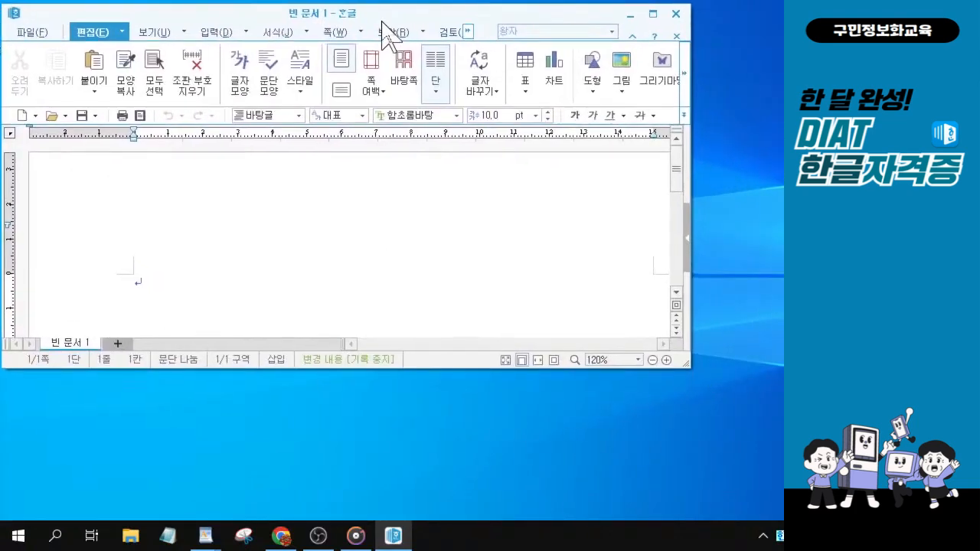
Step: Enlarge the document window to fill most of the screen and open the page setup (편집 용지) settings
drag(690, 368, 781, 515)
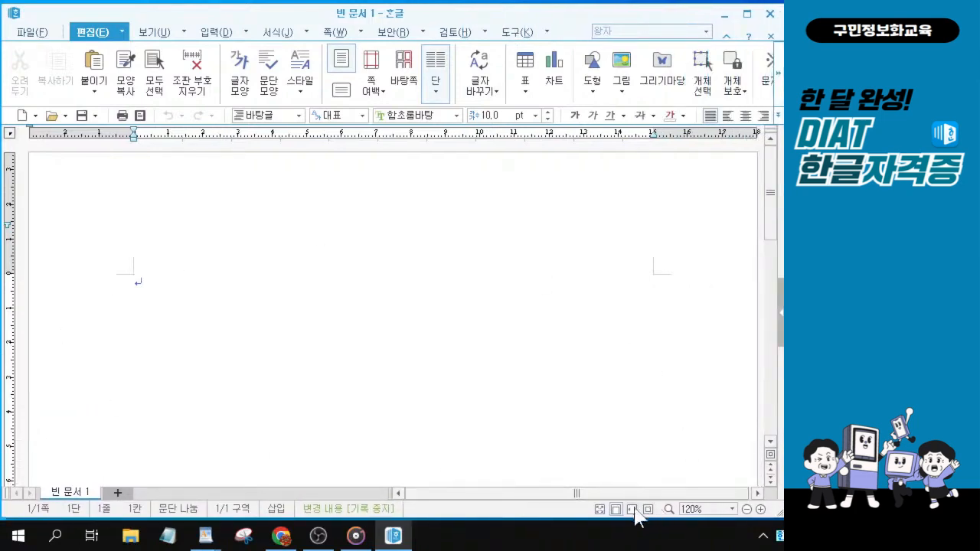
key(ctrl)
key(F7)
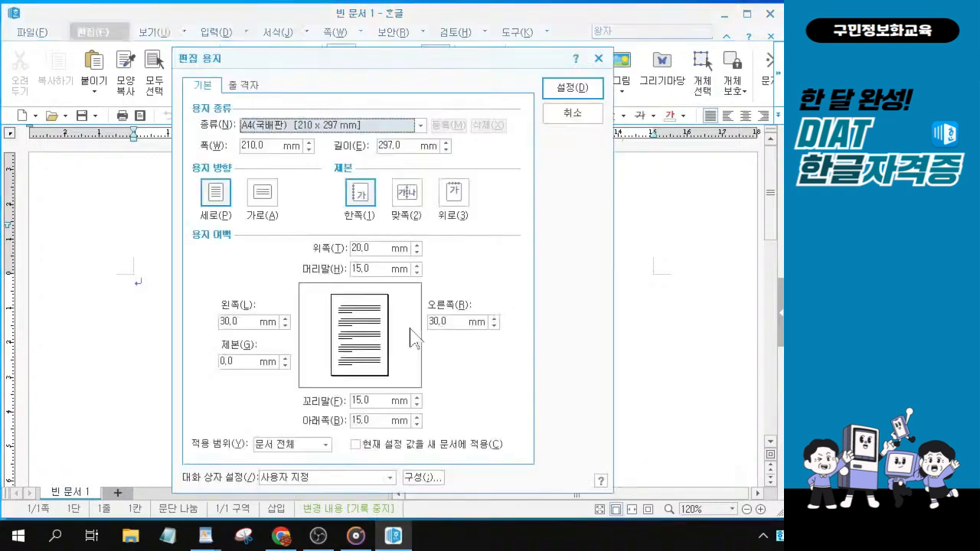
key(ctrl)
key(ctrl)
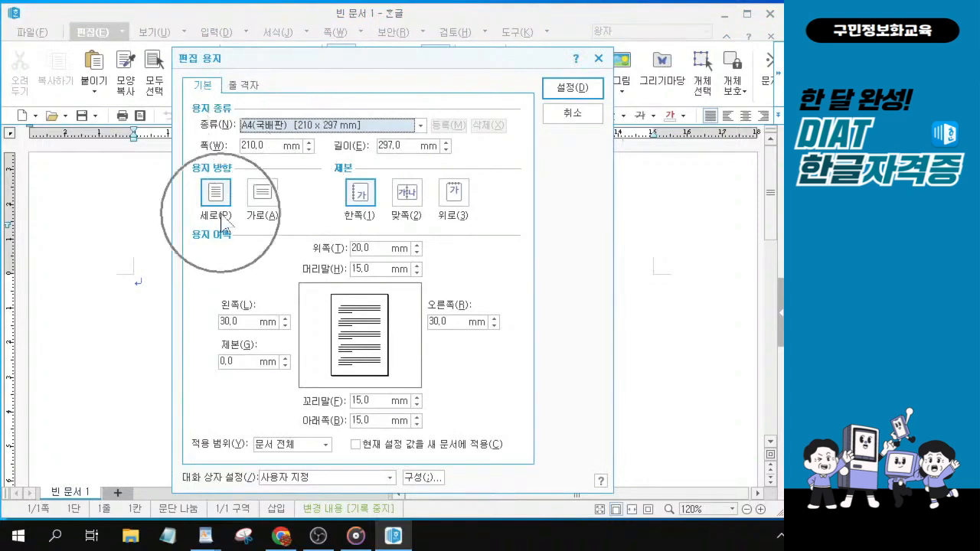
key(ctrl)
key(ctrl)
key(ctrl)
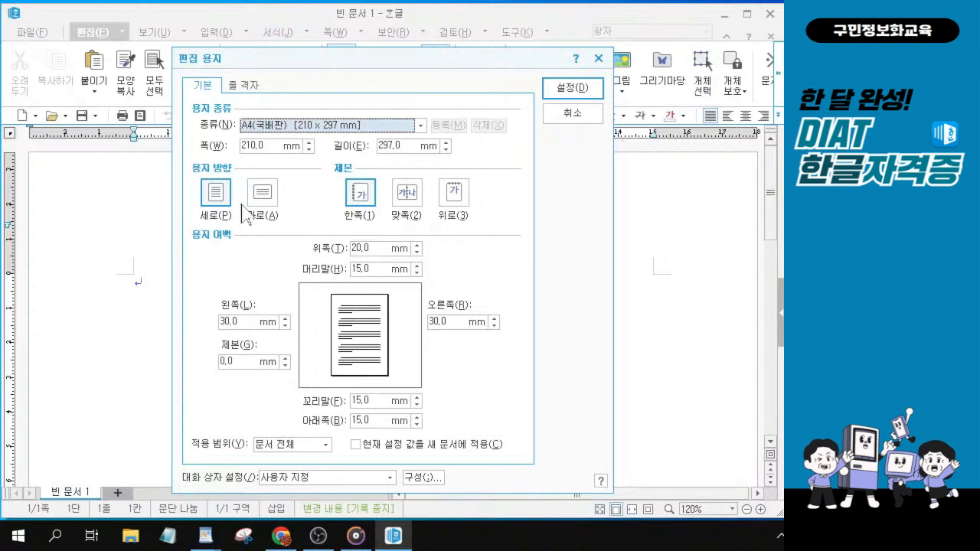
key(alt+Tab)
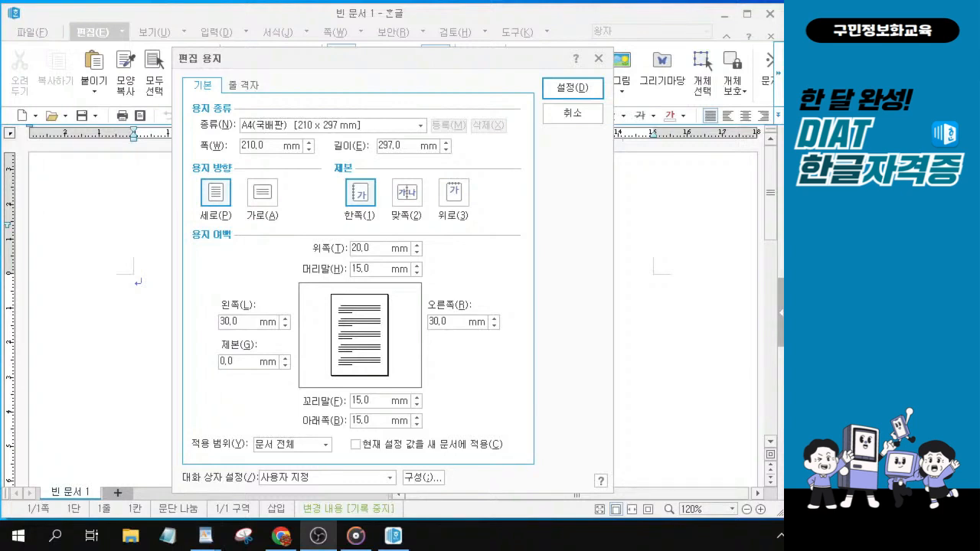
Step: Set the page's bottom margin (아래쪽) to 20 mm
click(370, 249)
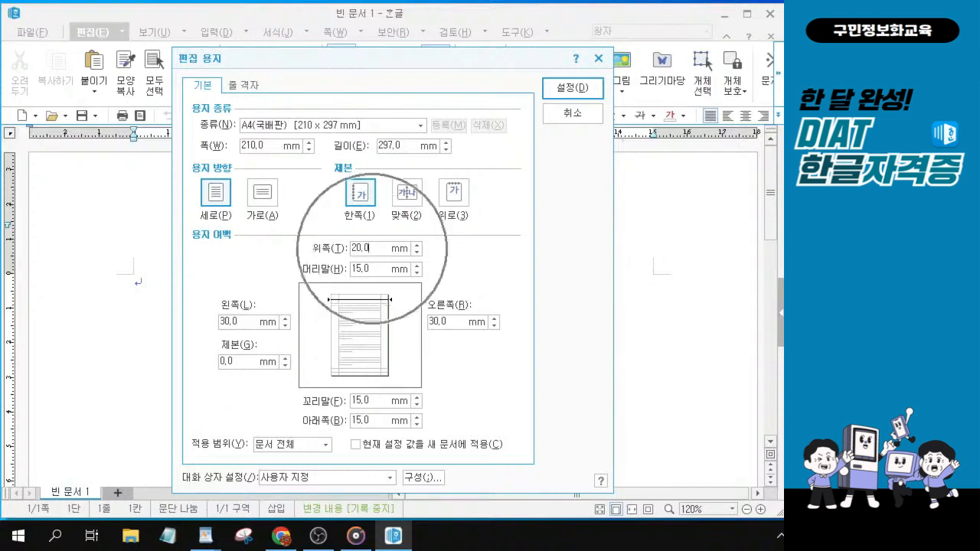
double_click(364, 420)
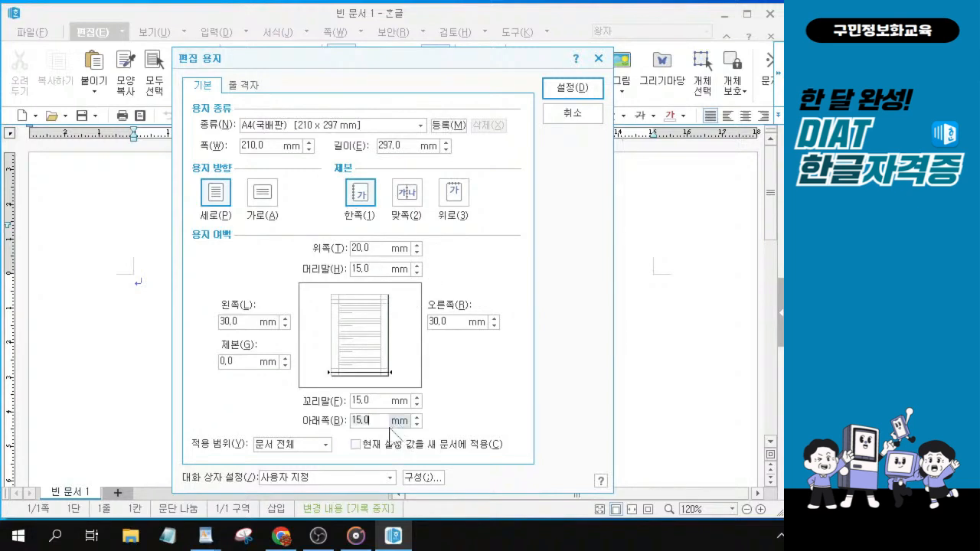
text(20)
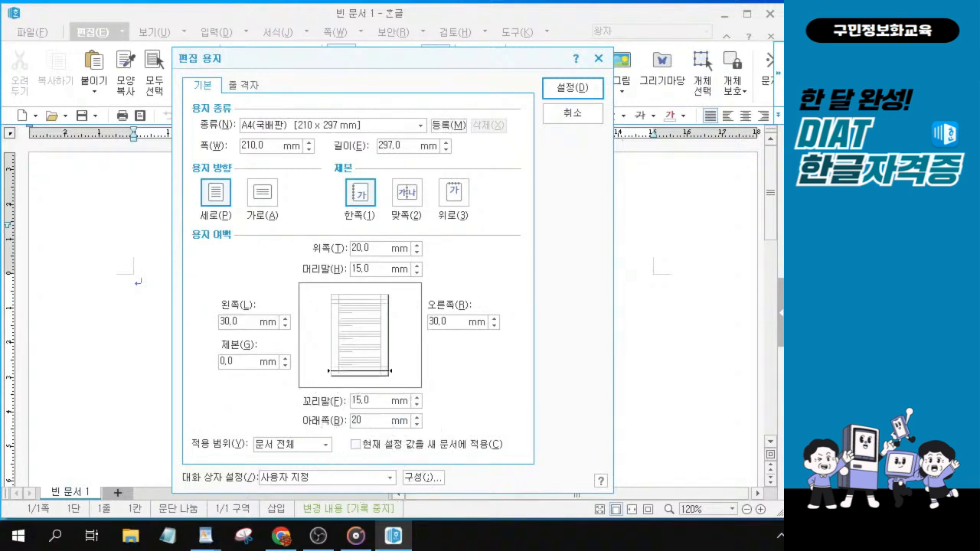
Step: Set the page's left margin (왼쪽) to 20 mm
key(ctrl)
key(ctrl)
key(alt+l)
key(alt)
key(ctrl+1)
click(250, 325)
mouse_move(172, 299)
mouse_down()
mouse_move(187, 336)
mouse_move(262, 337)
mouse_up()
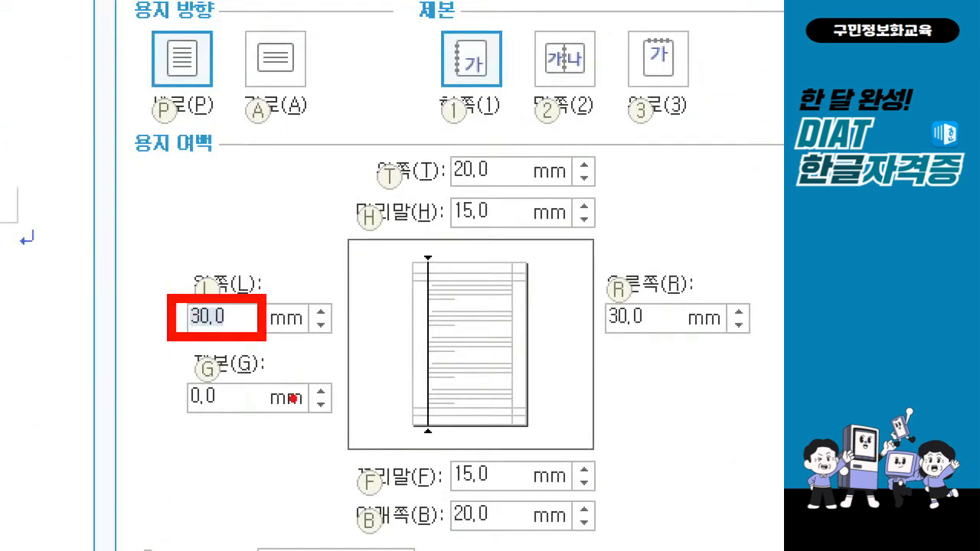
key(Escape)
text(20)
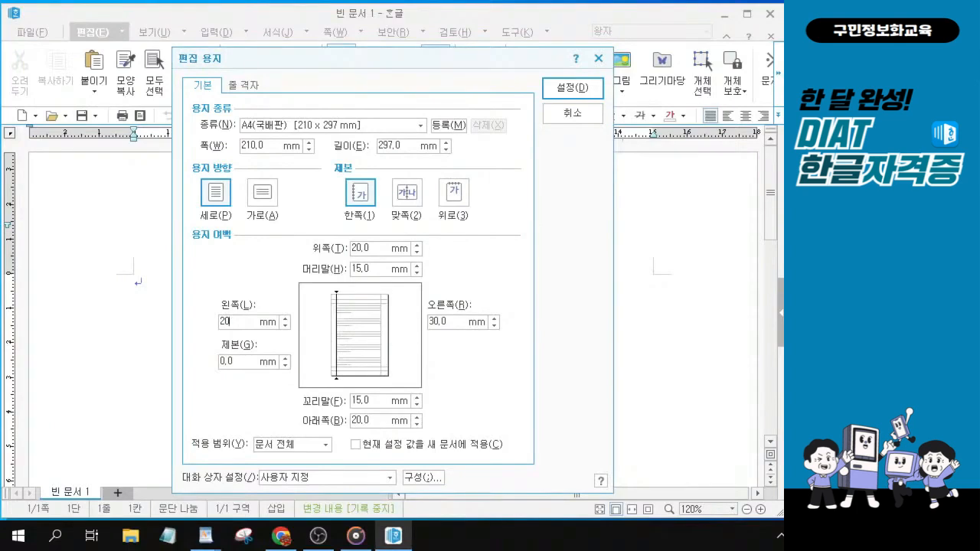
Step: Set the page's right margin (오른쪽) to 20 mm
click(481, 322)
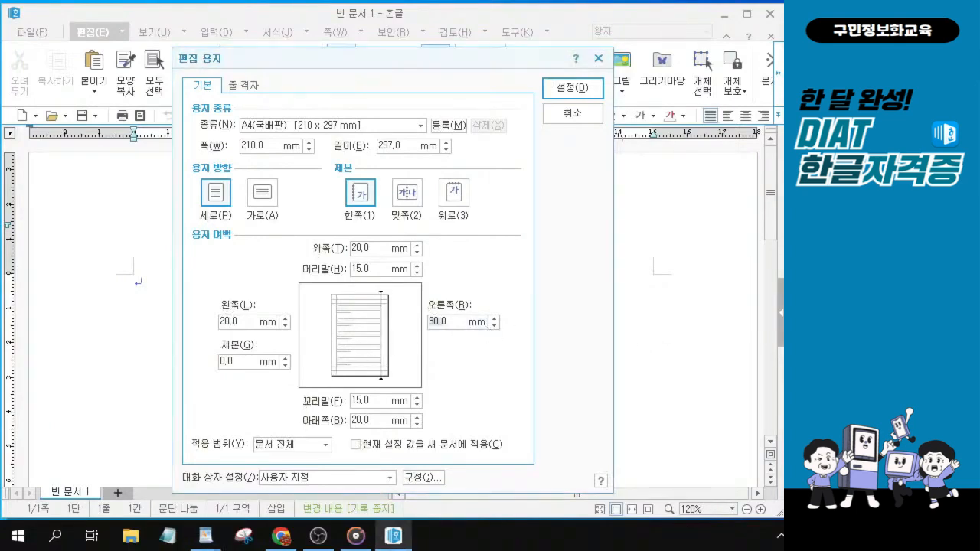
key(alt+1)
click(525, 373)
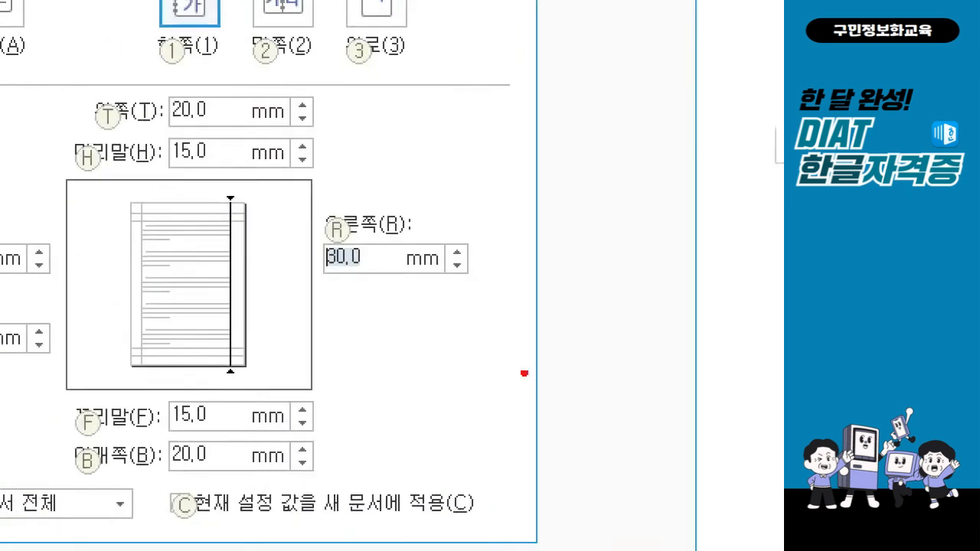
drag(311, 243, 400, 287)
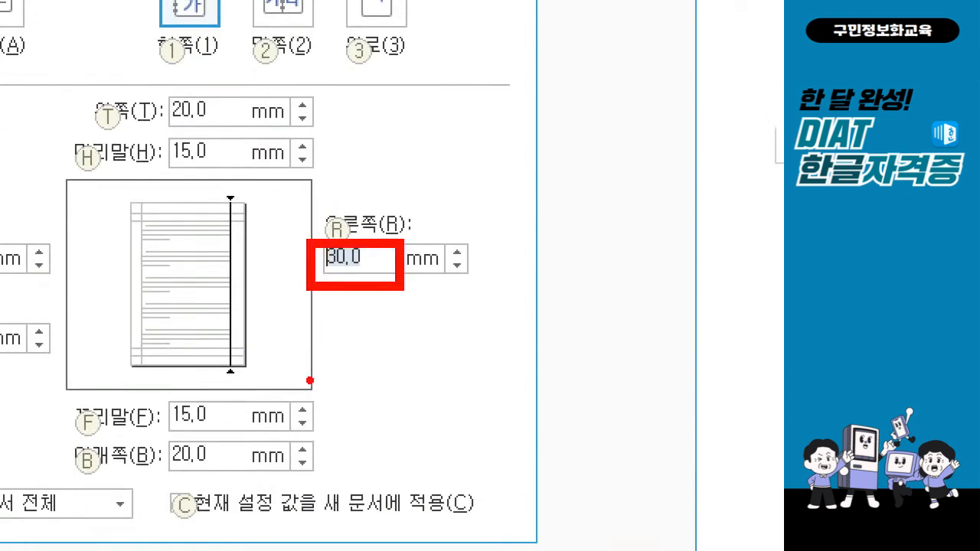
key(Escape)
text(20)
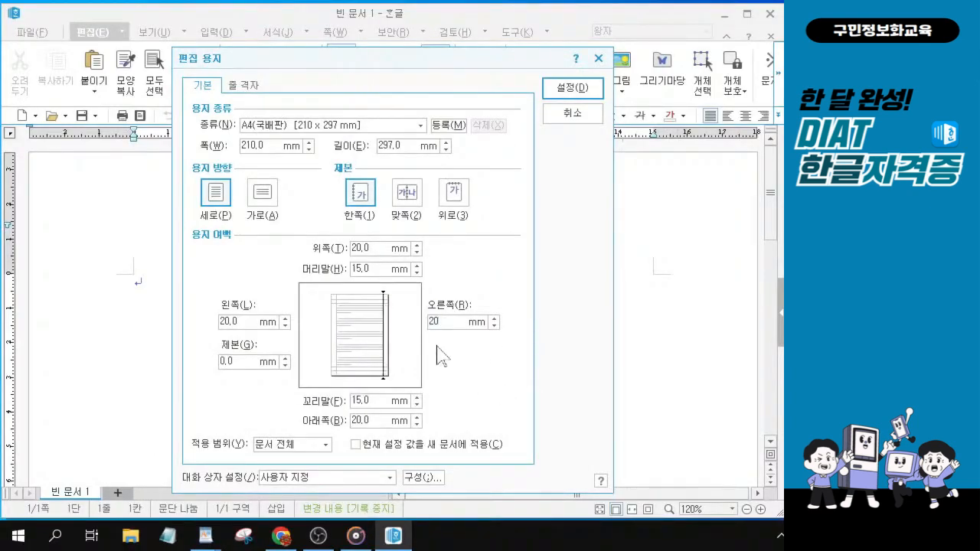
Step: Set the header (머리말) and footer (꼬리말) margins to 10 mm each and apply the page setup
key(Tab)
text(10)
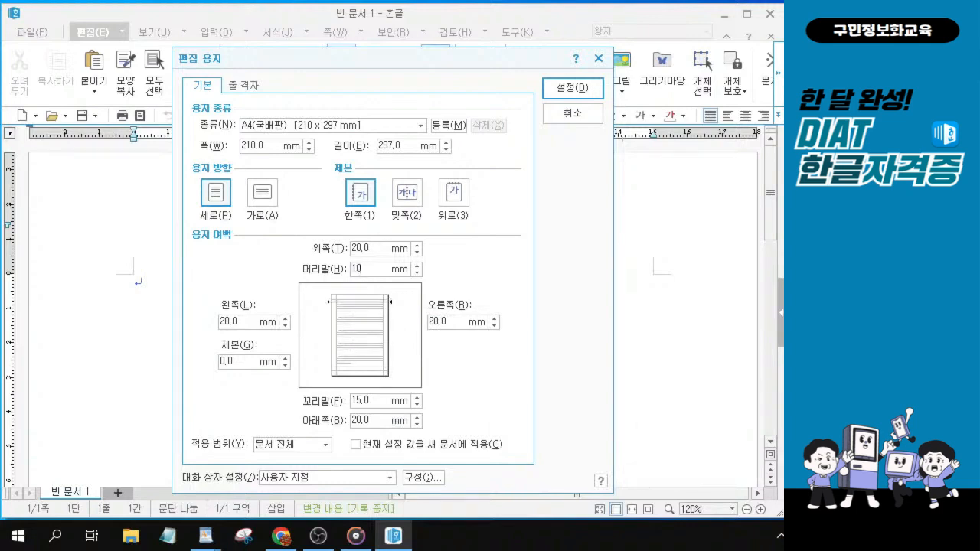
key(Tab)
text(10)
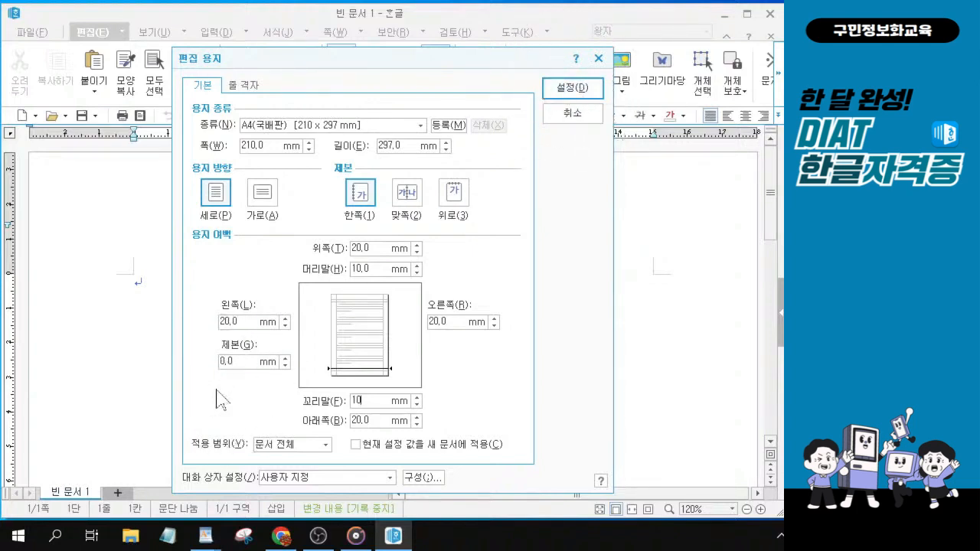
click(566, 89)
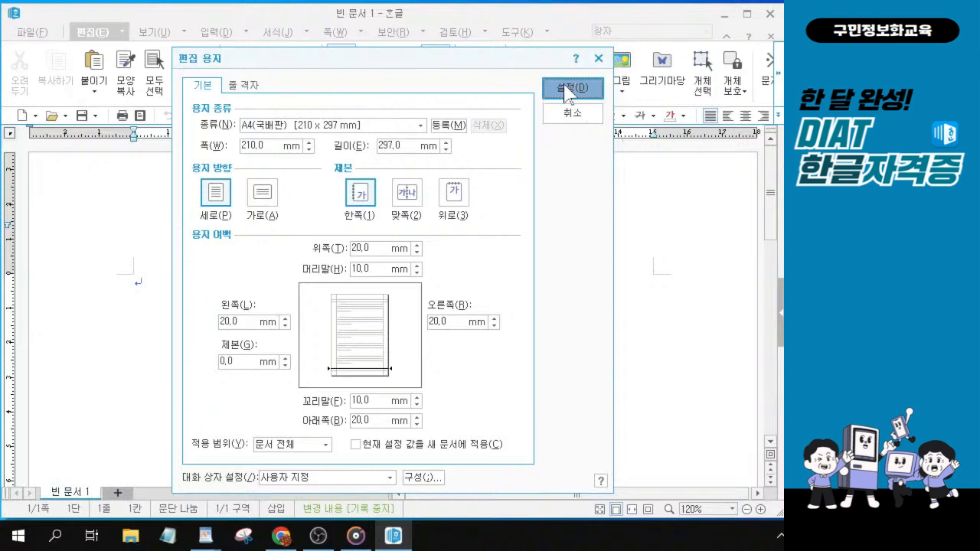
click(566, 90)
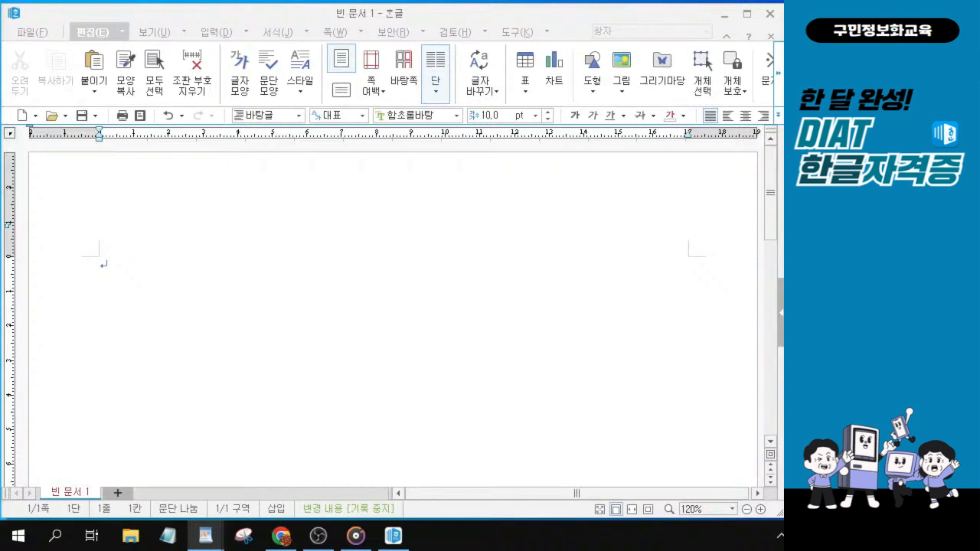
Step: Check the automatic bullet and automatic numbering options in the quick correction (빠른 교정) input auto-format settings, leaving the settings closed
click(517, 33)
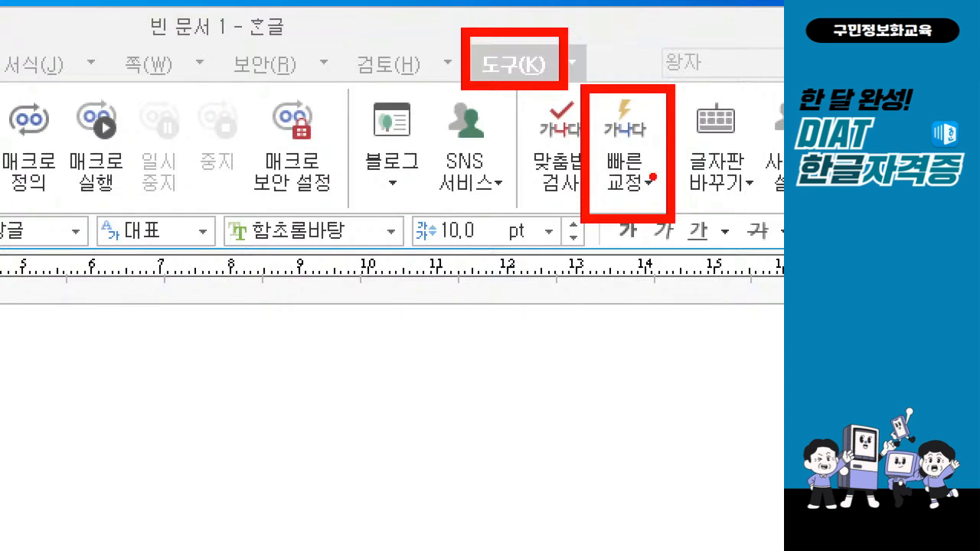
click(622, 193)
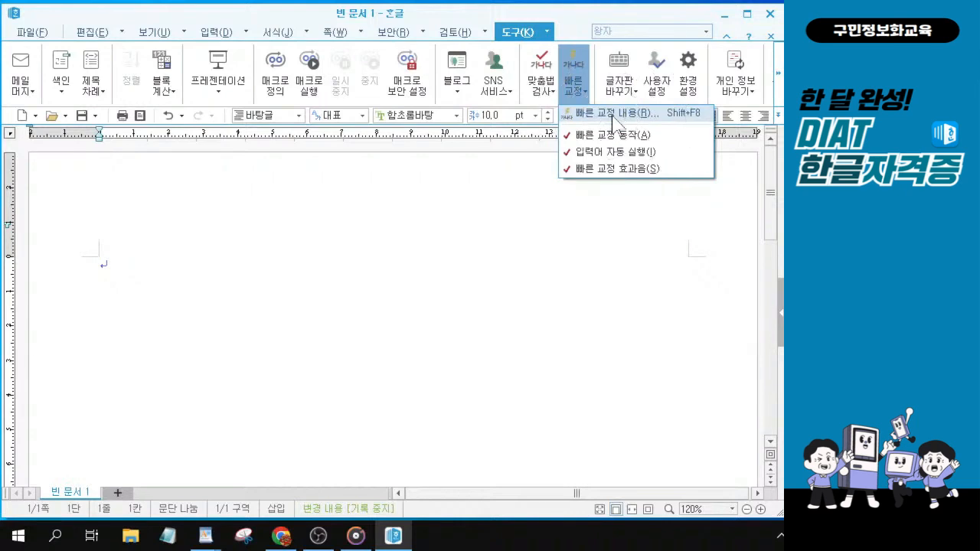
click(613, 115)
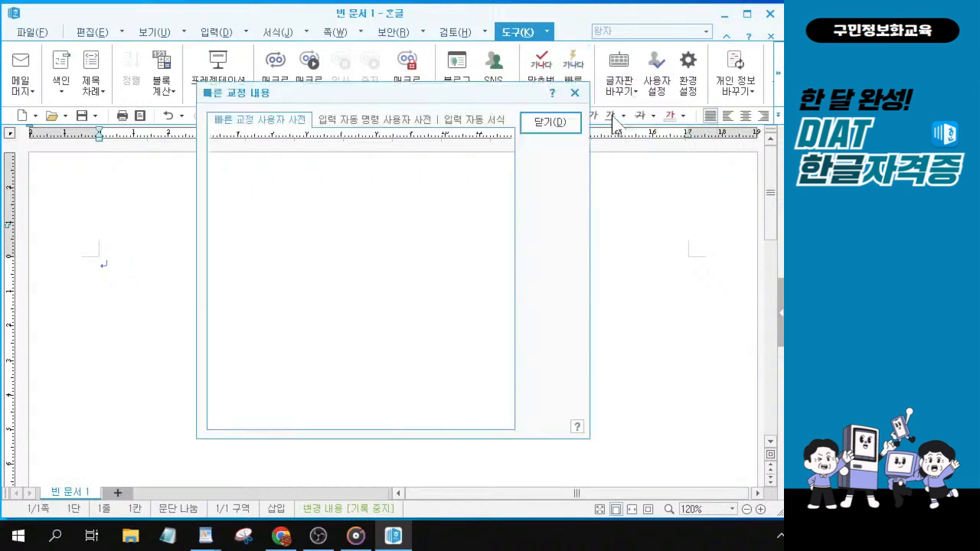
click(465, 122)
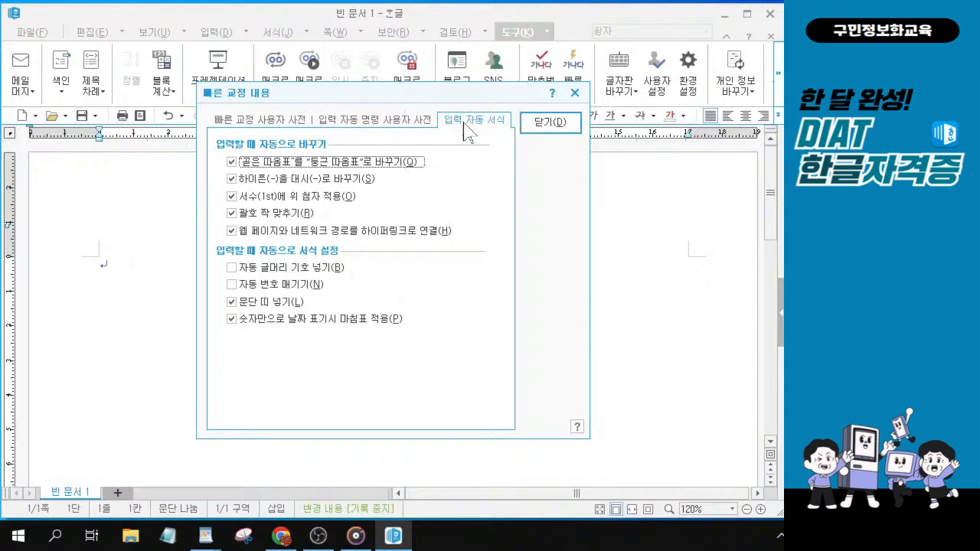
key(alt)
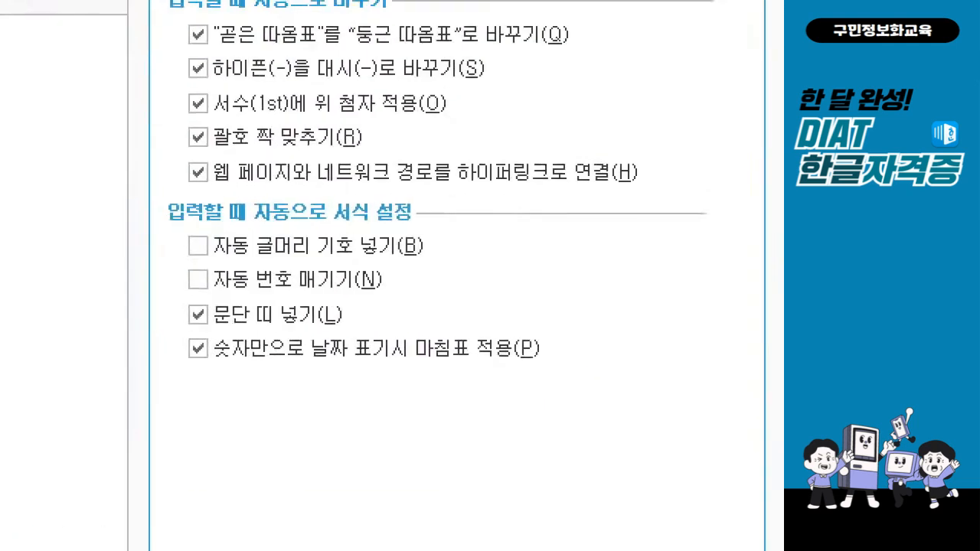
mouse_move(162, 223)
mouse_down()
mouse_move(171, 267)
mouse_move(331, 299)
mouse_move(443, 307)
mouse_up()
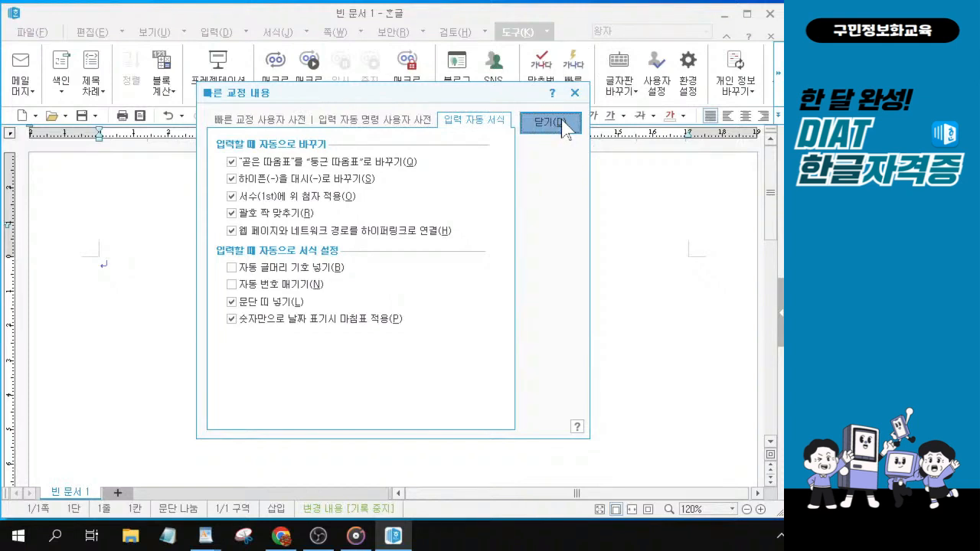
click(549, 122)
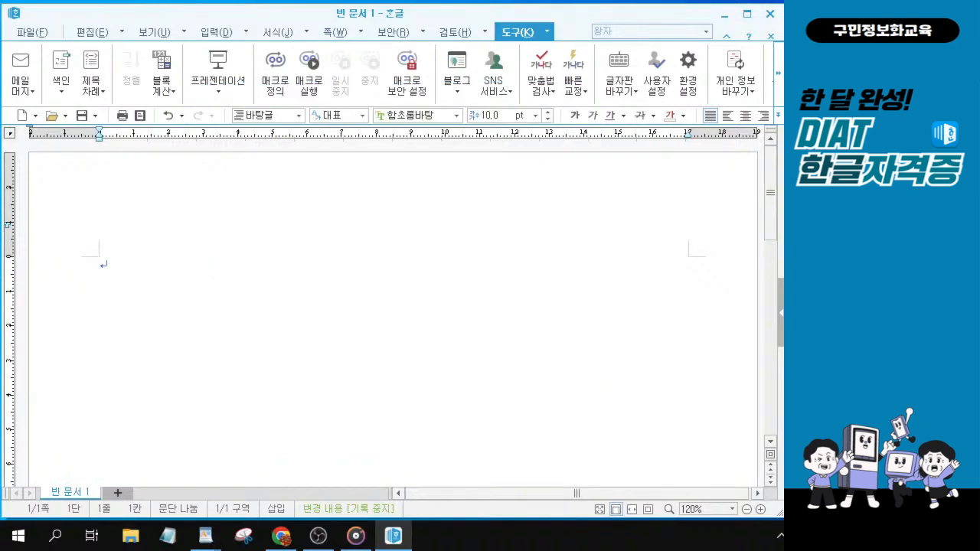
Step: Set the font of the blank document's text to 바탕
click(205, 536)
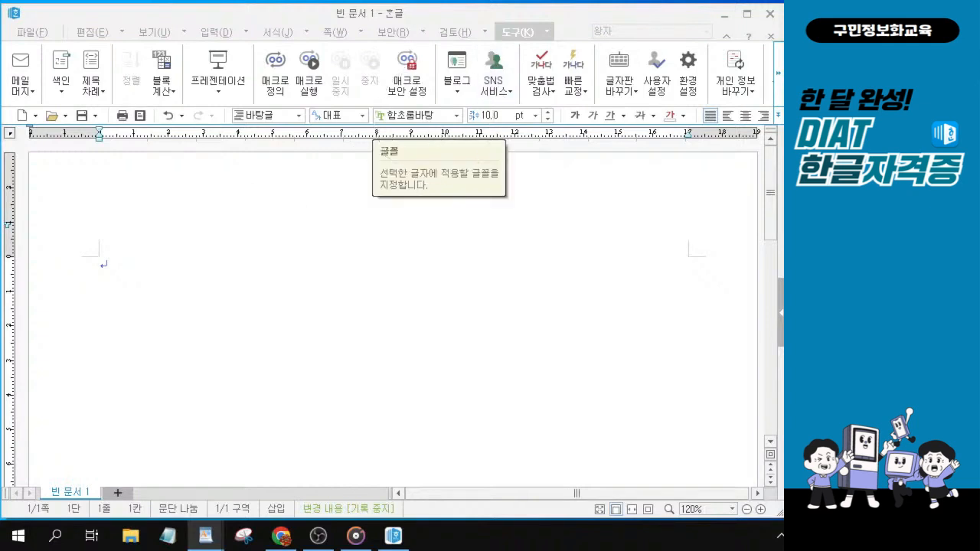
click(425, 115)
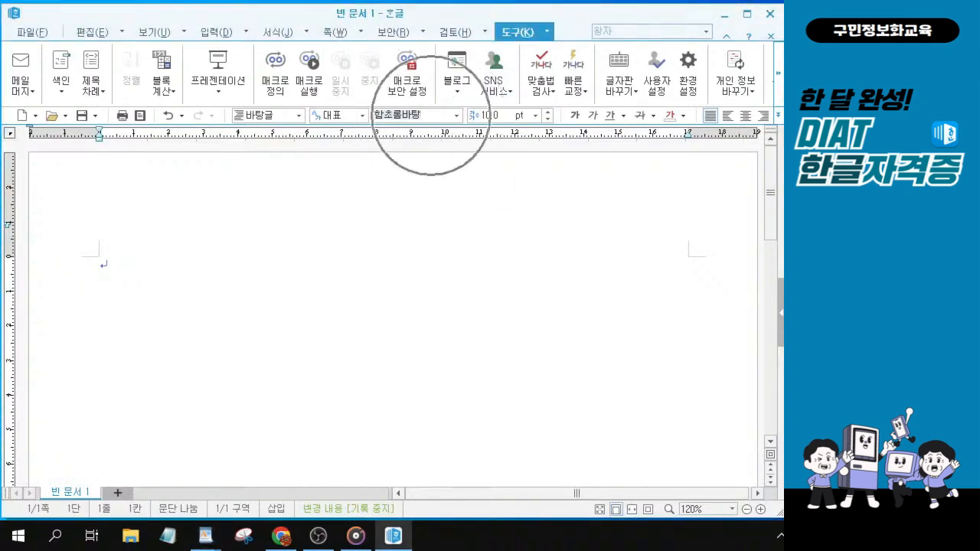
key(ctrl)
key(ctrl)
key(ctrl)
key(ctrl)
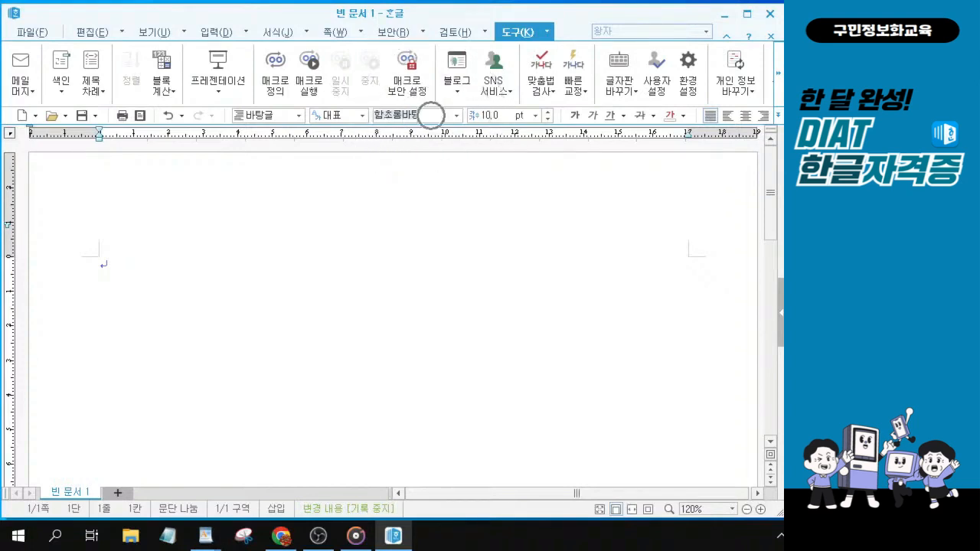
key(ctrl)
key(ctrl)
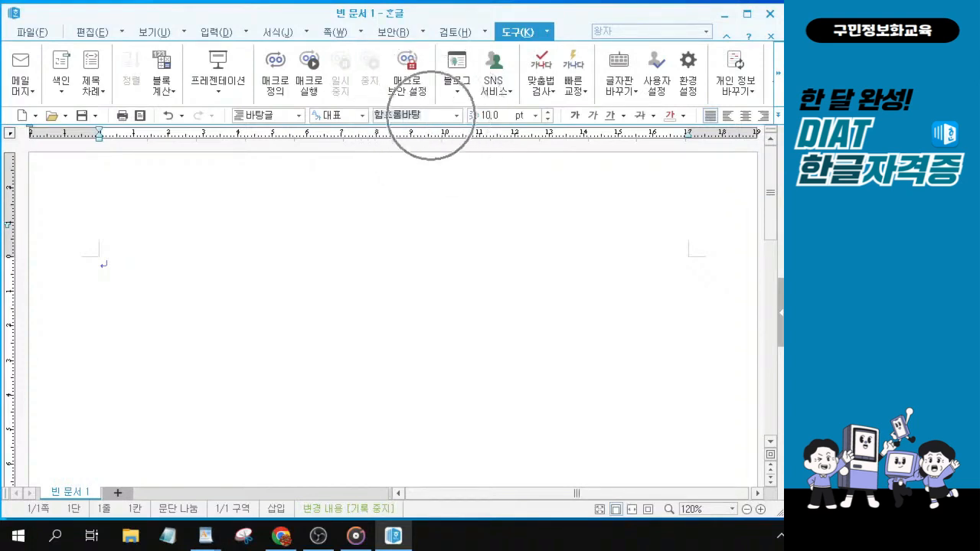
text(바탕)
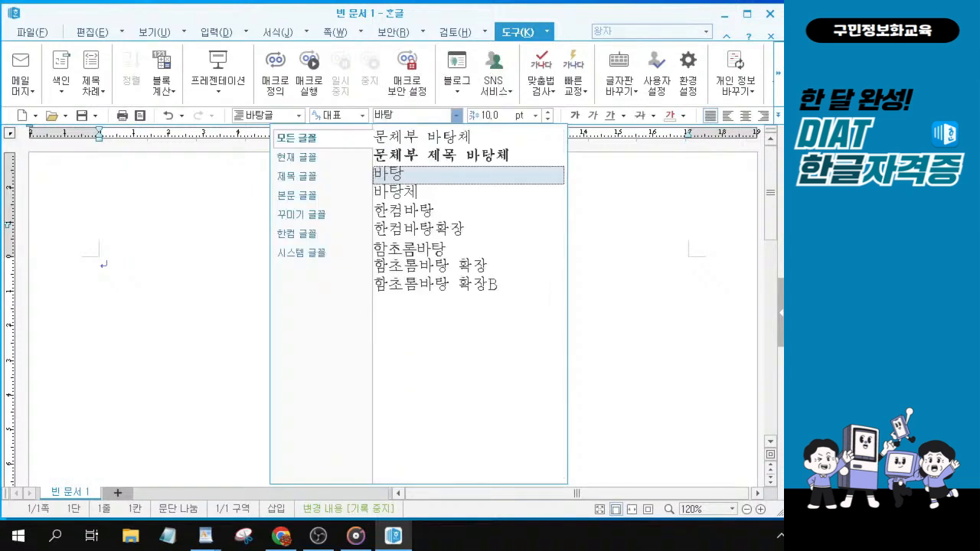
key(Return)
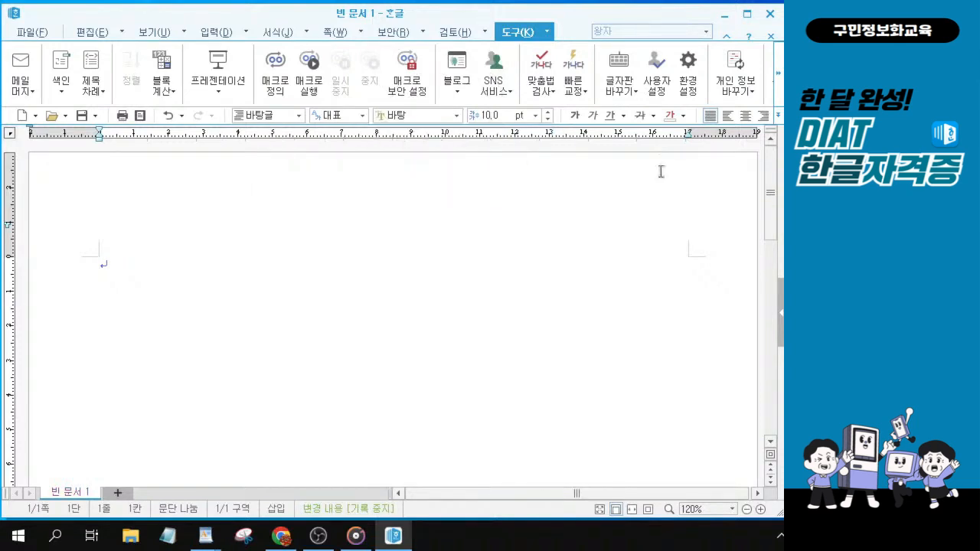
Step: Shift the document window partly off-screen and widen it to expose the hidden alignment and line-spacing controls
drag(417, 14, 287, 18)
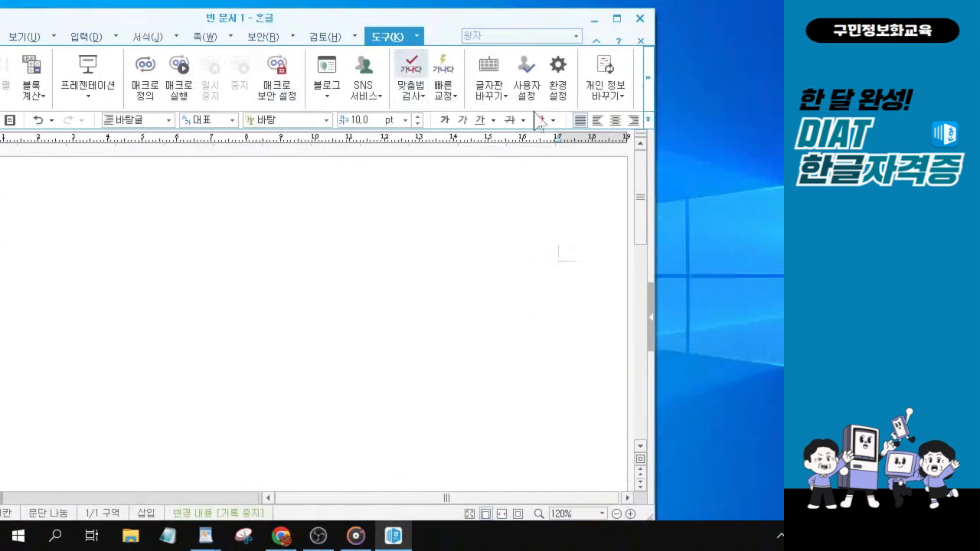
click(647, 121)
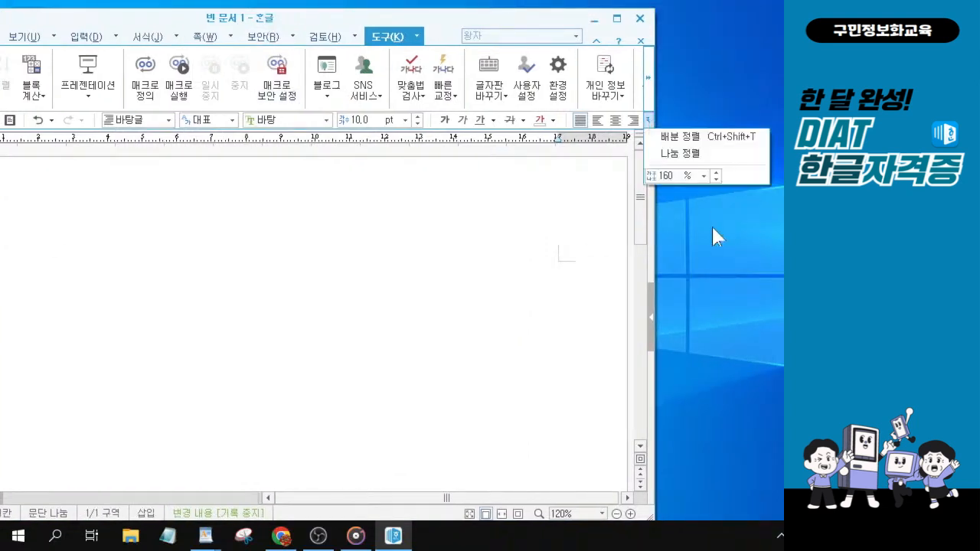
click(659, 85)
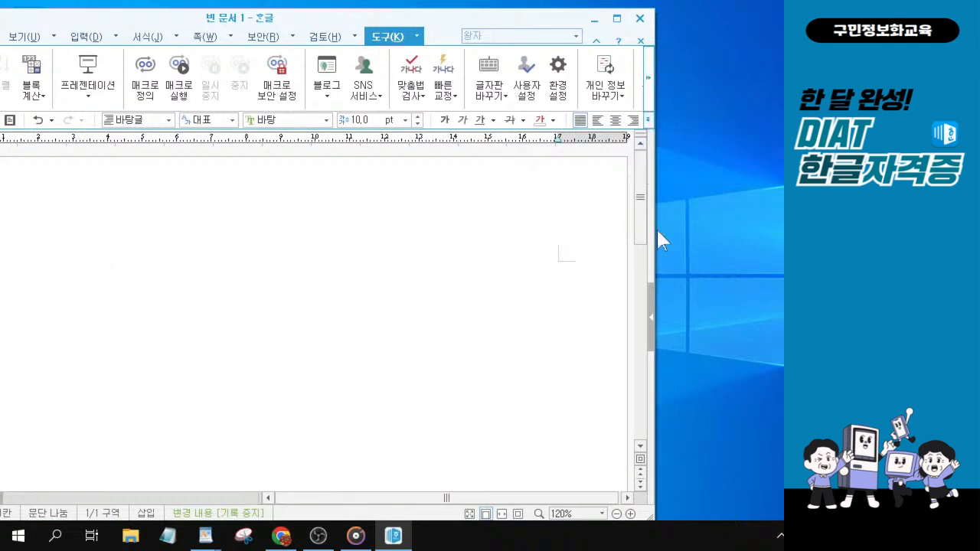
drag(656, 227, 779, 238)
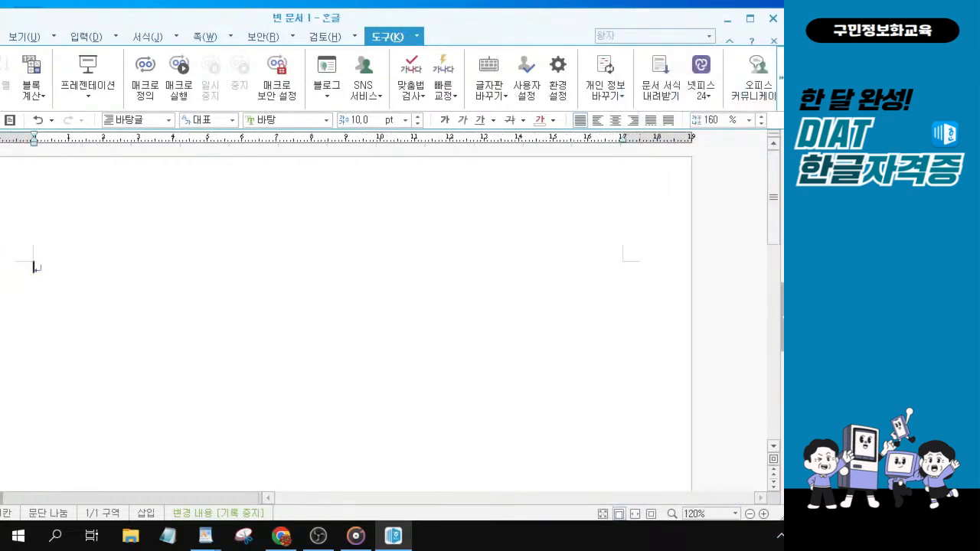
Step: Reposition and narrow the document window so that all of it, including its left edge, fits on the screen
drag(304, 17, 214, 15)
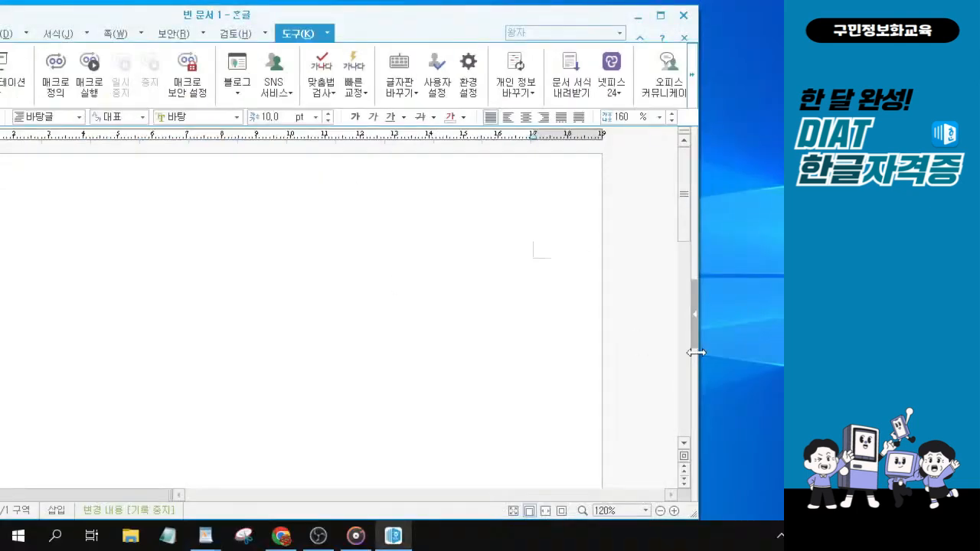
drag(696, 350, 575, 350)
drag(350, 22, 579, 25)
double_click(580, 25)
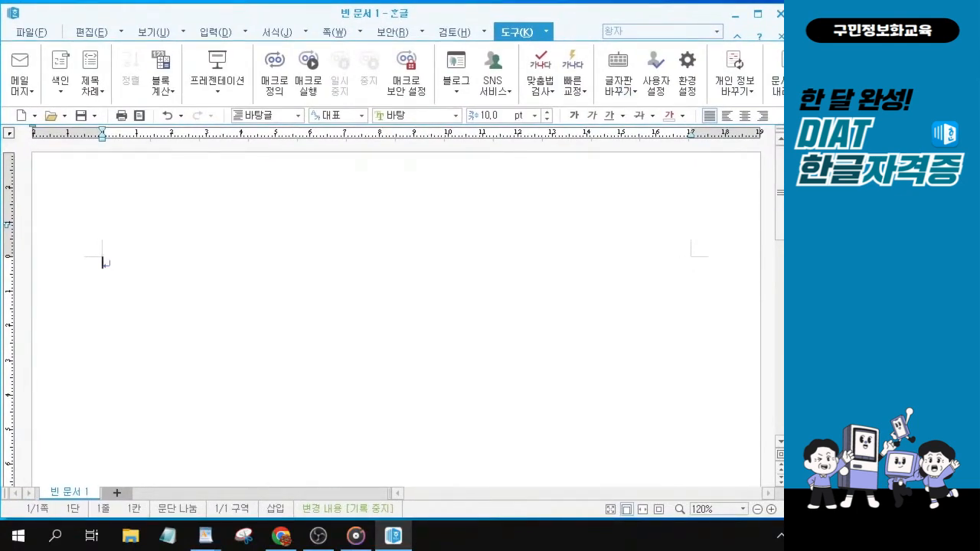
mouse_move(786, 379)
mouse_down()
mouse_move(770, 376)
mouse_move(780, 379)
mouse_up()
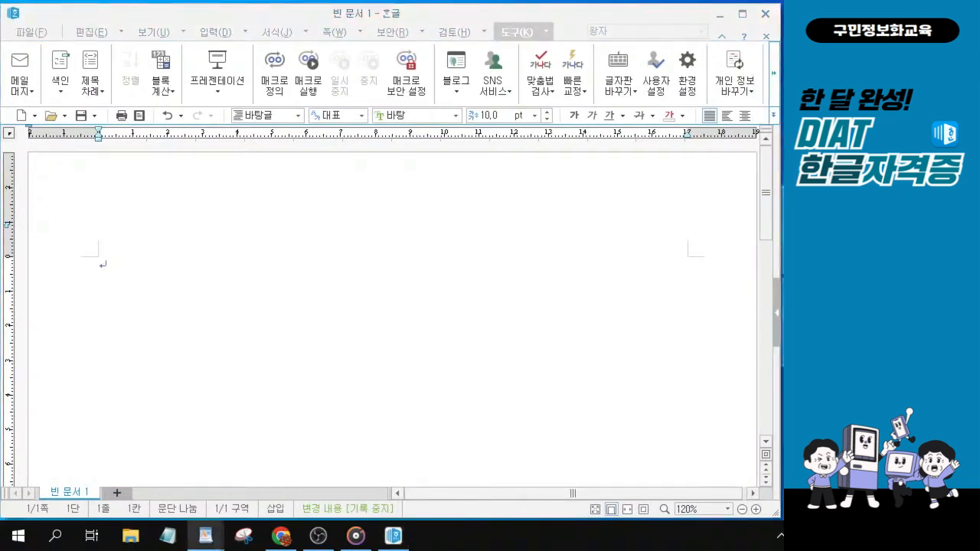
click(368, 267)
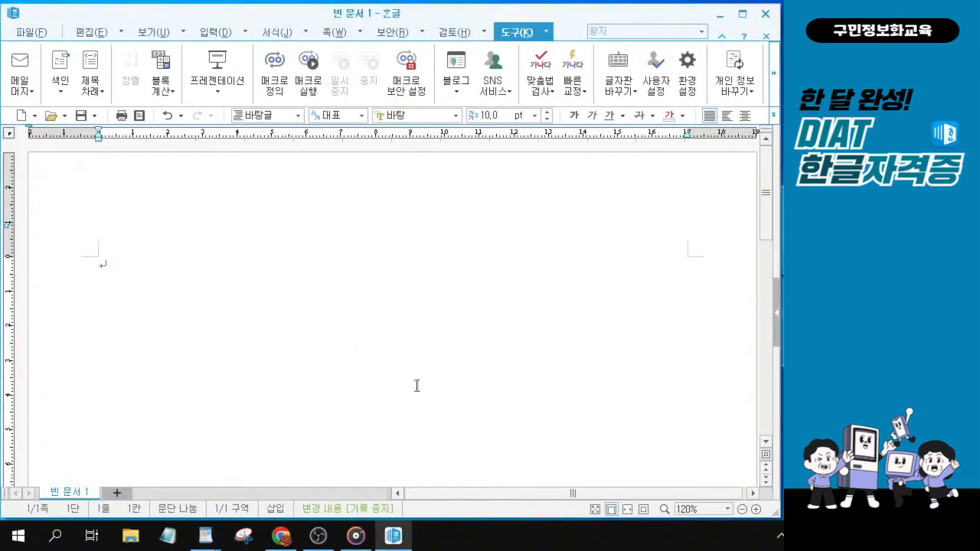
key(alt+Tab)
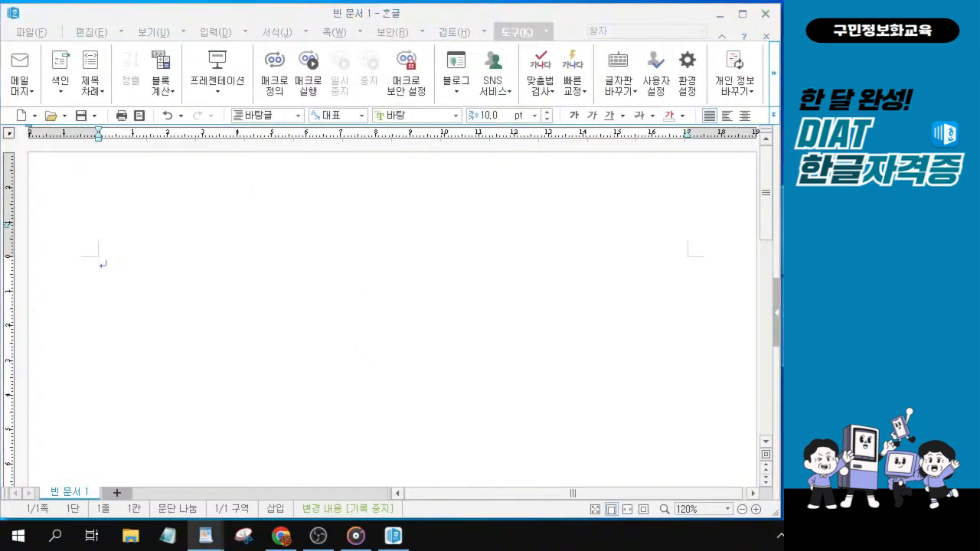
click(192, 302)
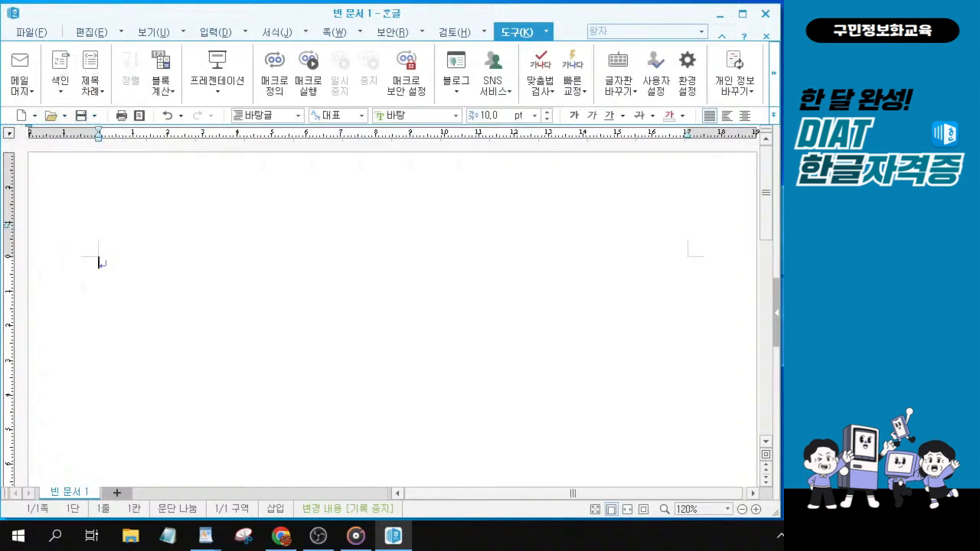
key(alt+Tab)
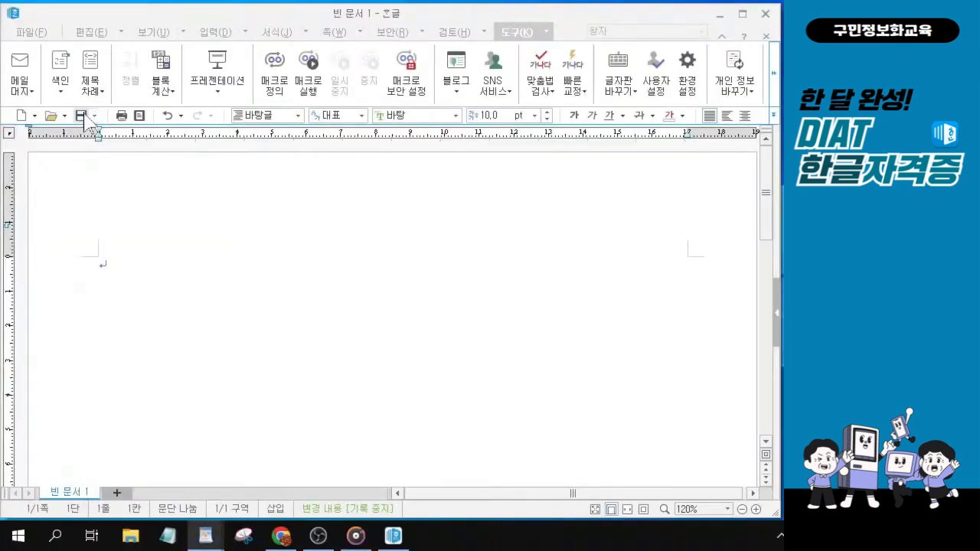
Step: Start saving the blank document and browse to the KAIT folder on the desktop (바탕 화면) as the save location
click(162, 115)
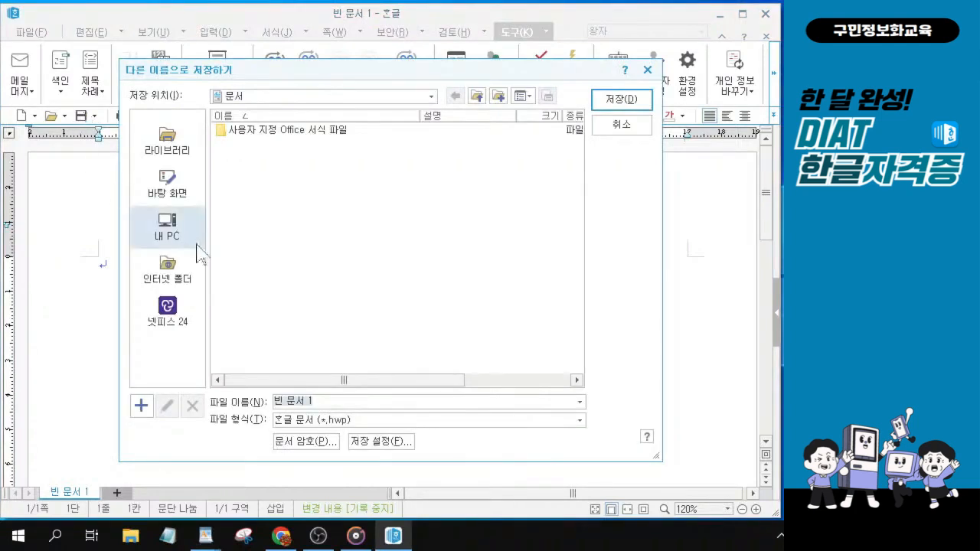
click(181, 200)
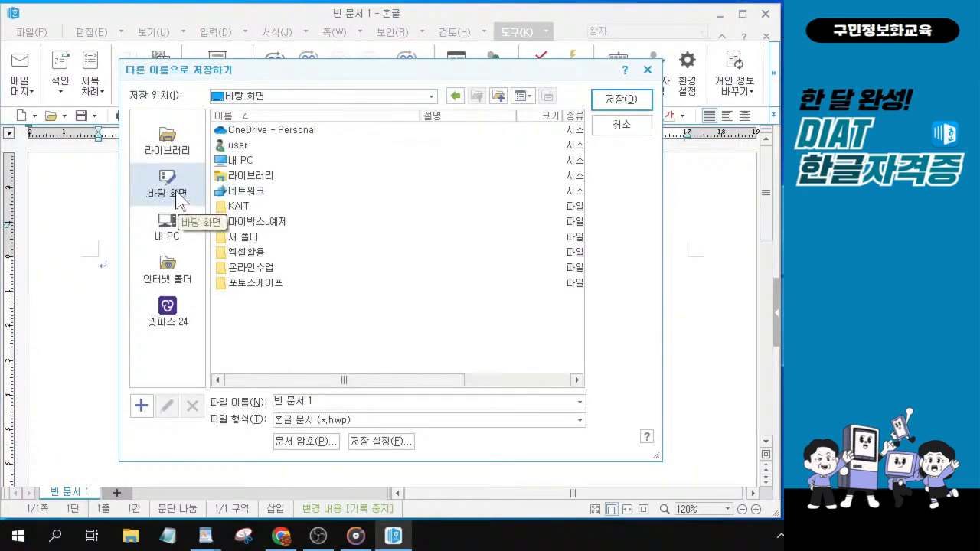
click(247, 211)
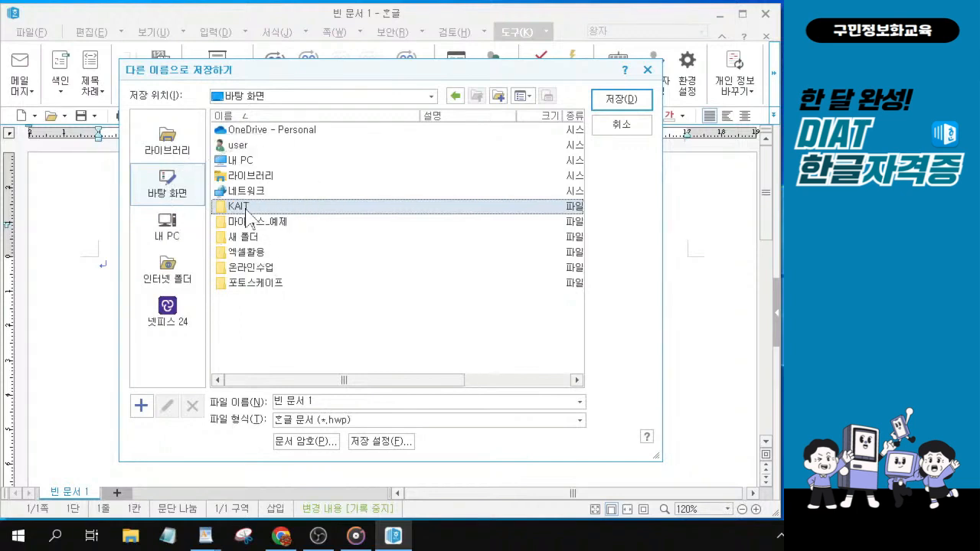
key(ctrl)
key(ctrl)
click(166, 183)
click(255, 208)
click(255, 208)
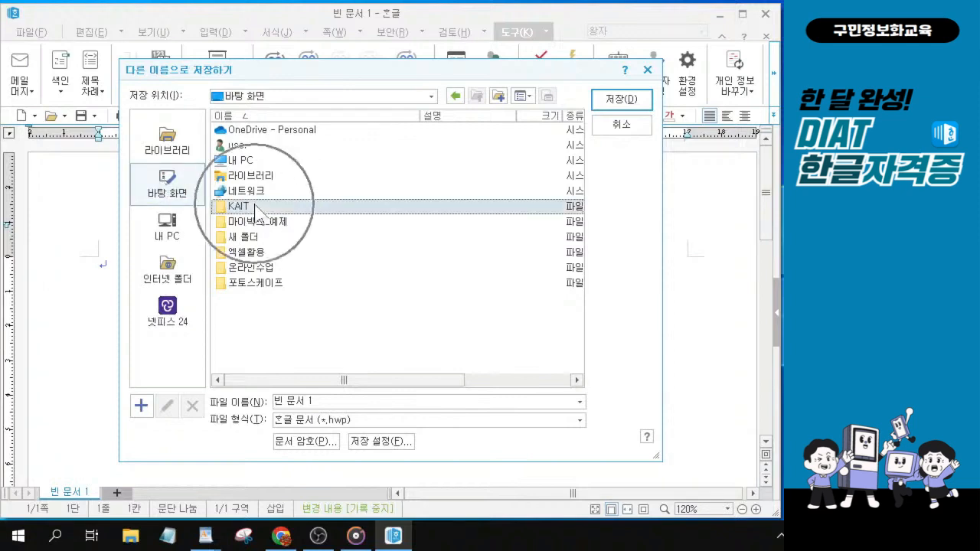
double_click(256, 209)
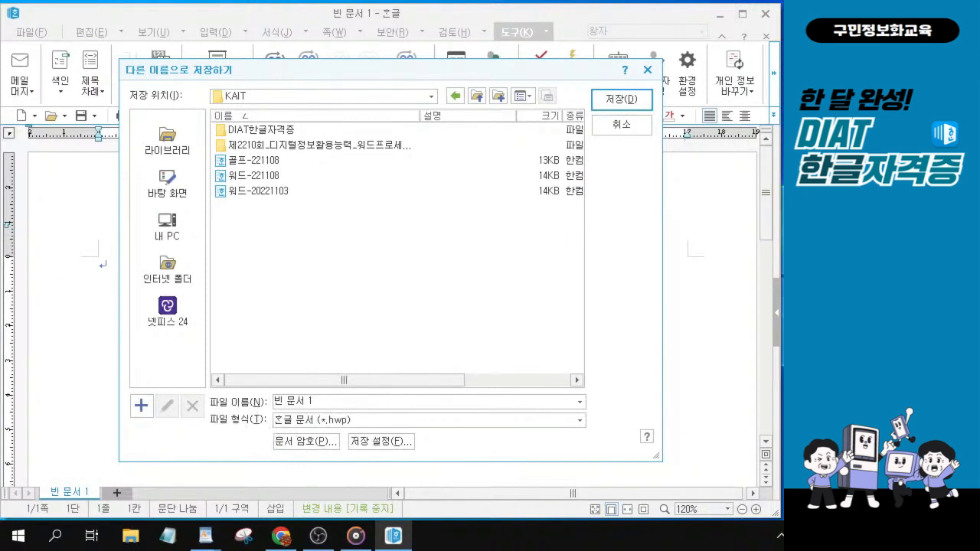
Step: Name the file 농구대회-221115 and save it as a Hangul document (*.hwp) in the KAIT folder
key(BackSpace)
key(BackSpace)
key(BackSpace)
key(BackSpace)
key(BackSpace)
key(BackSpace)
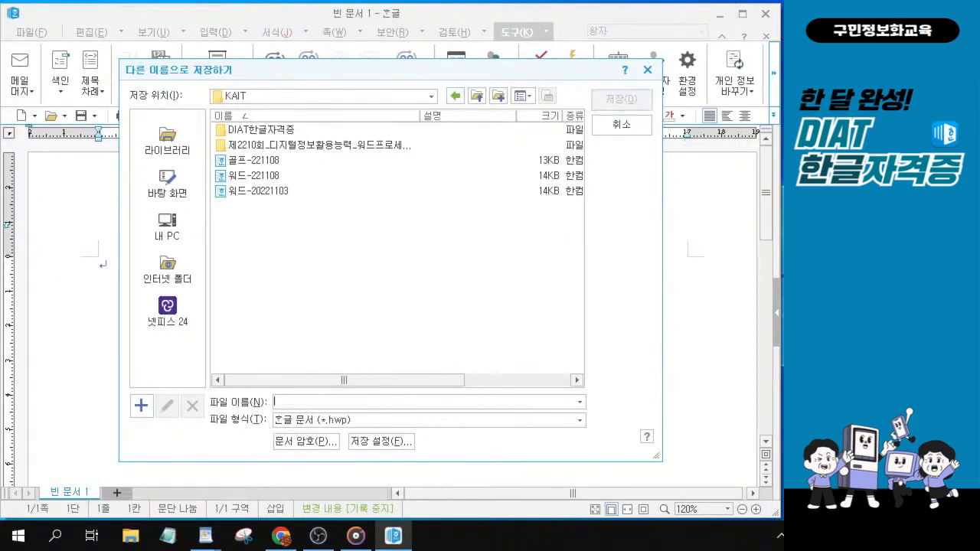
text(노)
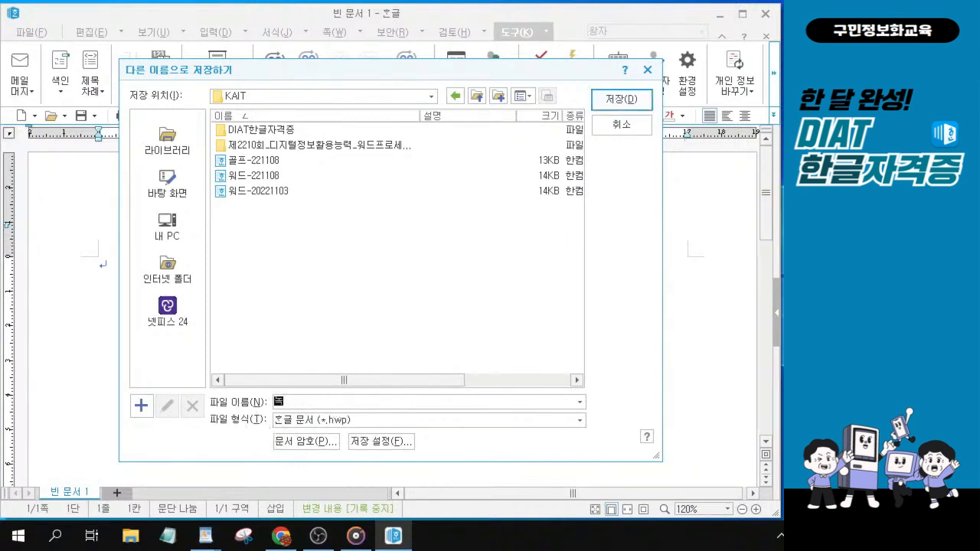
text(ㅇ구)
text(대회-)
text(22)
text(11)
text(15)
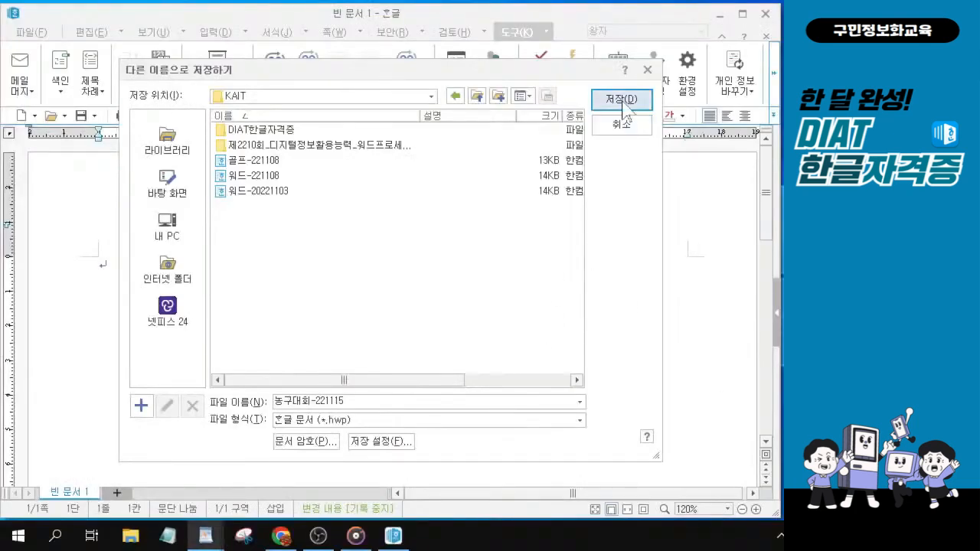
click(621, 99)
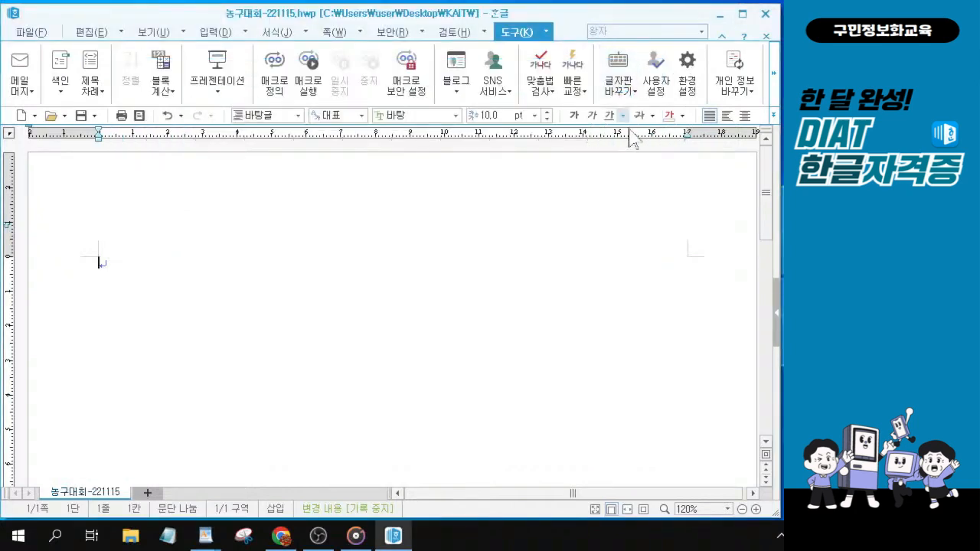
Step: Start inserting a document file (문서 끼워 넣기) and browse to the KAIT folder on the desktop
key(alt+Tab)
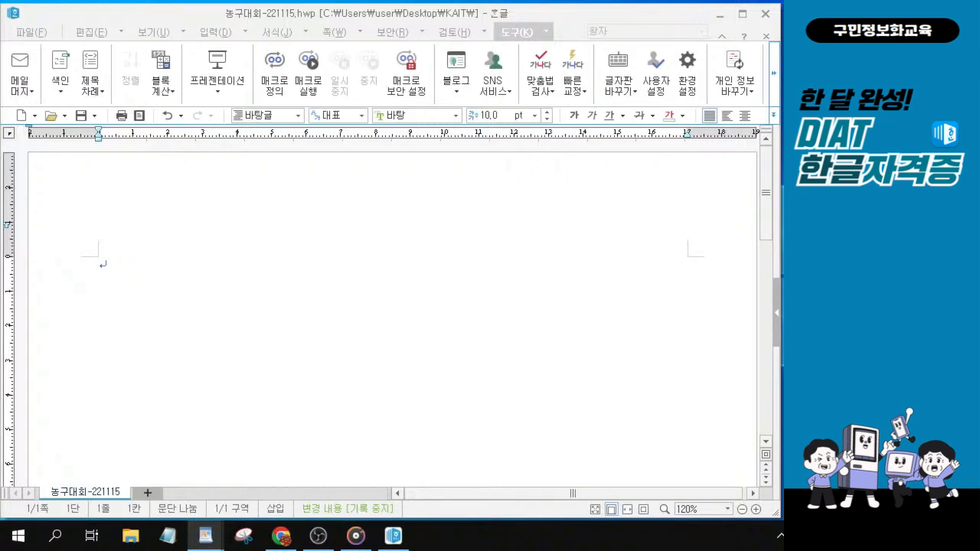
click(246, 17)
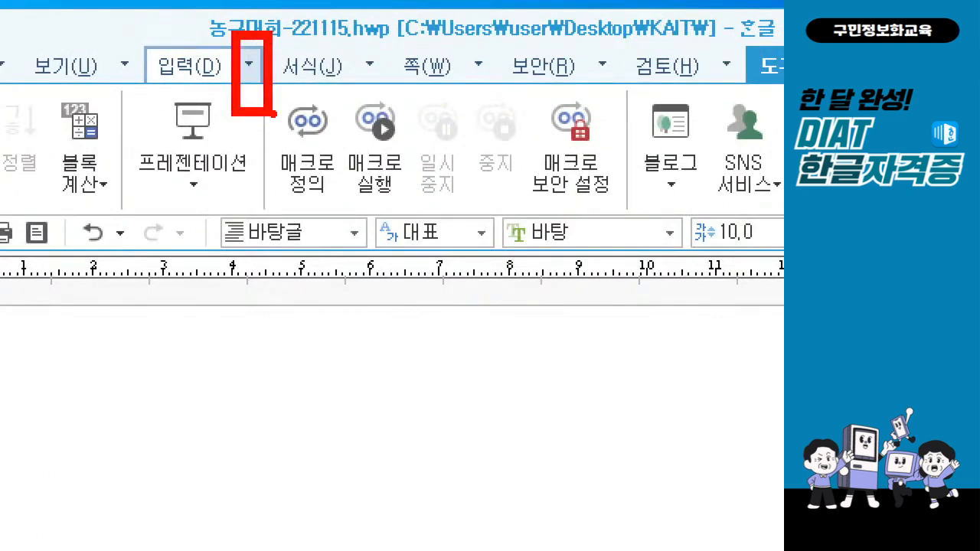
click(248, 67)
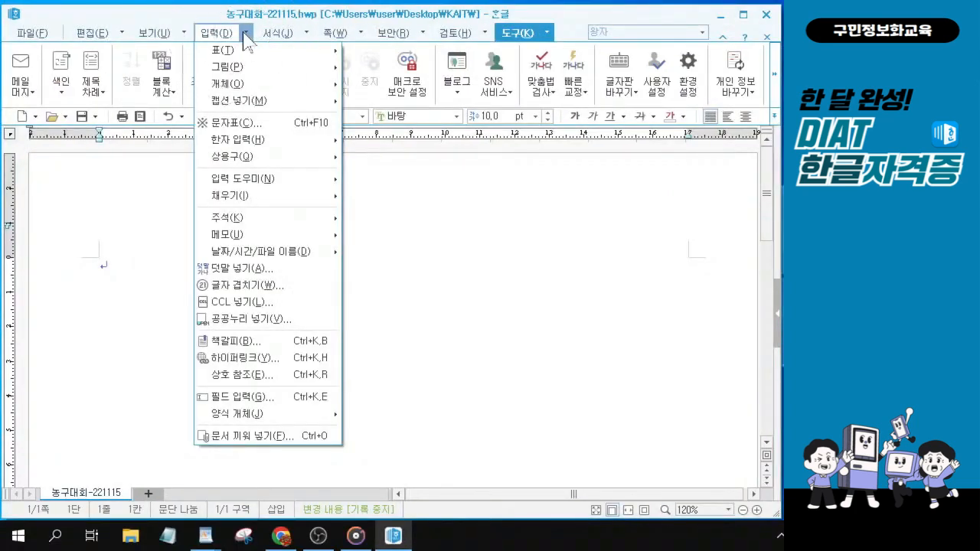
click(238, 436)
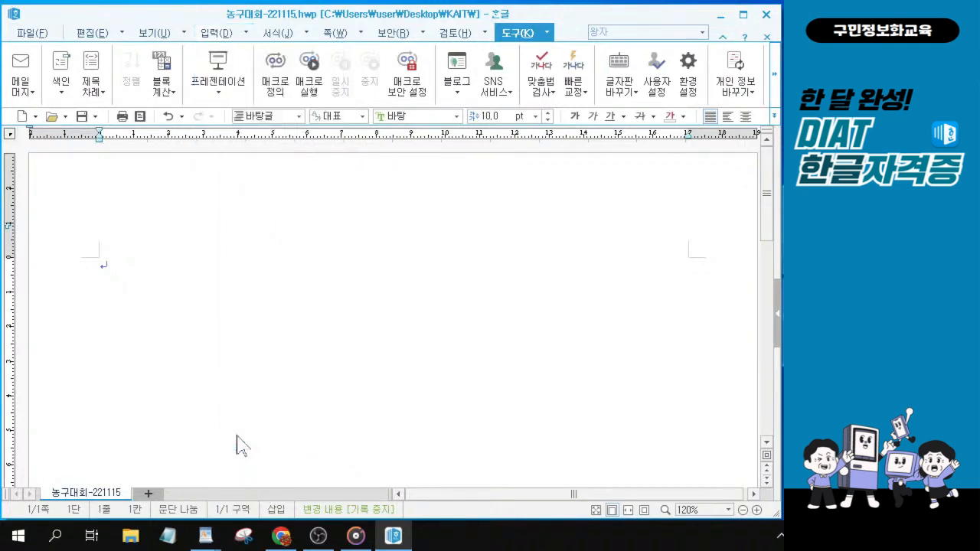
click(175, 248)
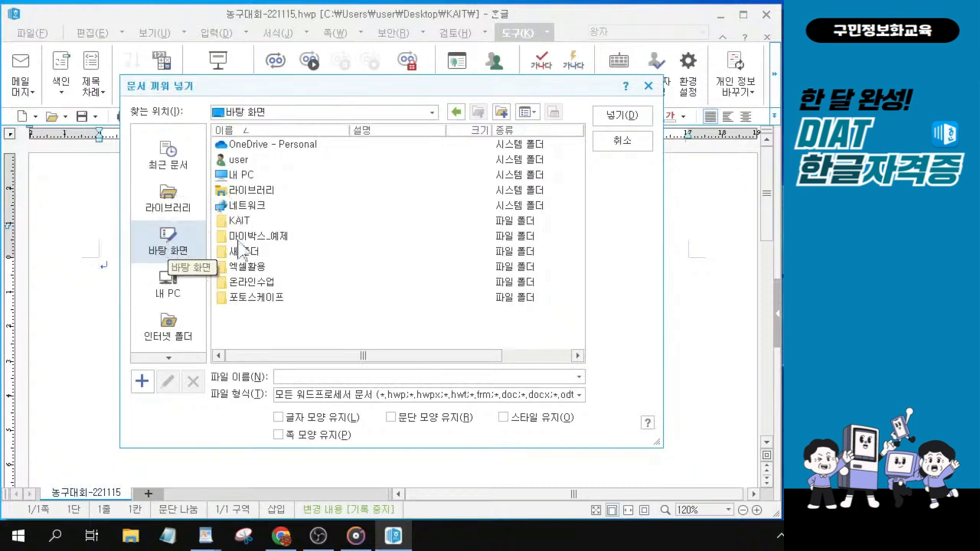
click(239, 223)
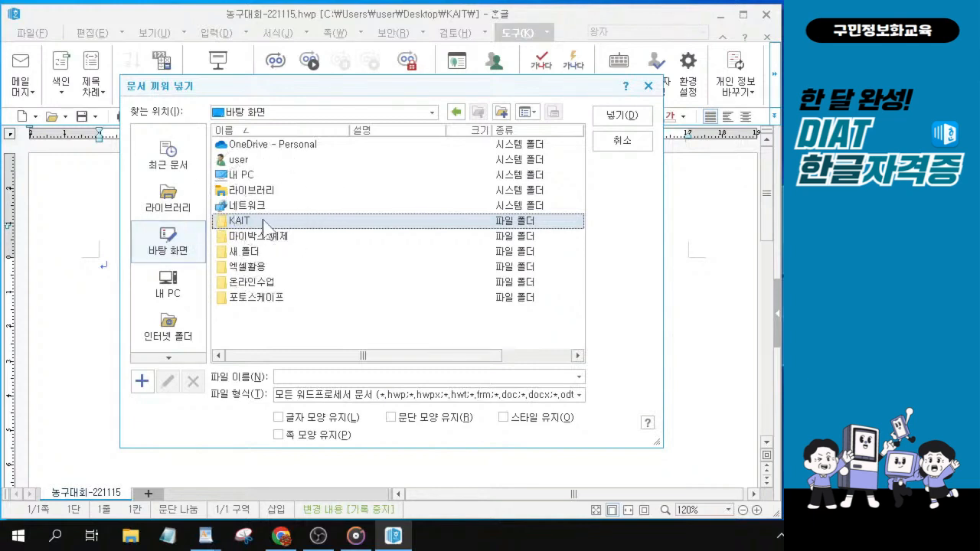
double_click(266, 226)
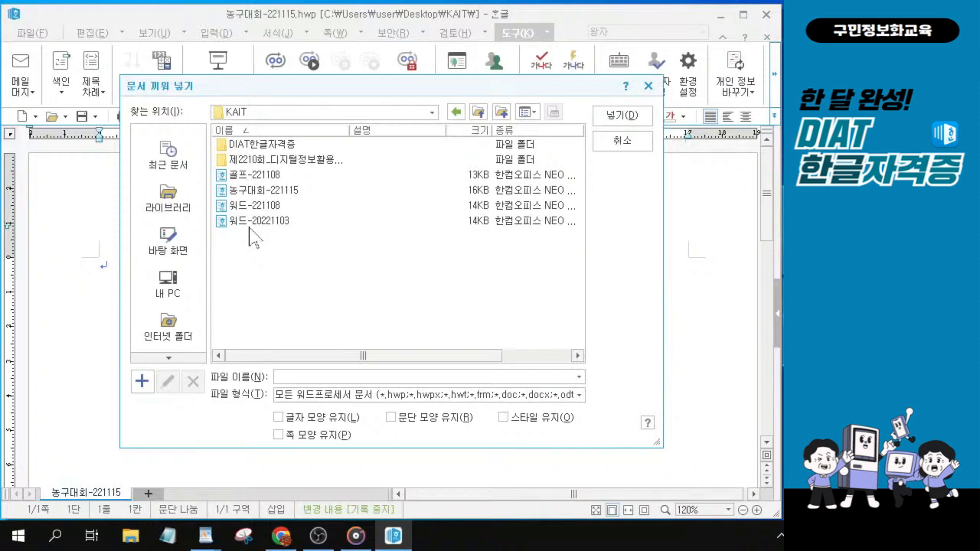
Step: Open the DIAT한글자격증 folder and select the 실전모의고사풀이 folder in it
key(alt)
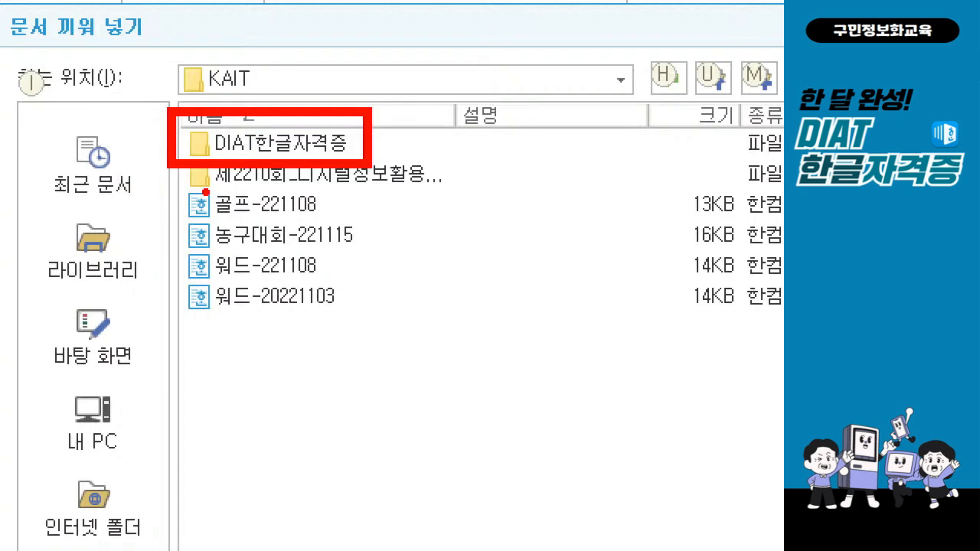
double_click(272, 144)
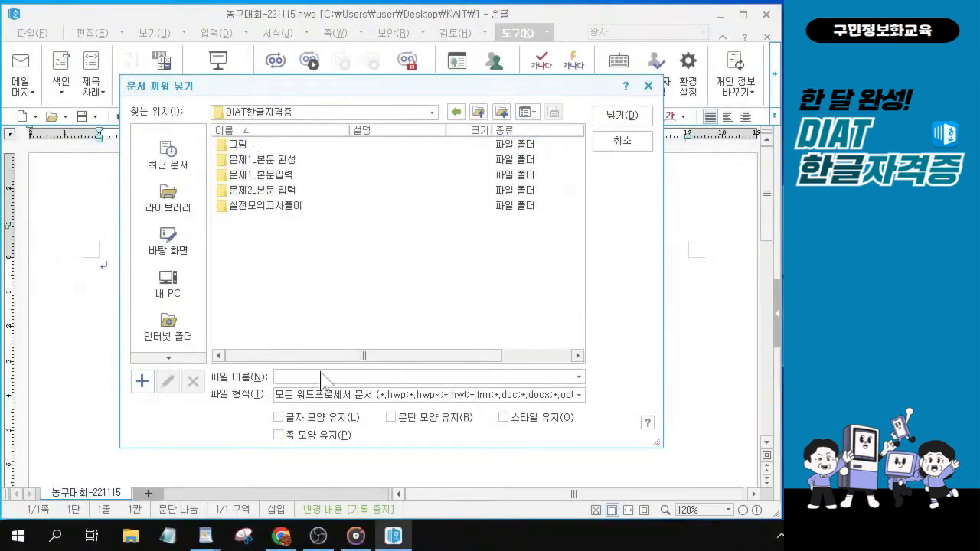
click(265, 207)
key(ctrl)
key(ctrl)
key(alt)
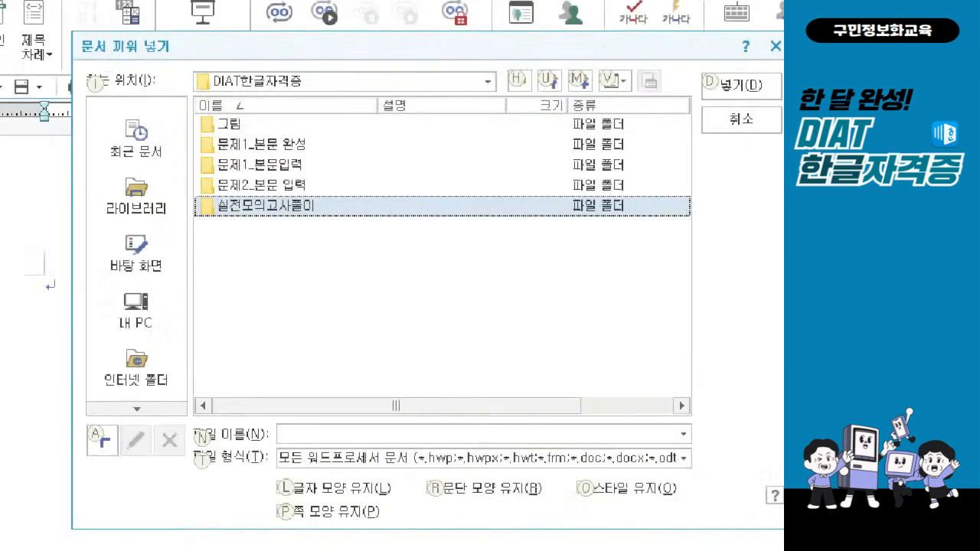
mouse_move(154, 43)
mouse_down()
mouse_move(282, 97)
mouse_move(366, 96)
mouse_up()
mouse_move(151, 234)
mouse_down()
mouse_move(162, 264)
mouse_move(394, 289)
mouse_up()
key(ctrl)
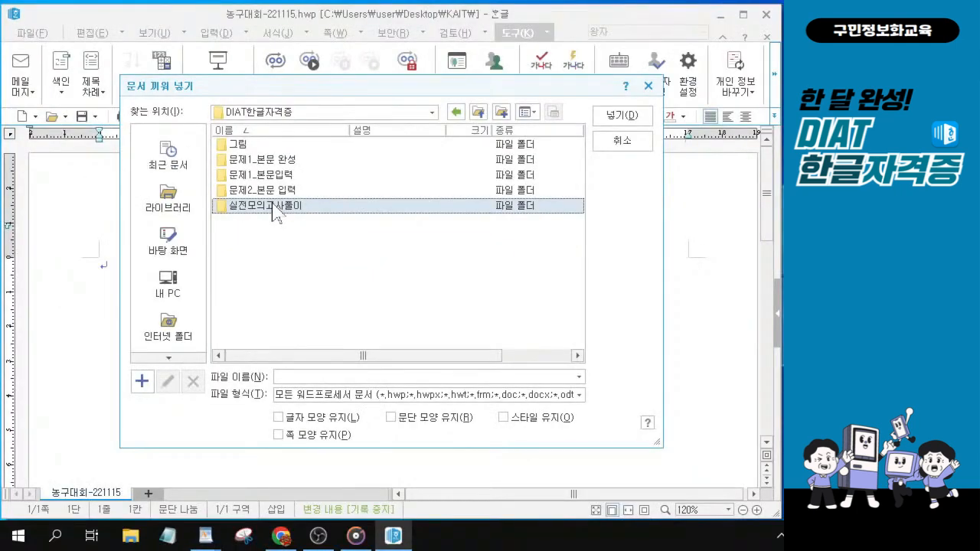
Step: Insert the 모의고사1회_문제1본문 file from the 실전모의고사풀이 folder into the document
double_click(274, 211)
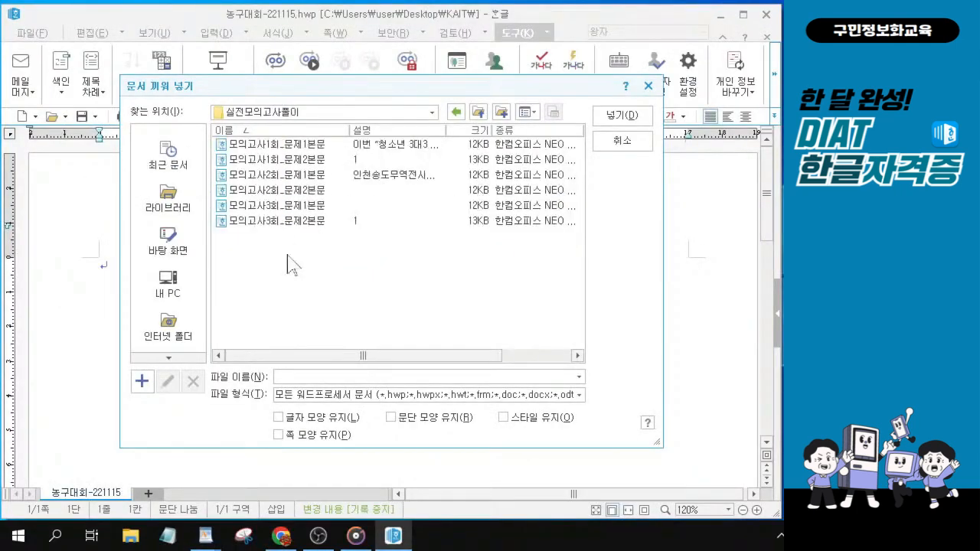
click(274, 145)
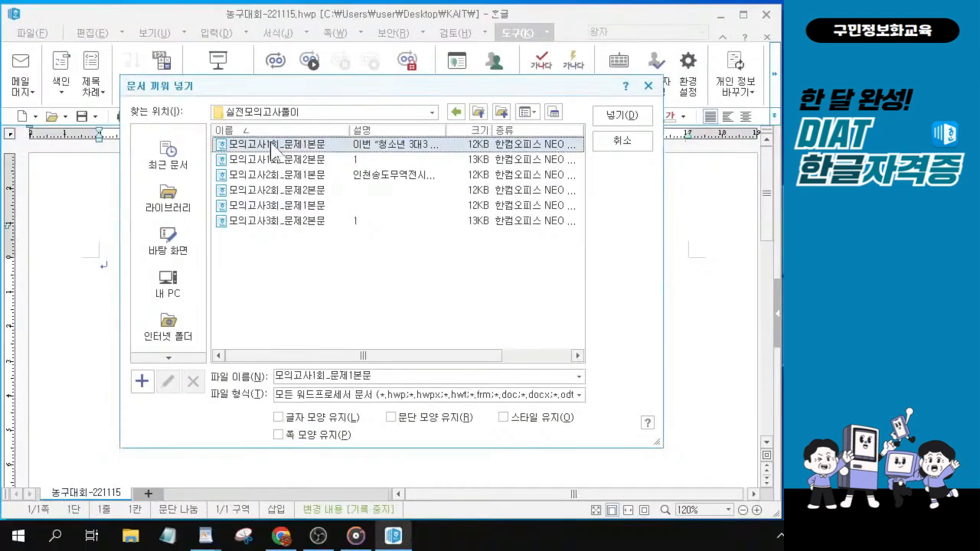
click(629, 116)
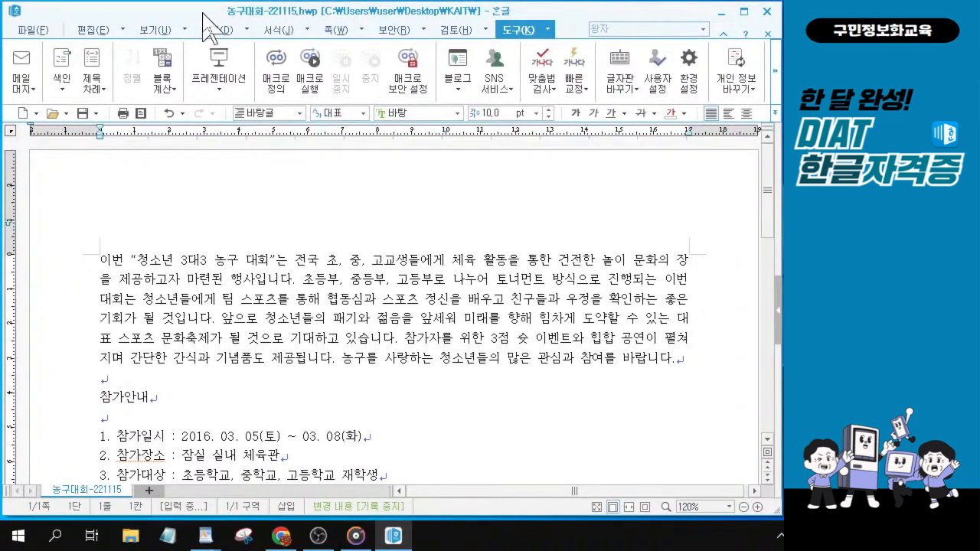
Step: Display the editing (편집) commands above the document
click(157, 30)
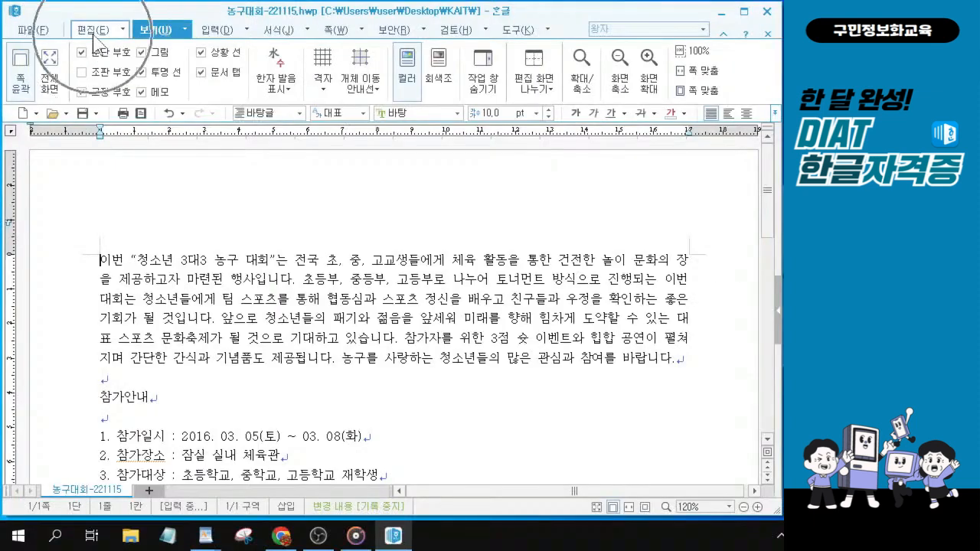
click(93, 34)
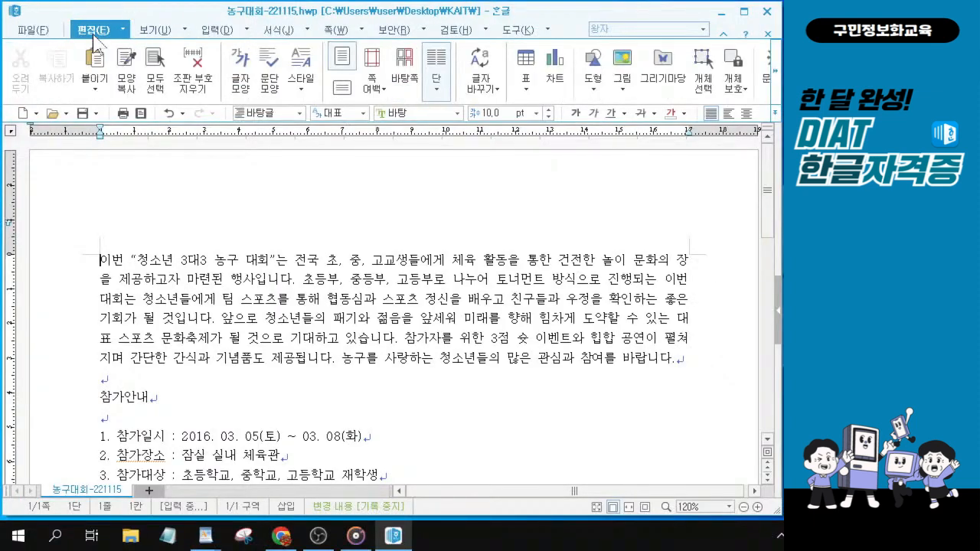
click(94, 37)
key(ctrl)
key(ctrl)
key(ctrl)
key(alt+Tab)
Step: Magnify the document to 170% and place the cursor in front of the 참가안내 heading
key(ctrl)
scroll(105, 404, up, 3)
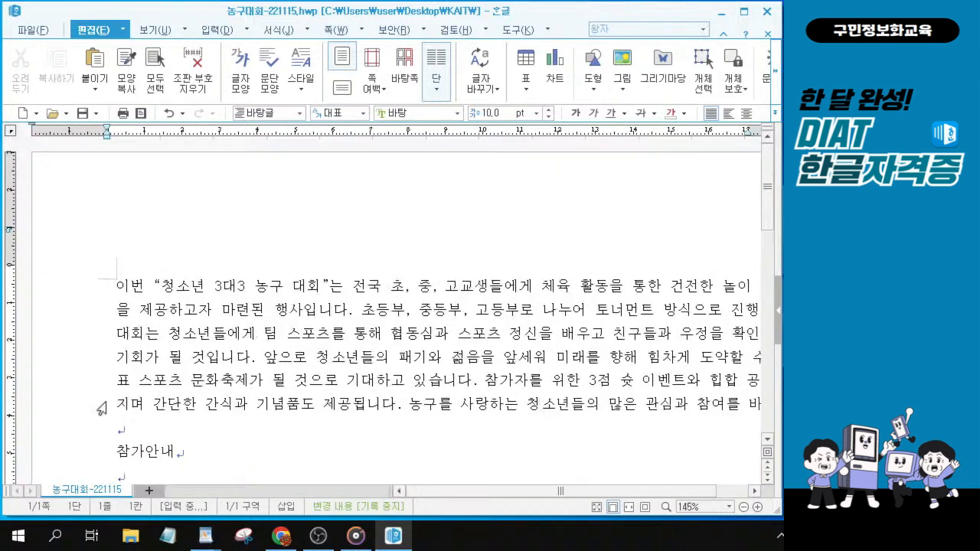
scroll(102, 409, up, 3)
scroll(138, 360, down, 3)
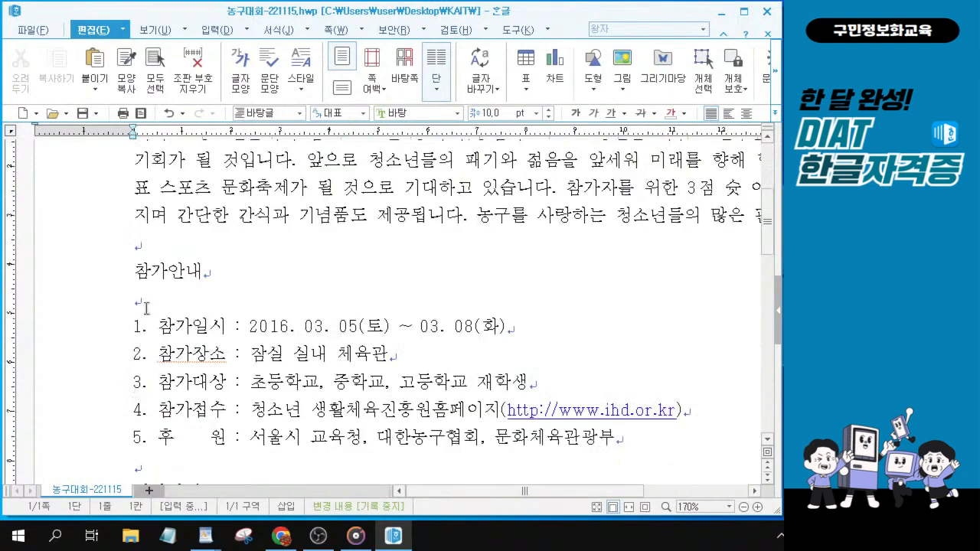
scroll(148, 309, up, 2)
click(136, 426)
key(ctrl)
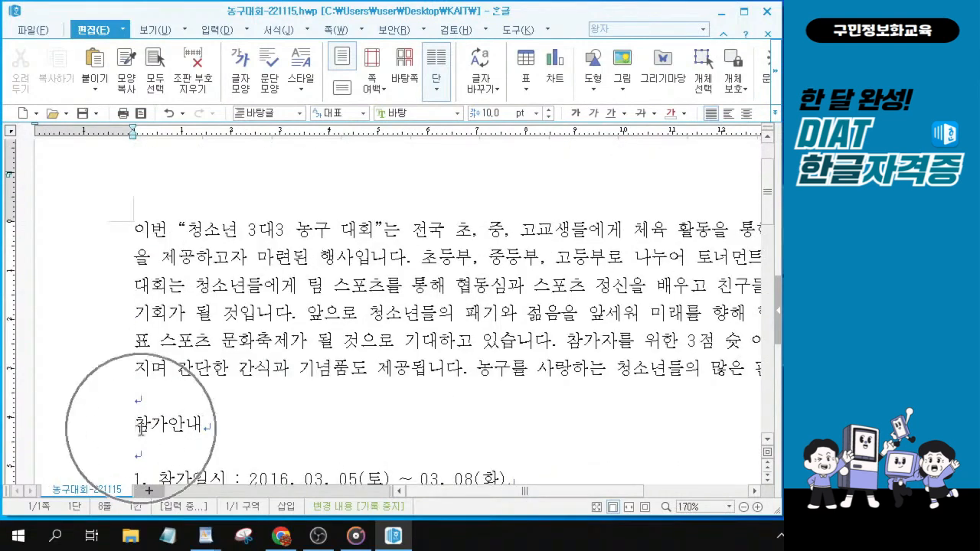
Step: Magnify the document to 260% and place the cursor in front of the 참가안내 heading
key(ctrl)
key(ctrl)
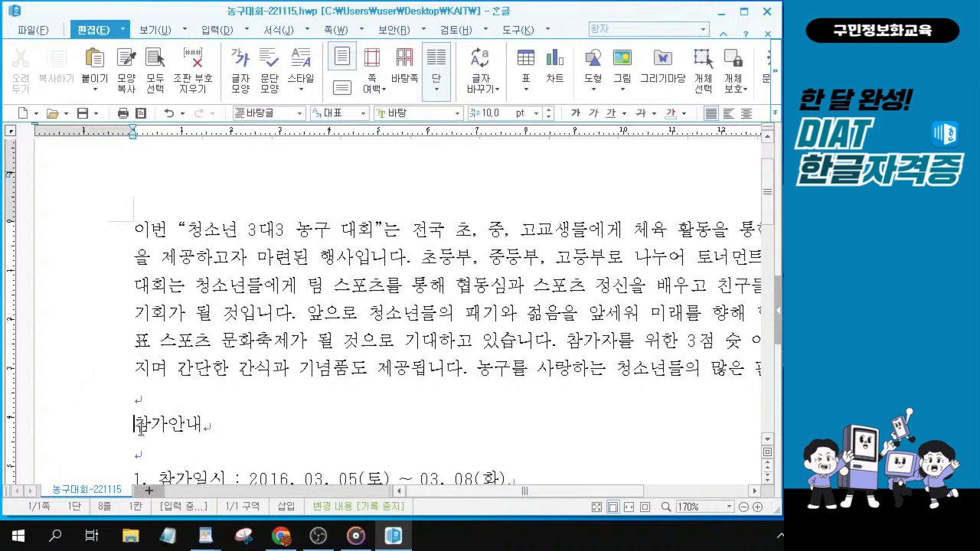
scroll(140, 430, up, 1)
scroll(141, 429, up, 4)
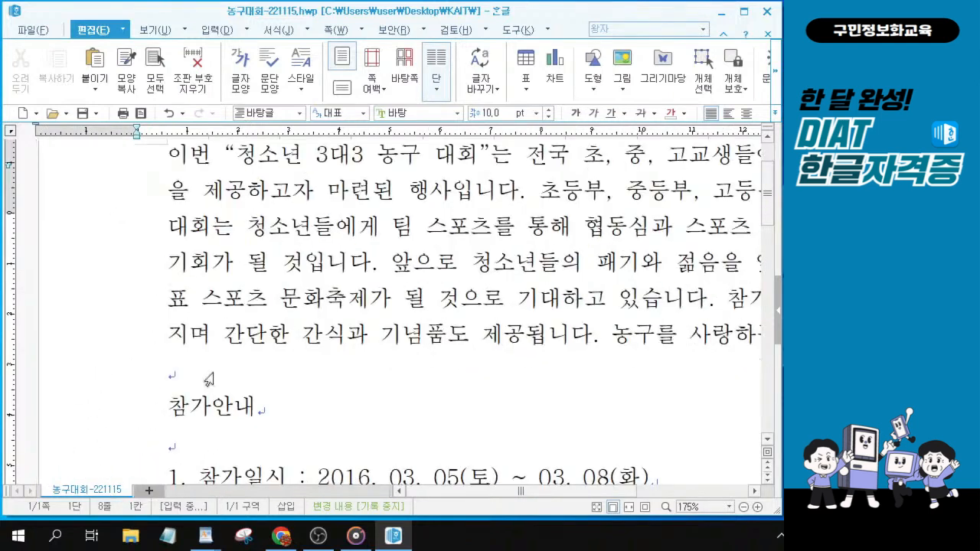
key(ctrl)
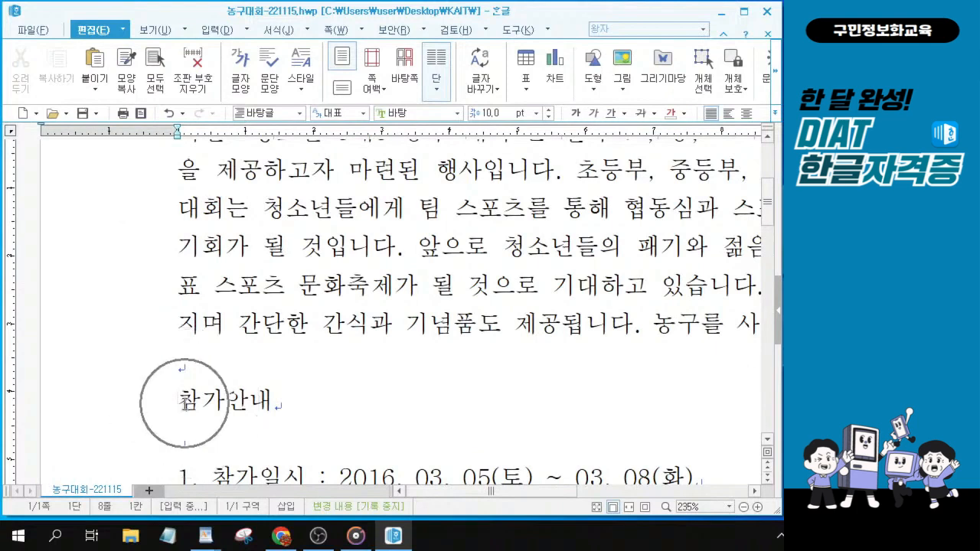
scroll(186, 404, up, 3)
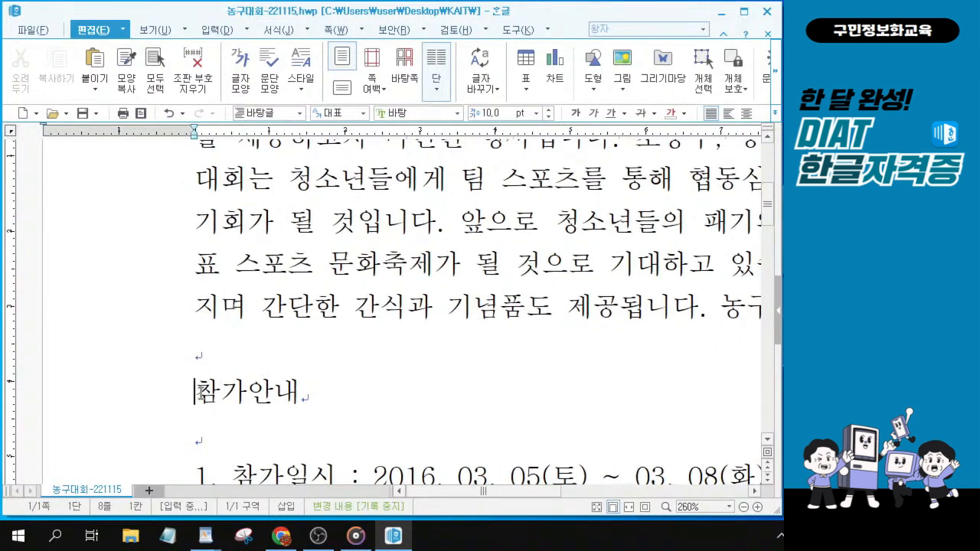
scroll(201, 394, down, 2)
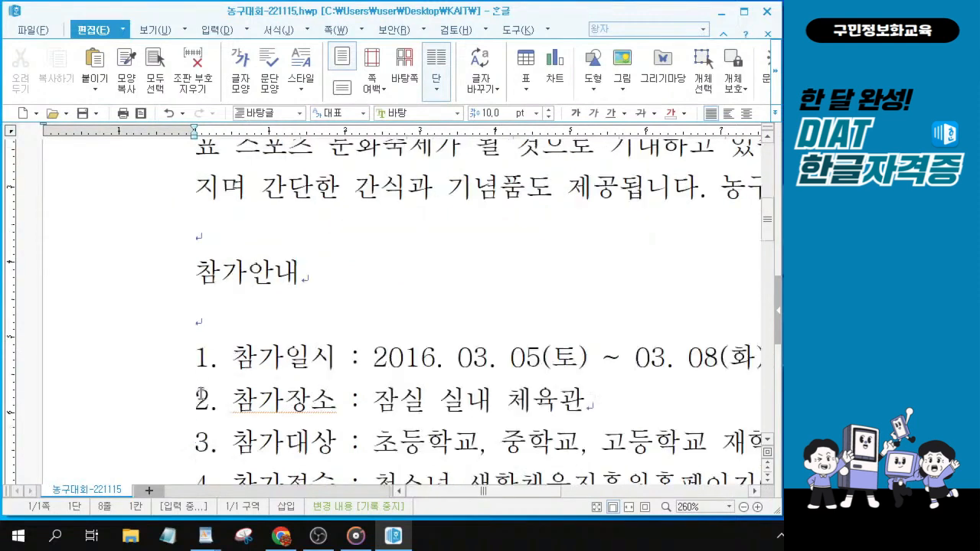
click(201, 272)
key(alt+Tab)
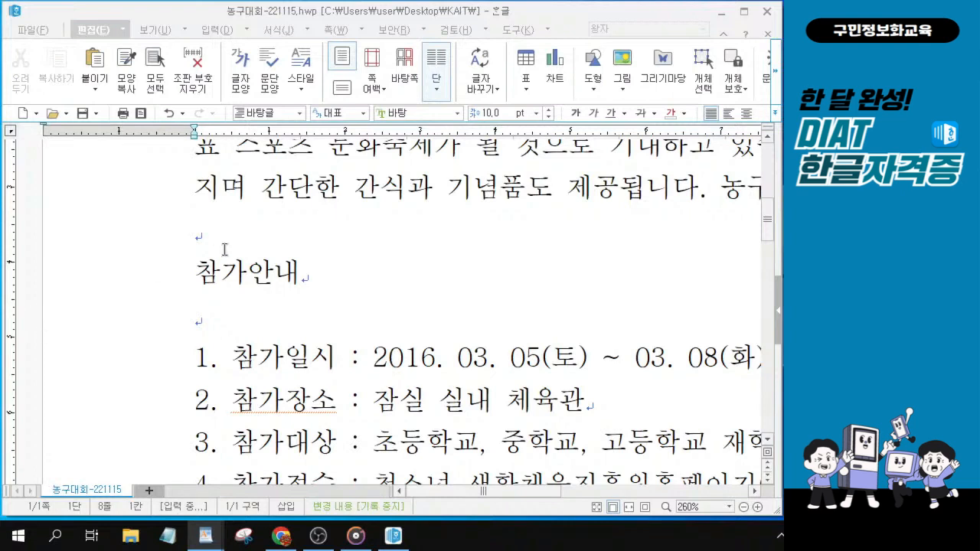
click(200, 274)
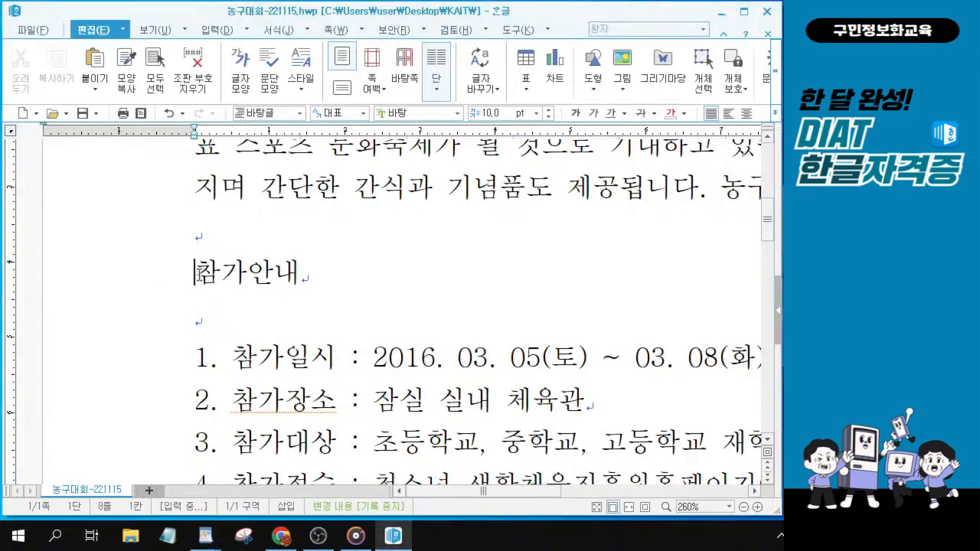
Step: Insert ▣ from the 전각 기호(일반) set of the 한글(HNC) character table, followed by a space, in front of 참가안내
key(ctrl+F10)
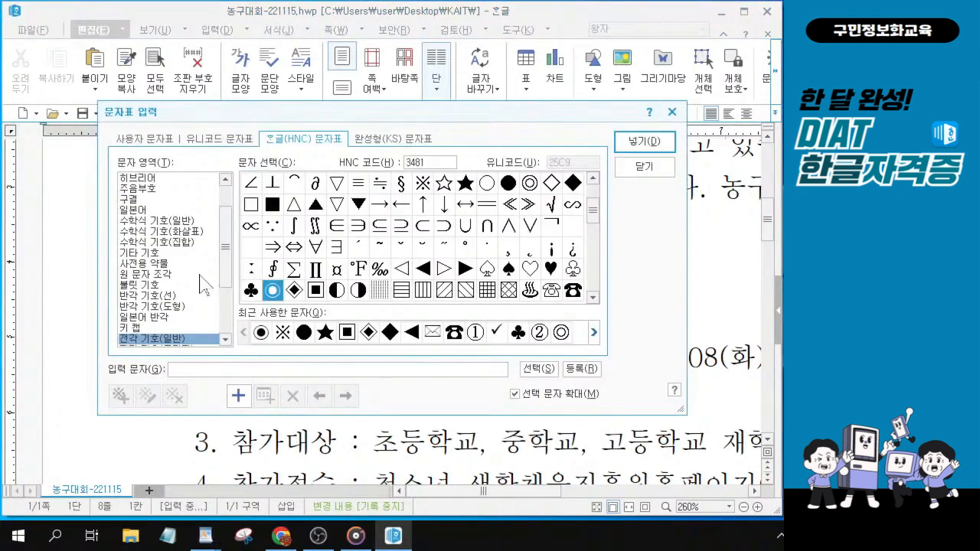
click(304, 141)
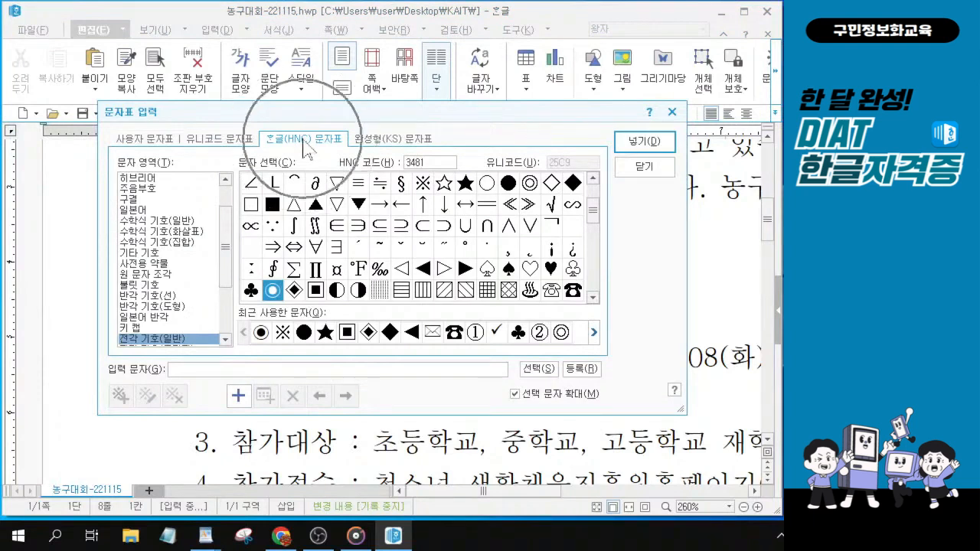
click(304, 138)
click(304, 139)
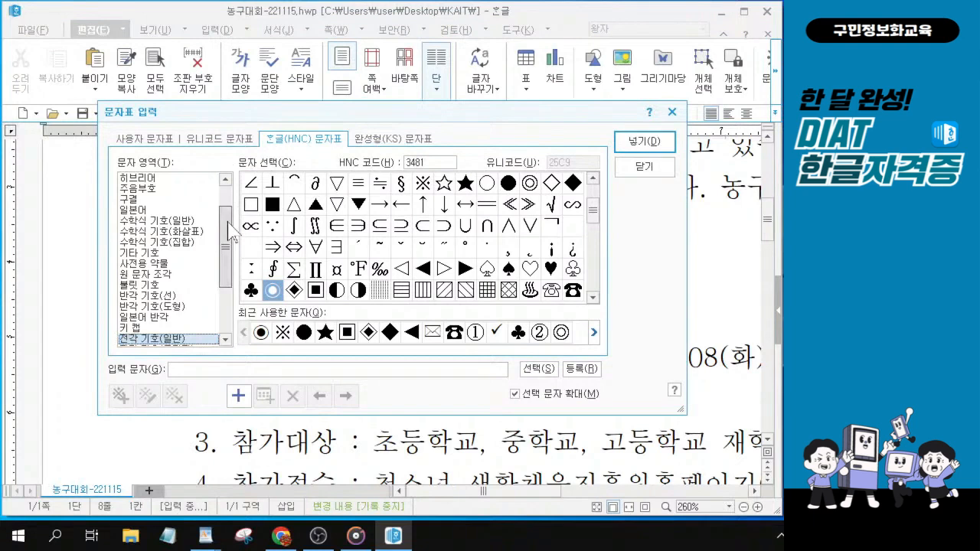
scroll(229, 229, down, 2)
scroll(238, 229, down, 2)
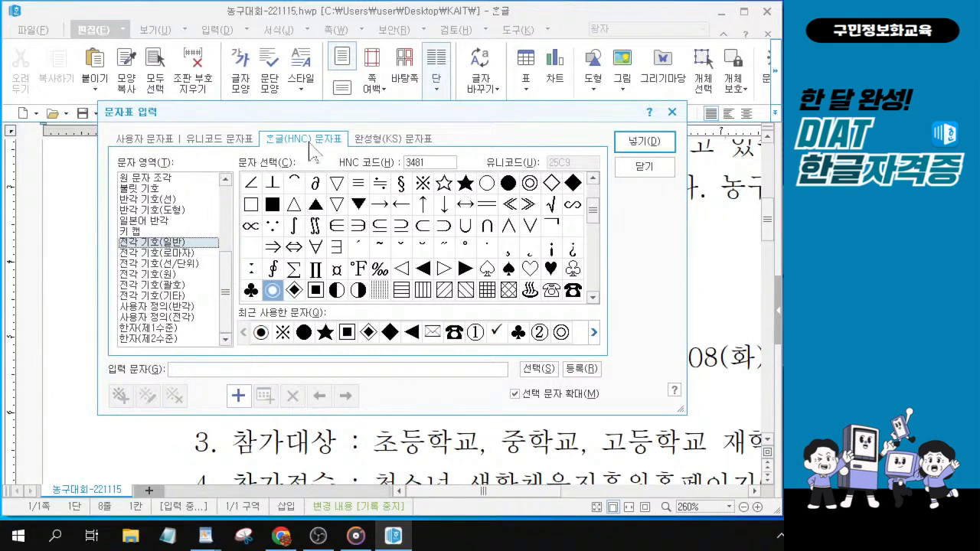
key(alt)
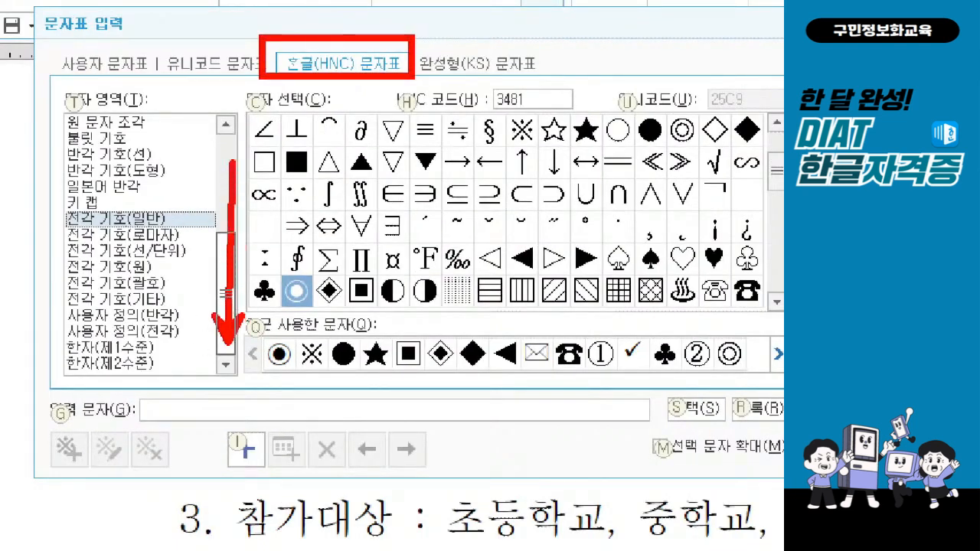
mouse_move(121, 201)
mouse_down()
mouse_move(132, 220)
mouse_move(190, 176)
mouse_up()
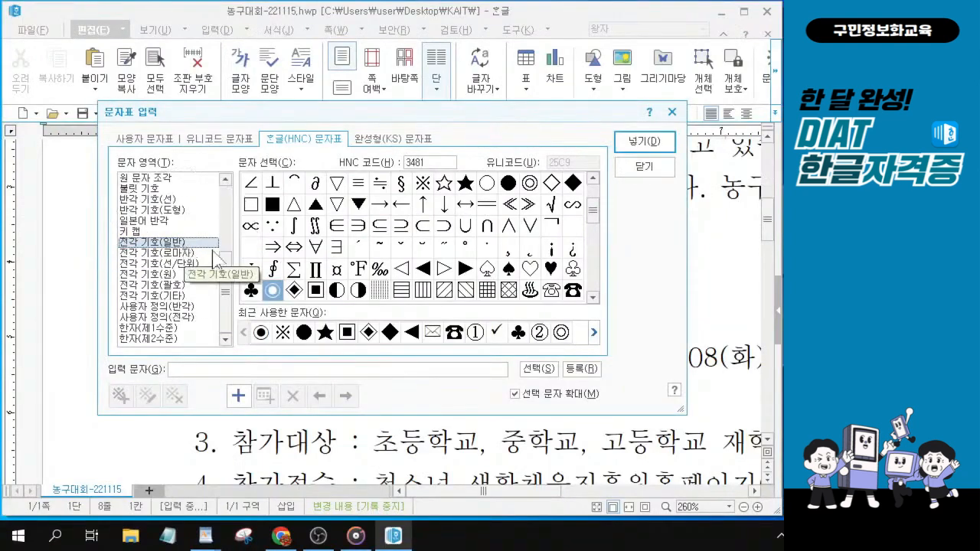
click(315, 291)
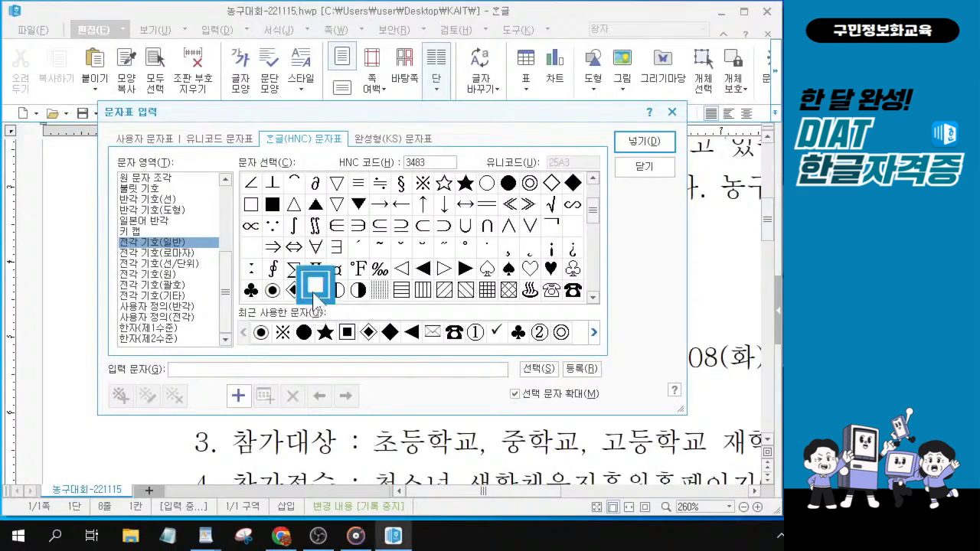
click(644, 142)
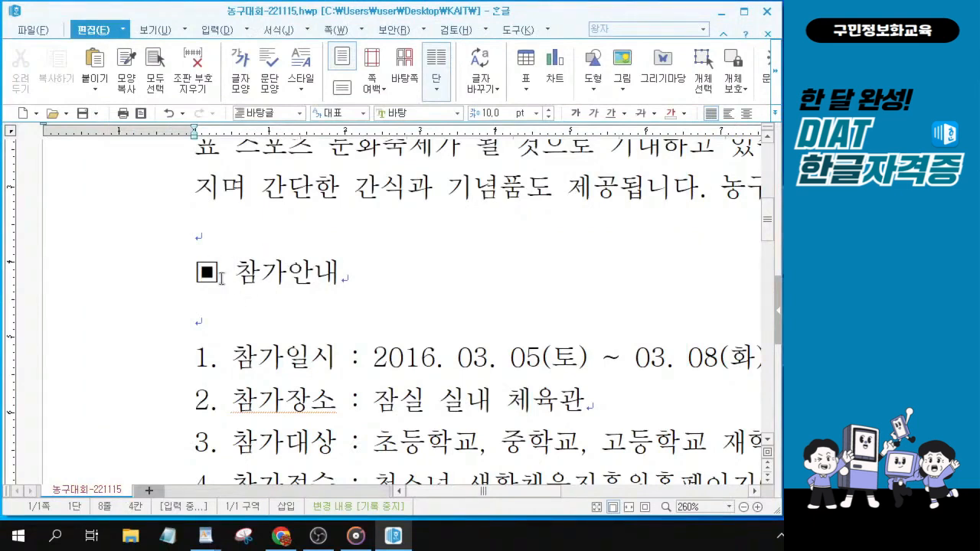
Step: Add a space and the recently used ▣ symbol after the 참가안내 heading
click(346, 272)
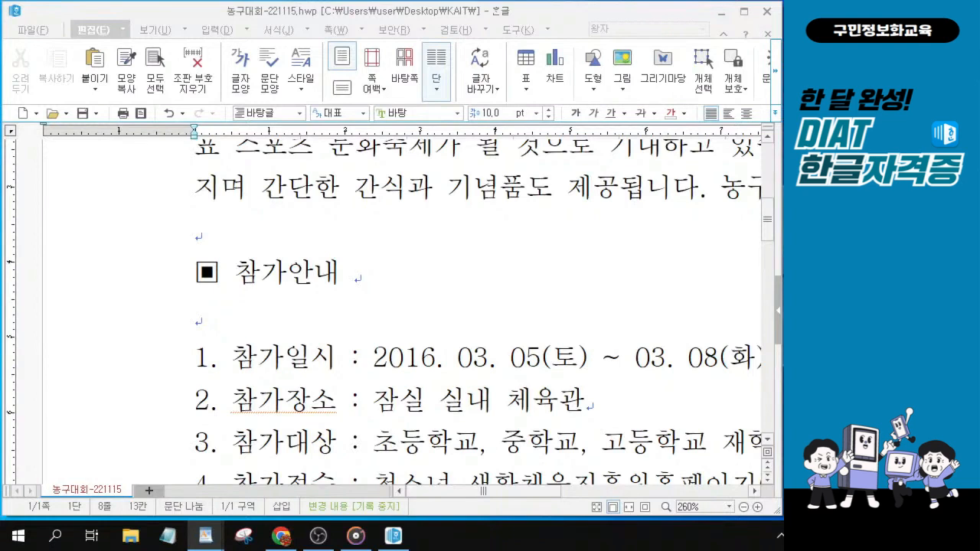
click(353, 271)
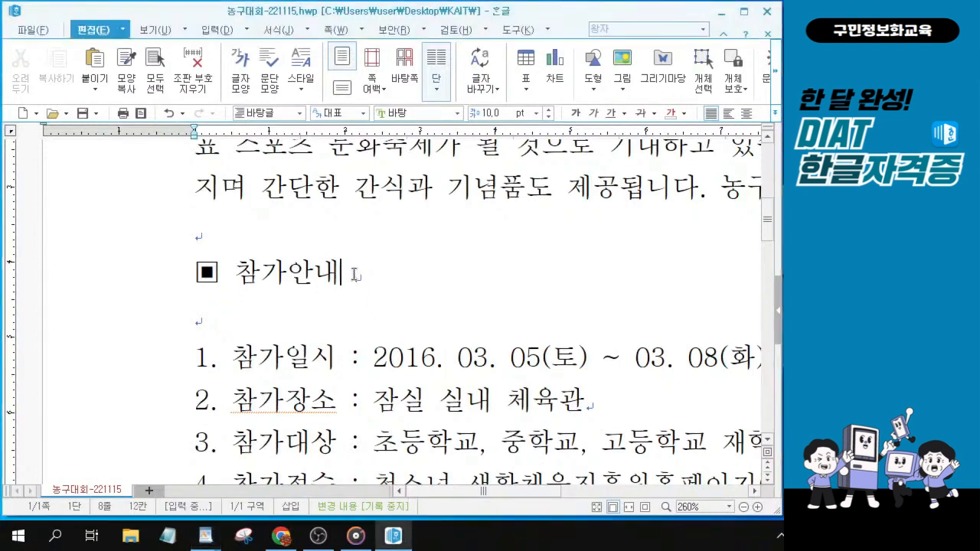
mouse_move(345, 247)
mouse_down()
mouse_move(352, 263)
mouse_move(386, 192)
mouse_up()
drag(342, 299, 374, 299)
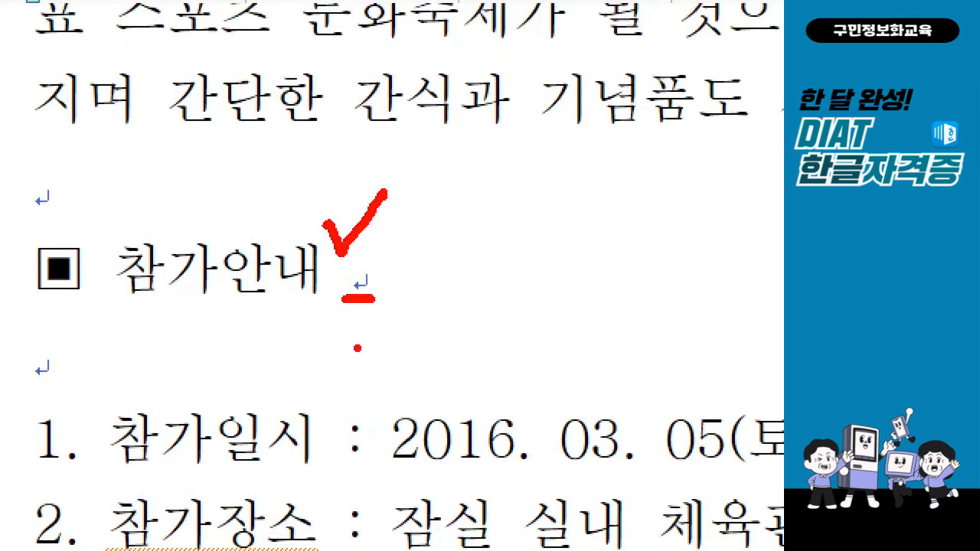
key(Escape)
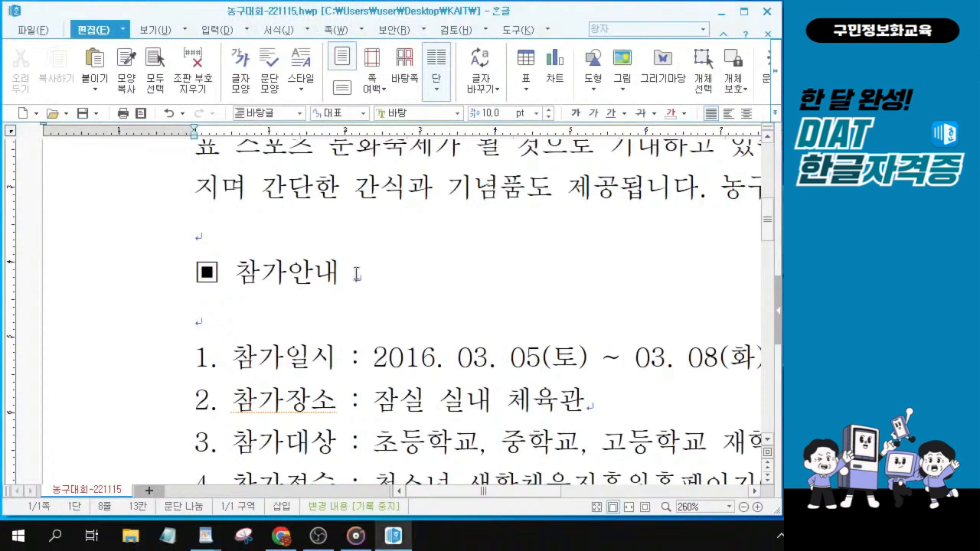
key(ctrl+F10)
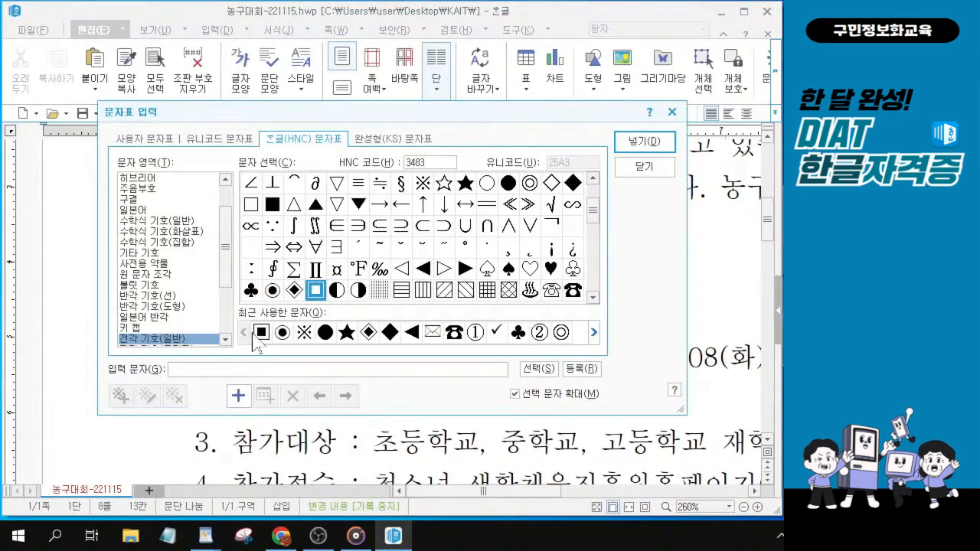
key(alt+1)
drag(227, 305, 298, 373)
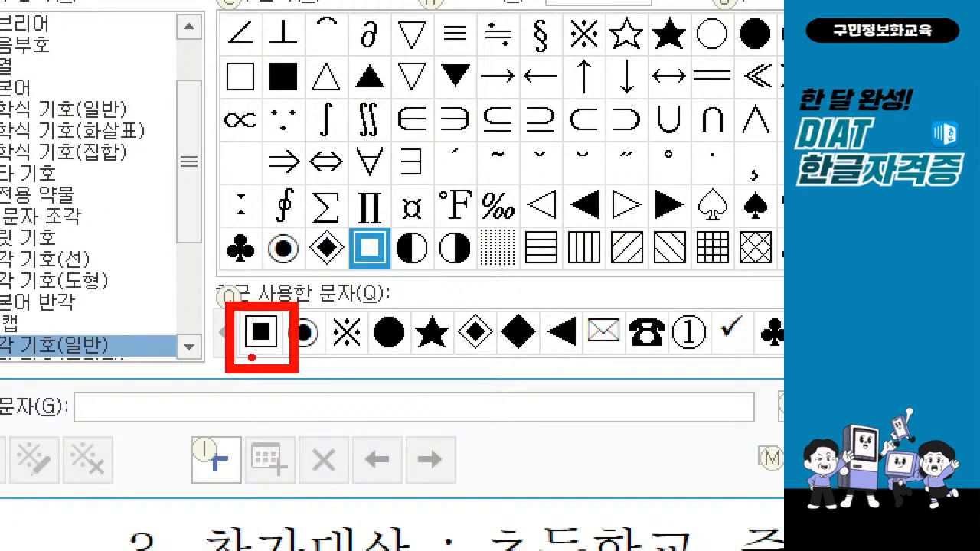
drag(242, 356, 277, 356)
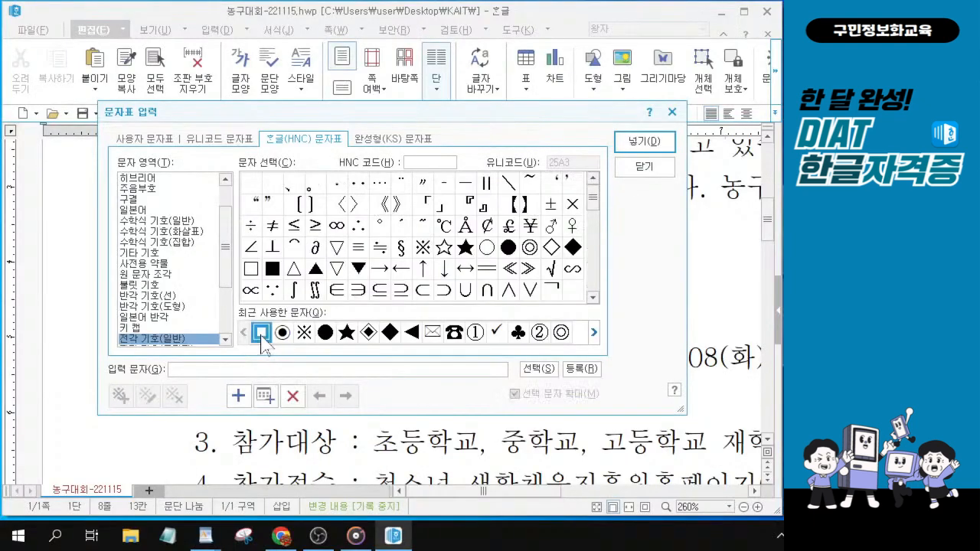
click(260, 332)
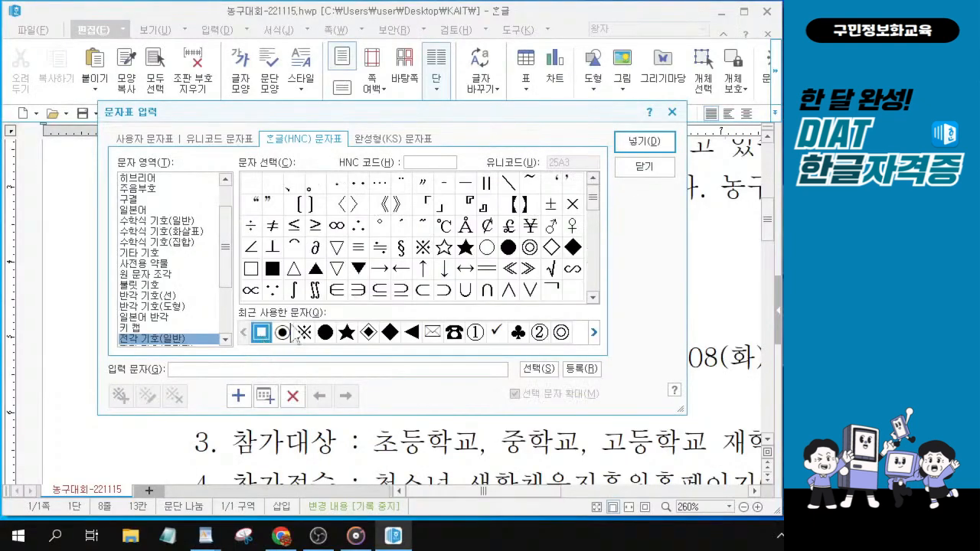
click(639, 146)
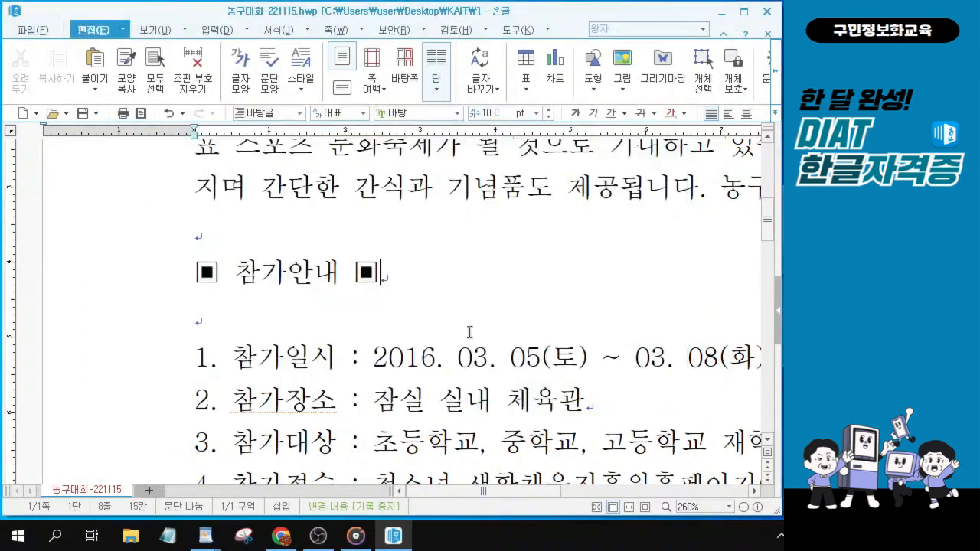
Step: Magnify the document to 280% and place the cursor in front of the 기타사항 heading
scroll(421, 313, up, 4)
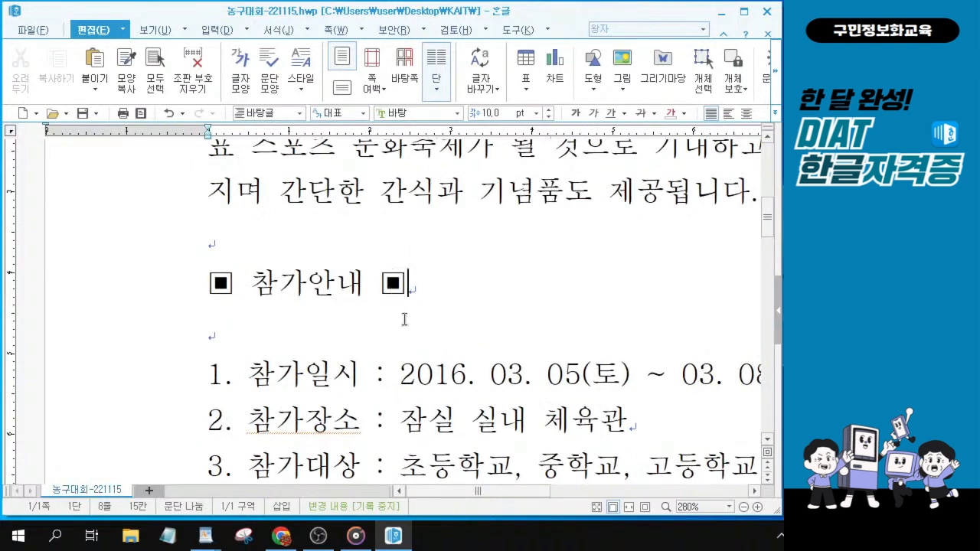
scroll(405, 325, down, 6)
scroll(404, 319, up, 3)
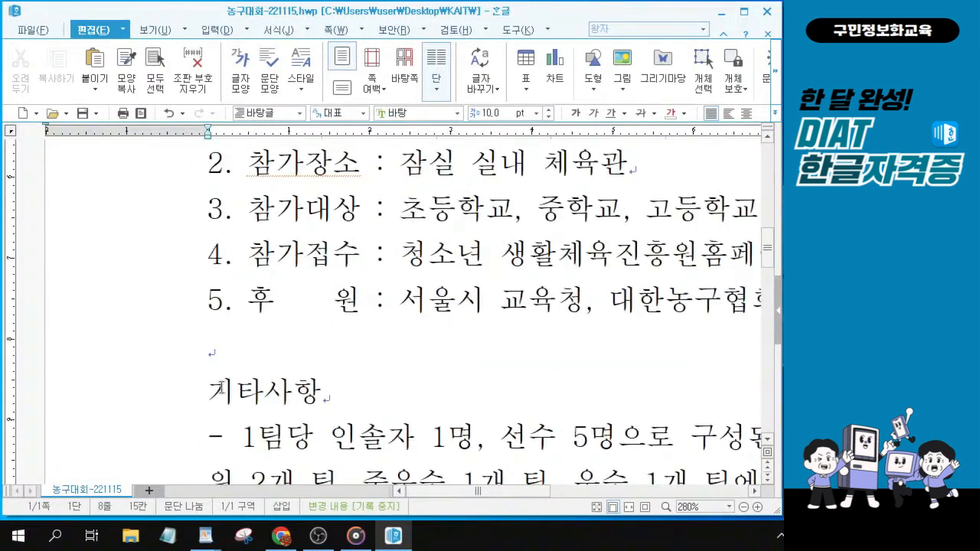
click(212, 391)
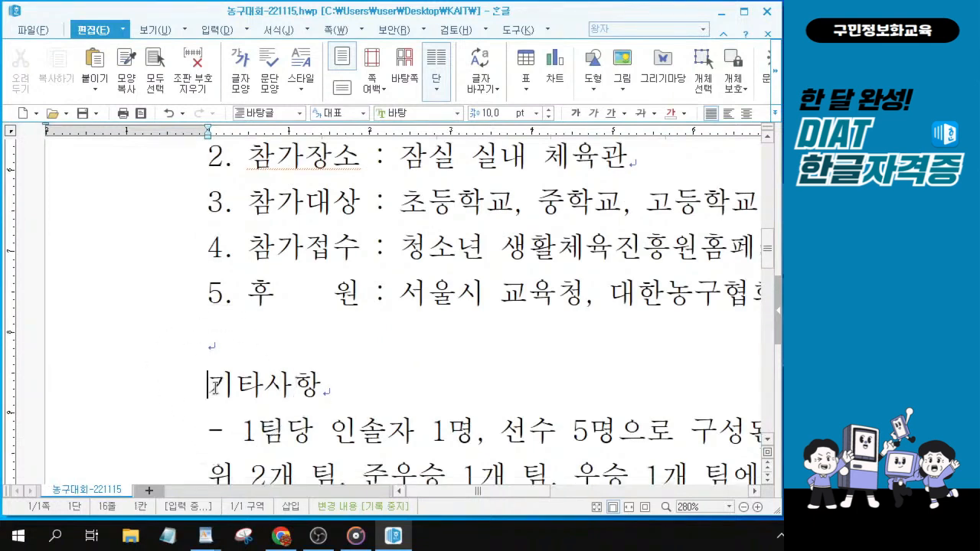
click(215, 390)
click(215, 391)
key(alt+Tab)
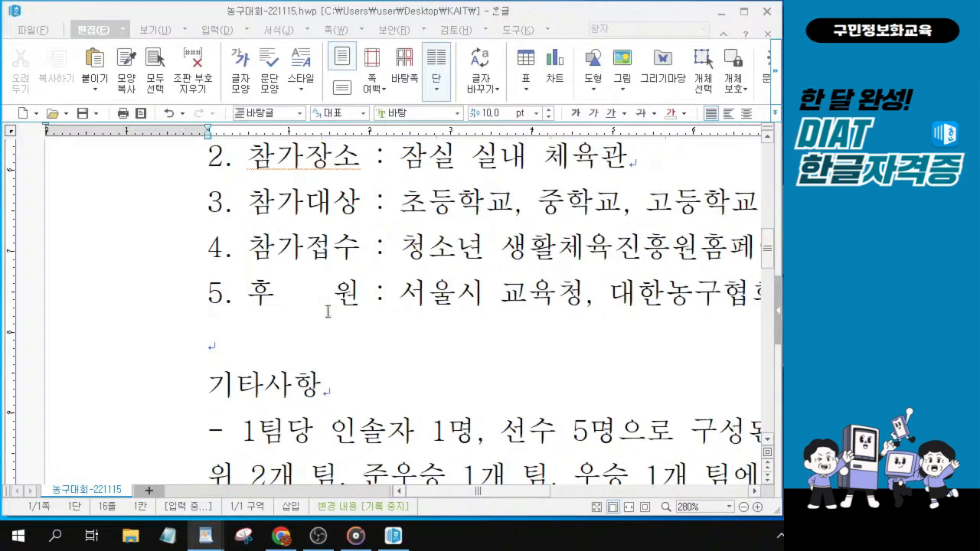
click(207, 381)
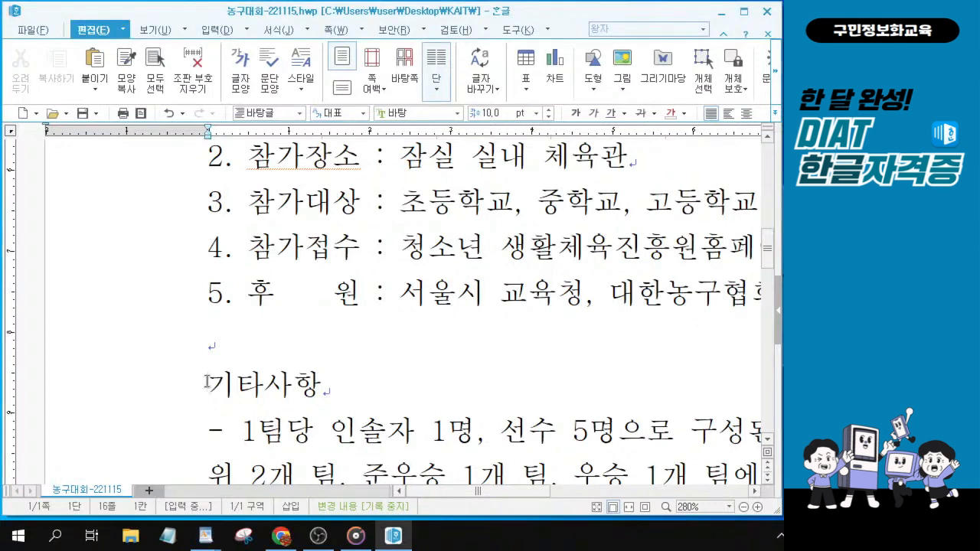
key(alt+Tab)
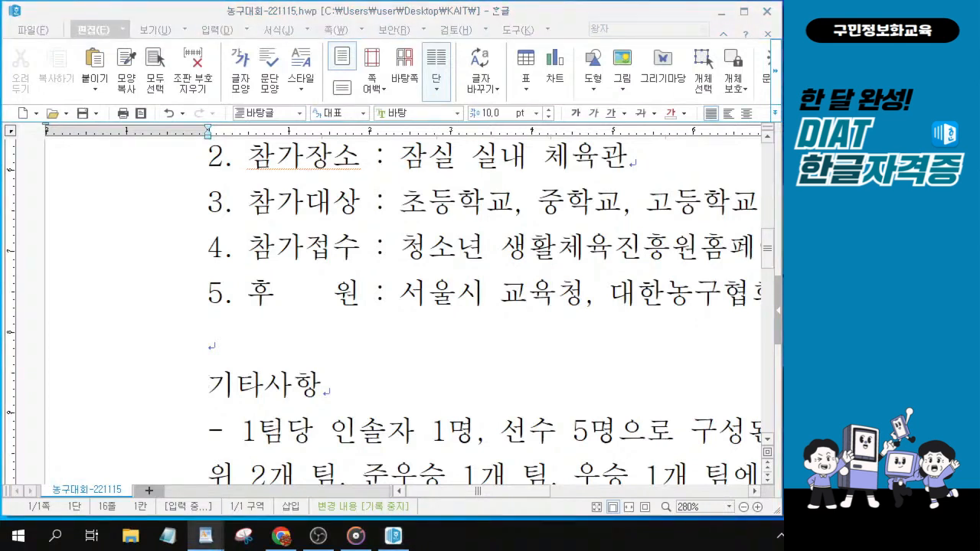
click(209, 386)
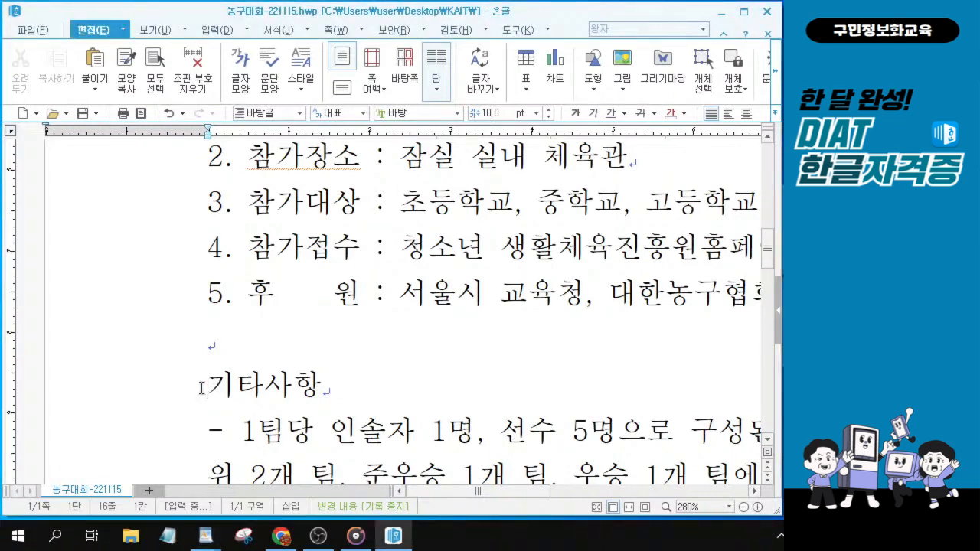
Step: Insert ※ from the 전각 기호(일반) set of the 한글(HNC) character table, followed by a space, in front of 기타사항
key(ctrl+F10)
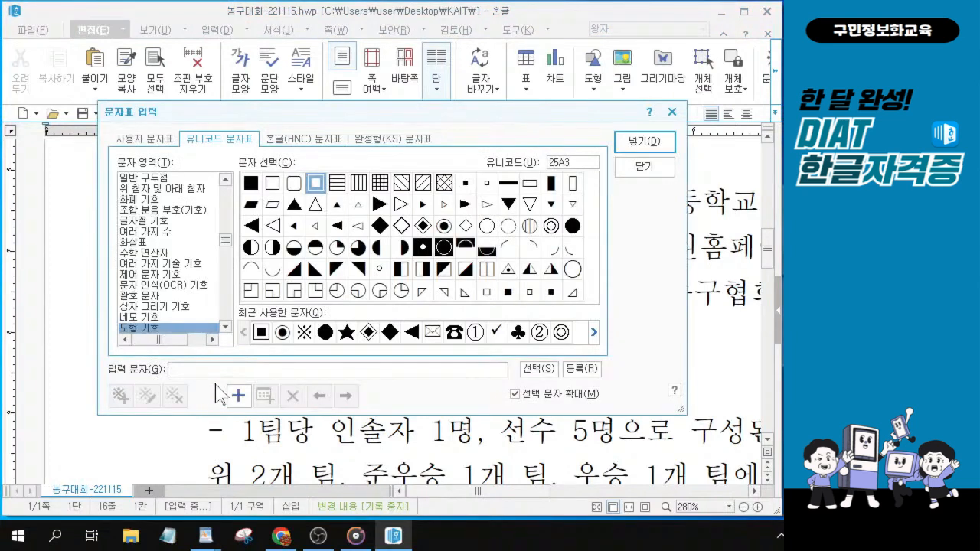
click(316, 145)
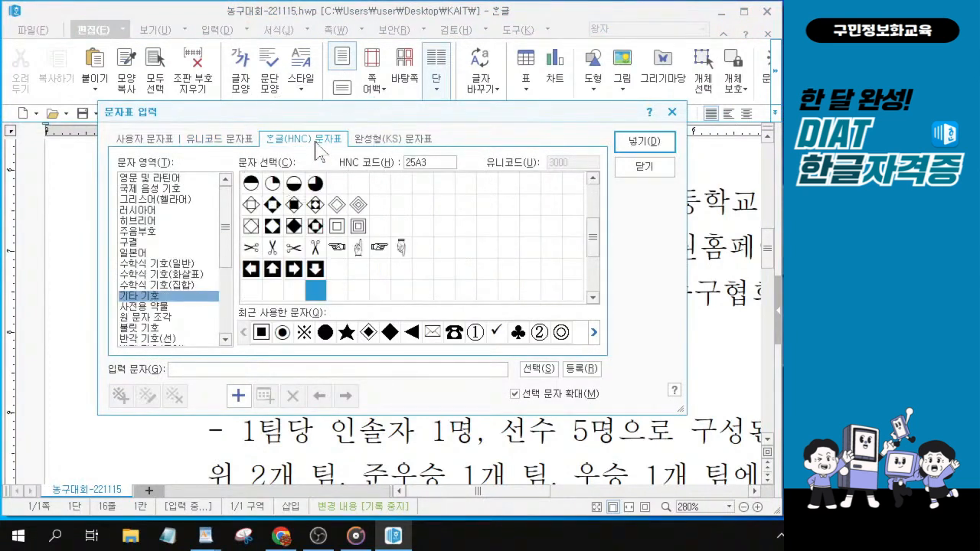
drag(225, 216, 225, 216)
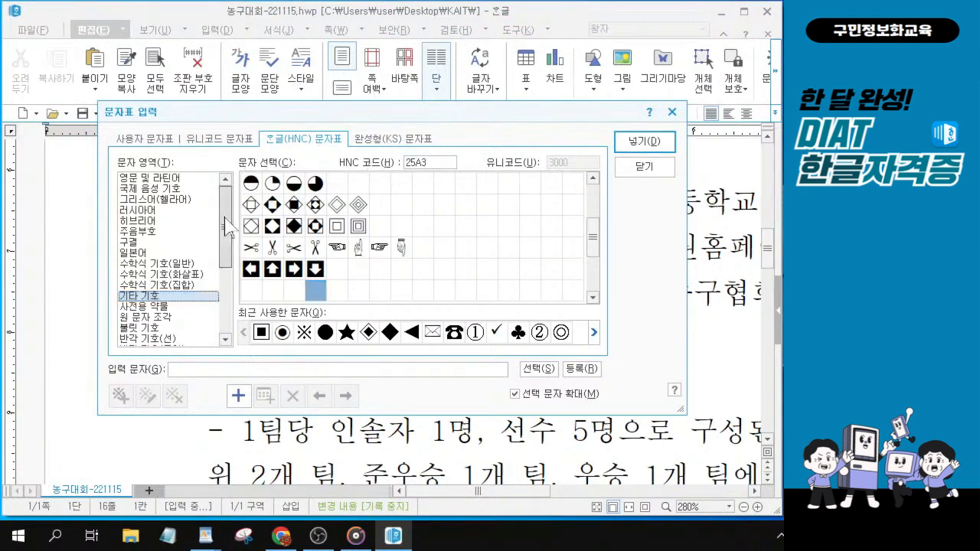
drag(226, 249, 227, 294)
click(142, 242)
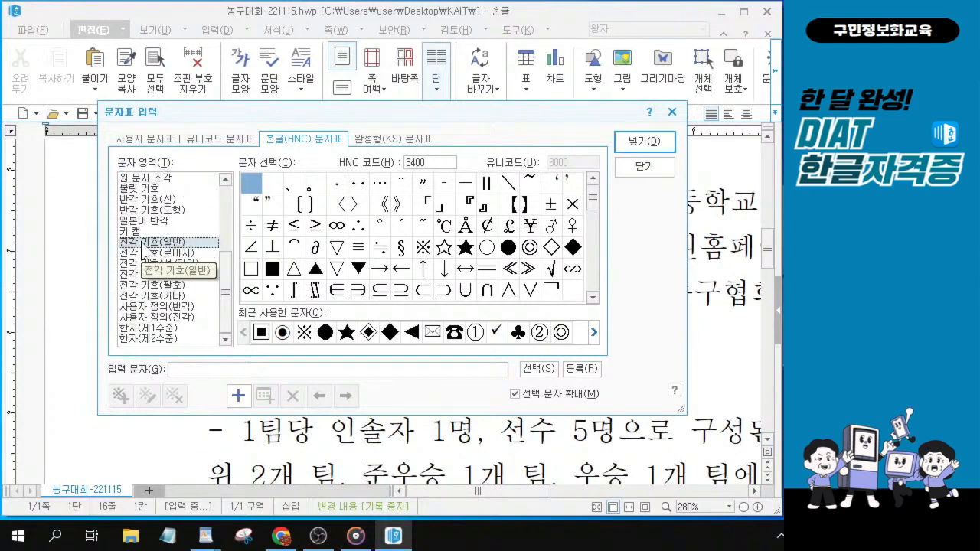
key(alt)
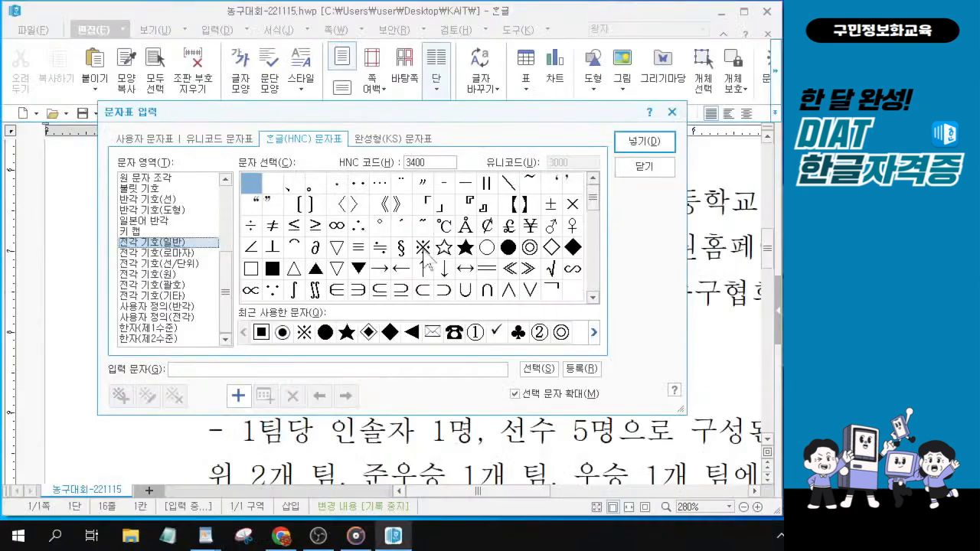
click(582, 298)
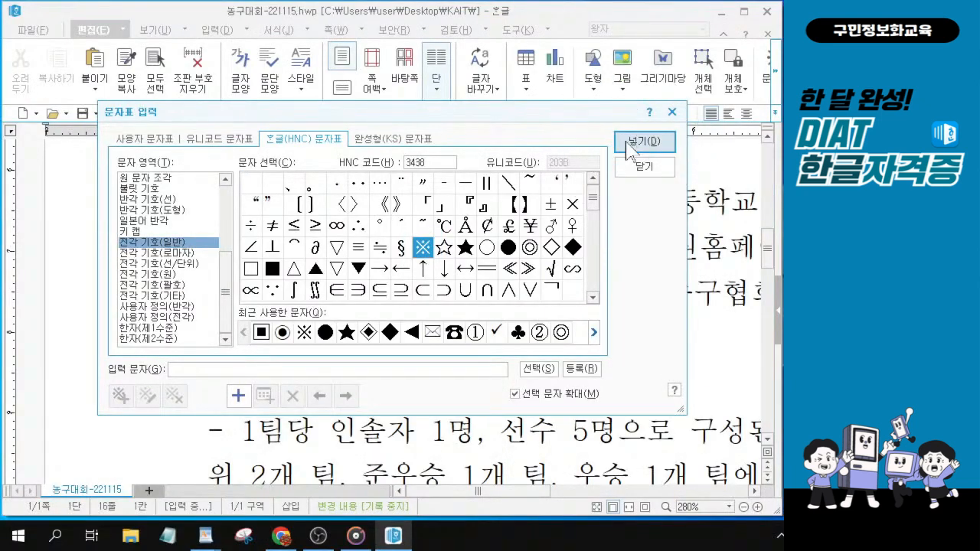
click(627, 143)
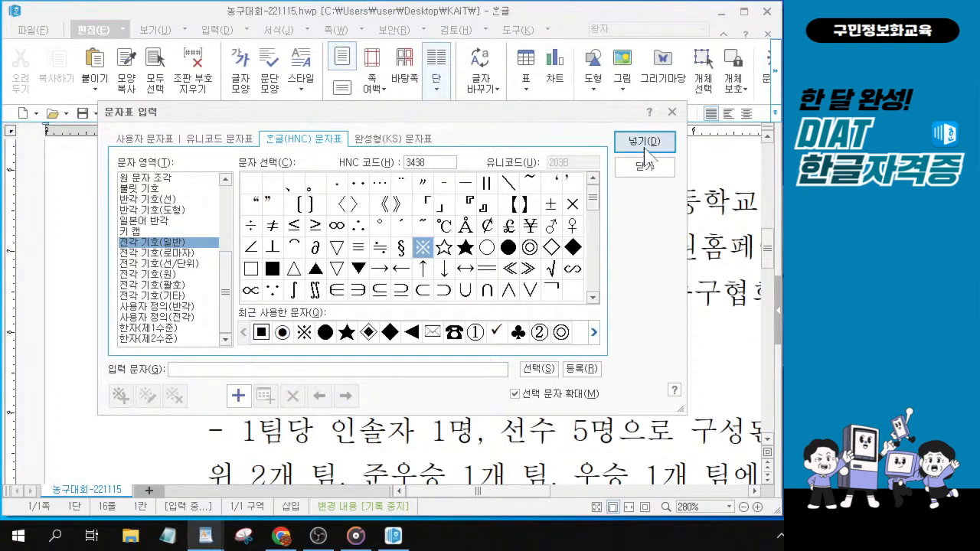
click(647, 147)
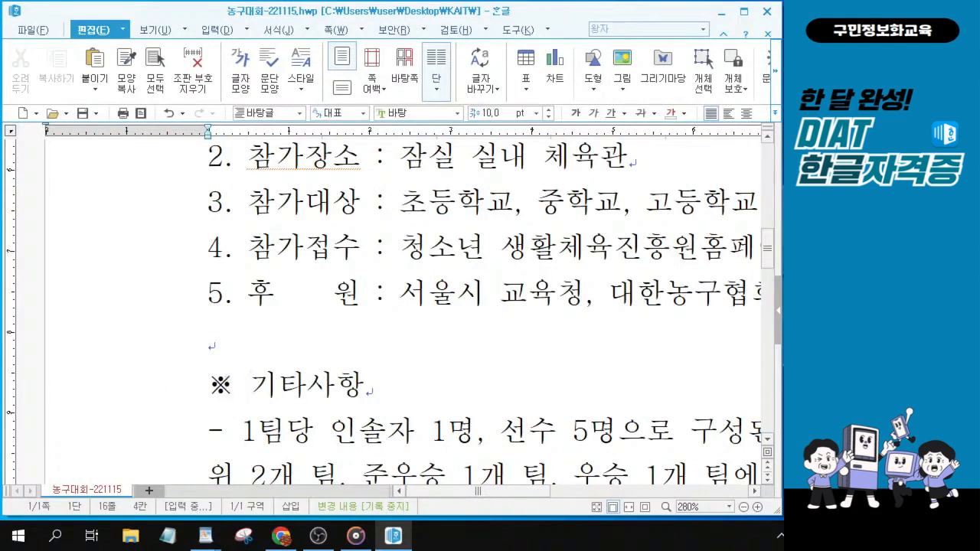
Step: Make the phrase 체육 활동을 통한 건전한 놀이 문화 in the first line of the body text bold and italic
key(alt+Tab)
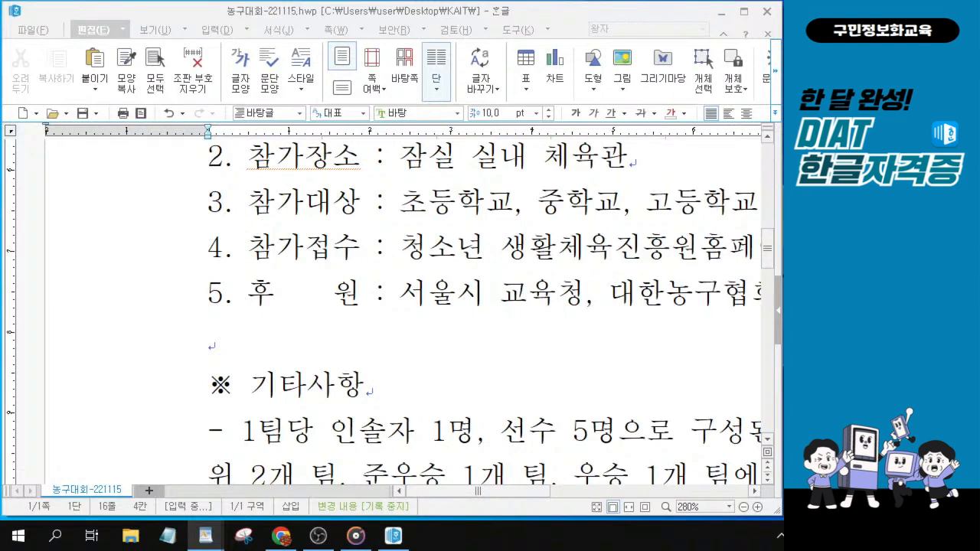
scroll(519, 329, up, 10)
scroll(464, 305, down, 3)
click(374, 234)
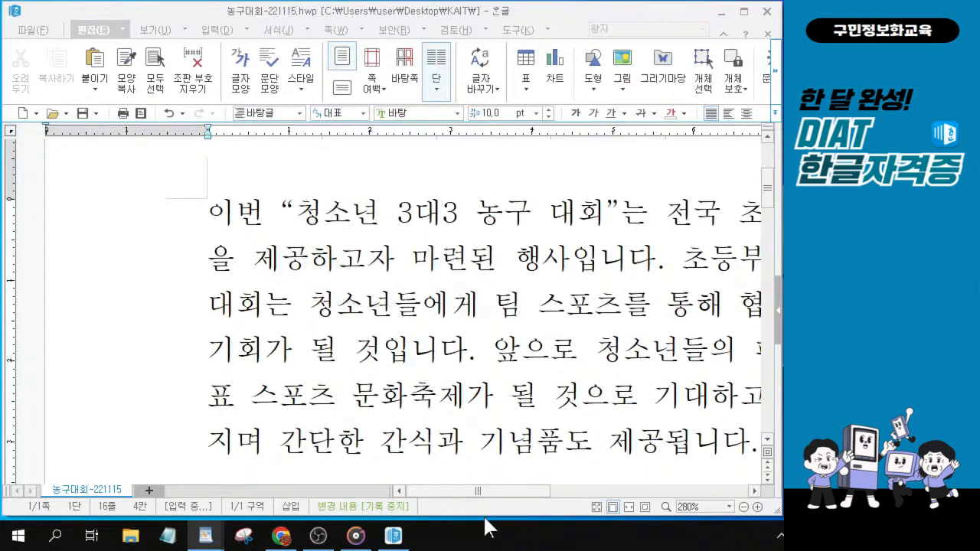
drag(491, 500, 650, 518)
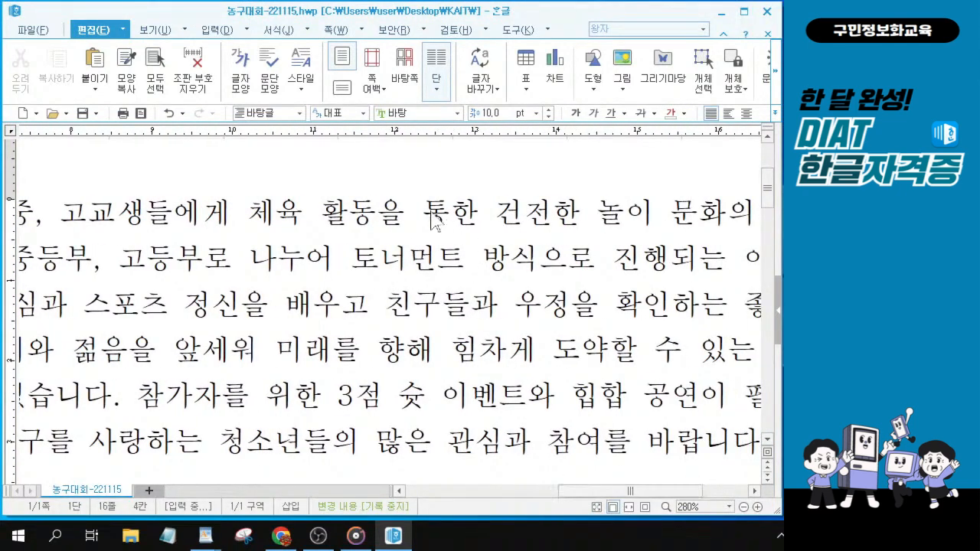
click(257, 208)
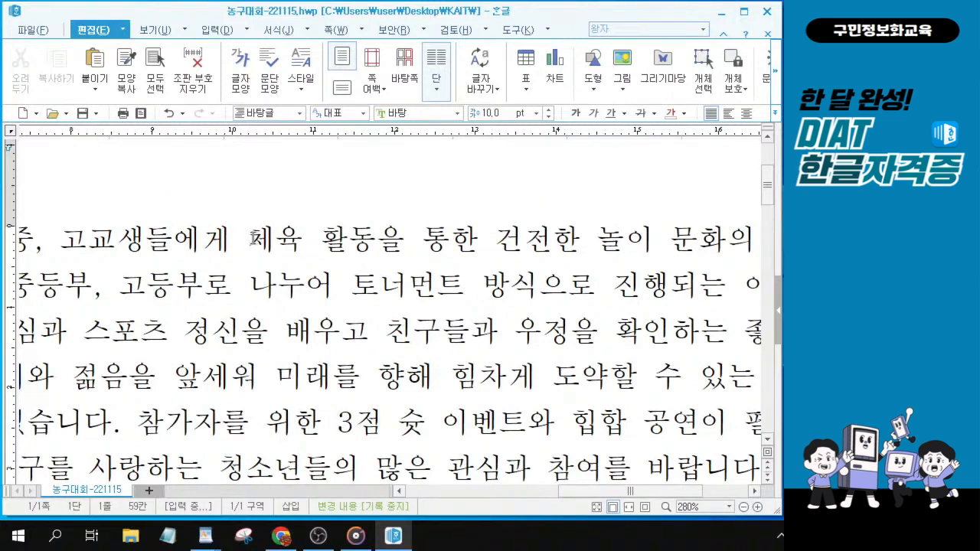
drag(243, 240, 730, 228)
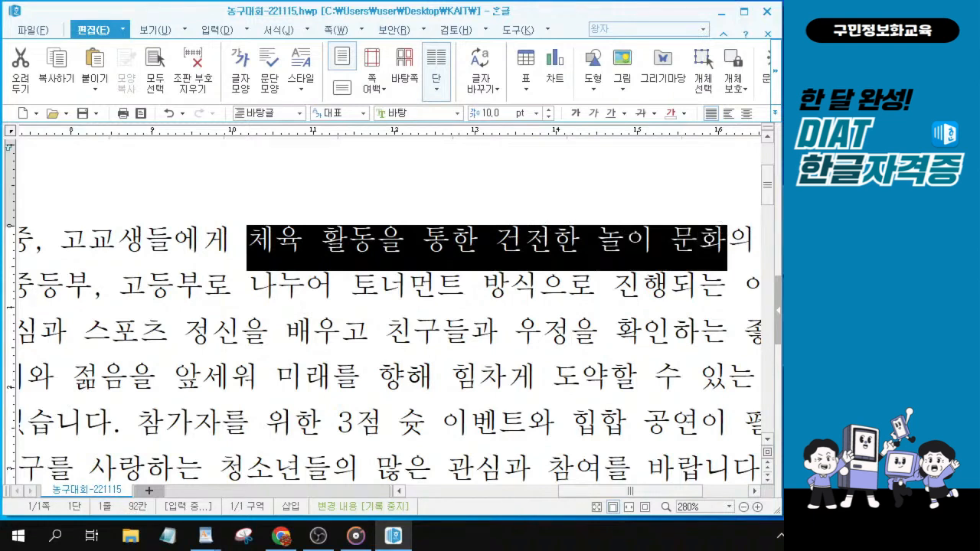
key(alt+Tab)
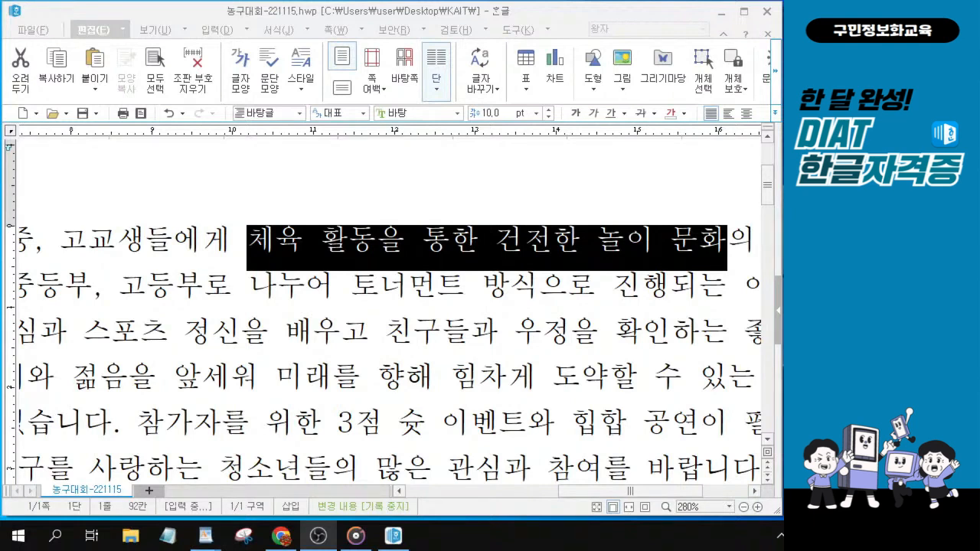
click(257, 244)
drag(257, 244, 726, 239)
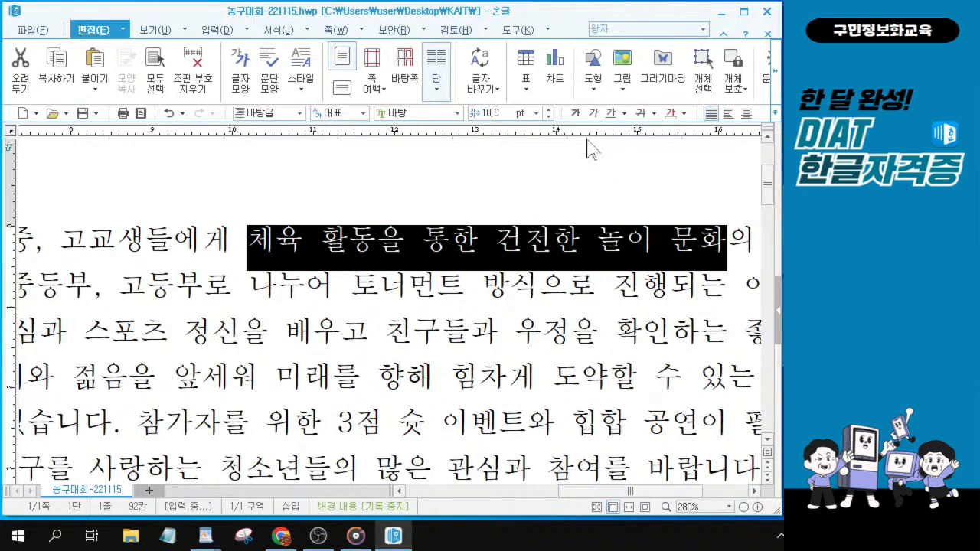
key(ctrl)
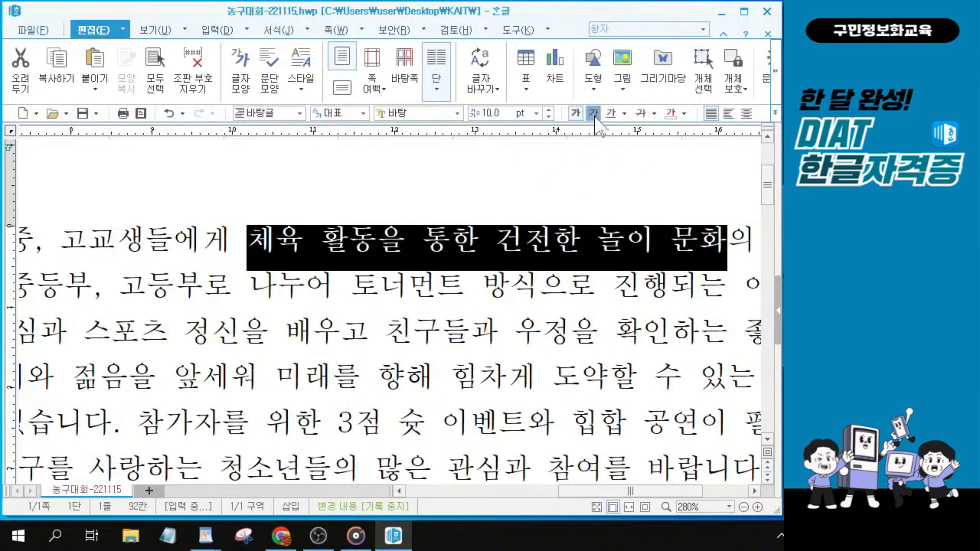
click(594, 114)
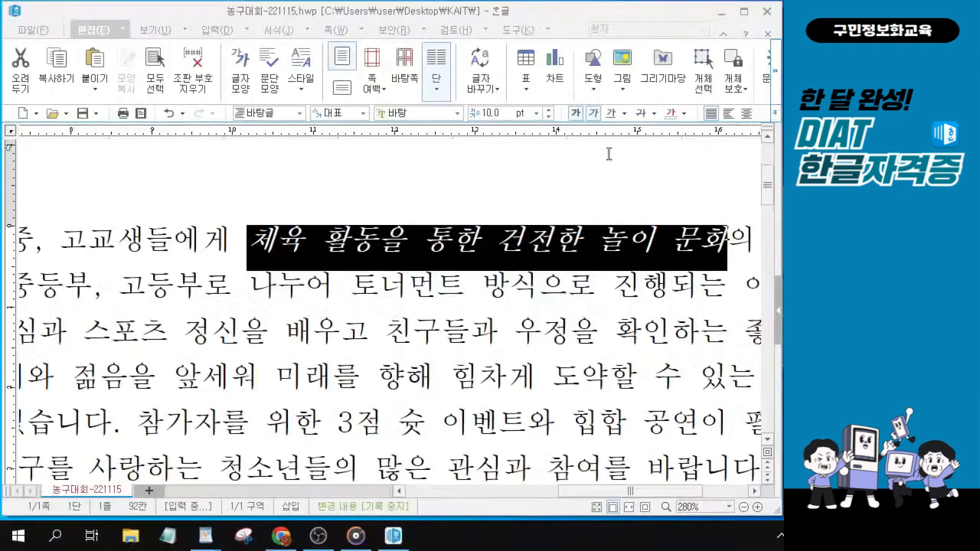
click(245, 327)
click(312, 313)
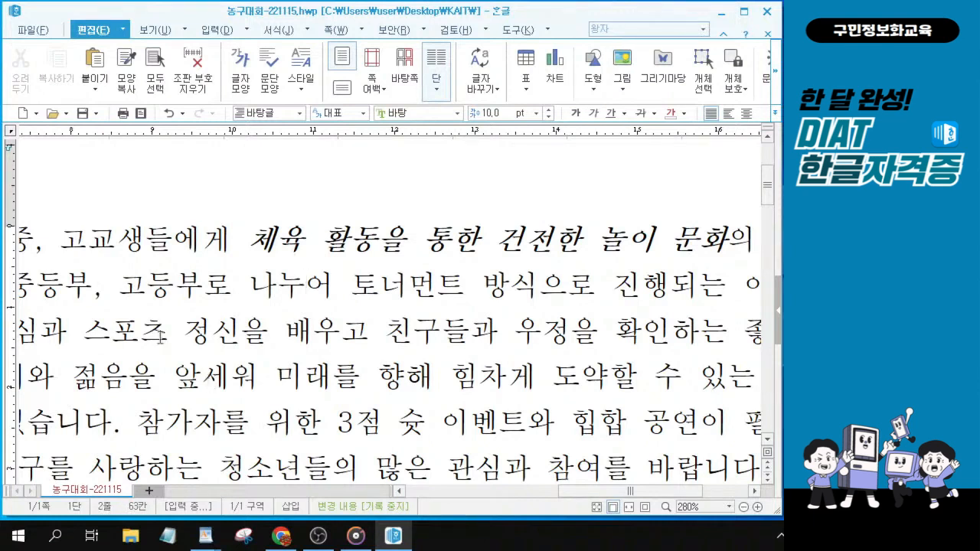
Step: Select the whole ▣ 참가안내 ▣ heading, including both symbols
scroll(153, 339, down, 3)
scroll(153, 340, down, 3)
drag(565, 499, 406, 502)
click(391, 304)
drag(396, 306, 189, 307)
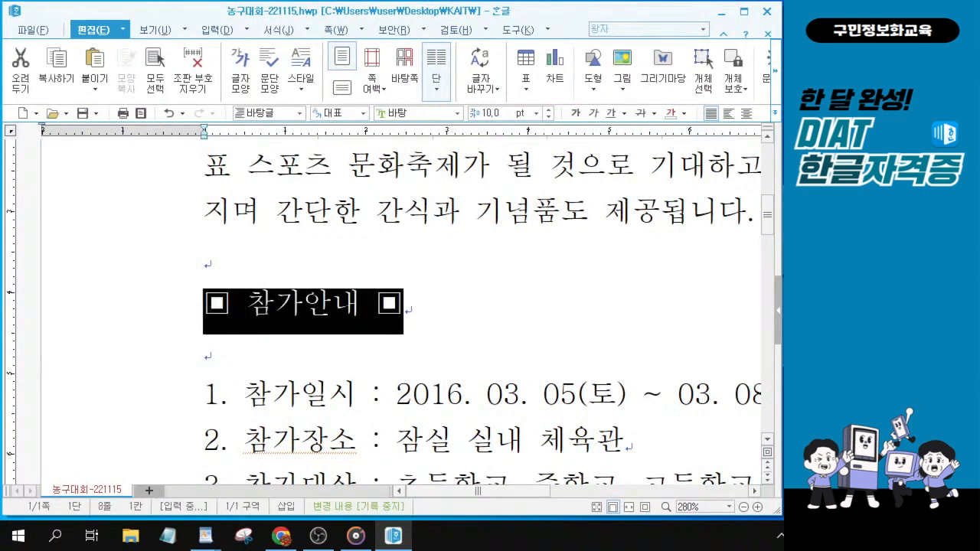
key(alt+Tab)
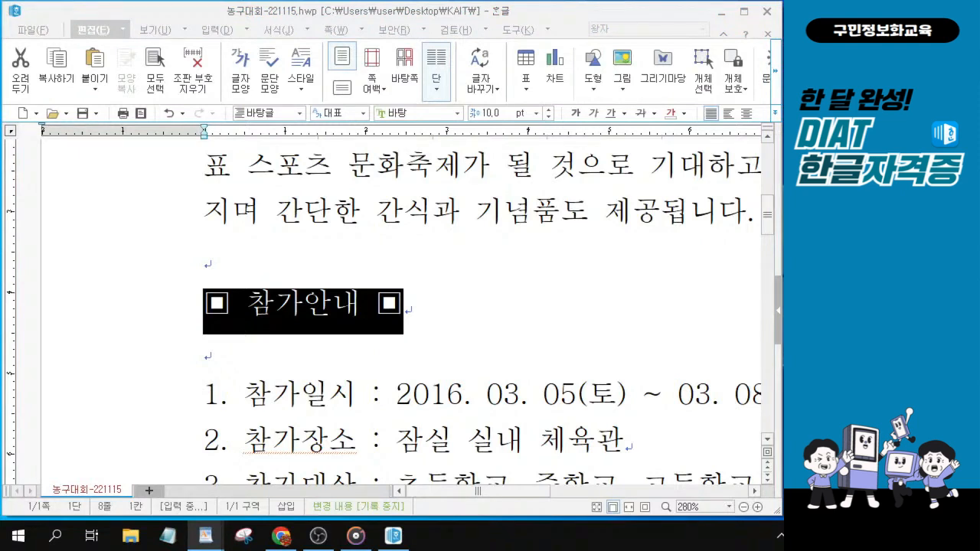
click(307, 298)
click(307, 298)
key(alt+Tab)
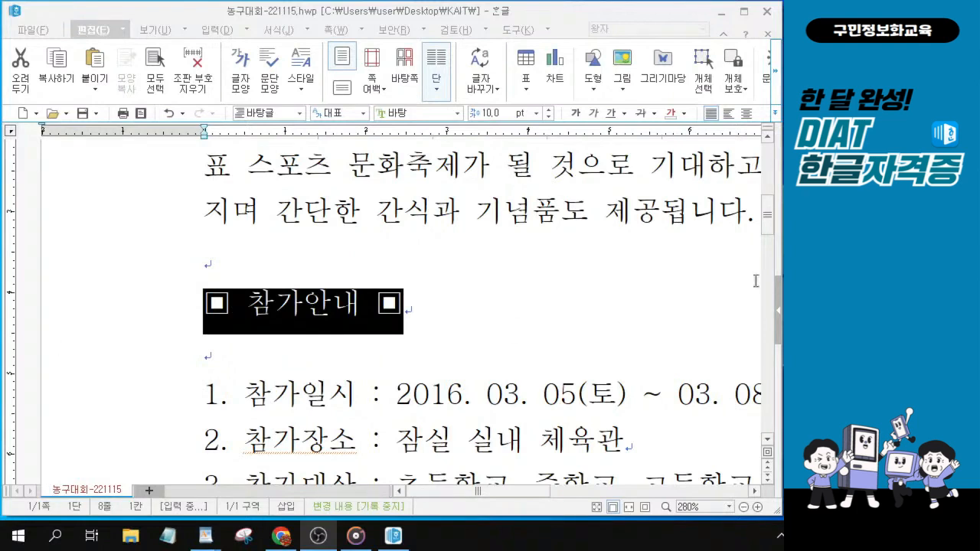
click(414, 114)
key(ctrl)
key(ctrl)
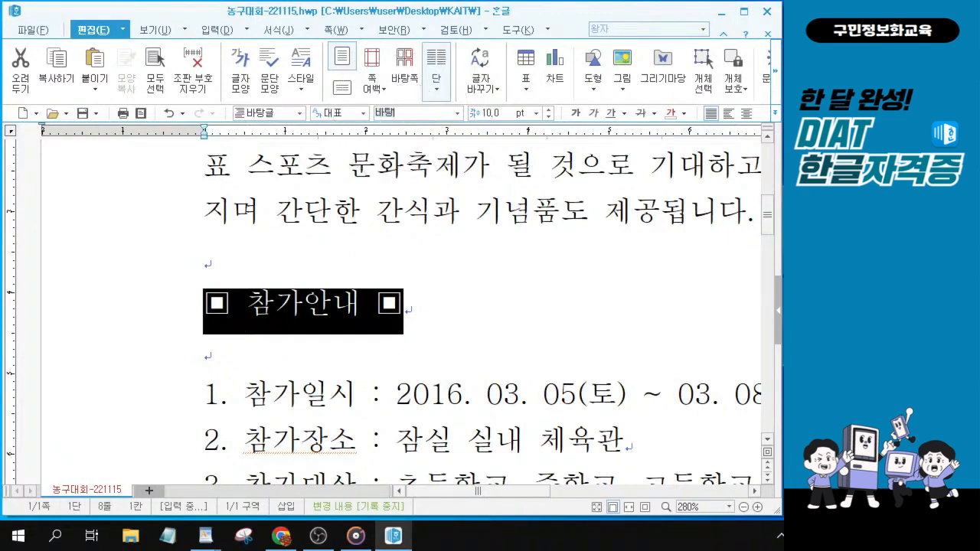
click(456, 113)
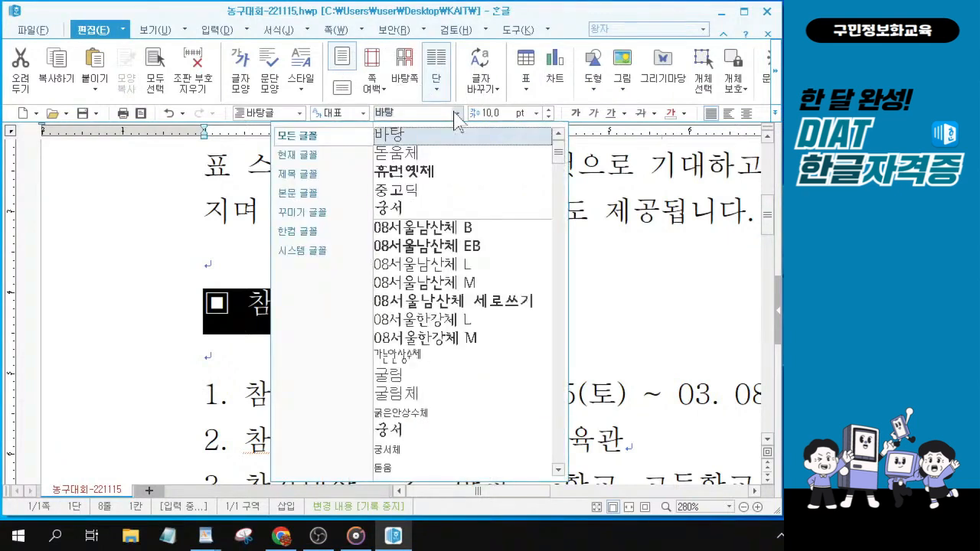
key(ctrl)
key(ctrl)
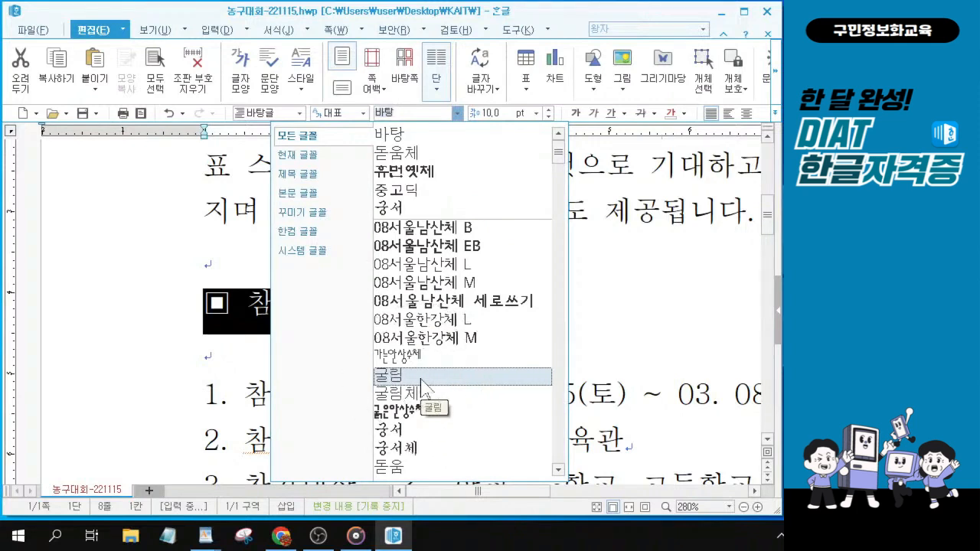
key(ctrl)
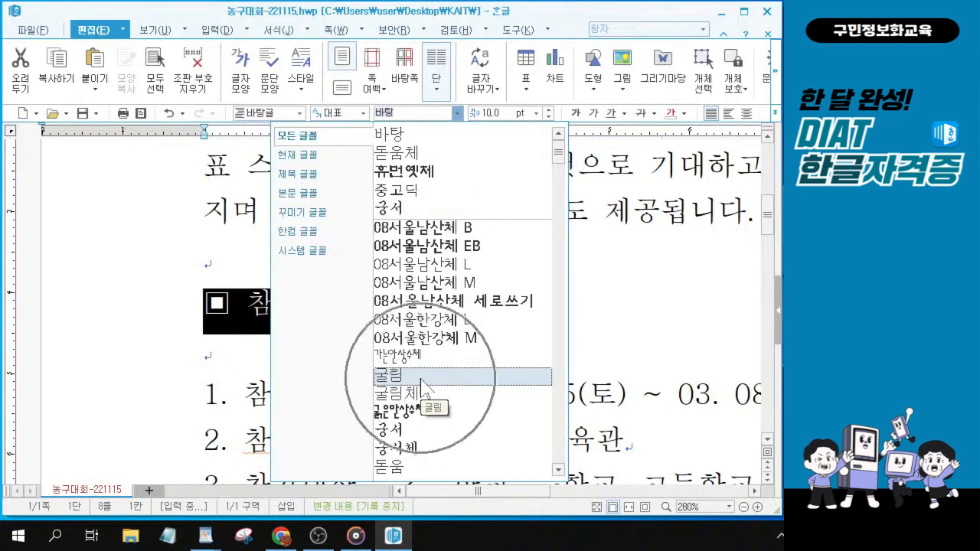
key(ctrl)
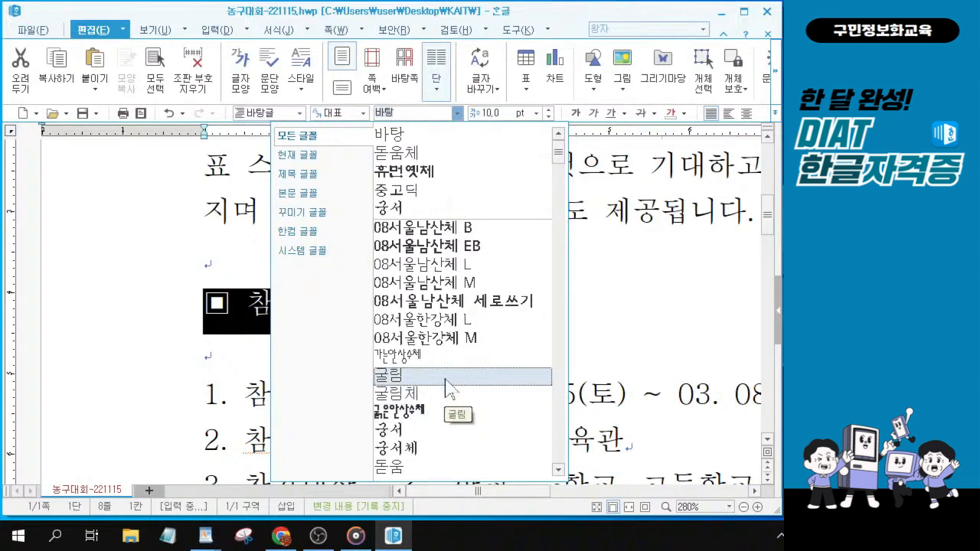
key(ctrl)
key(ctrl)
key(ctrl)
key(ctrl)
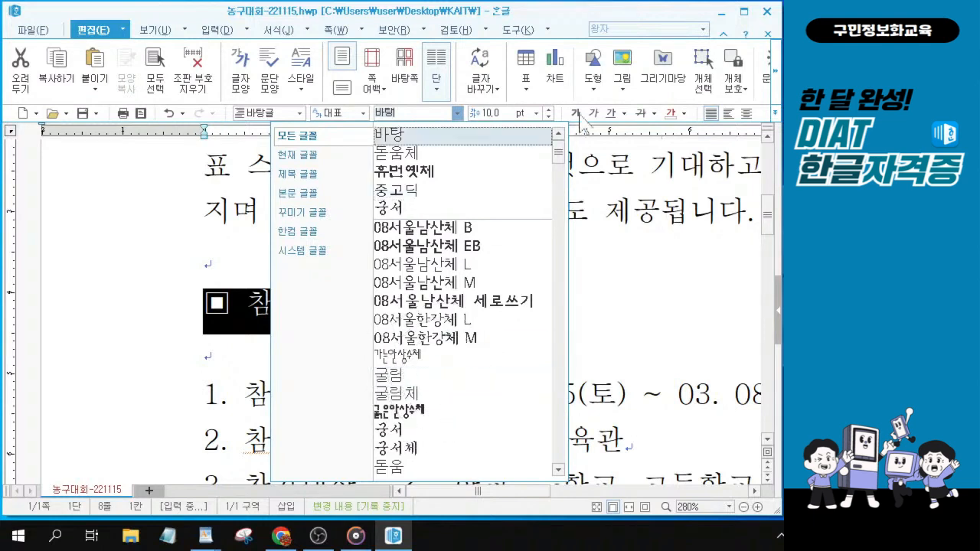
key(ctrl)
key(ctrl)
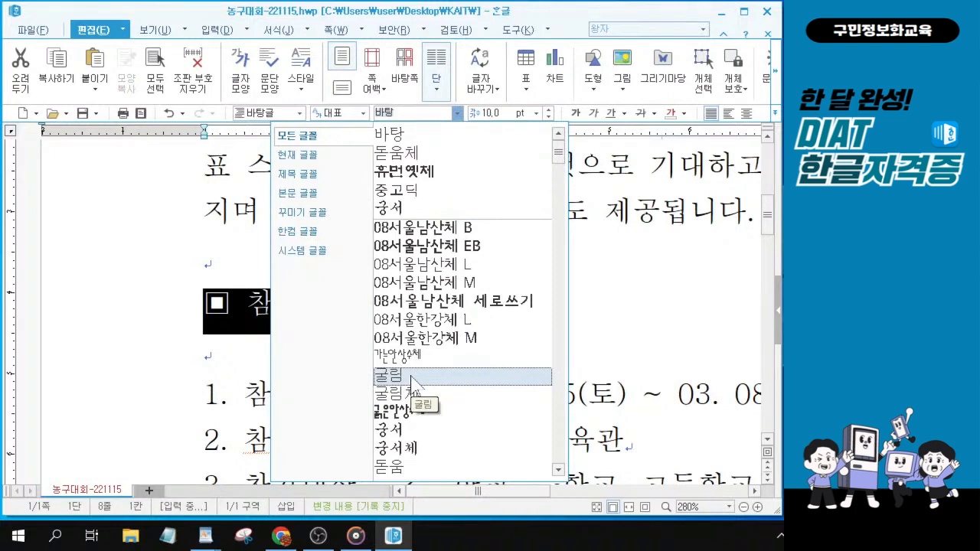
key(ctrl)
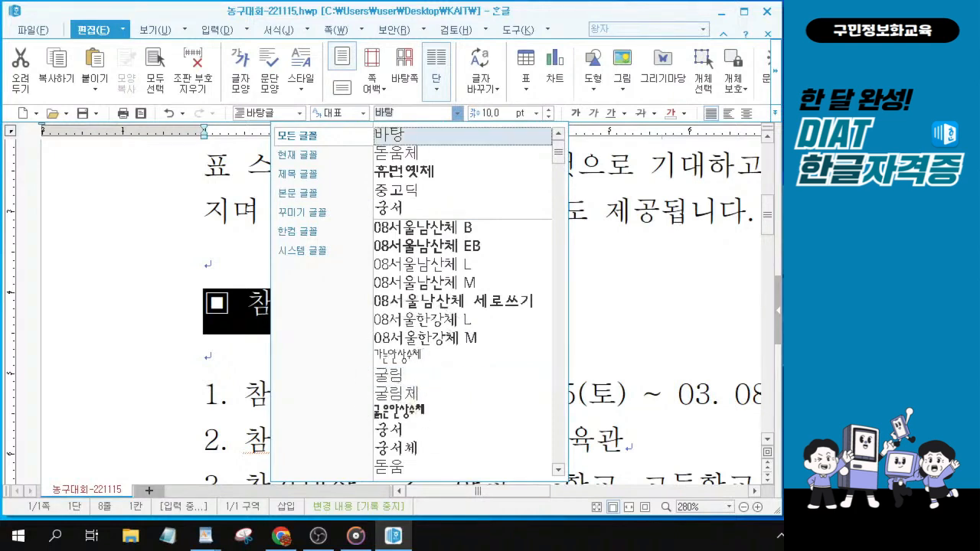
key(Return)
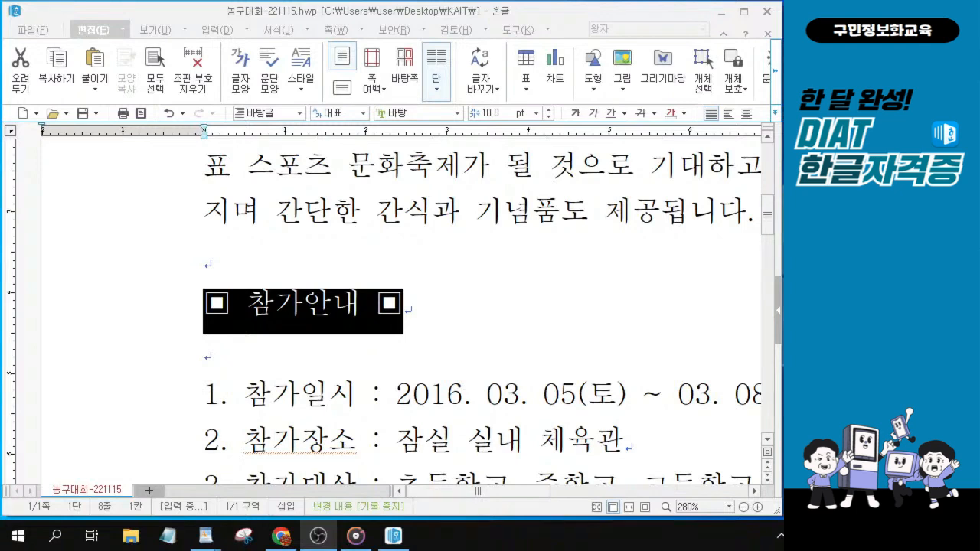
Step: Set the font of the selected ▣ 참가안내 ▣ heading to 굴림 and center the heading
click(457, 113)
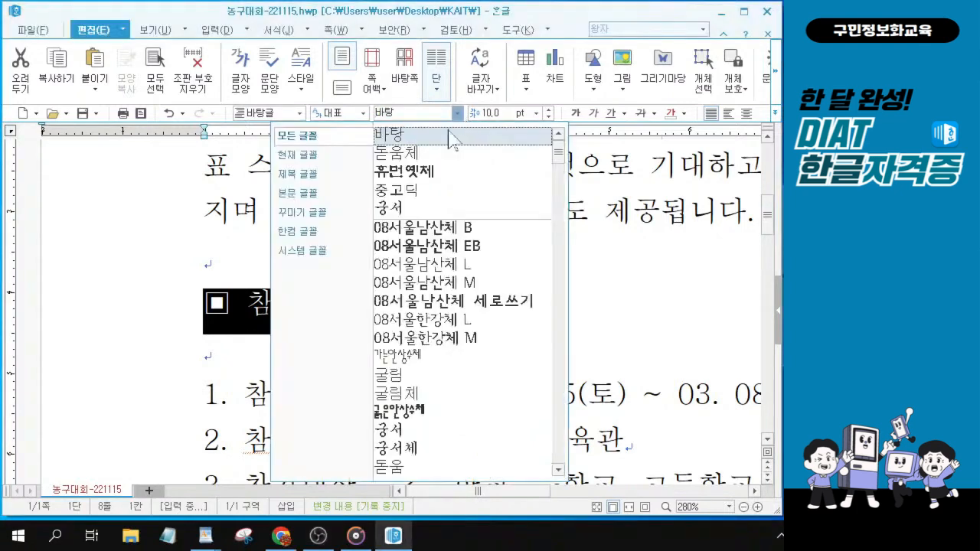
click(406, 377)
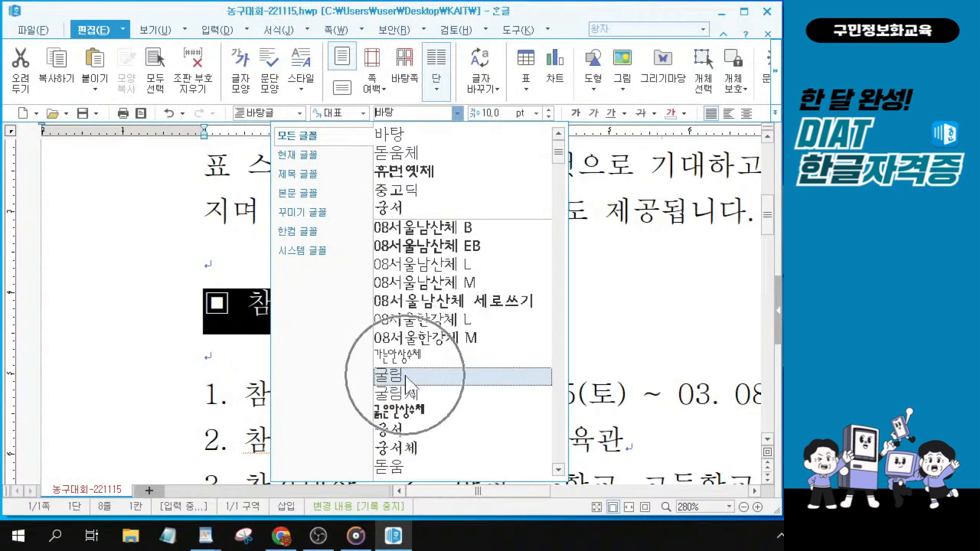
click(747, 114)
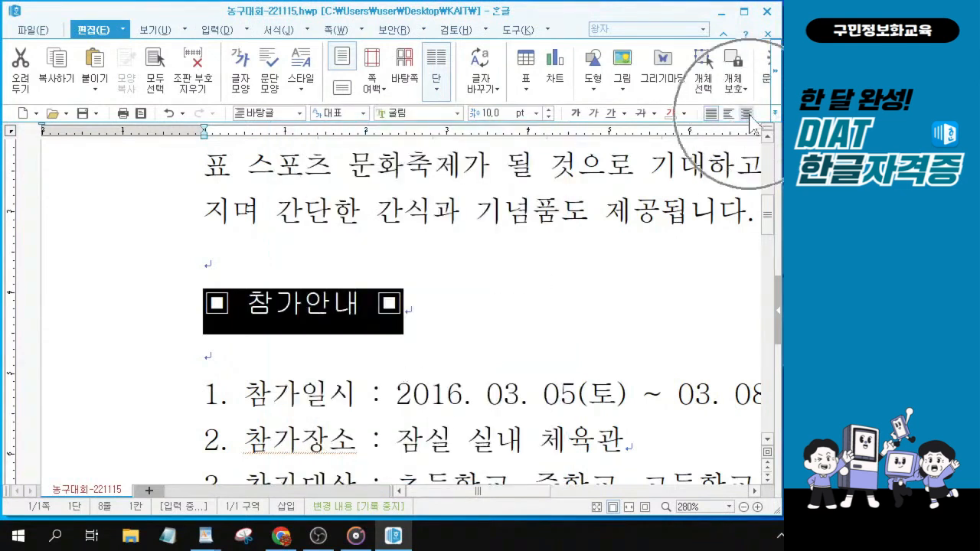
key(ctrl)
key(ctrl)
key(ctrl)
key(ctrl)
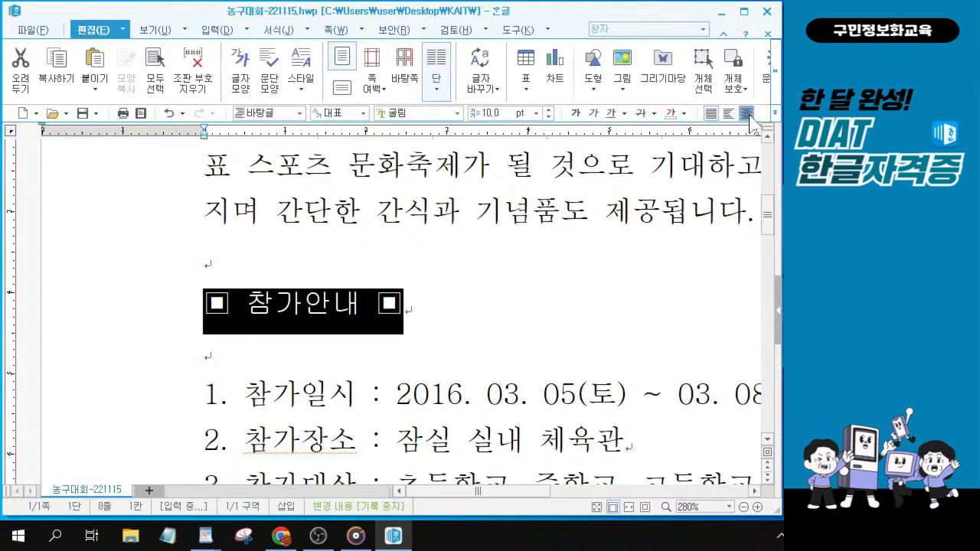
click(747, 114)
key(alt+Tab)
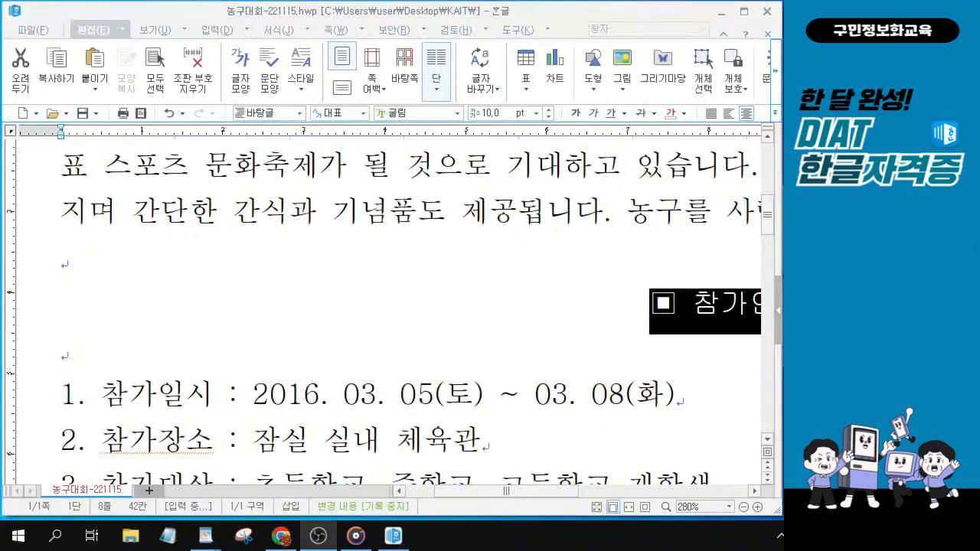
key(alt+Tab)
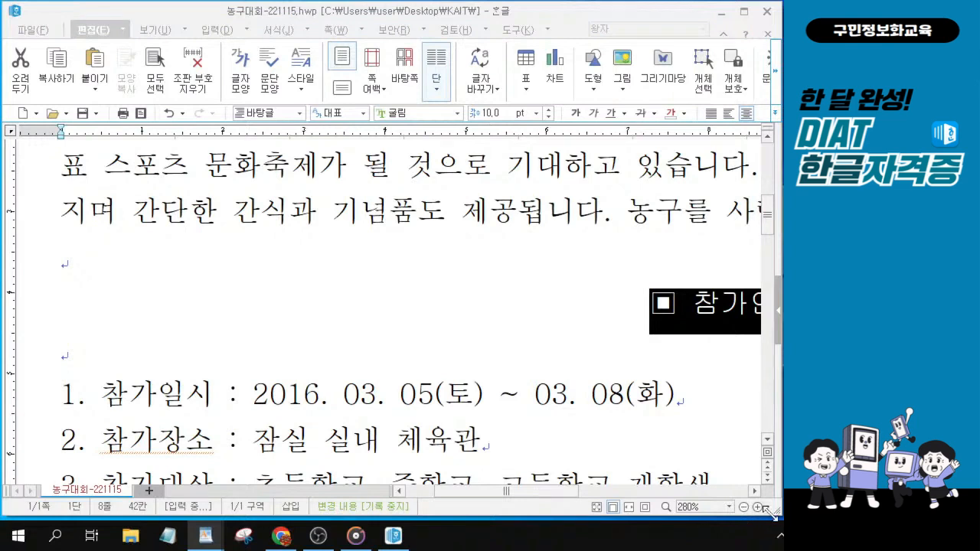
drag(771, 515, 774, 518)
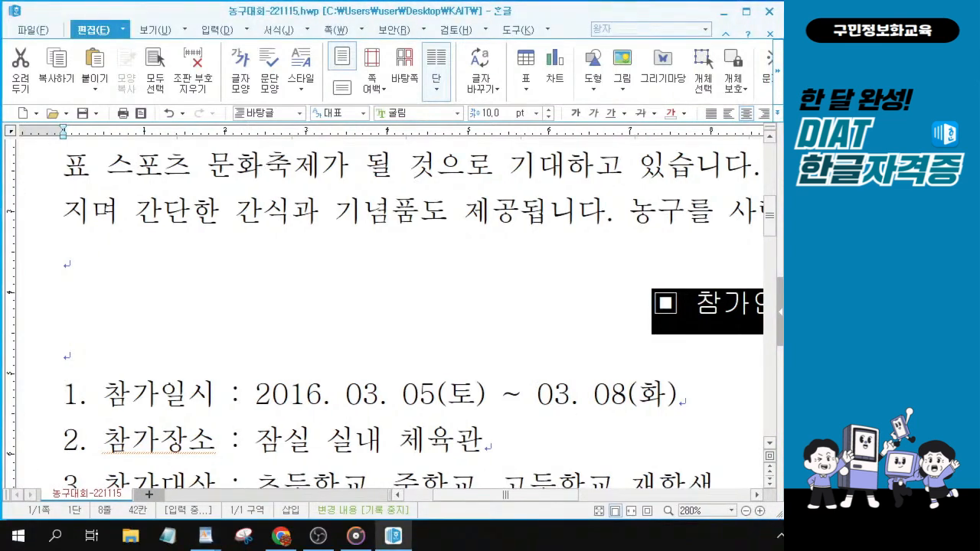
scroll(445, 355, down, 3)
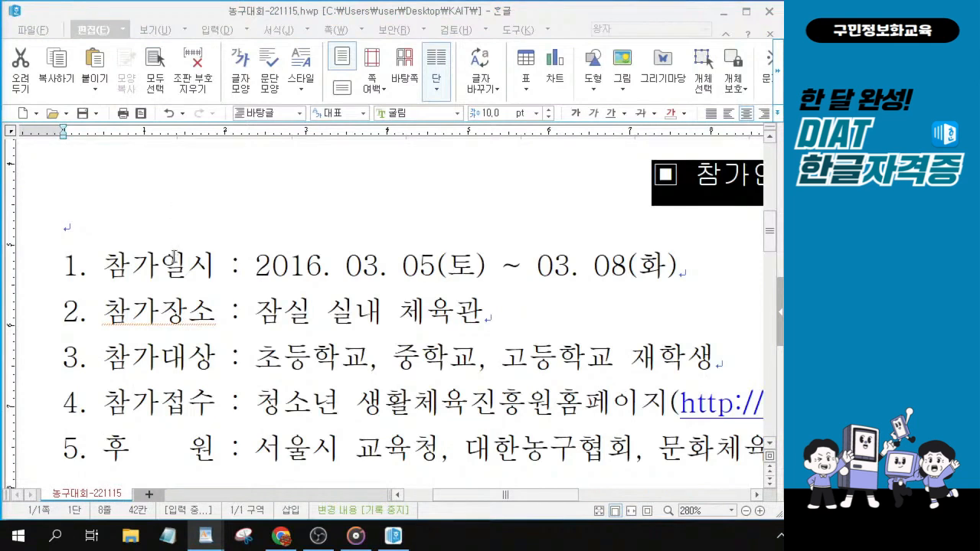
click(171, 304)
click(177, 405)
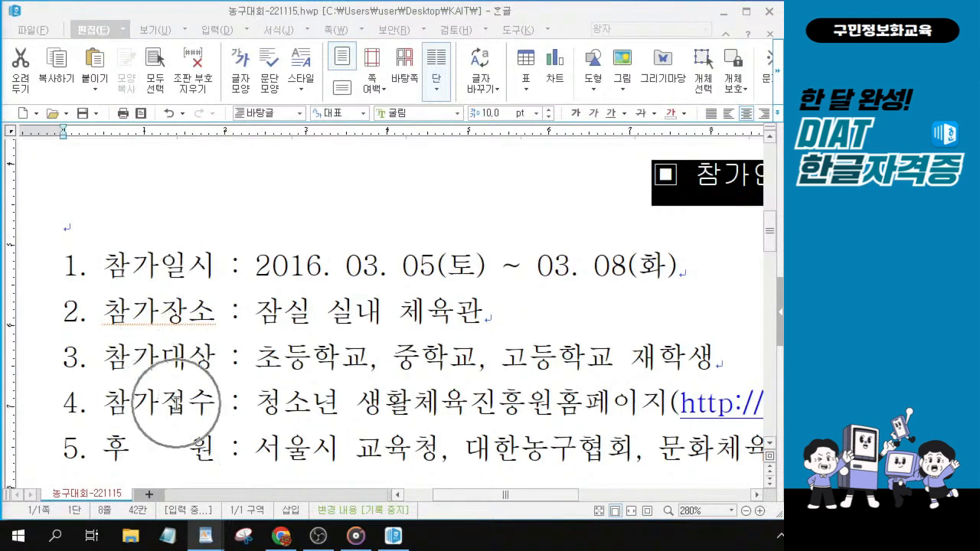
key(ctrl)
key(ctrl)
key(ctrl)
key(ctrl)
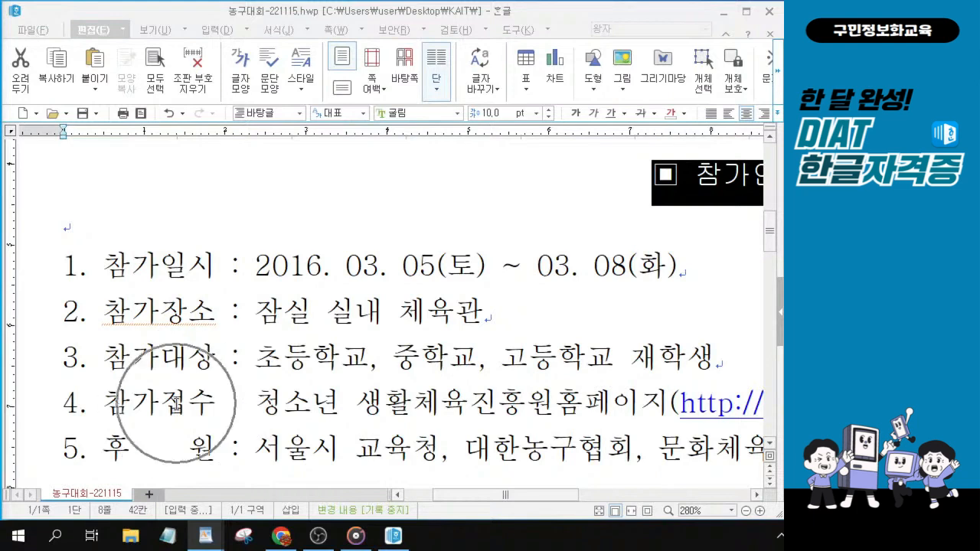
key(ctrl)
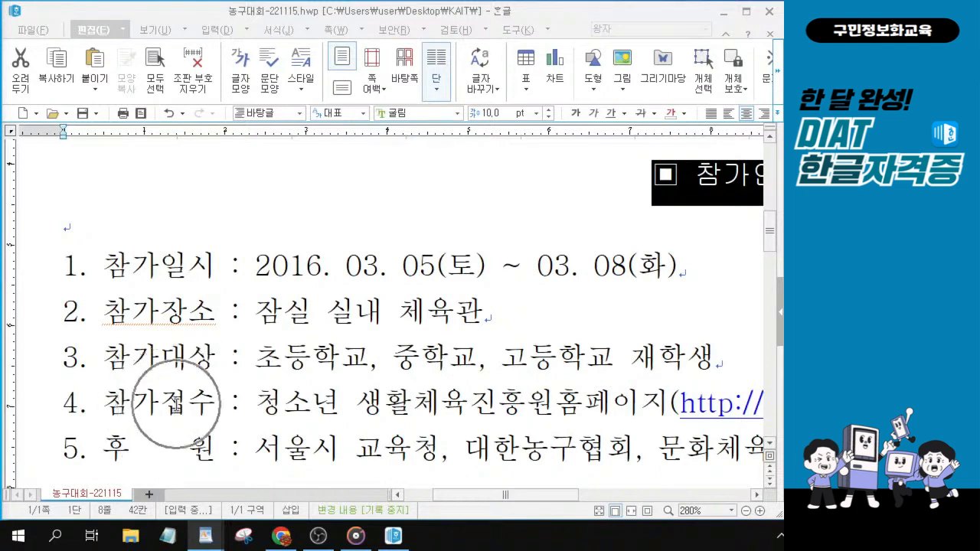
click(317, 403)
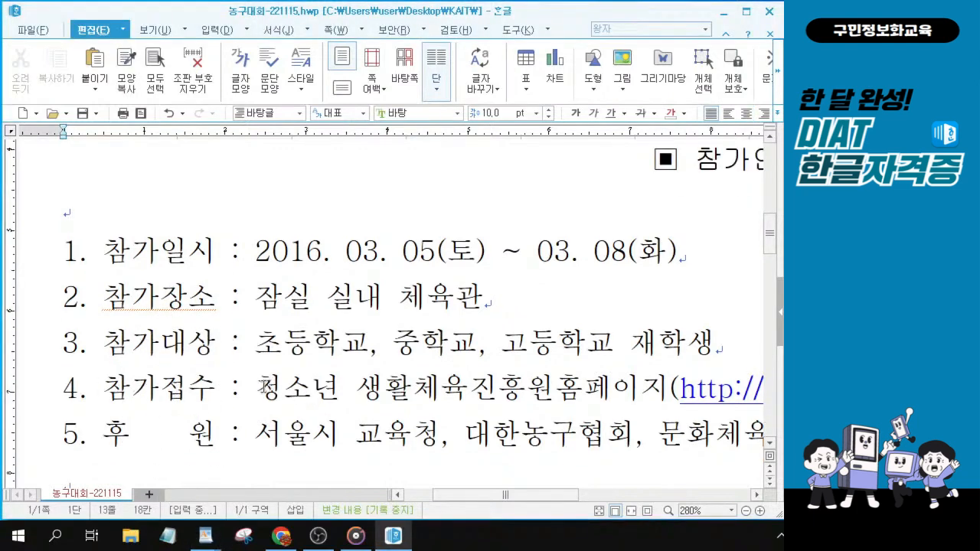
drag(264, 389, 593, 410)
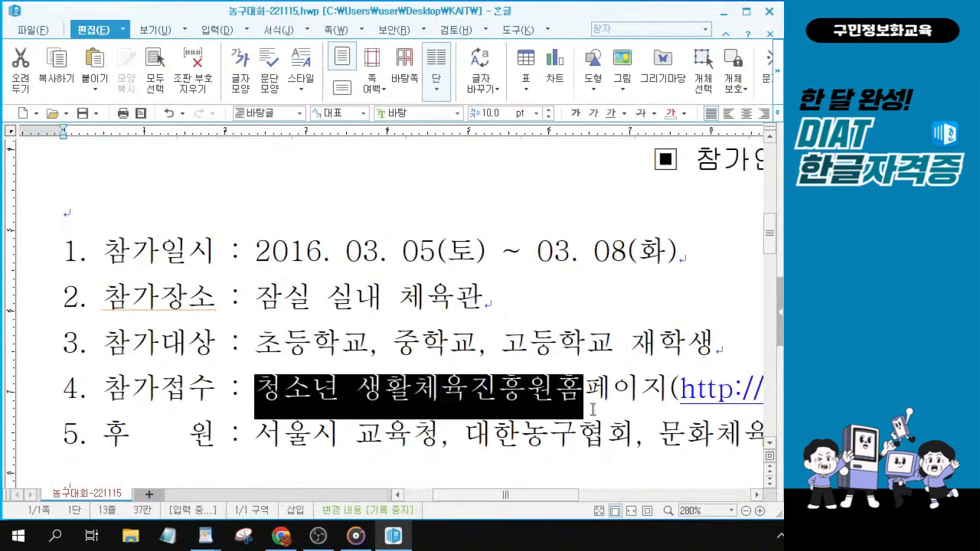
drag(545, 497, 573, 496)
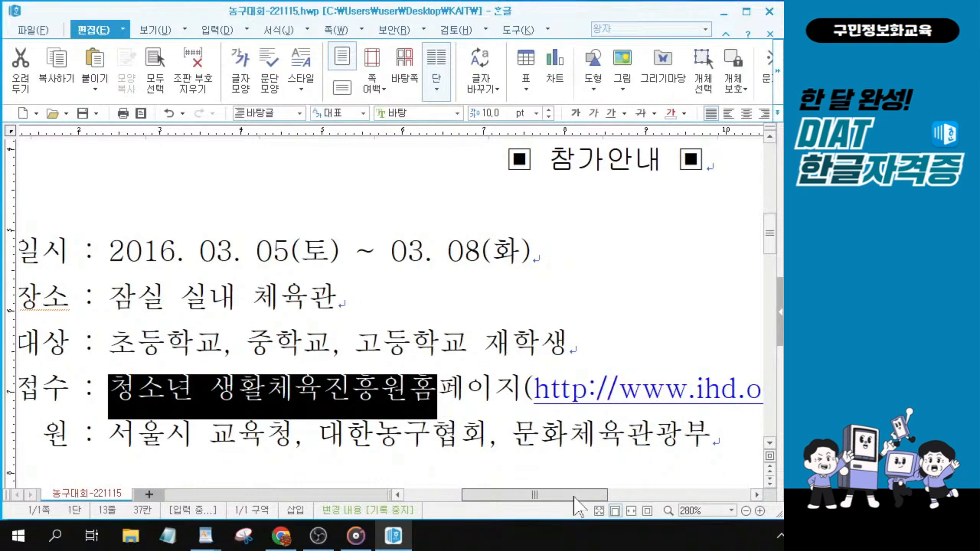
click(113, 391)
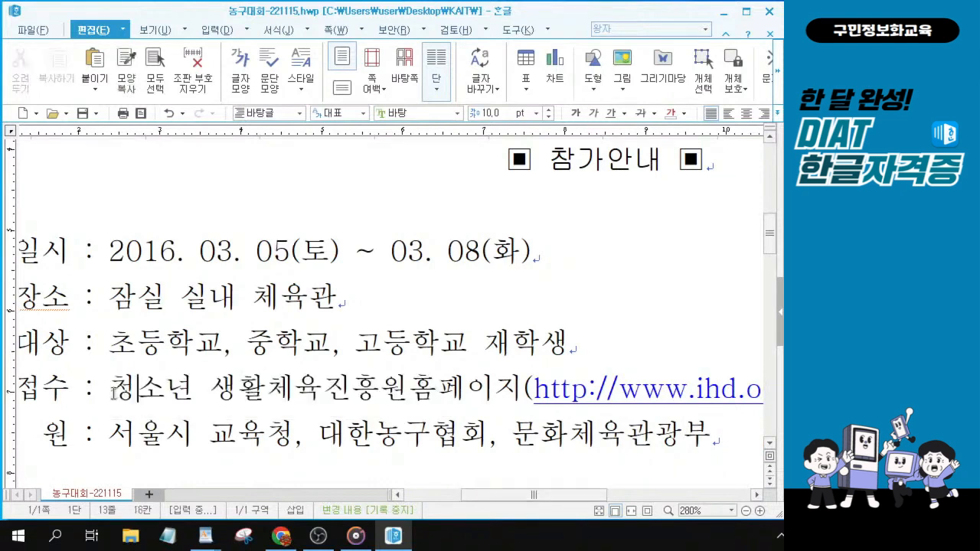
drag(113, 390, 728, 378)
scroll(384, 342, down, 1)
scroll(385, 341, down, 1)
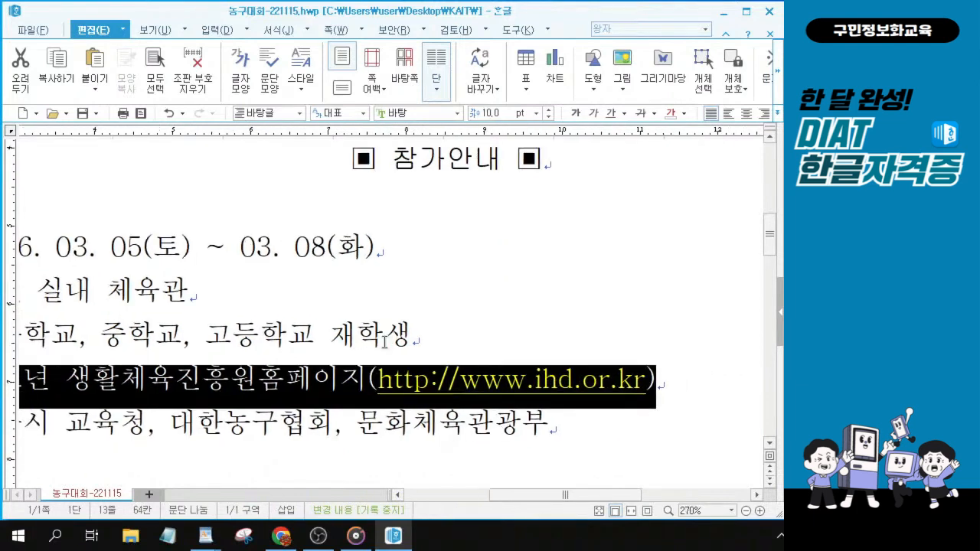
drag(558, 495, 534, 506)
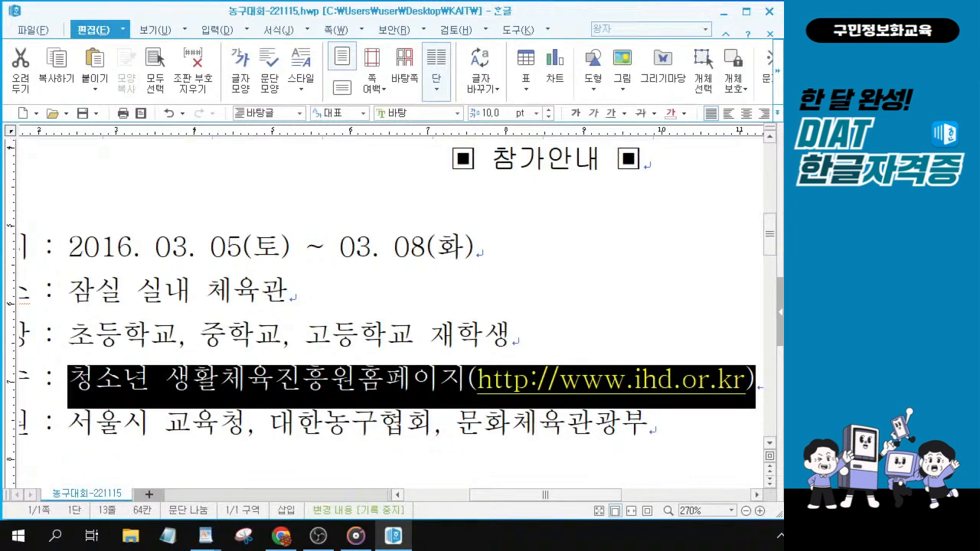
key(alt+Tab)
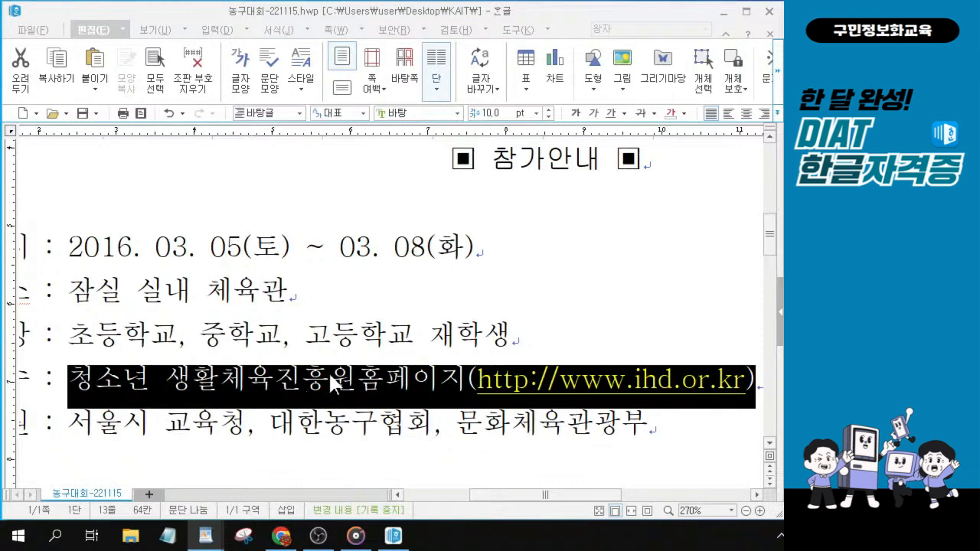
click(594, 113)
click(610, 116)
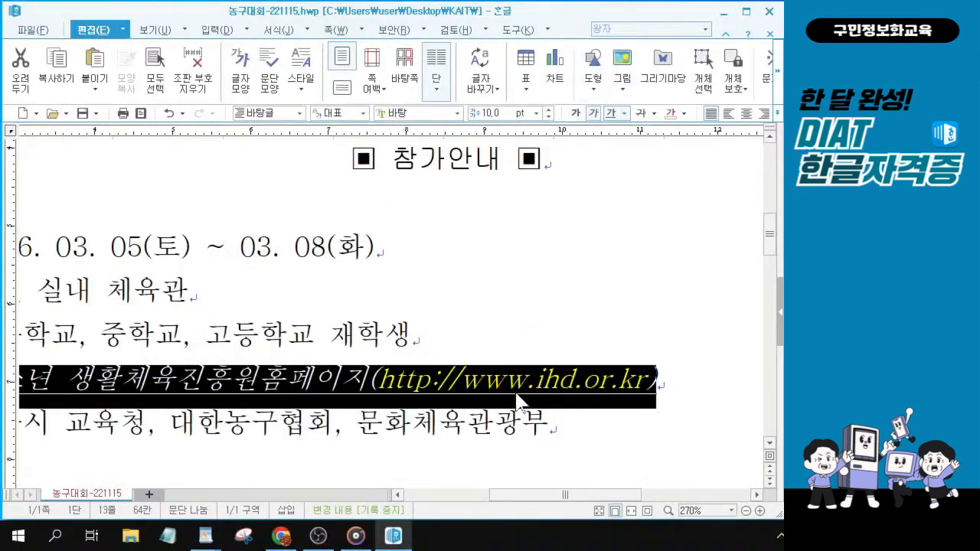
click(150, 435)
scroll(150, 433, down, 1)
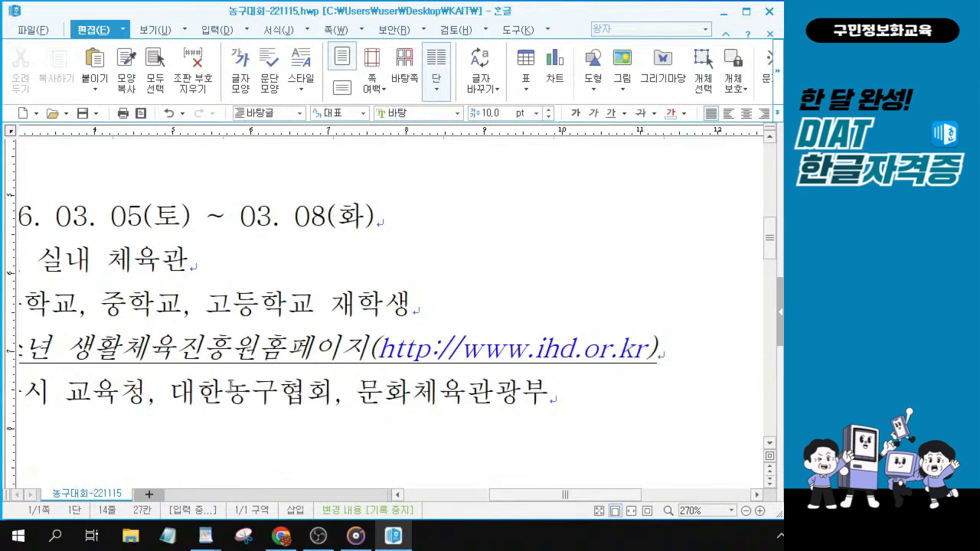
Step: Select all the dash items under ※ 기타사항, from 1팀당 인솔자 to 기재해 주시기 바랍니다
key(alt+Tab)
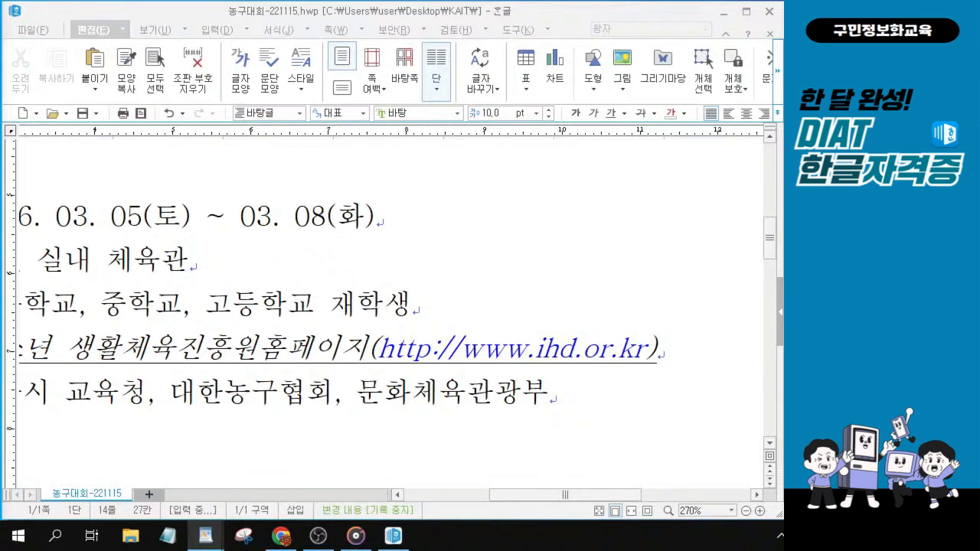
drag(602, 498, 538, 507)
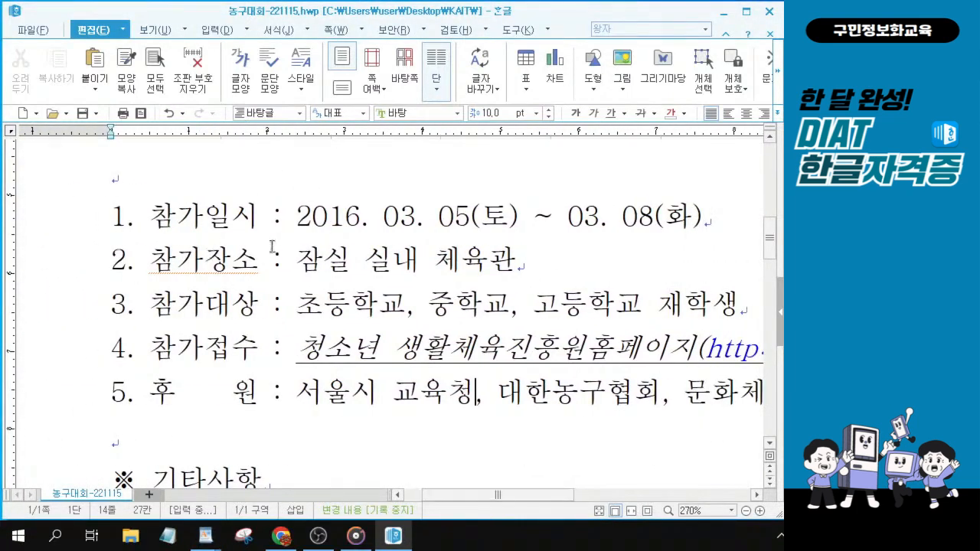
scroll(459, 299, up, 3)
scroll(540, 384, down, 3)
scroll(197, 390, down, 5)
click(197, 280)
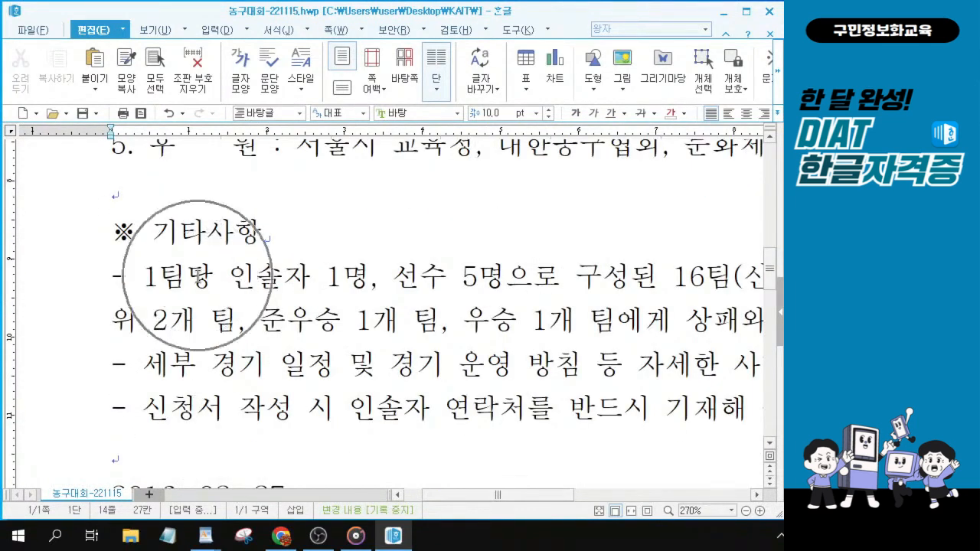
click(198, 280)
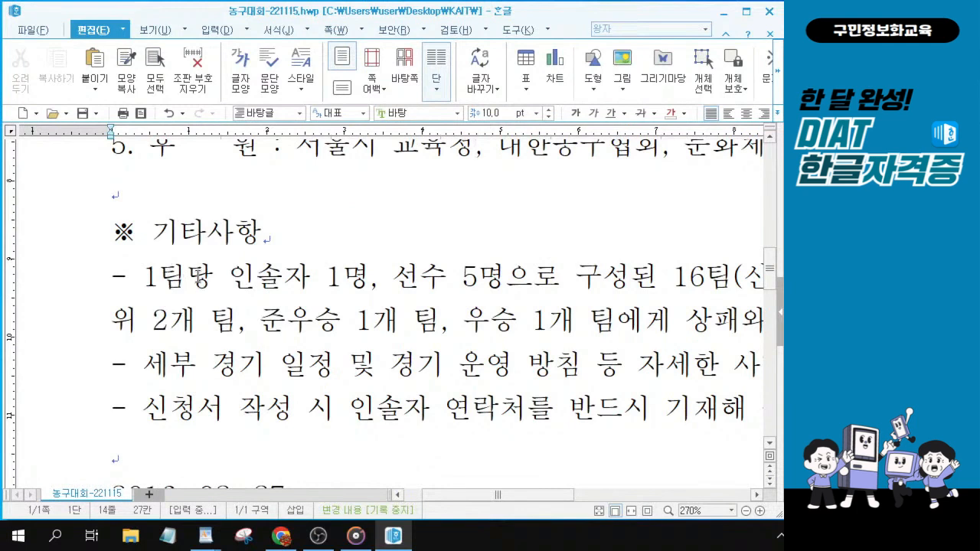
click(114, 280)
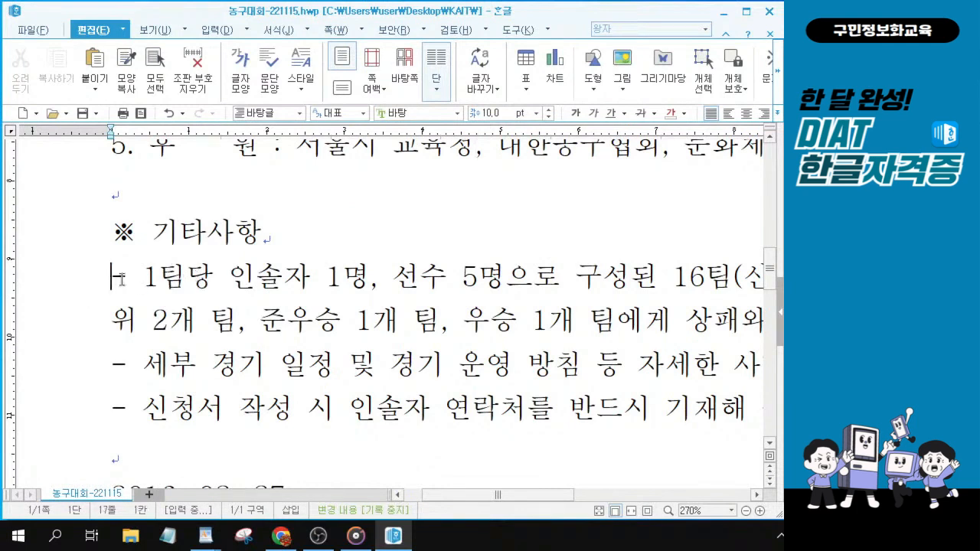
drag(114, 281, 612, 406)
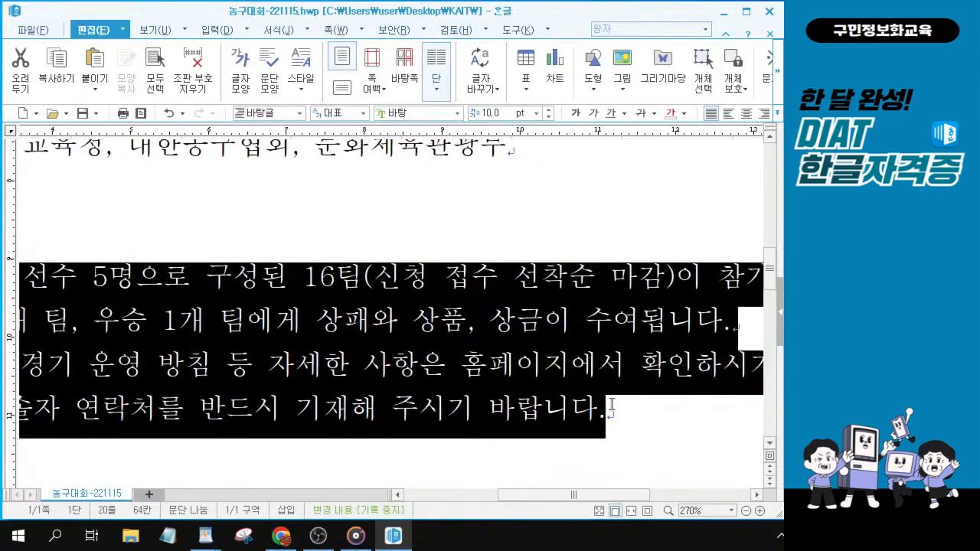
scroll(329, 324, down, 2)
scroll(329, 324, down, 3)
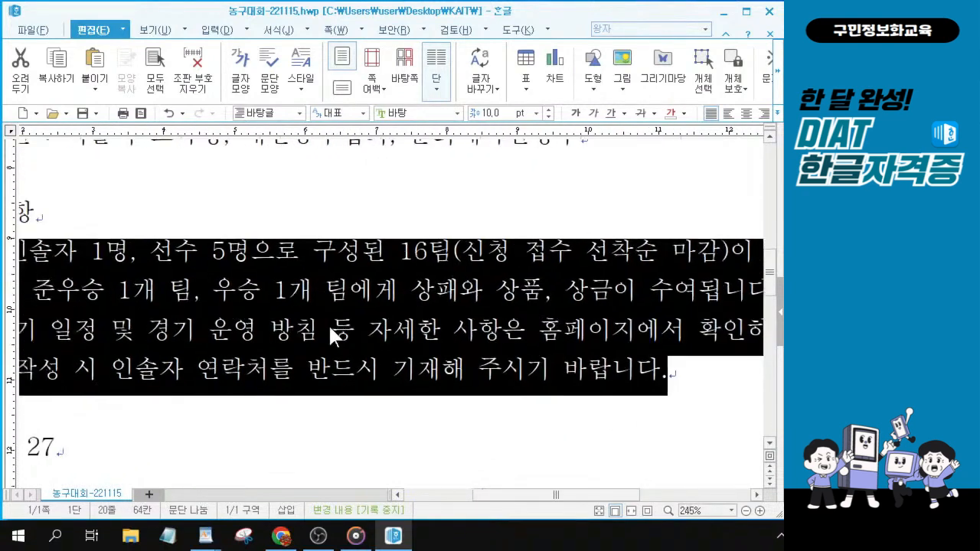
scroll(328, 324, down, 8)
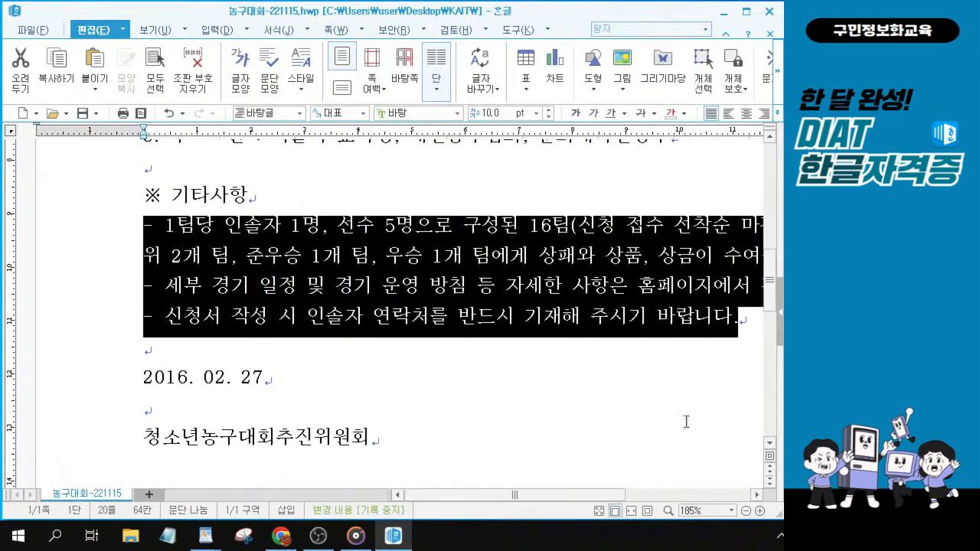
drag(623, 498, 644, 498)
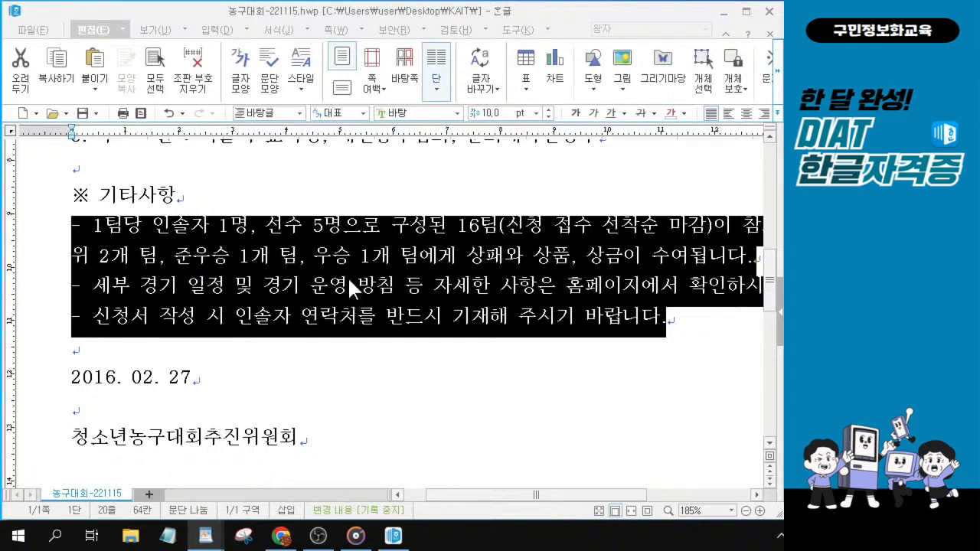
key(ctrl)
key(ctrl)
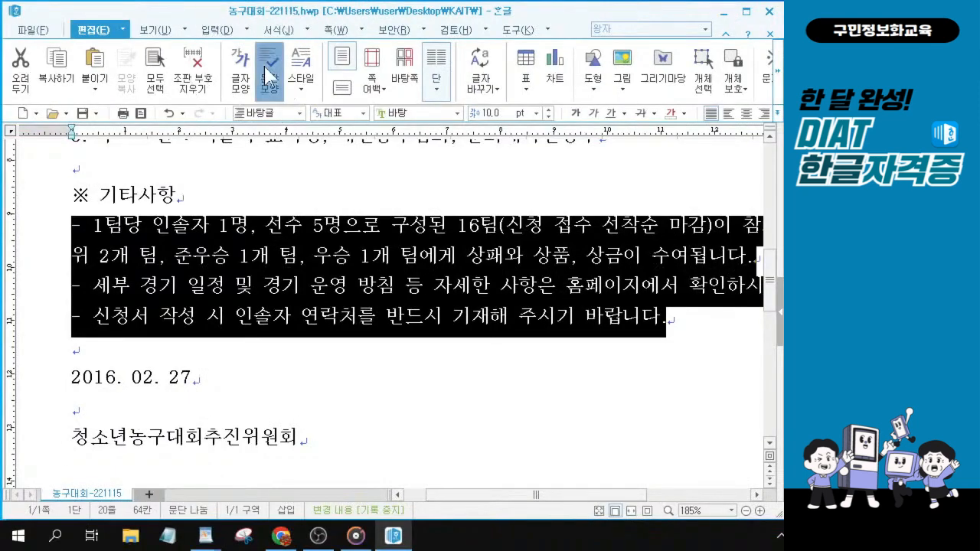
Step: Give the selected 기타사항 items a left paragraph margin of 10 pt and a first-line 내어쓰기 (hanging indent) of 12 pt
click(268, 76)
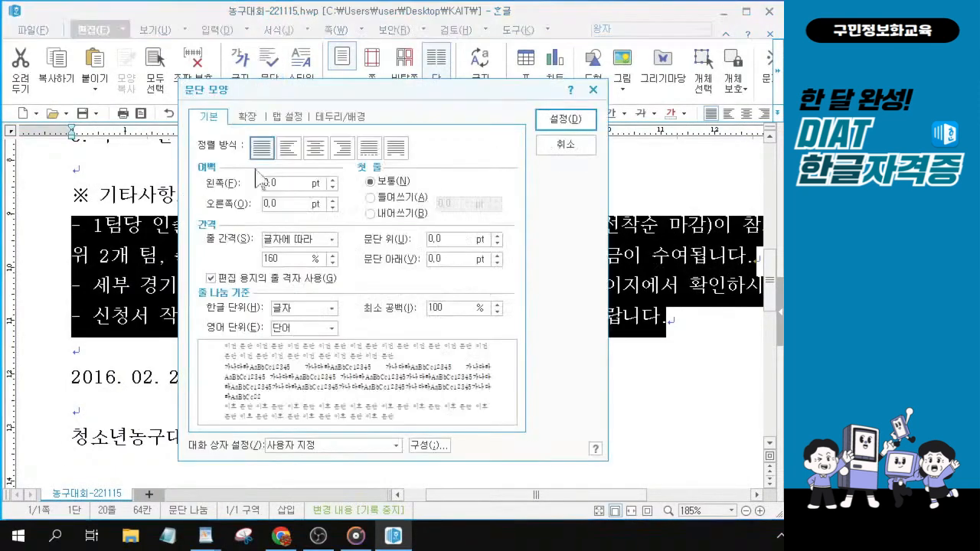
text(10)
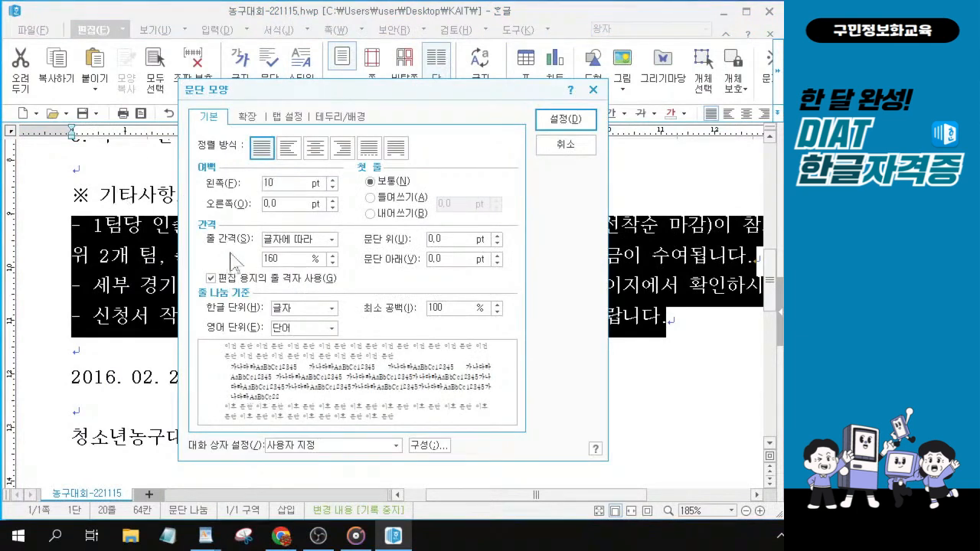
click(370, 213)
click(455, 204)
key(BackSpace)
key(BackSpace)
key(BackSpace)
key(BackSpace)
text(12)
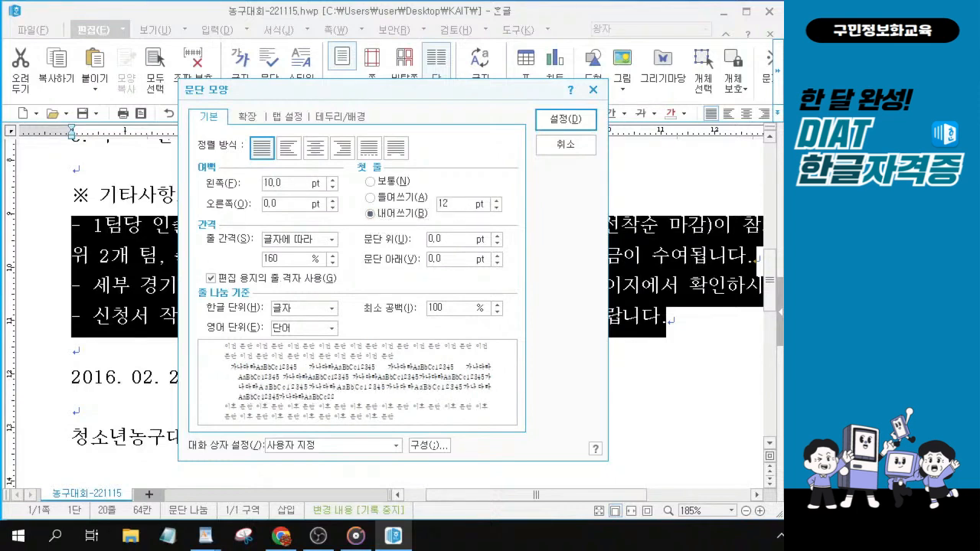
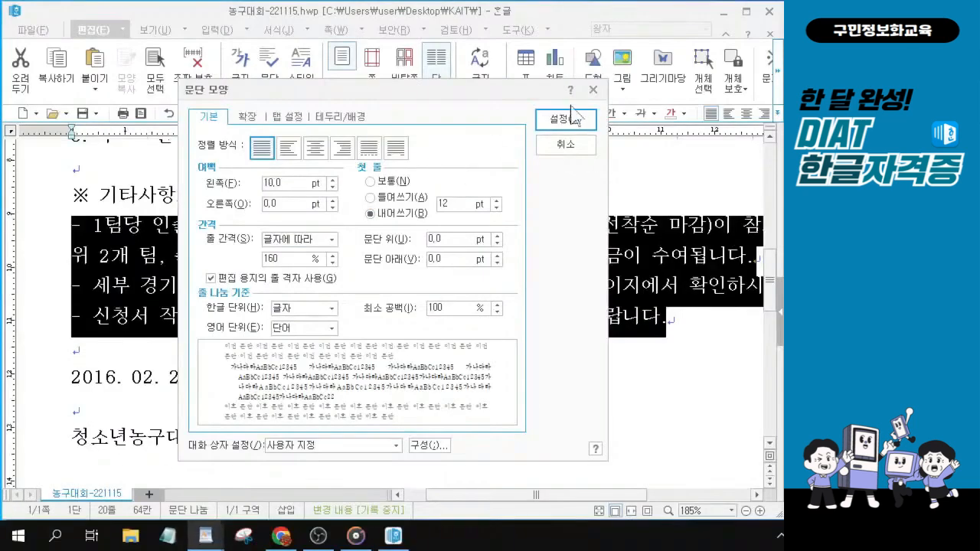
click(566, 120)
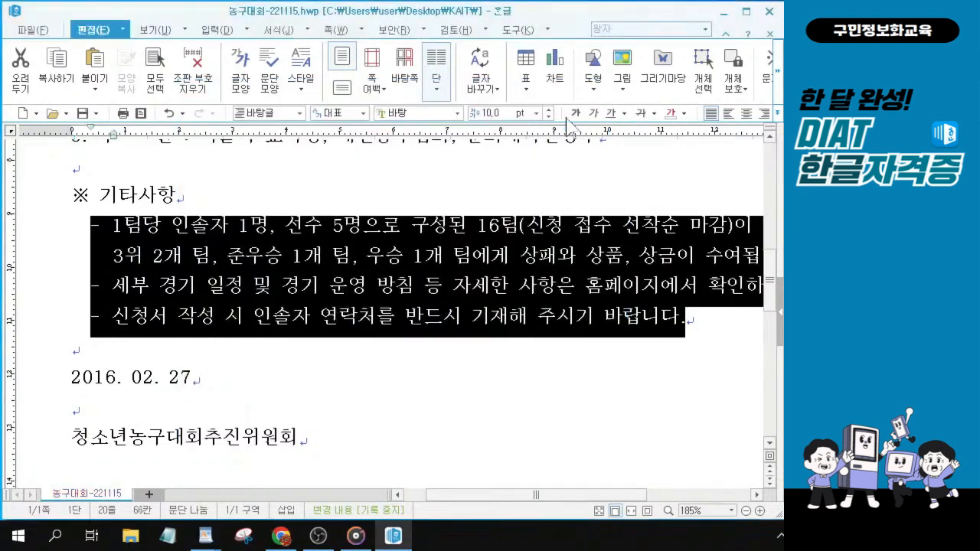
Step: Set the font size of the date line 2016. 02. 27 to 12 pt
click(128, 388)
drag(71, 377, 221, 377)
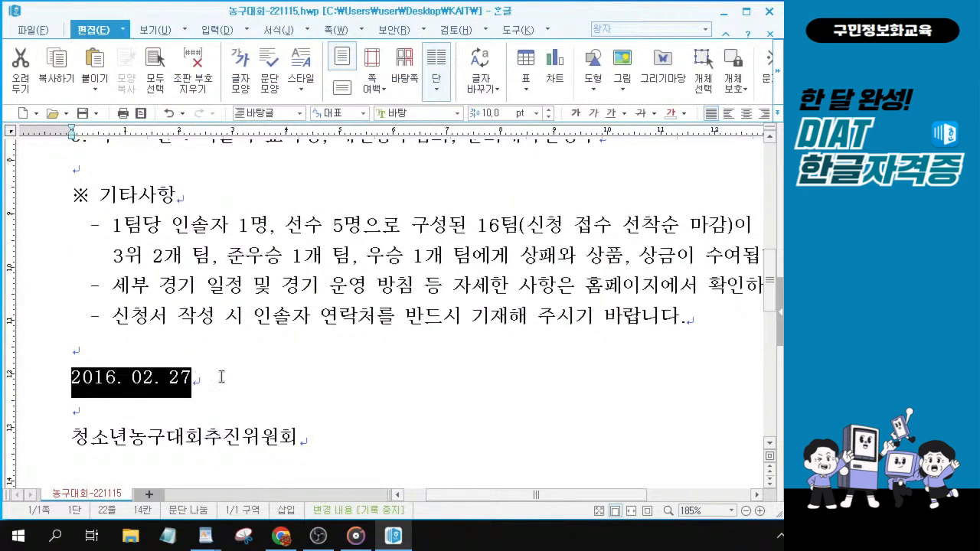
ctrl+scroll(192, 379, up, 3)
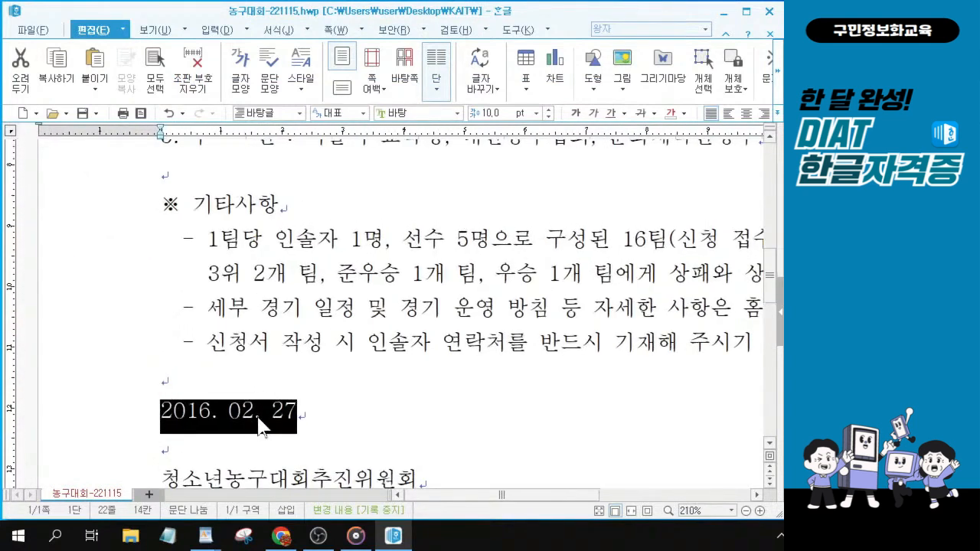
scroll(245, 308, down, 3)
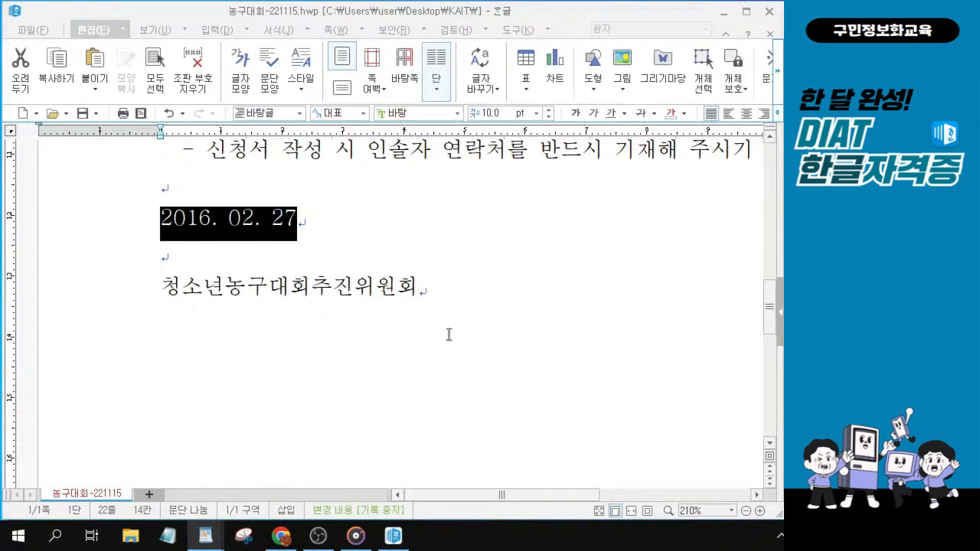
drag(320, 226, 145, 213)
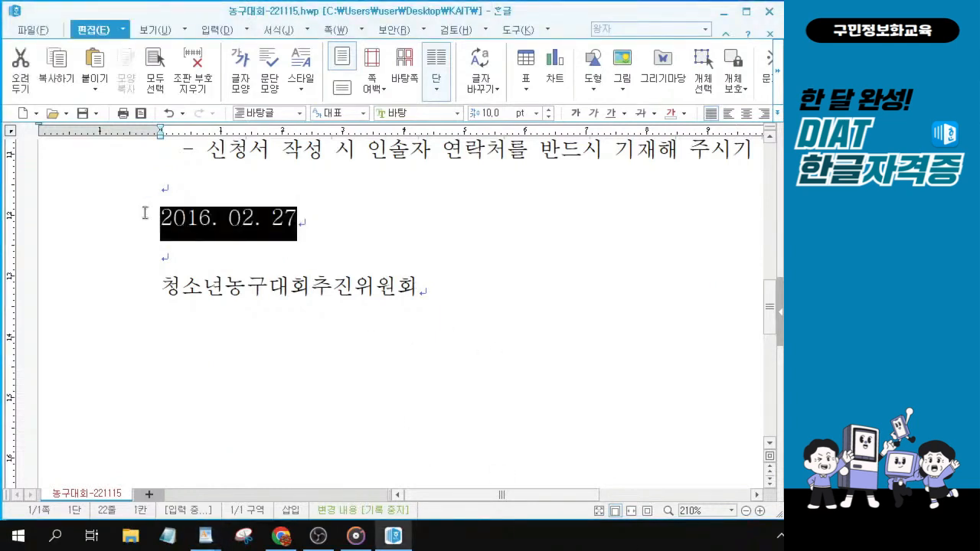
click(546, 109)
click(547, 109)
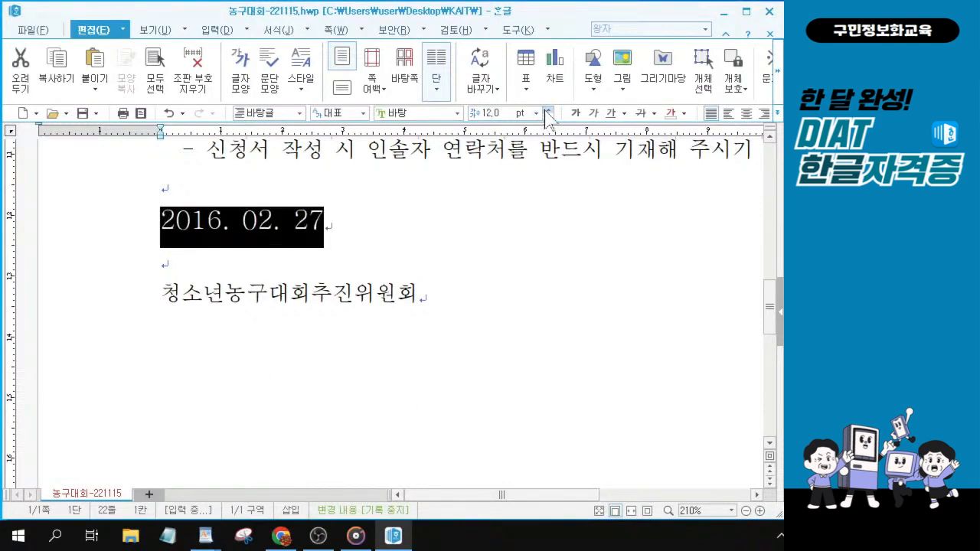
Step: Centre-align the date line 2016. 02. 27
click(746, 113)
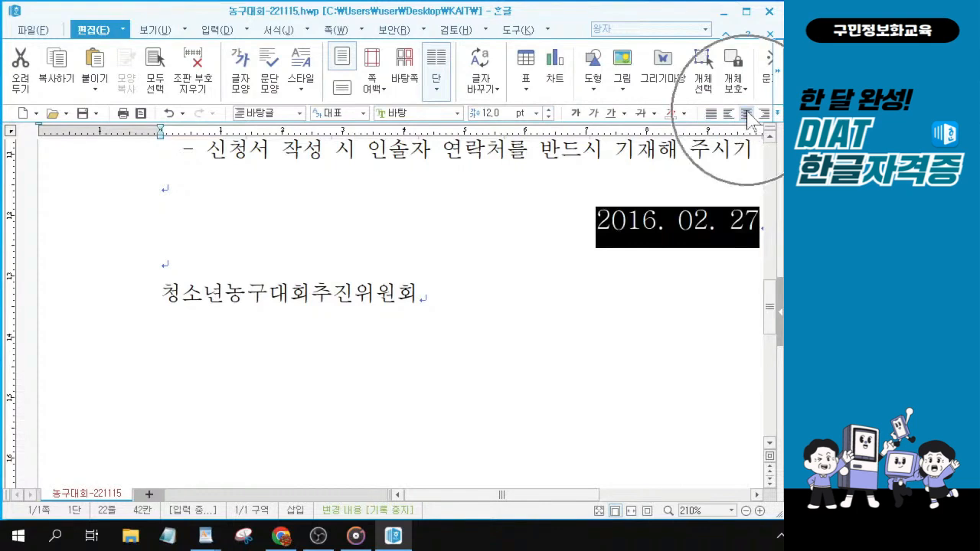
drag(591, 496, 653, 498)
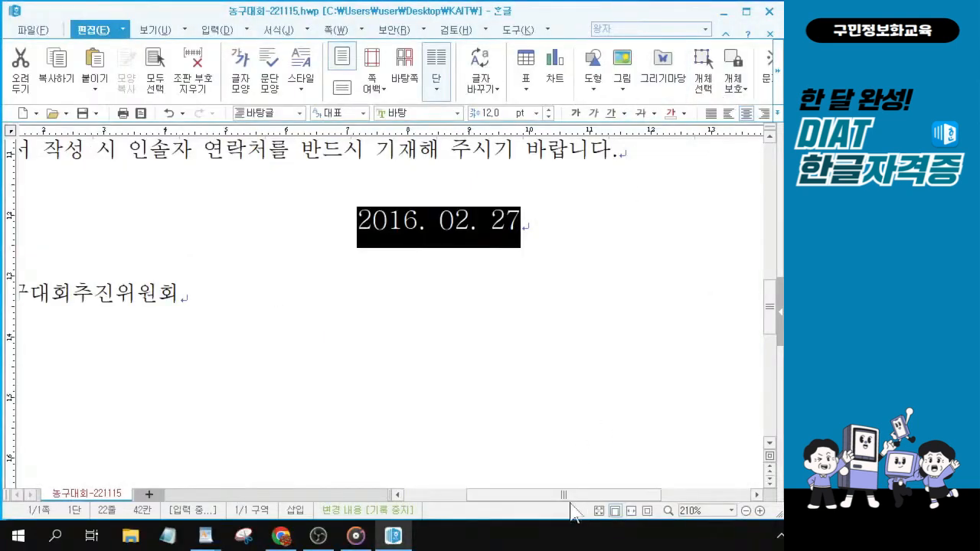
drag(565, 494, 527, 495)
Step: Set the font of the closing line 청소년농구대회추진위원회 to 돋움
click(89, 312)
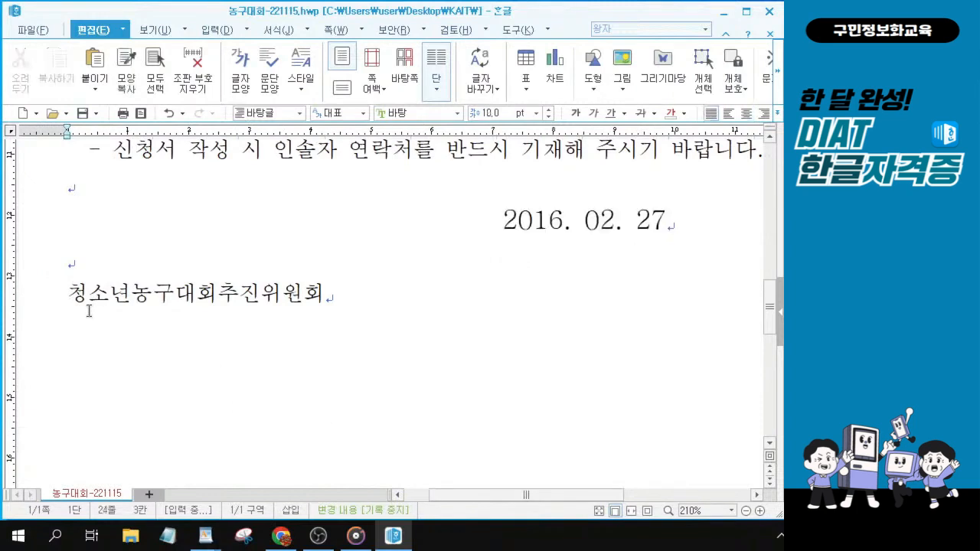
drag(69, 295, 344, 308)
key(alt+Tab)
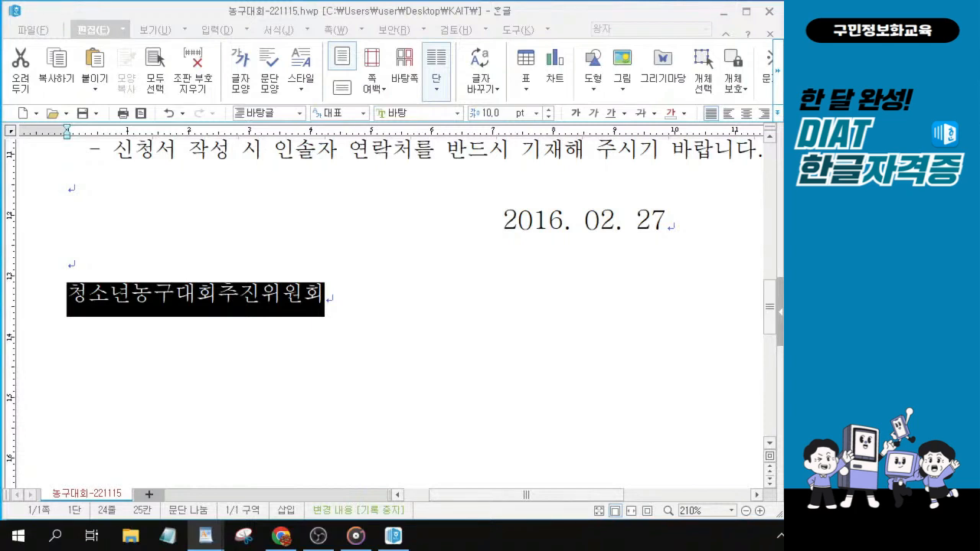
key(ctrl)
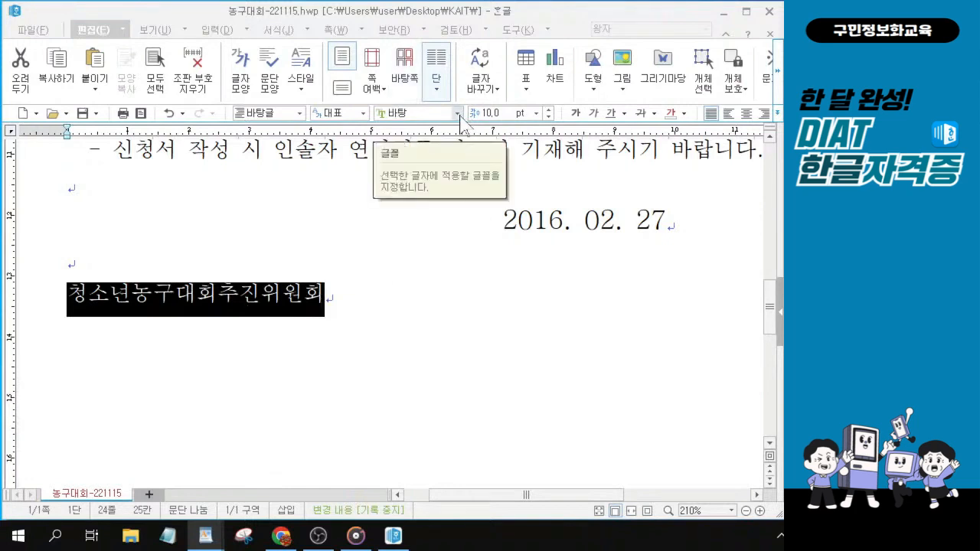
click(459, 113)
click(459, 113)
click(458, 114)
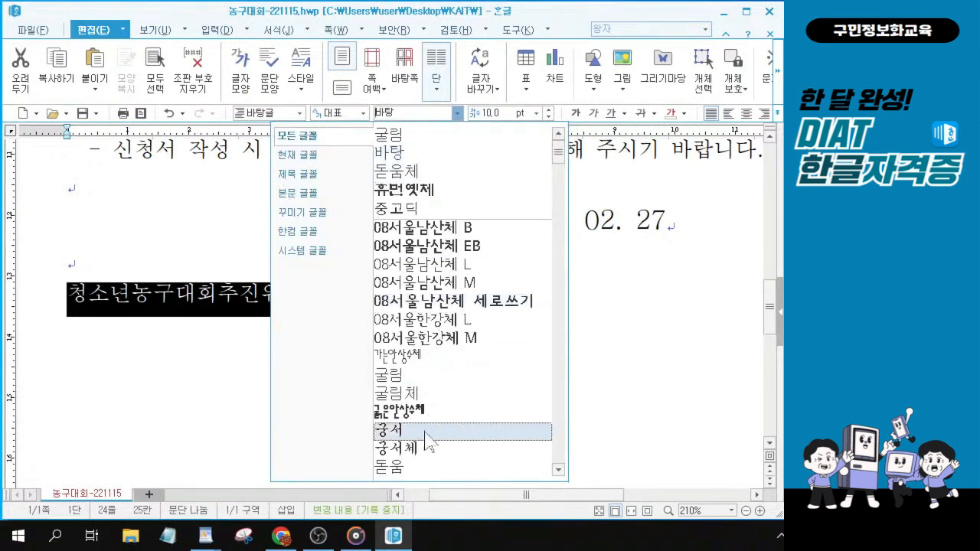
scroll(420, 467, down, 2)
scroll(420, 467, up, 2)
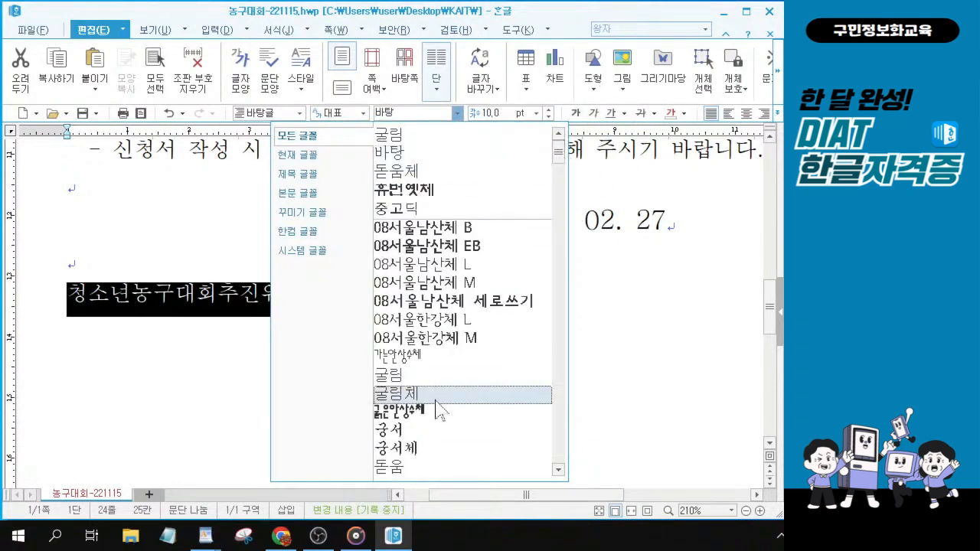
scroll(429, 452, down, 1)
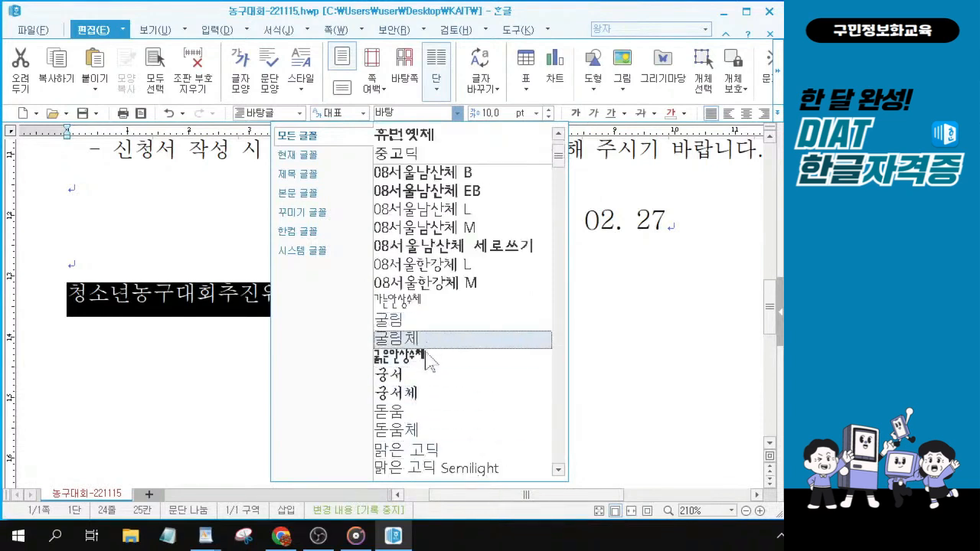
key(ctrl)
key(ctrl)
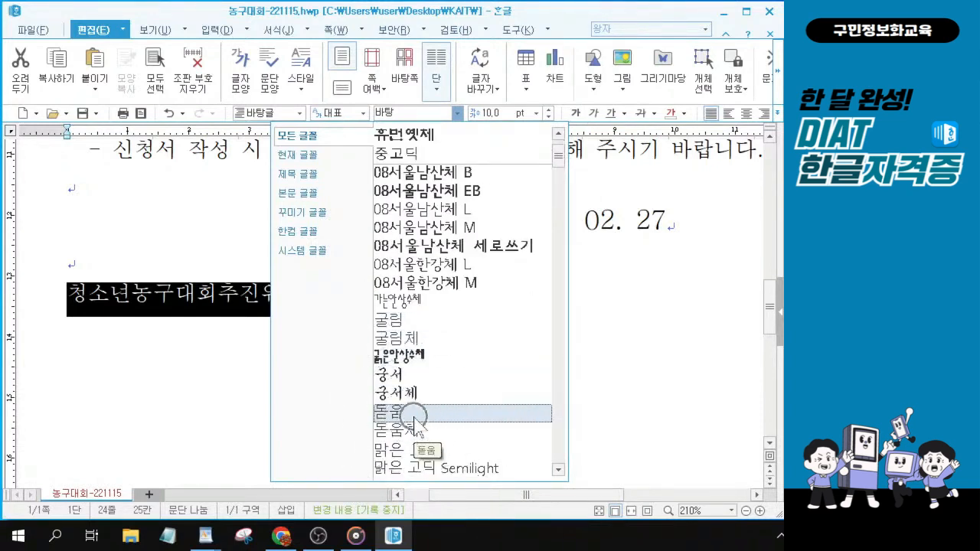
key(ctrl)
key(ctrl)
key(ctrl)
key(ctrl)
key(ctrl)
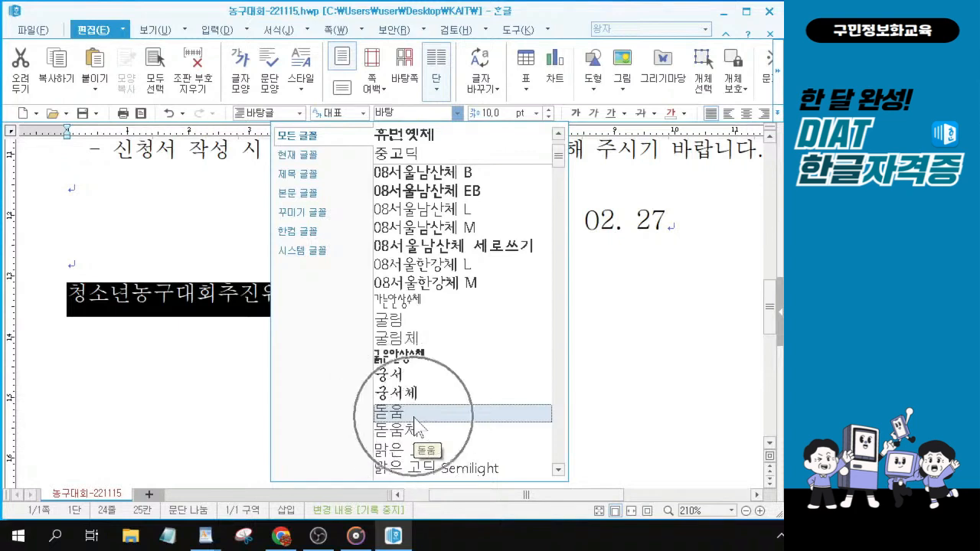
key(ctrl)
key(ctrl)
key(ctrl)
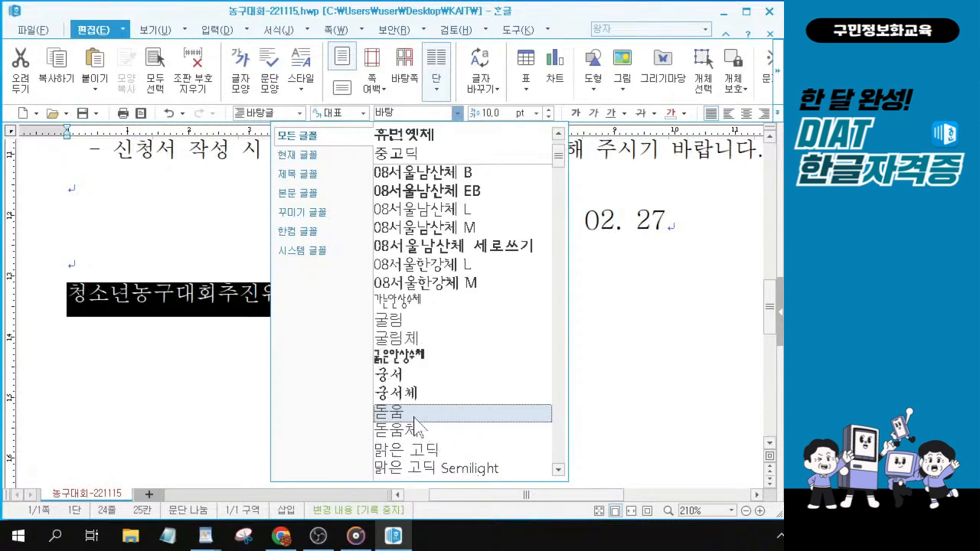
click(415, 413)
Step: Set the selected 청소년농구대회추진위원회 line to 20 pt and centre-align it
click(491, 112)
text(20)
key(Return)
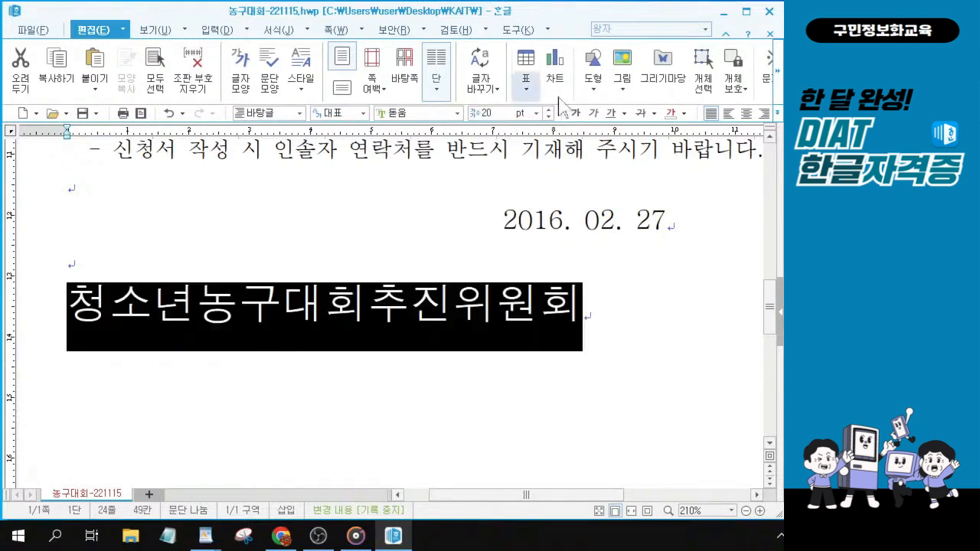
click(745, 112)
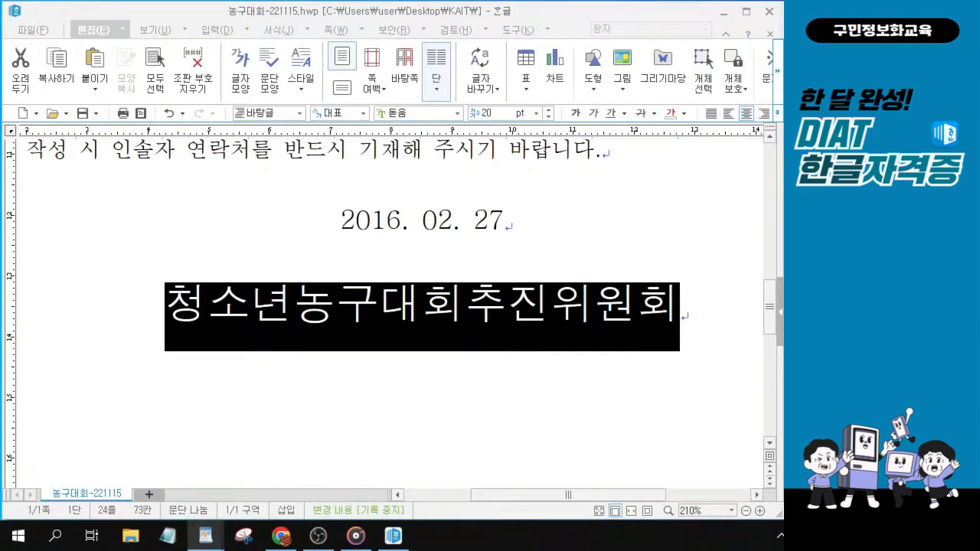
scroll(307, 272, up, 1)
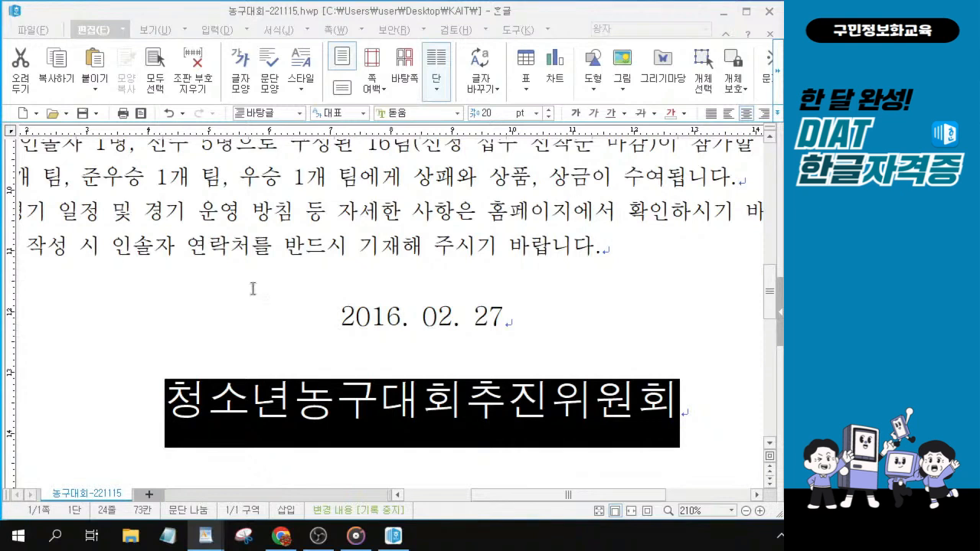
scroll(382, 302, up, 3)
click(340, 337)
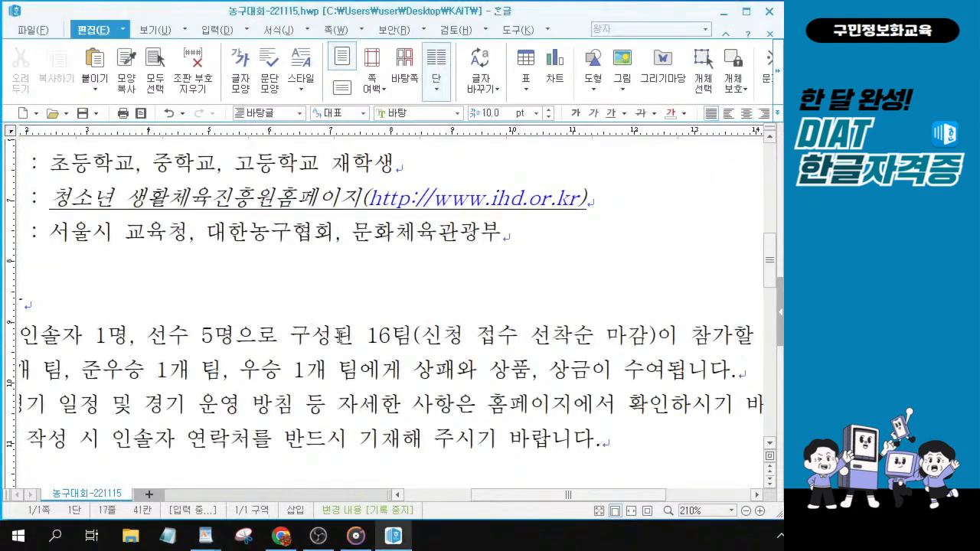
scroll(362, 400, down, 4)
scroll(380, 322, up, 3)
scroll(381, 316, up, 3)
click(352, 439)
scroll(352, 439, down, 1)
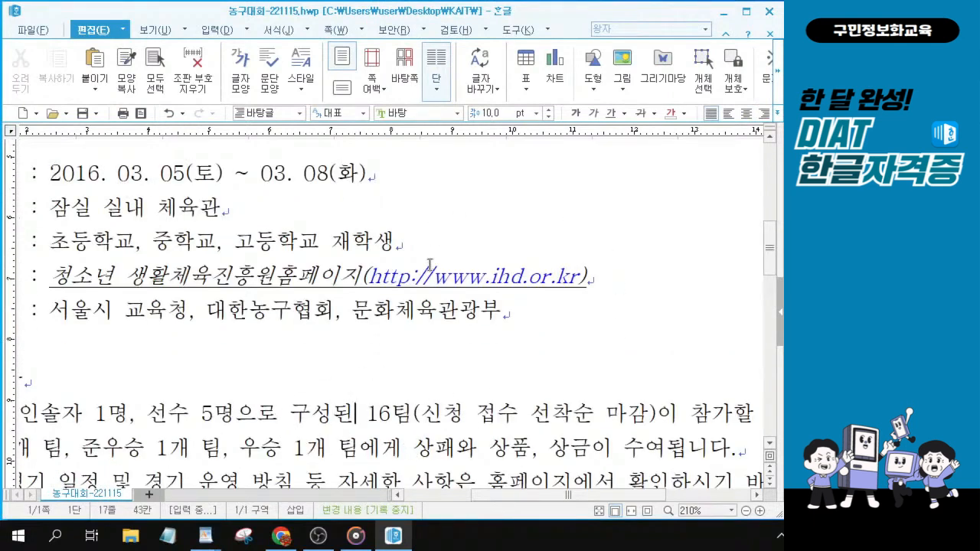
click(471, 283)
key(ctrl)
key(ctrl)
right_click(443, 280)
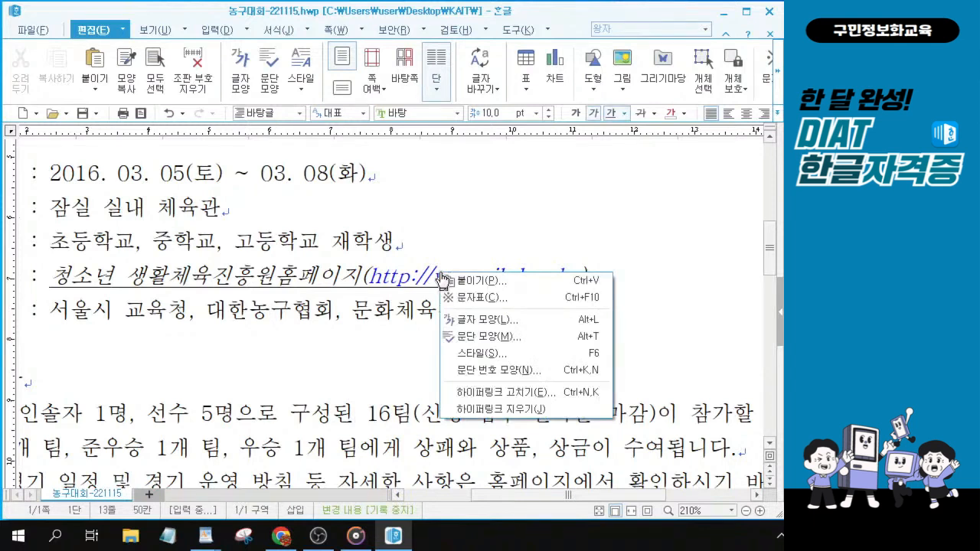
click(508, 411)
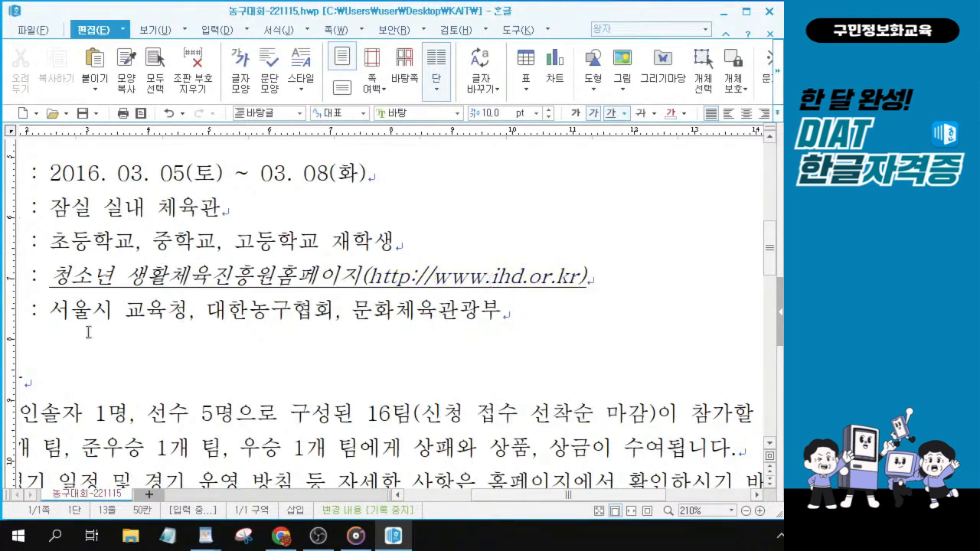
Step: Insert two blank lines above the opening paragraph that starts with 이번 “청소년 3대3 농구 대회”
key(alt+Tab)
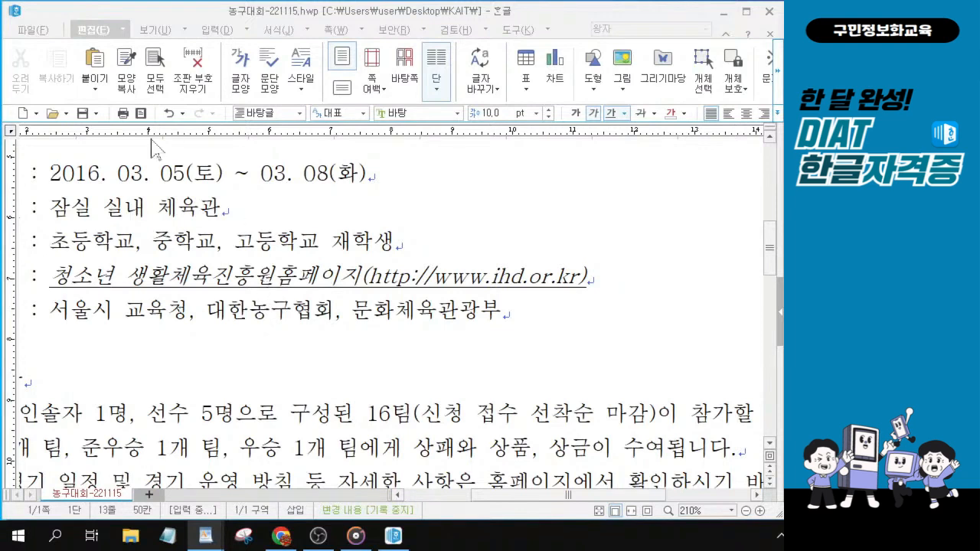
drag(529, 494, 463, 494)
scroll(218, 310, up, 7)
click(164, 247)
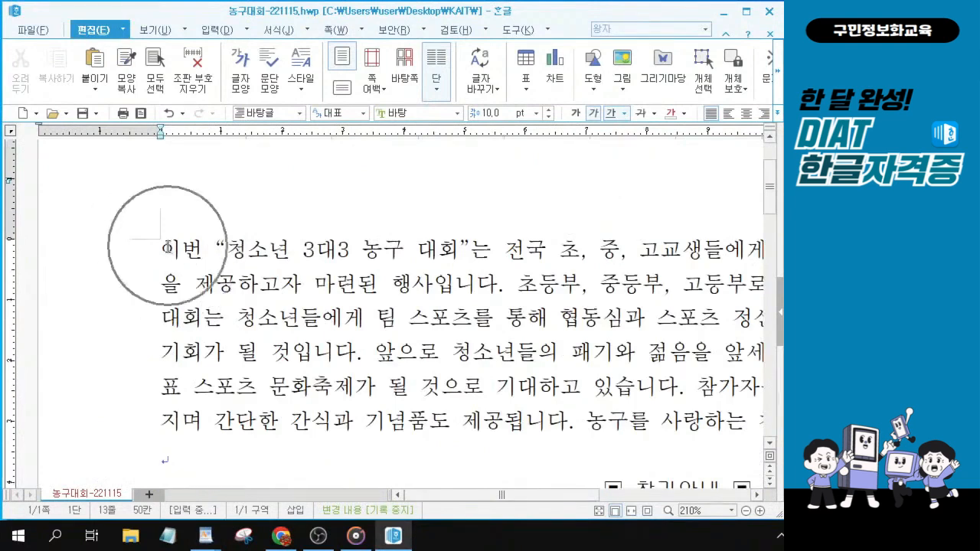
click(164, 247)
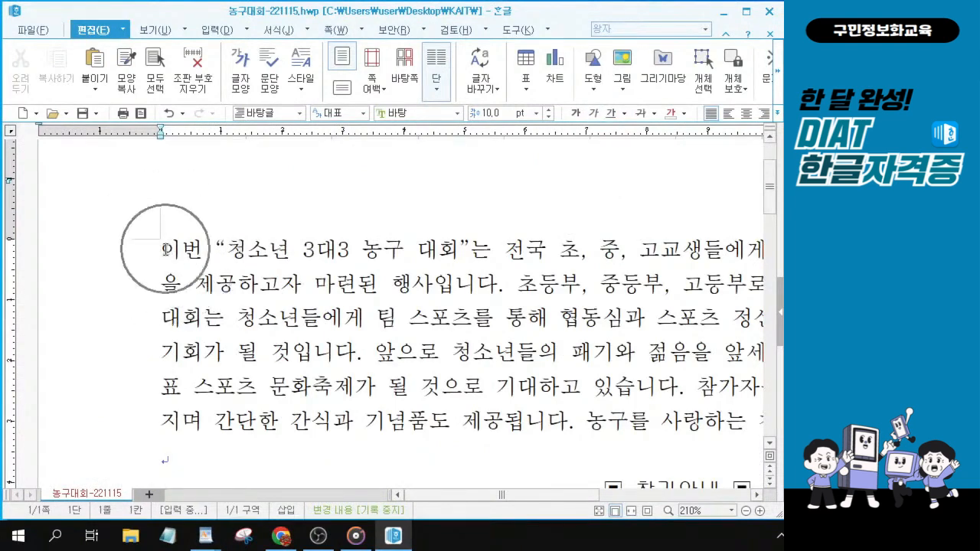
click(165, 247)
click(164, 247)
click(165, 248)
click(166, 249)
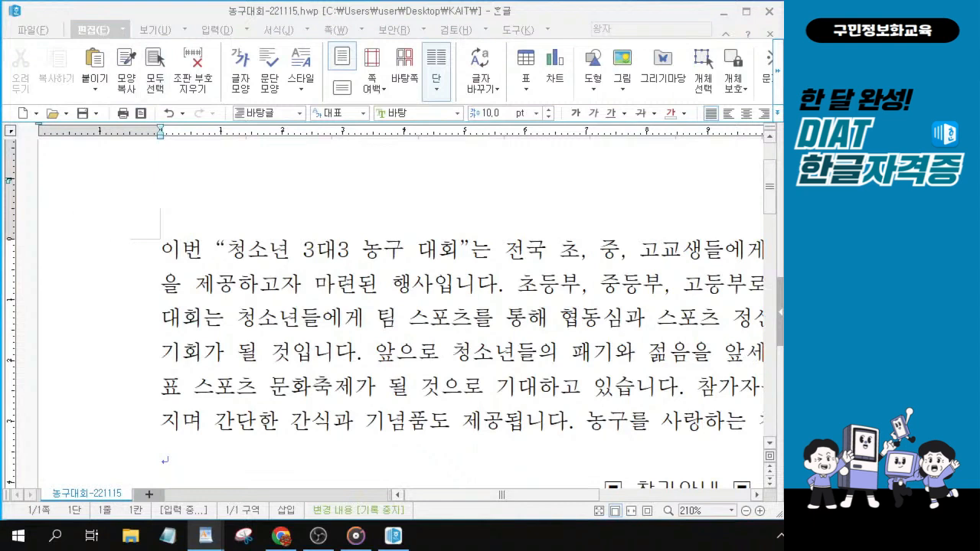
click(162, 250)
click(161, 250)
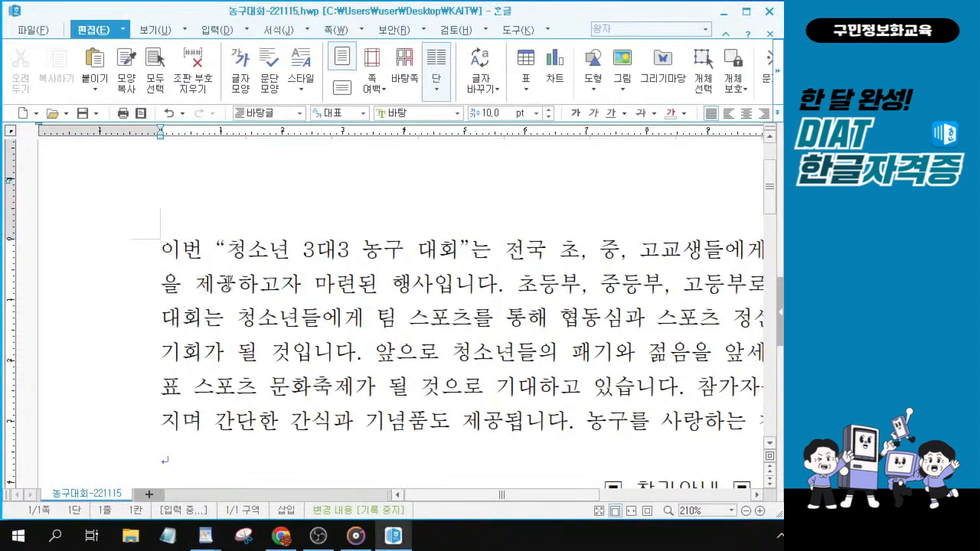
key(alt+Tab)
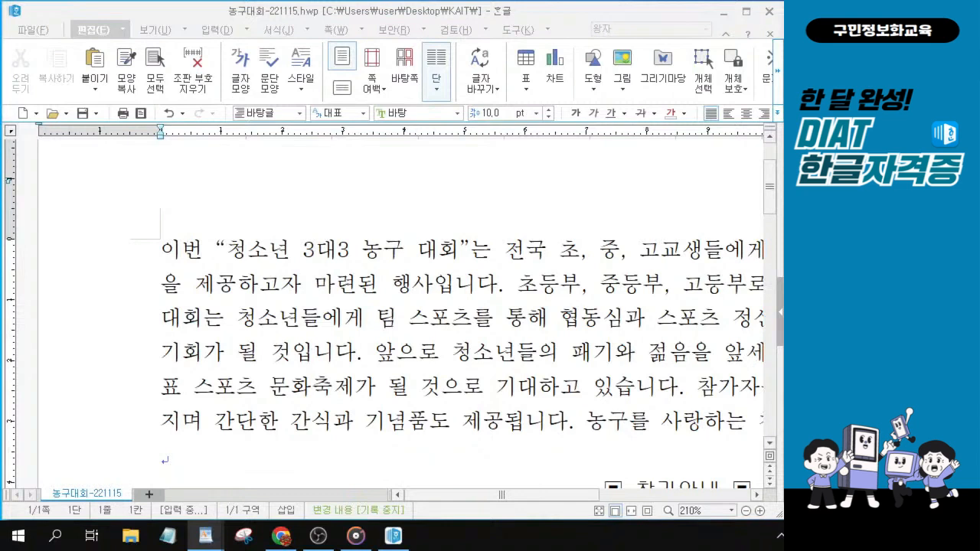
click(161, 249)
click(162, 259)
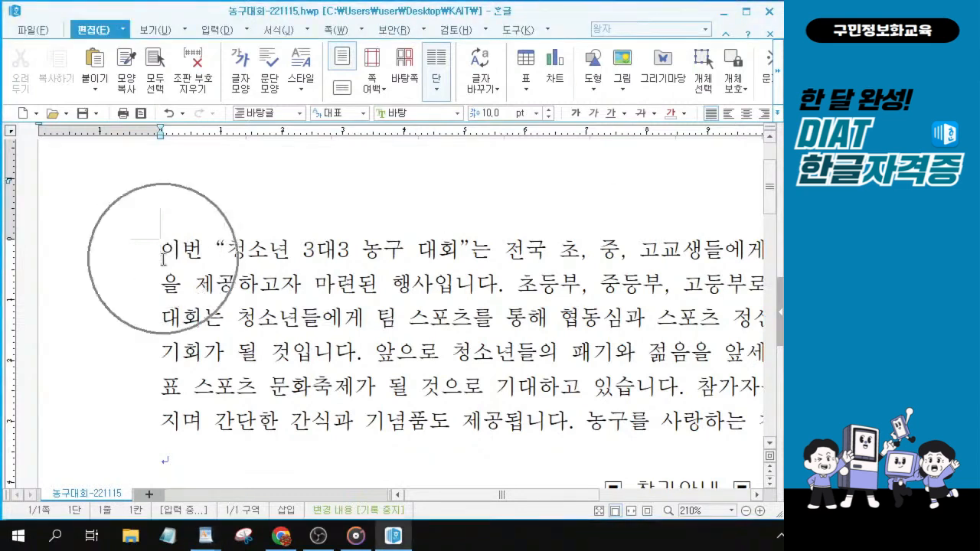
key(Return)
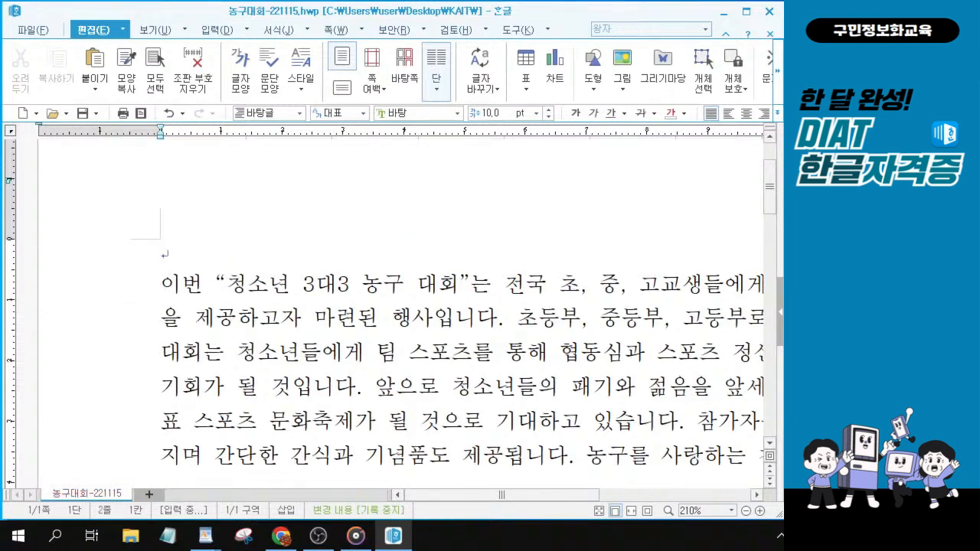
key(Return)
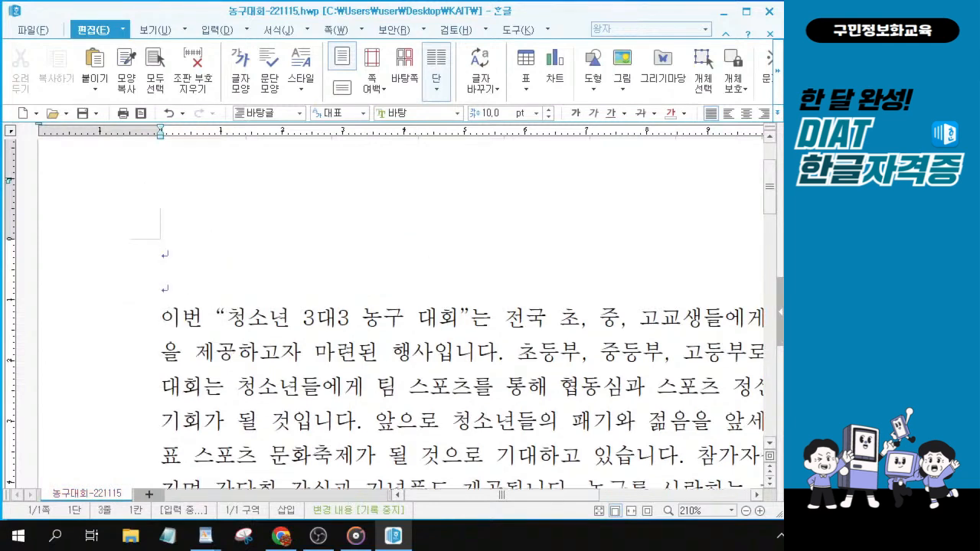
Step: Start creating a 글맵시 (word art) object on the first blank line of the document
click(157, 276)
click(165, 252)
click(165, 251)
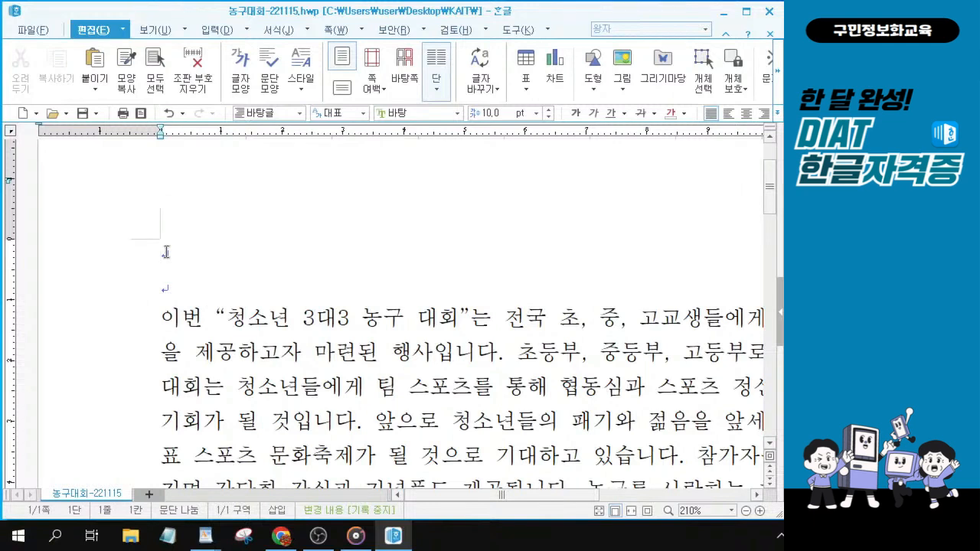
click(165, 251)
click(165, 252)
key(alt+Tab)
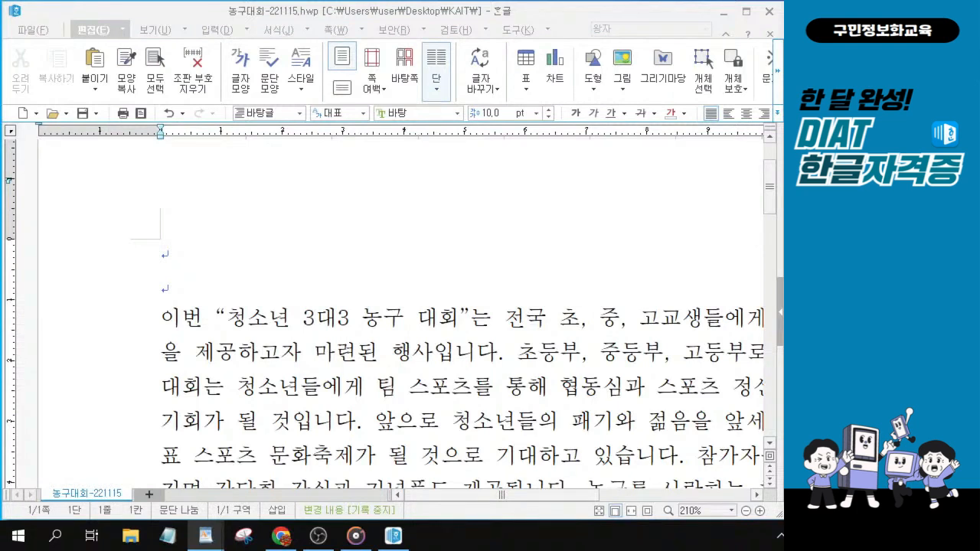
click(216, 30)
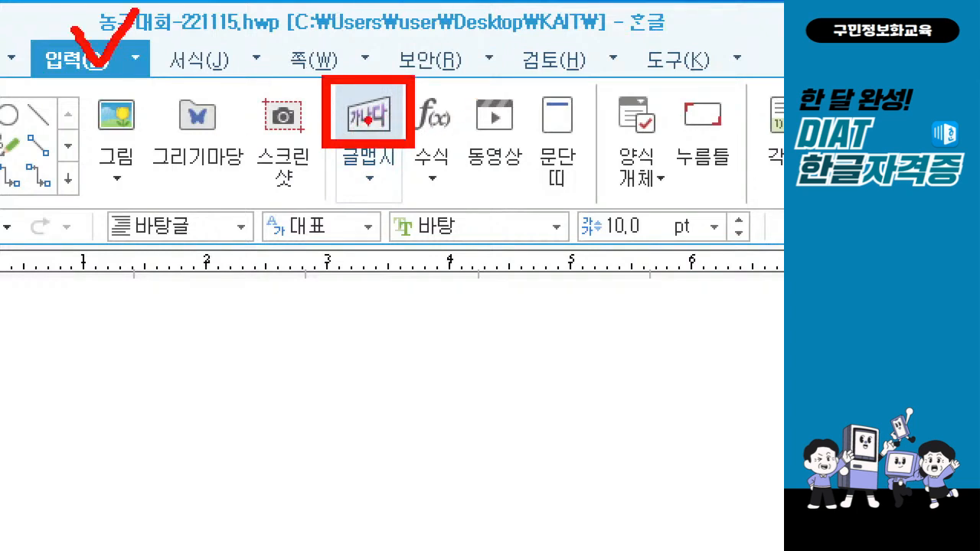
click(380, 129)
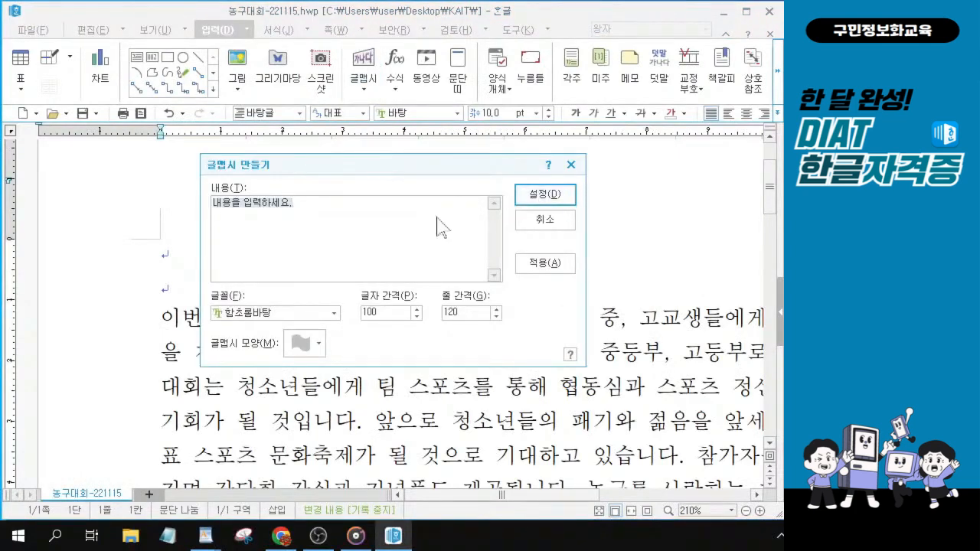
Step: Enter 2016전국청소년3대3농구대회 as the content of the new 글맵시
key(alt+Tab)
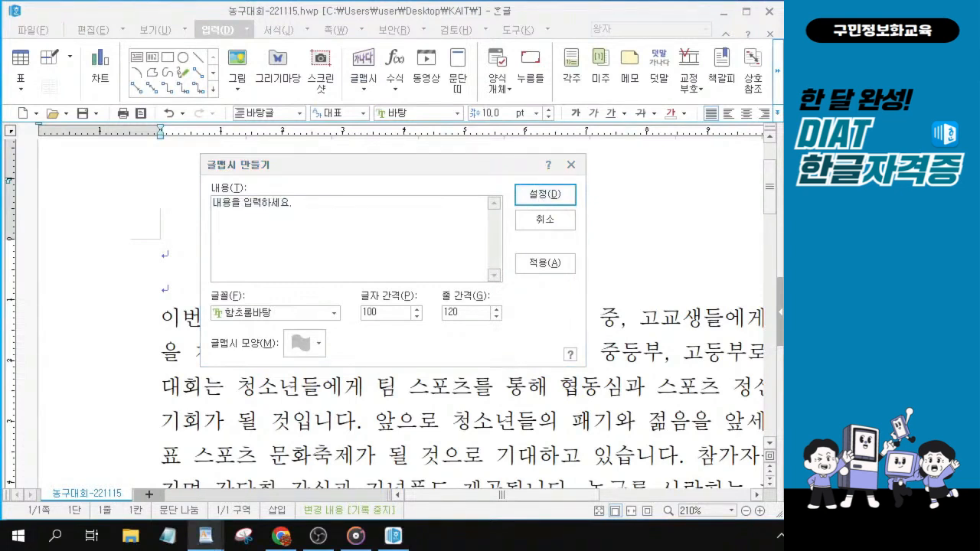
key(alt+Tab)
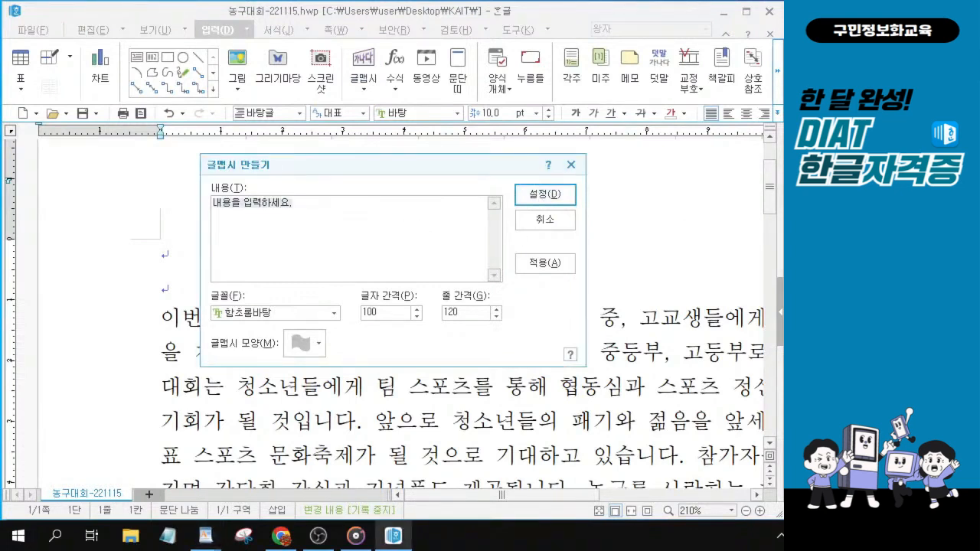
text(2016년)
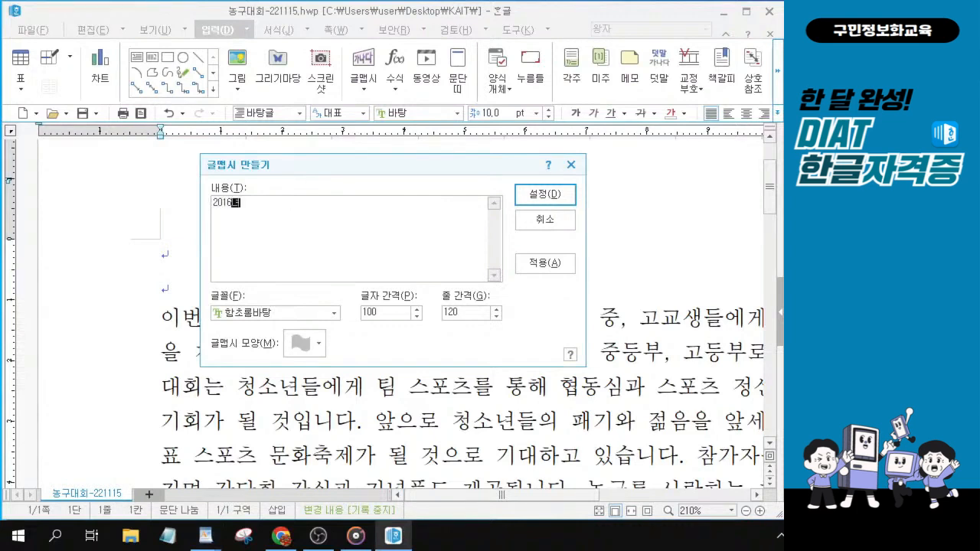
key(BackSpace)
key(BackSpace)
key(BackSpace)
text(6전국청소년3대3농구대회)
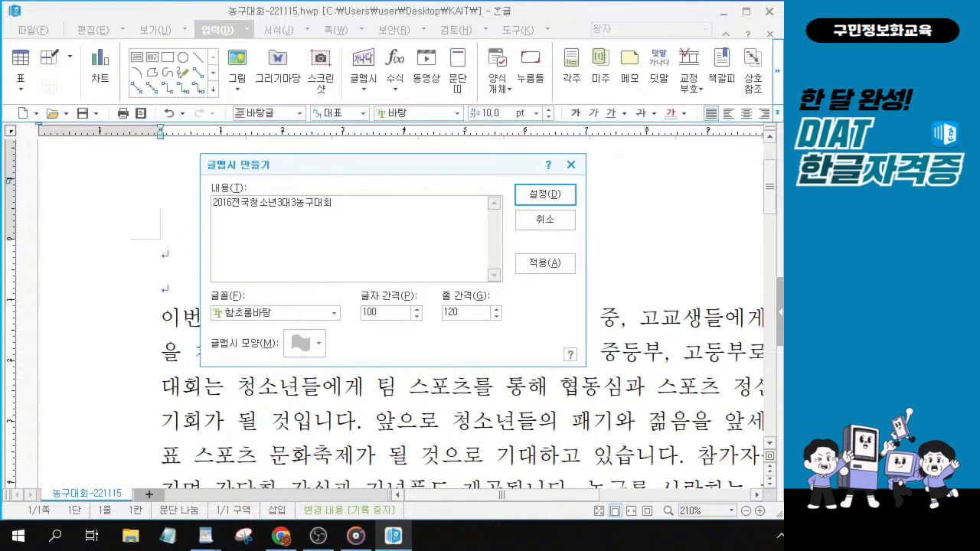
Step: Look through the 글맵시 font list, past the HY fonts, for the 견고딕 font
key(alt)
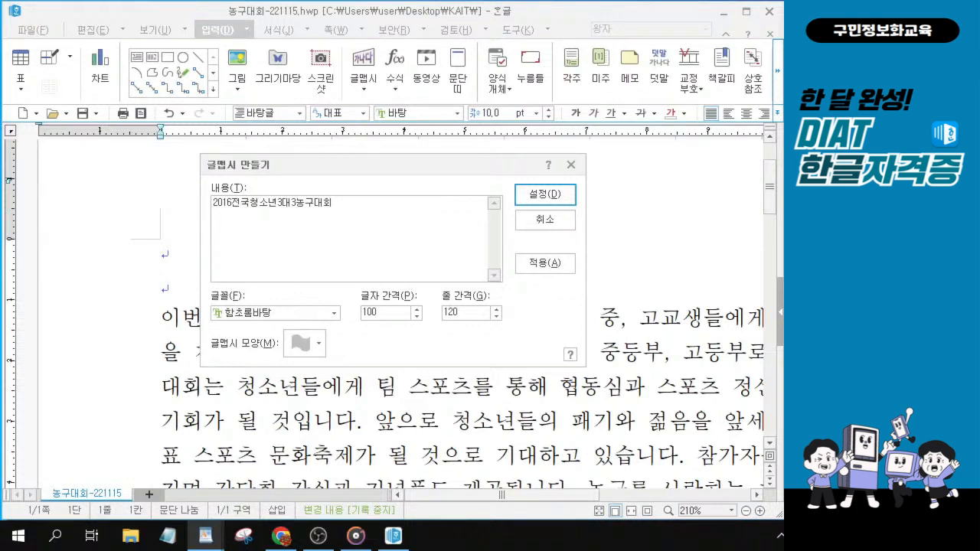
click(334, 313)
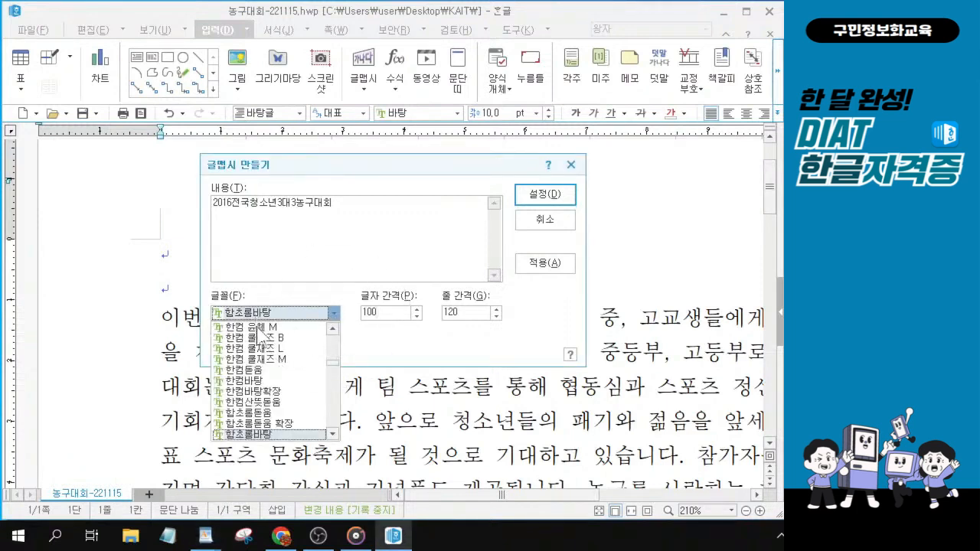
scroll(290, 441, down, 2)
scroll(290, 440, down, 10)
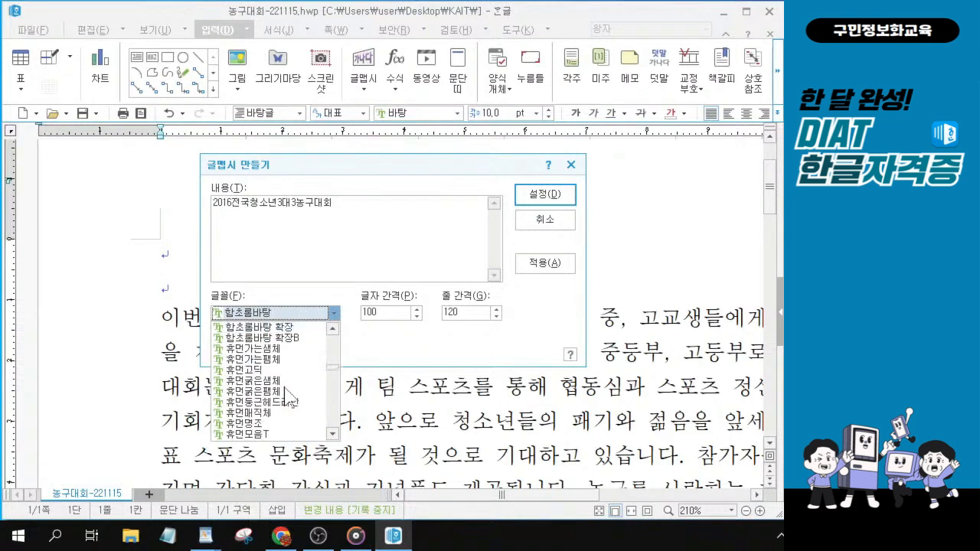
scroll(288, 354, down, 8)
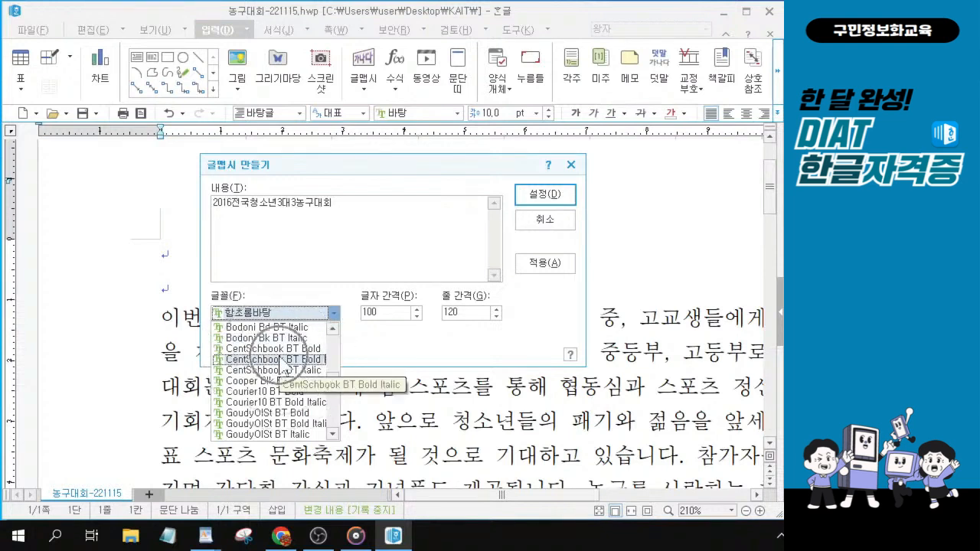
scroll(284, 366, down, 3)
scroll(283, 366, down, 1)
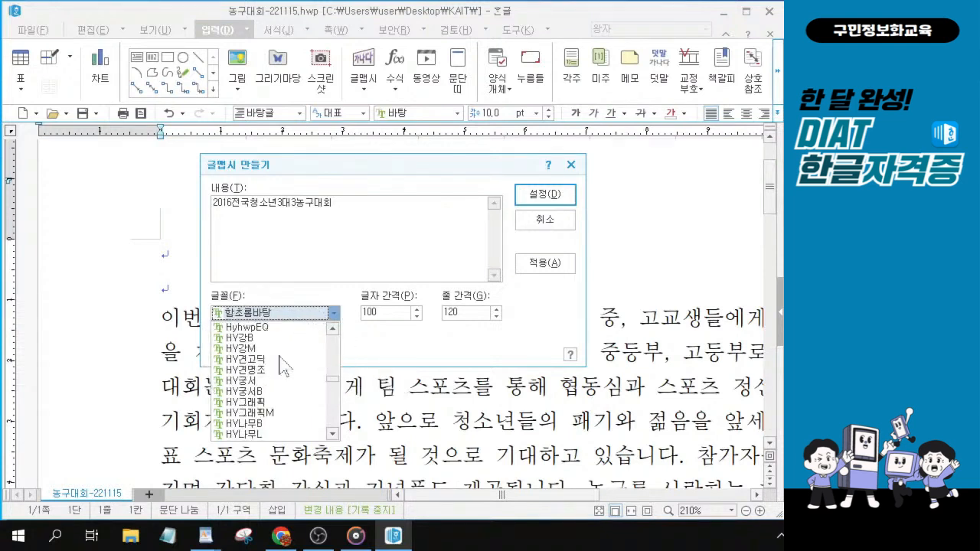
scroll(238, 360, down, 2)
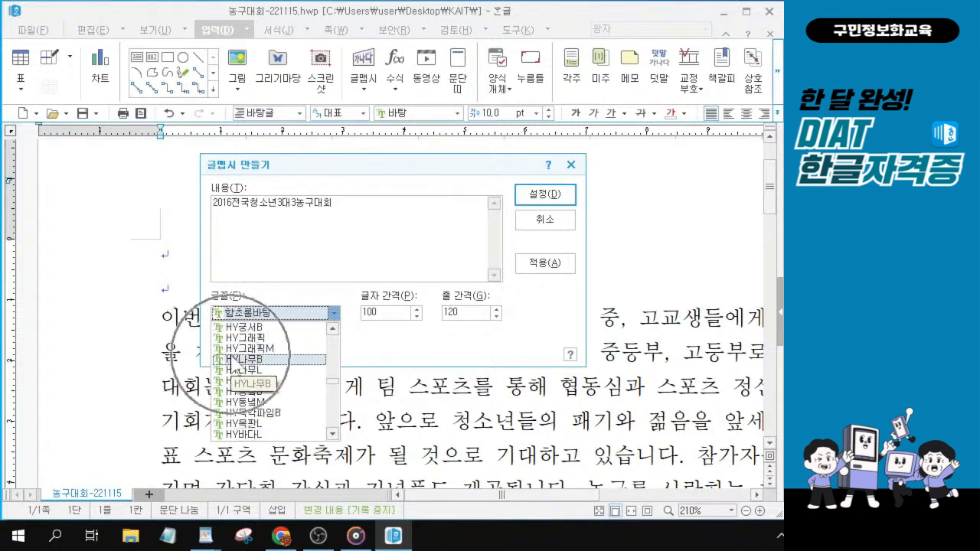
scroll(252, 368, down, 6)
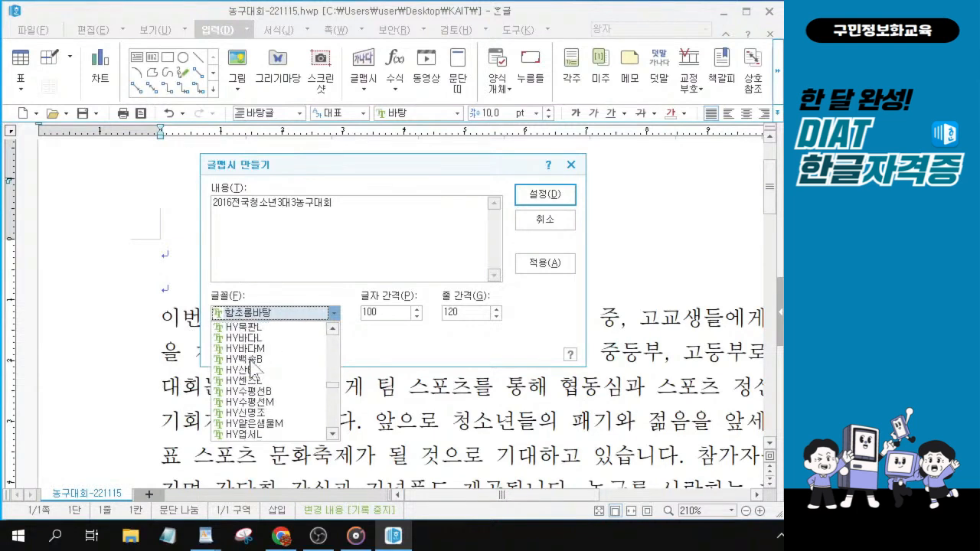
scroll(253, 367, down, 5)
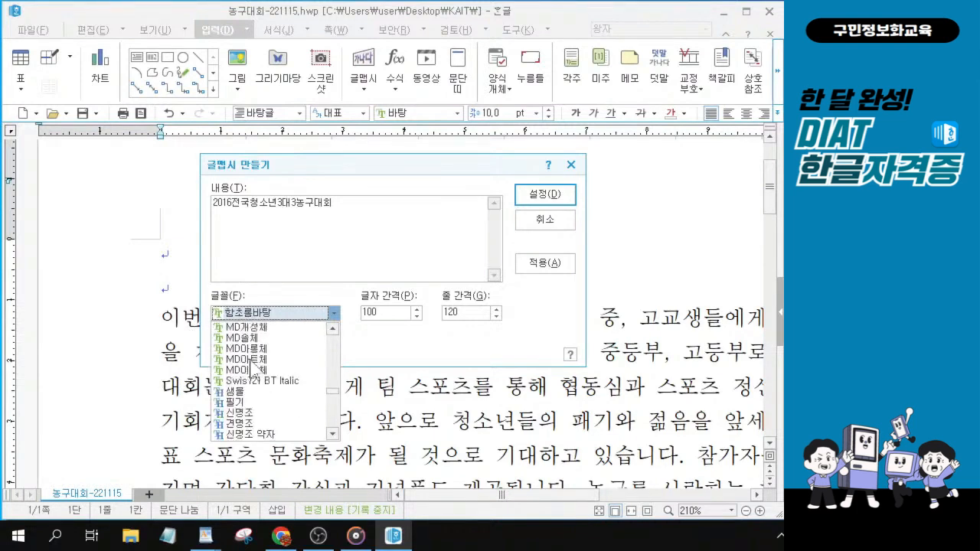
scroll(251, 368, down, 1)
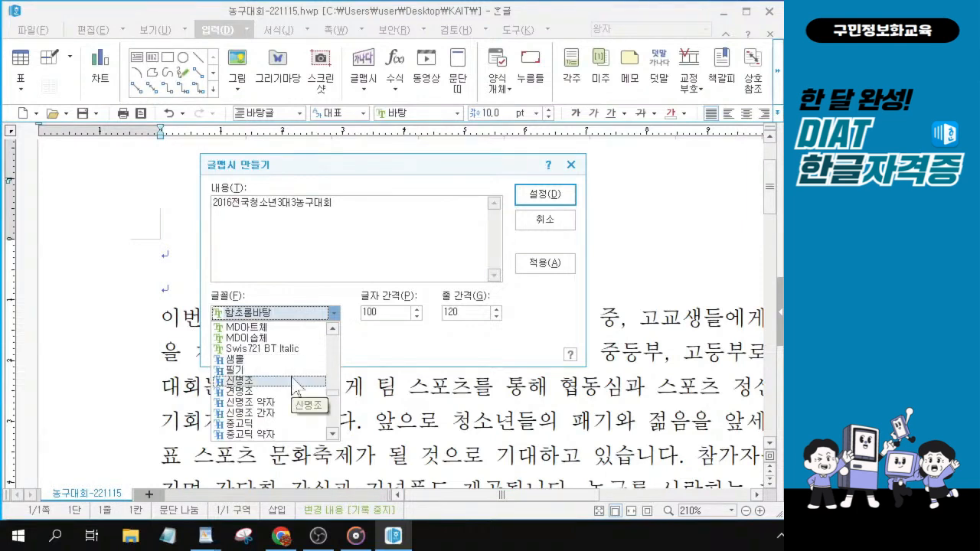
scroll(294, 386, down, 1)
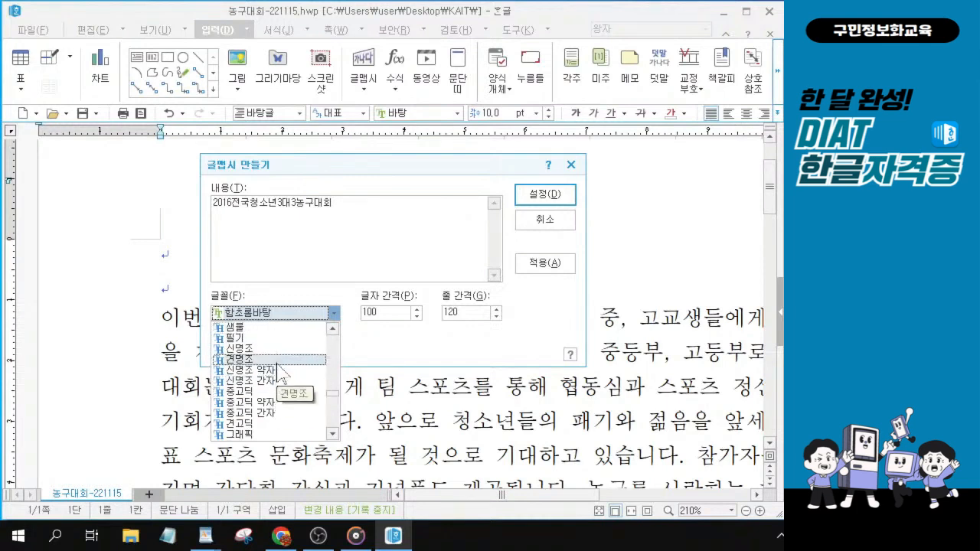
click(278, 392)
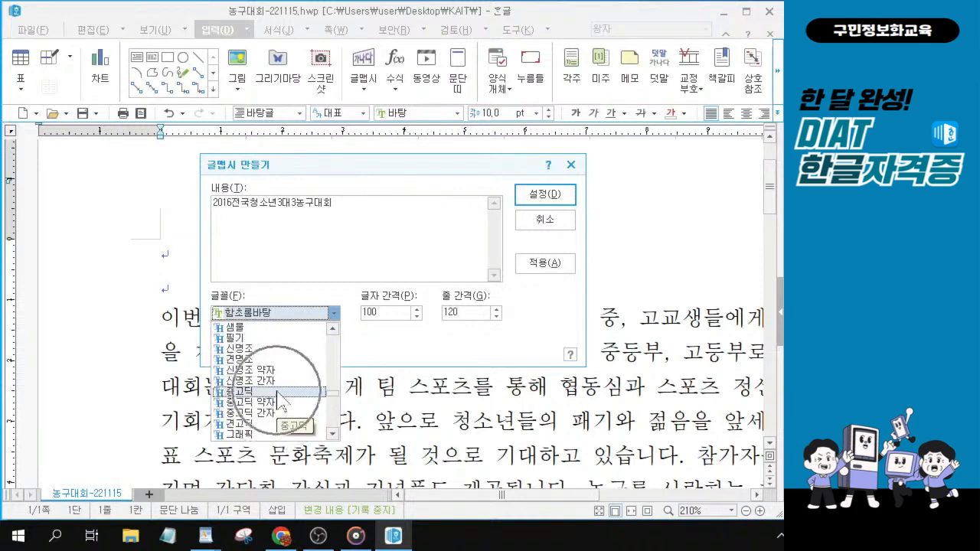
scroll(274, 387, down, 2)
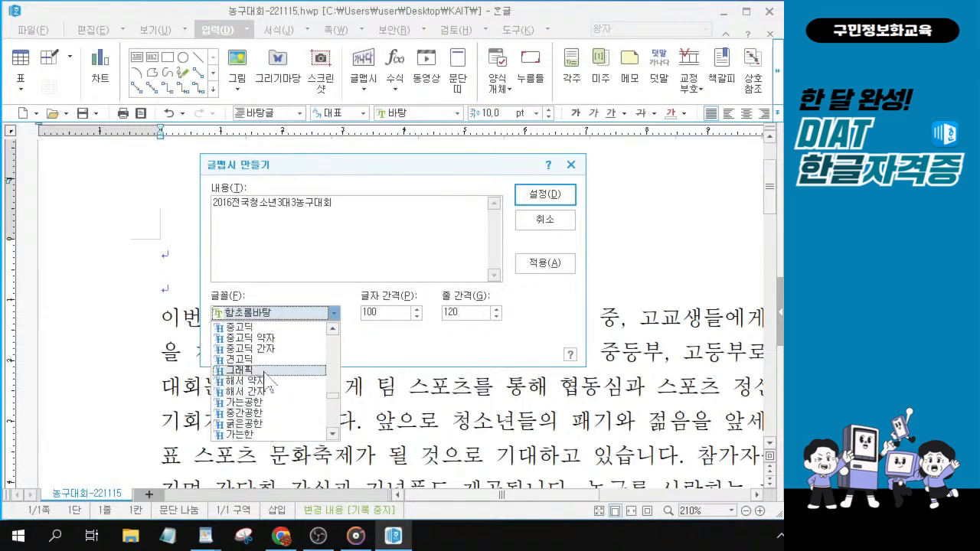
scroll(275, 386, up, 1)
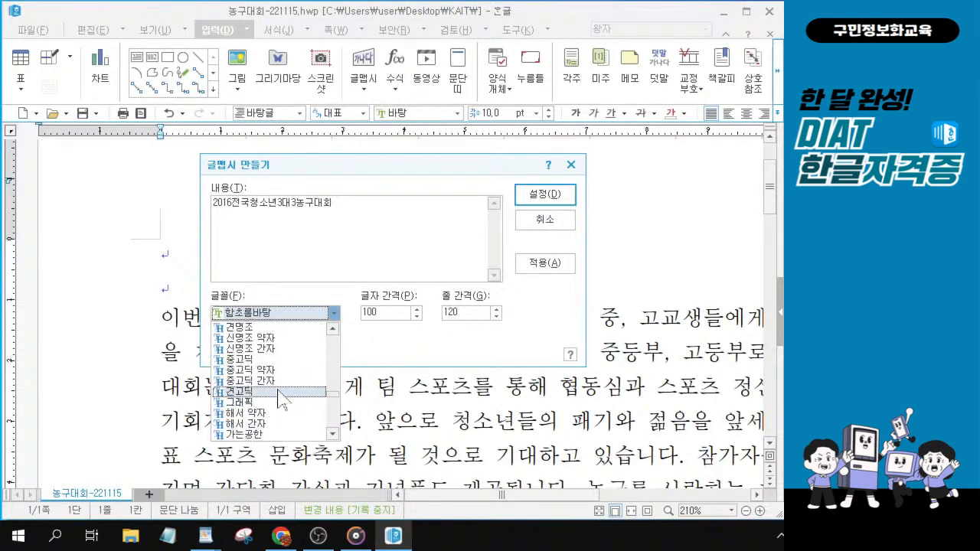
key(alt+1)
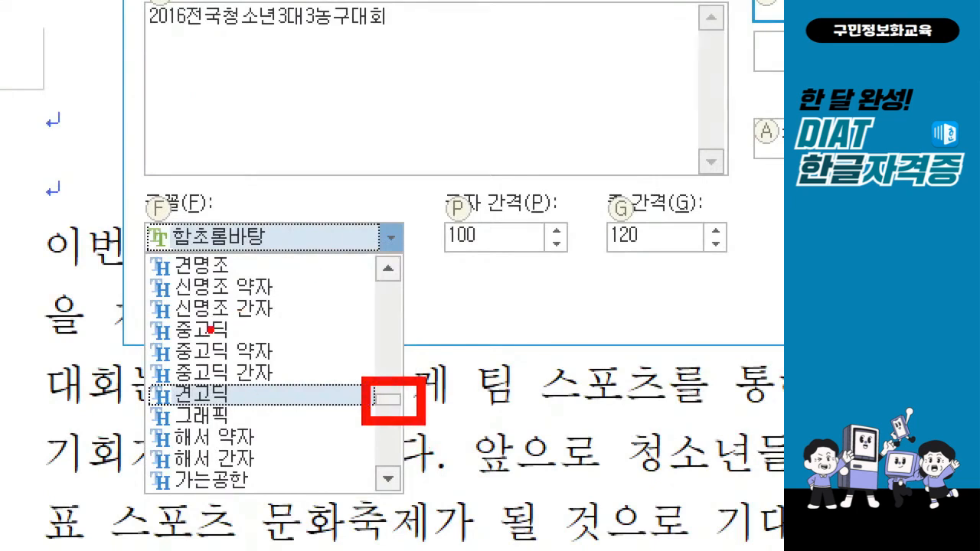
mouse_move(253, 383)
mouse_down()
mouse_move(318, 349)
mouse_move(306, 369)
mouse_up()
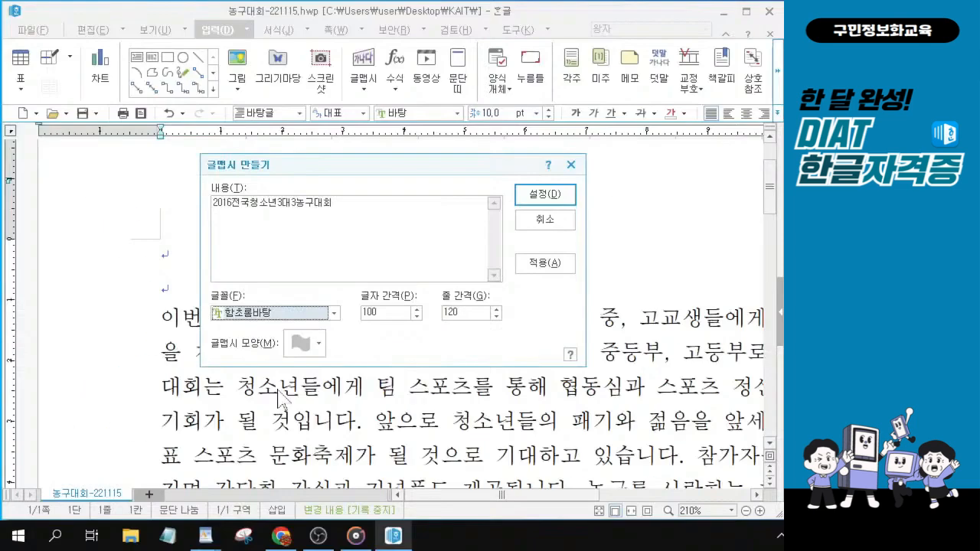
Step: Set the font of the new 글맵시 to 견고딕
click(391, 238)
scroll(295, 369, down, 15)
scroll(294, 369, down, 10)
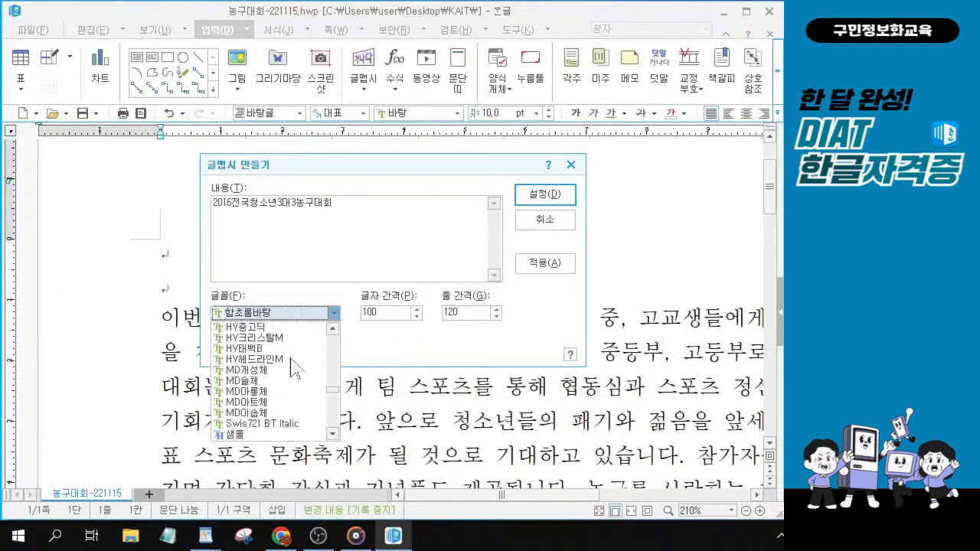
scroll(295, 369, up, 1)
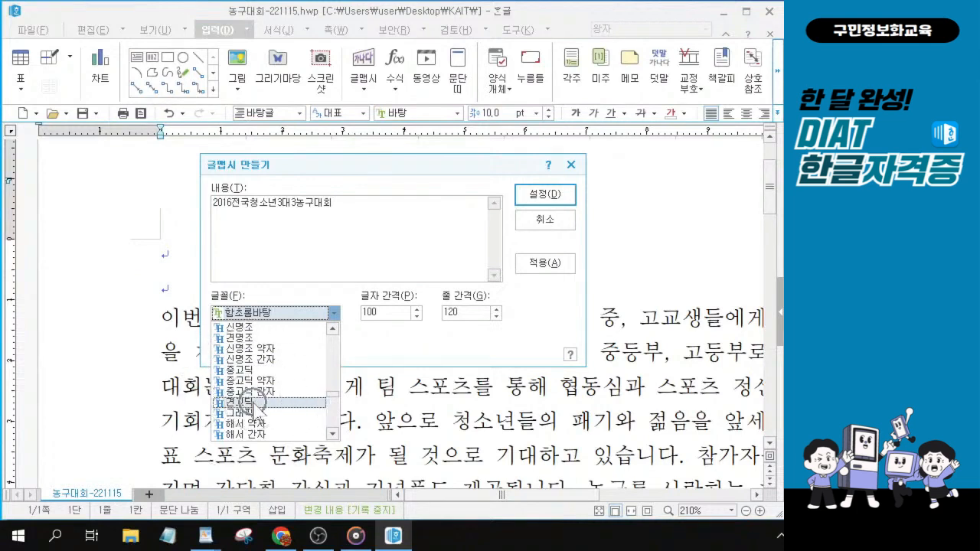
click(254, 403)
Step: Set the 글맵시 shape to 나비넥타이 and insert the finished title into the document
key(alt+Tab)
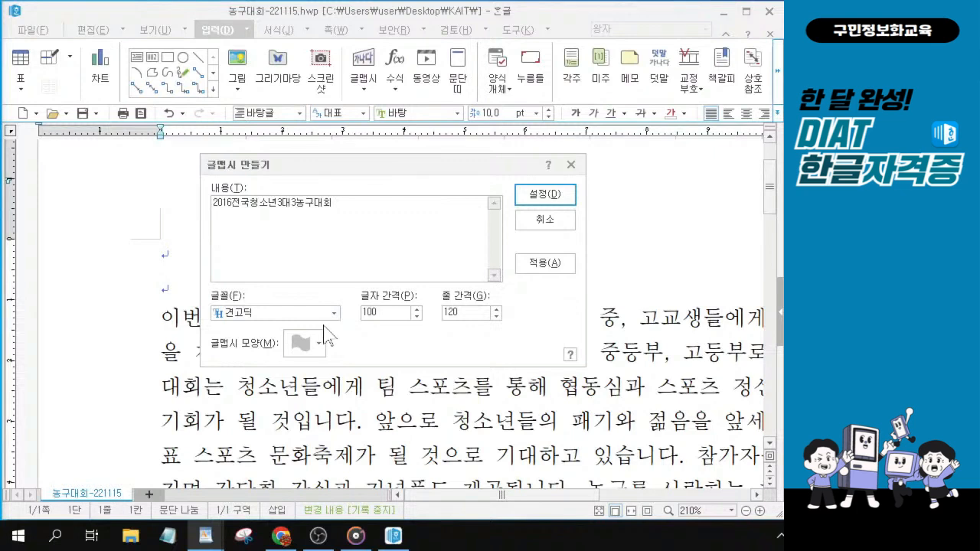
click(317, 346)
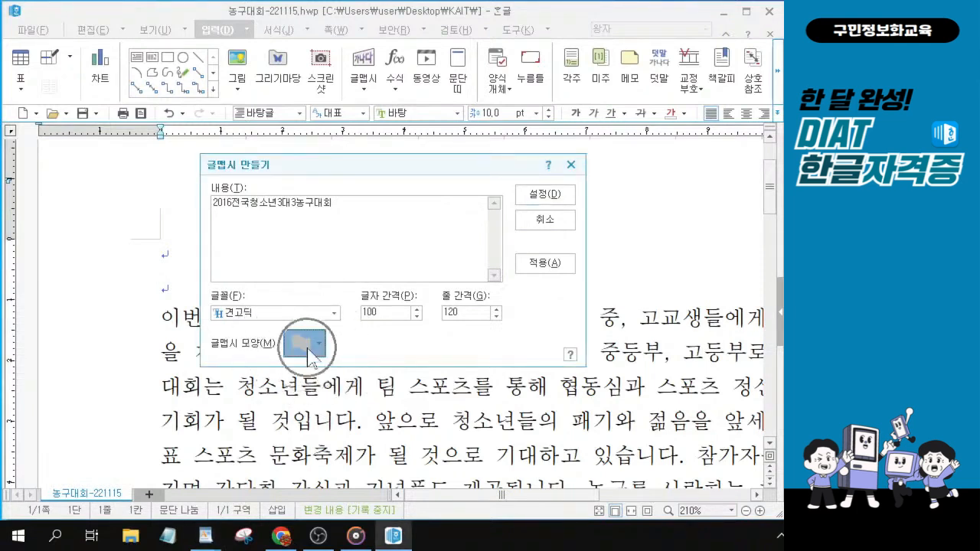
click(309, 356)
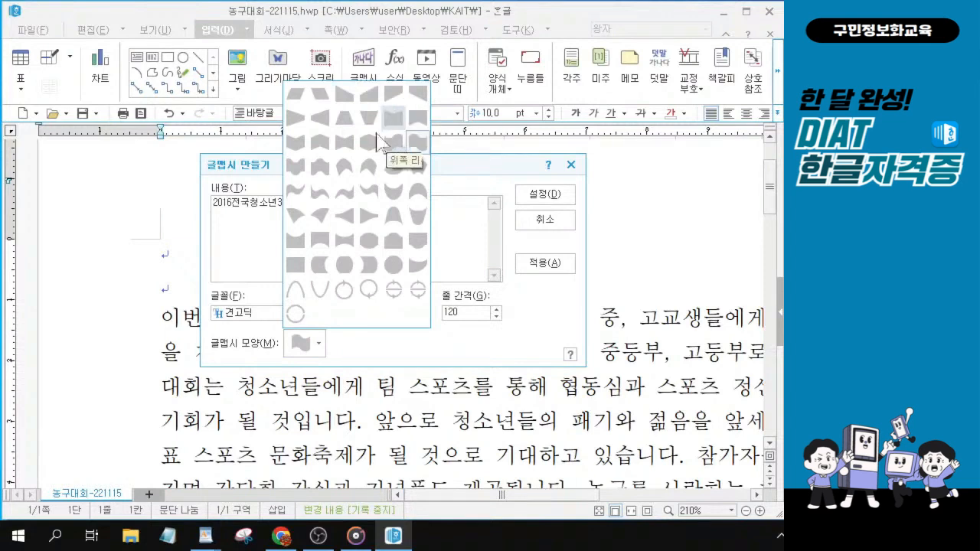
click(342, 145)
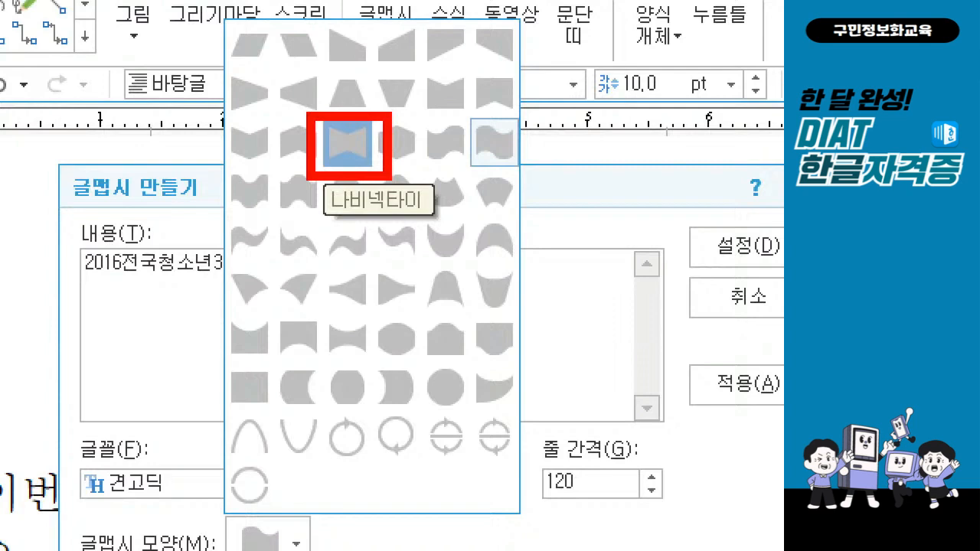
click(350, 144)
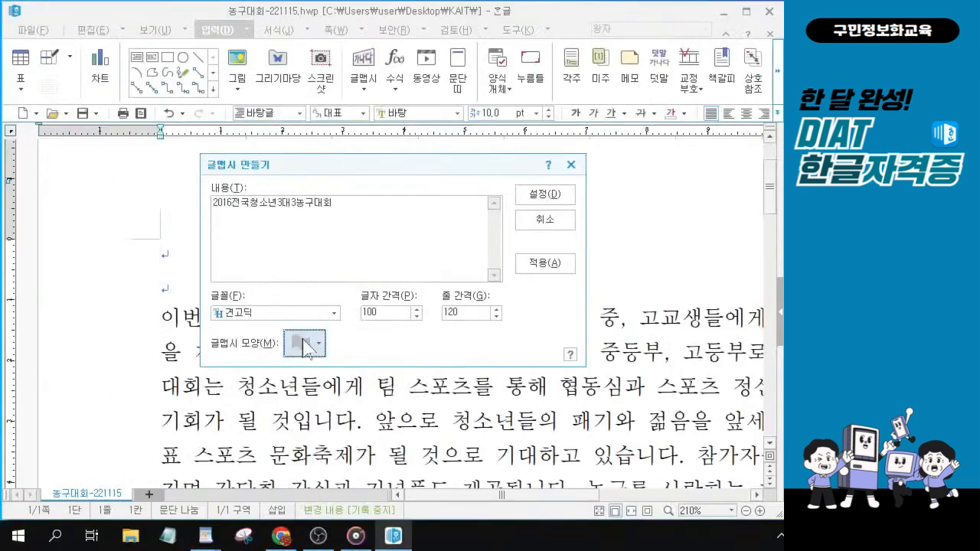
click(304, 346)
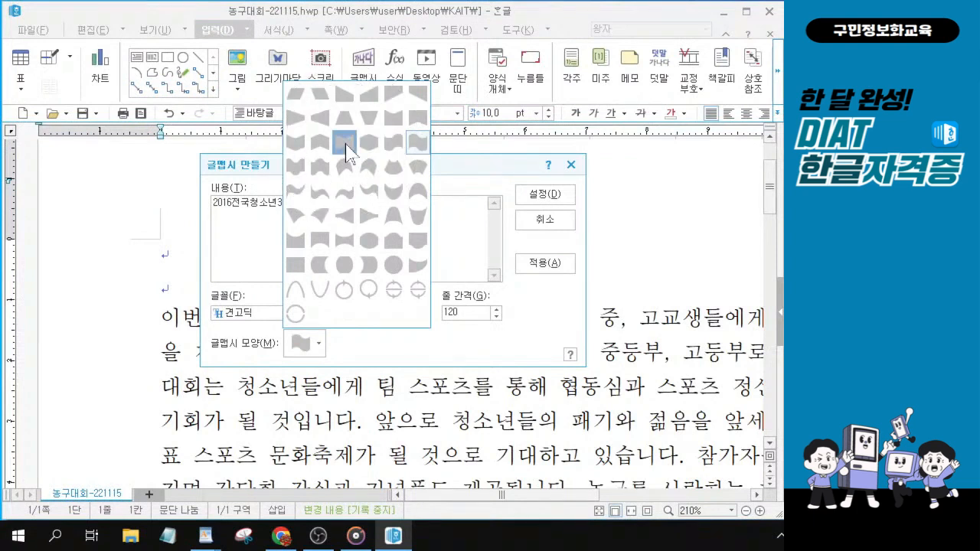
click(347, 146)
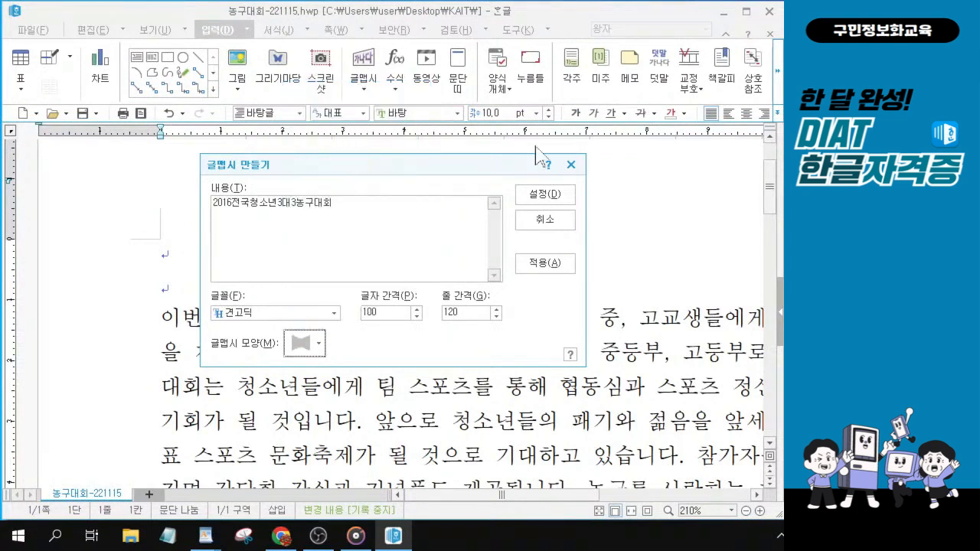
click(553, 202)
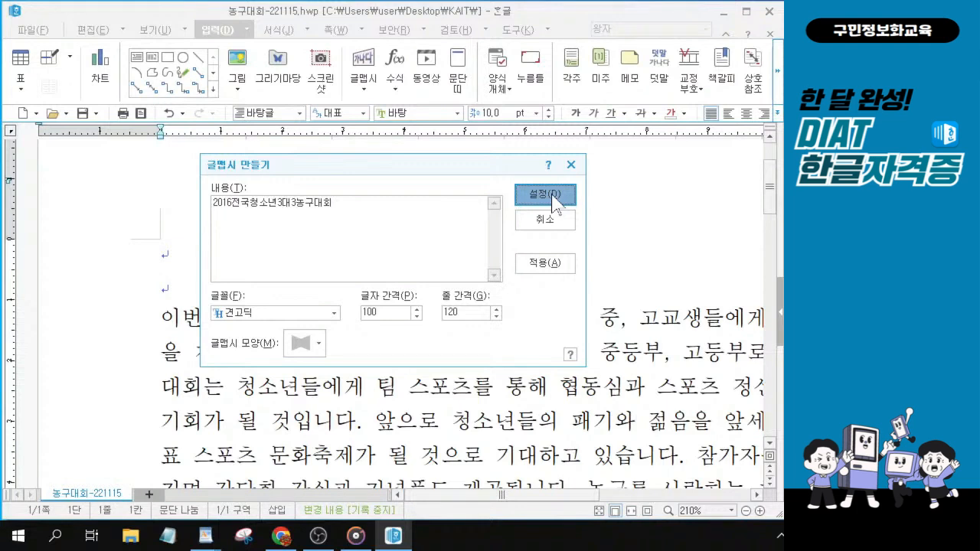
click(553, 196)
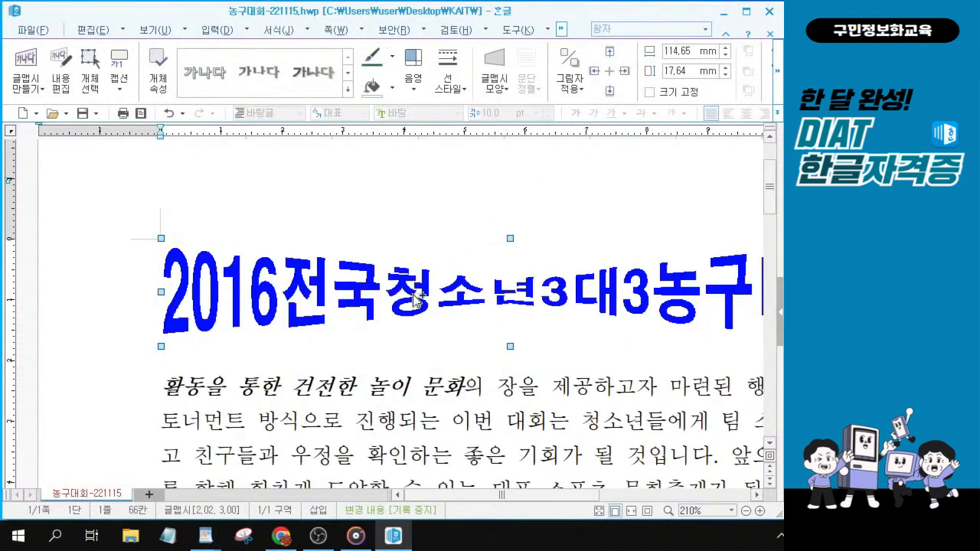
Step: In the 글맵시 title's object properties, set the width to 100 mm and height to 20 mm, and enable 글자처럼 취급
scroll(417, 299, down, 1)
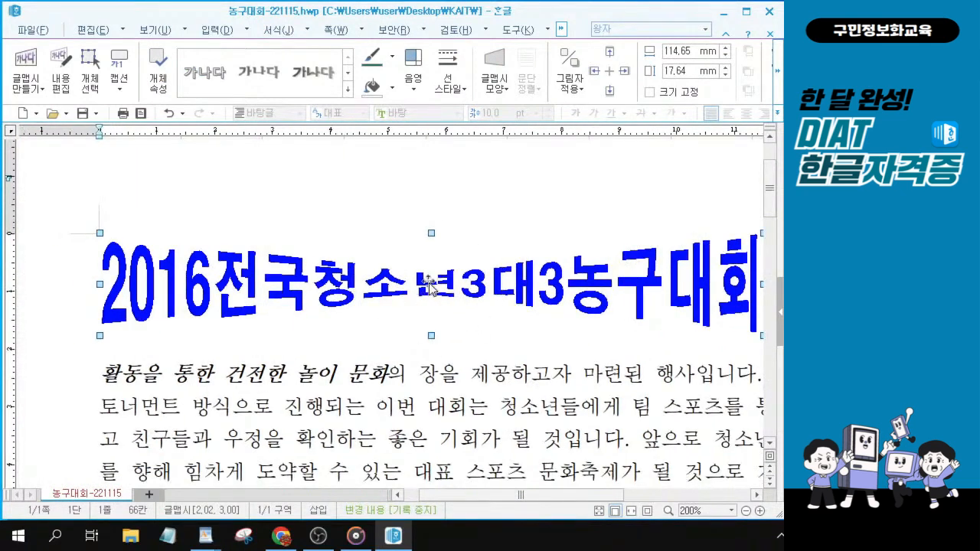
click(221, 278)
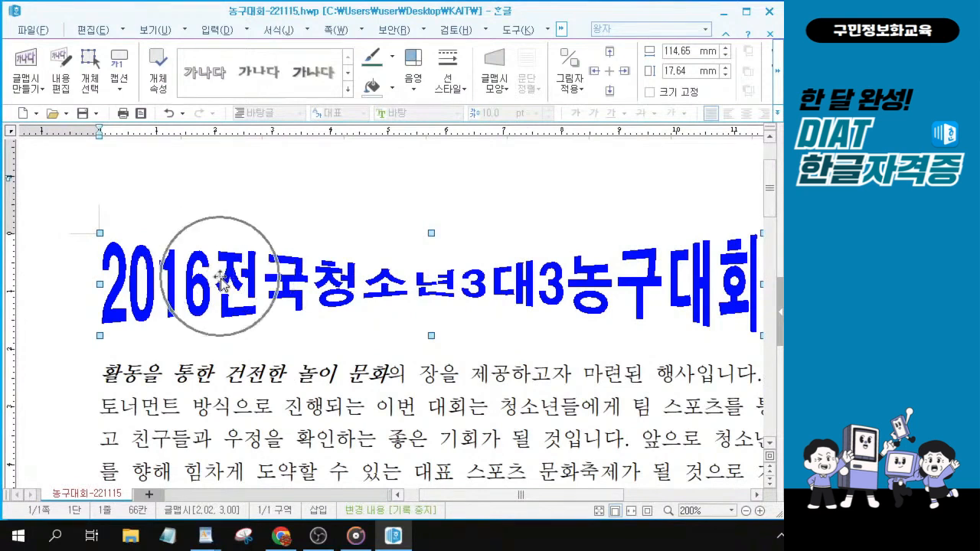
click(221, 278)
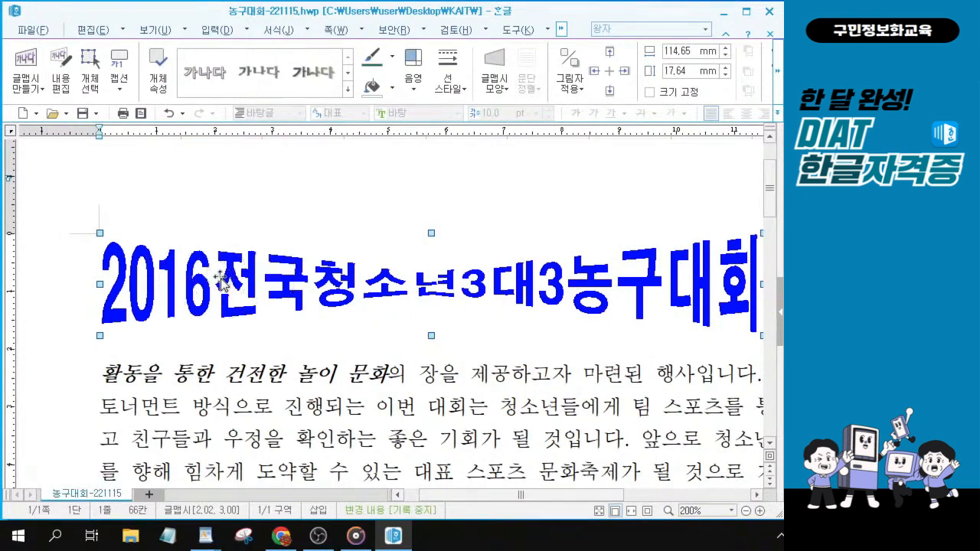
double_click(220, 278)
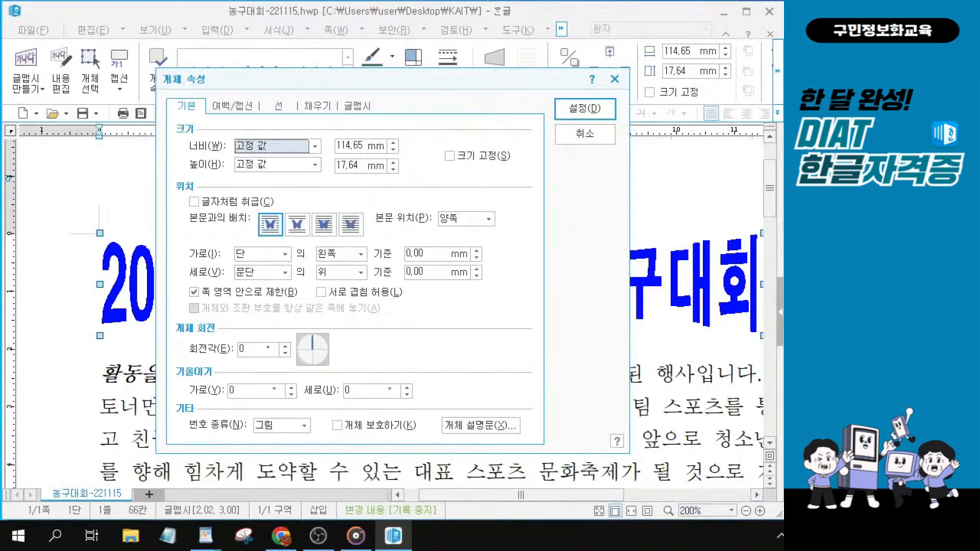
key(alt+Tab)
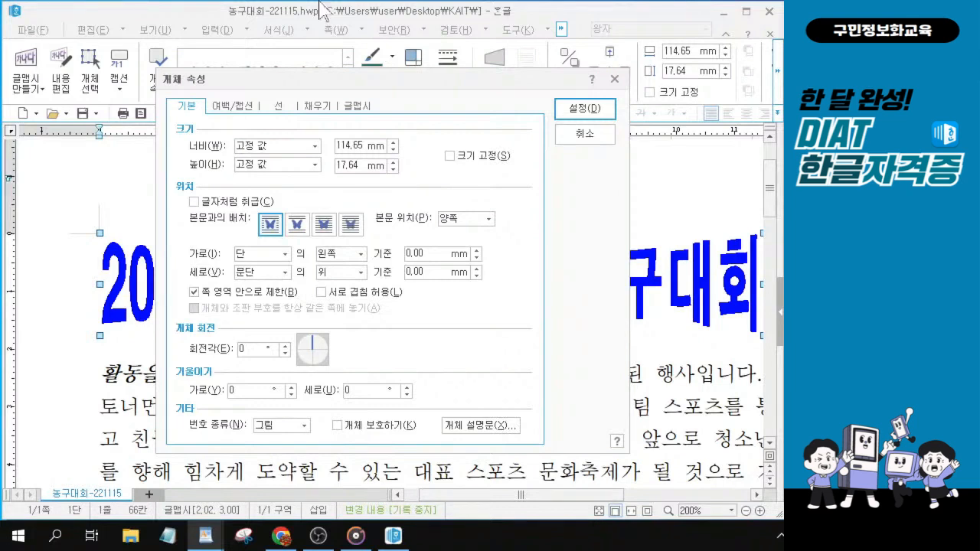
click(368, 147)
drag(366, 146, 220, 124)
text(100)
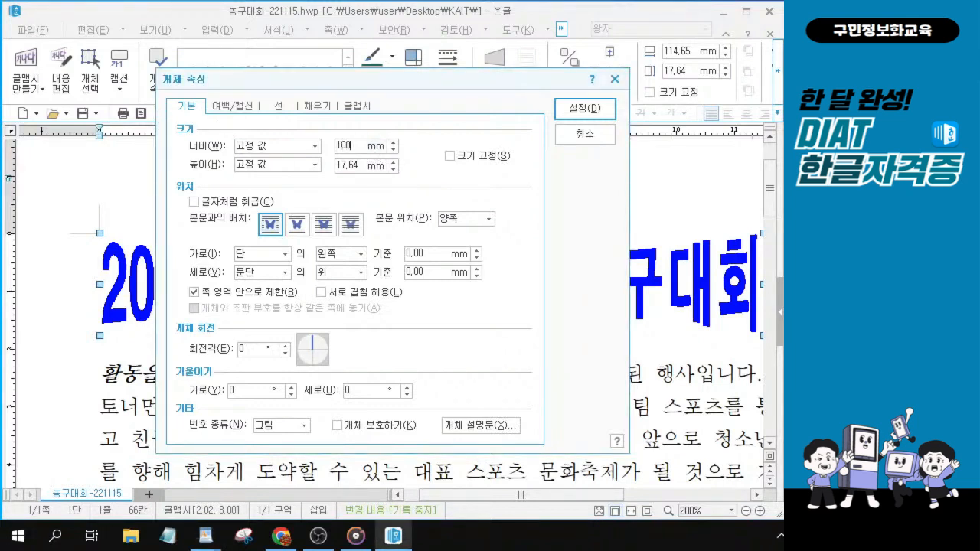
click(337, 165)
text(20)
click(194, 202)
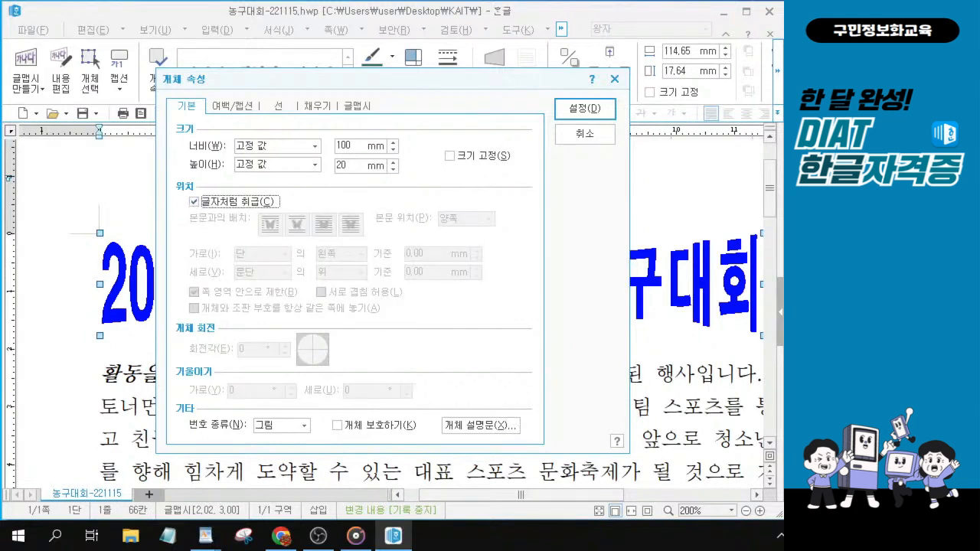
key(alt+Tab)
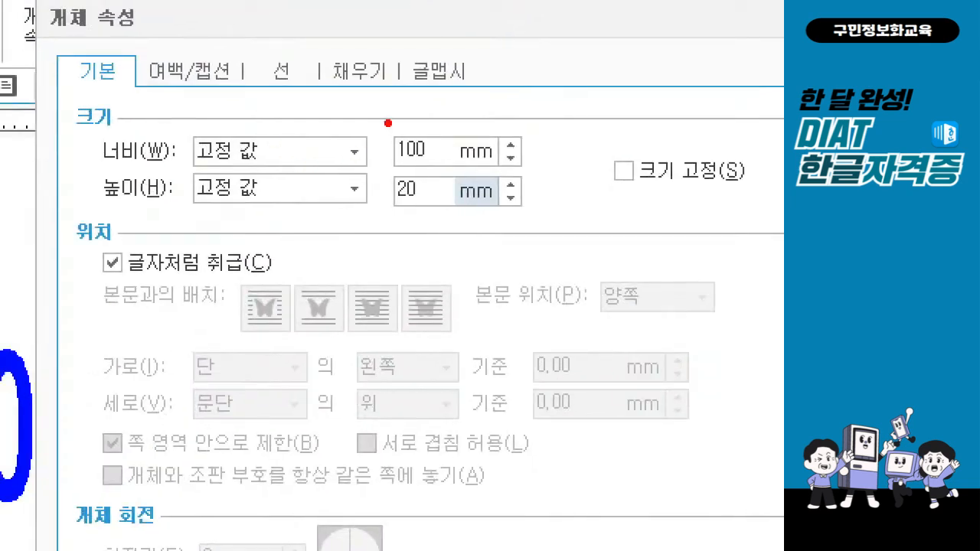
mouse_move(380, 126)
mouse_down()
mouse_move(381, 148)
mouse_move(475, 222)
mouse_move(514, 219)
mouse_up()
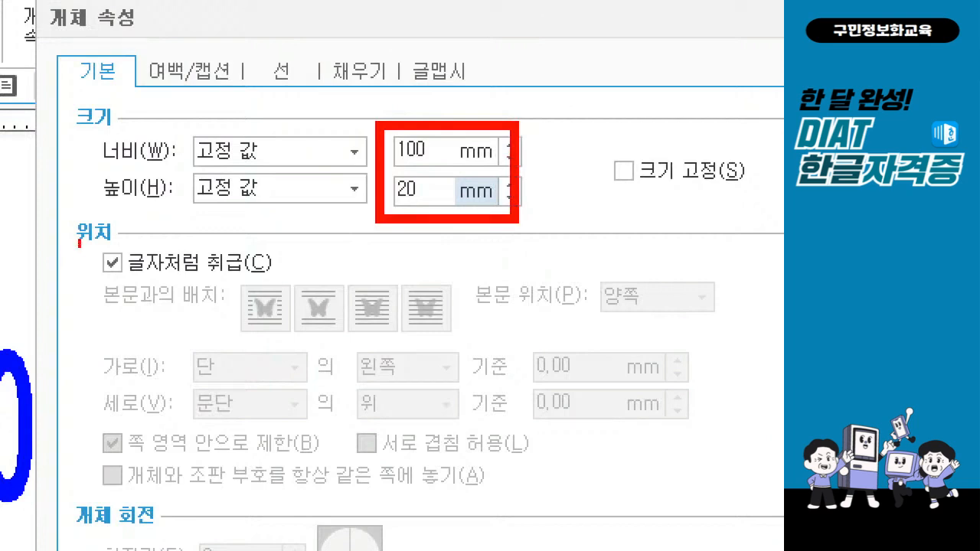
drag(75, 241, 344, 297)
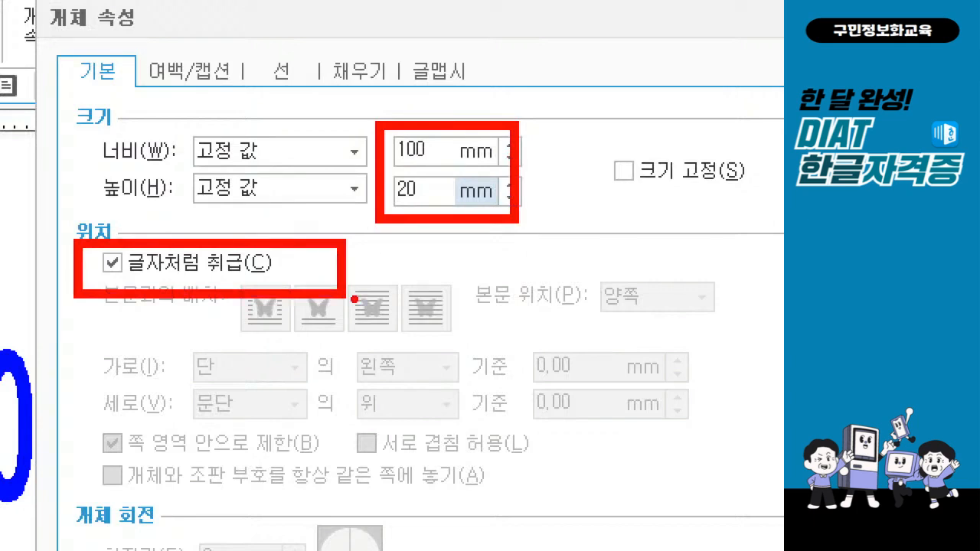
drag(605, 196, 648, 196)
drag(327, 44, 396, 7)
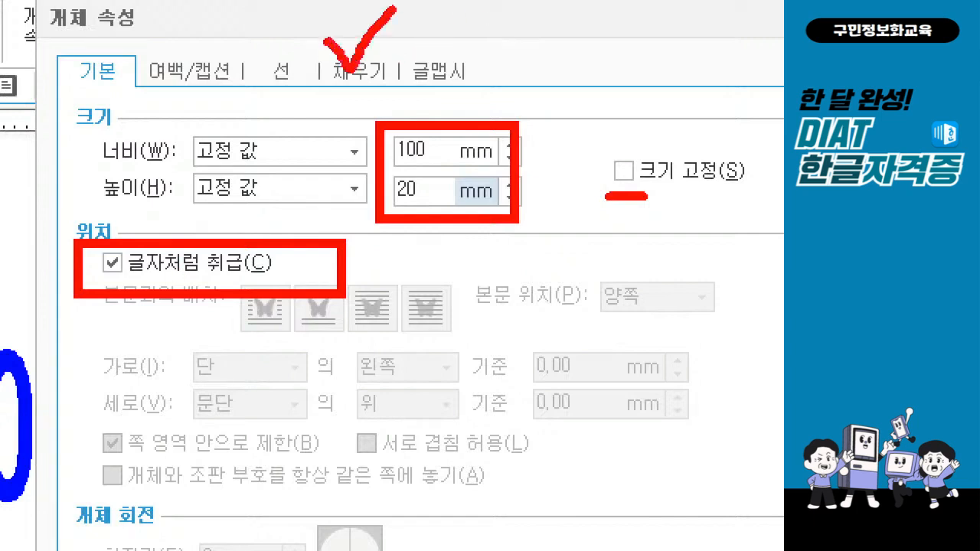
drag(332, 91, 367, 94)
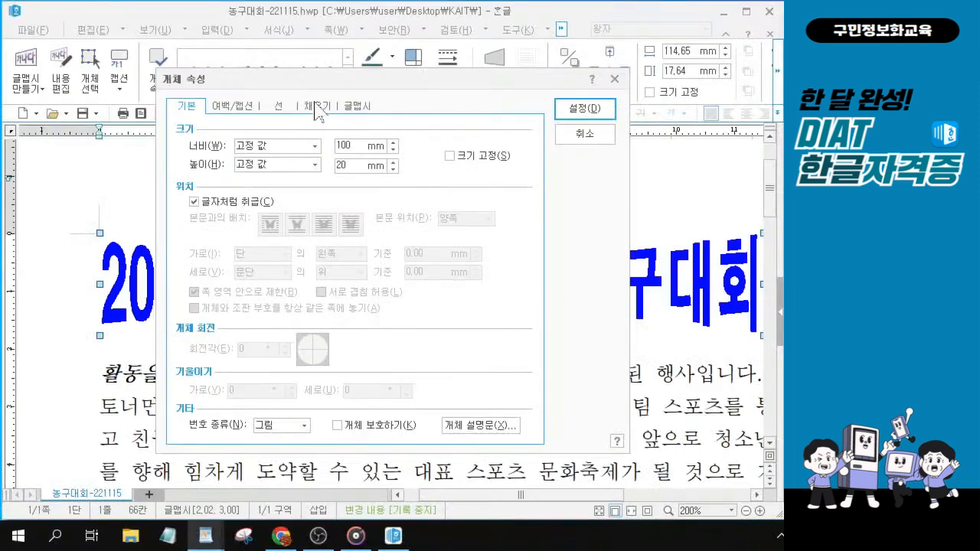
Step: Set the solid fill's face colour of the 글맵시 title to 진달래색 from the basic colour theme
click(359, 83)
key(ctrl)
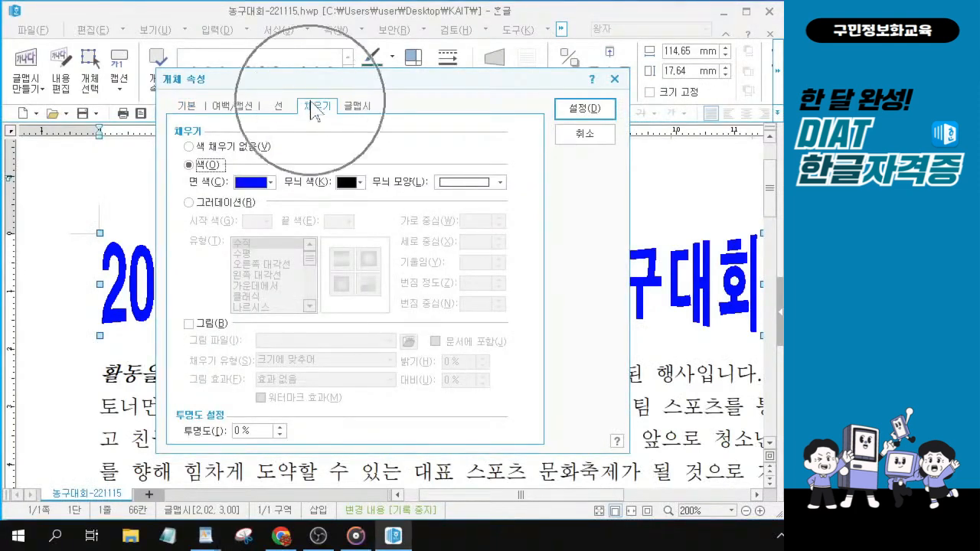
click(271, 184)
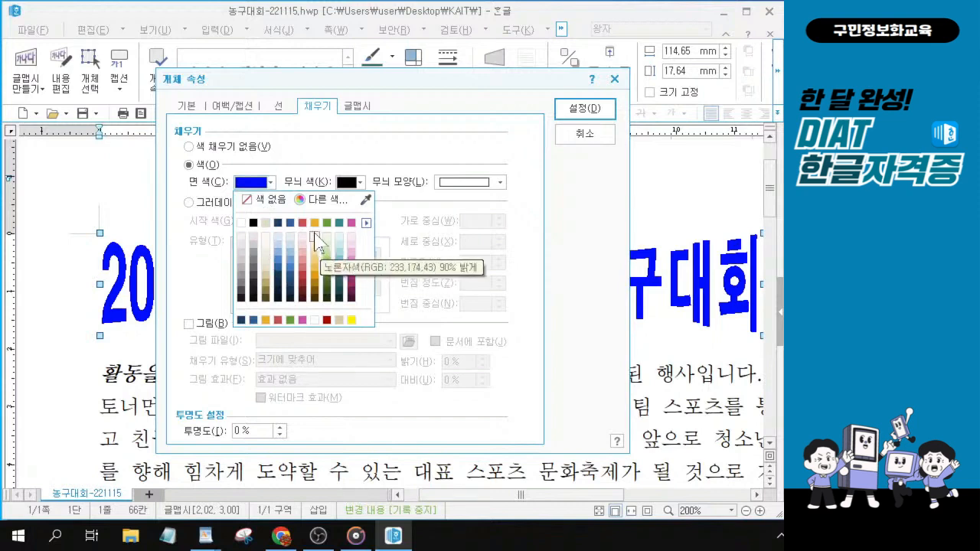
click(366, 223)
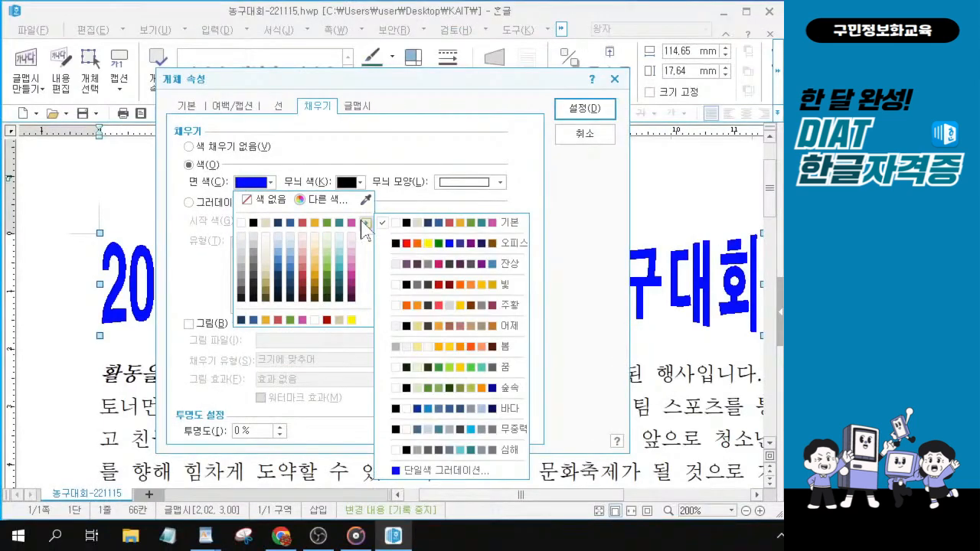
click(363, 223)
click(362, 223)
click(363, 226)
click(363, 226)
click(364, 224)
click(364, 225)
click(364, 225)
click(363, 225)
click(445, 229)
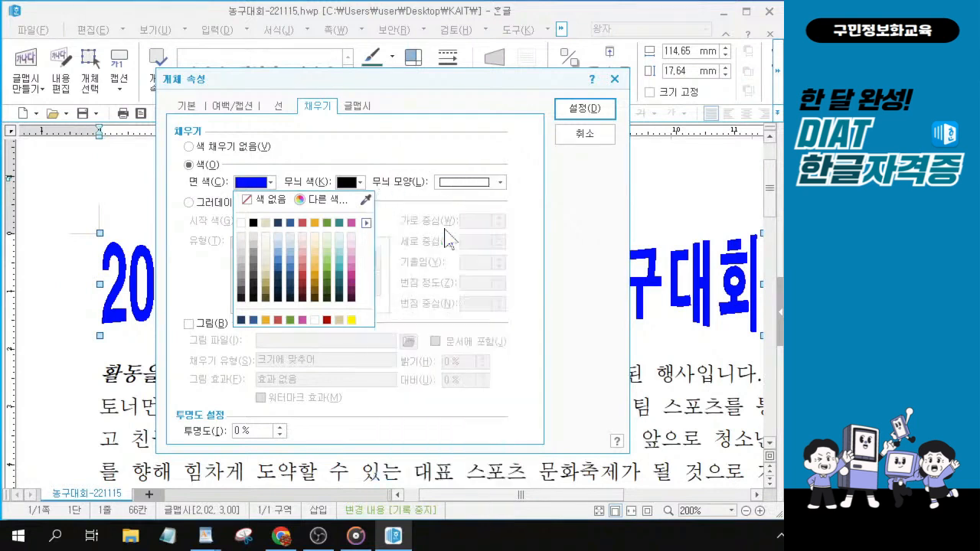
click(351, 223)
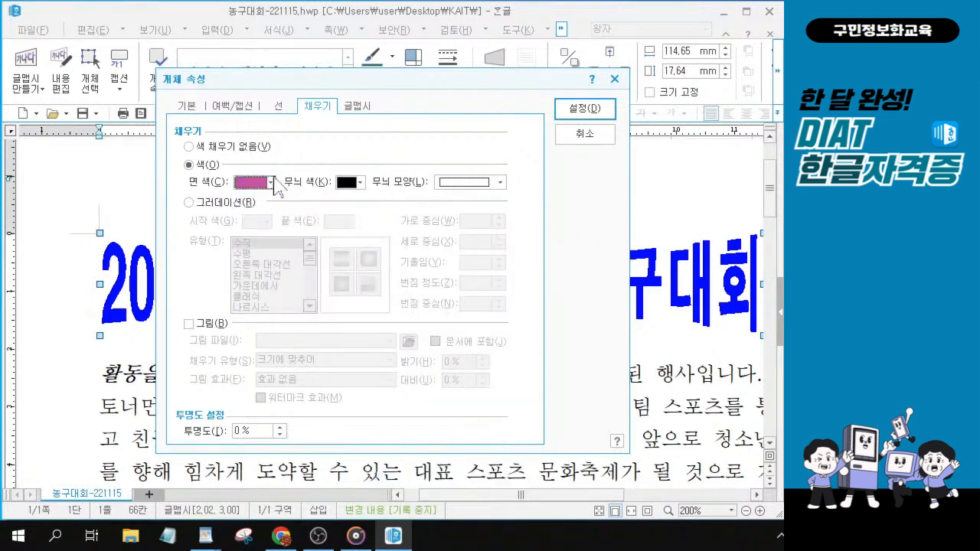
Step: Pick 진달래색 (RGB: 202,86,167) once more as the face colour and apply the title's object properties
click(271, 182)
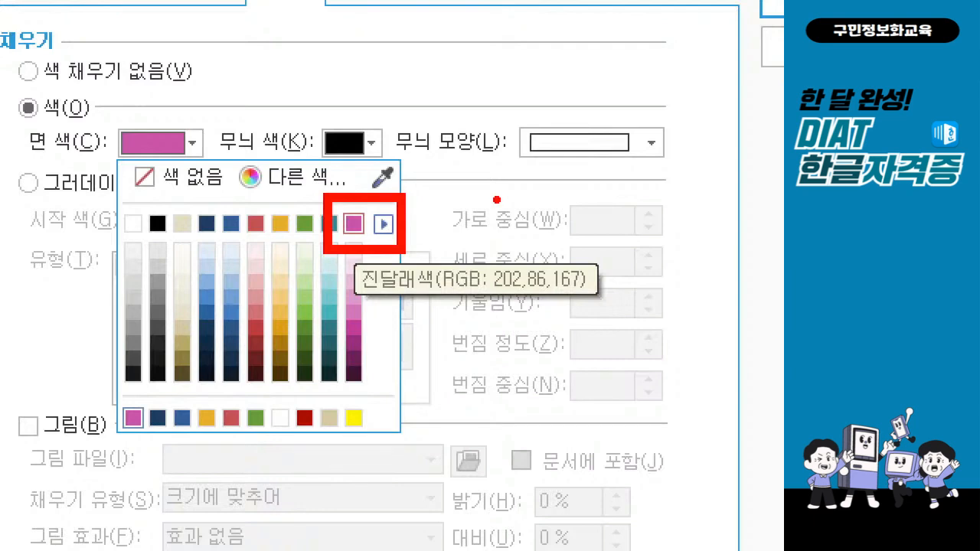
click(353, 222)
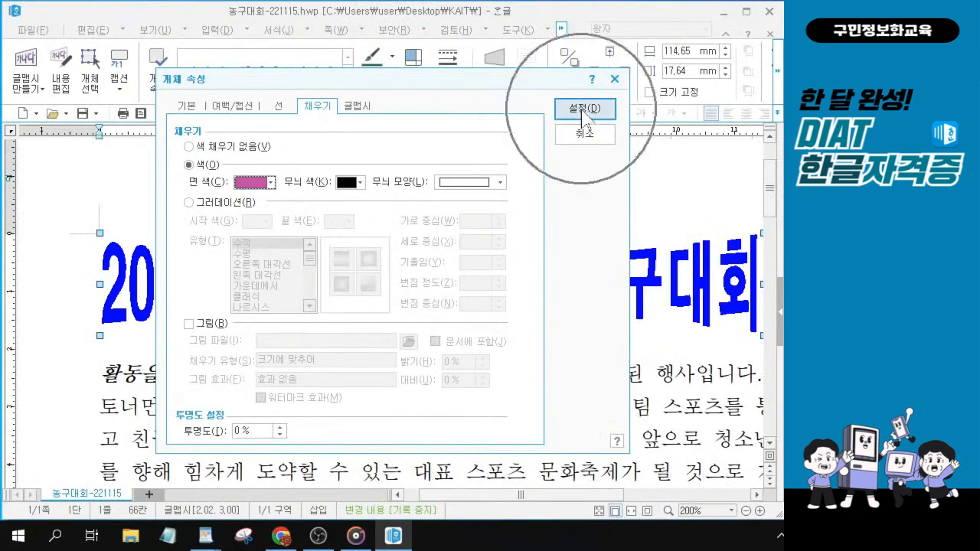
click(583, 115)
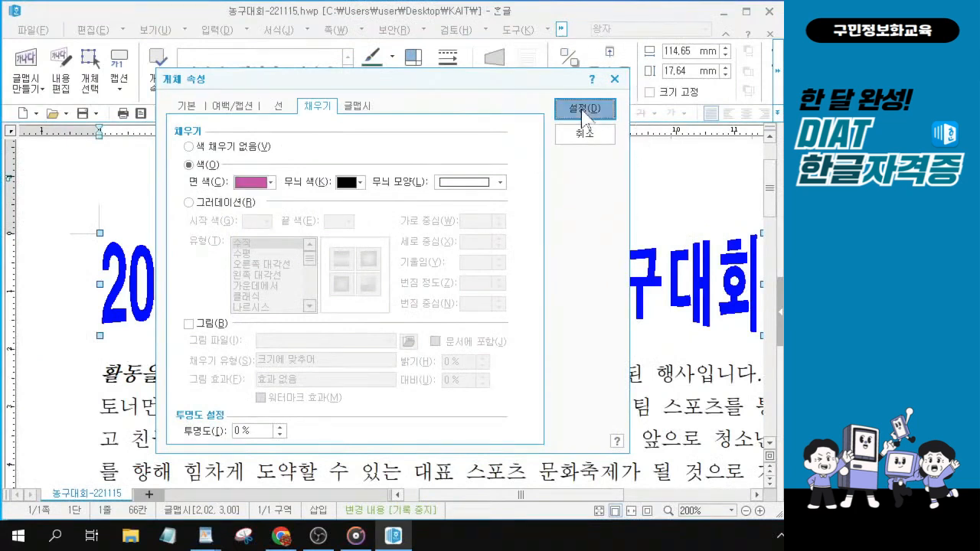
click(583, 115)
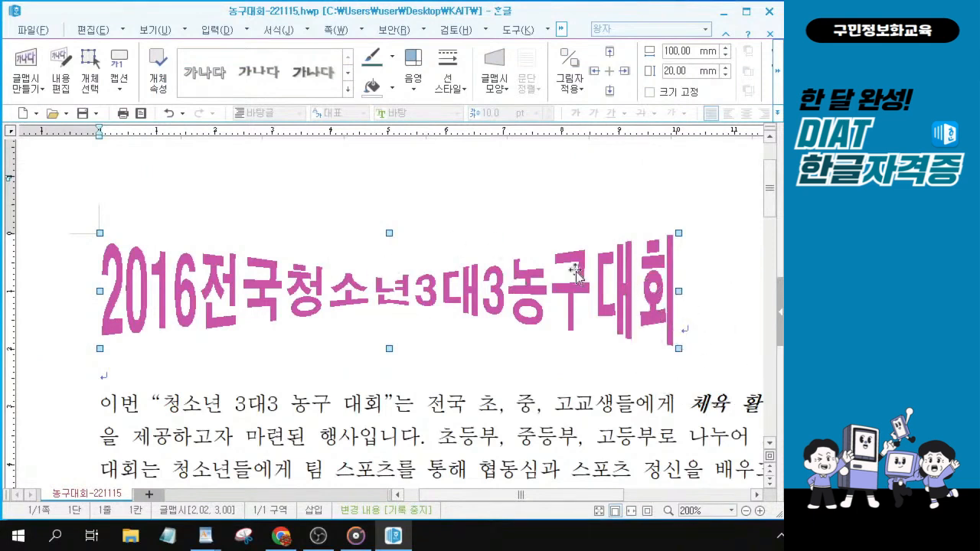
Step: Place the cursor after the 글맵시 title and centre-align its paragraph
click(699, 321)
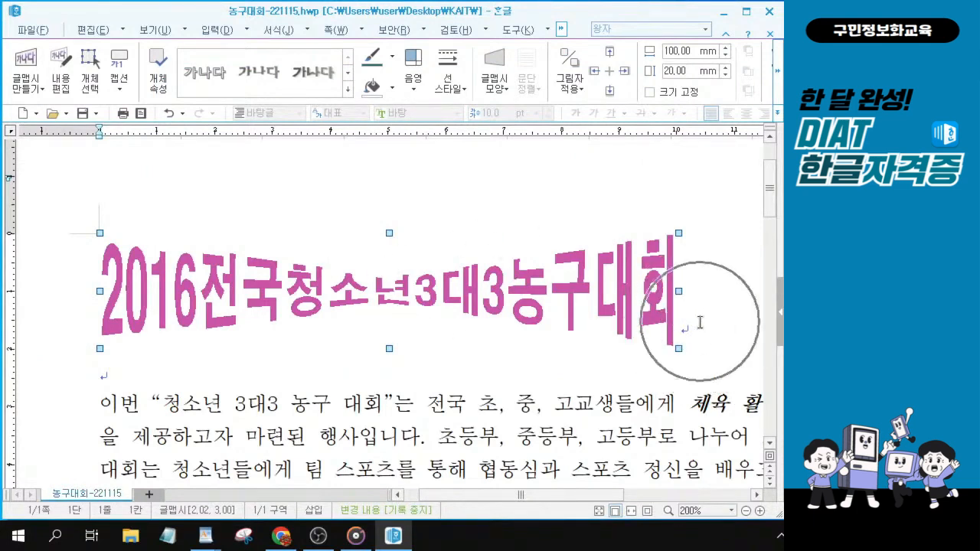
key(ctrl)
key(ctrl)
key(ctrl)
key(ctrl)
key(ctrl)
key(ctrl)
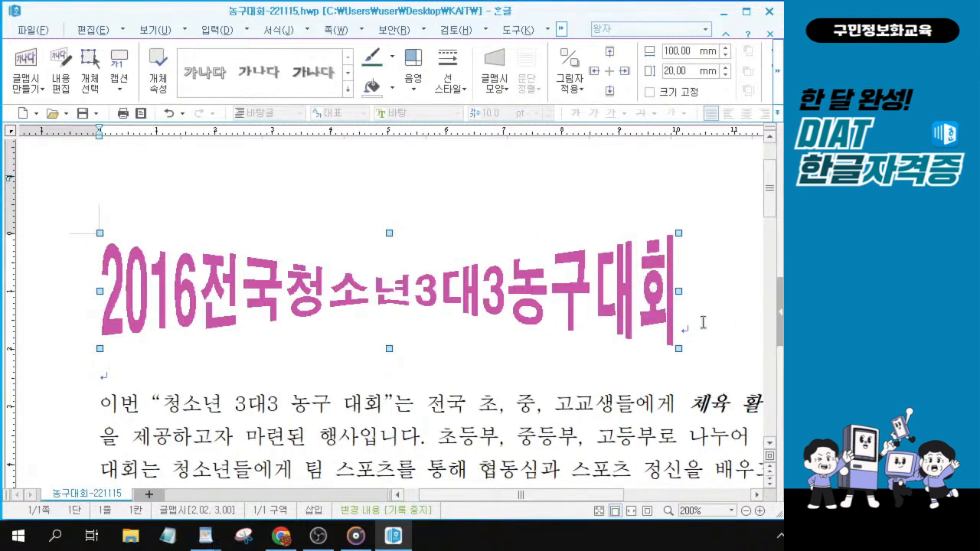
click(703, 322)
key(ctrl)
key(ctrl)
key(ctrl)
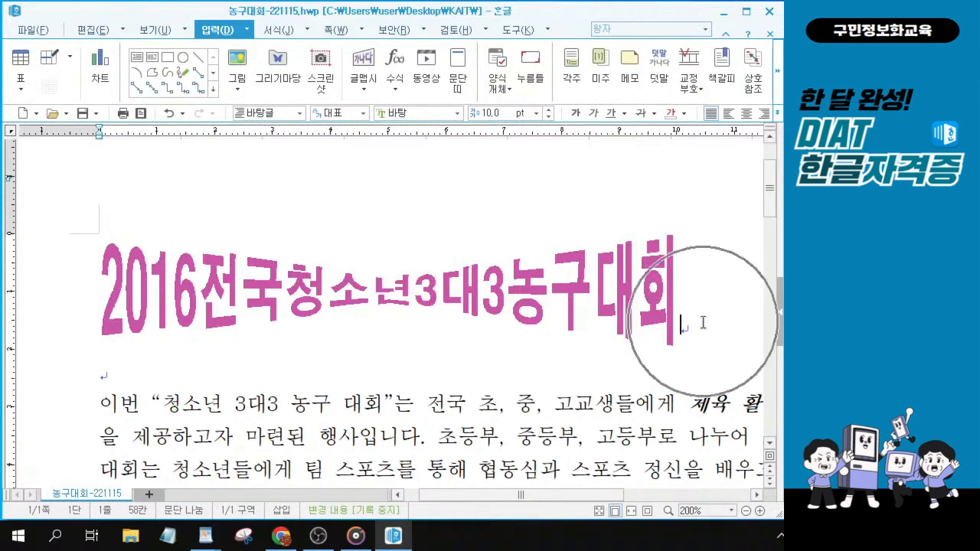
key(ctrl)
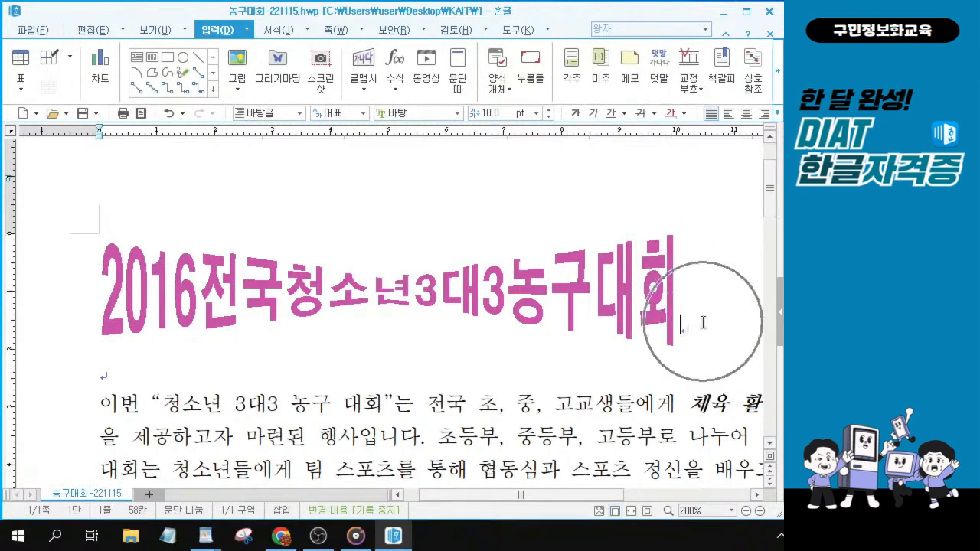
key(alt+Tab)
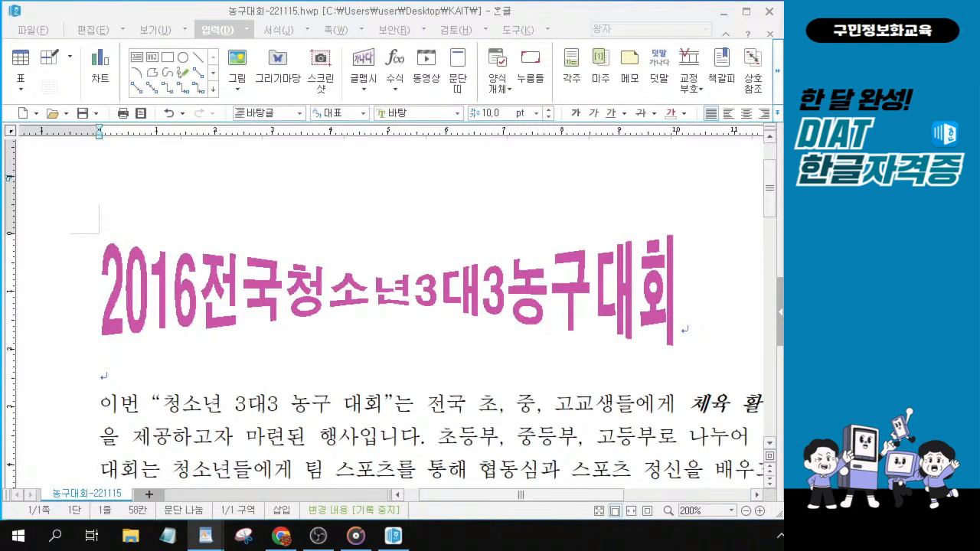
click(746, 115)
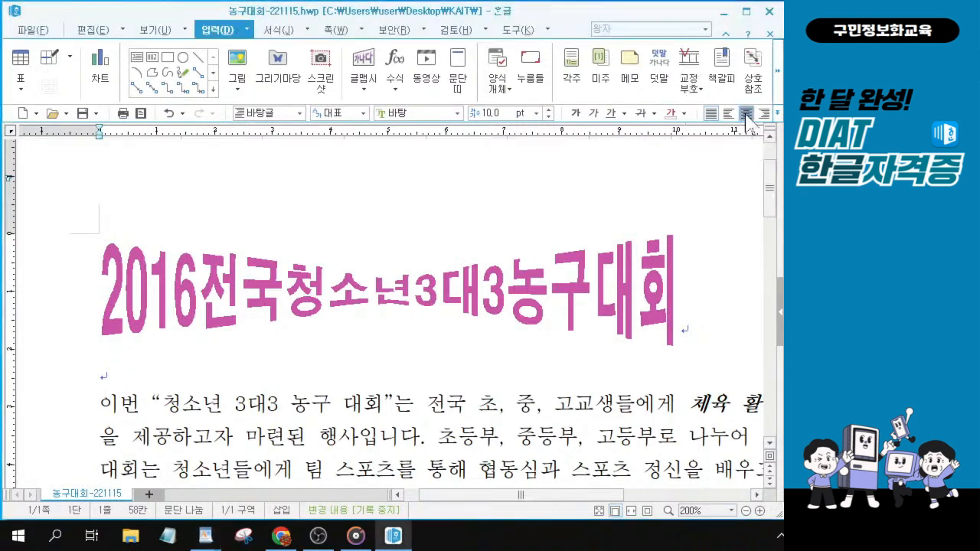
click(747, 115)
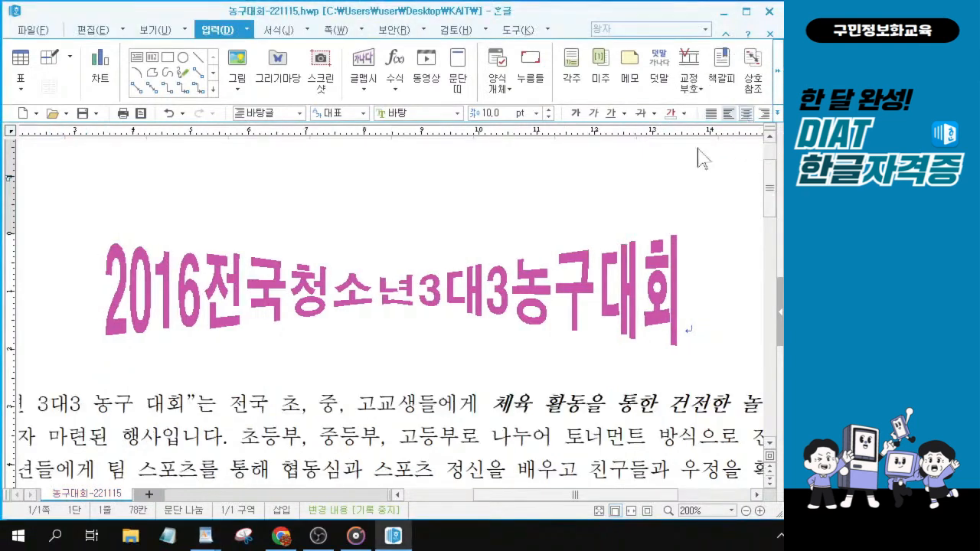
scroll(570, 322, down, 6)
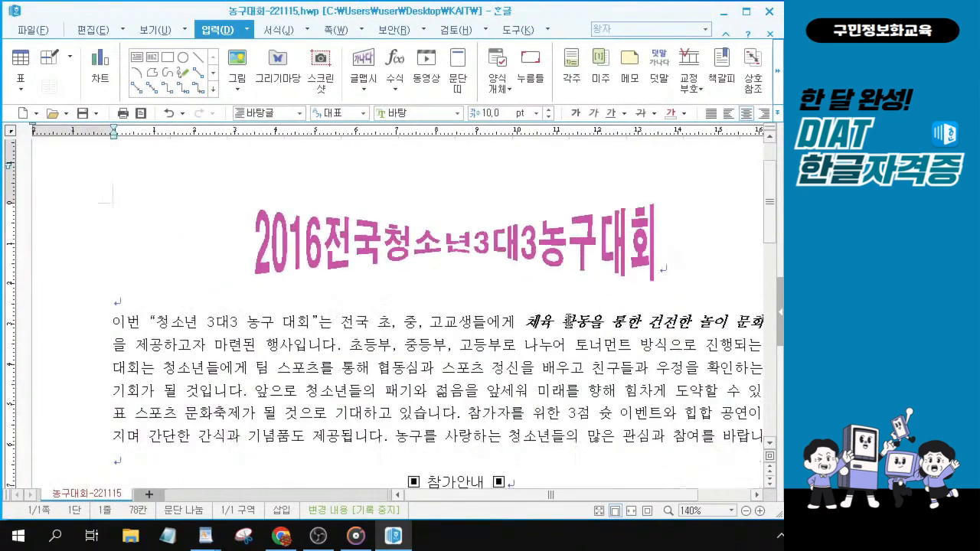
scroll(570, 321, down, 4)
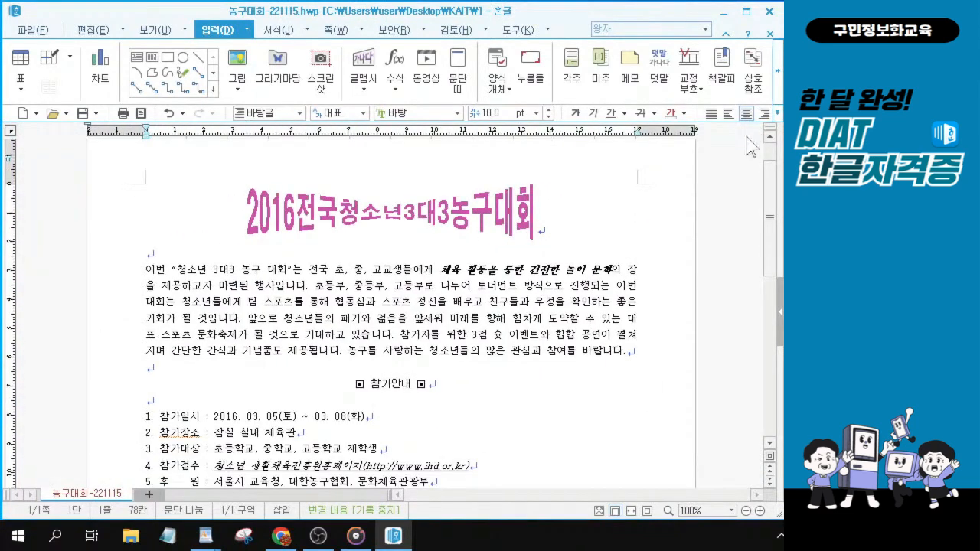
click(746, 114)
Step: Create a page header (머리말) for both pages (양 쪽) with the 없음 template
key(alt+Tab)
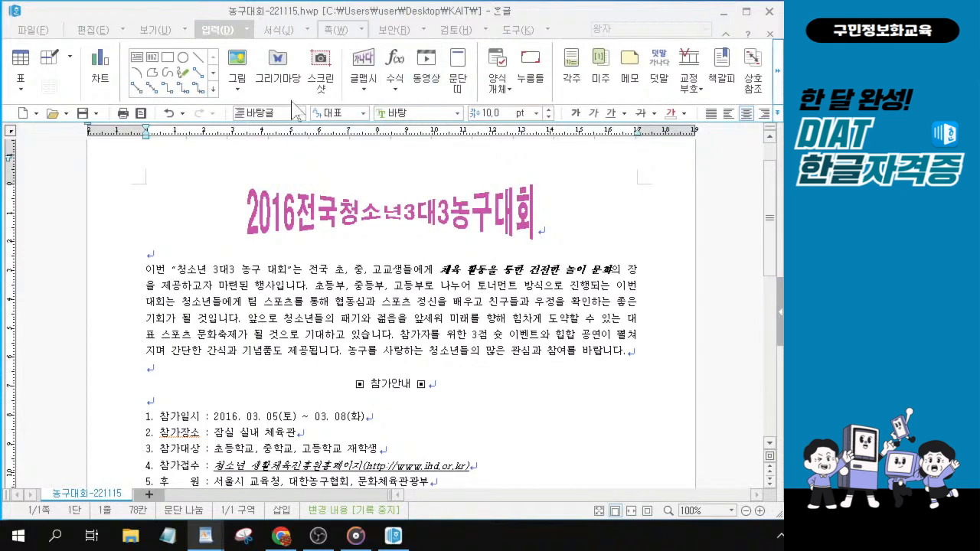
click(333, 31)
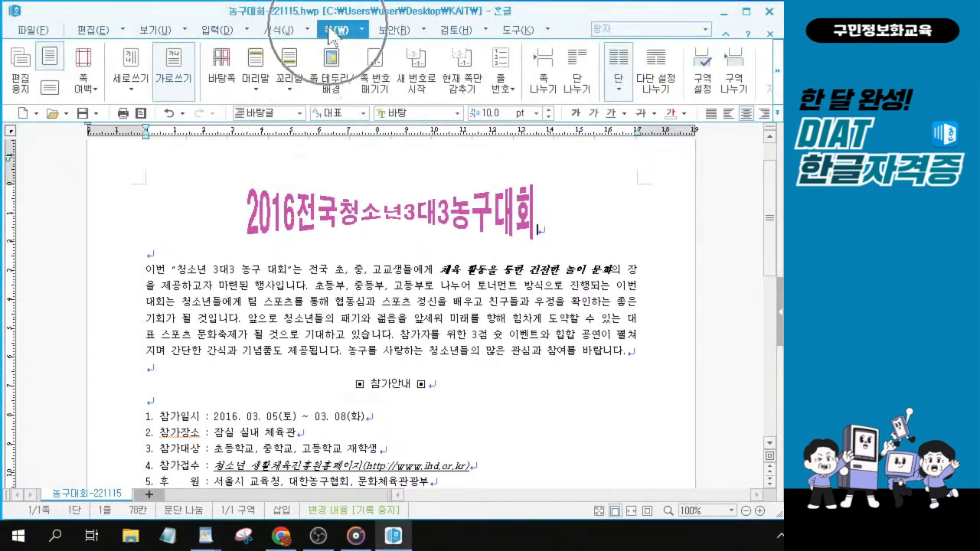
key(ctrl)
key(ctrl)
key(ctrl)
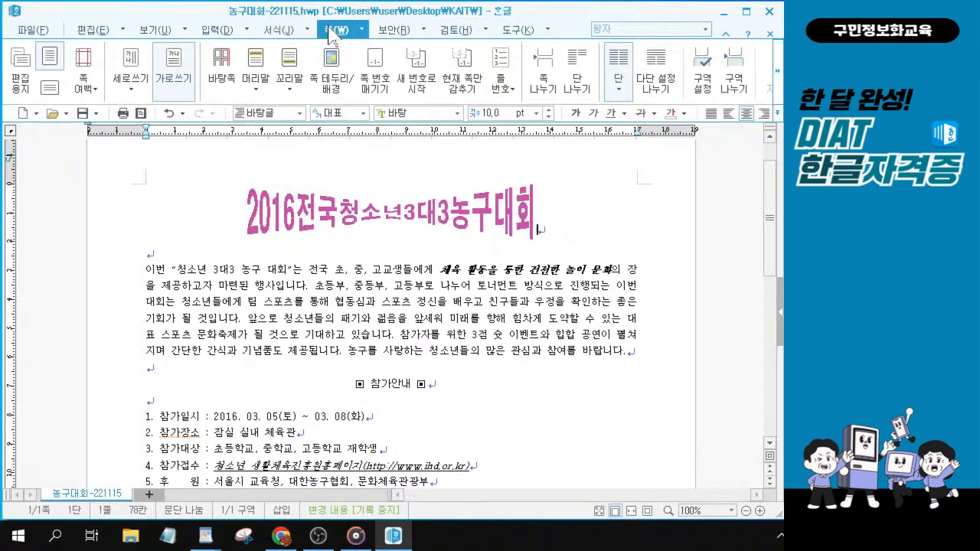
click(258, 94)
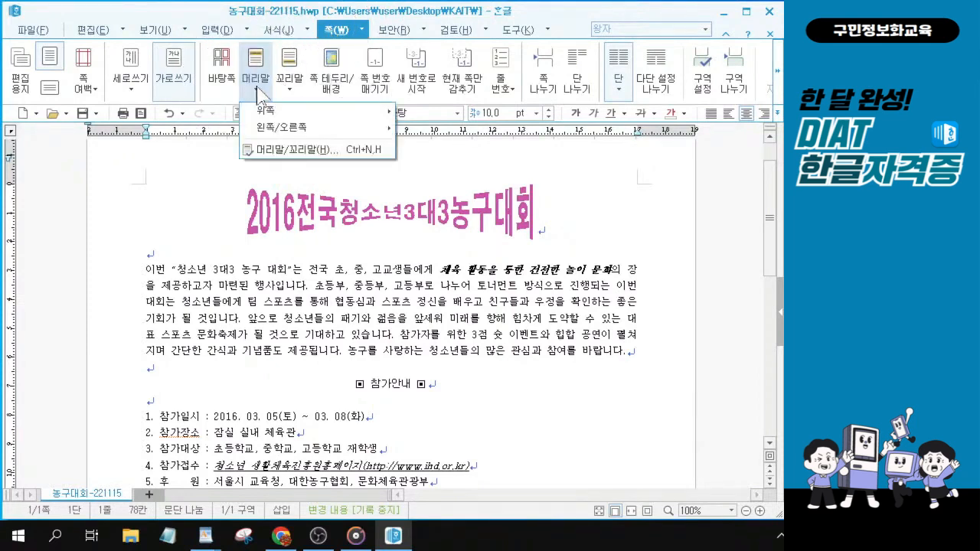
click(281, 153)
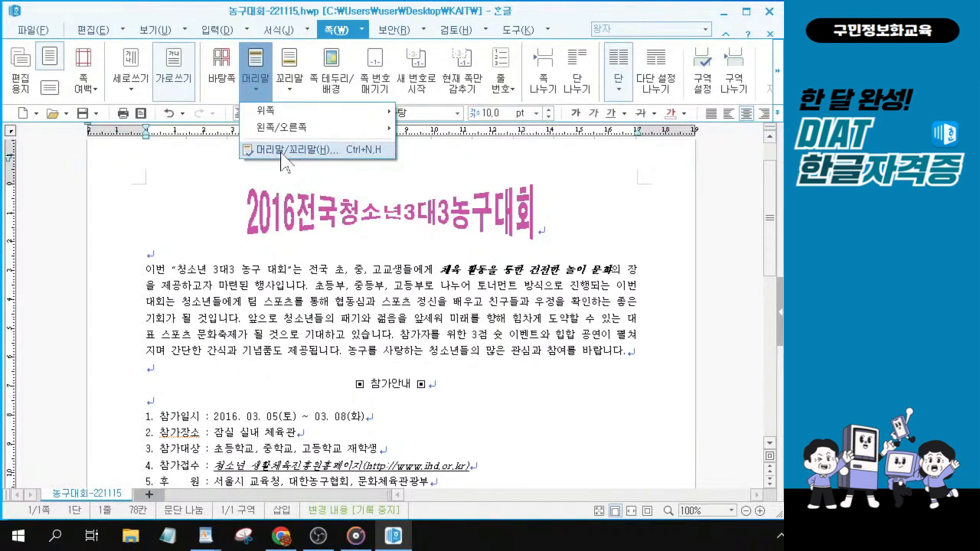
click(282, 151)
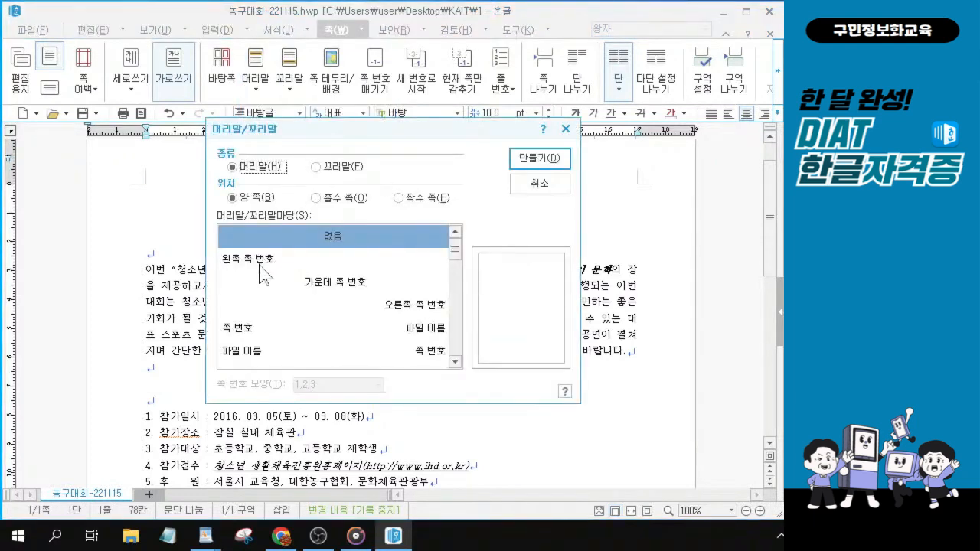
click(276, 233)
click(263, 197)
click(267, 230)
click(534, 161)
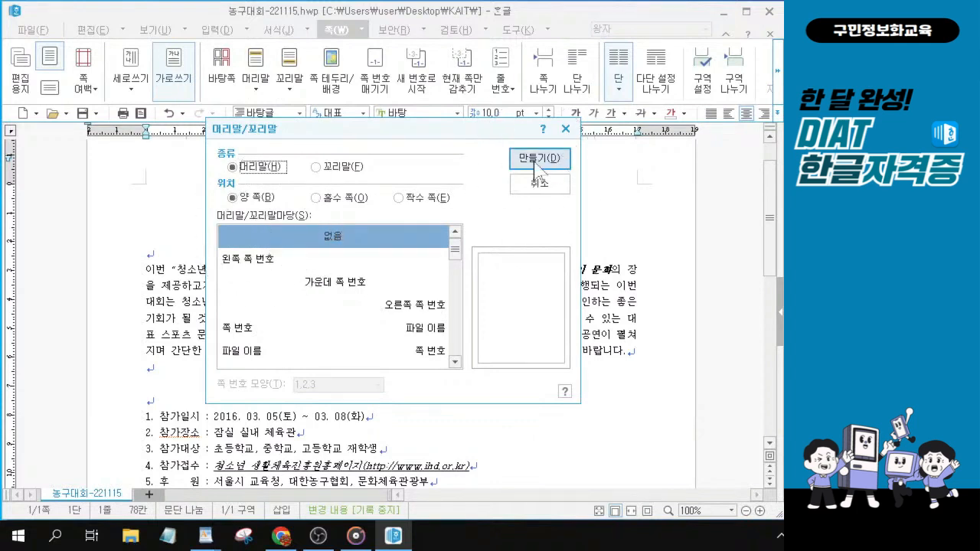
click(534, 162)
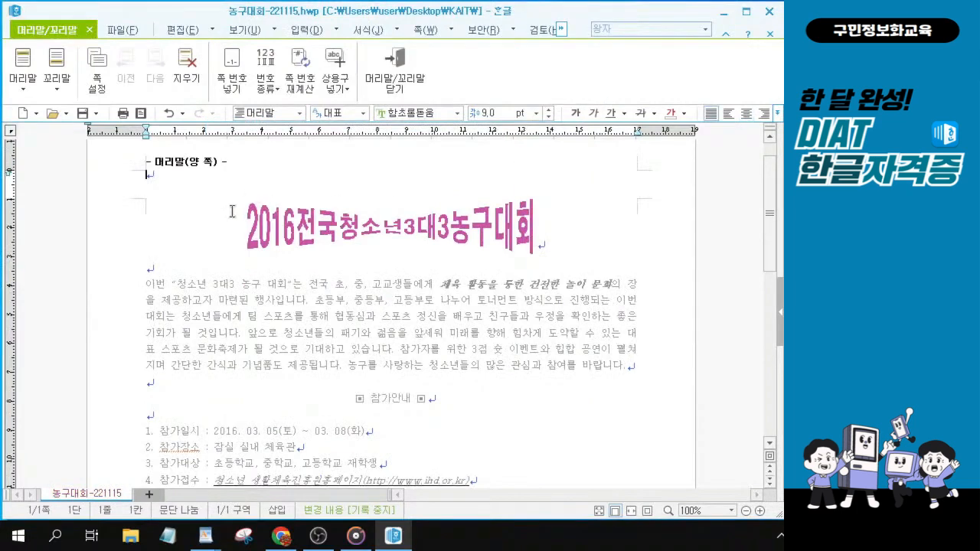
Step: Enter the text DIAT in the header
ctrl+scroll(205, 196, up, 6)
ctrl+scroll(202, 193, up, 3)
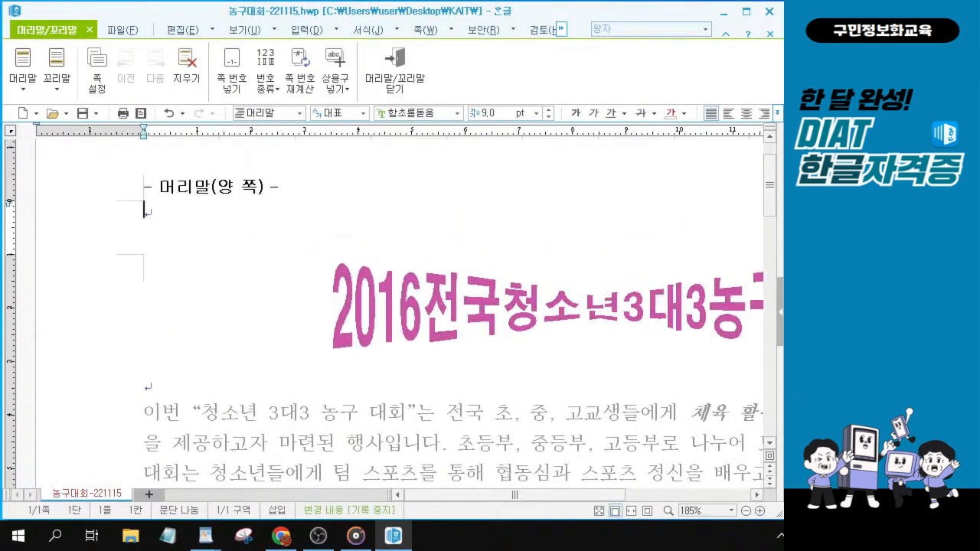
key(alt+Tab)
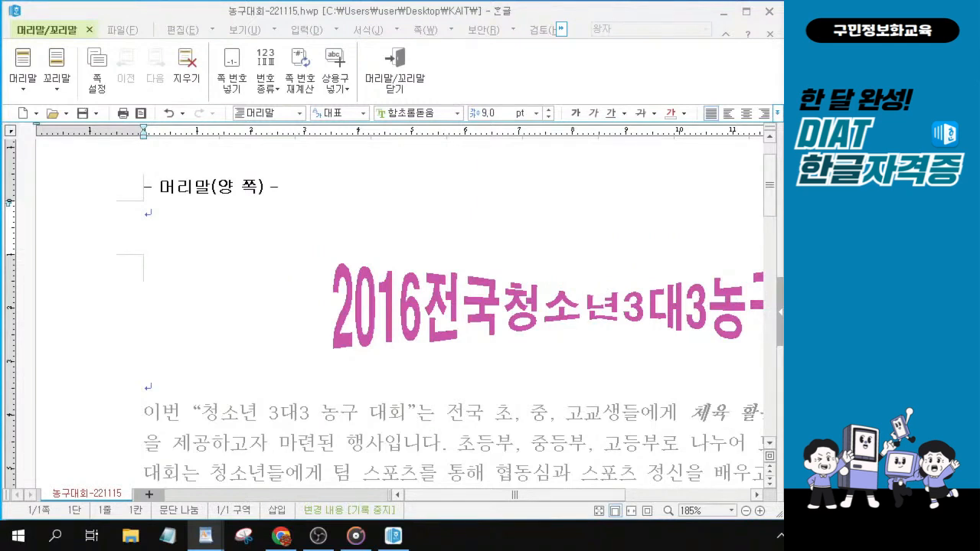
click(152, 214)
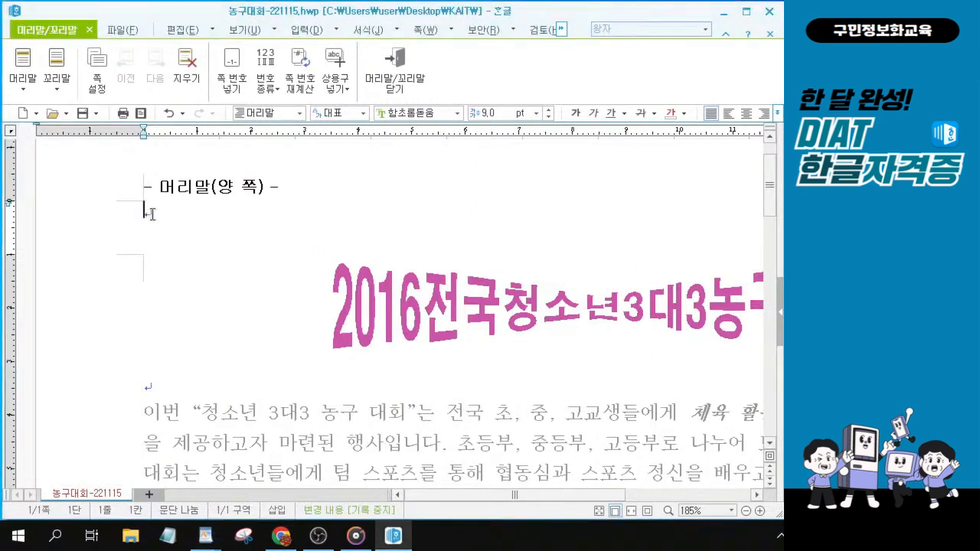
text(DIAT)
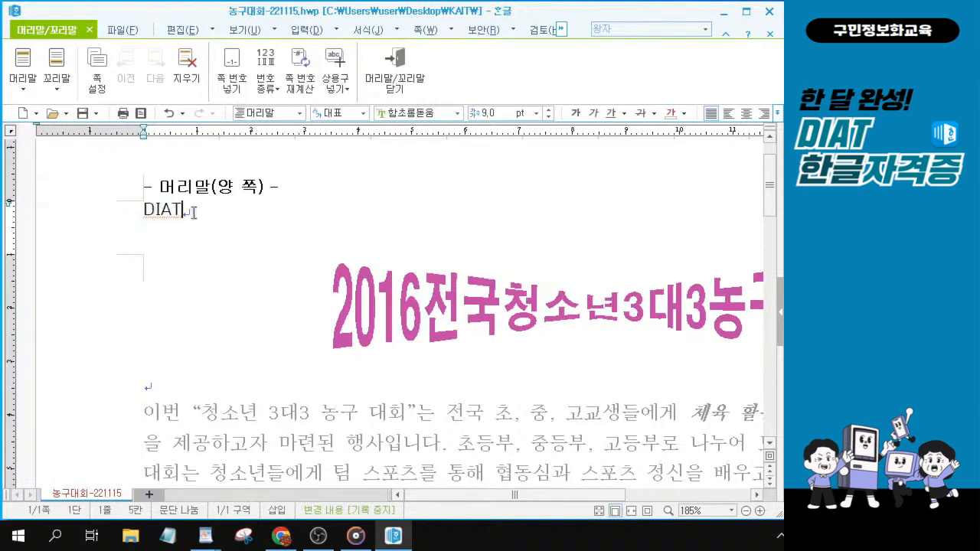
Step: Select the DIAT text in the header and set its font to 궁서
drag(194, 213, 127, 206)
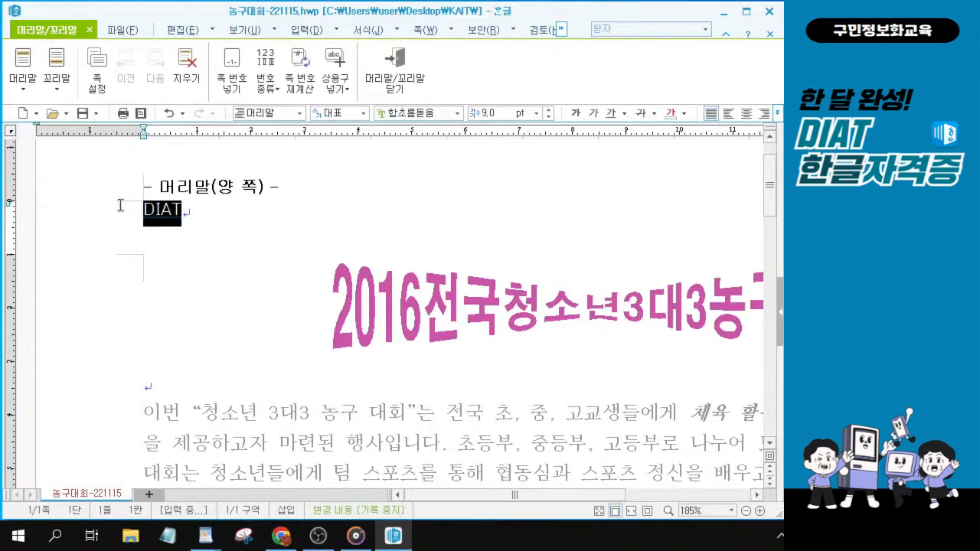
click(204, 219)
drag(205, 219, 107, 201)
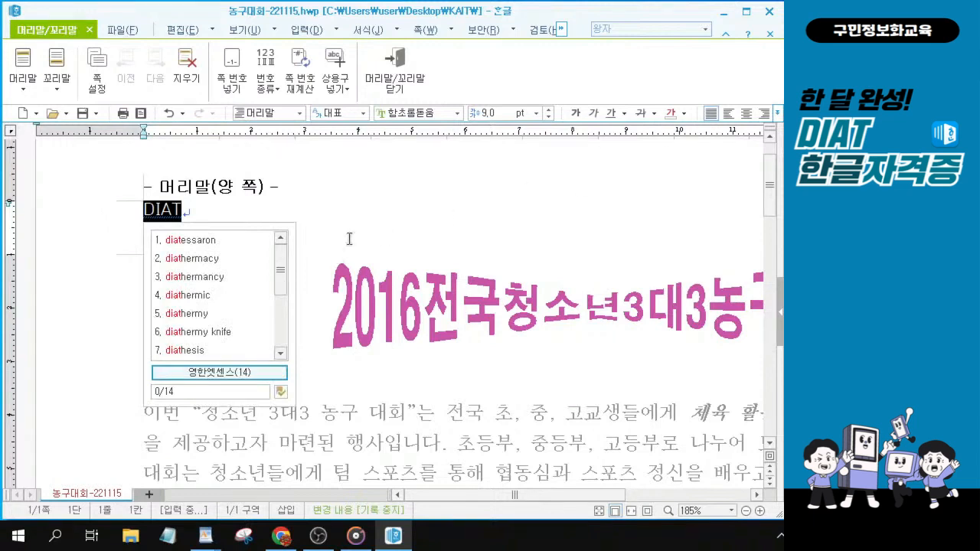
click(221, 212)
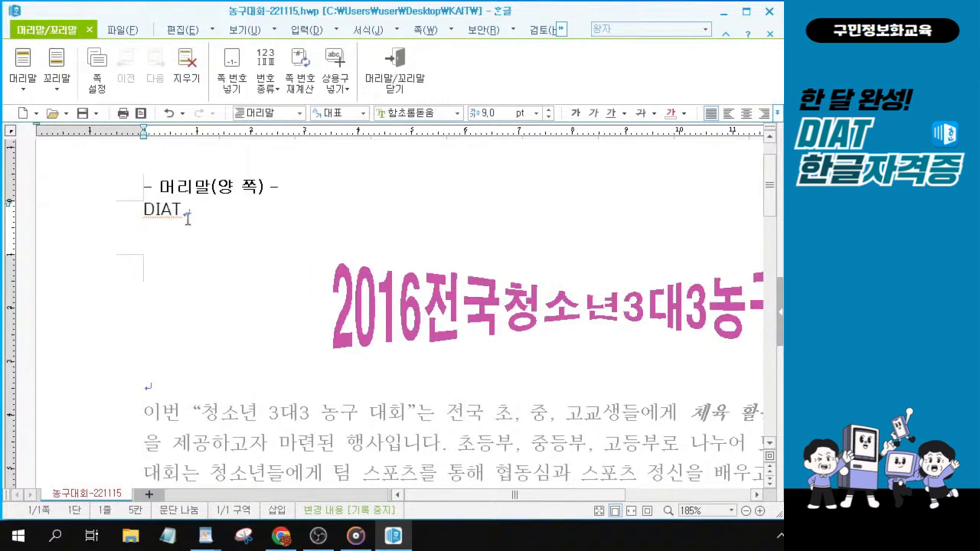
drag(189, 208, 133, 205)
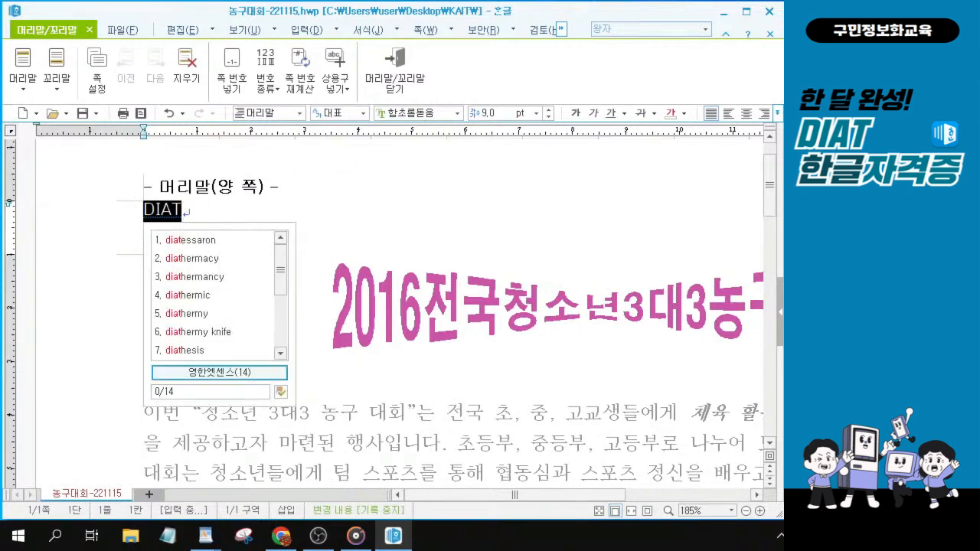
click(425, 114)
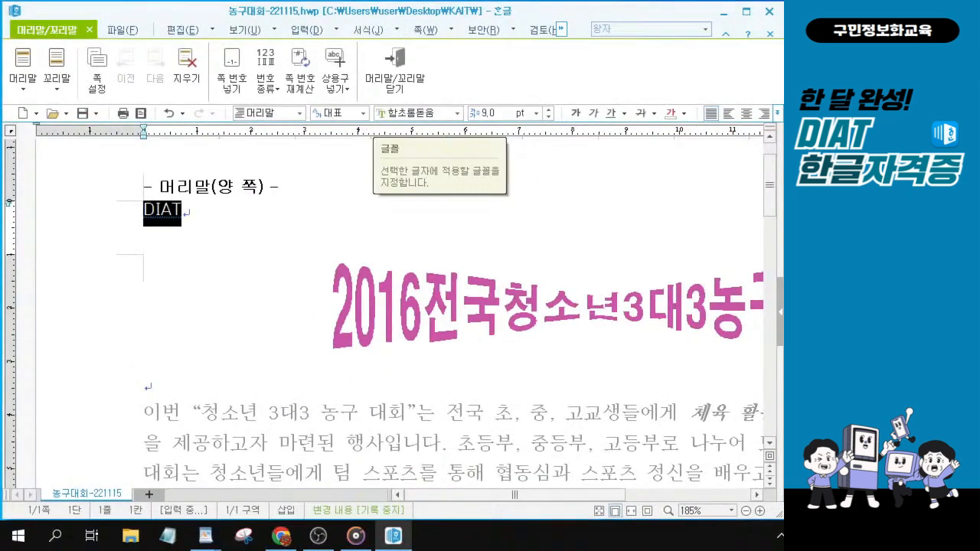
click(417, 114)
text(rndtj)
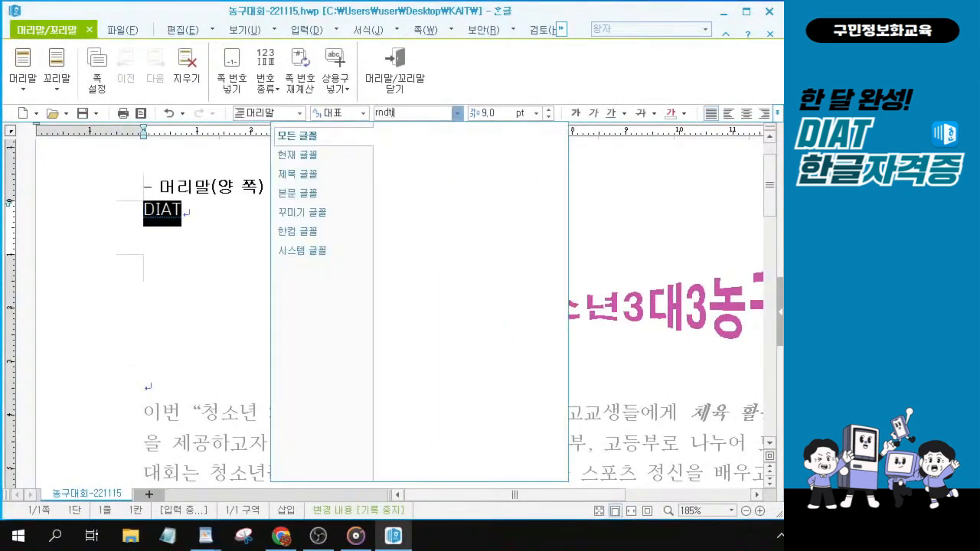
key(BackSpace)
key(BackSpace)
key(BackSpace)
key(BackSpace)
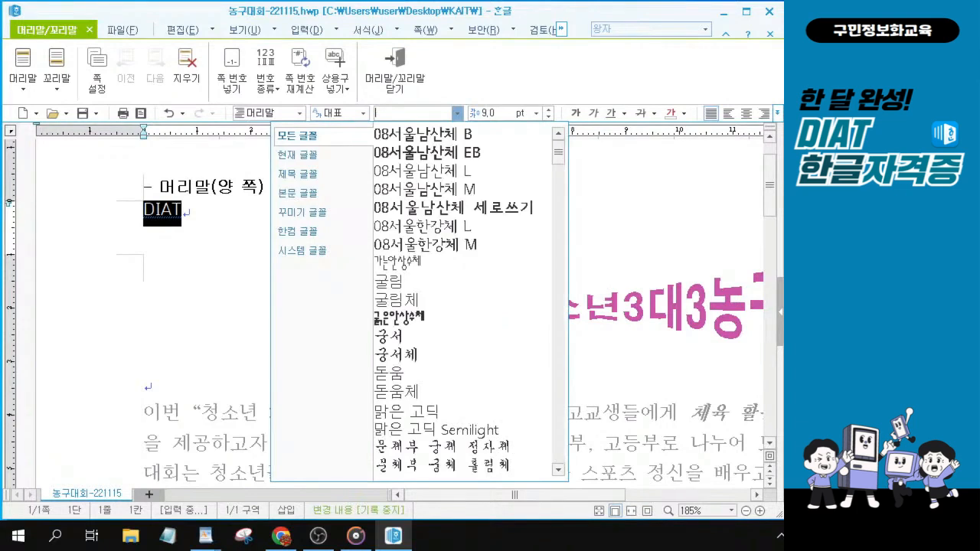
text(궁서)
key(Return)
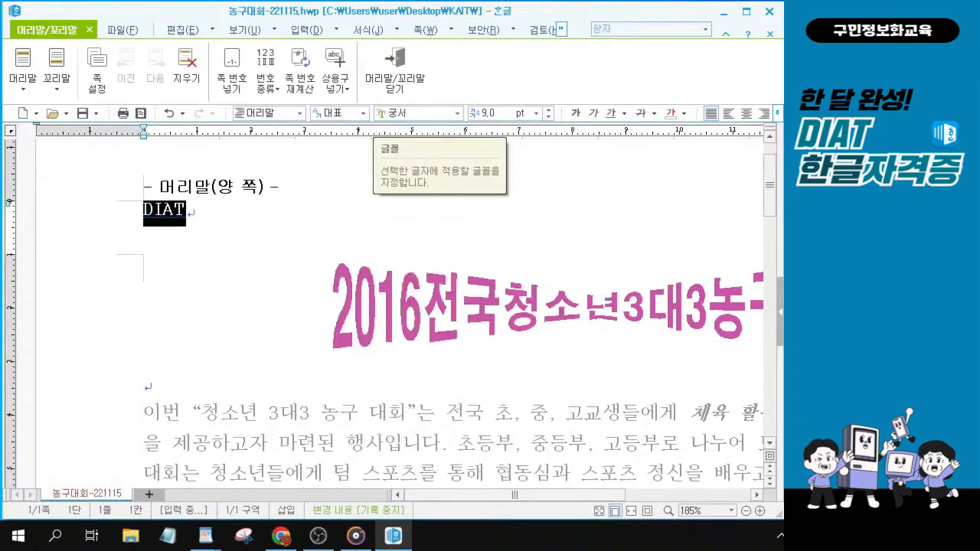
Step: Right-align the header text and leave header editing to return to the document body
click(765, 113)
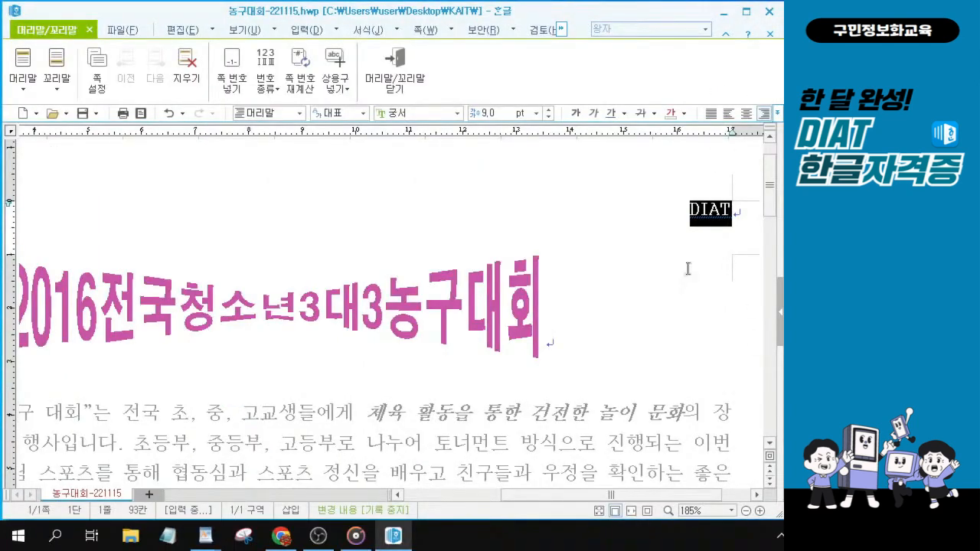
click(394, 66)
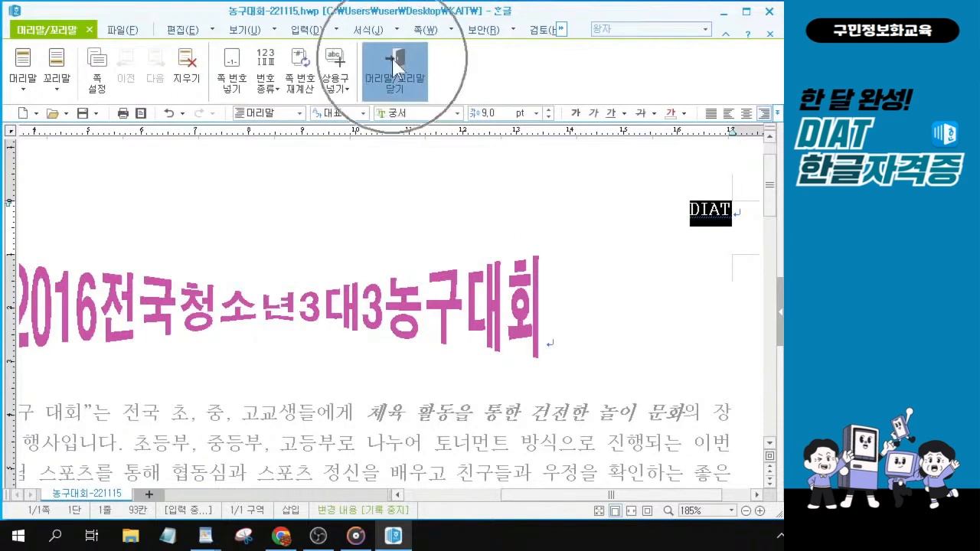
click(393, 66)
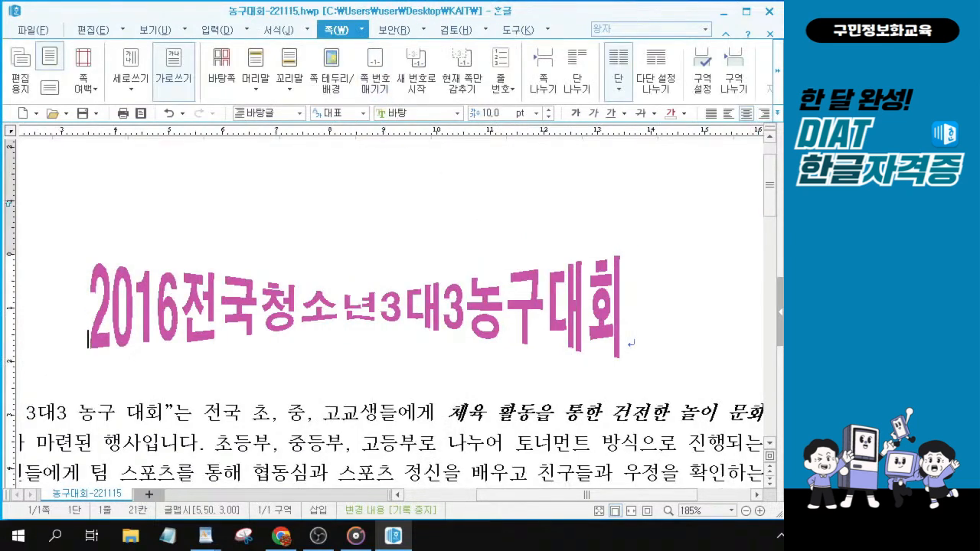
Step: Open the page numbering (쪽 번호 매기기) settings
key(alt+Tab)
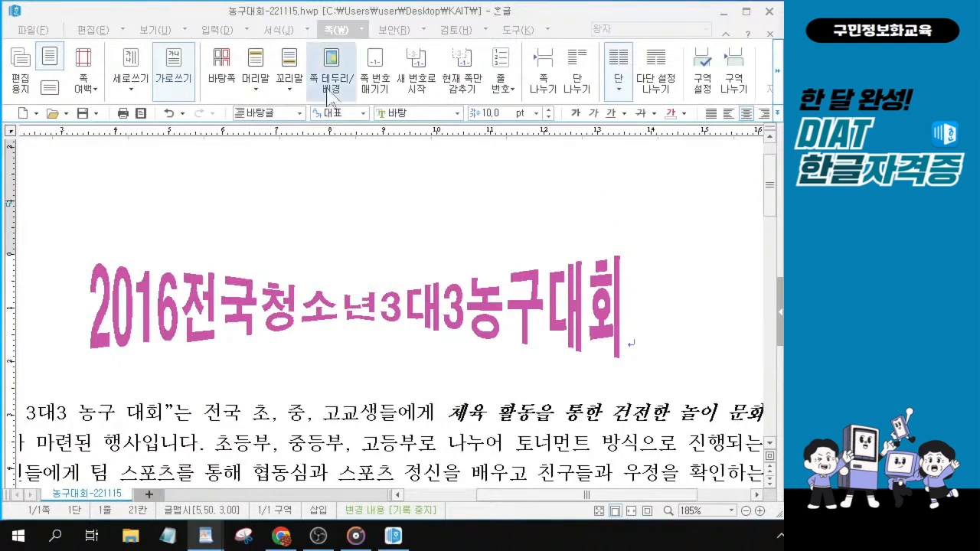
click(339, 34)
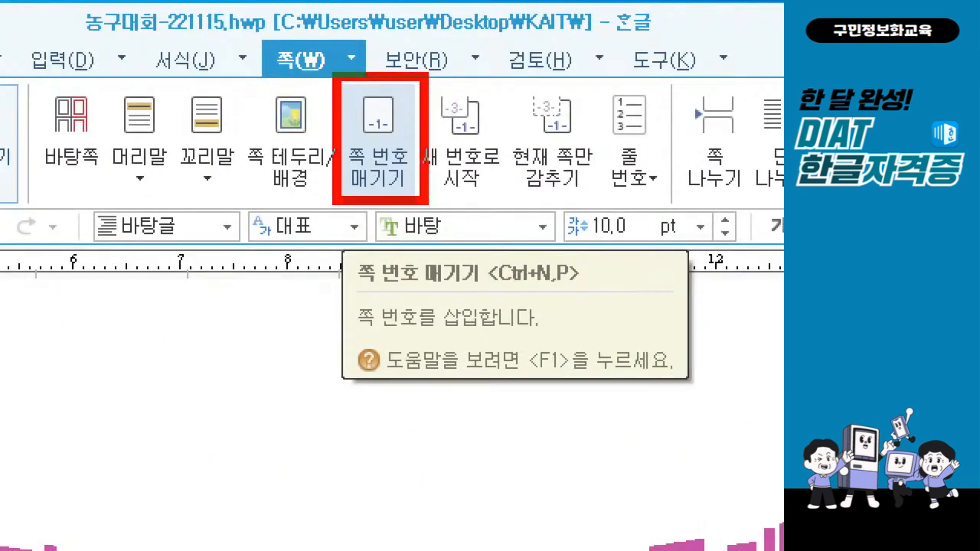
mouse_move(360, 101)
mouse_down()
mouse_move(373, 127)
mouse_move(401, 78)
mouse_up()
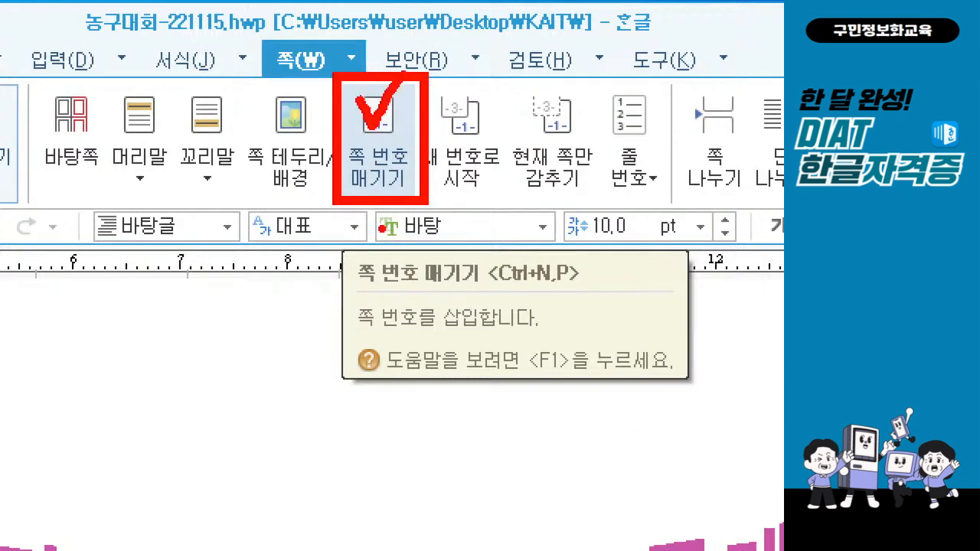
key(Escape)
key(ctrl)
click(381, 71)
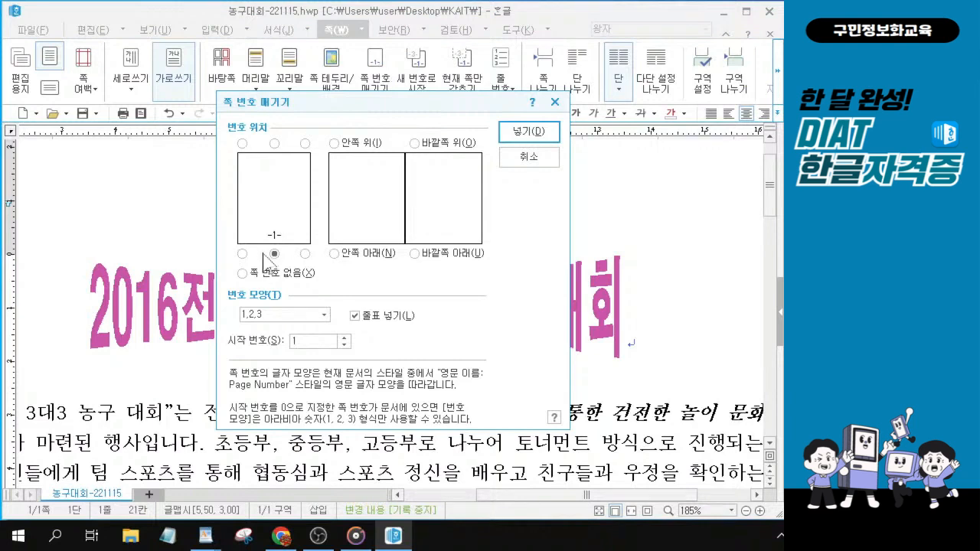
key(ctrl)
key(ctrl+2)
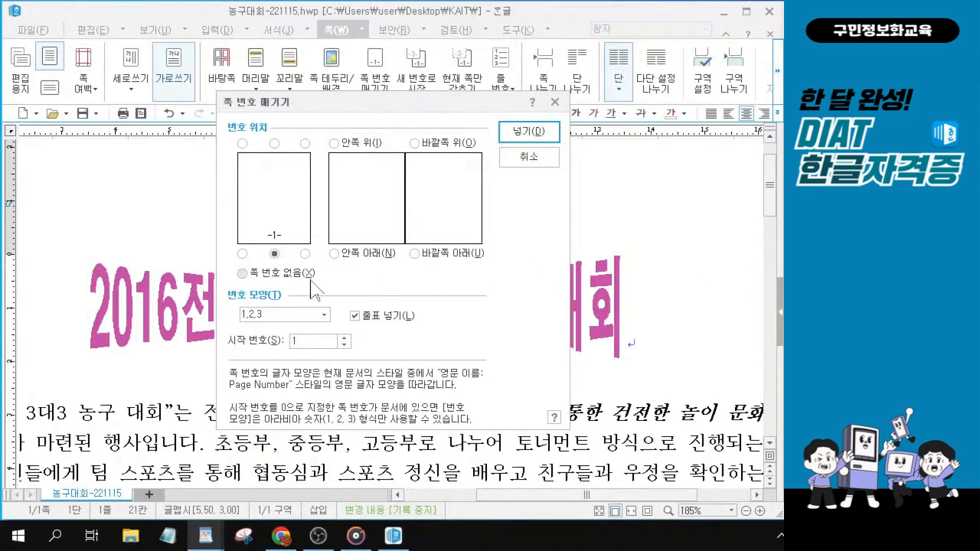
click(325, 318)
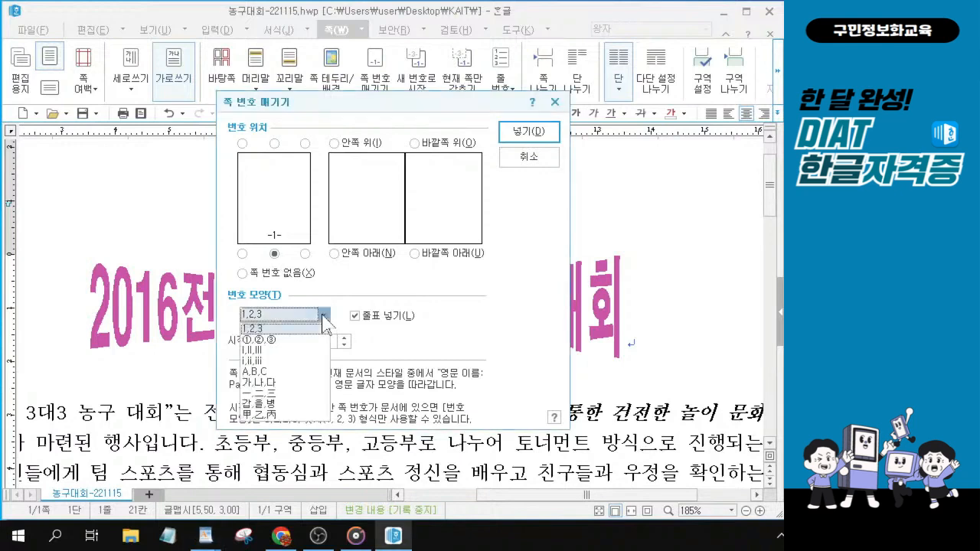
key(alt+1)
click(287, 372)
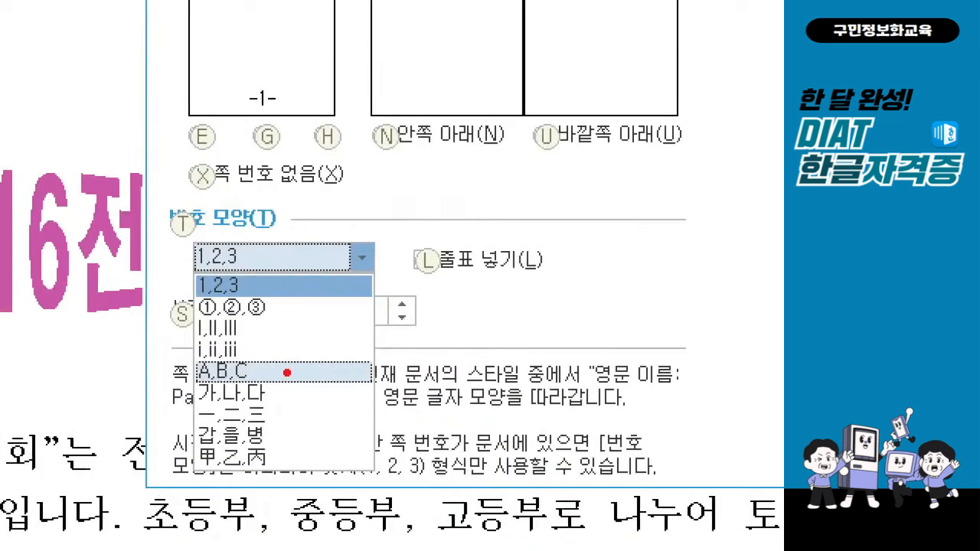
drag(339, 229, 392, 287)
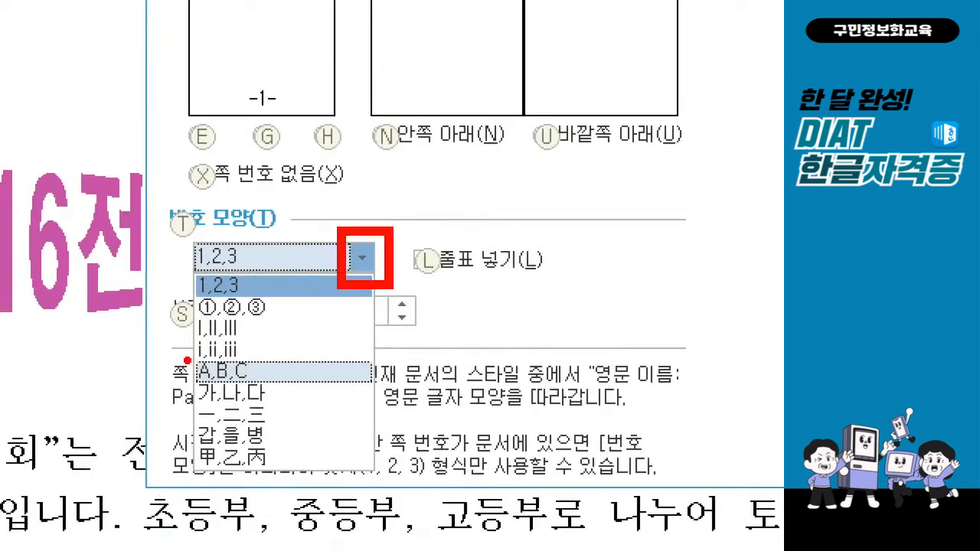
drag(184, 355, 314, 406)
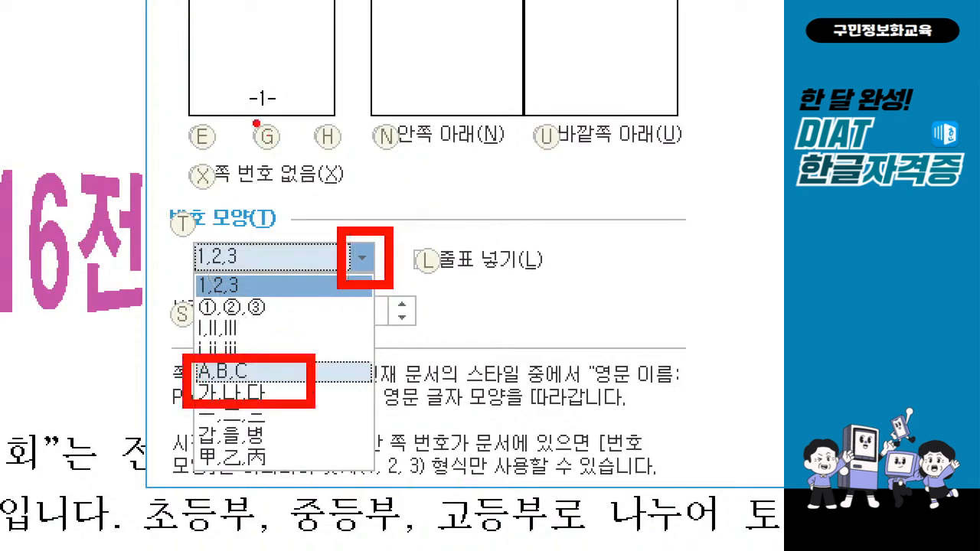
drag(255, 121, 292, 92)
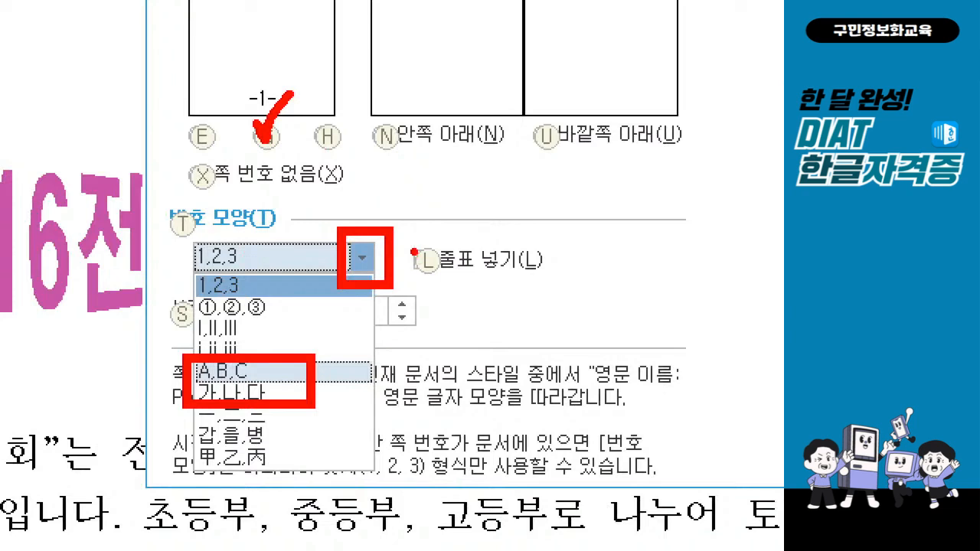
drag(413, 255, 457, 207)
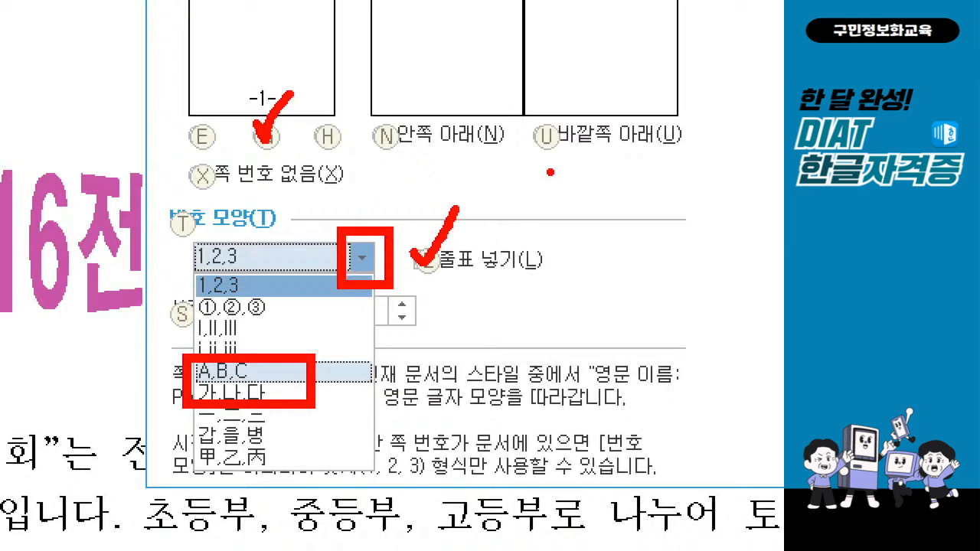
key(Escape)
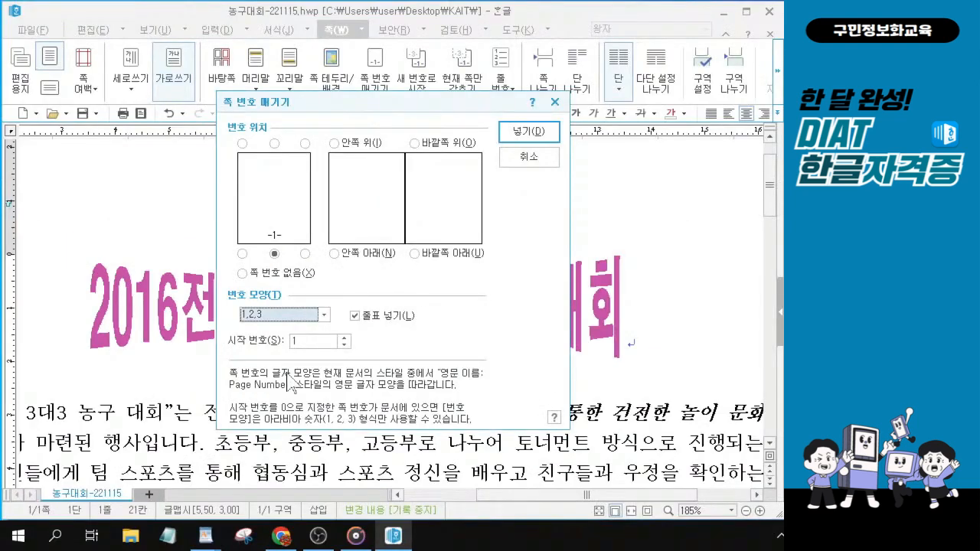
Step: Insert page numbers in the A,B,C number shape at the bottom centre of the page, with dashes (줄표 넣기)
click(324, 314)
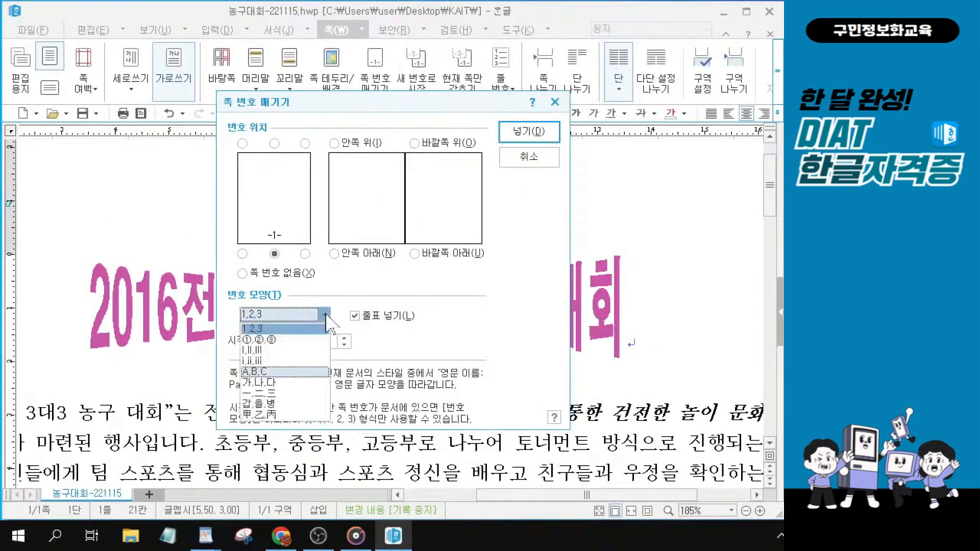
click(260, 372)
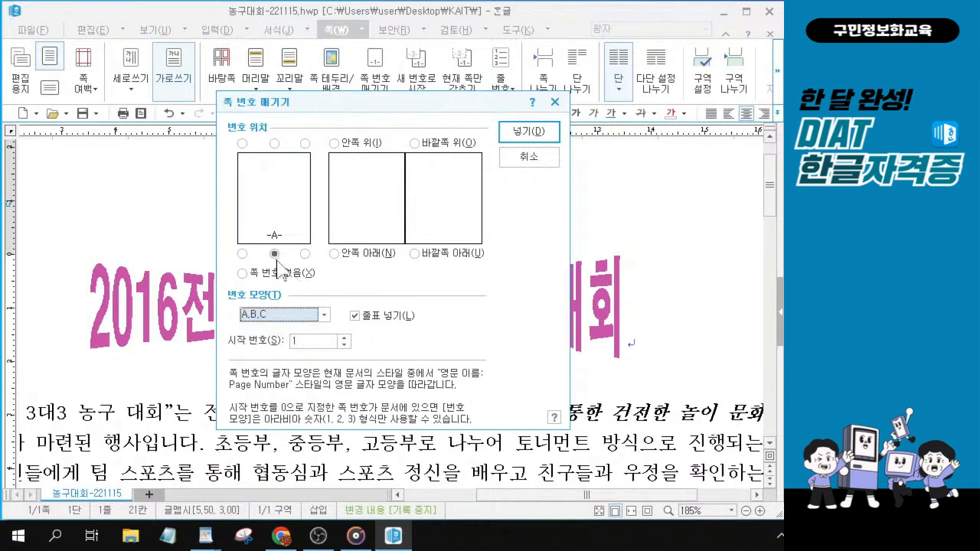
key(ctrl)
key(ctrl)
key(ctrl)
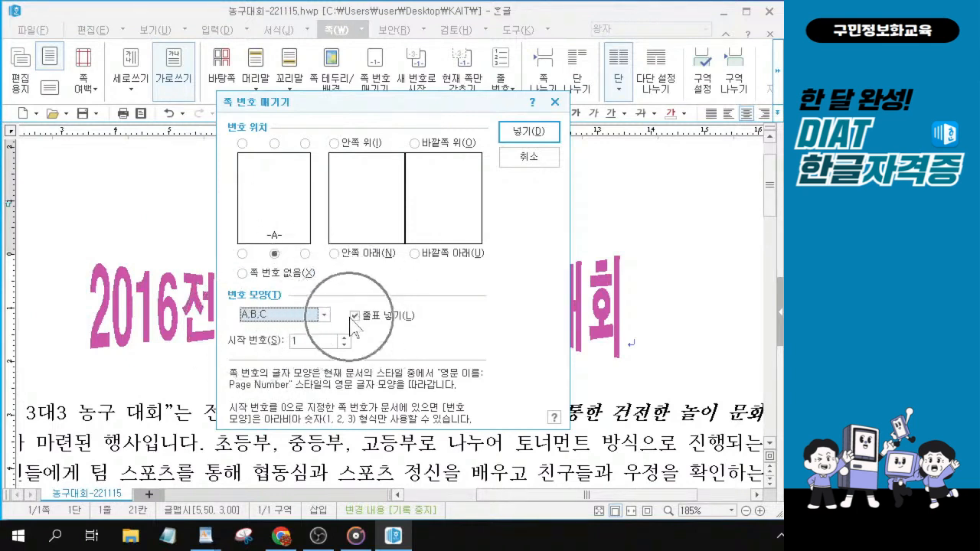
key(ctrl)
key(ctrl)
key(ctrl)
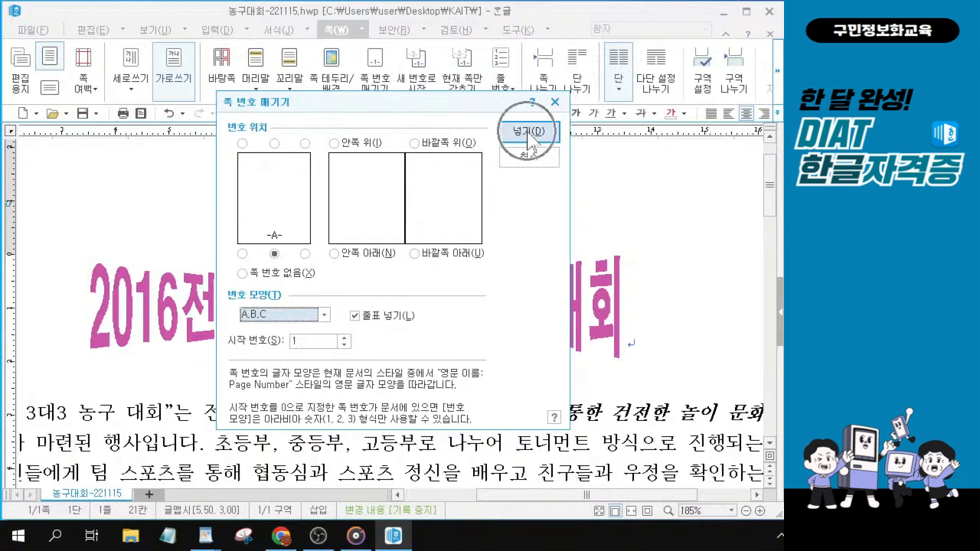
click(529, 137)
key(ctrl)
key(ctrl)
key(ctrl)
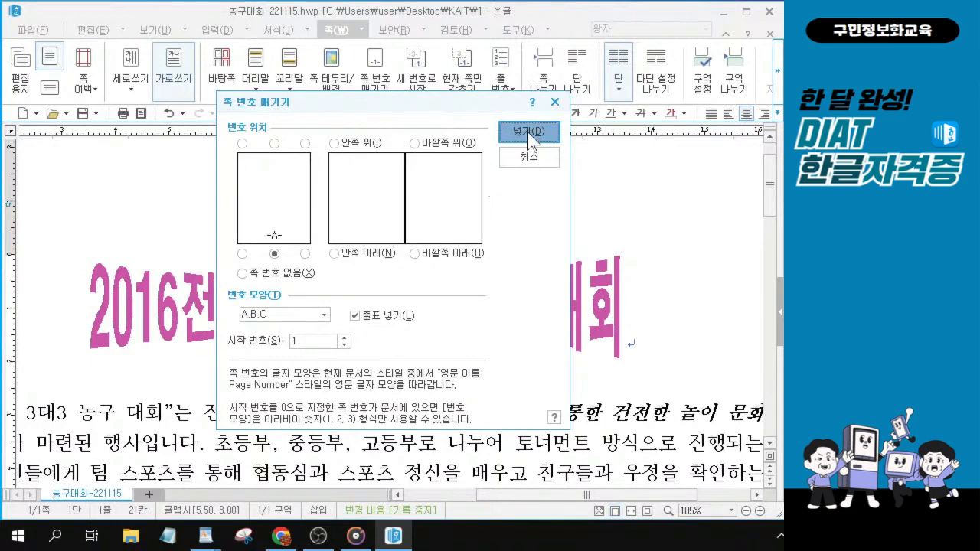
click(529, 137)
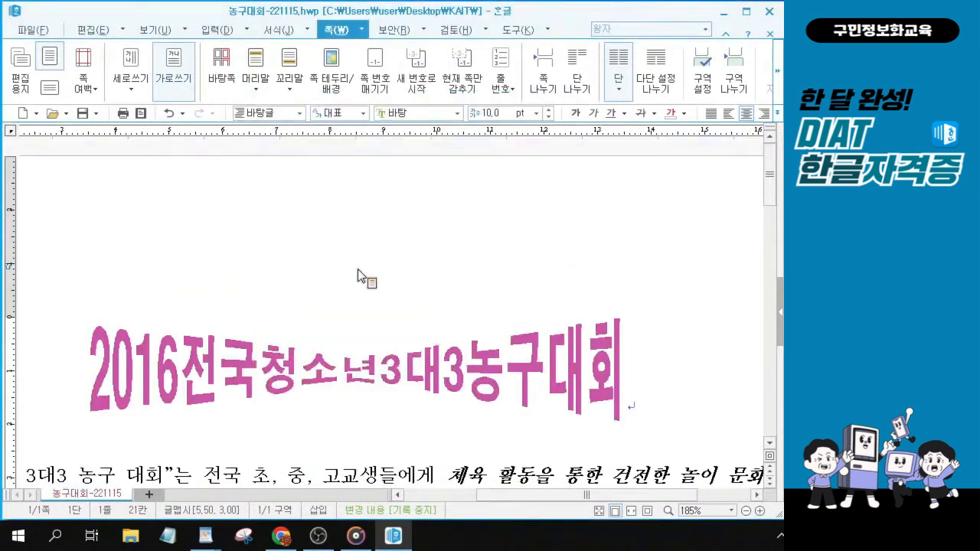
Step: Check the whole page from the DIAT header at its upper edge to the page number at its foot
scroll(358, 270, down, 1)
scroll(358, 269, down, 4)
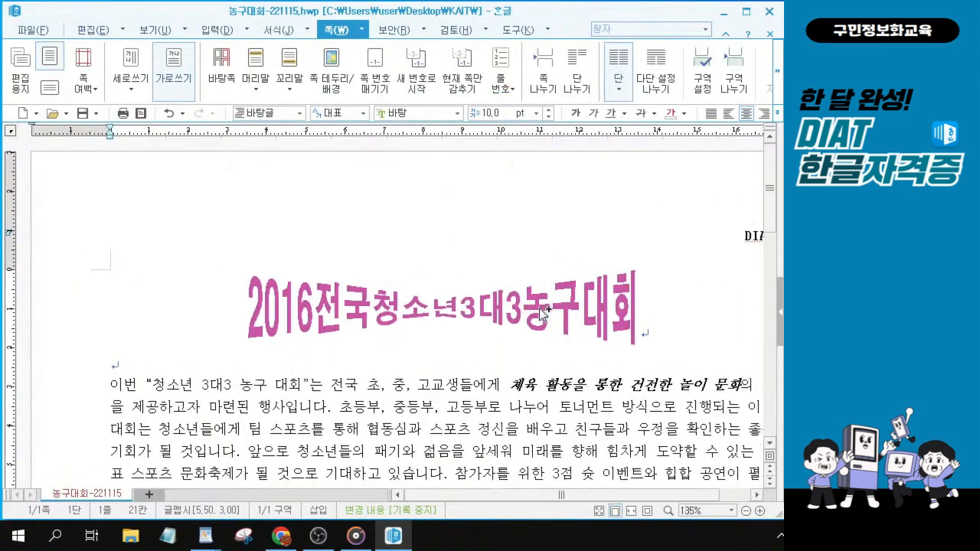
key(ctrl)
key(ctrl)
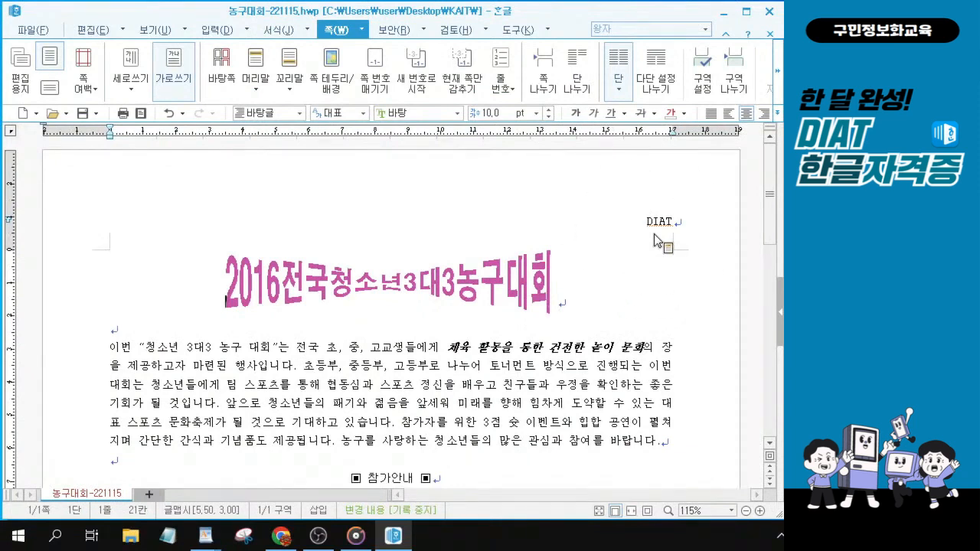
scroll(468, 352, down, 8)
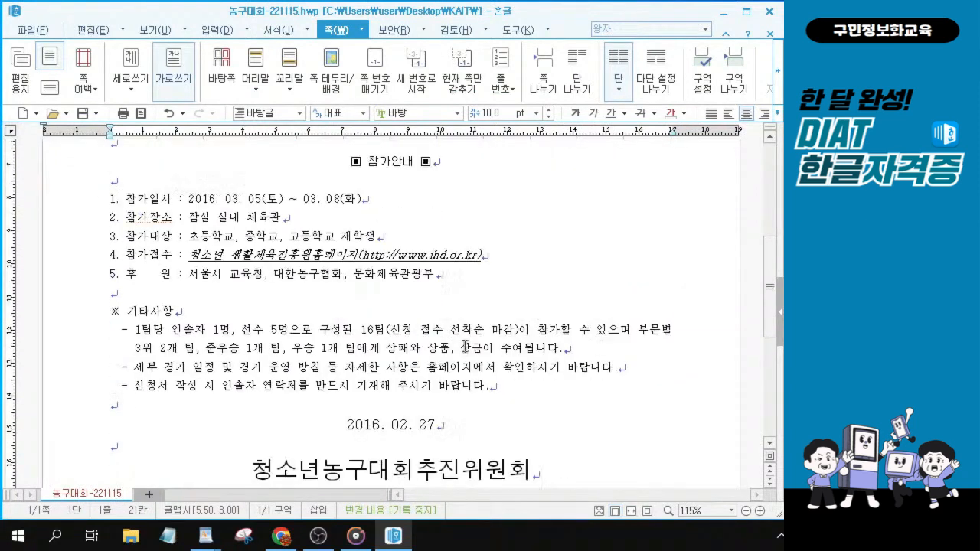
scroll(465, 346, down, 2)
key(ctrl)
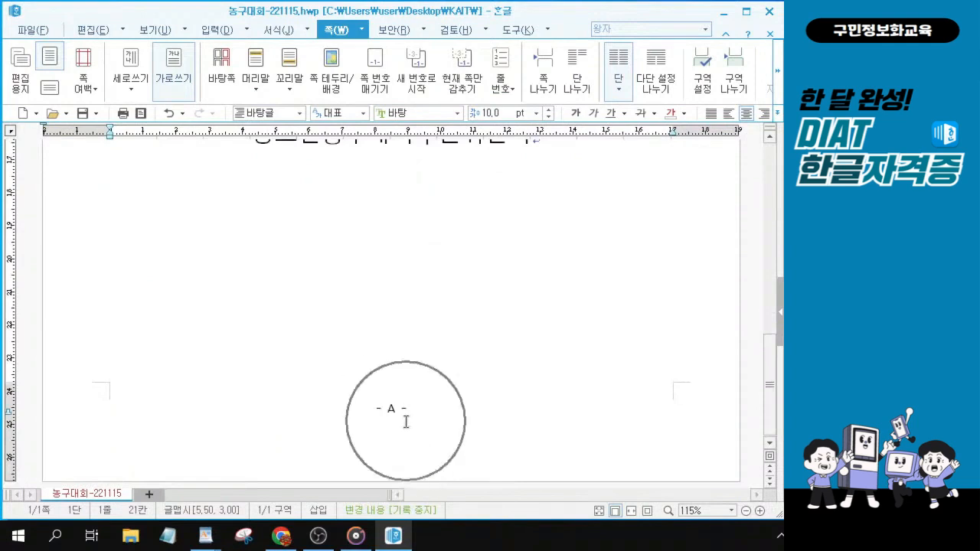
key(ctrl)
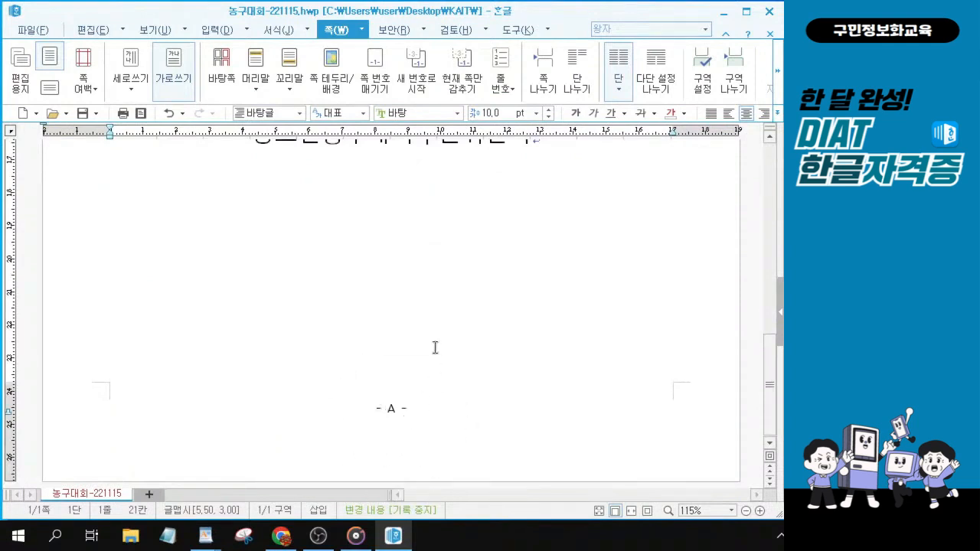
key(alt+Tab)
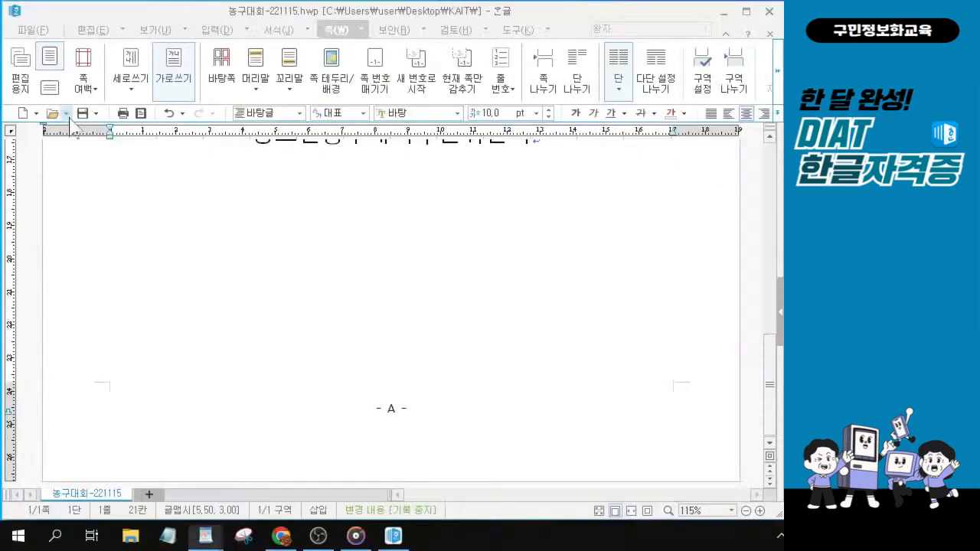
Step: Save the document and place the text cursor at the end of the closing line 청소년농구대회추진위원회
click(82, 113)
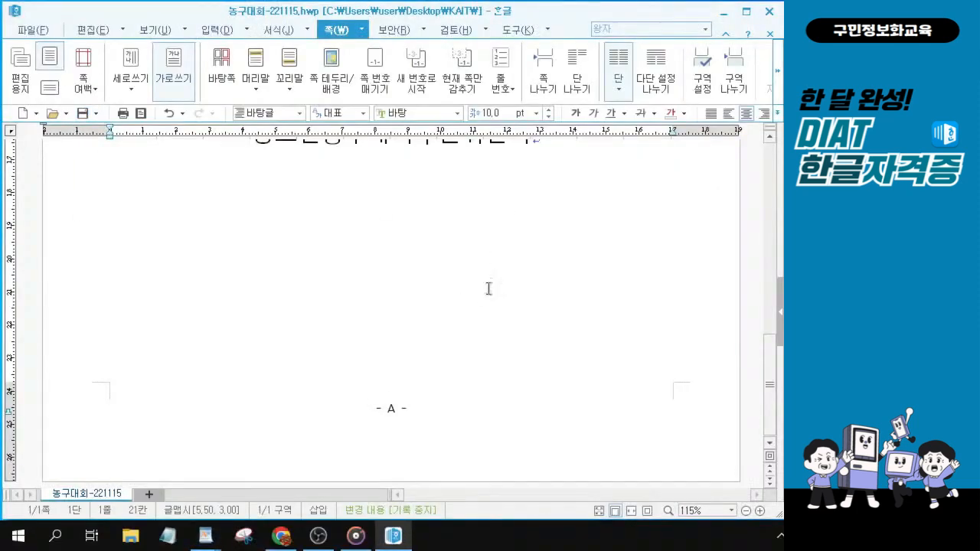
scroll(490, 284, up, 3)
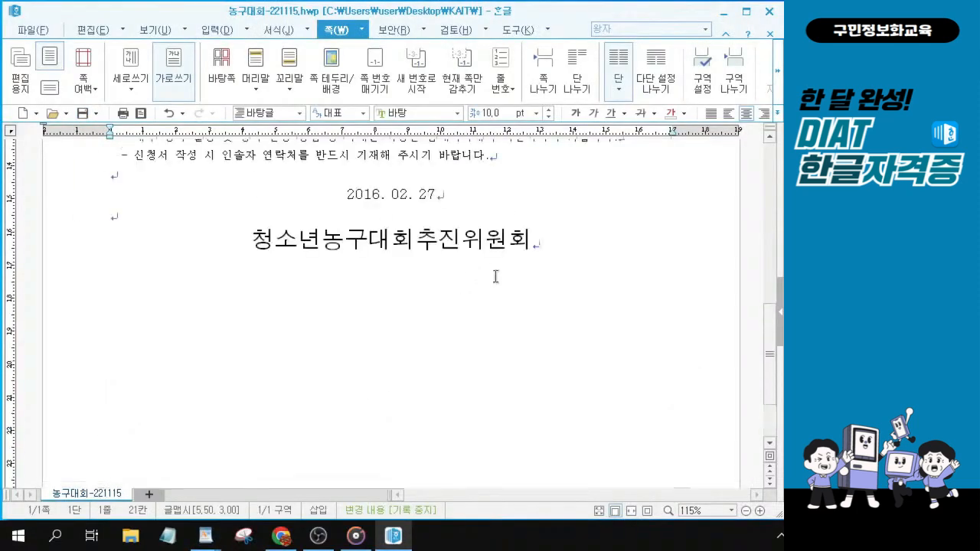
click(536, 242)
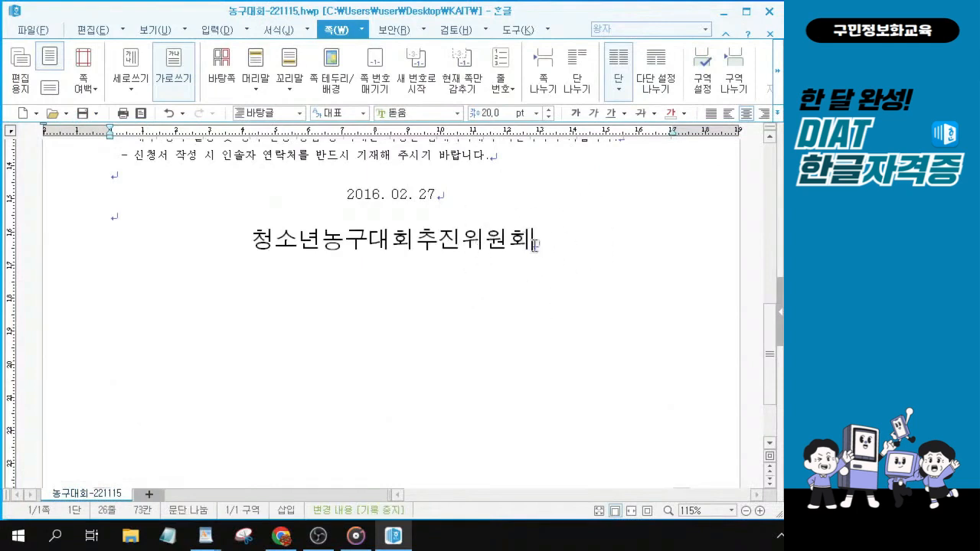
key(ctrl)
click(536, 242)
key(alt+Tab)
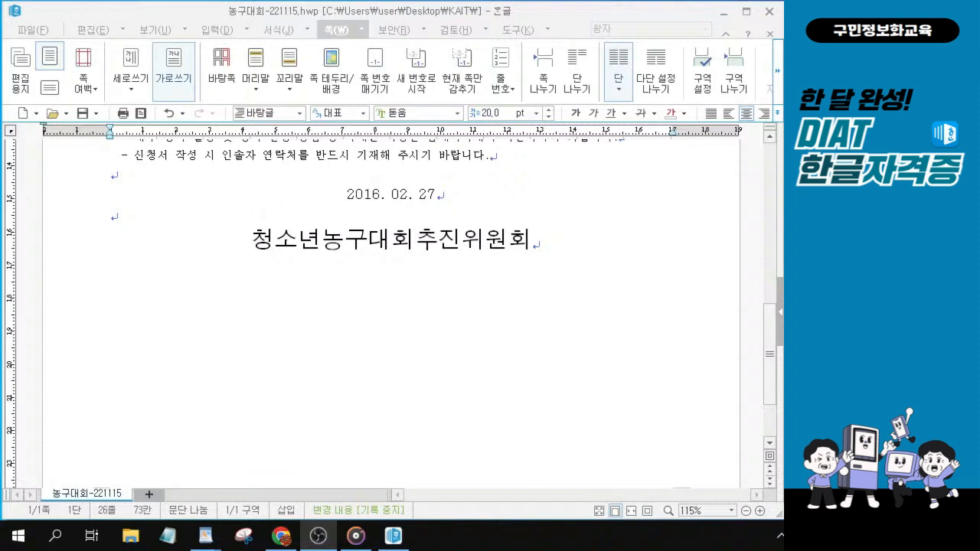
key(alt+Tab)
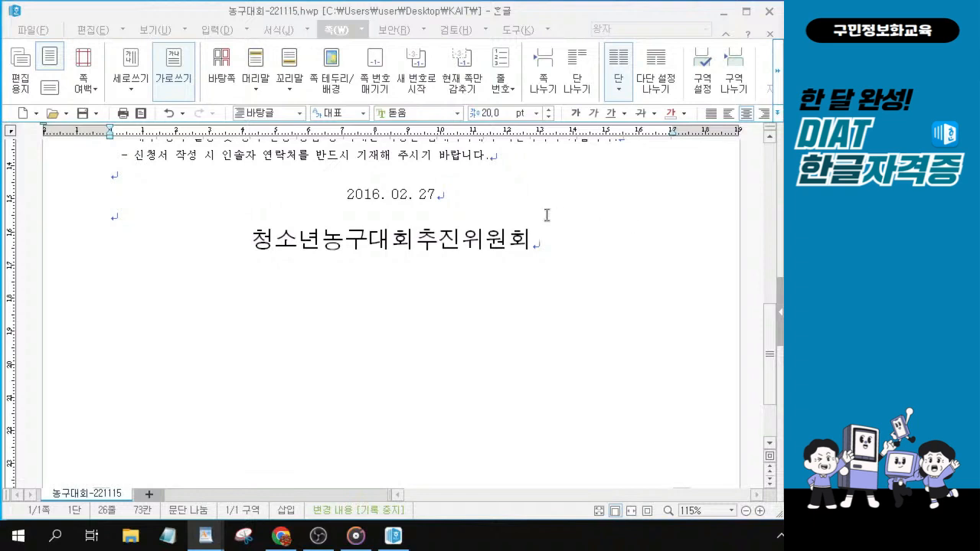
click(543, 243)
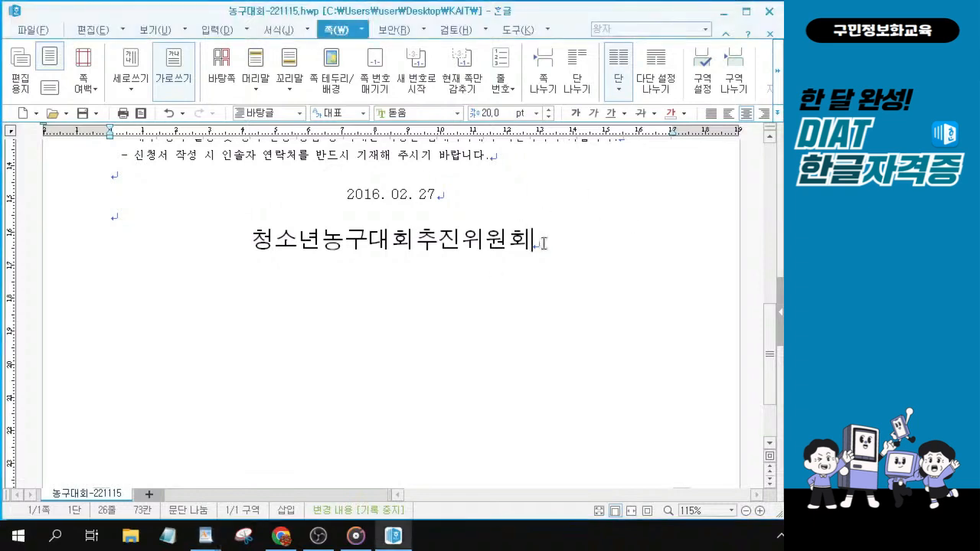
key(ctrl)
key(ctrl)
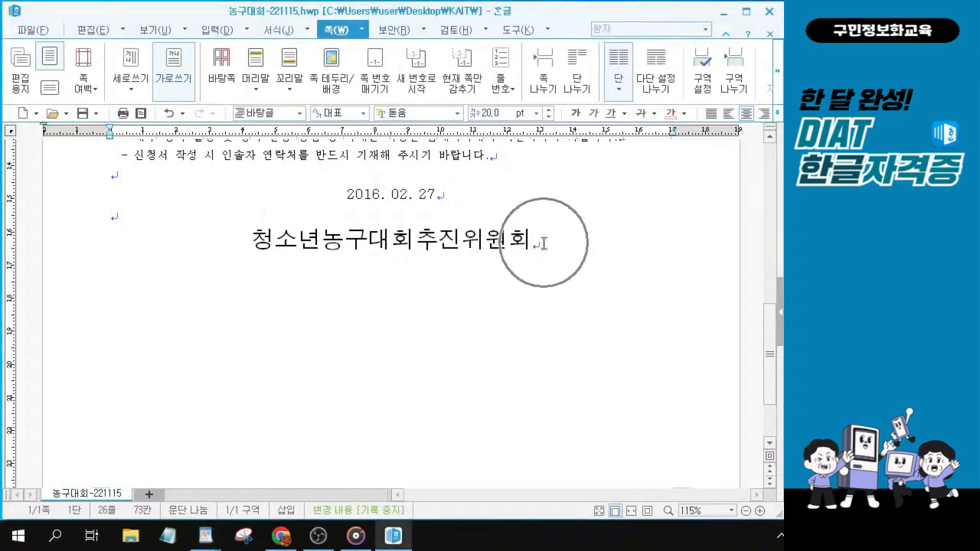
key(ctrl)
key(ctrl)
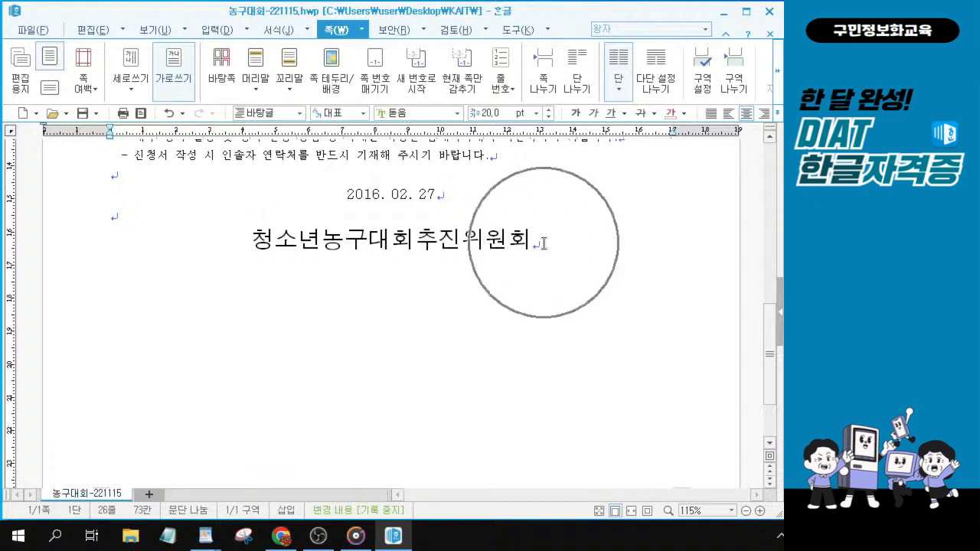
key(ctrl)
key(ctrl)
key(ctrl)
key(ctrl)
key(ctrl)
key(ctrl)
key(ctrl)
key(ctrl)
key(ctrl)
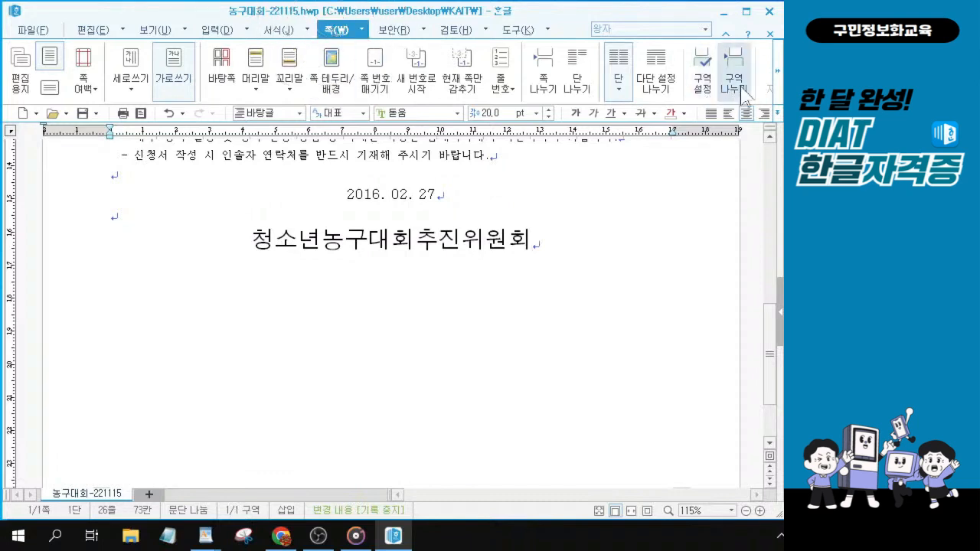
key(ctrl)
key(ctrl)
key(ctrl)
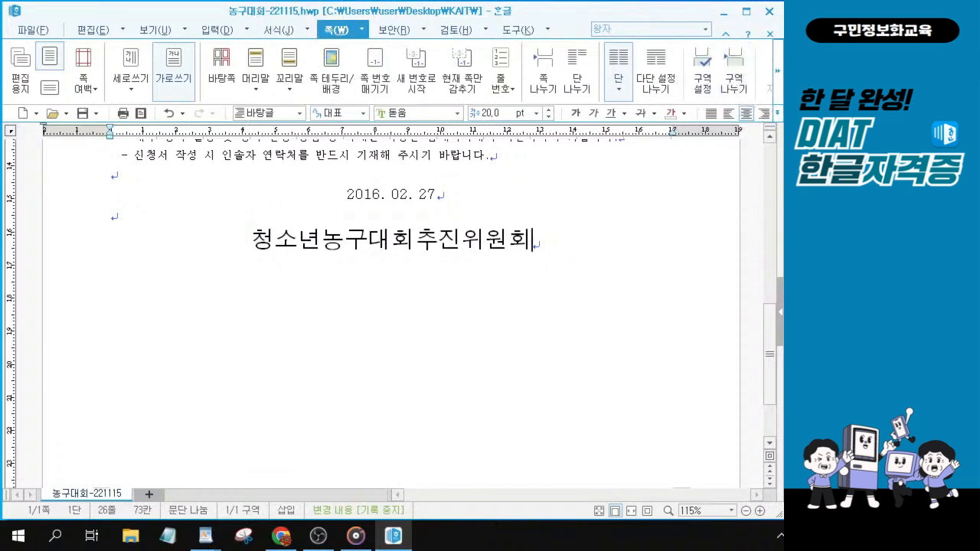
Step: Insert a section break (구역 나누기) after the 청소년농구대회추진위원회 line and place the text cursor on the new second page
key(alt+Tab)
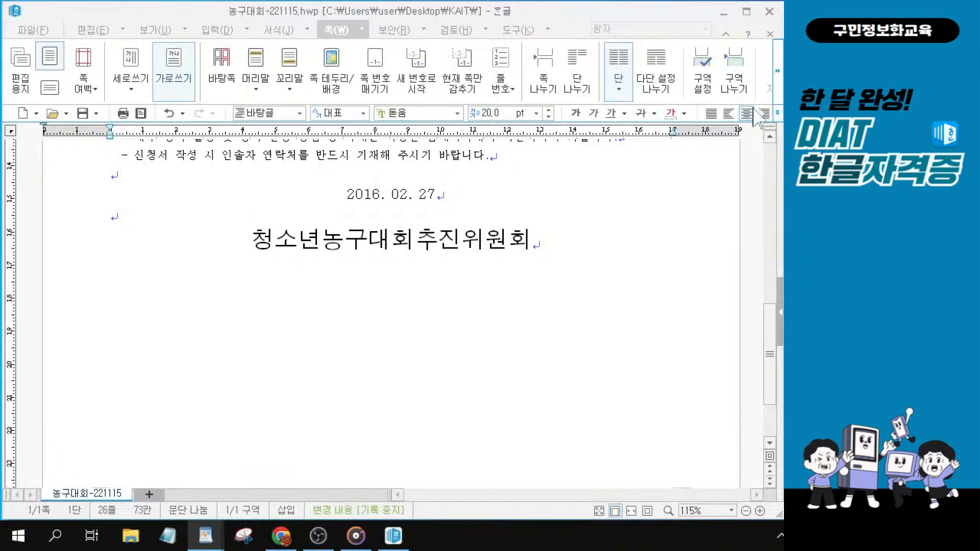
click(735, 86)
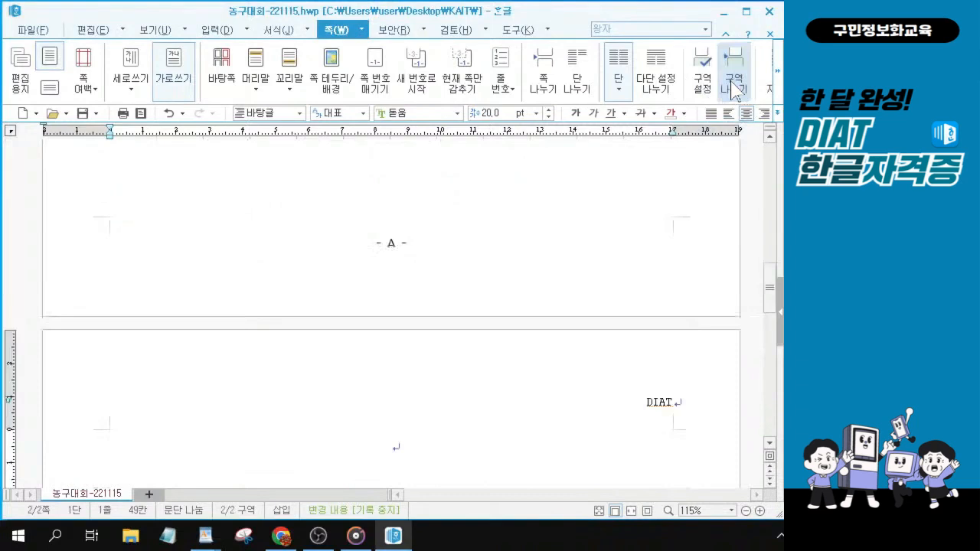
click(395, 446)
click(395, 446)
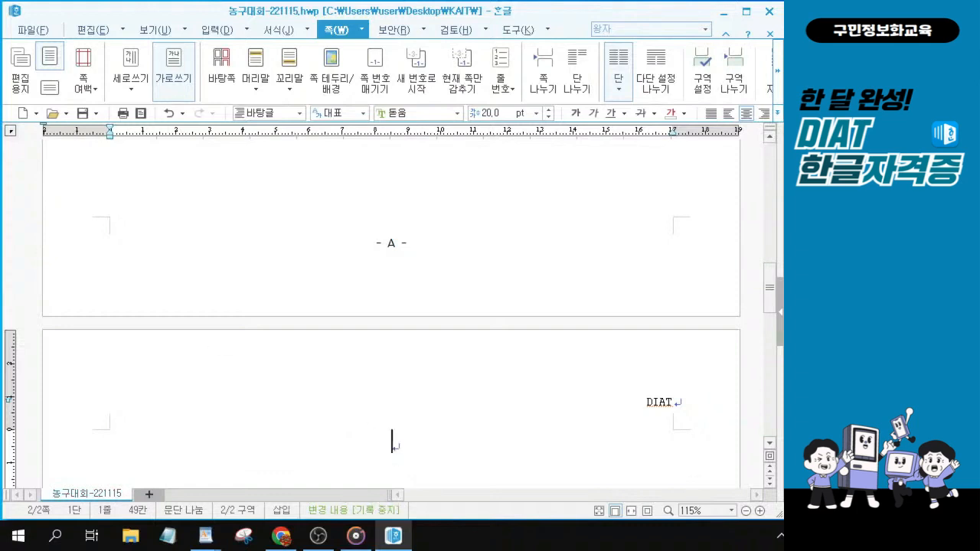
Step: Insert a column-setting break (다단 설정 나누기) at the start of the second page, below its first empty line
key(alt+Tab)
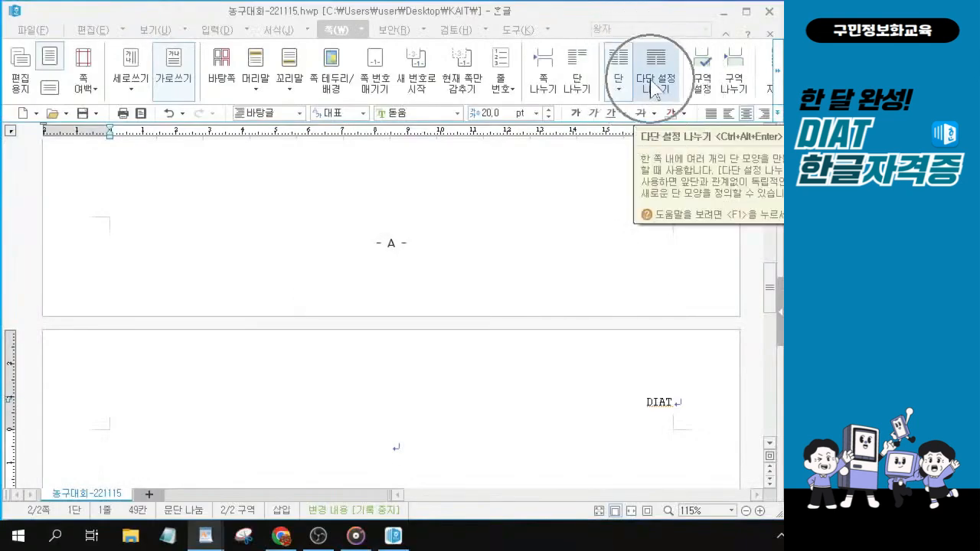
click(655, 87)
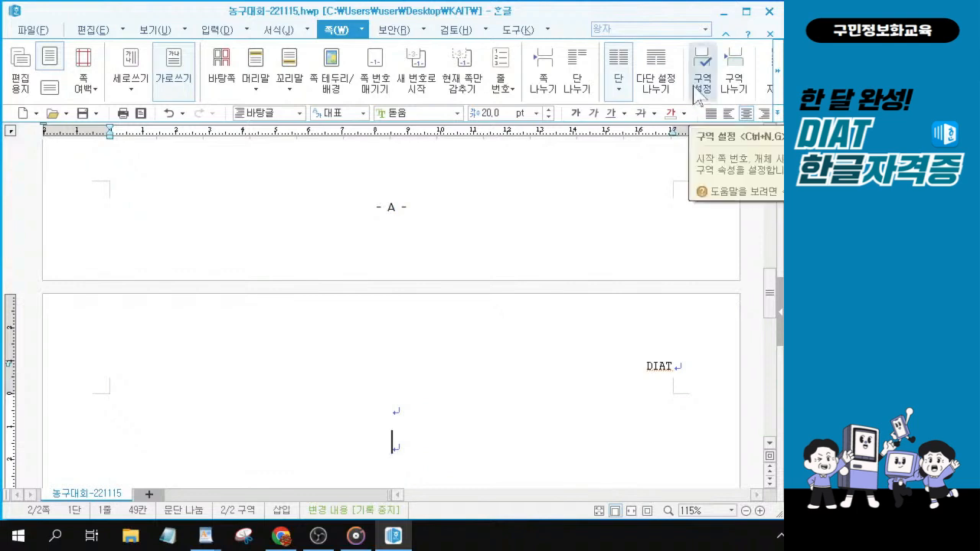
key(ctrl)
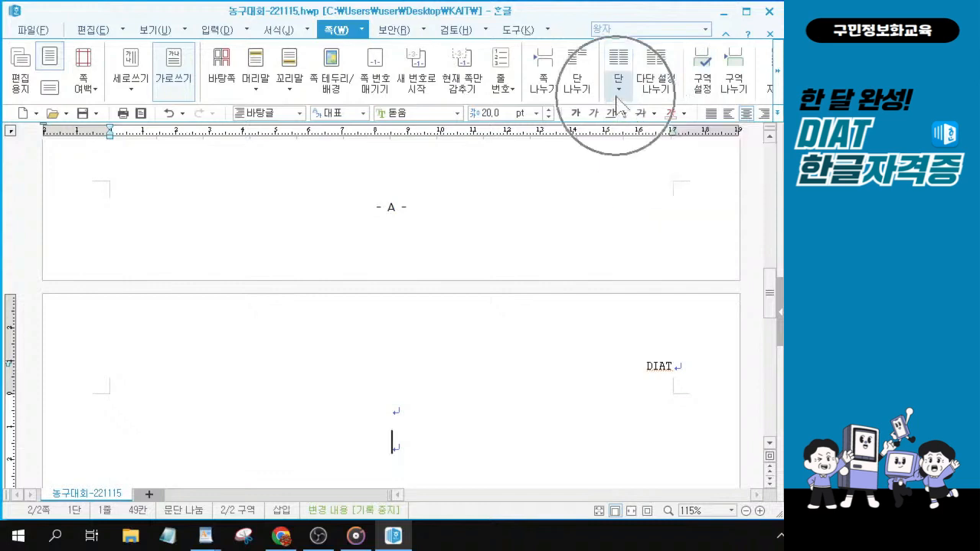
key(ctrl)
key(ctrl)
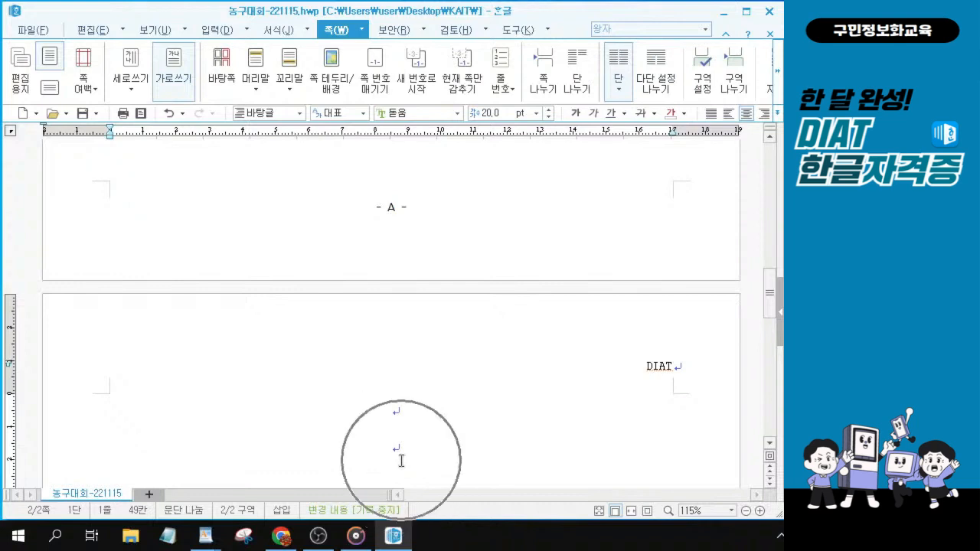
Step: Set the part of the second page below the column-setting break to two columns (둘)
click(618, 90)
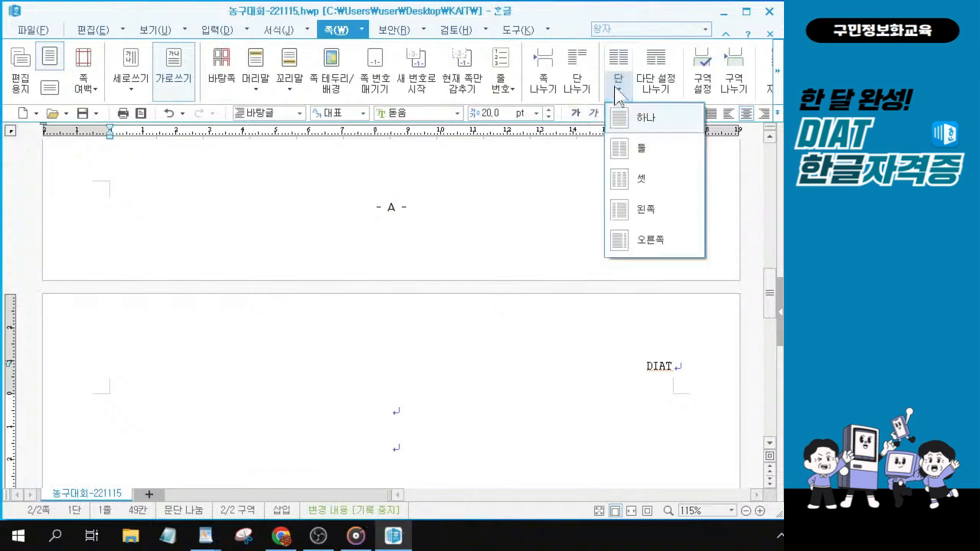
click(618, 90)
click(619, 92)
key(ctrl)
key(ctrl)
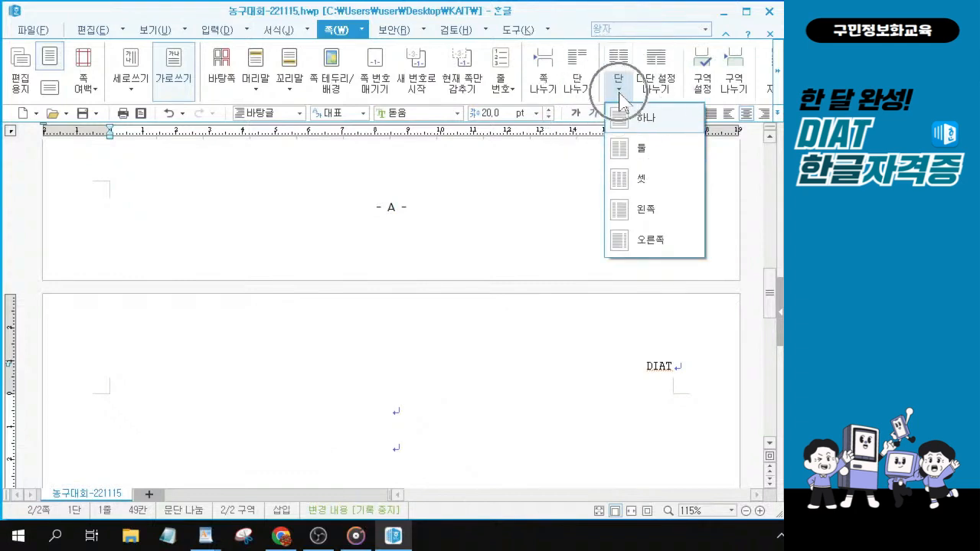
key(ctrl)
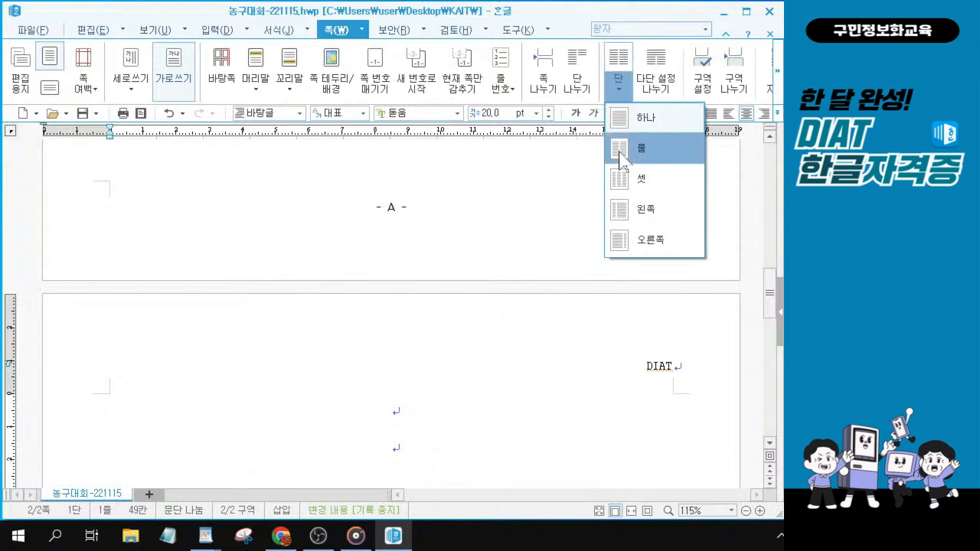
key(ctrl)
key(ctrl)
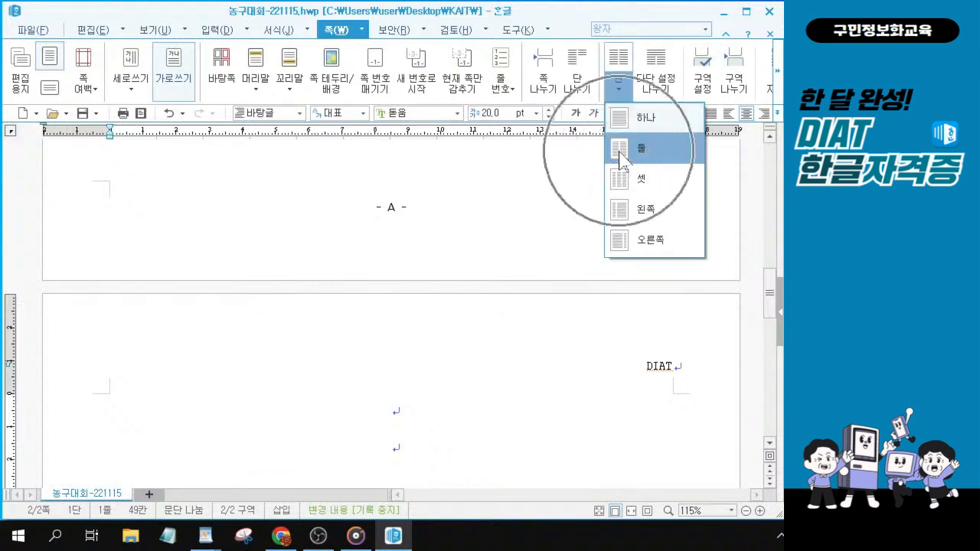
key(ctrl)
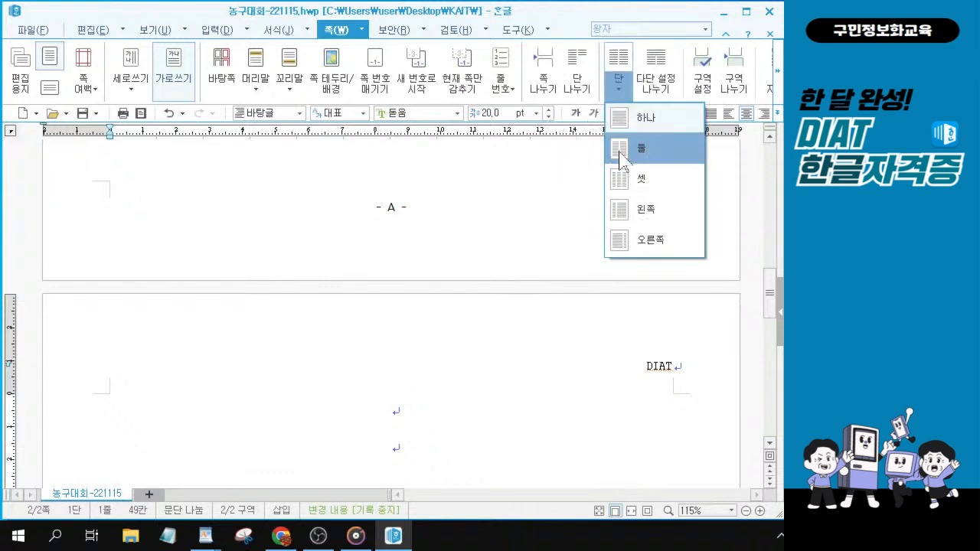
click(620, 151)
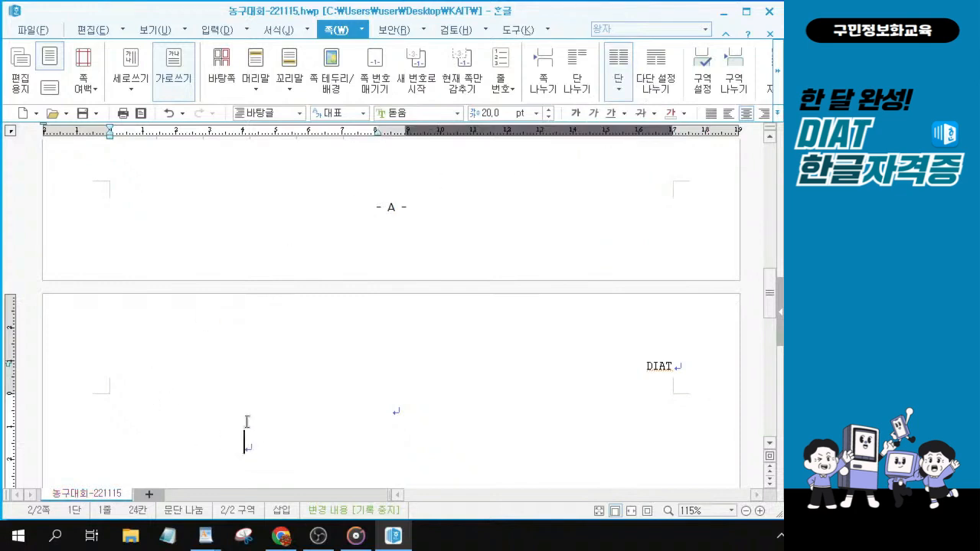
Step: Compare the end of the first page with the column layout at the start of the second page
key(ctrl)
key(ctrl)
key(ctrl)
key(ctrl)
key(ctrl)
key(ctrl)
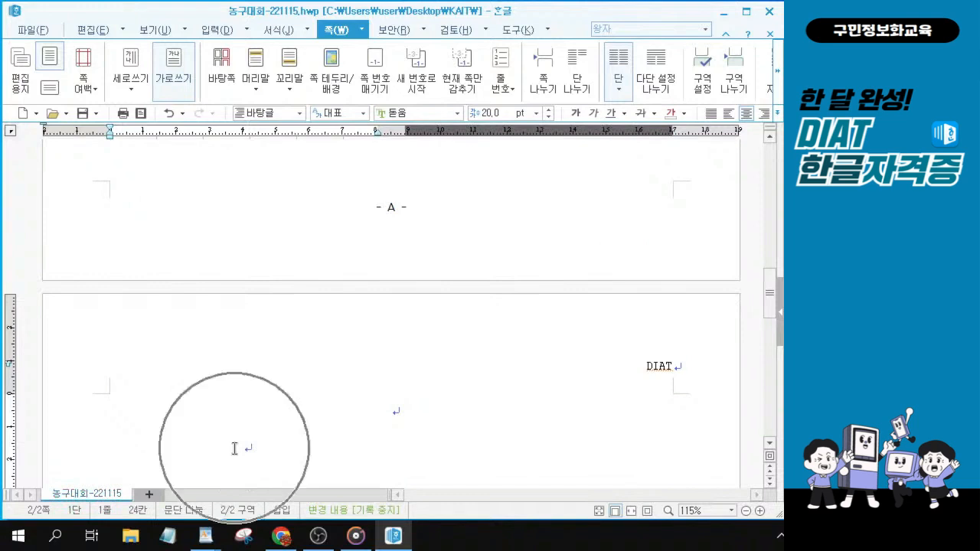
scroll(400, 369, up, 5)
key(ctrl)
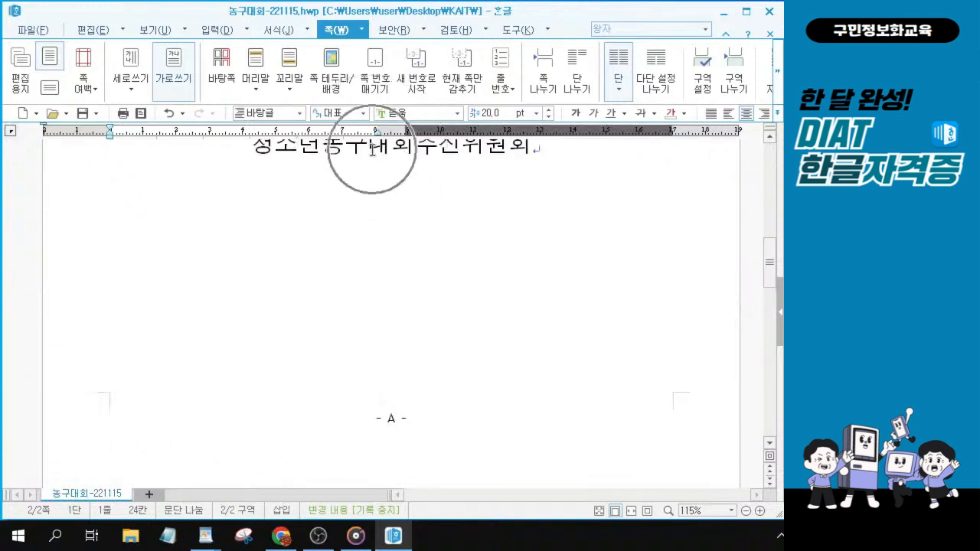
scroll(372, 150, up, 2)
key(ctrl)
key(ctrl)
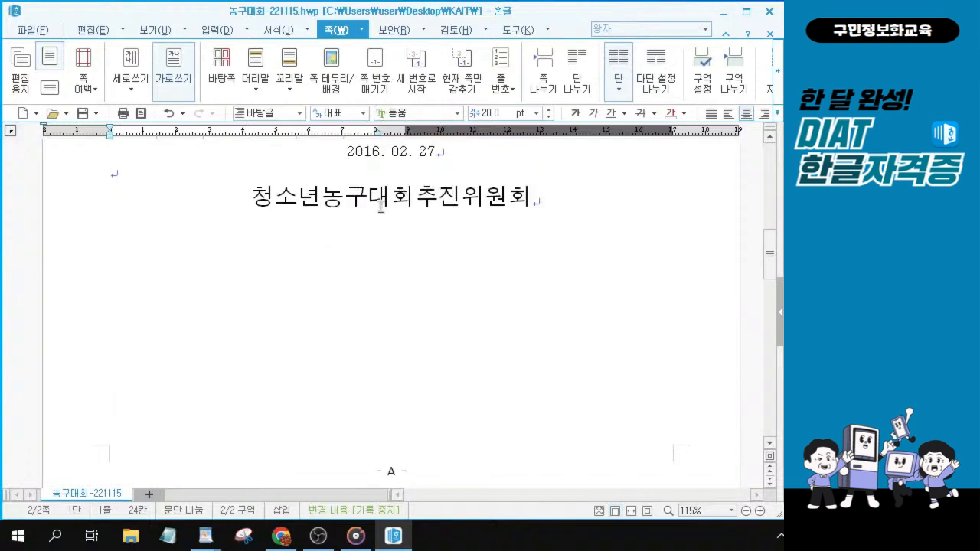
scroll(381, 205, down, 5)
key(ctrl)
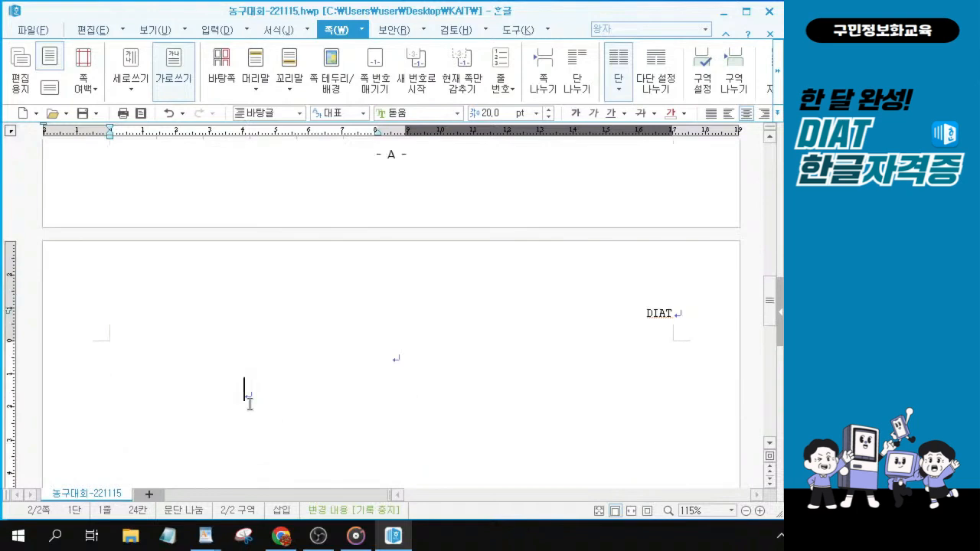
Step: Justify the empty paragraph at the start of the two-column area on the second page
click(712, 115)
key(ctrl)
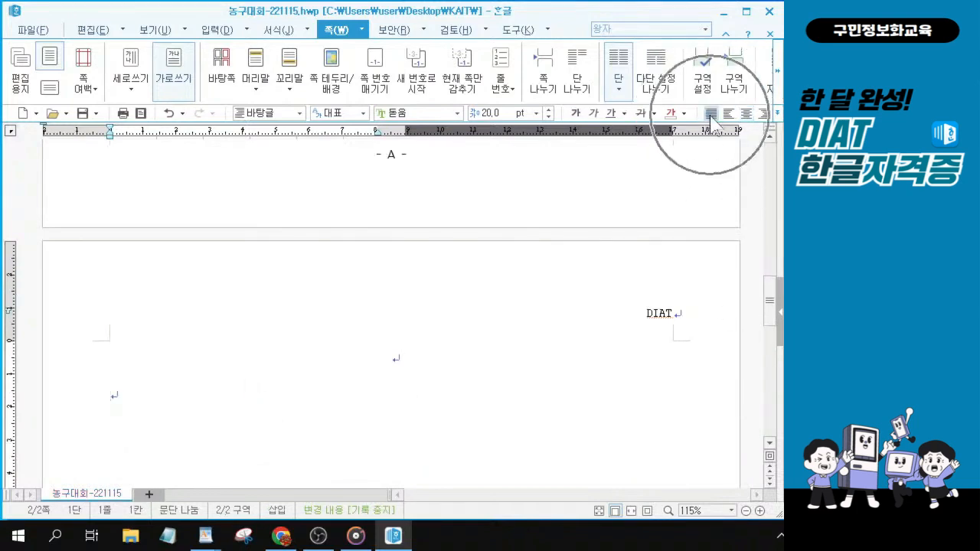
key(ctrl)
key(ctrl)
key(ctrl)
key(ctrl)
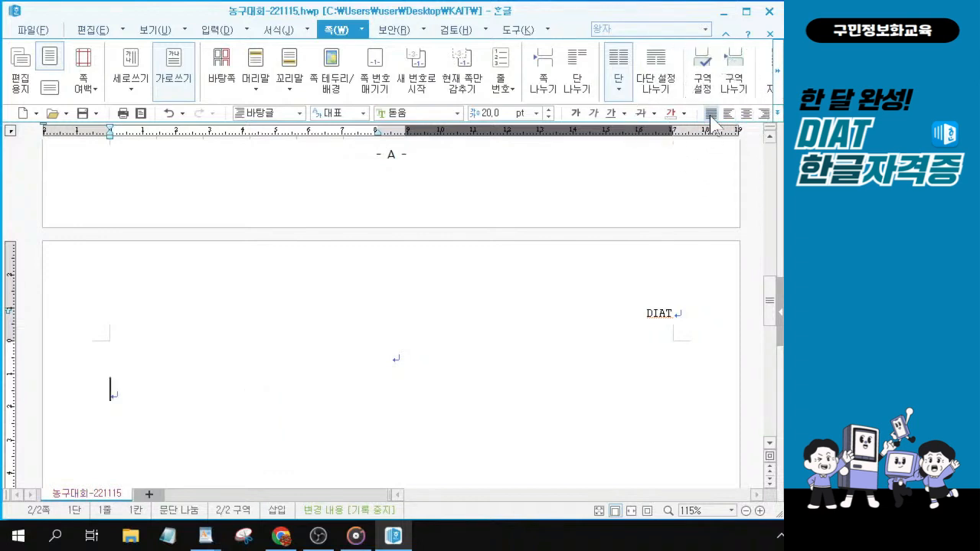
key(ctrl)
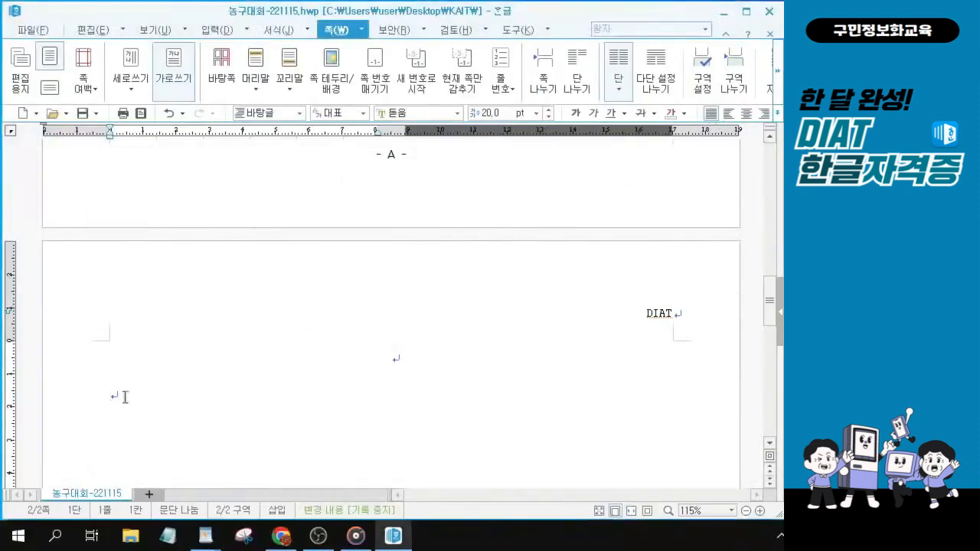
Step: Insert the document file 모의고사1회_문제2본문 from the 실전모의고사풀이 folder into the empty two-column paragraph on the second page, keeping none of its formatting
click(119, 395)
click(120, 393)
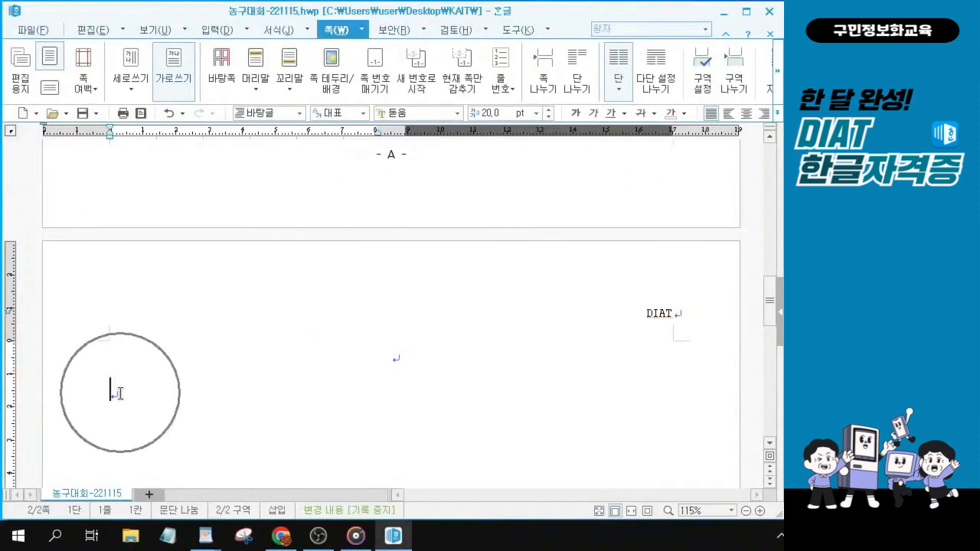
key(ctrl)
key(ctrl)
key(ctrl)
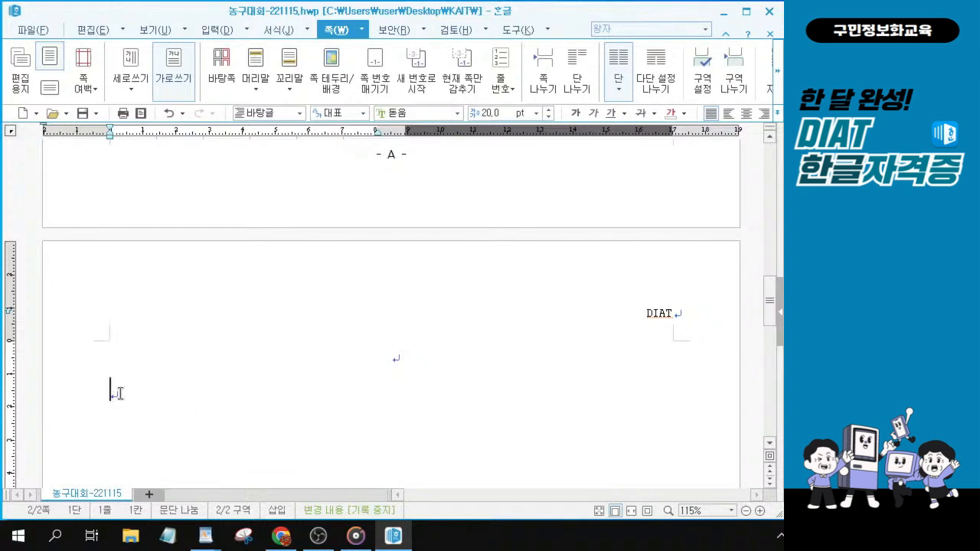
key(ctrl)
click(247, 36)
click(250, 34)
click(248, 36)
click(248, 31)
click(248, 30)
click(248, 31)
key(alt+Tab)
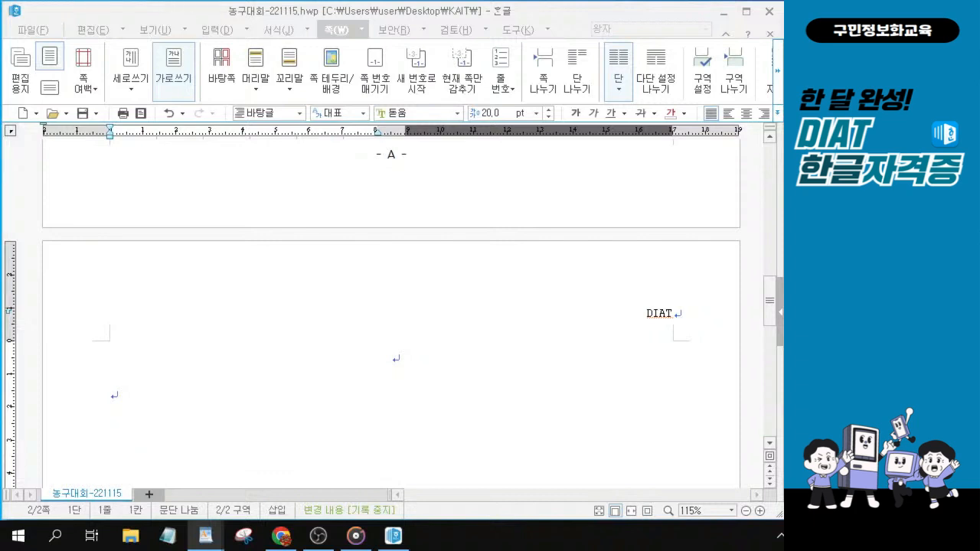
click(250, 31)
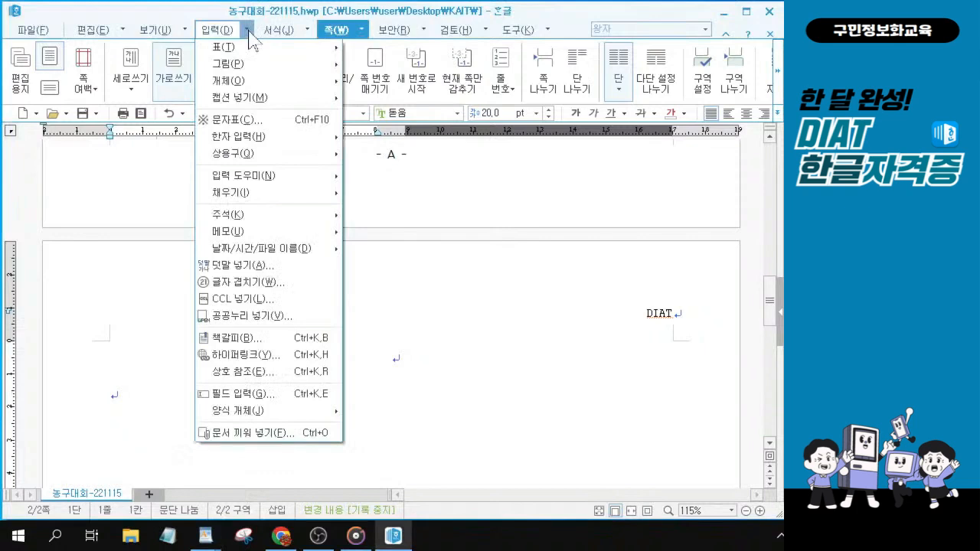
click(257, 434)
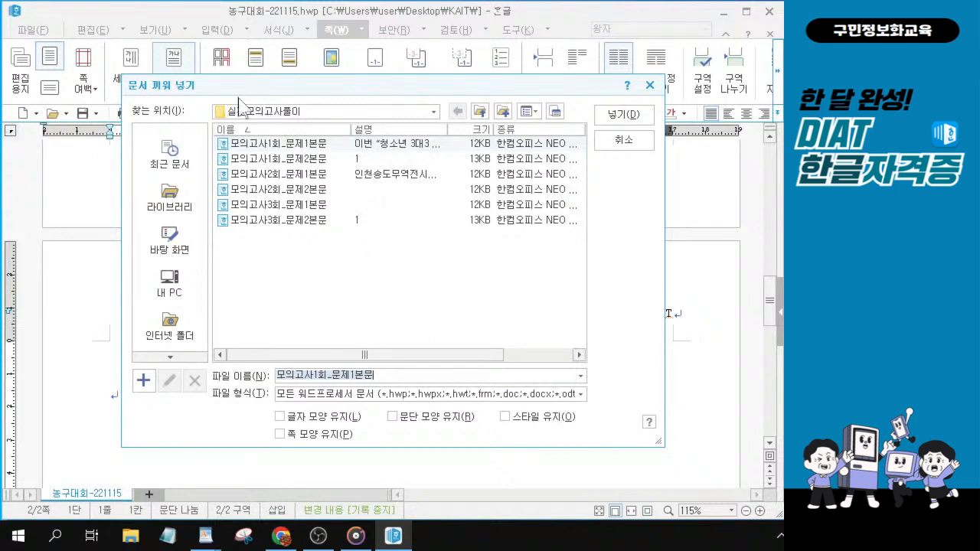
click(263, 161)
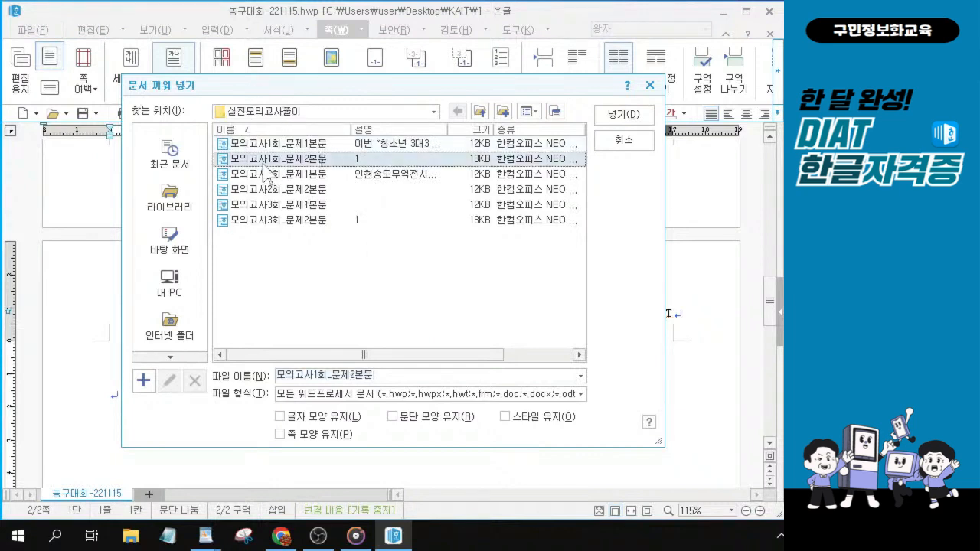
key(ctrl)
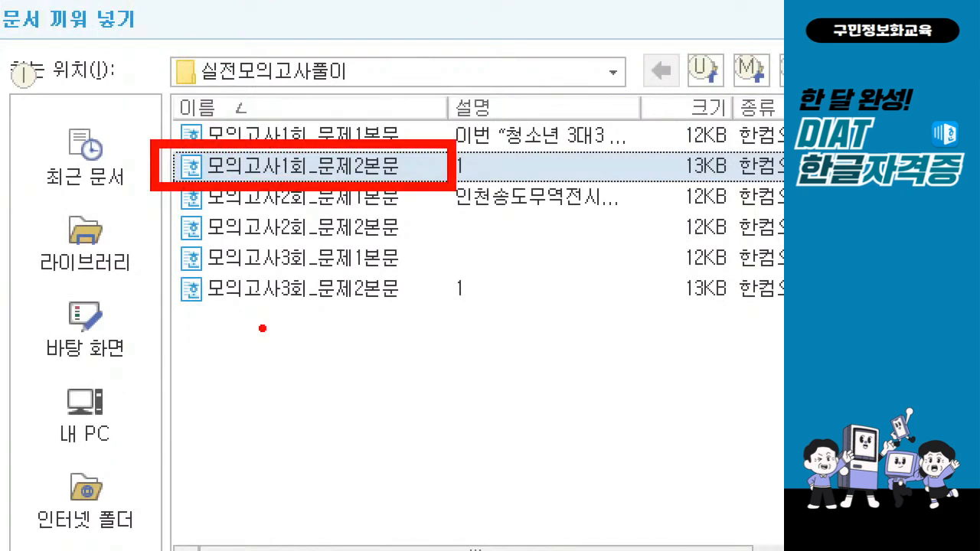
mouse_move(368, 58)
mouse_down()
mouse_move(384, 71)
mouse_move(414, 37)
mouse_up()
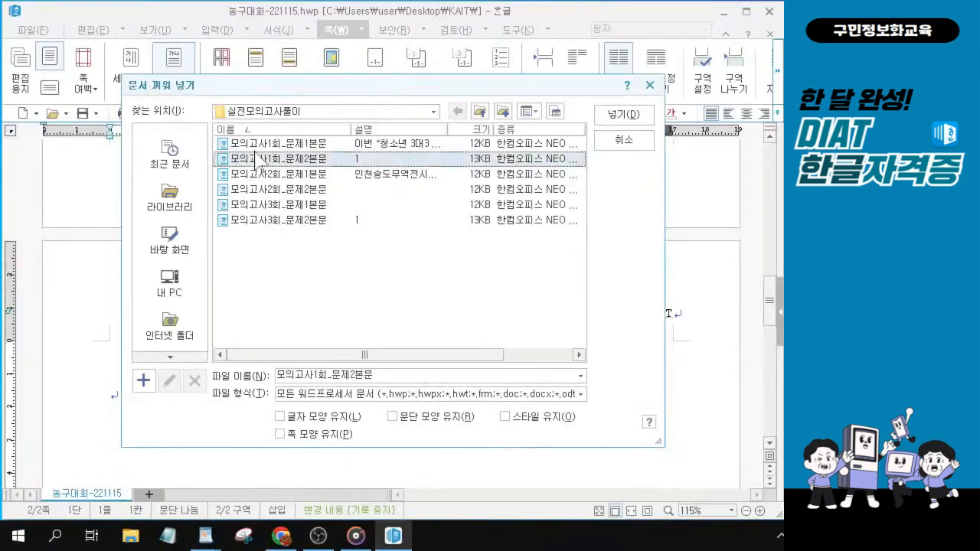
click(610, 119)
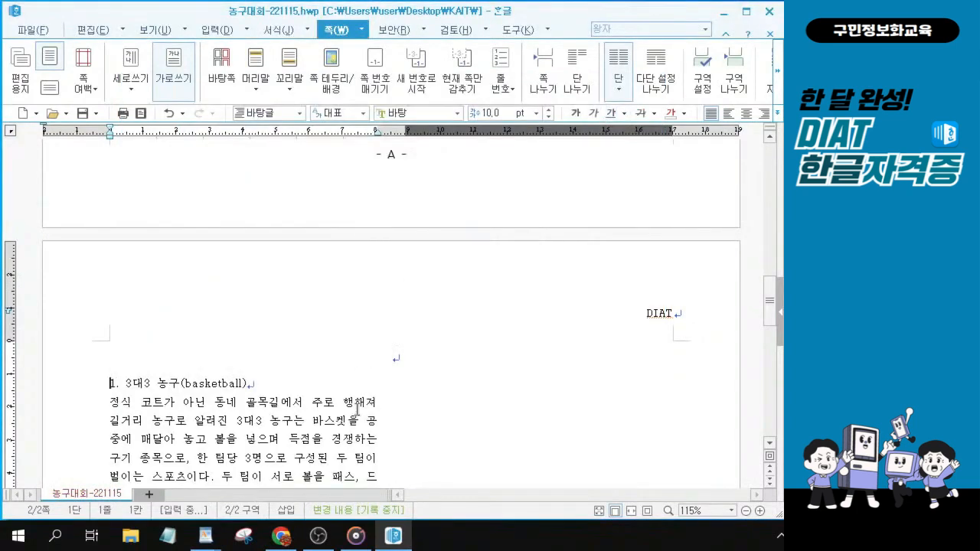
Step: Read the inserted body text under the heading "1. 3대3 농구(basketball)" to find the first word needing Hanja
scroll(280, 373, down, 3)
scroll(280, 374, down, 1)
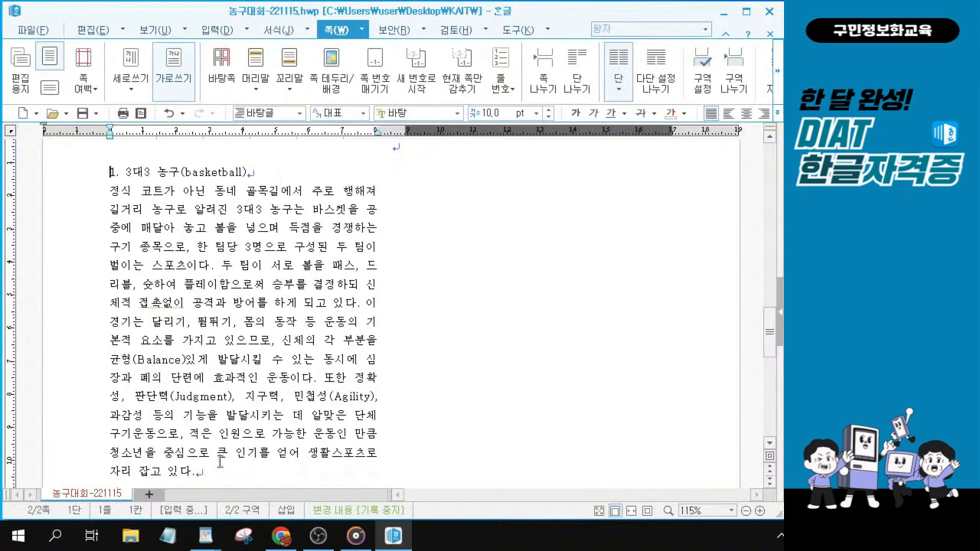
scroll(224, 429, down, 4)
key(ctrl+Home)
ctrl+scroll(157, 277, up, 5)
ctrl+scroll(202, 279, up, 4)
ctrl+scroll(202, 279, up, 1)
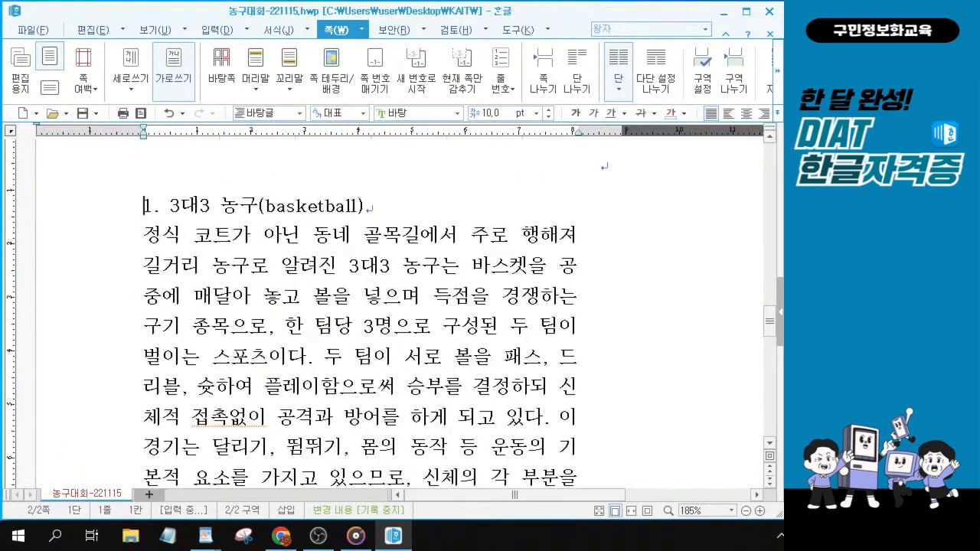
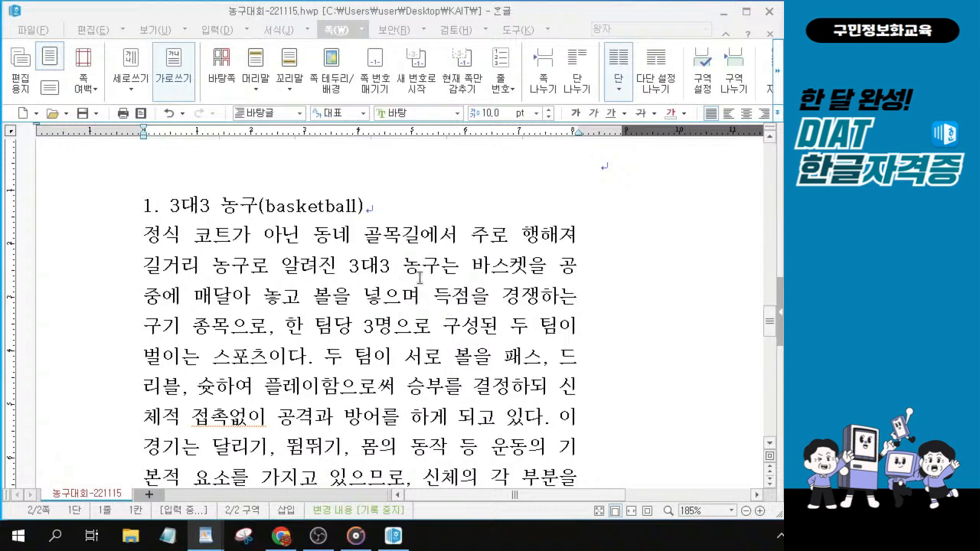
click(322, 279)
click(555, 265)
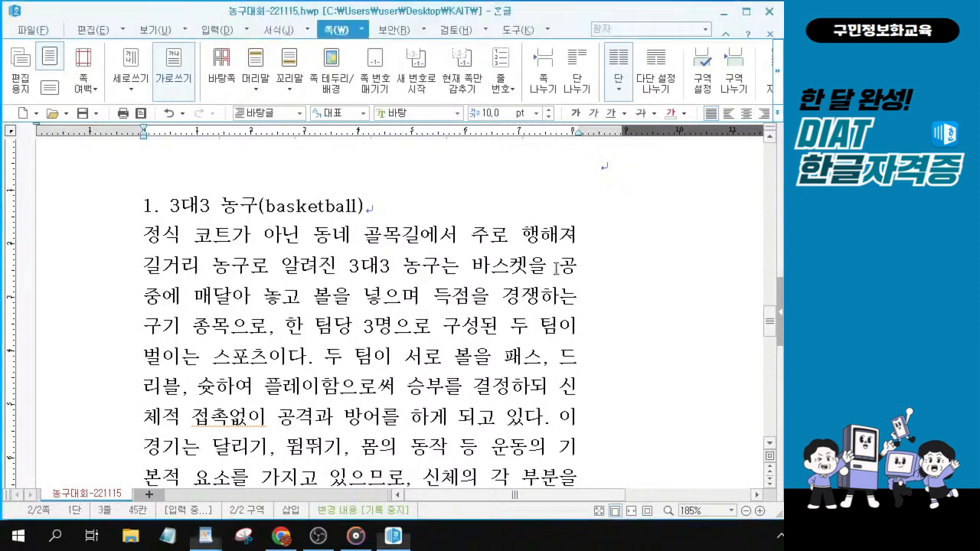
click(141, 234)
click(357, 269)
drag(357, 269, 505, 270)
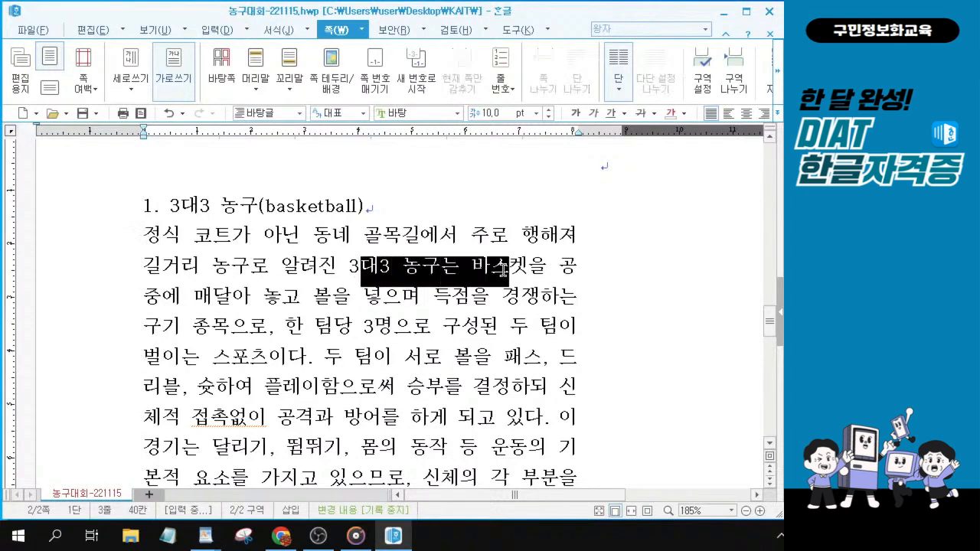
click(548, 268)
Step: Convert the word 공중 in the phrase 바스켓을 공중에 to 공중(空中), using the 한글(漢字) input format
drag(353, 267, 164, 303)
scroll(531, 313, up, 3)
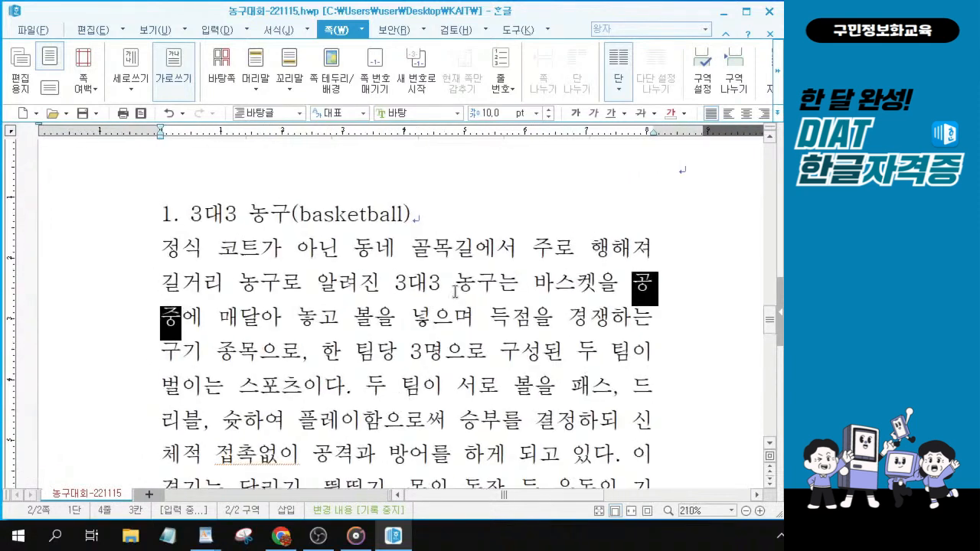
scroll(455, 291, up, 1)
click(663, 285)
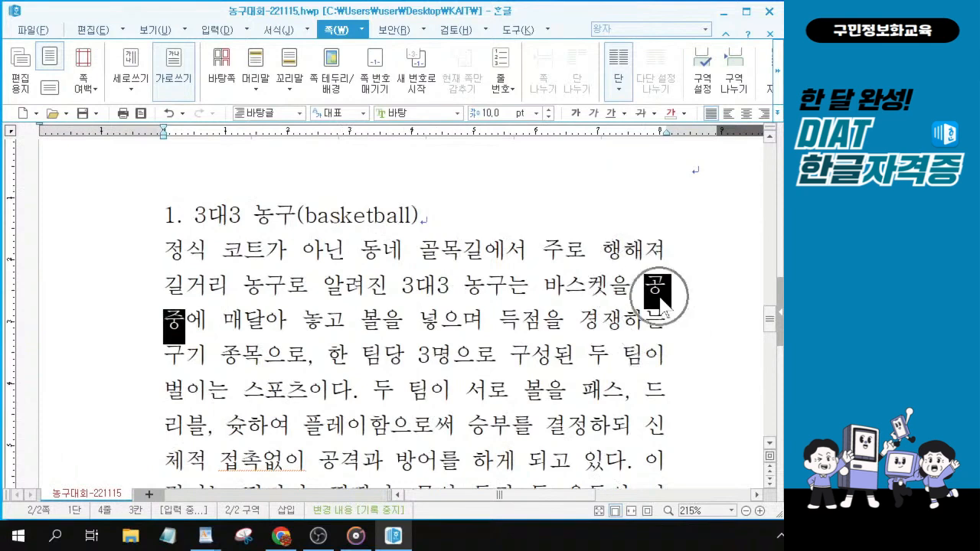
click(652, 285)
click(183, 317)
key(ctrl)
key(ctrl)
drag(631, 285, 186, 330)
key(F12)
click(185, 330)
key(ctrl)
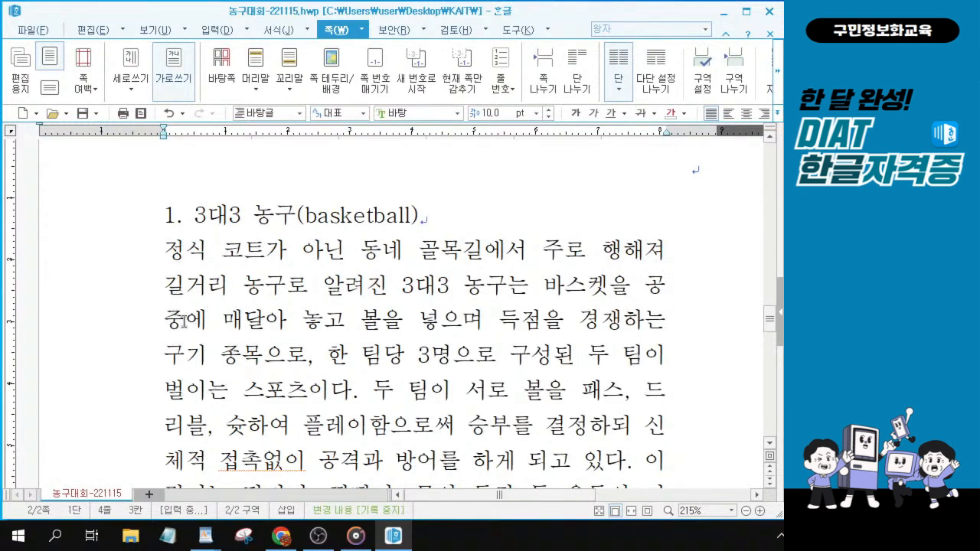
key(F9)
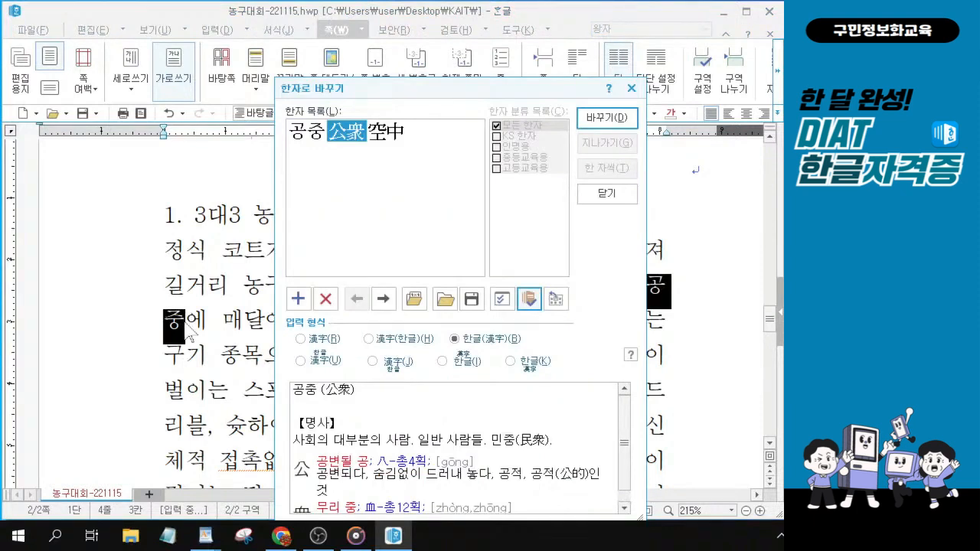
click(382, 137)
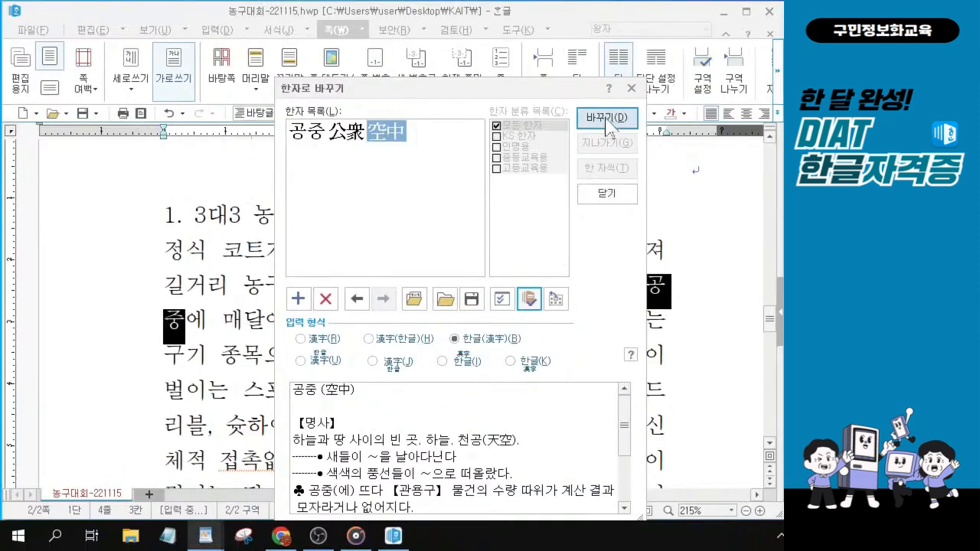
click(607, 119)
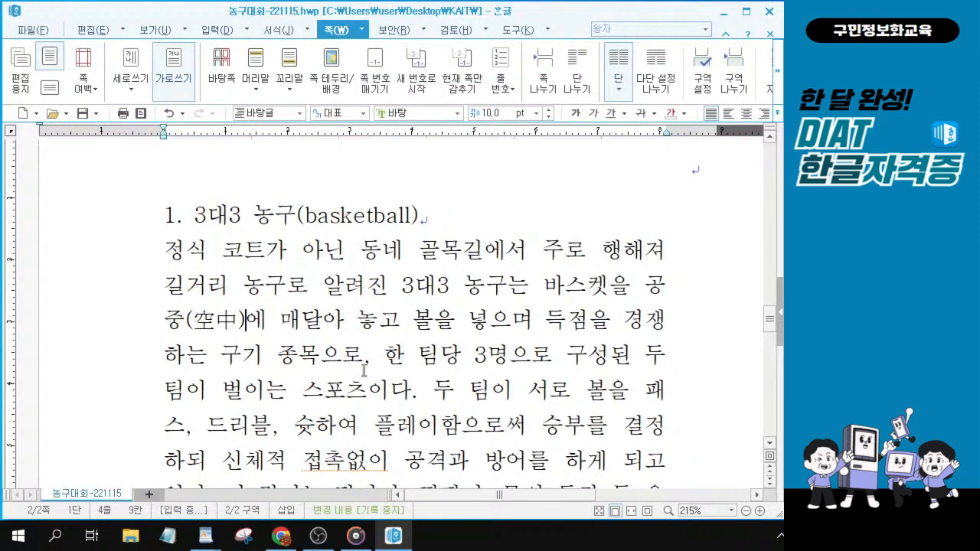
Step: Convert the word 접촉 in the phrase 신체적 접촉없이 to 접촉(接觸), using the 한글(漢字) input format
click(426, 393)
drag(434, 394, 625, 397)
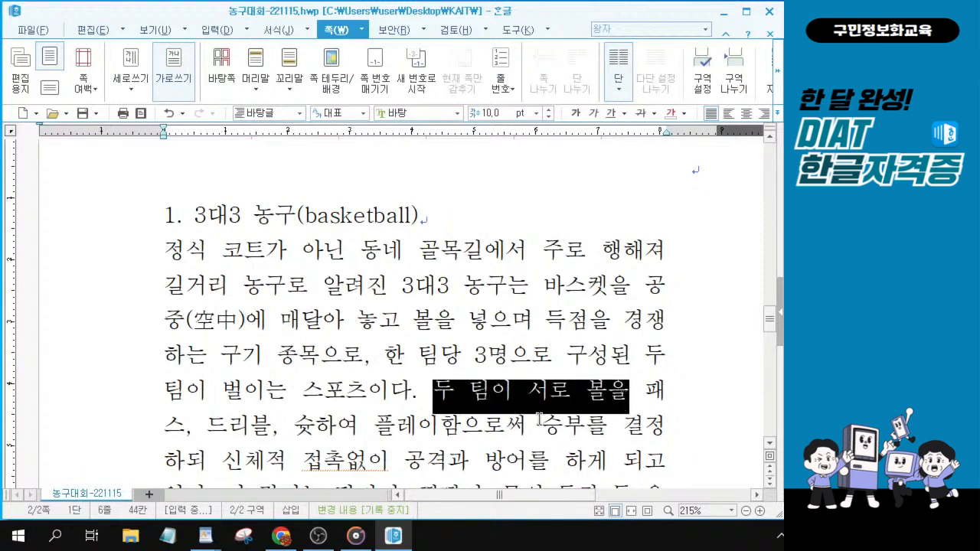
scroll(547, 420, down, 3)
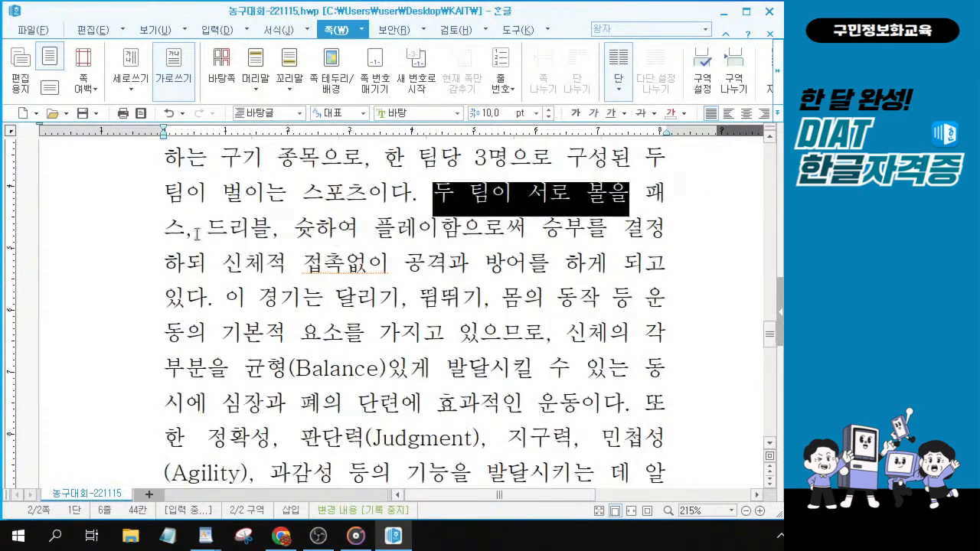
drag(208, 228, 301, 265)
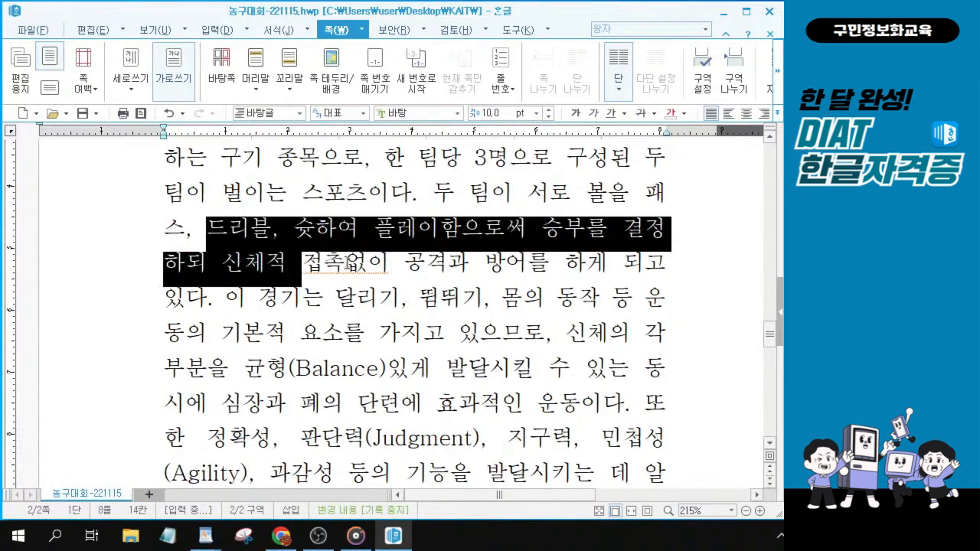
click(348, 263)
double_click(335, 259)
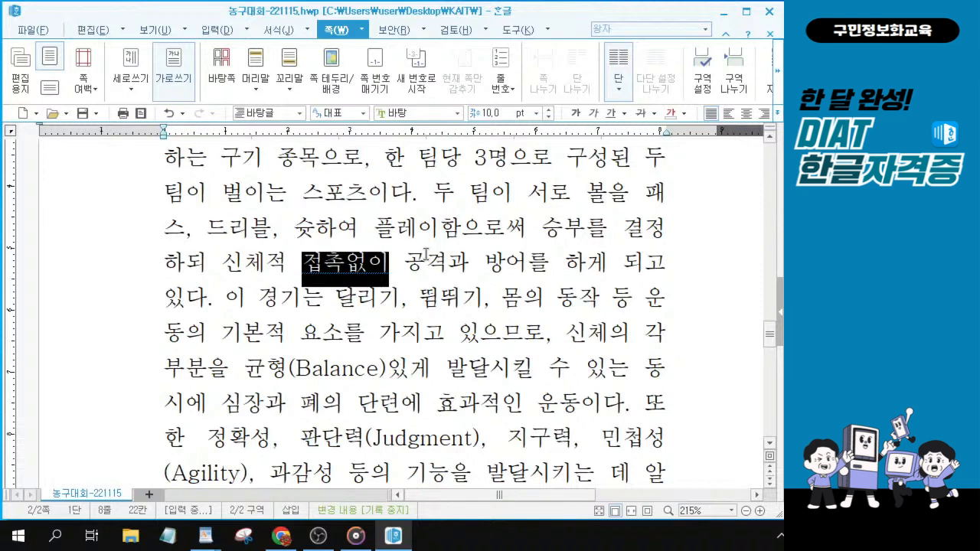
click(343, 260)
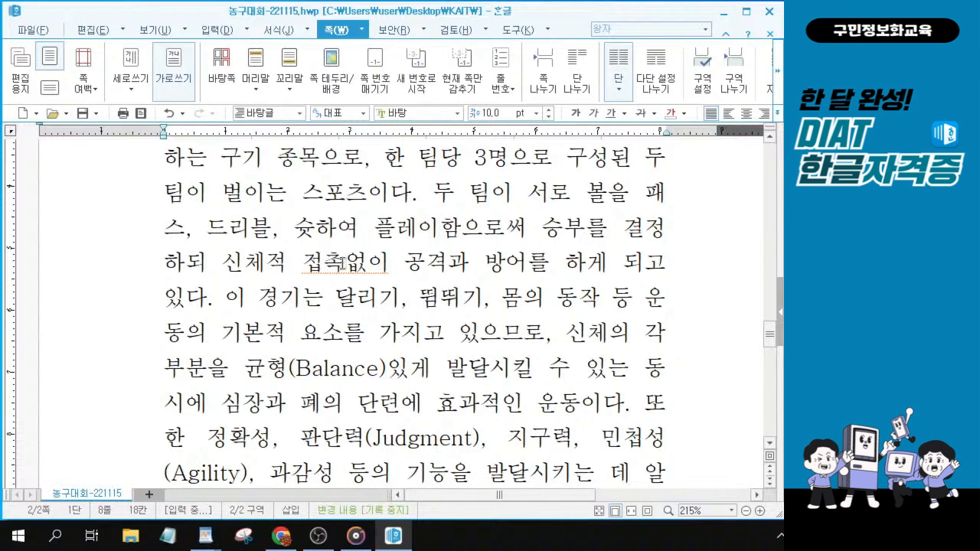
key(F9)
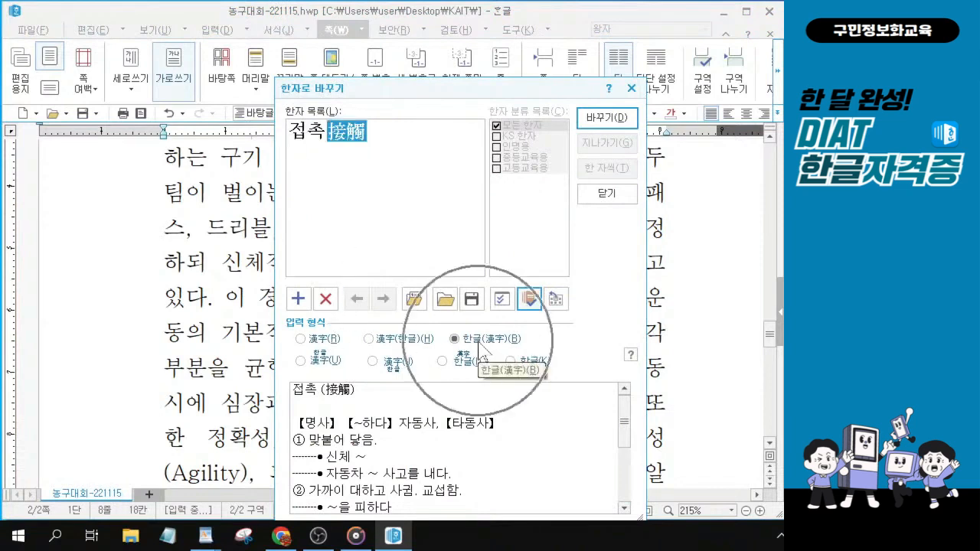
key(ctrl)
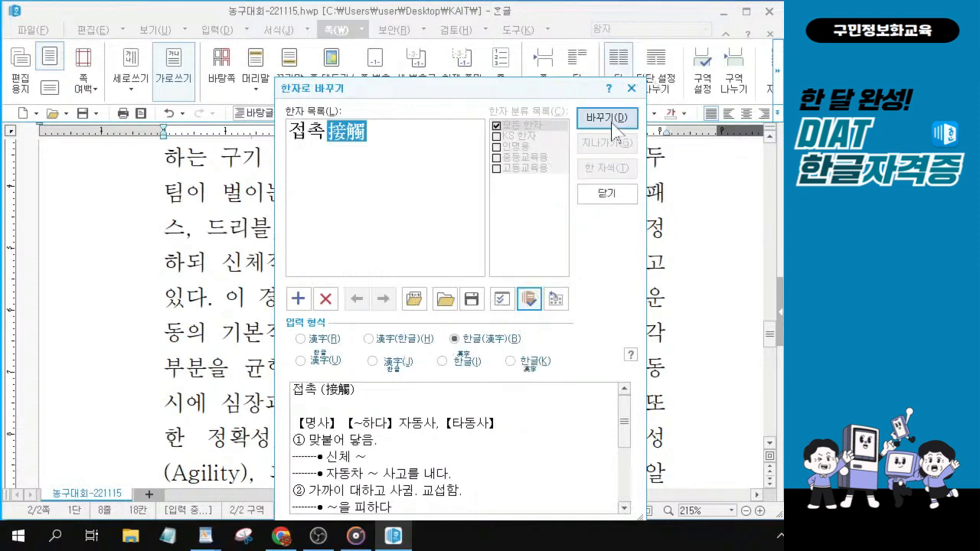
click(613, 123)
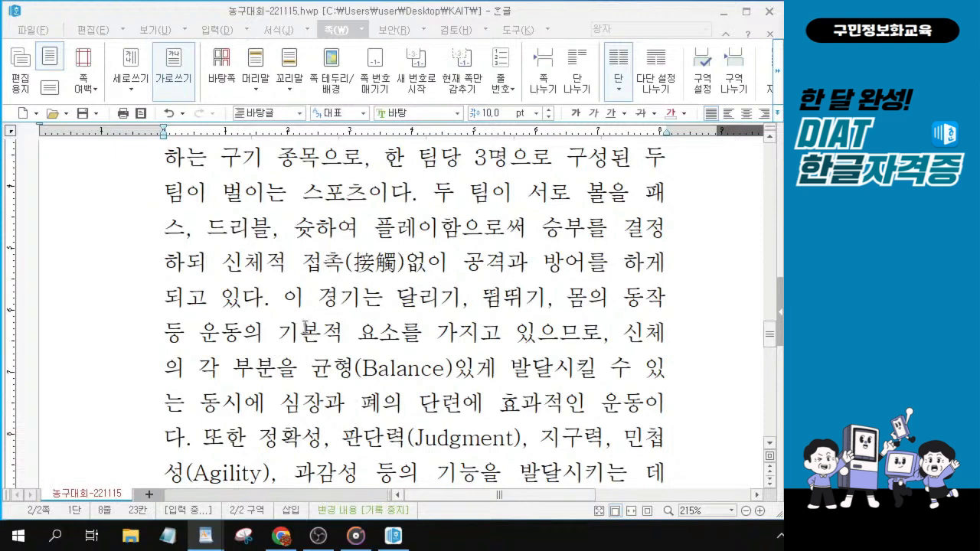
Step: Convert the word 단련 in the phrase 심장과 폐의 단련에 to 단련(鍛鍊), using the 한글(漢字) input format
drag(285, 298, 467, 403)
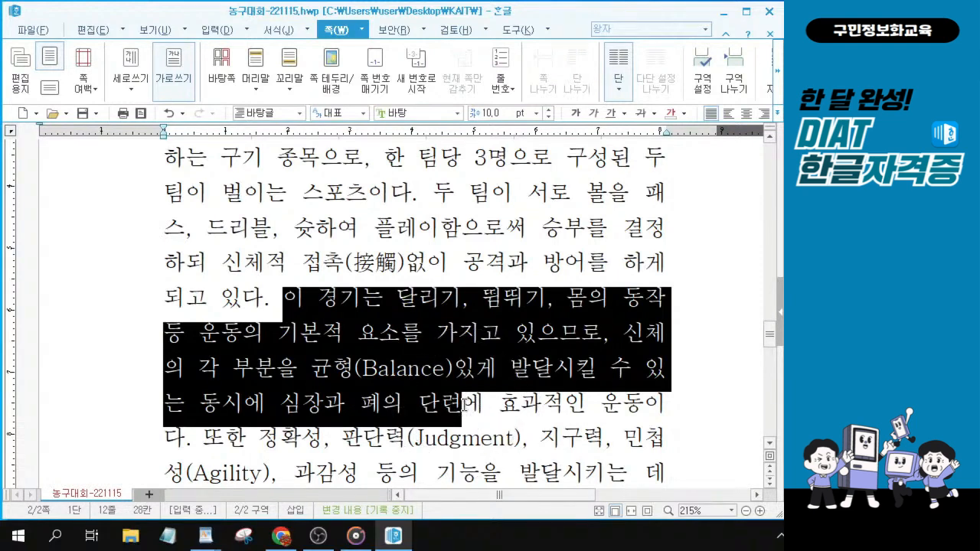
click(464, 403)
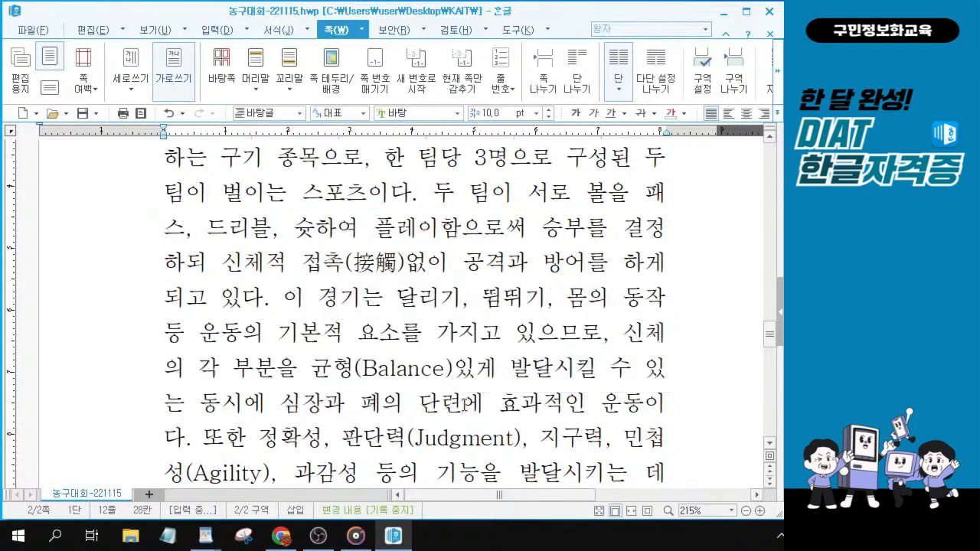
scroll(463, 404, down, 1)
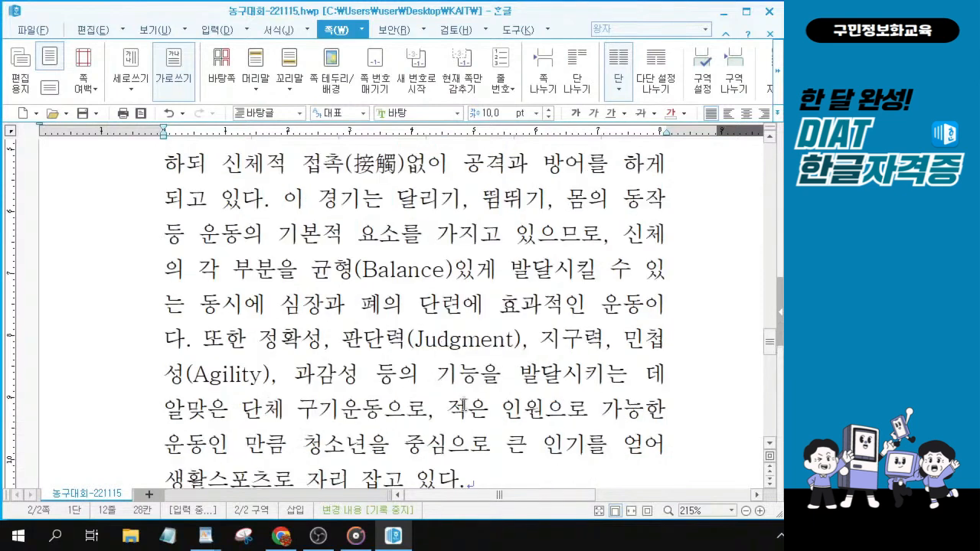
drag(461, 307, 420, 306)
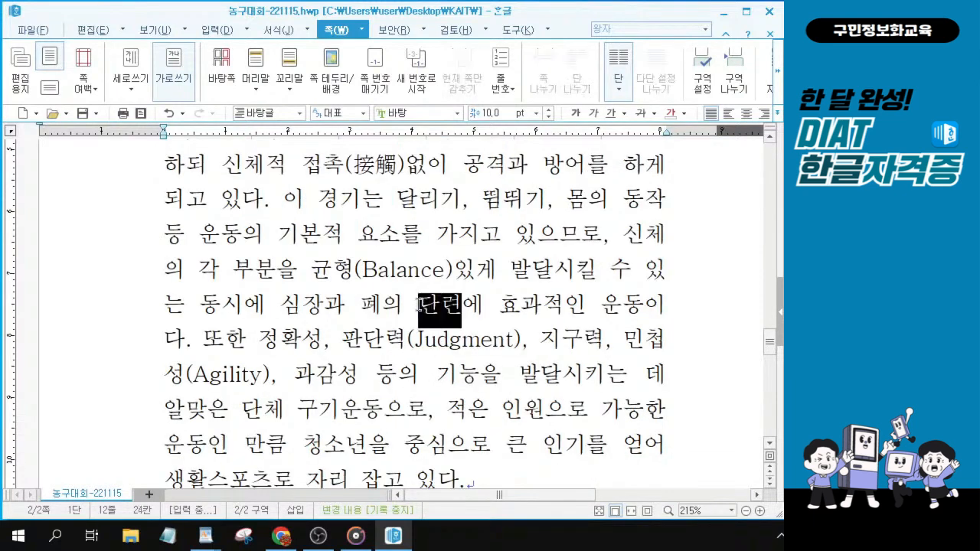
key(F12)
click(463, 304)
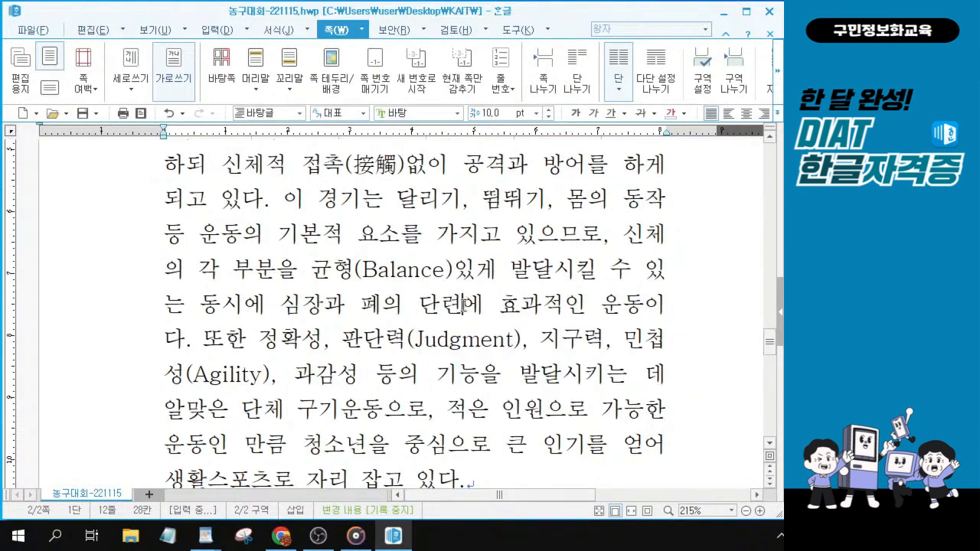
key(ctrl)
key(ctrl)
drag(284, 201, 462, 308)
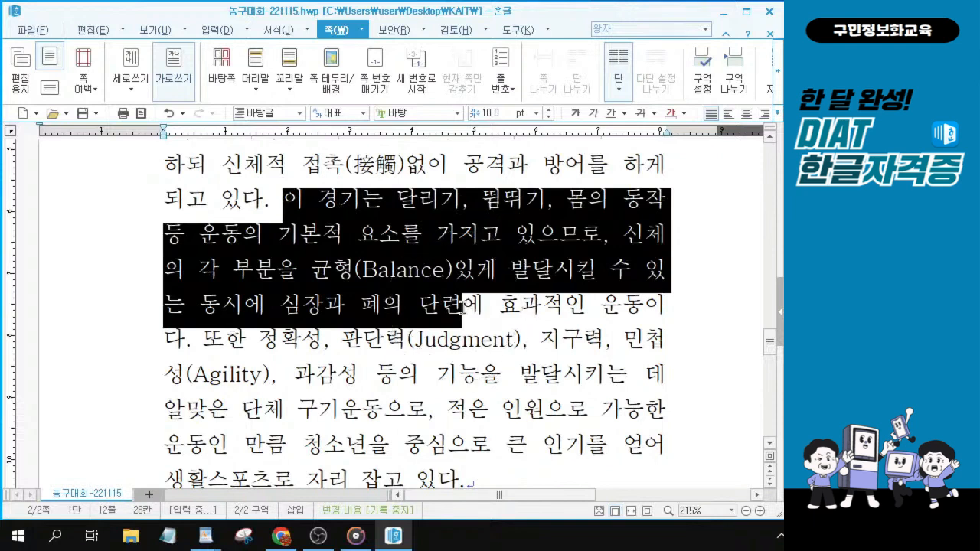
click(463, 307)
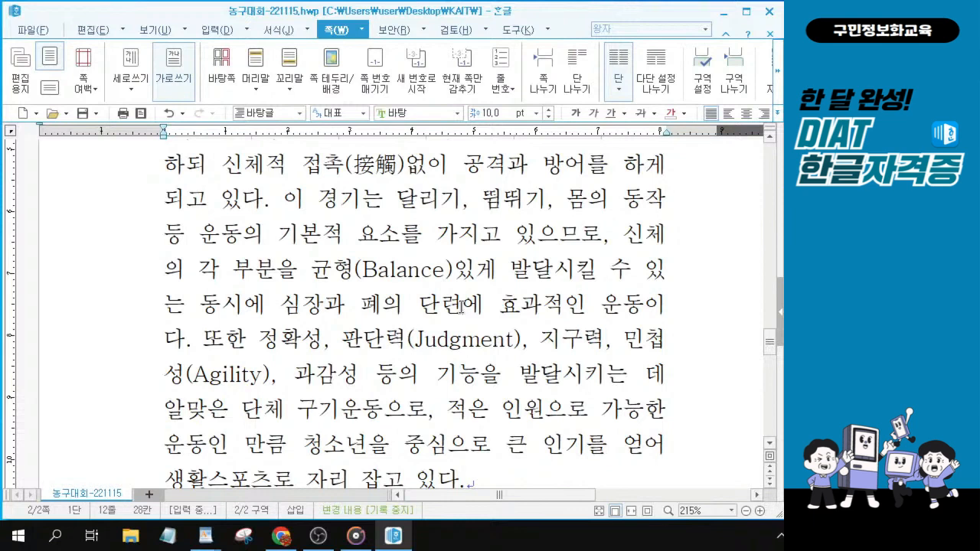
key(F9)
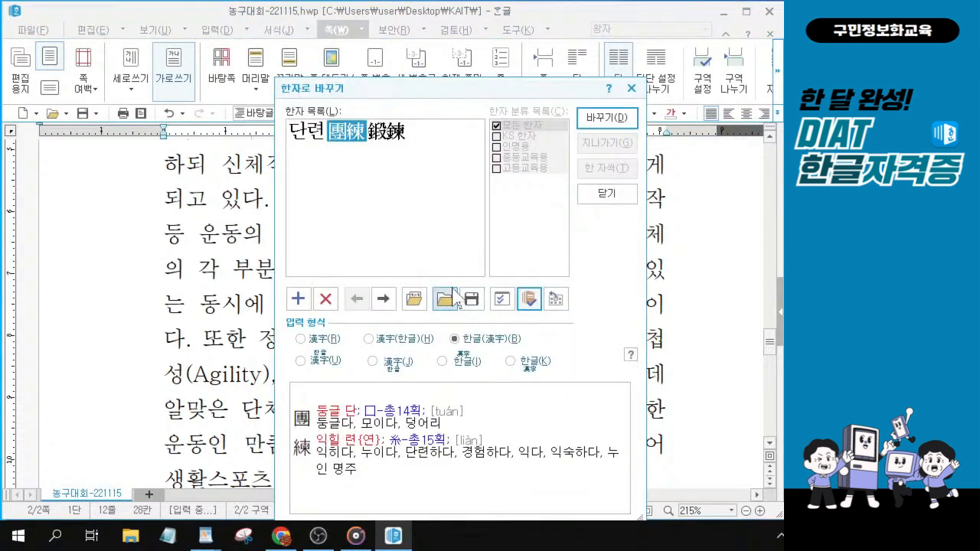
click(387, 136)
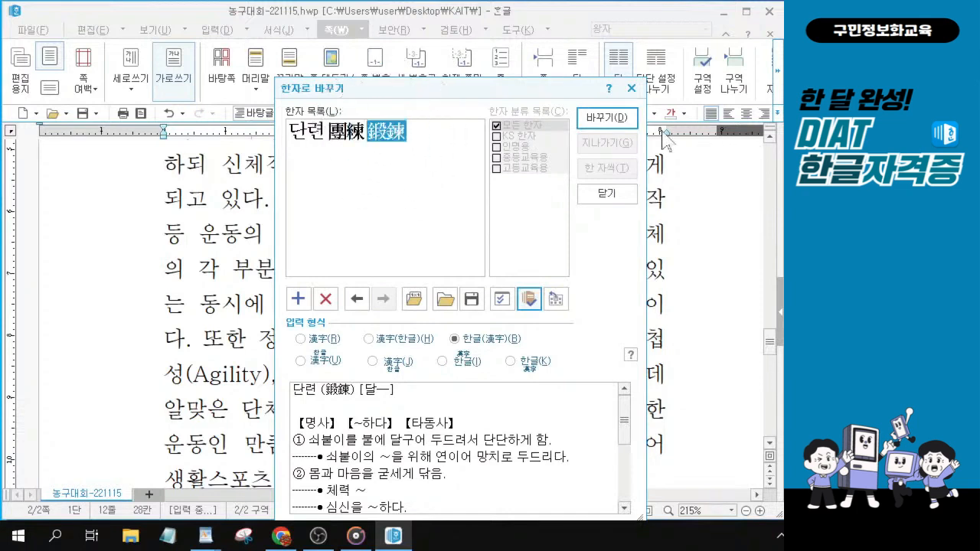
click(607, 120)
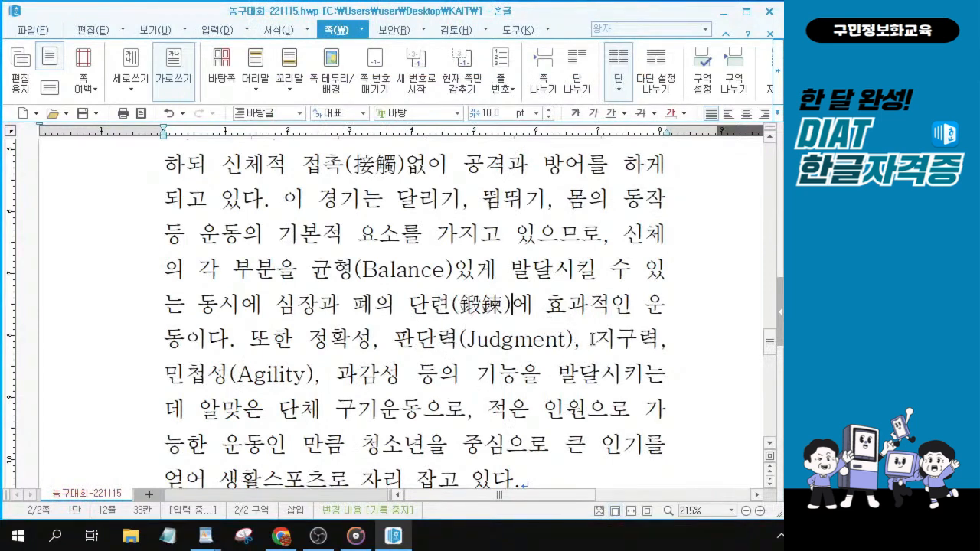
Step: Convert the word 지구력 following 판단력(Judgment) to 지구력(持久力), using the 한글(漢字) input format
drag(593, 342, 657, 347)
mouse_move(649, 352)
key(ctrl)
key(ctrl)
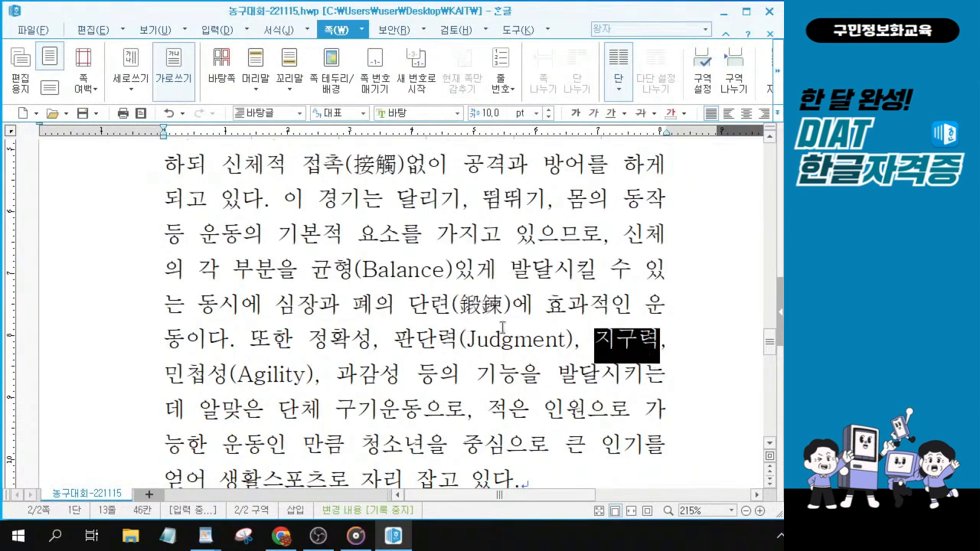
click(656, 342)
click(656, 340)
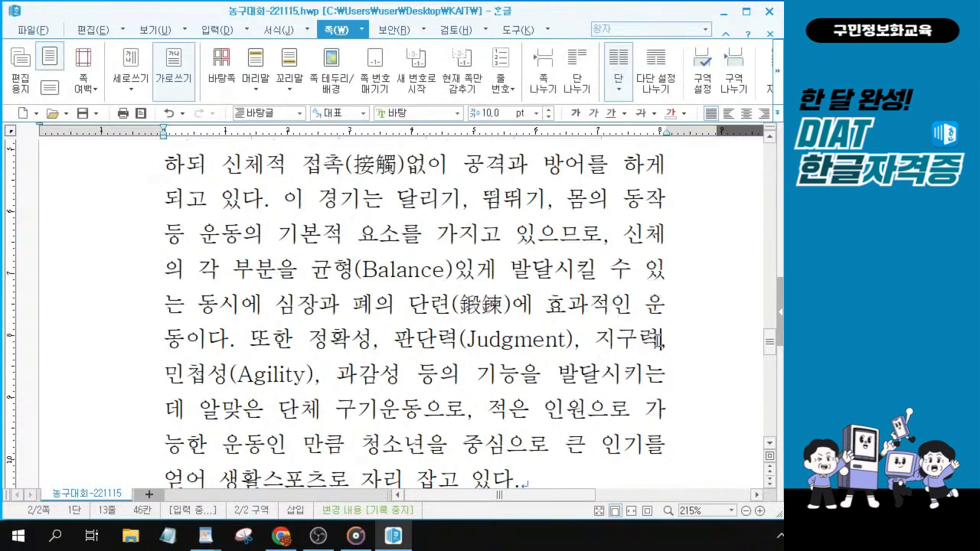
key(F9)
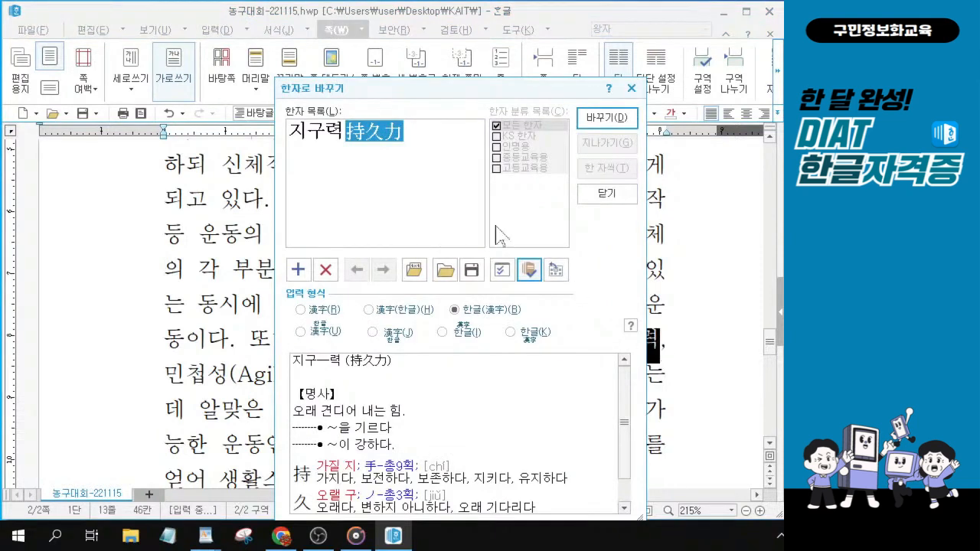
click(609, 121)
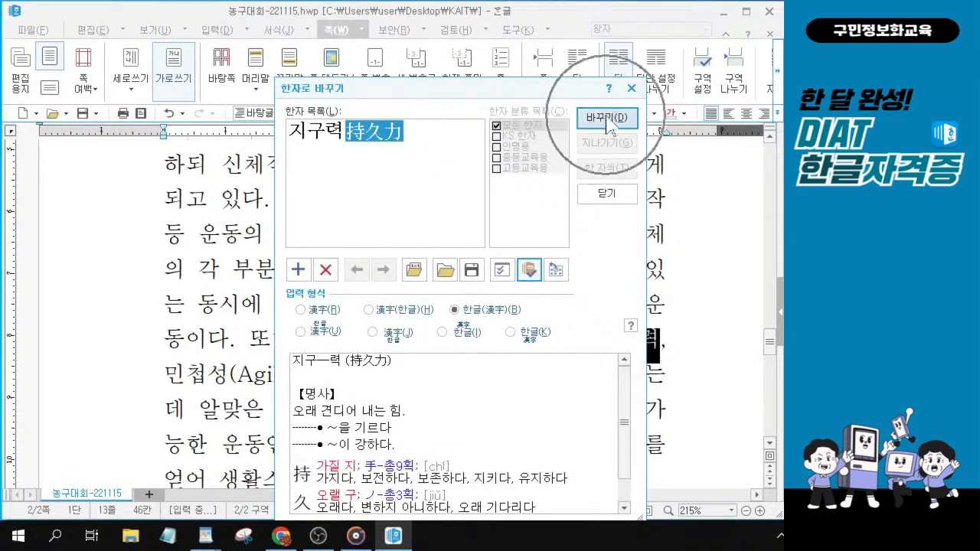
click(609, 121)
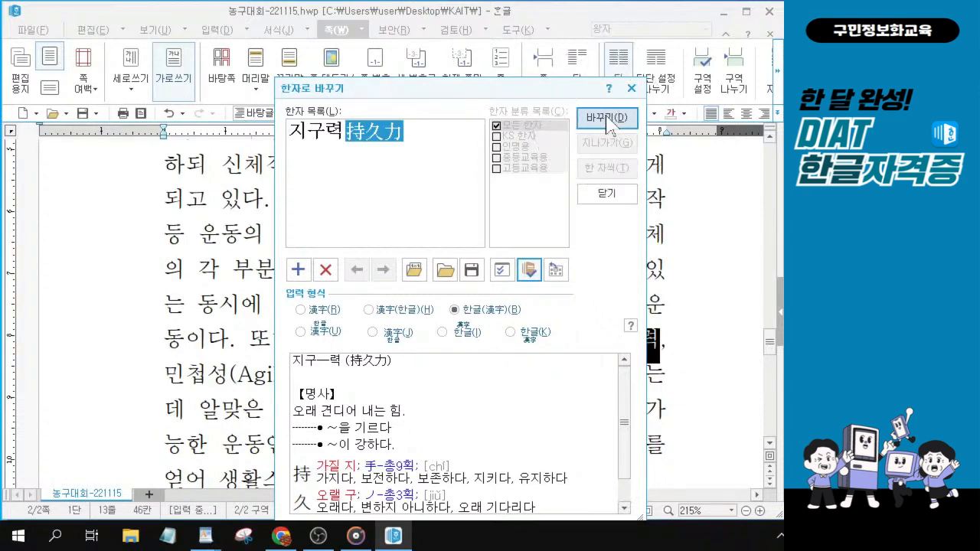
click(609, 121)
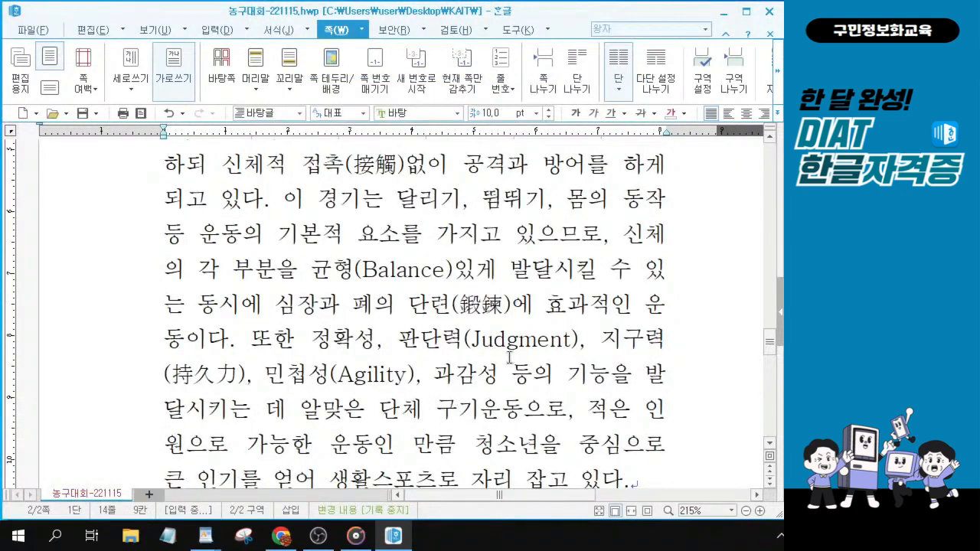
scroll(510, 358, down, 3)
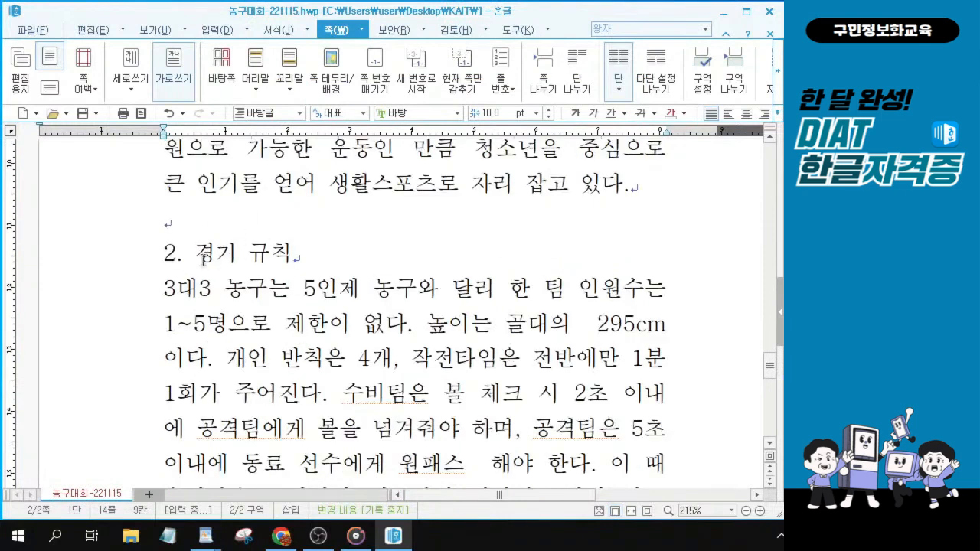
Step: Read through the "2. 경기 규칙" section sentence by sentence, from its heading to the rule on substitute players
click(201, 258)
scroll(430, 310, down, 2)
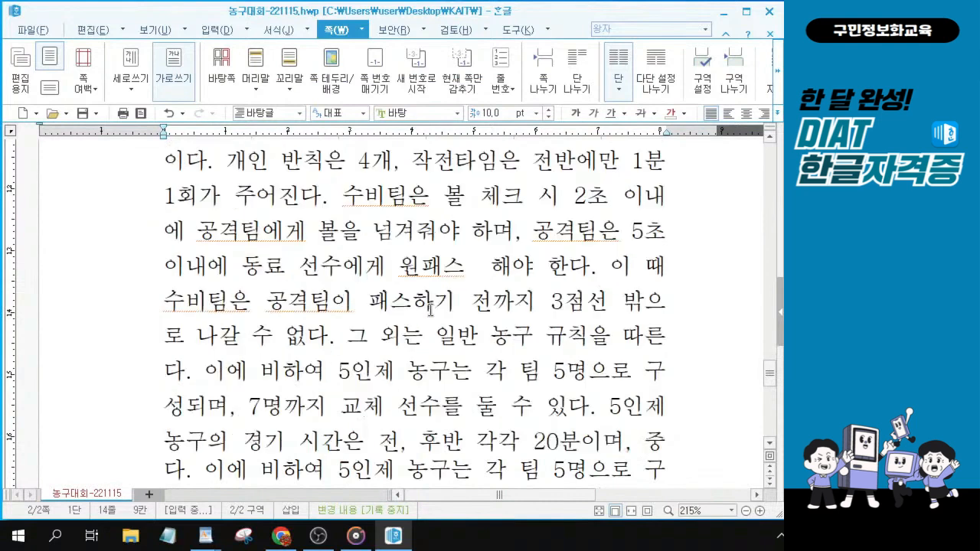
scroll(431, 310, up, 1)
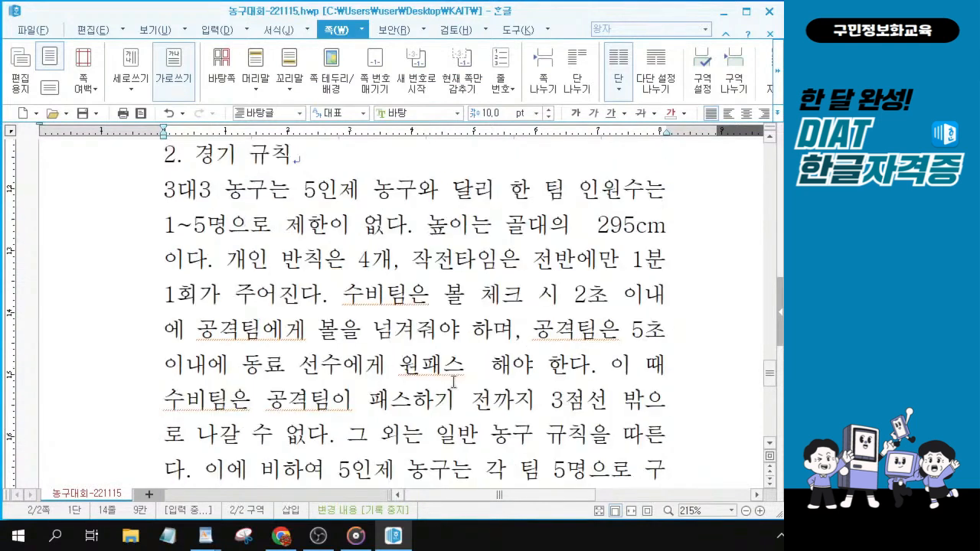
scroll(453, 381, down, 2)
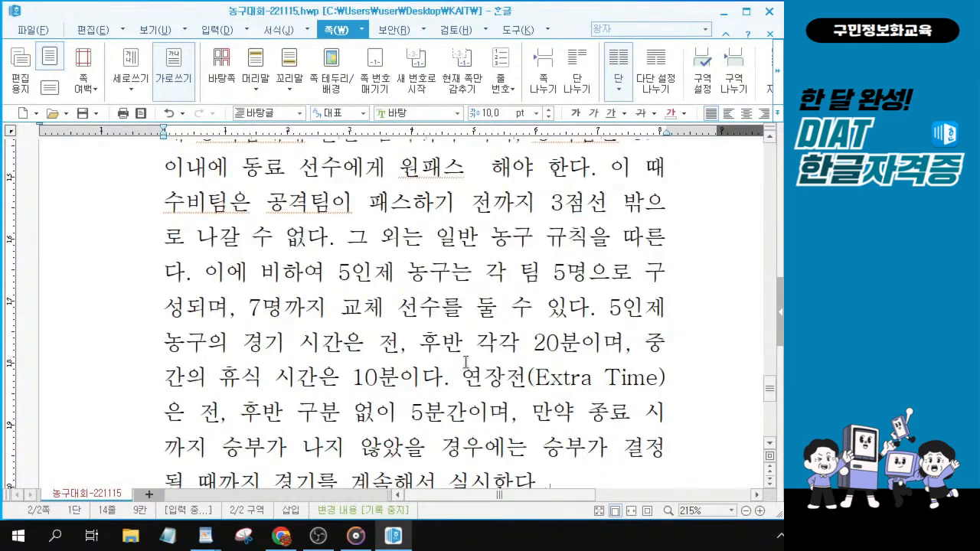
scroll(386, 298, up, 2)
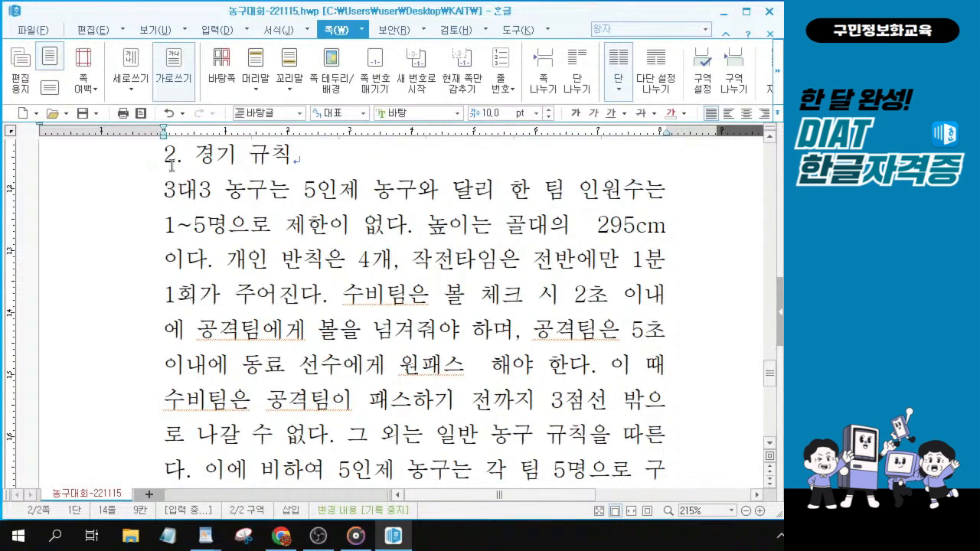
drag(192, 158, 337, 159)
click(169, 190)
drag(167, 190, 586, 360)
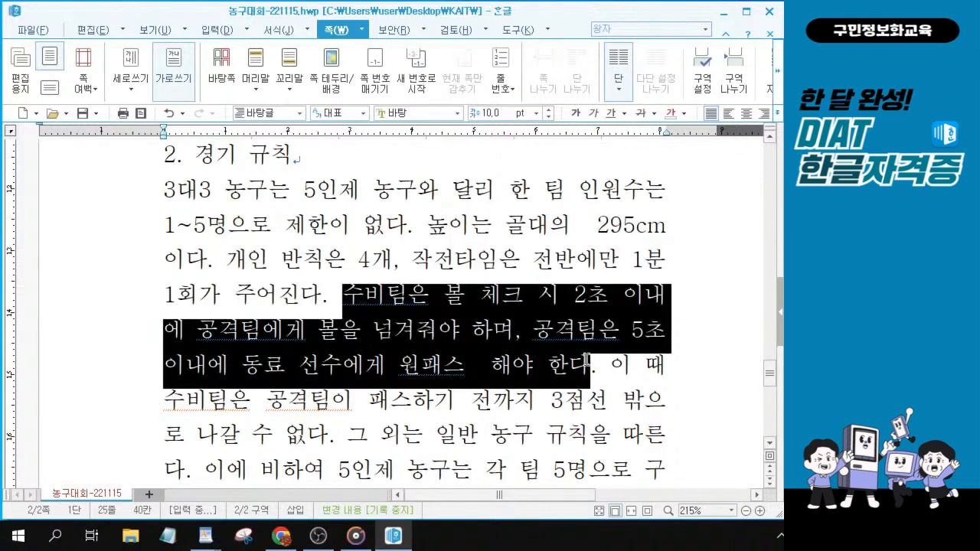
click(617, 366)
drag(616, 366, 333, 444)
scroll(333, 444, down, 1)
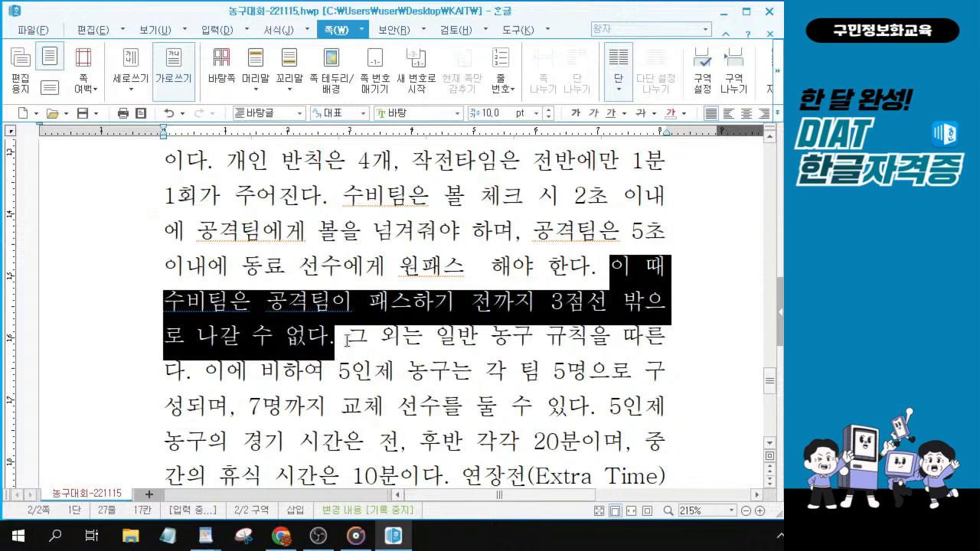
drag(347, 337, 192, 387)
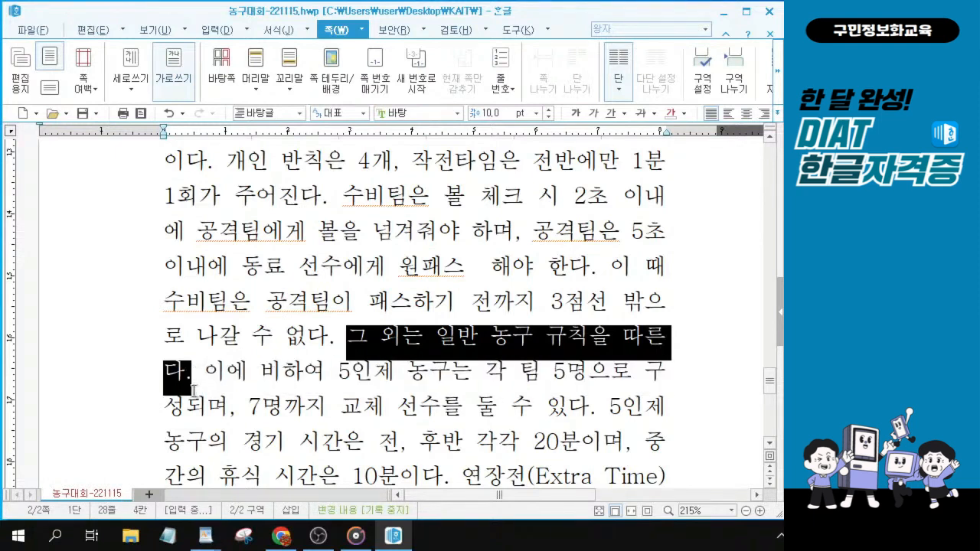
click(207, 376)
drag(207, 375, 587, 407)
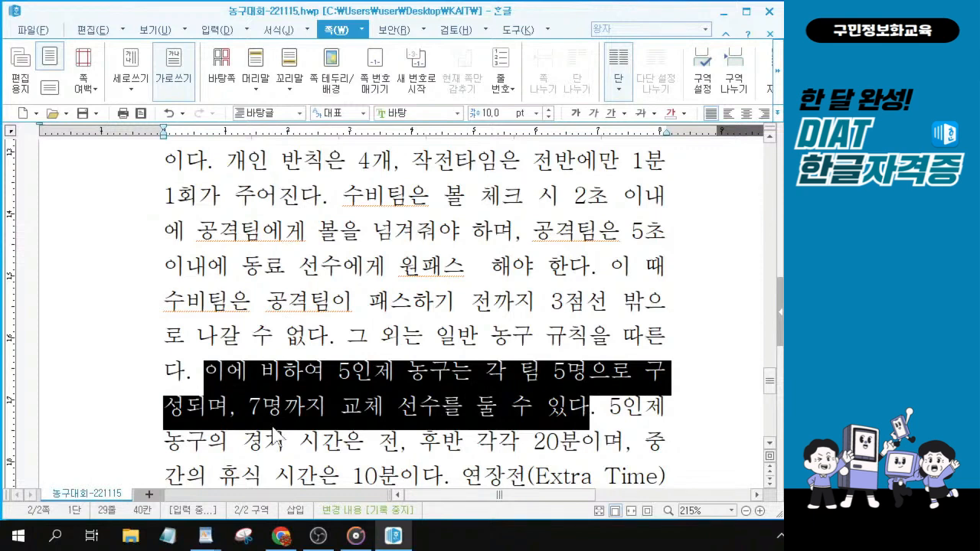
Step: Convert the word 교체 in section 2 to Hanja, choosing 交替 in the 한글(漢字) format
click(381, 406)
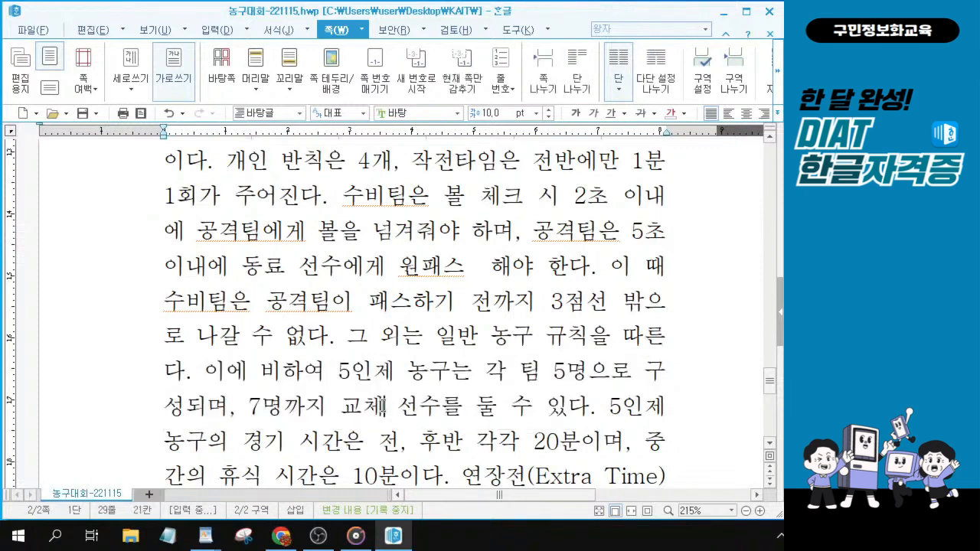
key(Hangul_Hanja)
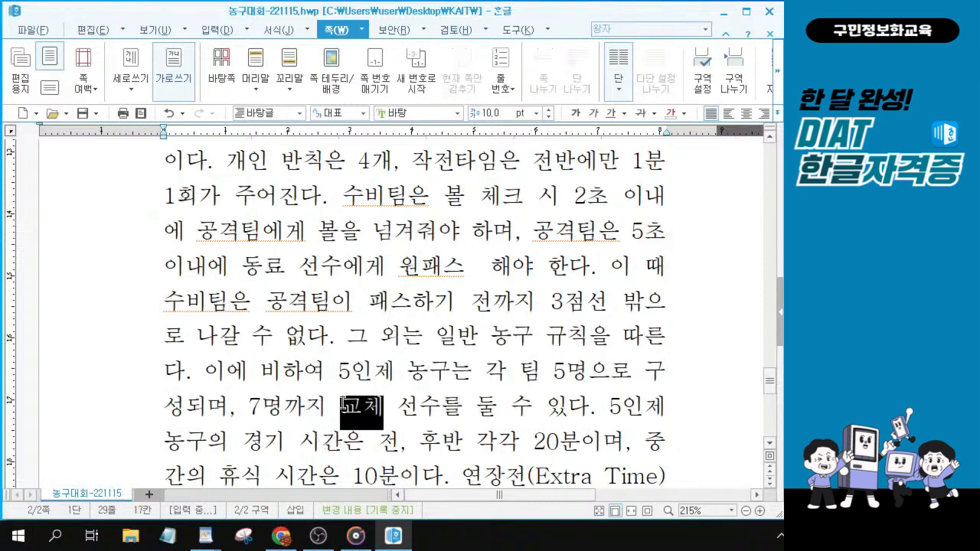
key(Escape)
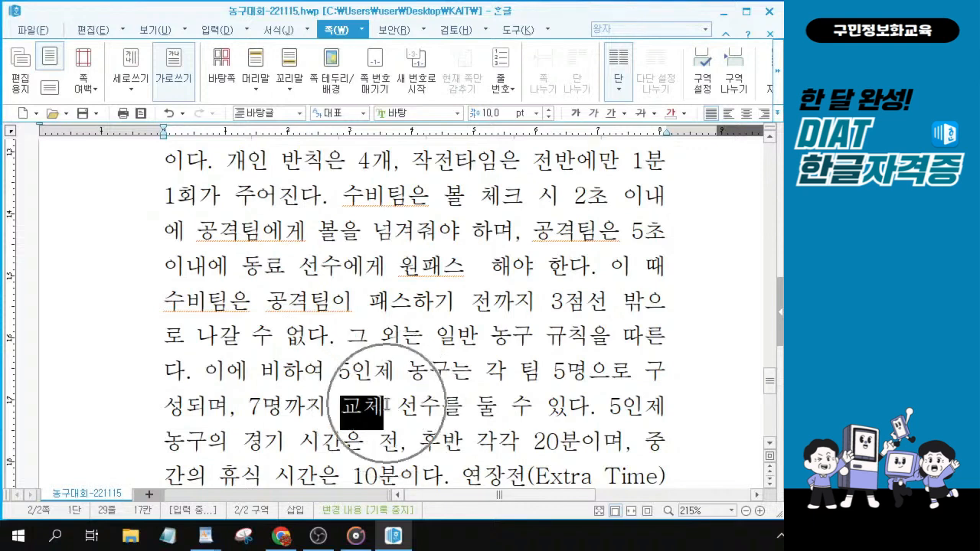
click(385, 405)
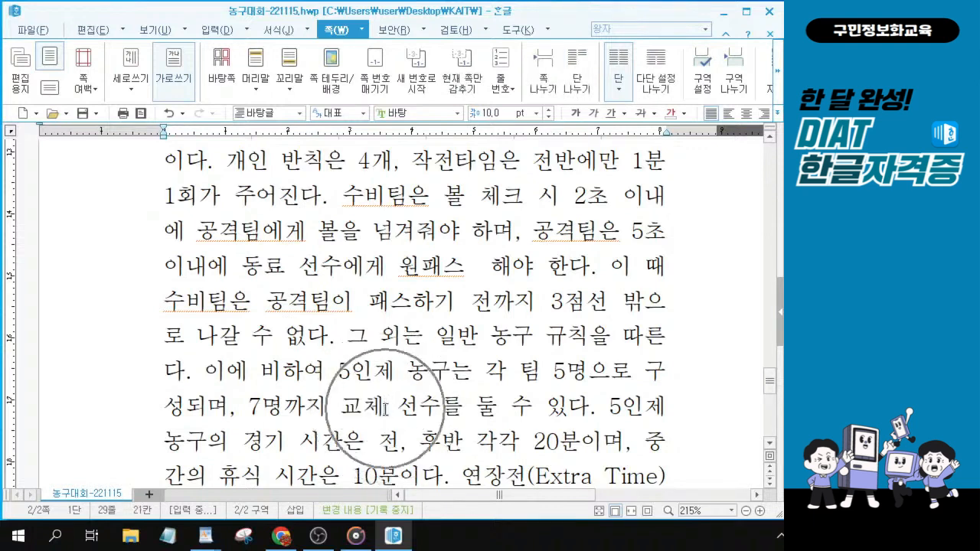
key(F9)
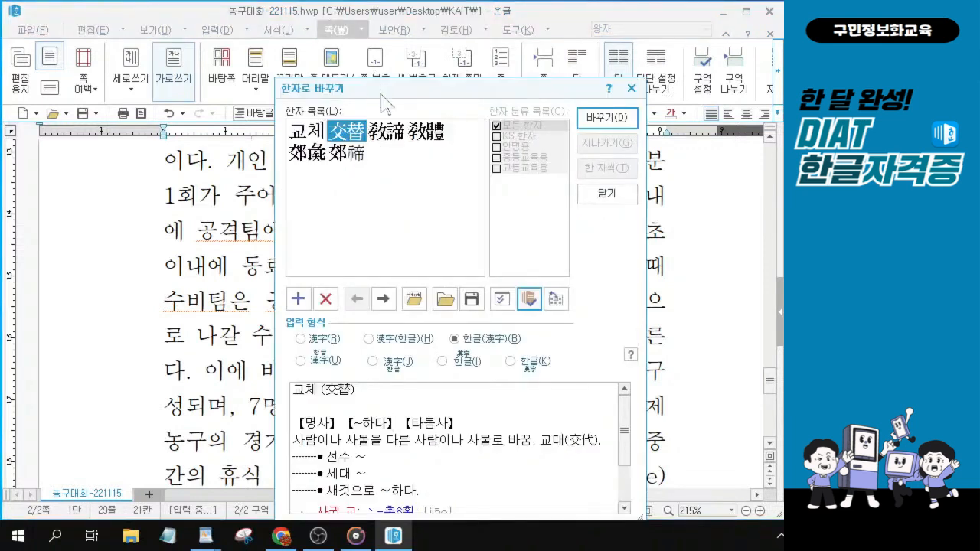
drag(383, 90, 501, 85)
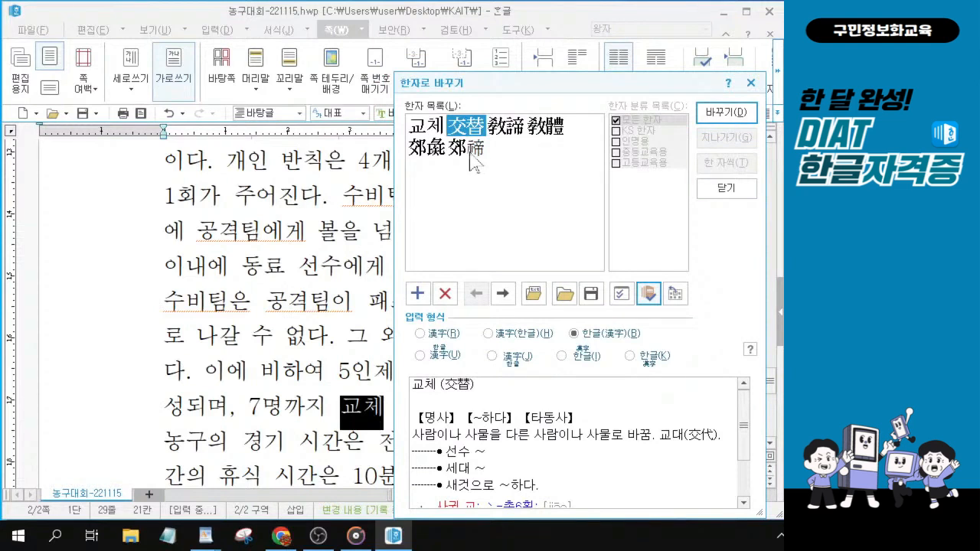
mouse_move(465, 130)
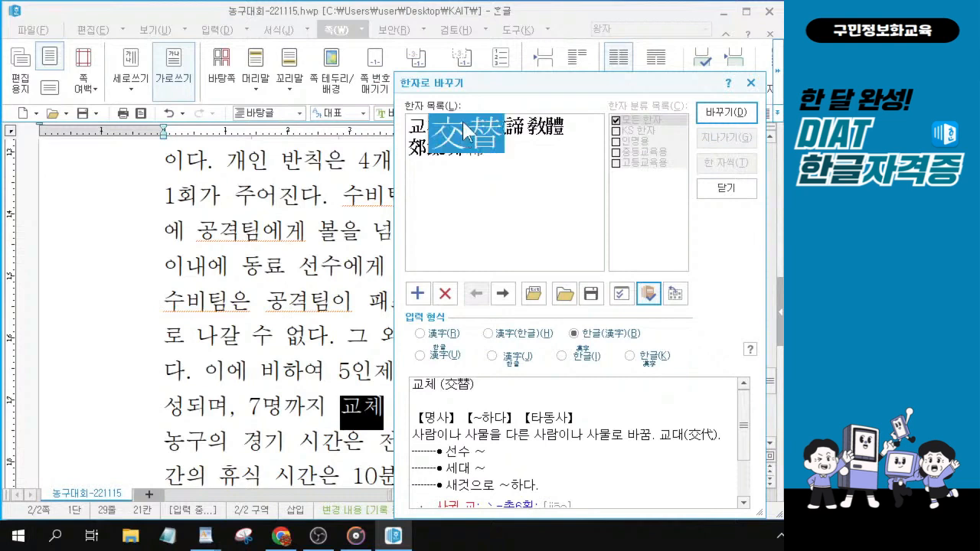
click(719, 121)
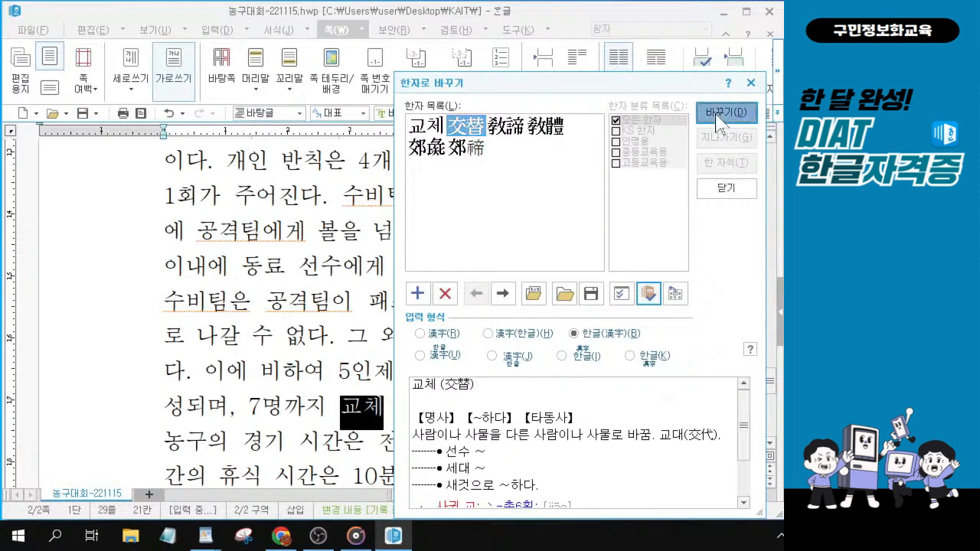
drag(342, 407, 449, 409)
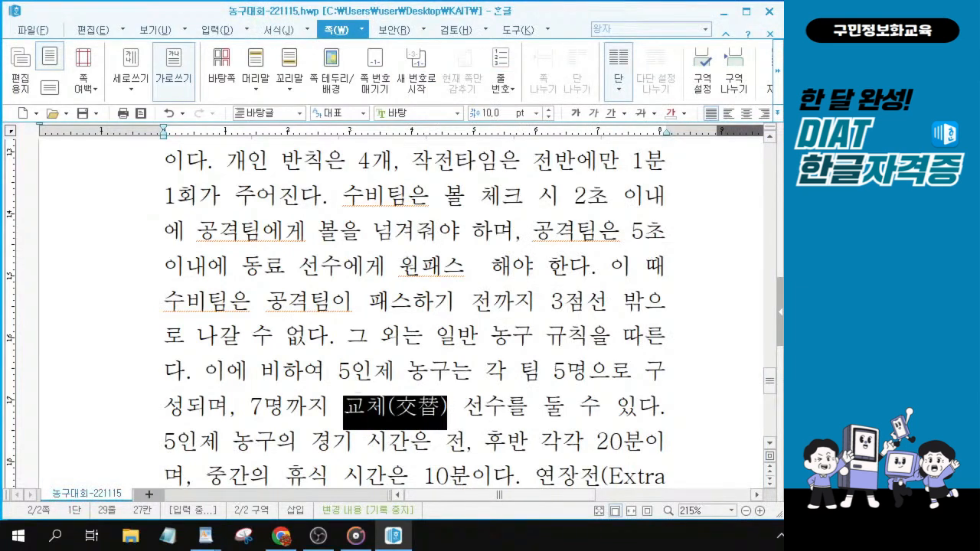
Step: Set the font of the heading "1. 3대3 농구(basketball)" to 돋움
key(alt+Tab)
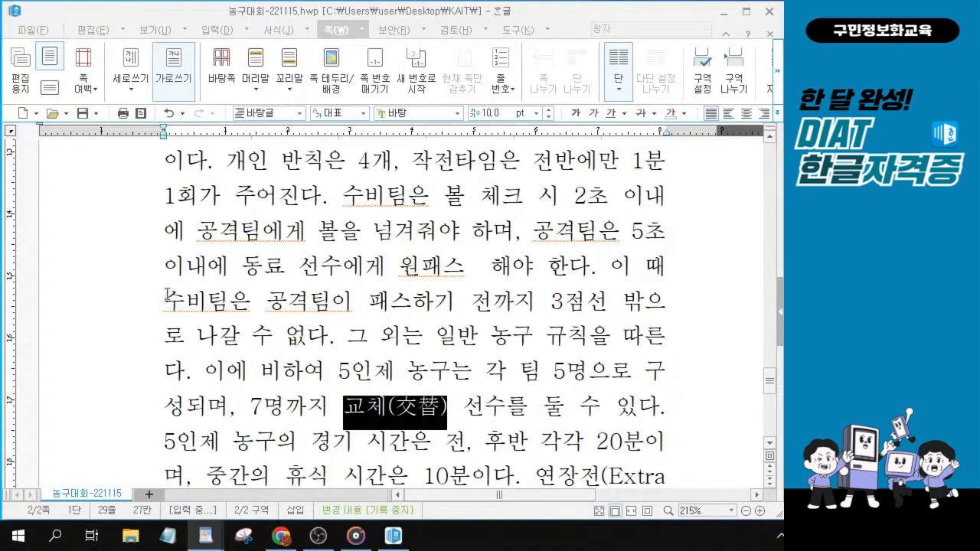
click(391, 271)
scroll(391, 272, up, 6)
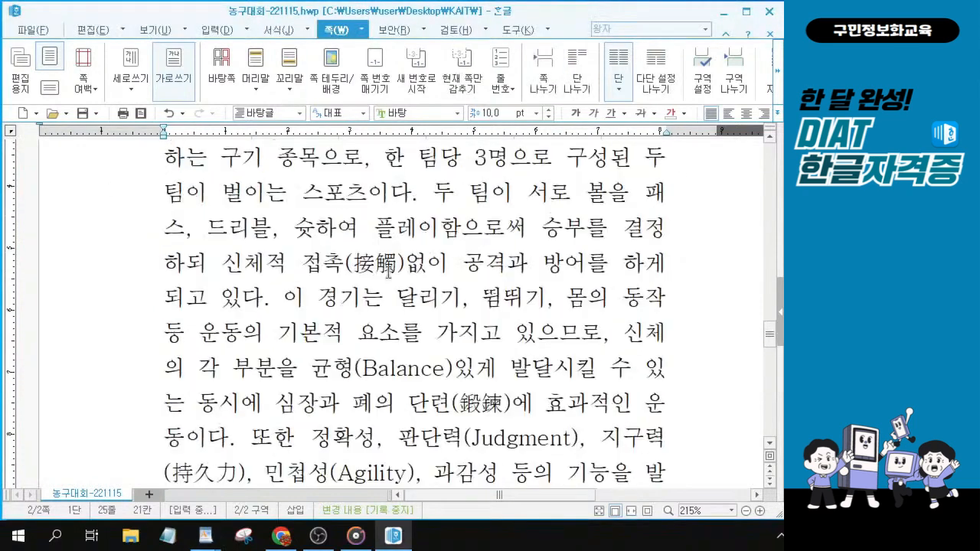
scroll(389, 272, up, 2)
drag(170, 215, 95, 214)
click(458, 218)
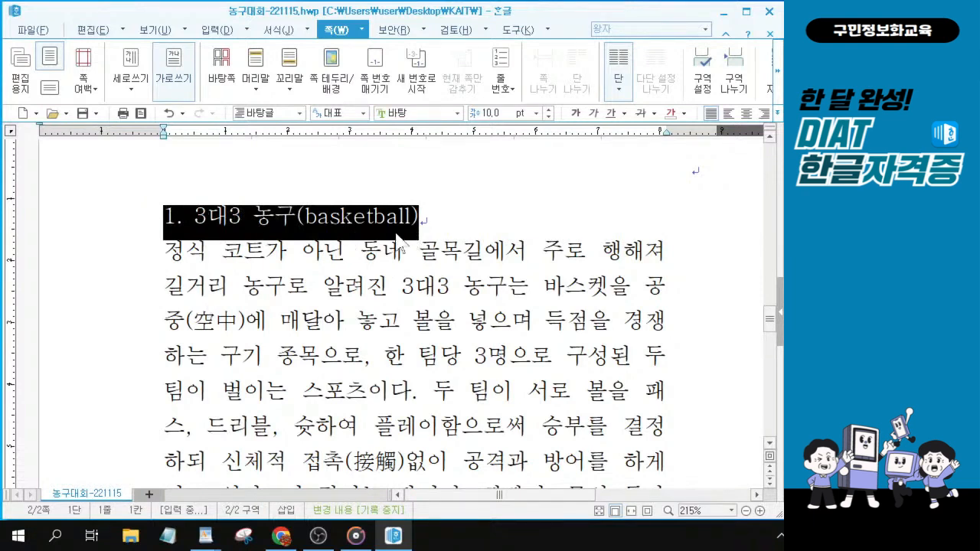
click(399, 112)
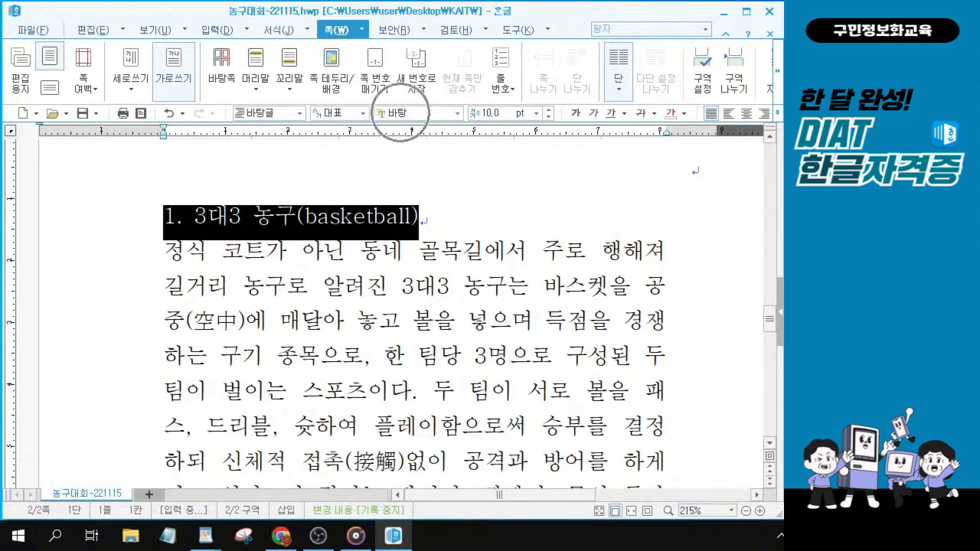
click(399, 113)
text(돋움)
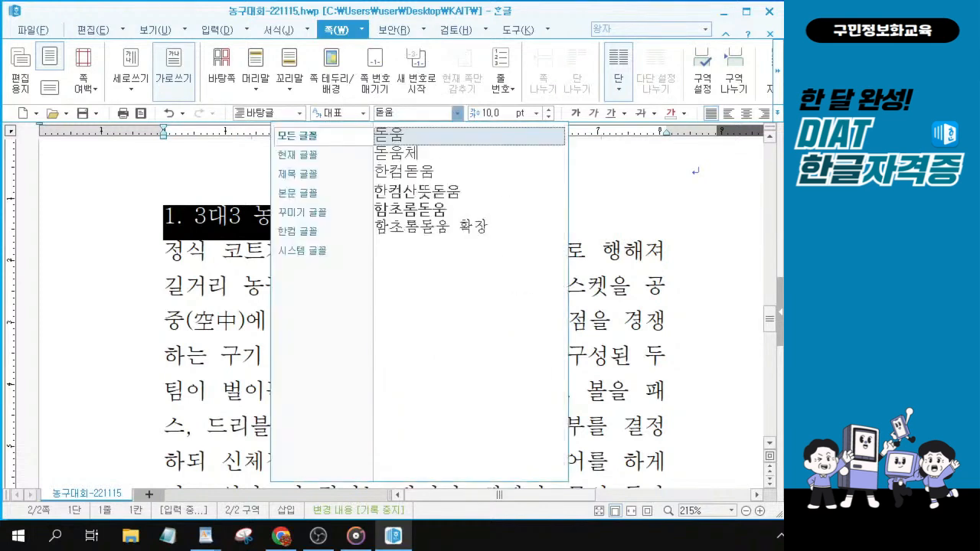
key(Return)
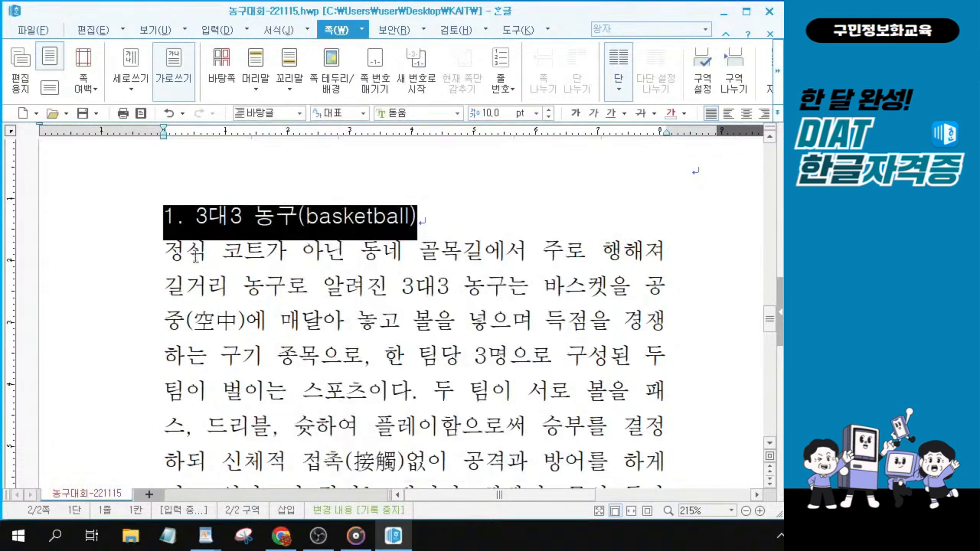
Step: Set the "1. 3대3 농구(basketball)" heading to 12 pt and bold
key(alt+Tab)
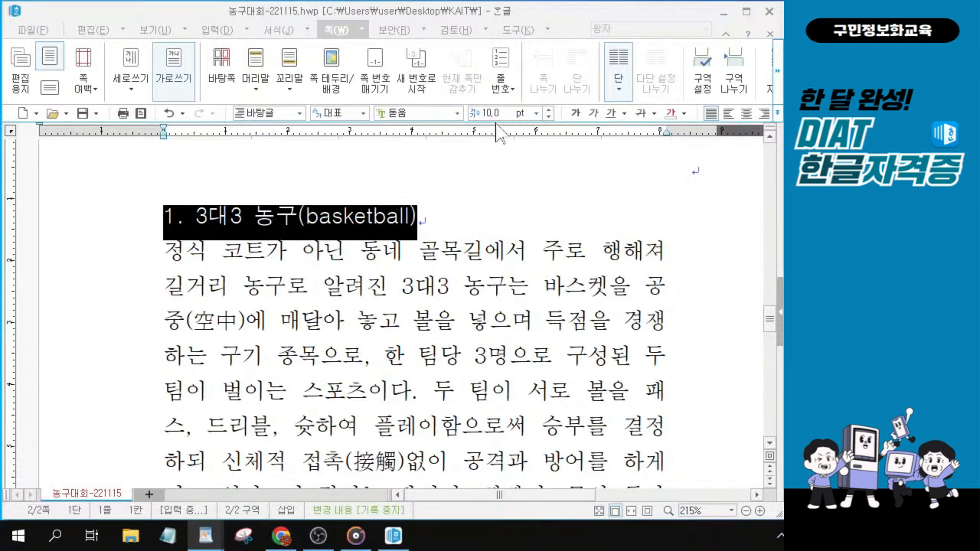
click(549, 109)
click(548, 109)
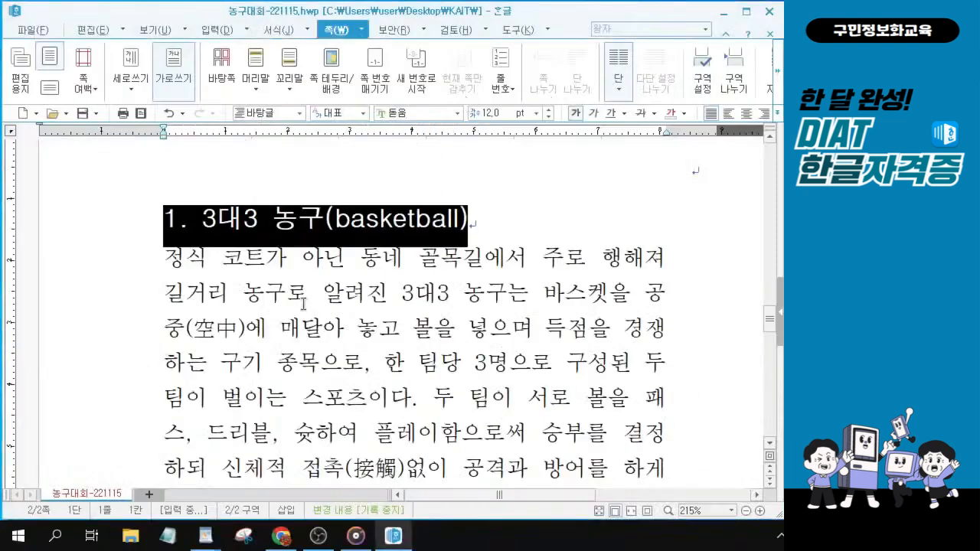
Step: Set the font of the heading "2. 경기 규칙" to 돋움, picking it from the fonts used in the document
scroll(306, 301, down, 5)
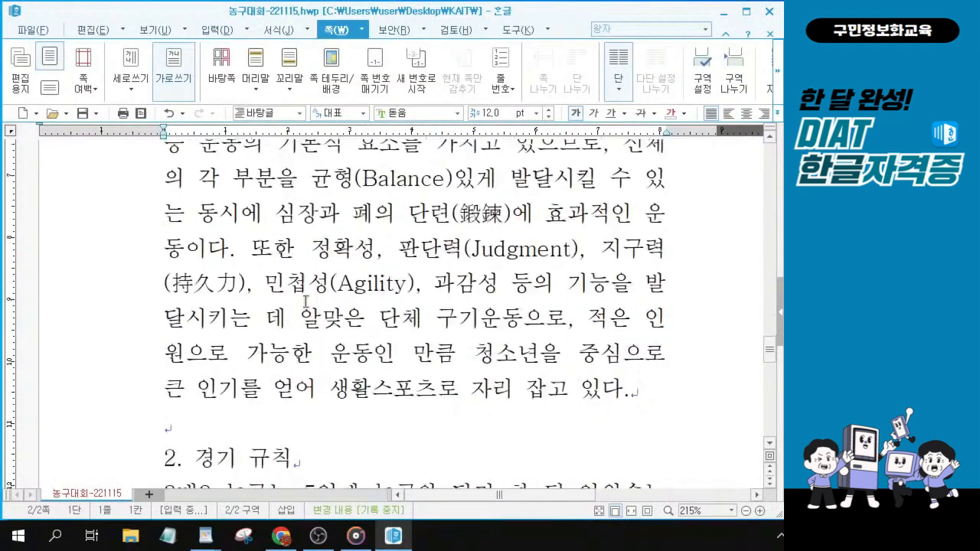
click(332, 353)
key(shift+Home)
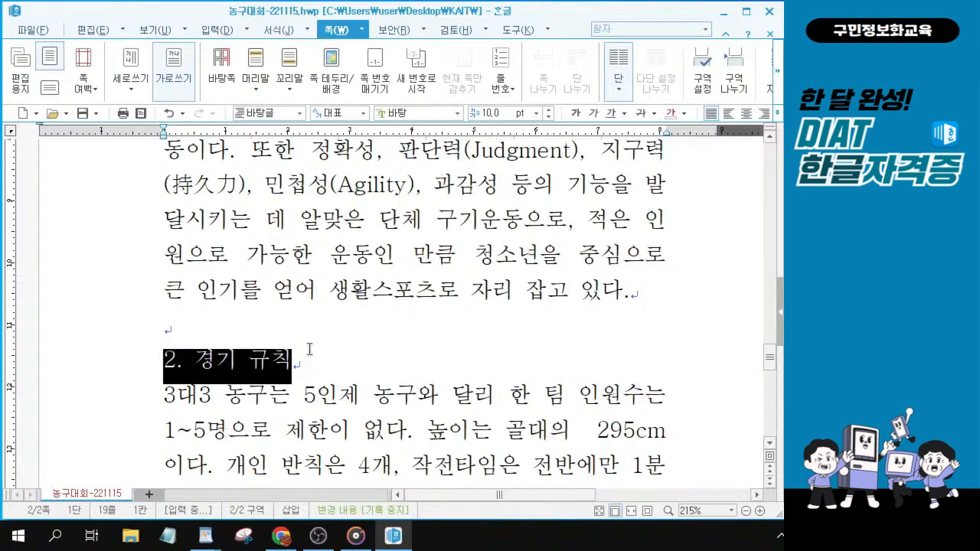
click(458, 113)
click(459, 117)
click(459, 117)
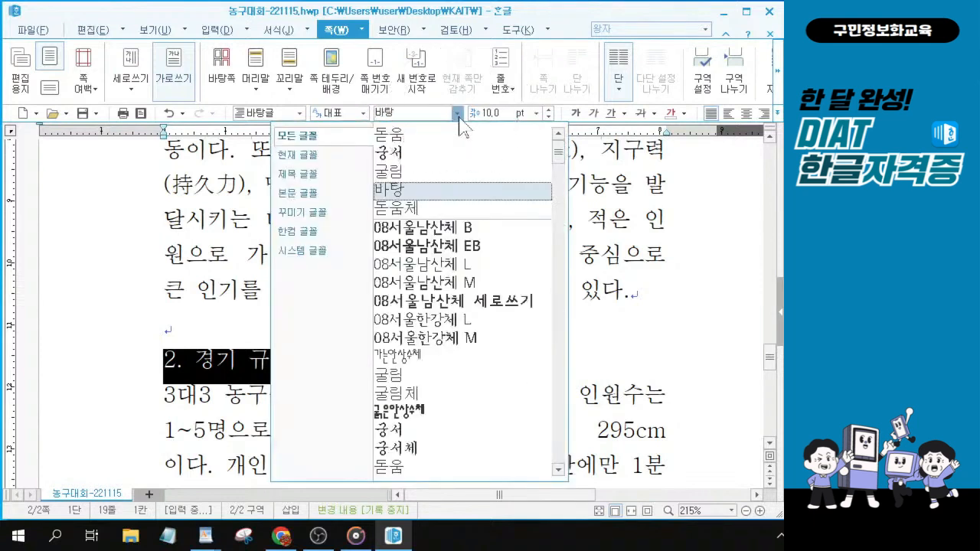
click(314, 157)
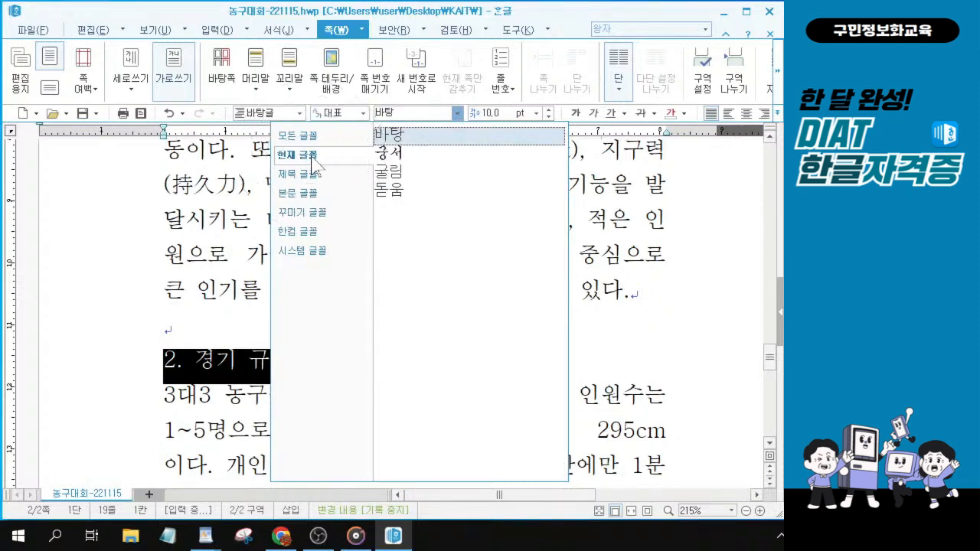
click(392, 193)
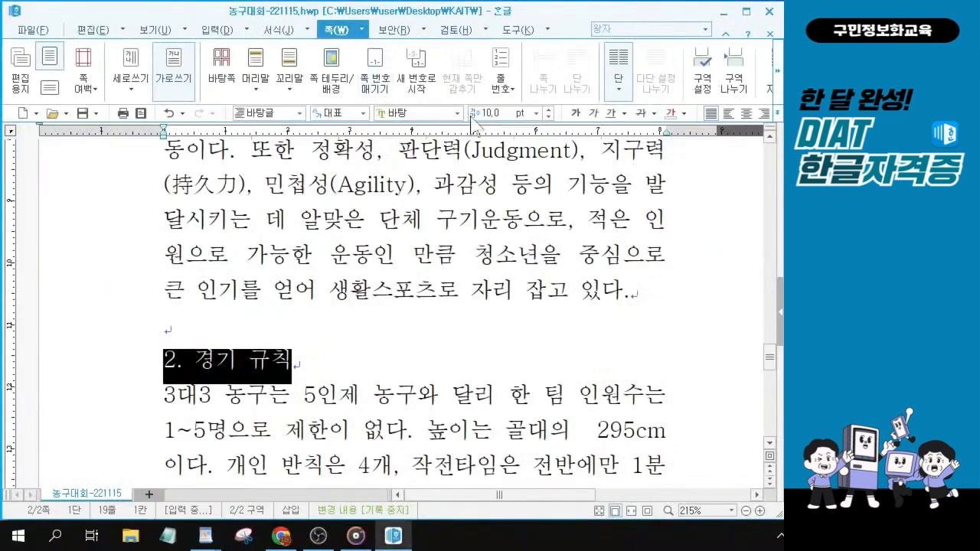
click(530, 132)
click(398, 191)
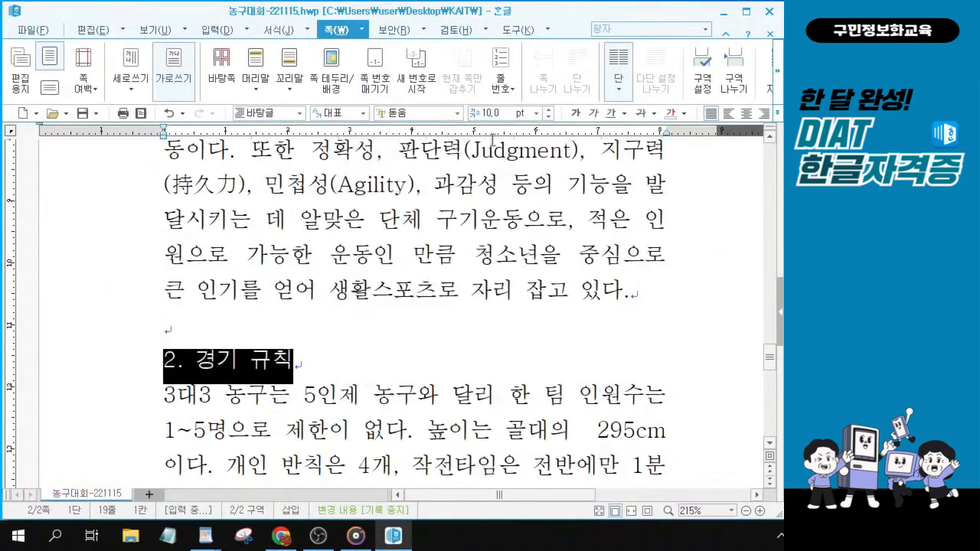
Step: Set the "2. 경기 규칙" heading to 12 pt and bold
click(548, 109)
click(549, 109)
click(577, 114)
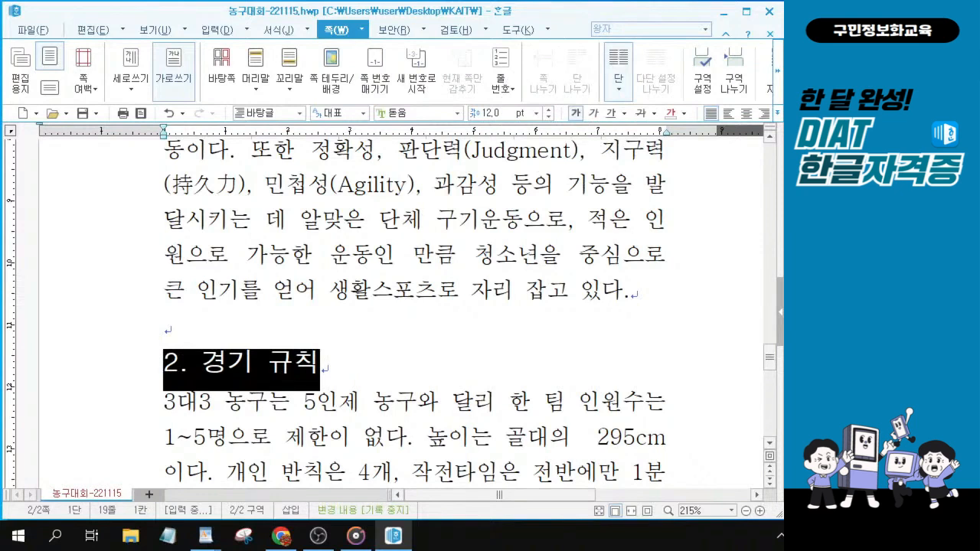
Step: Reorder the words in the 경기 규칙 paragraph to read "골대의 높이는 295cm" and remove the extra space before 골대의
key(alt+Tab)
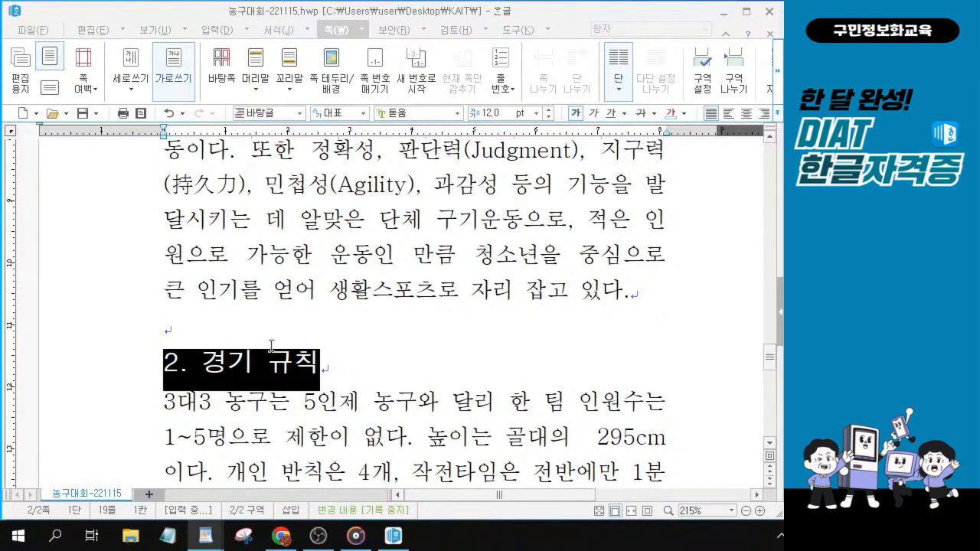
click(297, 250)
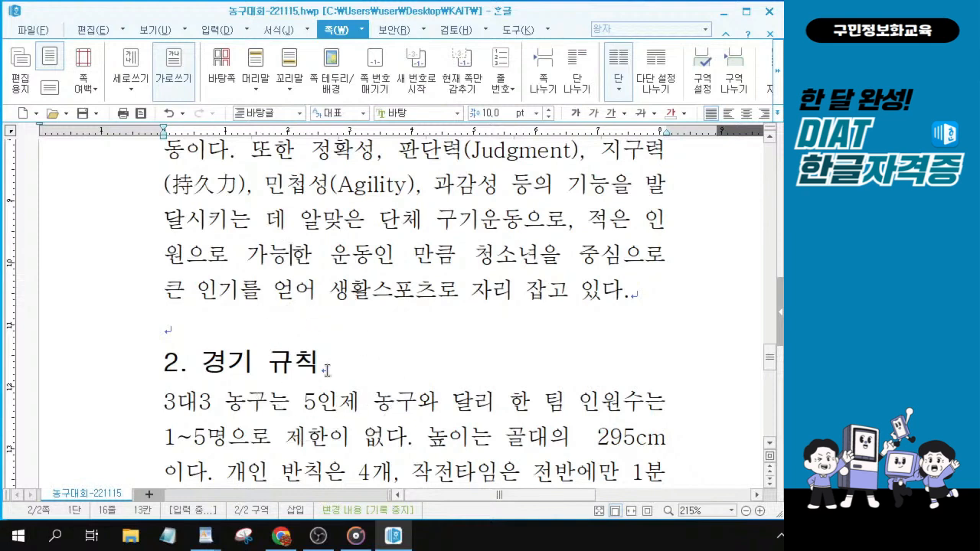
key(ctrl)
drag(427, 438, 572, 435)
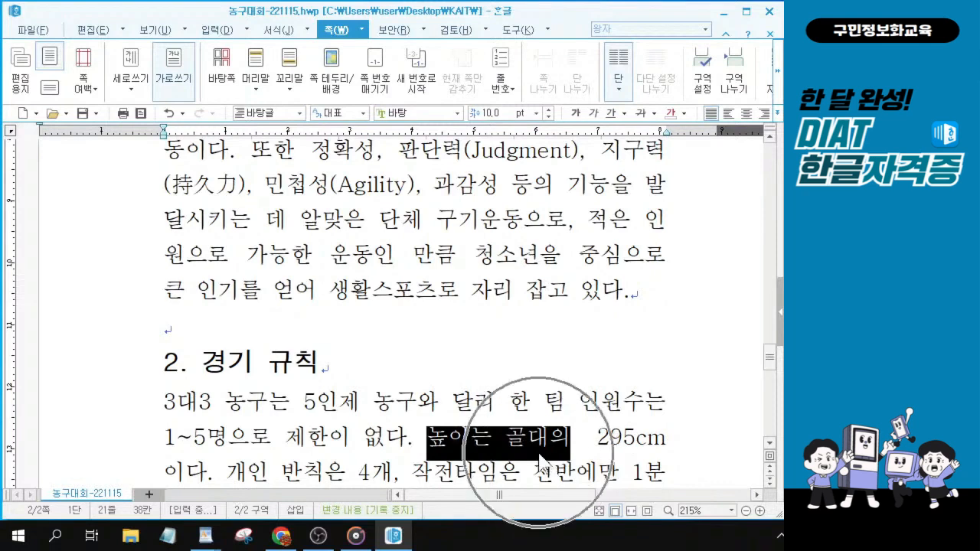
scroll(536, 455, down, 1)
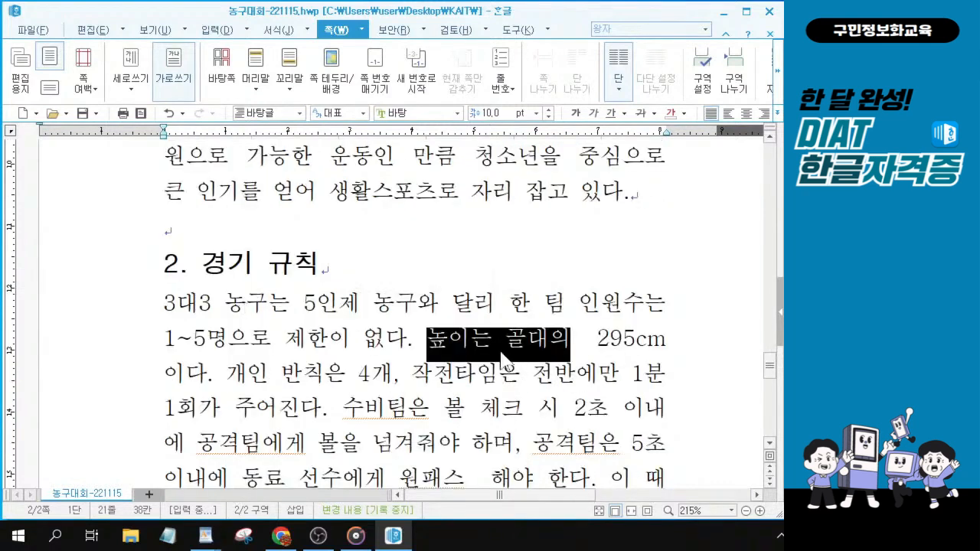
key(alt+Tab)
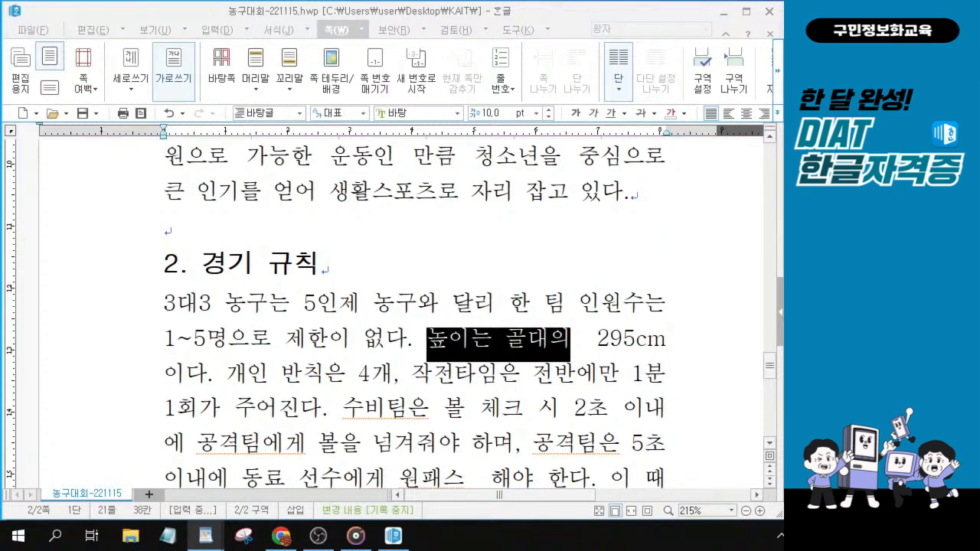
click(435, 338)
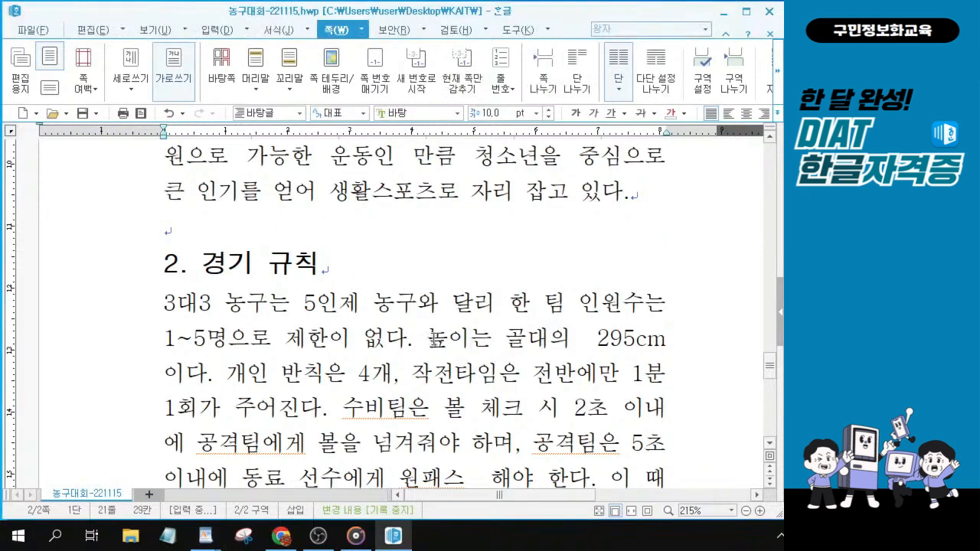
drag(429, 338, 491, 339)
drag(429, 338, 488, 339)
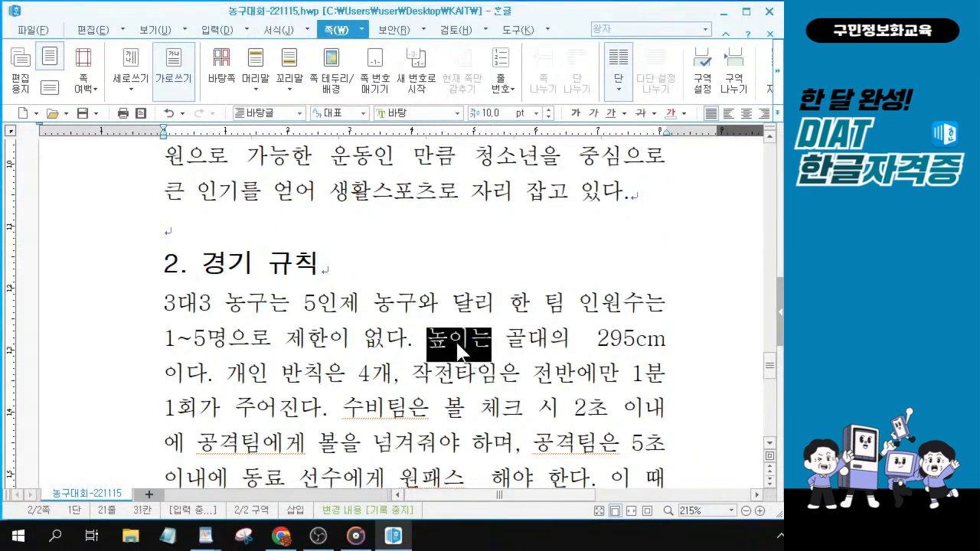
mouse_move(568, 359)
mouse_down()
mouse_move(584, 357)
mouse_move(498, 355)
mouse_move(580, 350)
mouse_up()
click(443, 338)
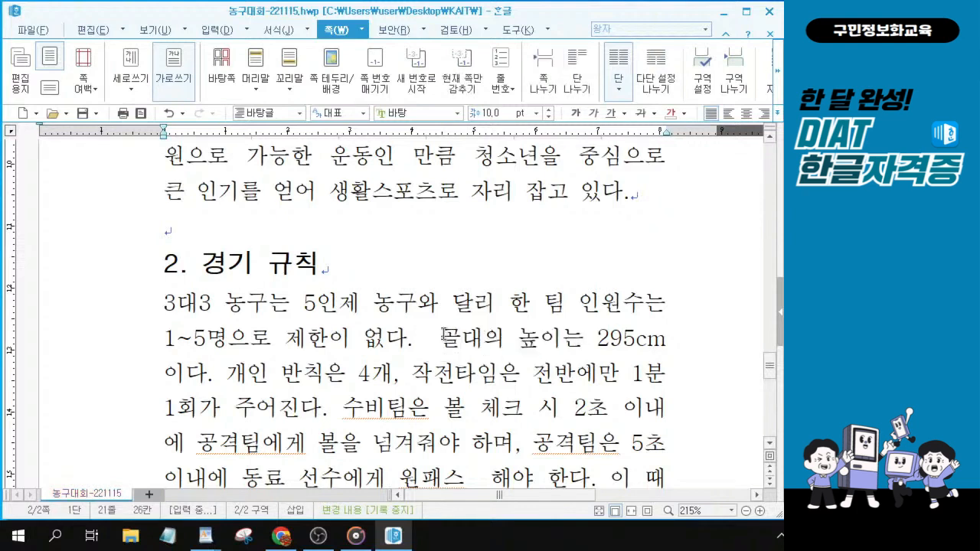
key(BackSpace)
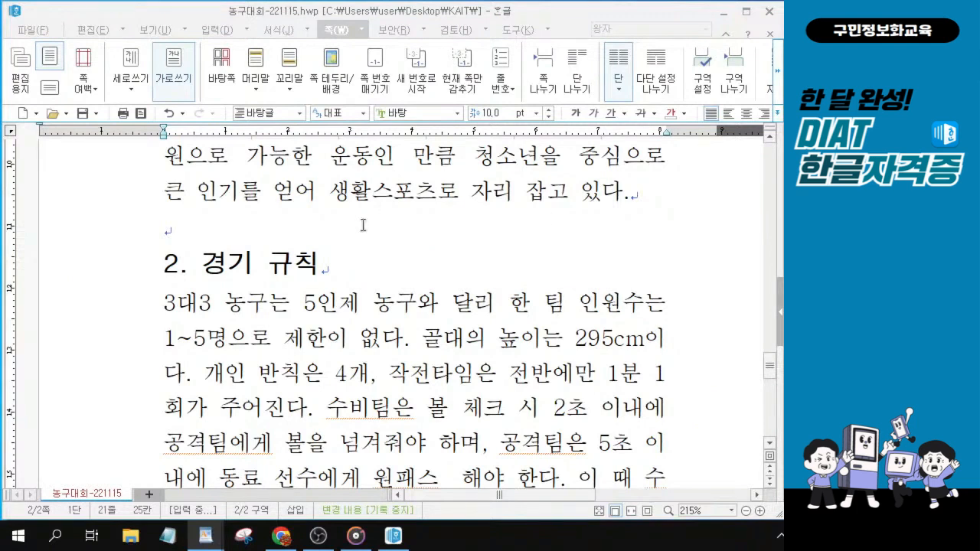
Step: Review the sentence about "접촉(接觸)없이 공격과 방어" in the section 1 paragraph for wording that needs correcting
scroll(329, 242, up, 5)
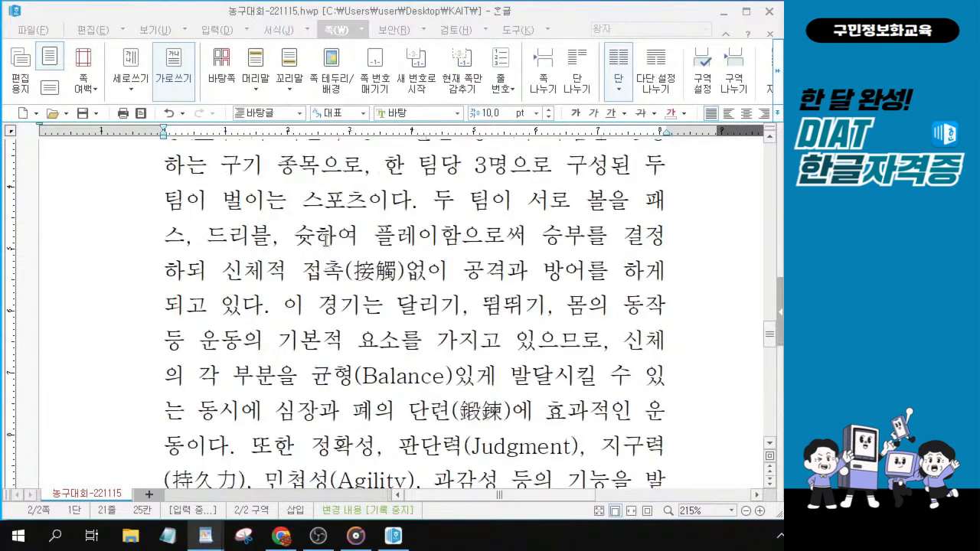
scroll(326, 239, up, 3)
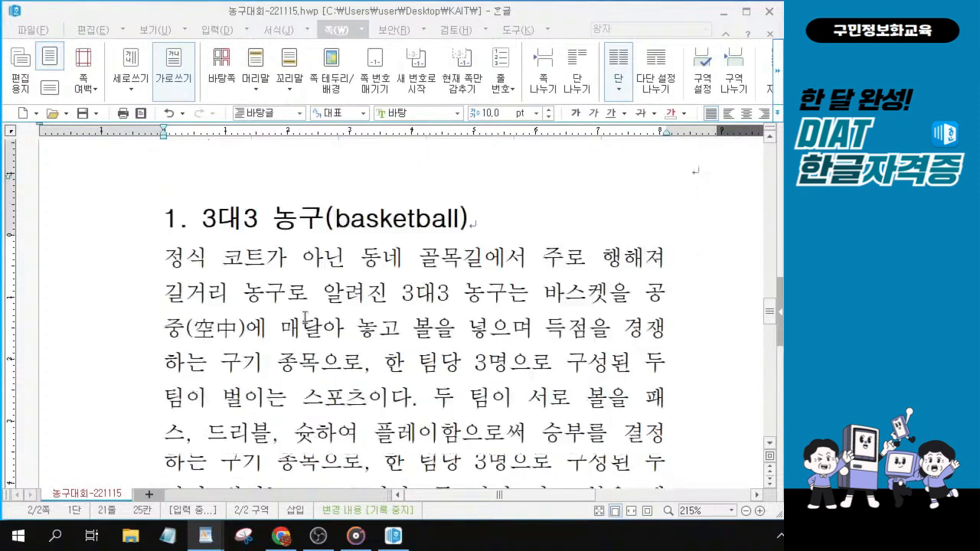
click(285, 258)
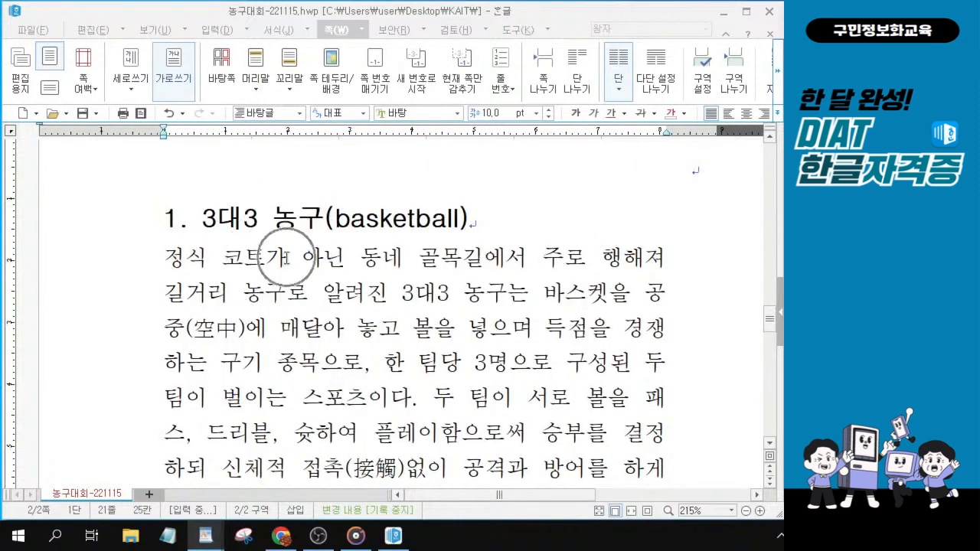
drag(304, 468, 438, 461)
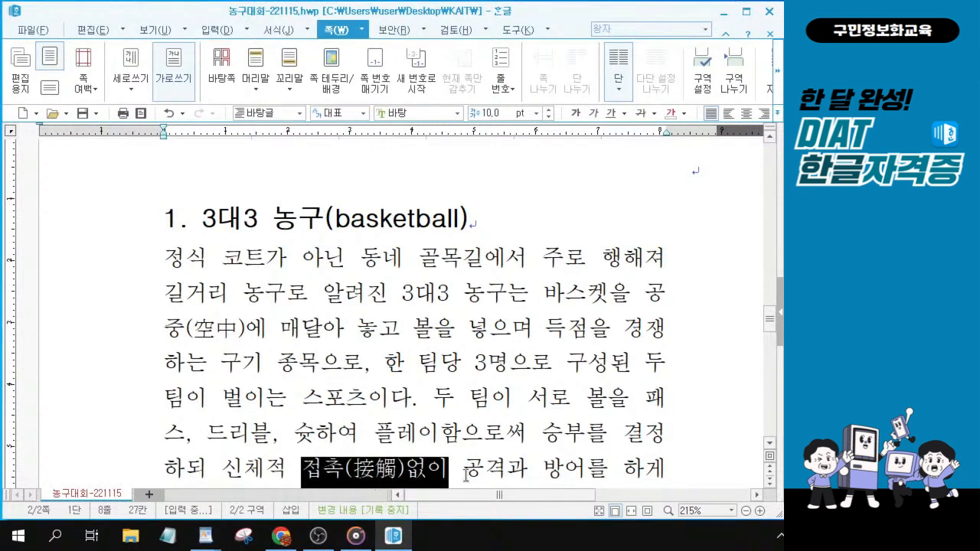
scroll(466, 476, down, 1)
click(472, 372)
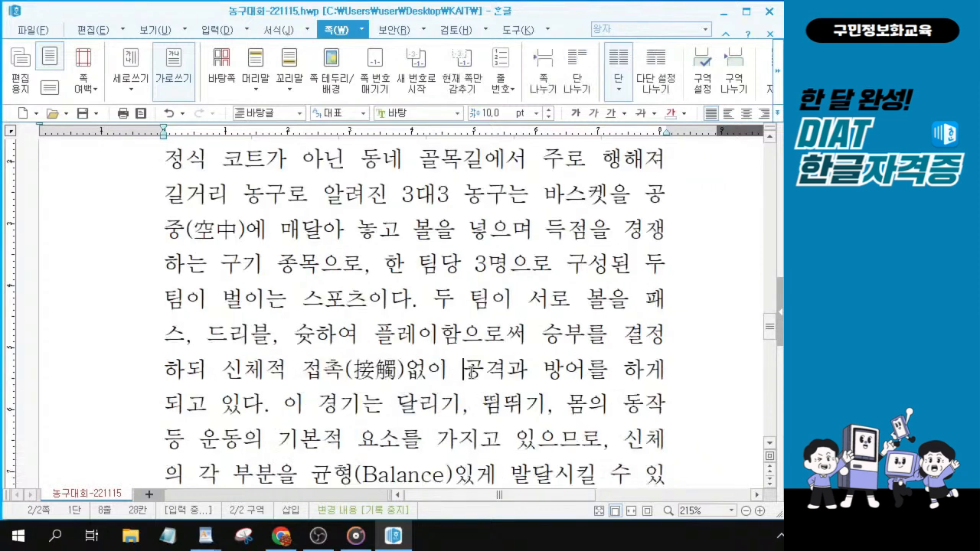
click(472, 372)
drag(164, 406, 263, 405)
drag(467, 373, 648, 375)
click(445, 388)
drag(462, 372, 281, 413)
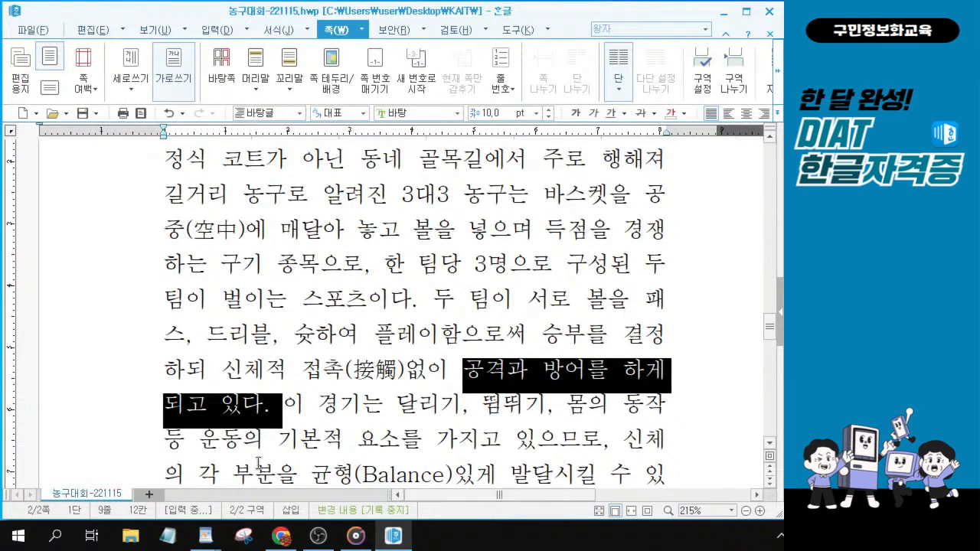
Step: Replace "되고" with "되어" before "있다" in the section 1 sentence about 공격과 방어
click(204, 404)
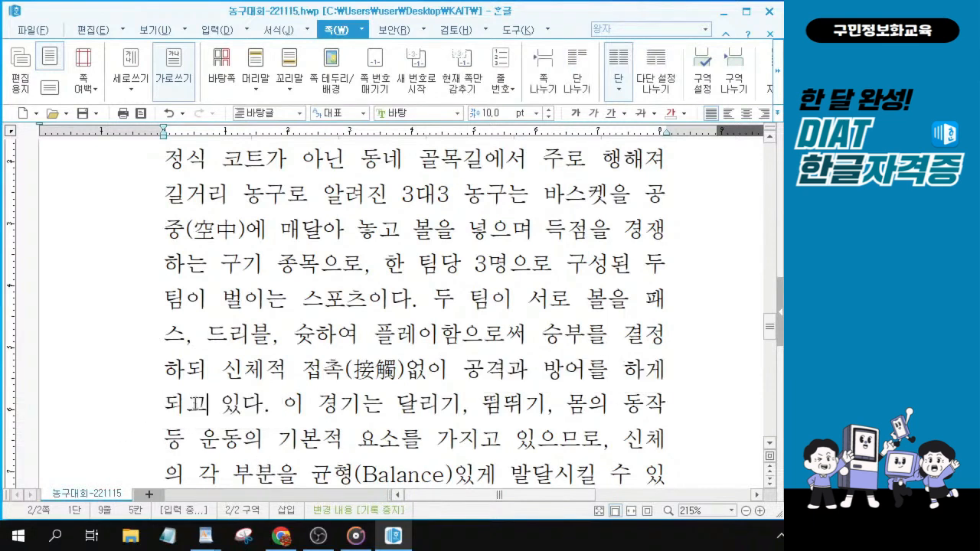
key(shift+Home)
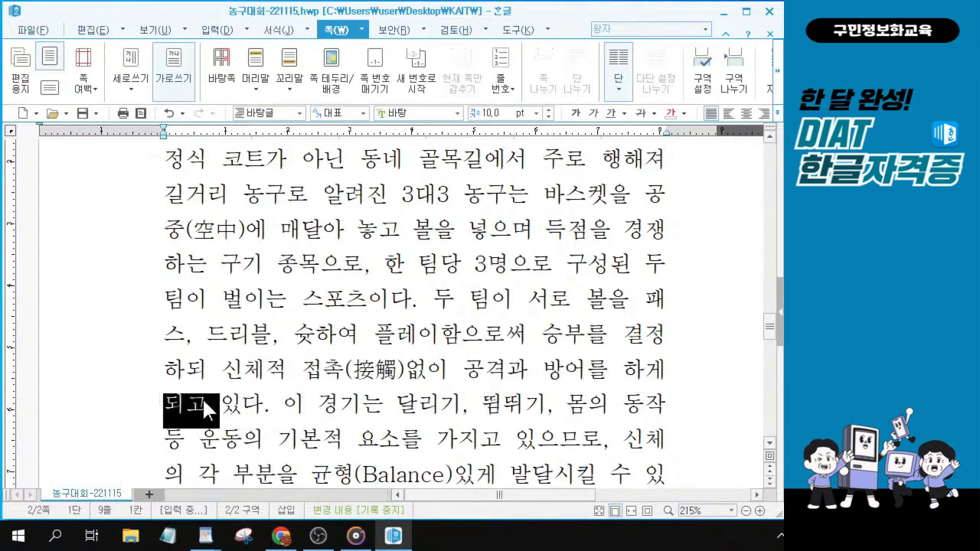
text(되어)
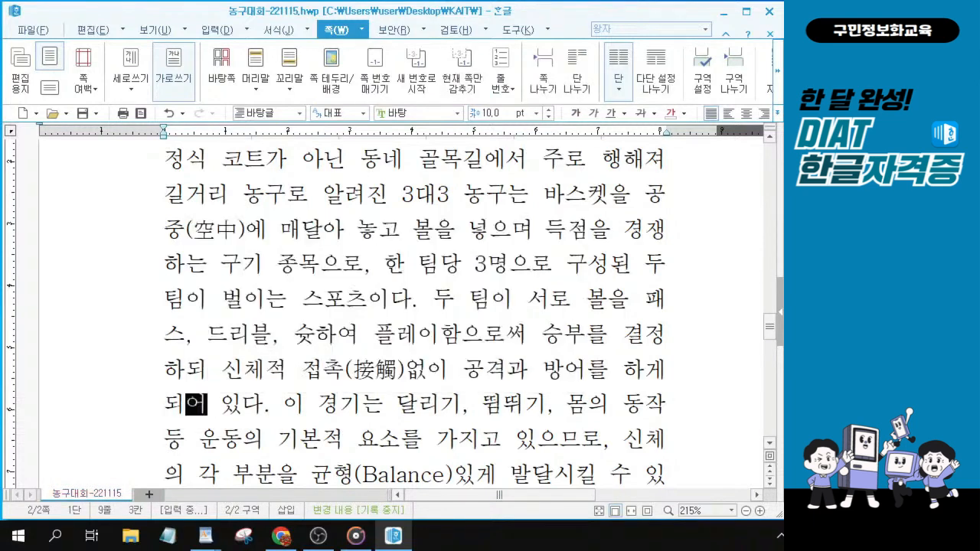
click(196, 409)
drag(464, 370, 269, 409)
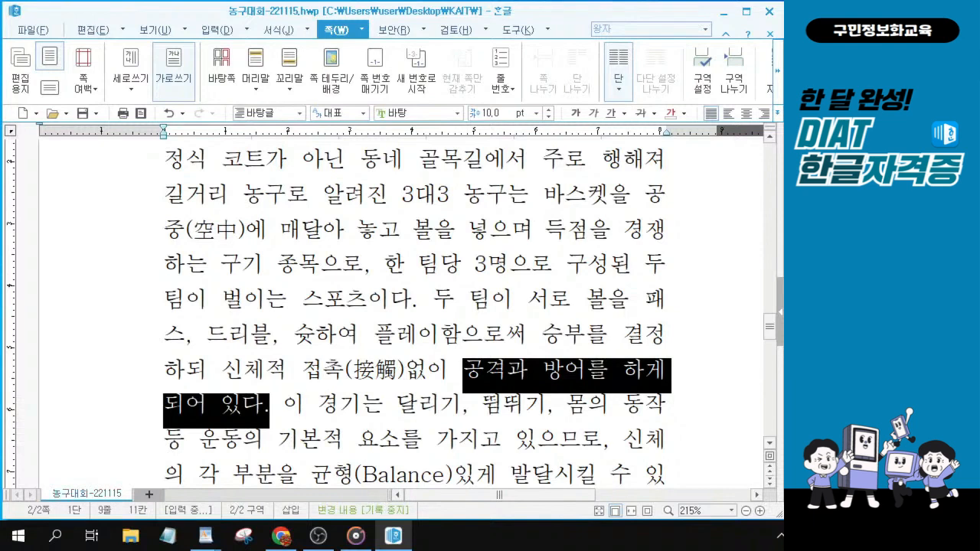
key(alt+Tab)
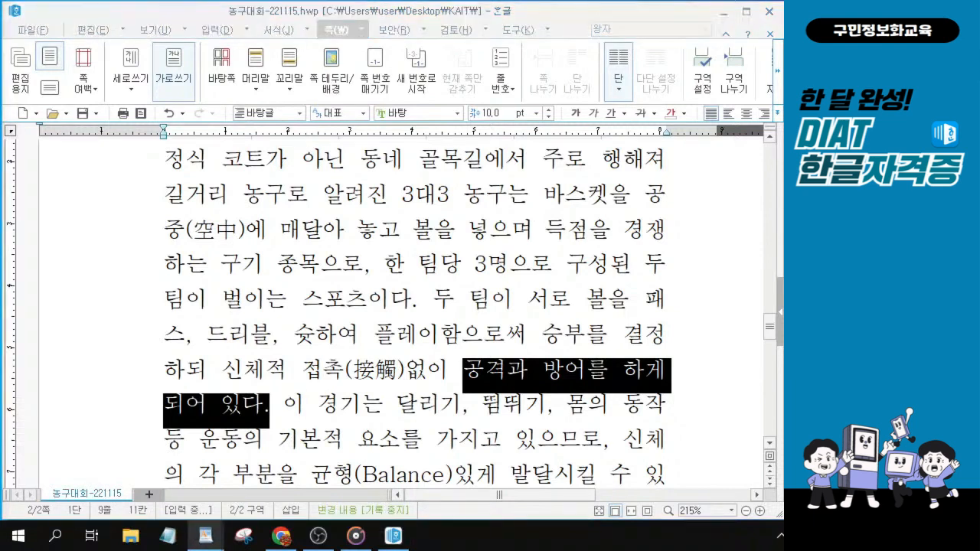
click(354, 372)
Step: Place the cursor on the empty title line above the heading "1. 3대3 농구(basketball)"
key(alt+Tab)
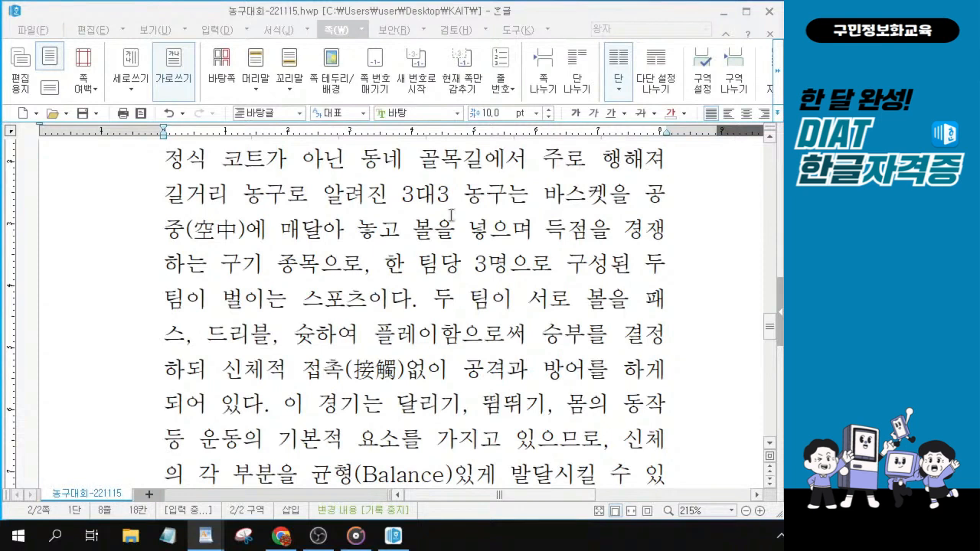
scroll(394, 234, up, 3)
scroll(398, 241, down, 2)
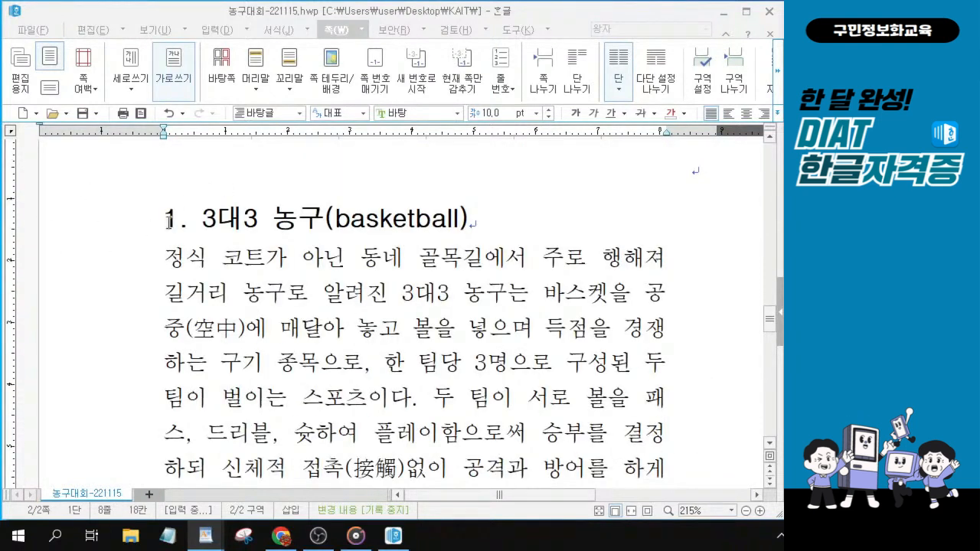
click(232, 179)
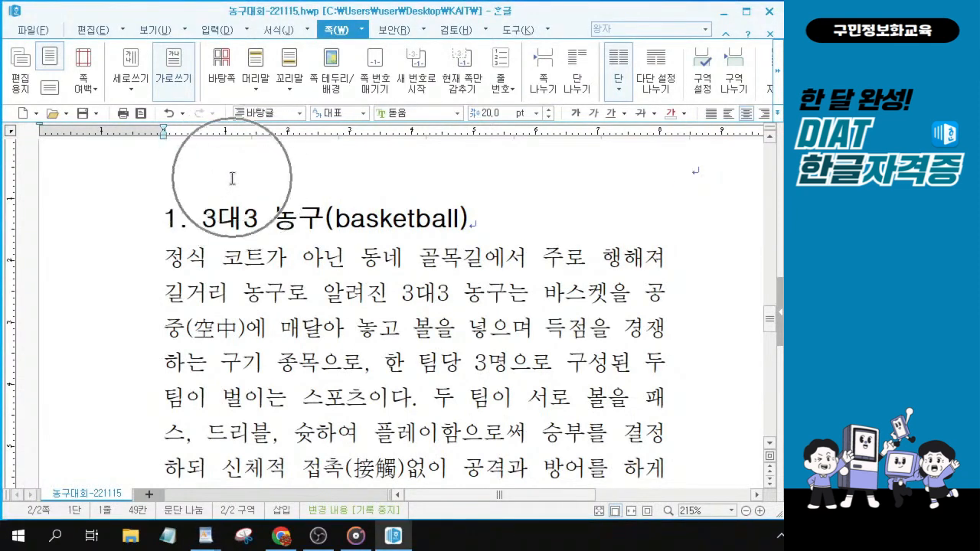
click(690, 169)
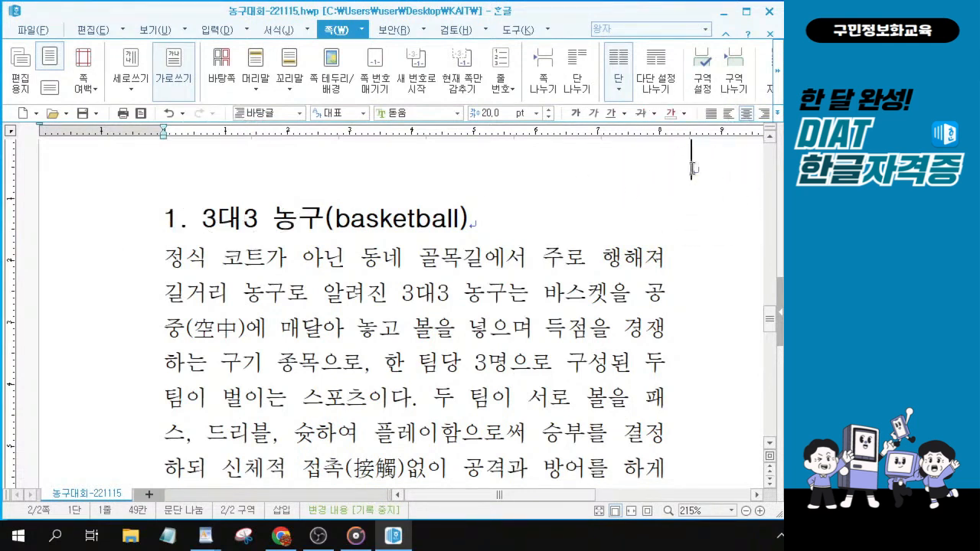
click(692, 165)
drag(499, 494, 551, 495)
click(490, 170)
scroll(489, 199, up, 1)
click(491, 242)
click(489, 241)
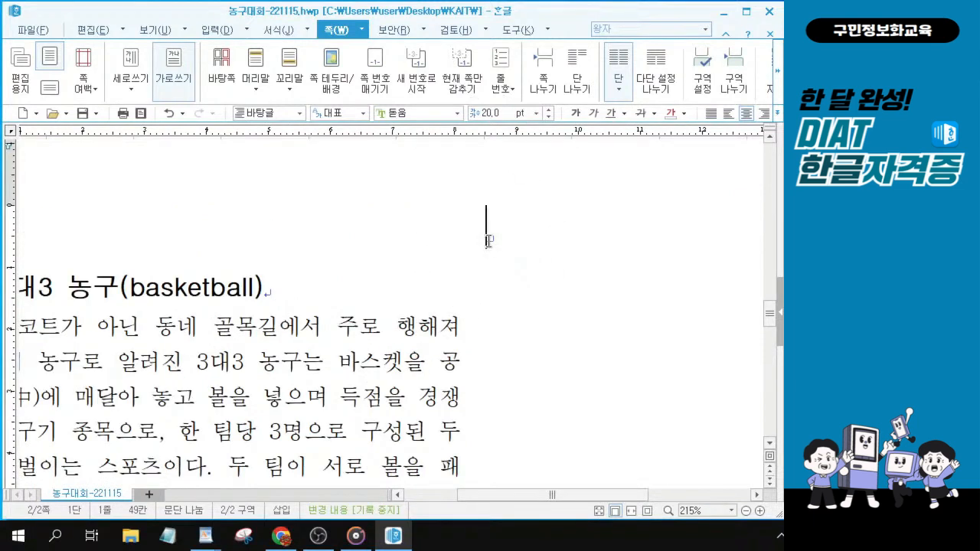
click(489, 241)
click(488, 241)
key(ctrl)
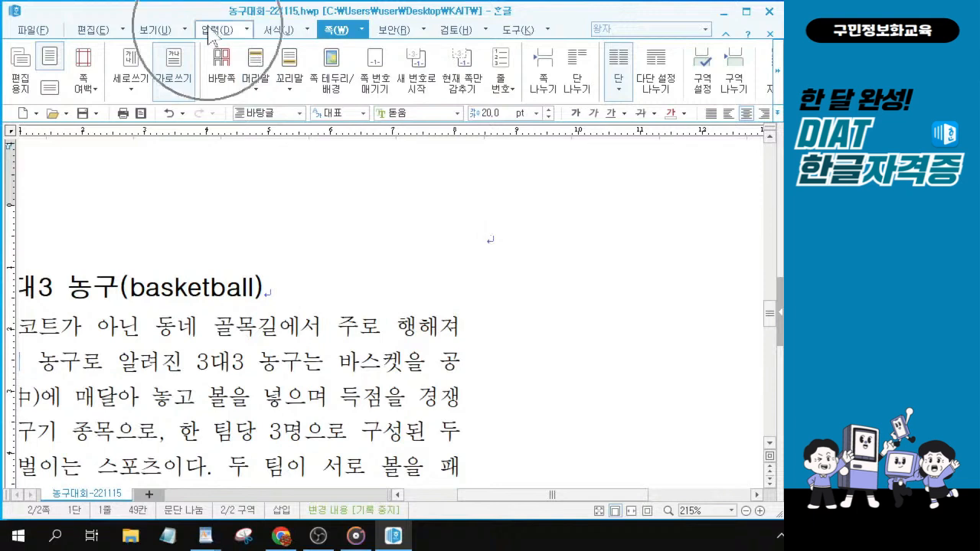
key(ctrl)
key(ctrl)
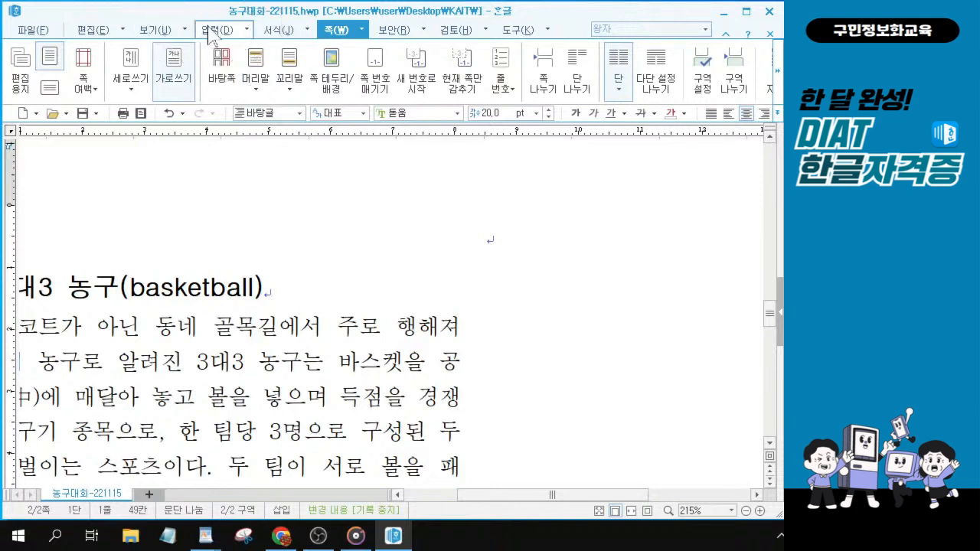
Step: Draw a text box about 40 mm wide and 10 mm high over the empty title line above heading 1
click(209, 35)
key(ctrl)
key(ctrl)
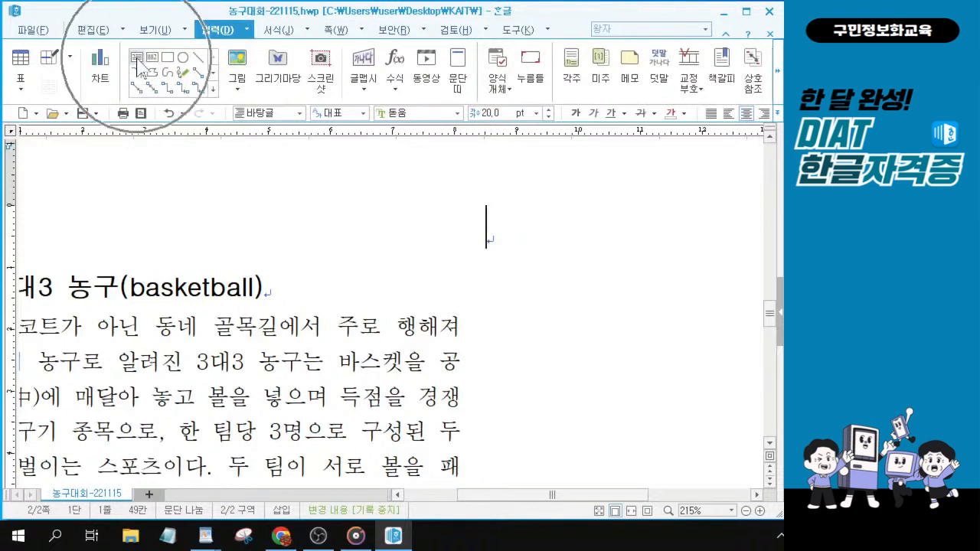
key(ctrl)
key(ctrl)
key(ctrl)
key(ctrl)
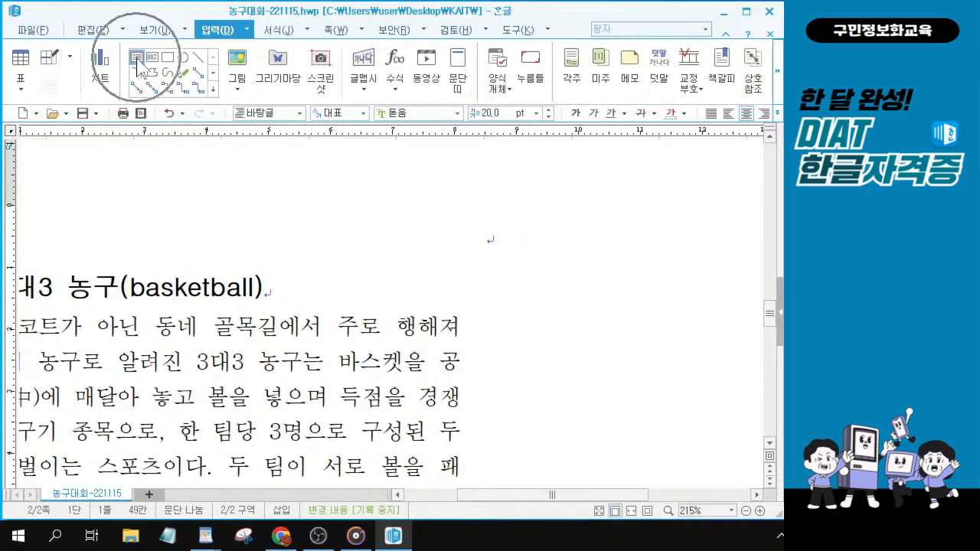
click(139, 66)
mouse_move(300, 206)
mouse_down()
mouse_move(529, 247)
mouse_move(534, 271)
mouse_up()
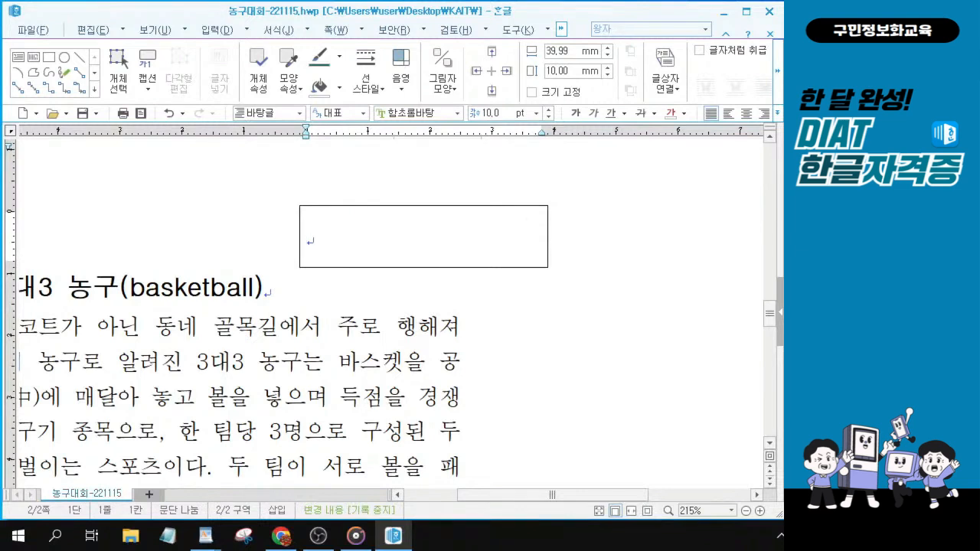
Step: Set the title text box's size to 50 mm wide and 12 mm high in its object properties
key(alt+Tab)
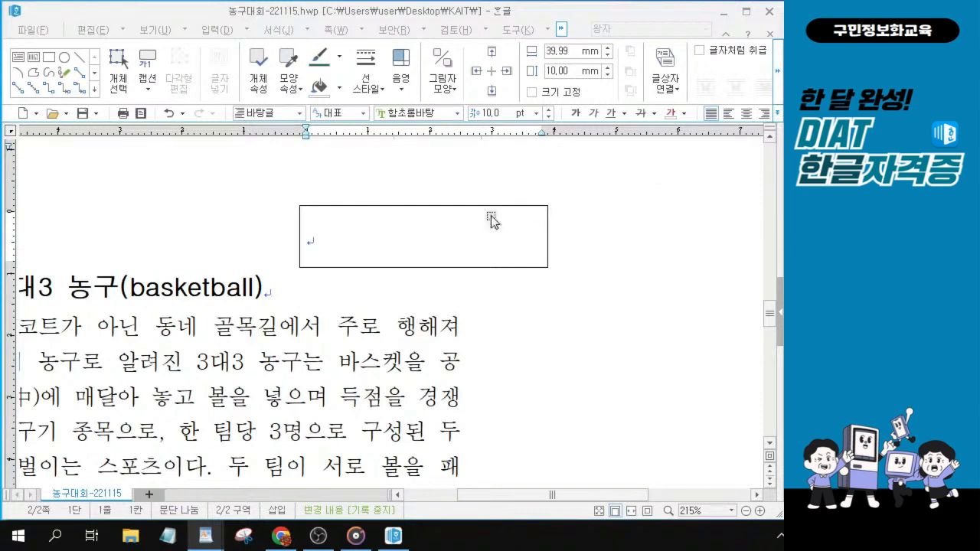
click(431, 206)
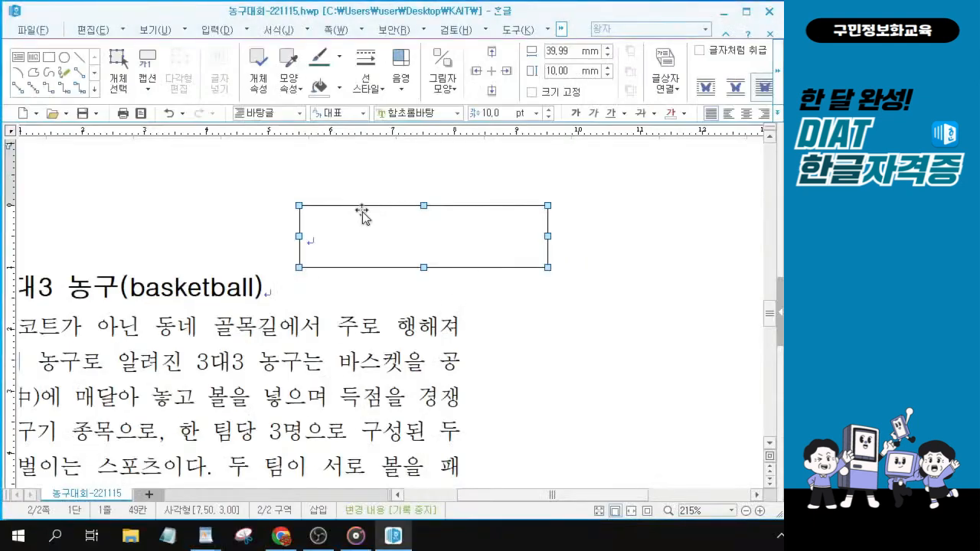
double_click(362, 212)
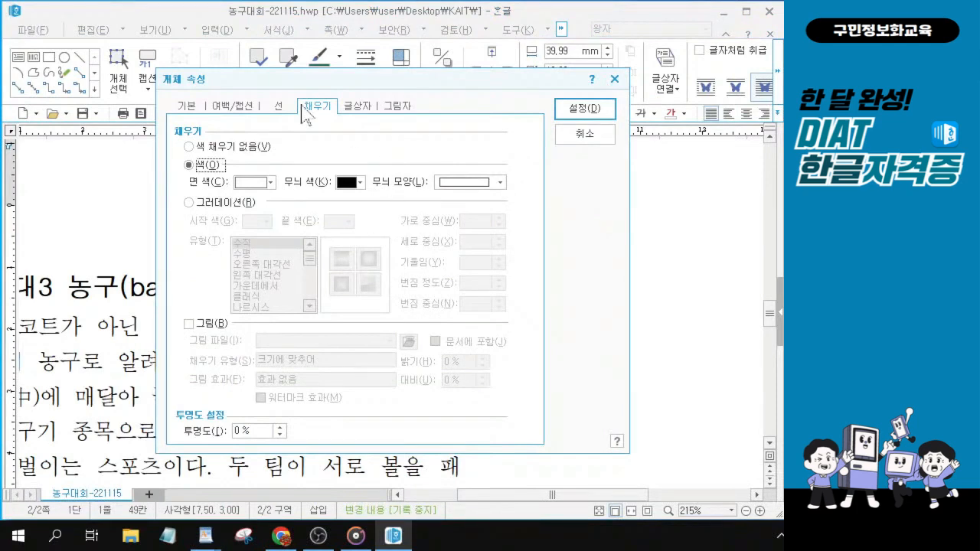
drag(291, 84, 317, 112)
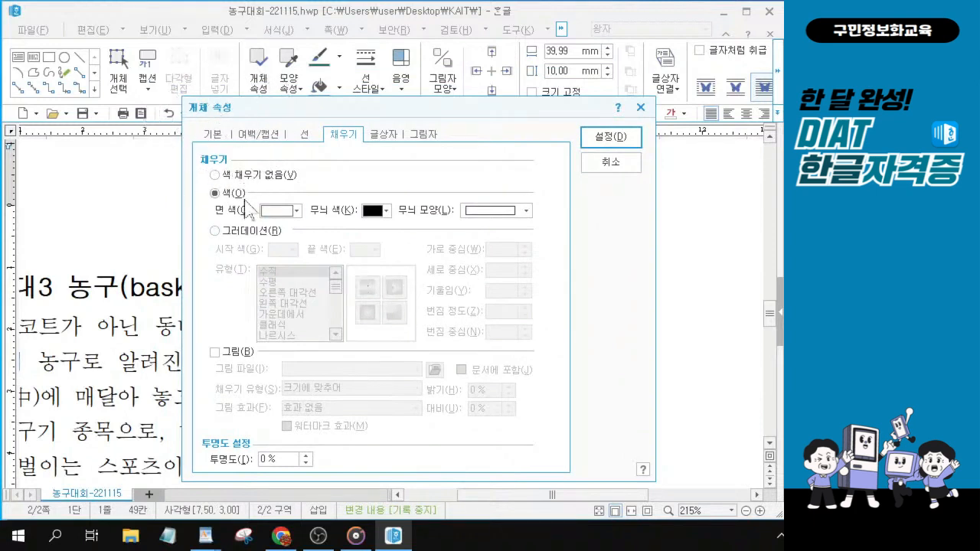
click(214, 137)
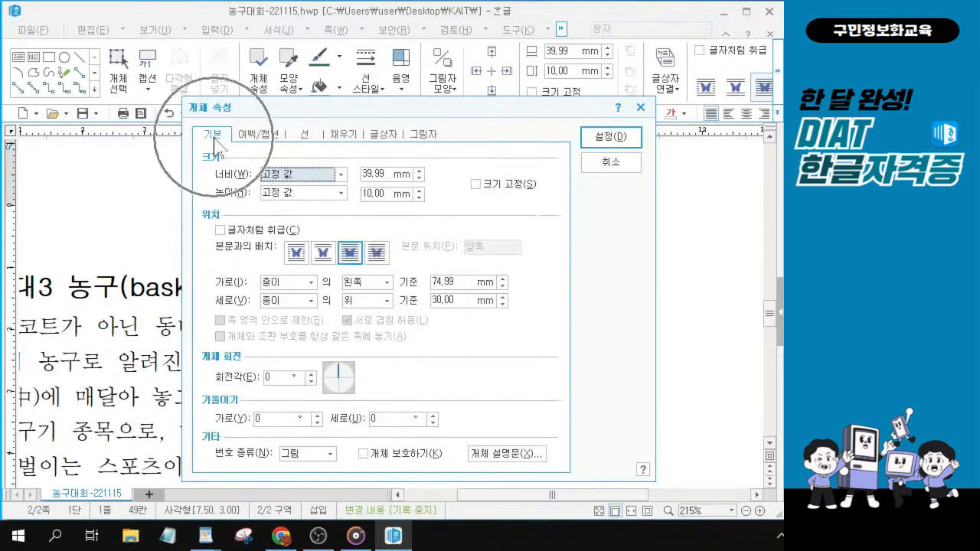
drag(388, 175, 206, 219)
text(50)
key(Tab)
text(12)
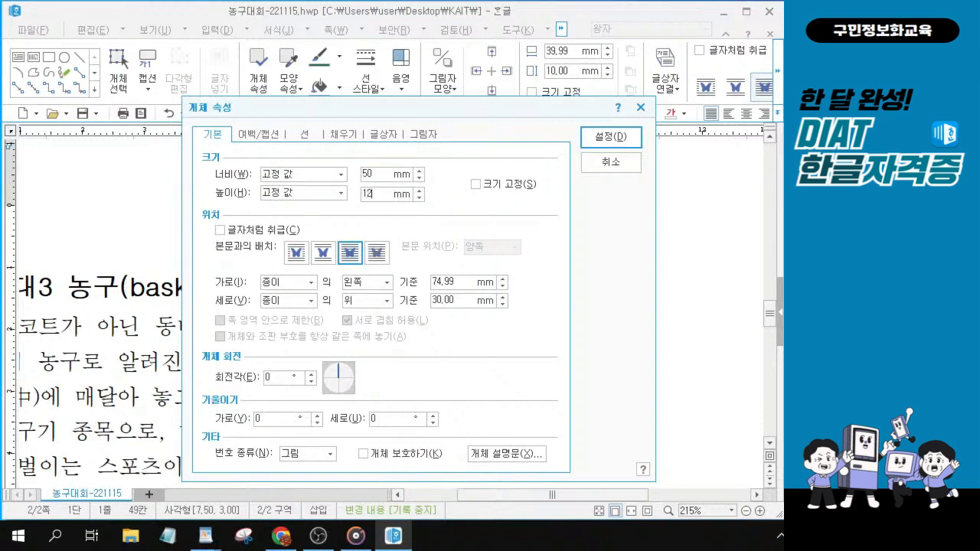
Step: Set the text box to be treated like a character (글자처럼 취급)
click(220, 230)
key(alt+Tab)
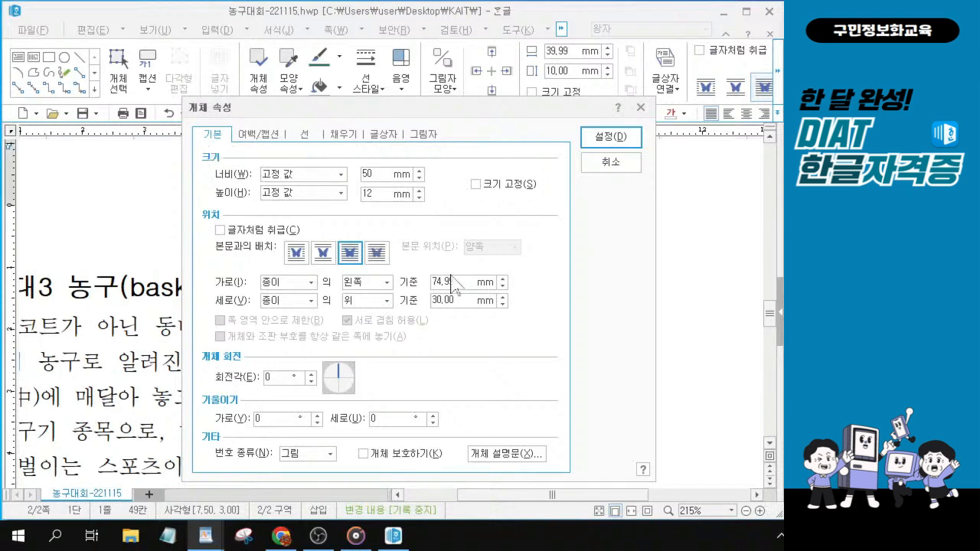
click(221, 230)
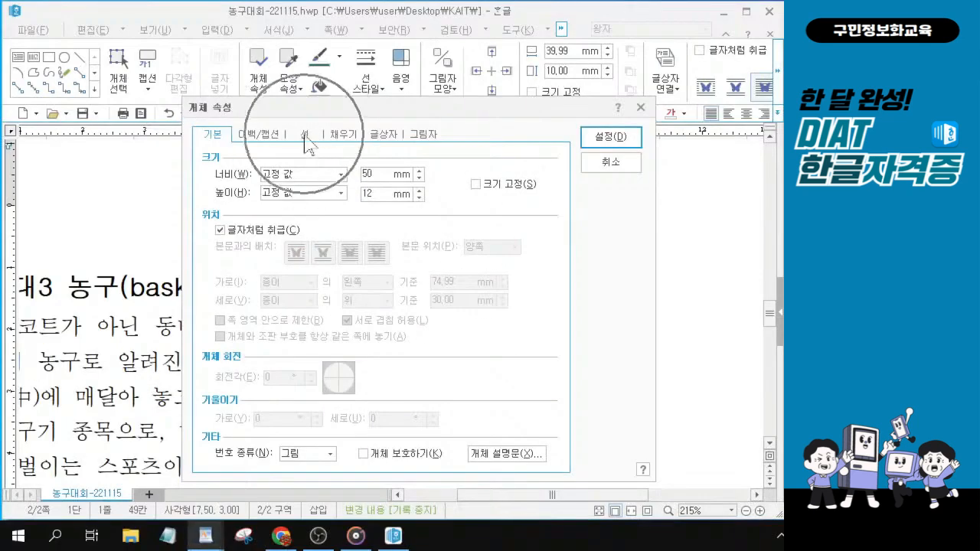
Step: Change the text box's border line type to the thin double solid line (이중 실선)
click(305, 135)
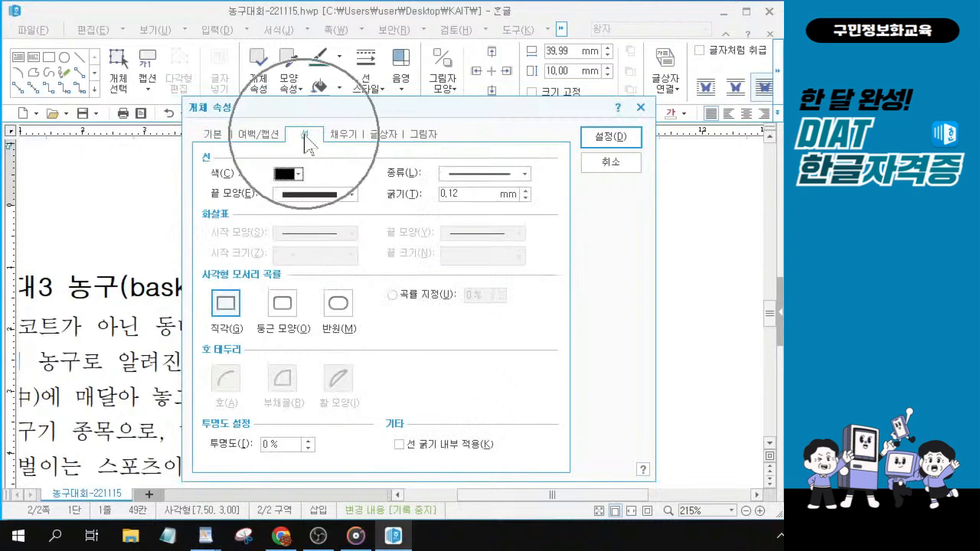
click(524, 174)
click(524, 175)
click(524, 174)
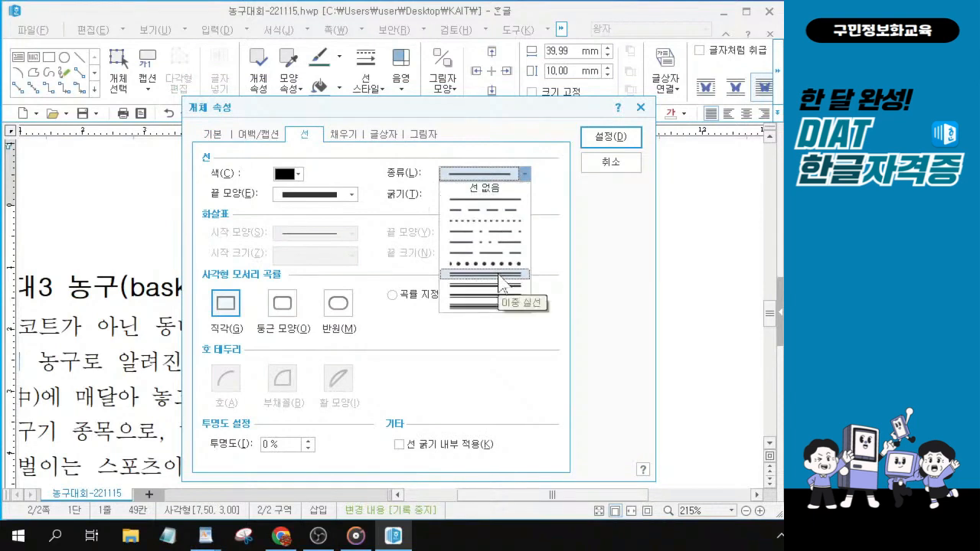
key(ctrl)
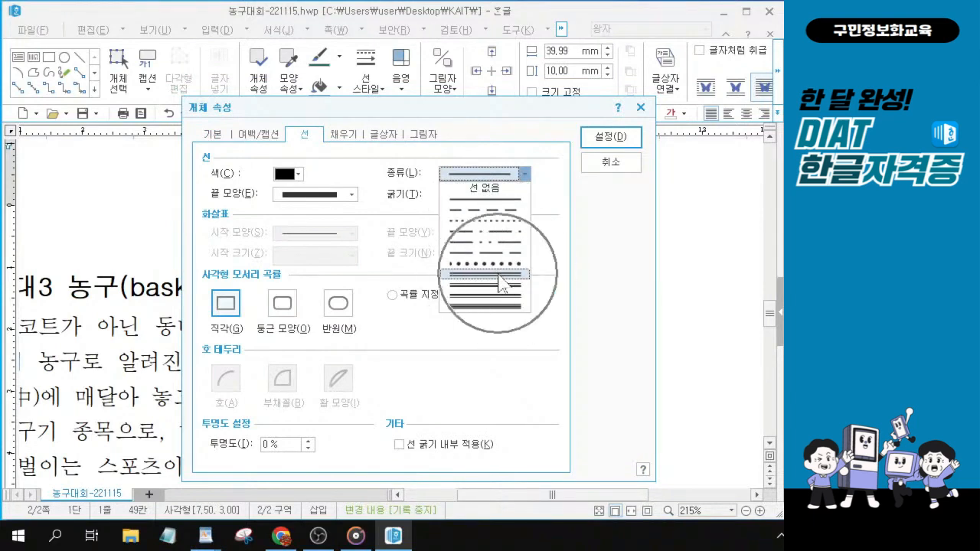
key(alt+1)
click(495, 225)
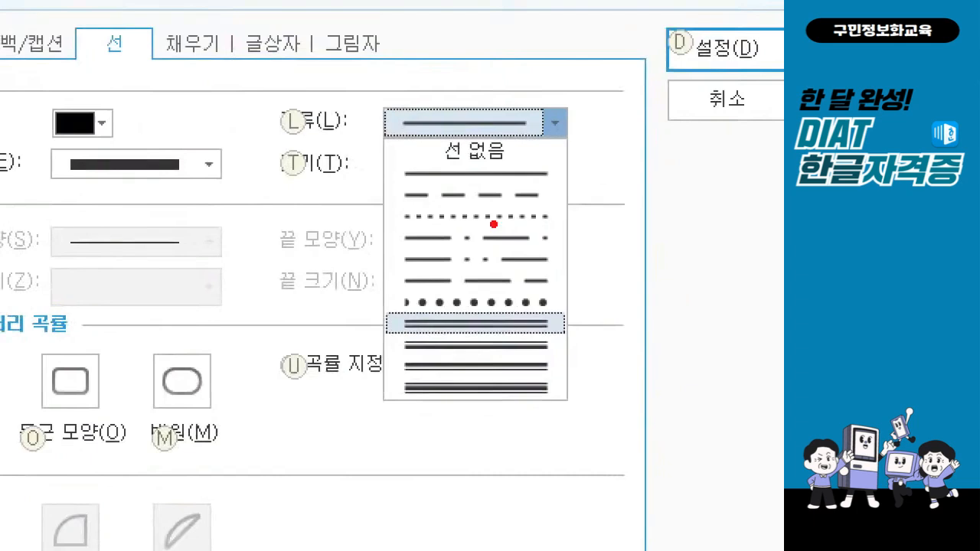
mouse_move(374, 300)
mouse_down()
mouse_move(399, 341)
mouse_move(591, 344)
mouse_up()
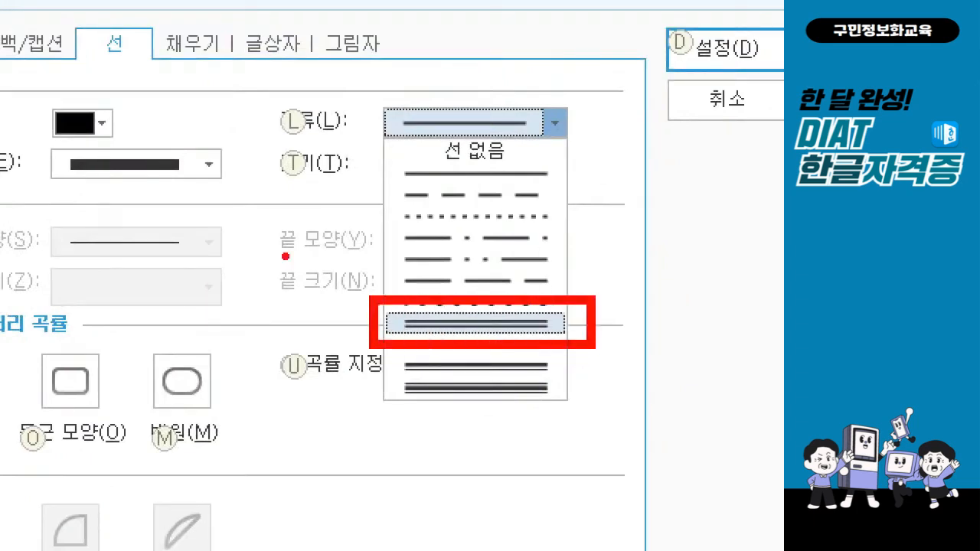
mouse_move(66, 18)
mouse_down()
mouse_move(139, 68)
mouse_move(181, 70)
mouse_up()
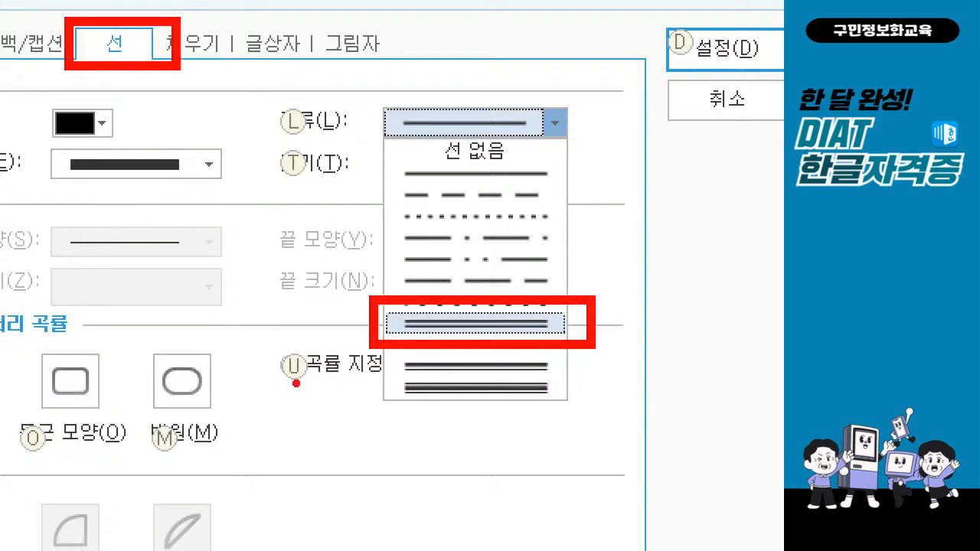
key(Escape)
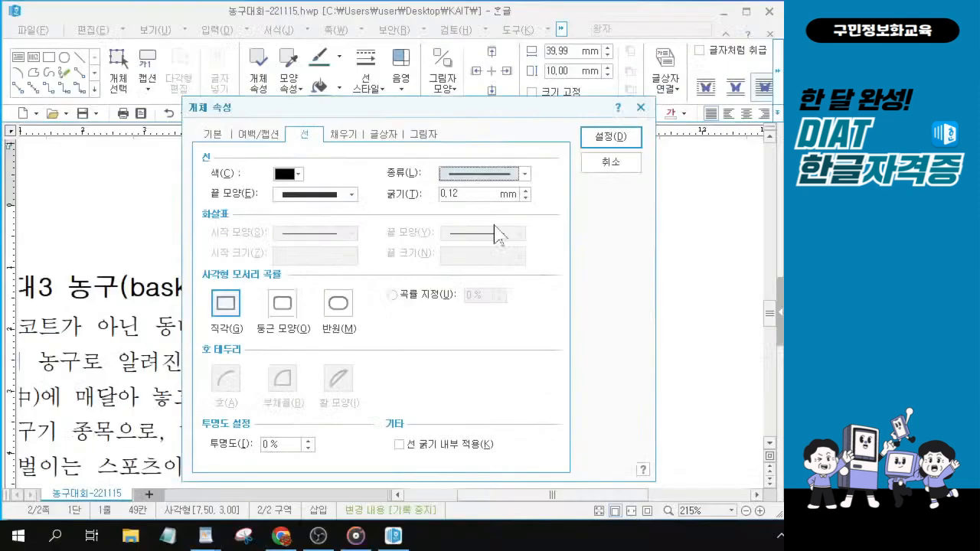
click(525, 175)
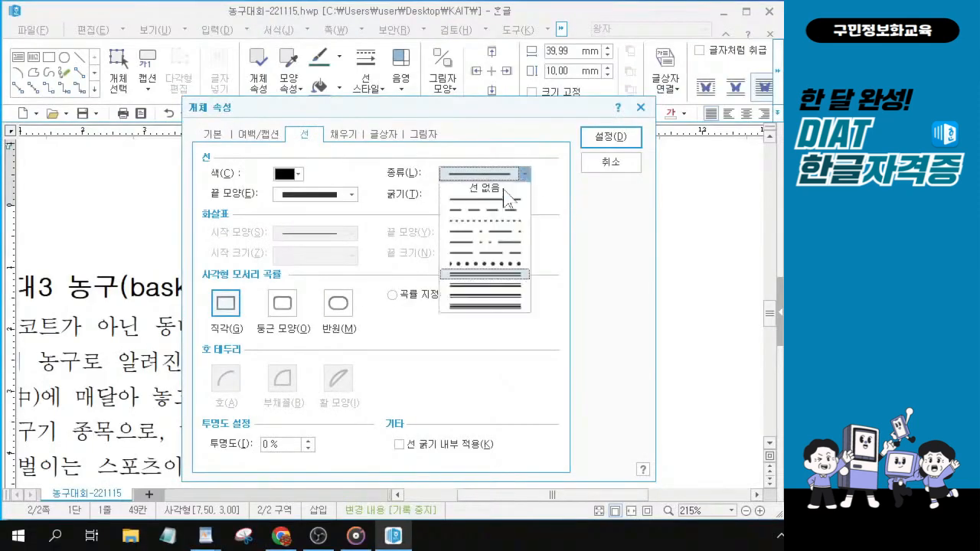
click(504, 273)
key(ctrl)
key(ctrl)
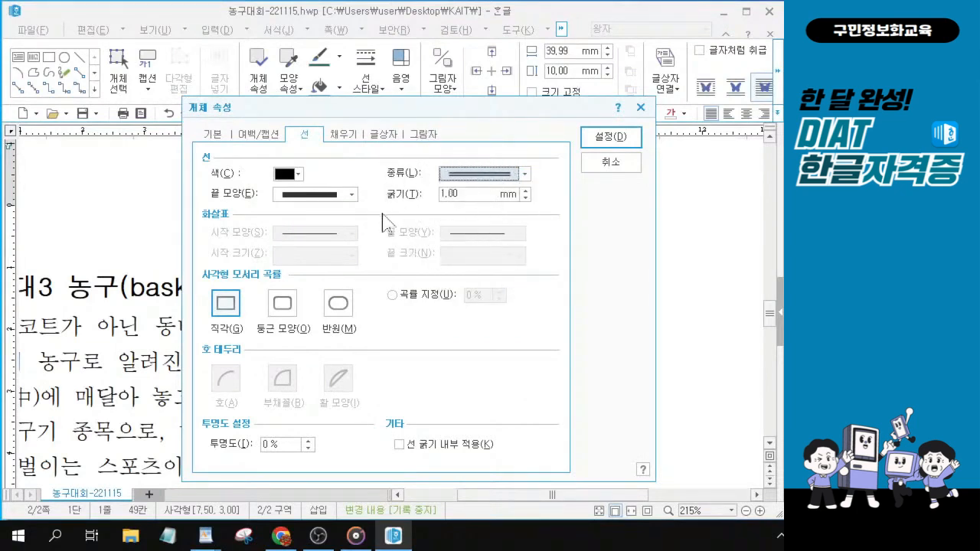
Step: Set the text box's rectangle corner curvature to semicircle (반원)
click(337, 307)
key(ctrl)
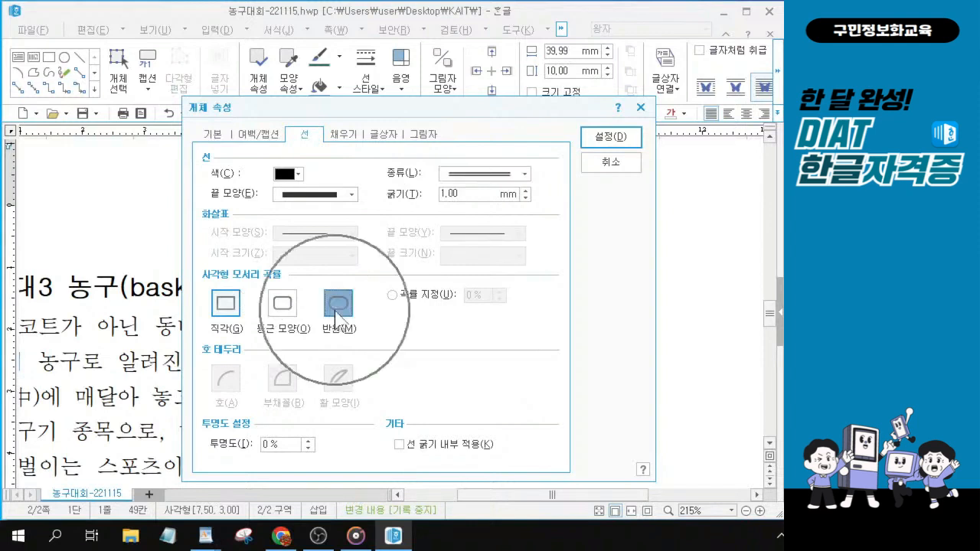
key(ctrl)
key(ctrl)
click(335, 311)
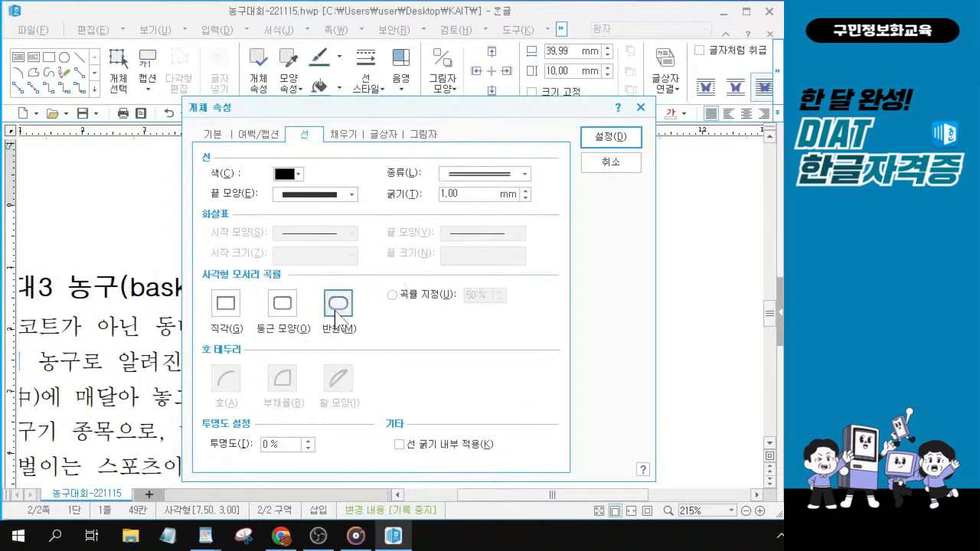
key(ctrl)
key(ctrl)
key(ctrl)
key(ctrl)
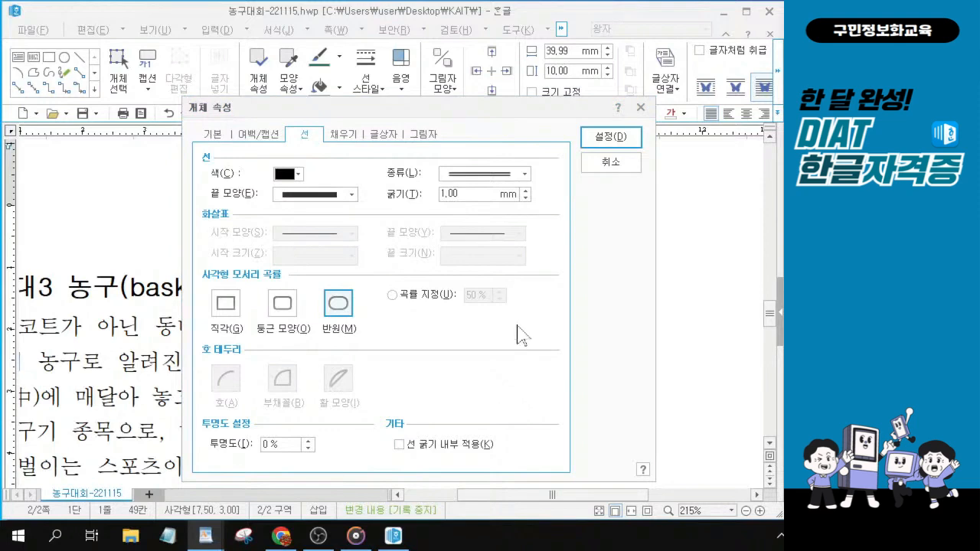
click(341, 304)
Step: Fill the text box with ruby (루비색, RGB 199,82,82) and apply the object properties
click(345, 135)
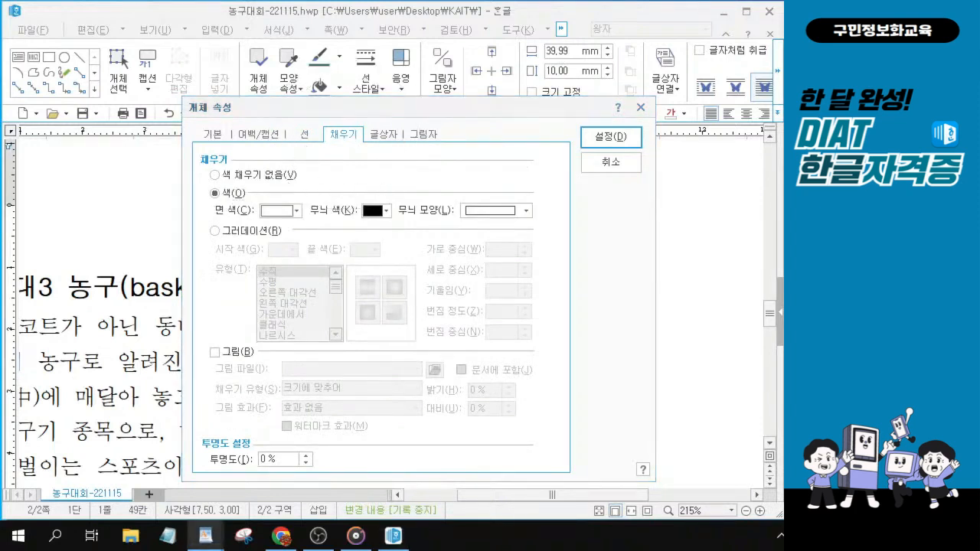
click(297, 210)
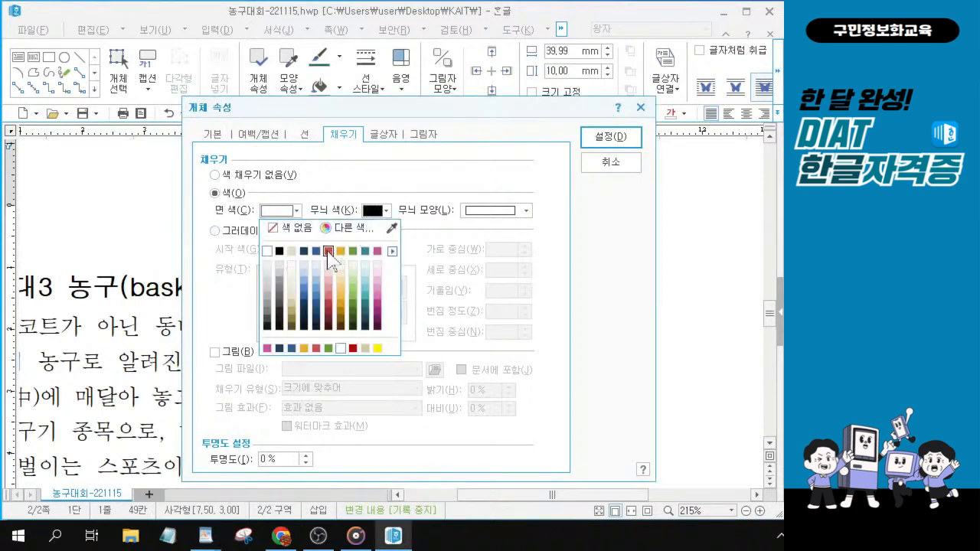
click(329, 251)
click(296, 210)
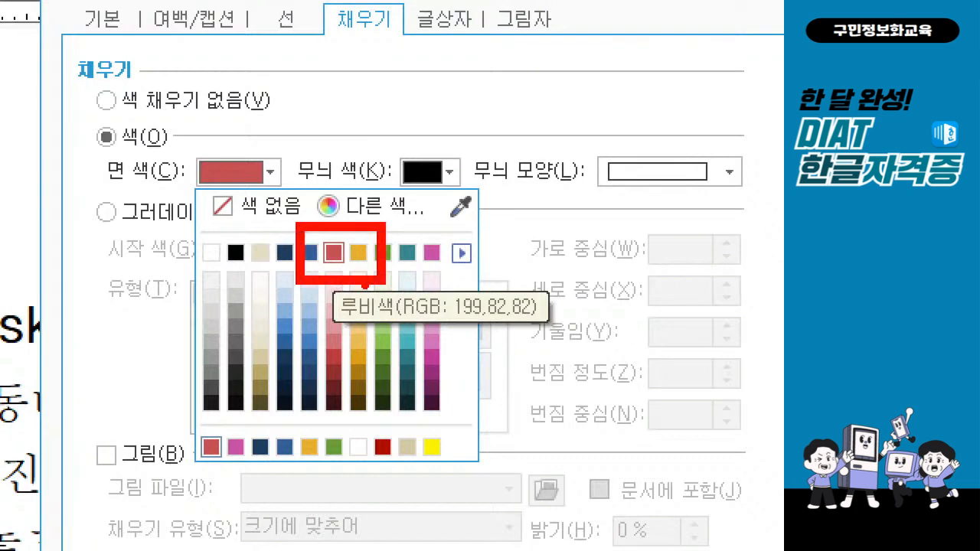
click(334, 253)
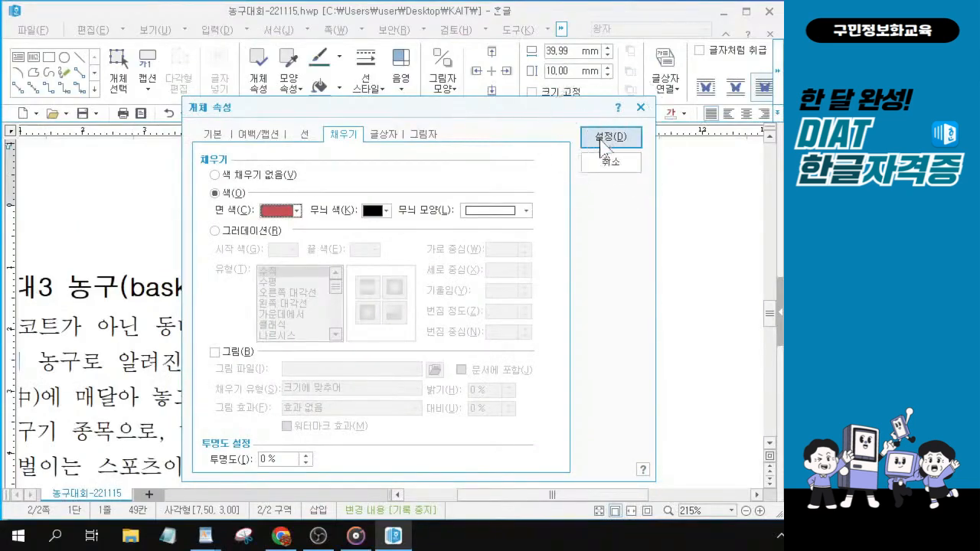
click(601, 139)
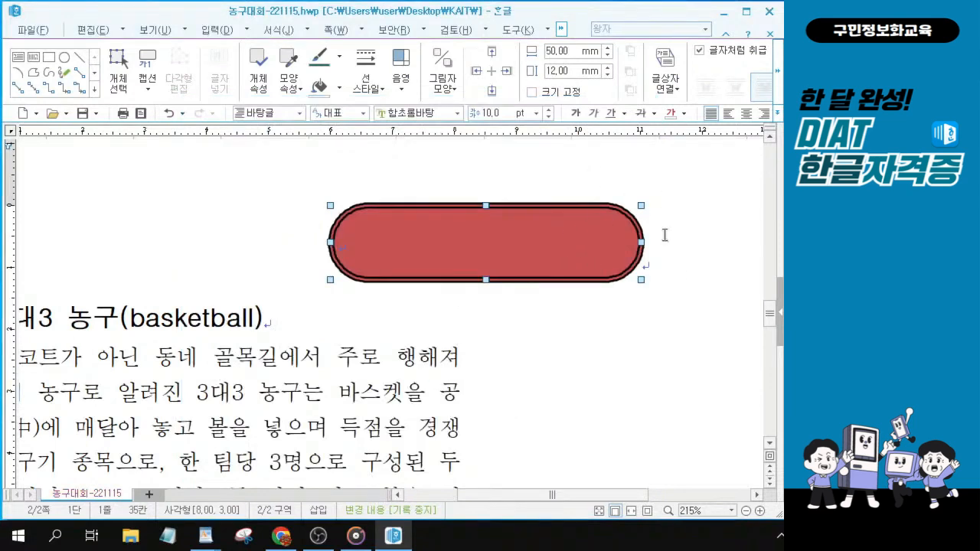
Step: Place the cursor on the title line right after the text box and centre-align that line
click(676, 266)
click(672, 264)
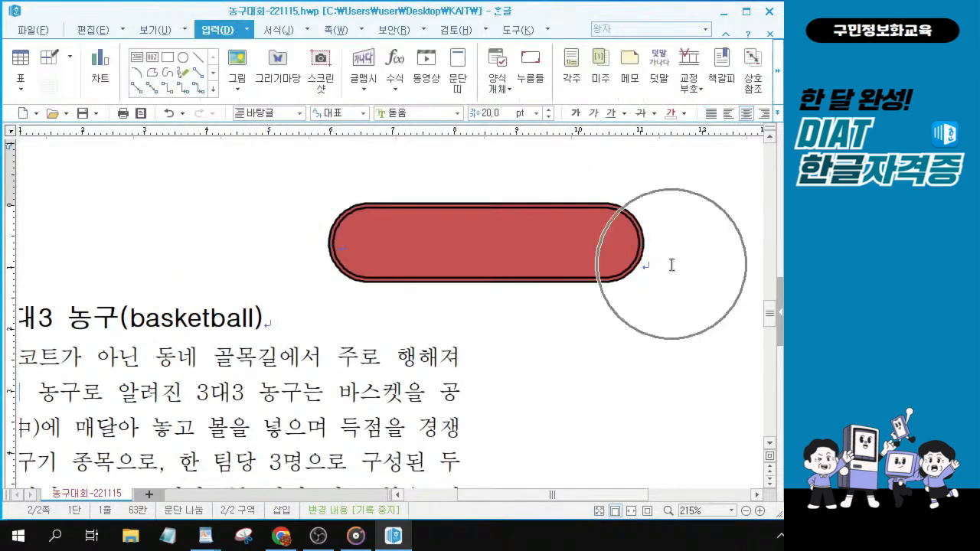
click(671, 264)
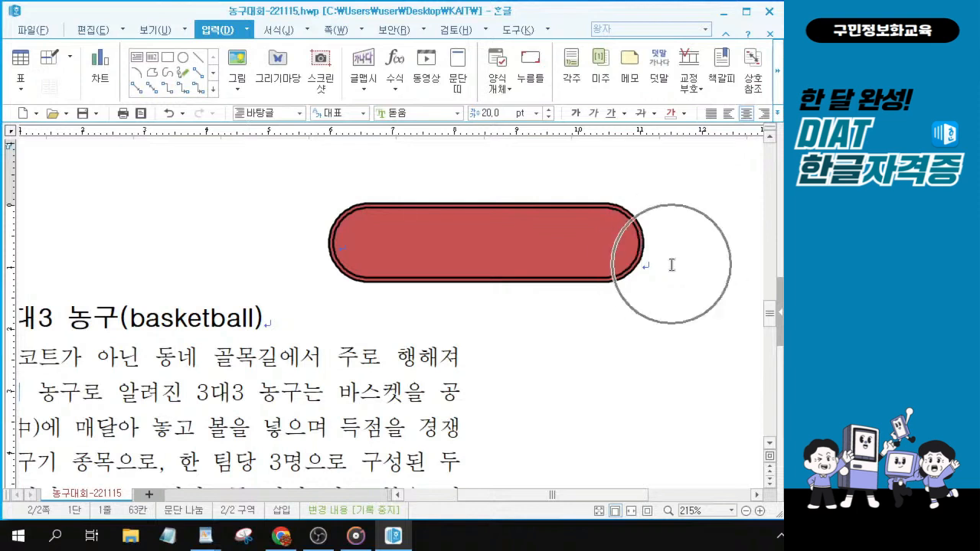
click(746, 114)
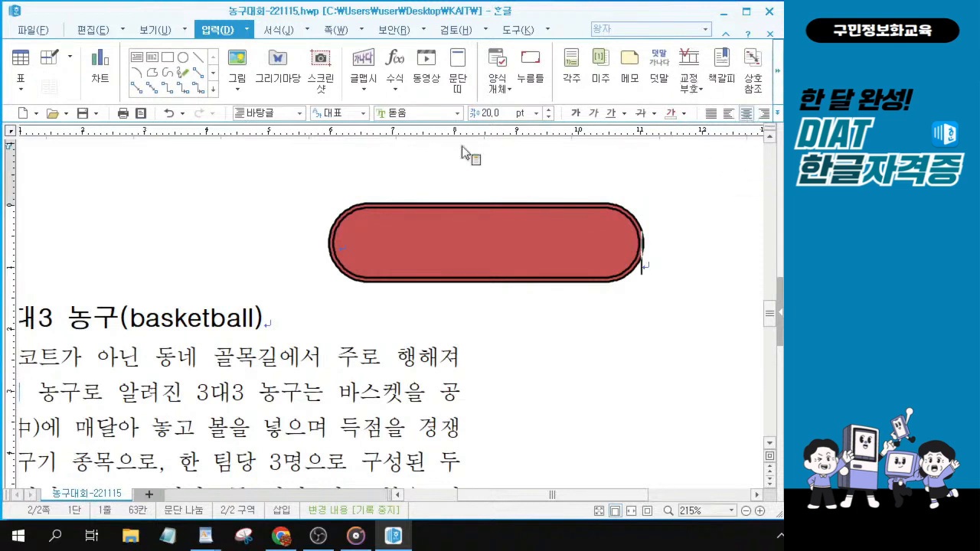
Step: Place the text cursor inside the ruby title text box on page 2
click(350, 243)
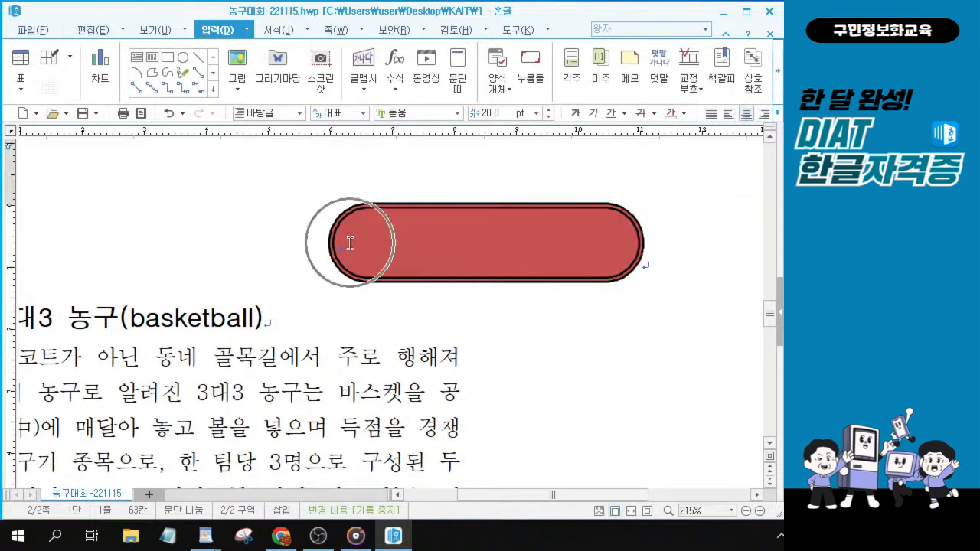
click(350, 243)
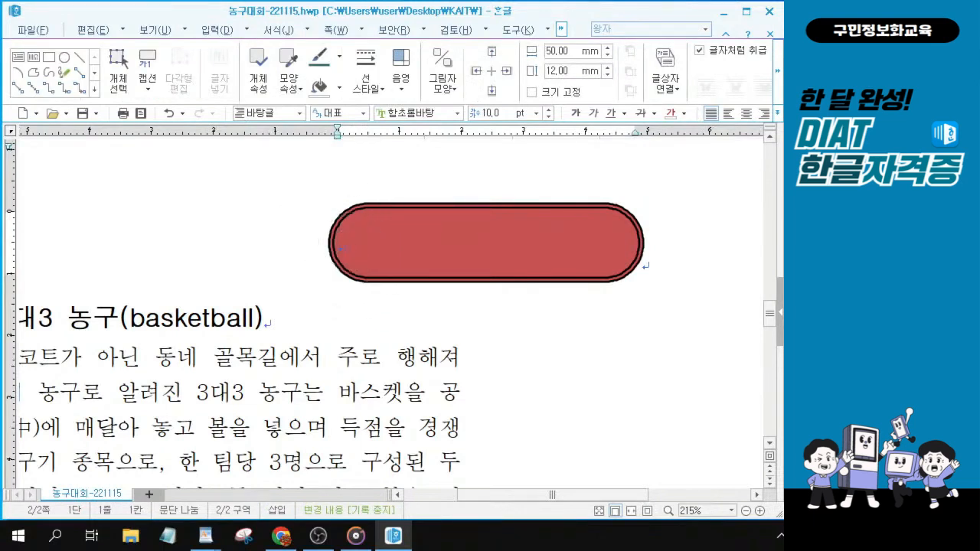
key(alt+Tab)
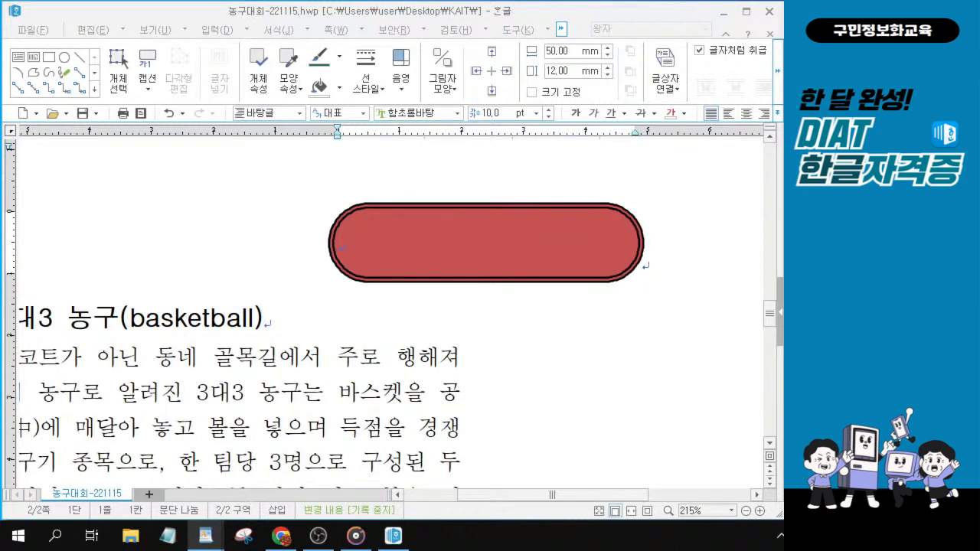
click(362, 252)
key(ctrl)
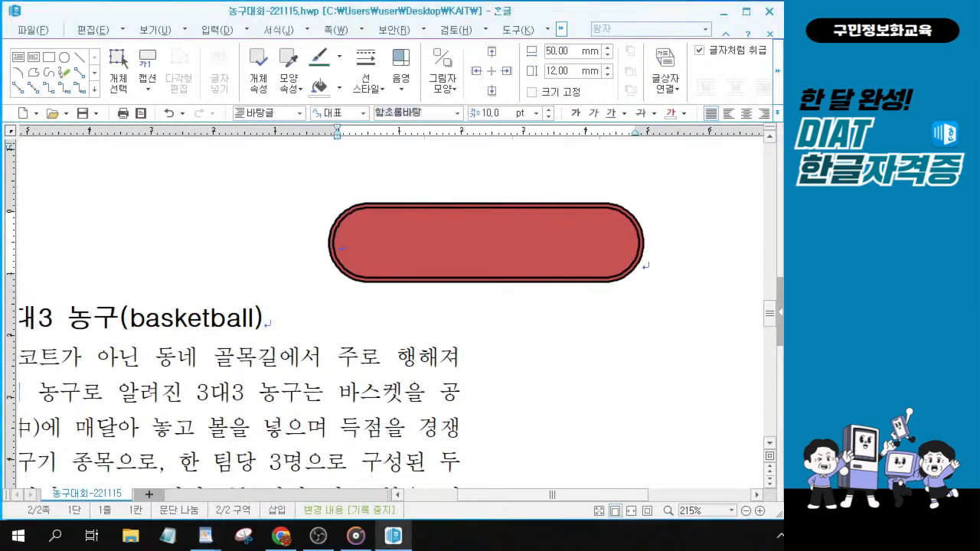
key(ctrl)
click(459, 114)
click(459, 113)
click(458, 113)
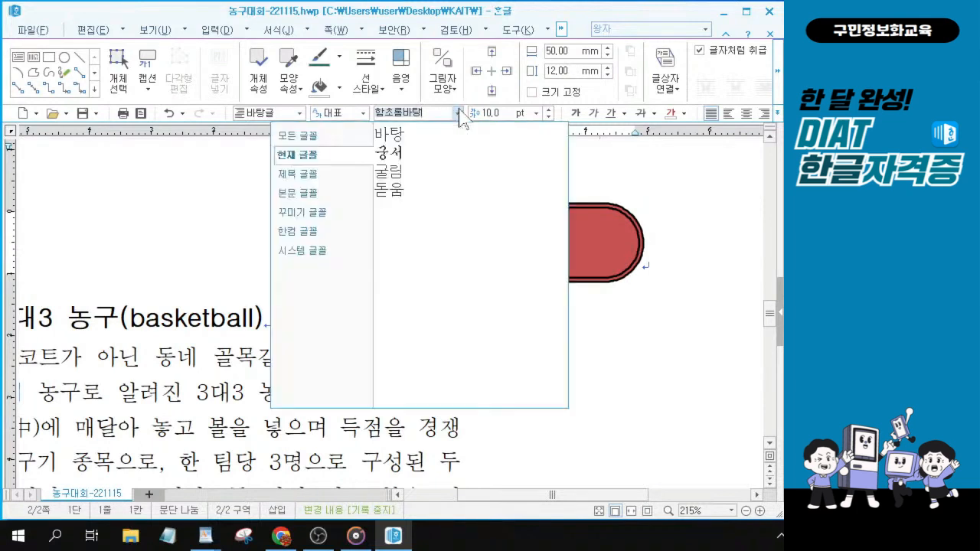
key(ctrl)
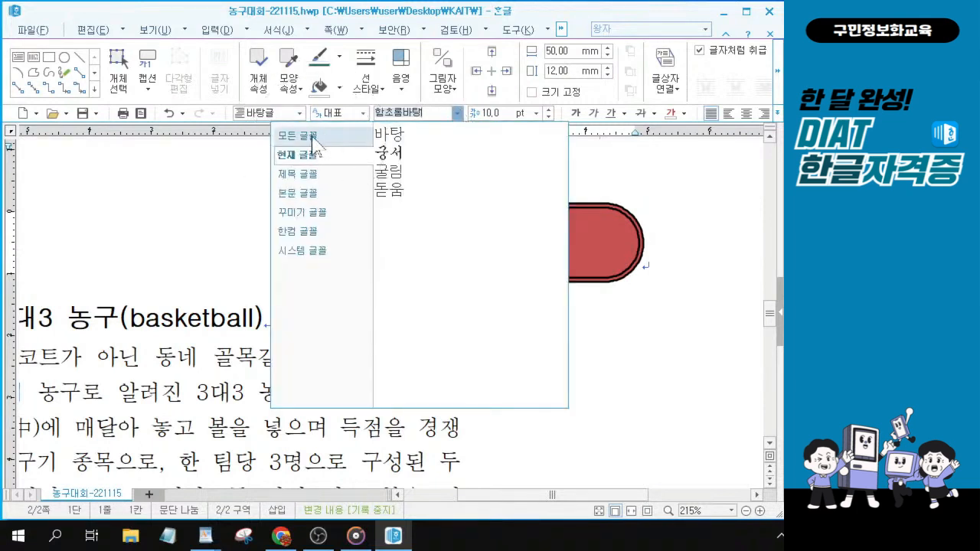
click(313, 138)
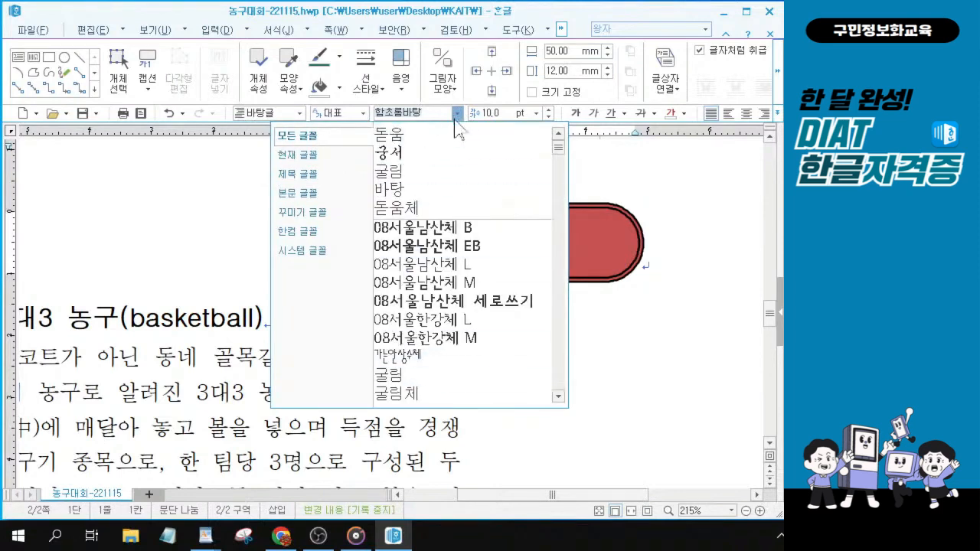
drag(558, 147, 550, 220)
key(ctrl)
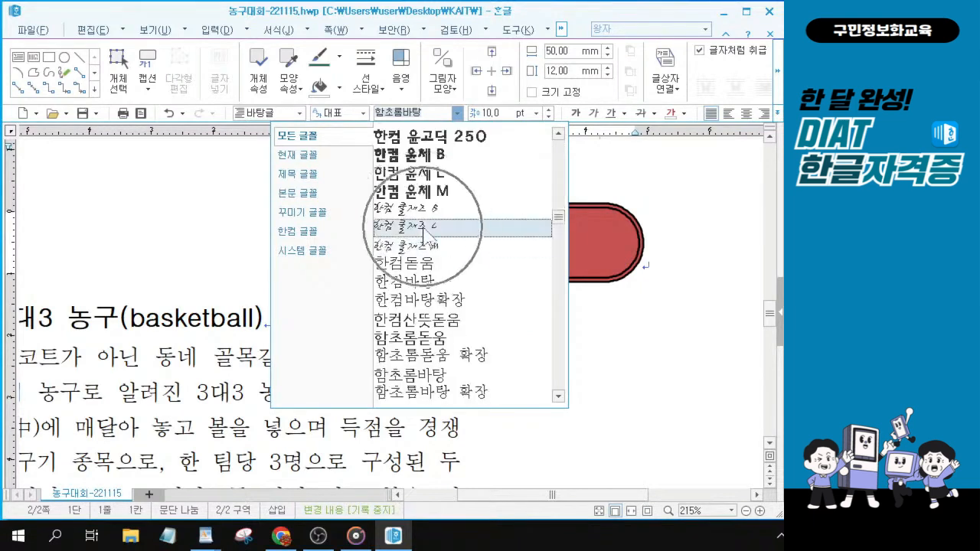
scroll(427, 372, down, 3)
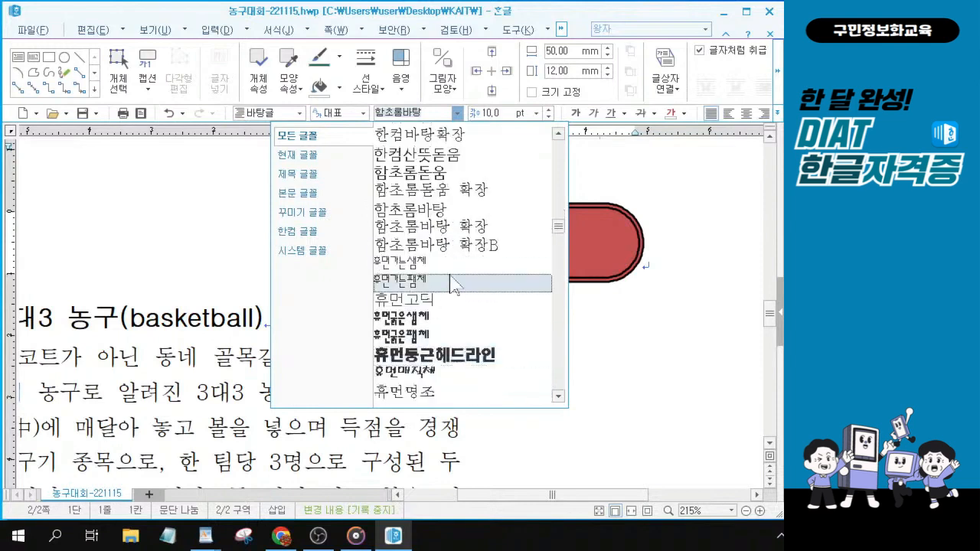
scroll(433, 287, down, 4)
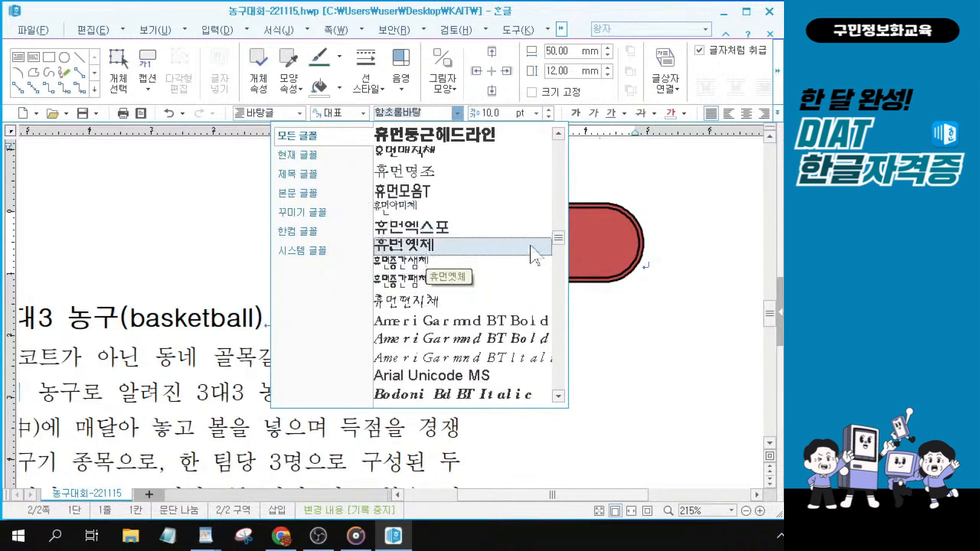
scroll(530, 247, up, 4)
click(424, 115)
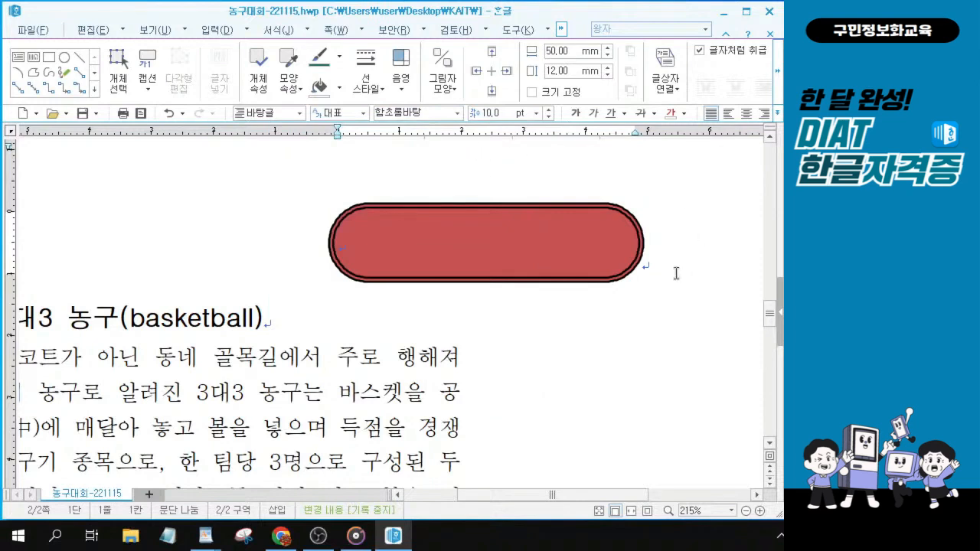
Step: Set the font inside the ruby title text box to 휴먼옛체
click(640, 260)
click(362, 245)
click(413, 114)
text(휴먼ㅇㅔㅅ)
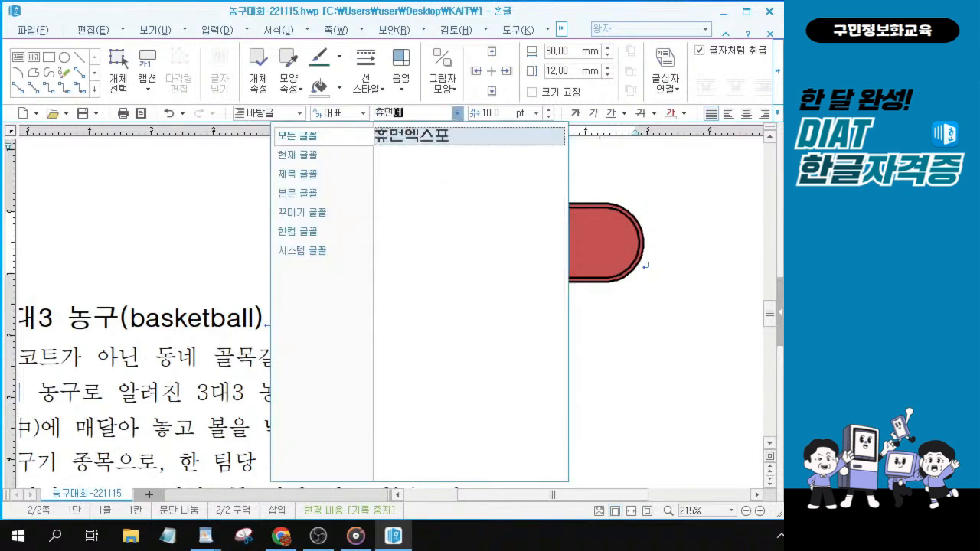
key(BackSpace)
key(BackSpace)
text(ㅖㅅ)
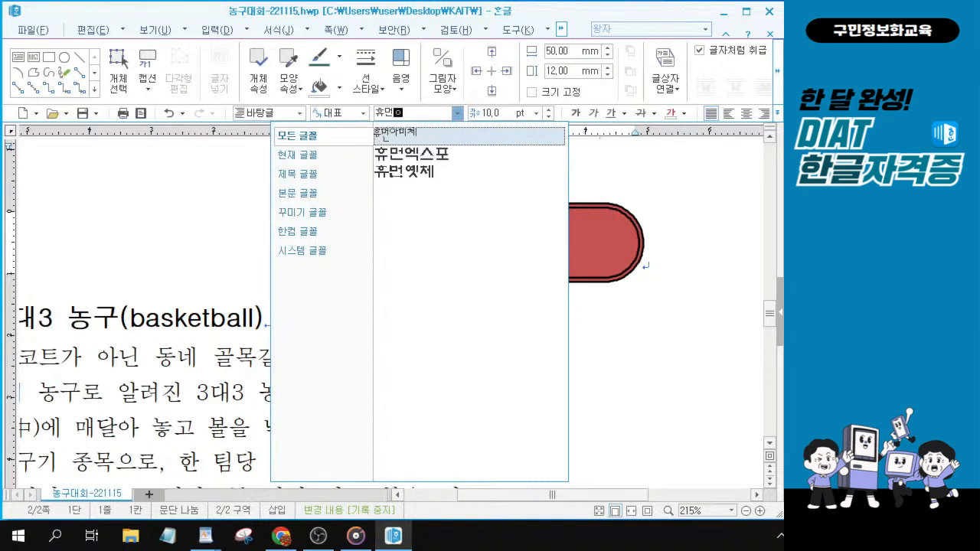
text(ㅊㅔ)
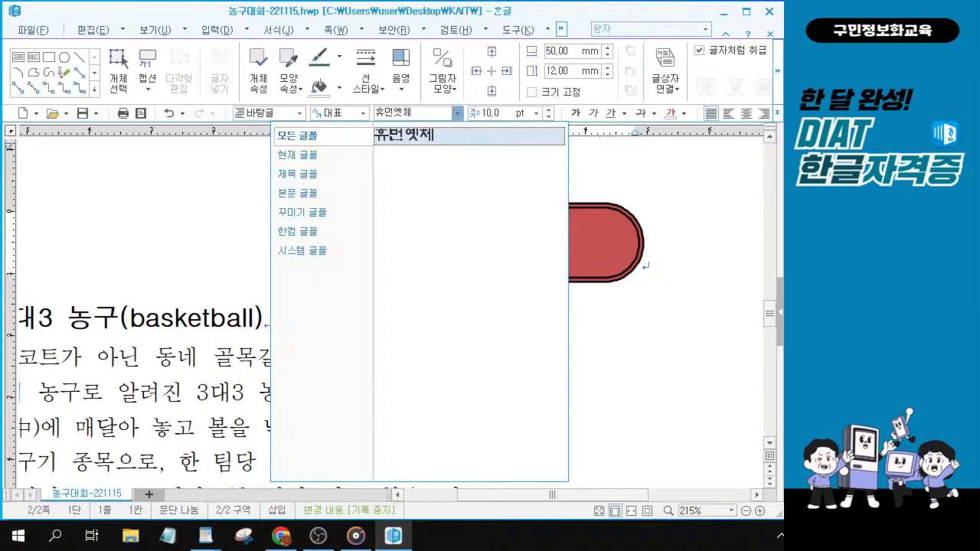
key(Return)
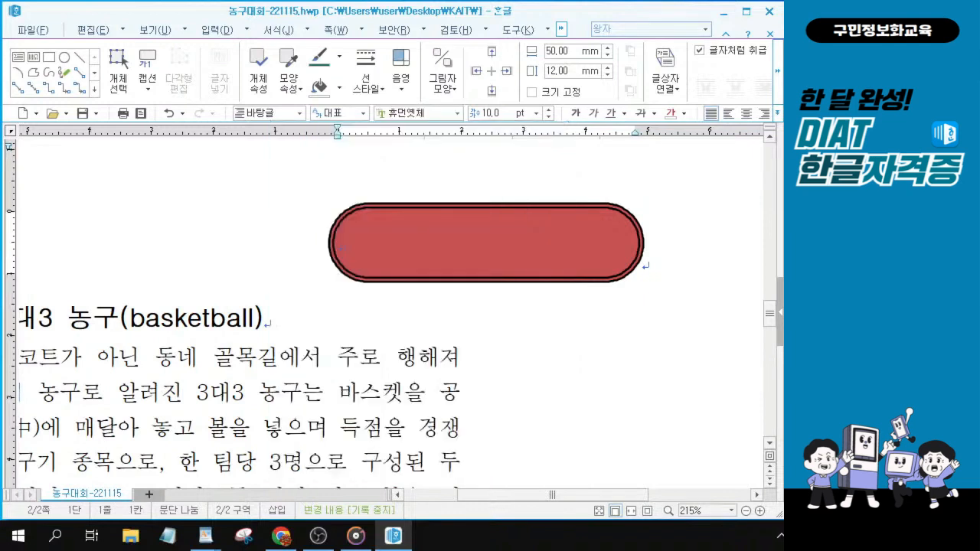
Step: Set the font size inside the title text box to 20 pt and centre-align its line
click(496, 113)
text(20)
key(Return)
click(747, 114)
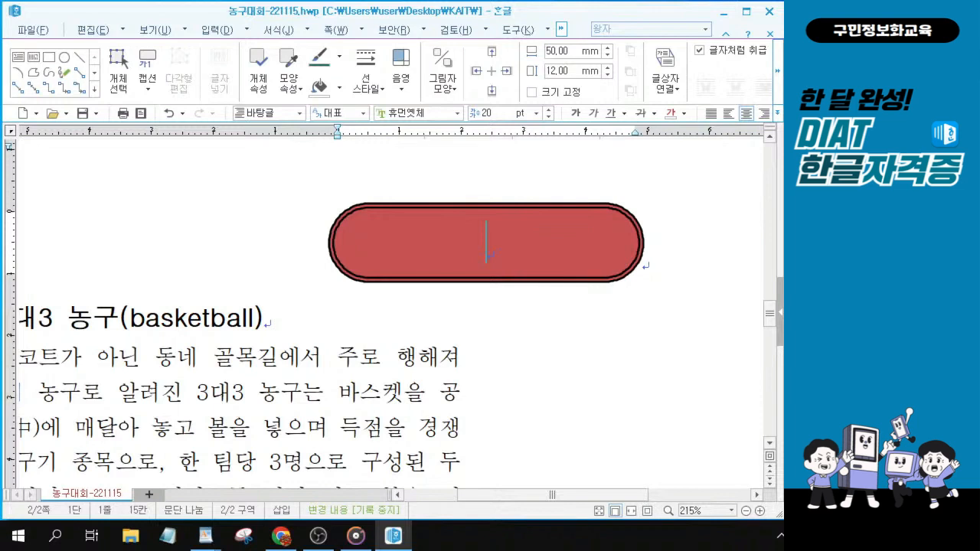
Step: Enter the title 농구 상식 in the ruby text box
text(농구)
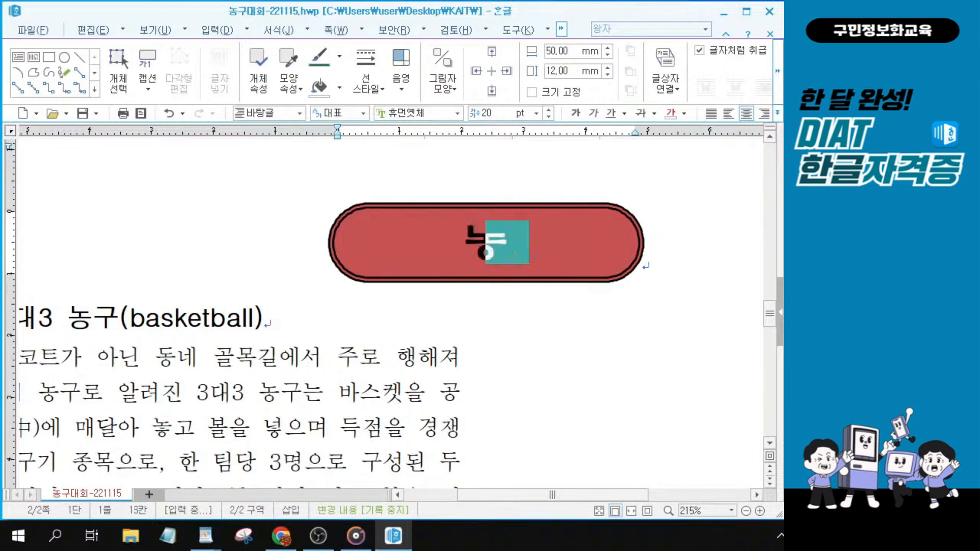
text( 상식)
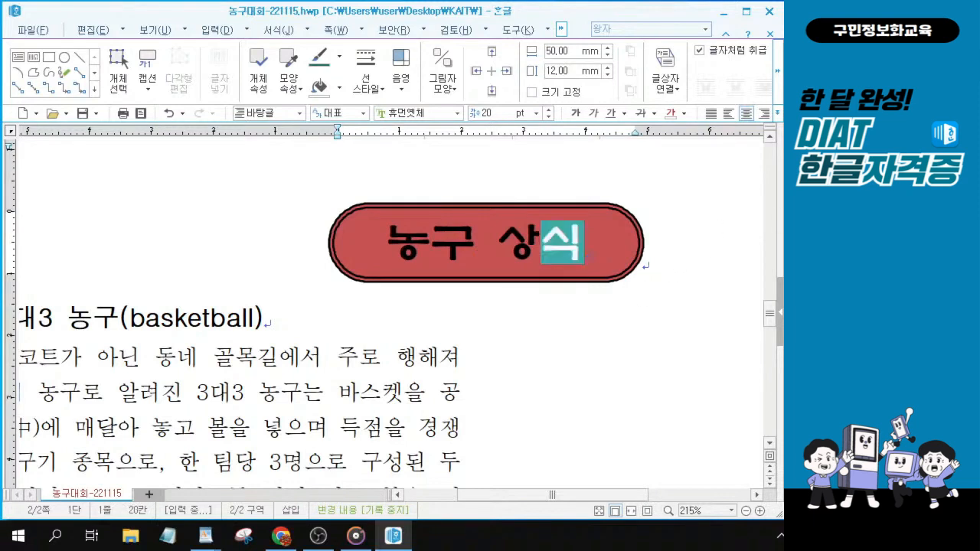
key(Return)
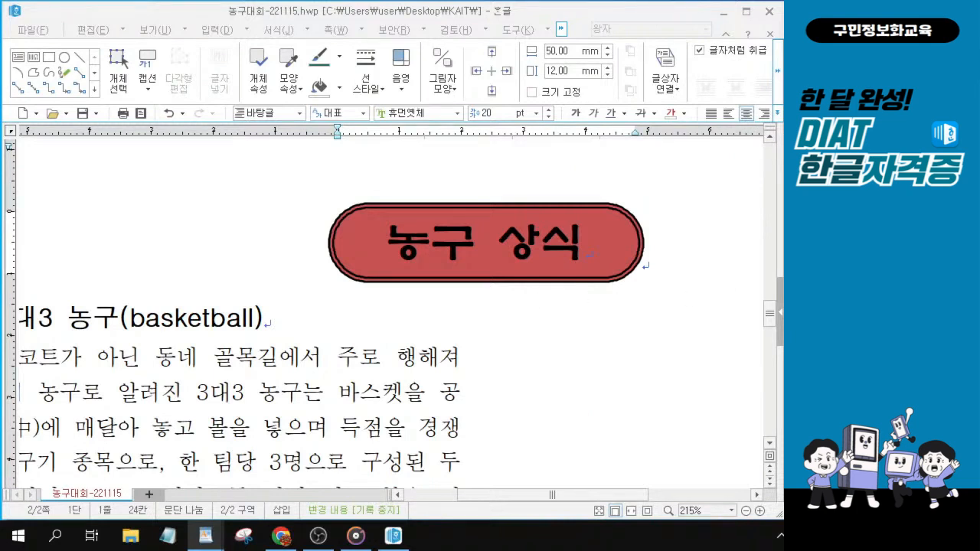
Step: Place the cursor at the start of the body paragraph beginning with 정식 코트가, under the heading 1. 3대3 농구(basketball)
drag(580, 496, 524, 494)
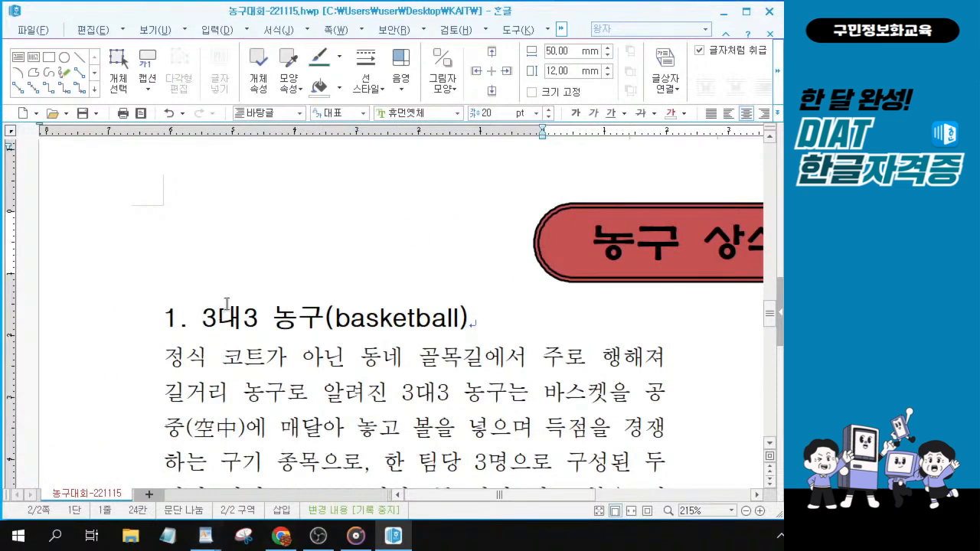
click(176, 359)
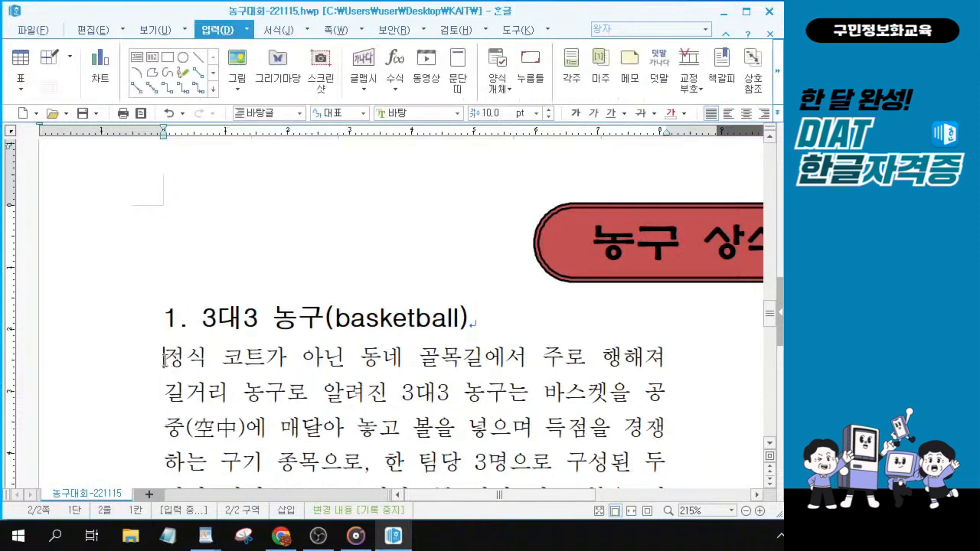
key(ctrl)
key(ctrl)
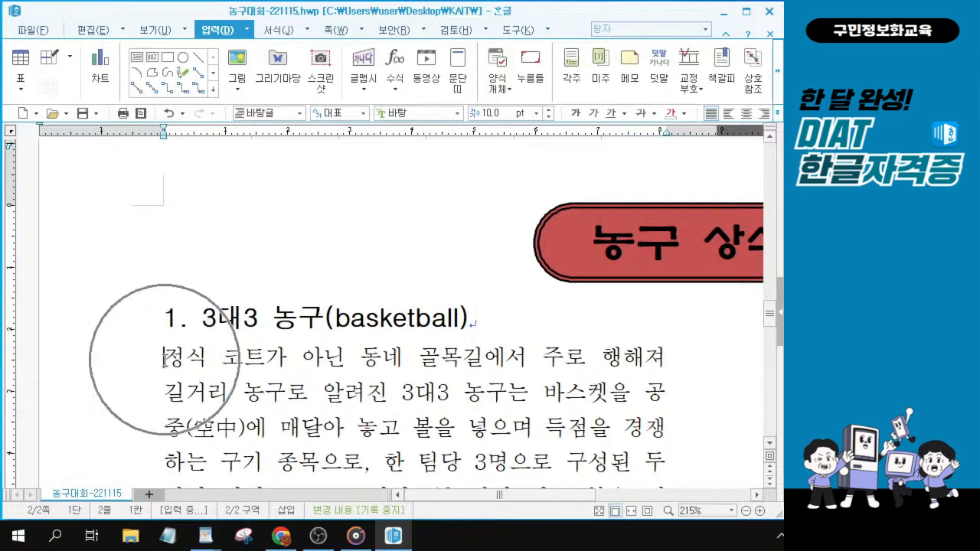
scroll(164, 360, down, 2)
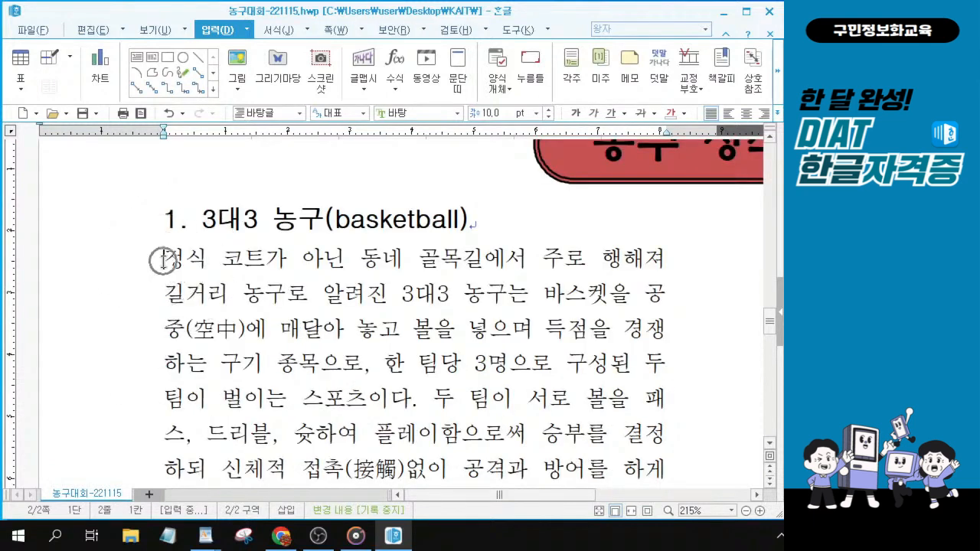
drag(170, 261, 304, 257)
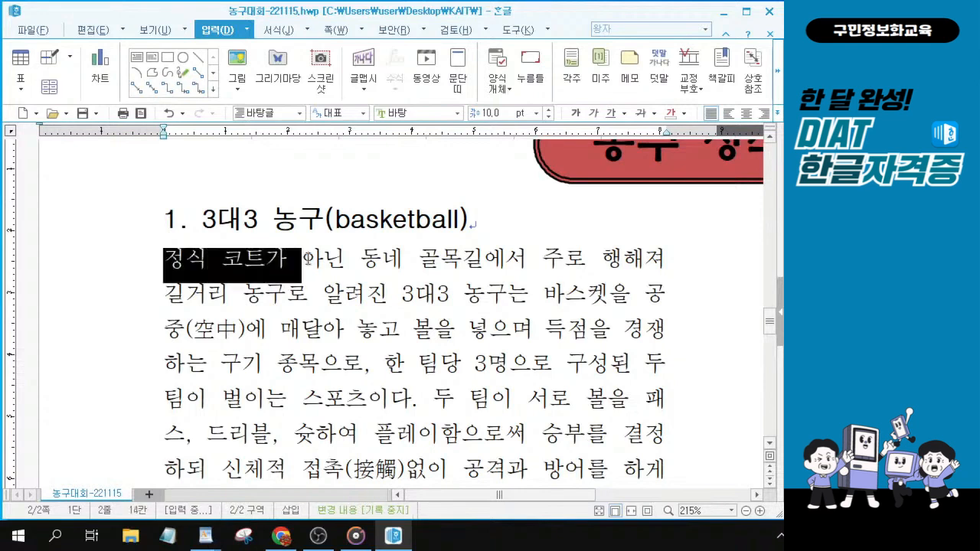
click(178, 271)
click(168, 261)
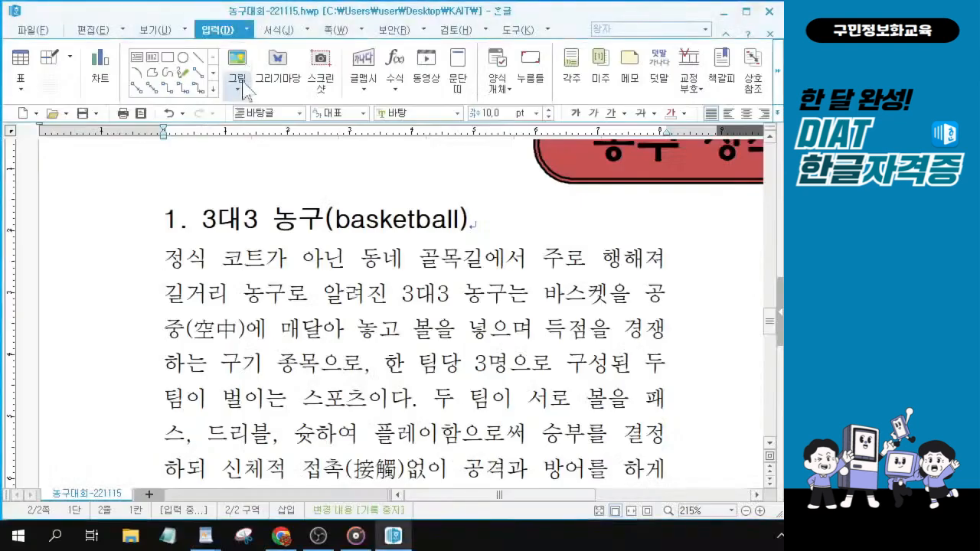
Step: Start inserting a picture at the cursor and open the KAIT folder on the desktop (바탕 화면) as its source
click(240, 67)
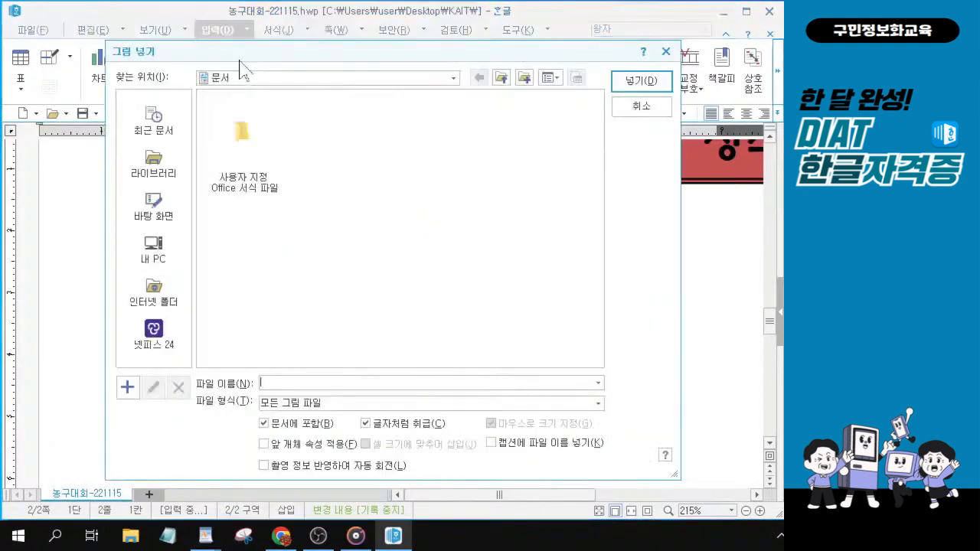
click(170, 214)
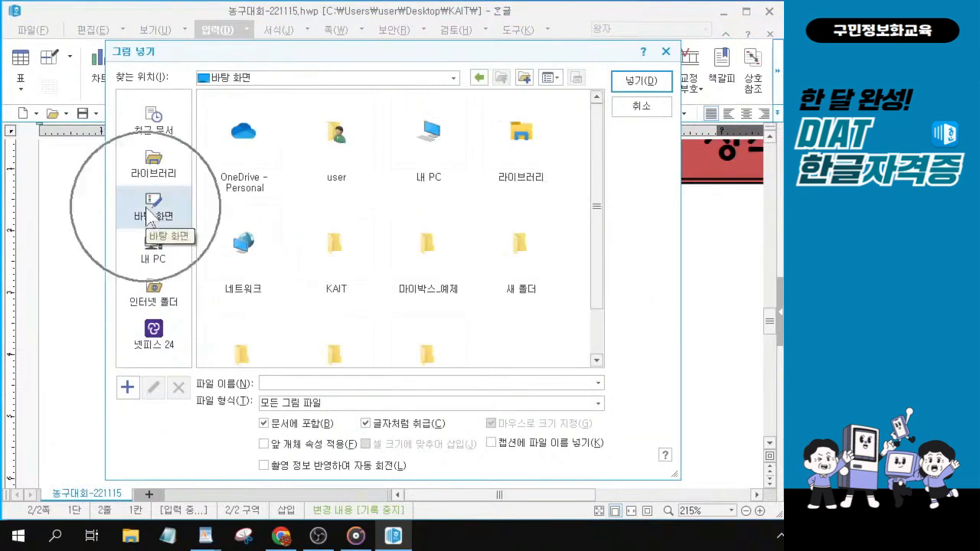
click(335, 264)
double_click(335, 257)
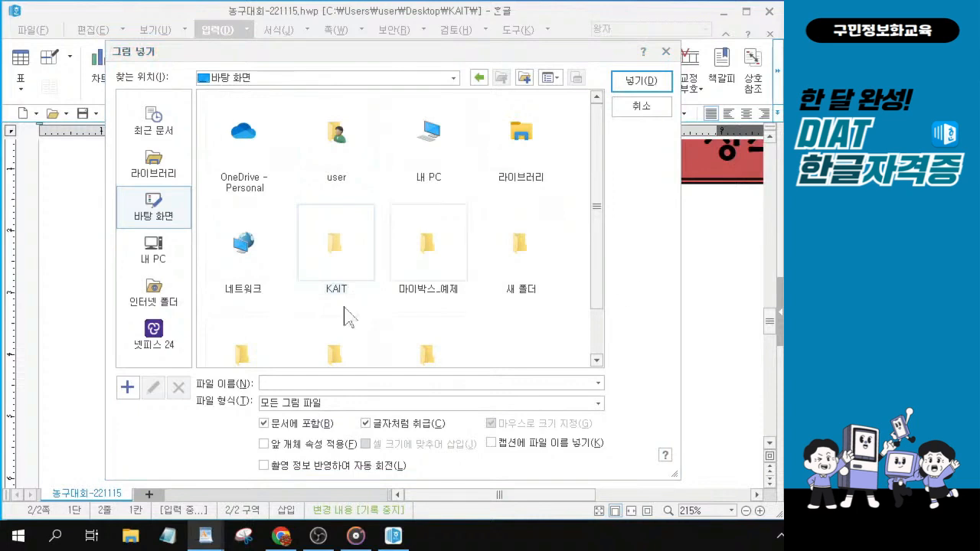
key(ctrl)
double_click(341, 261)
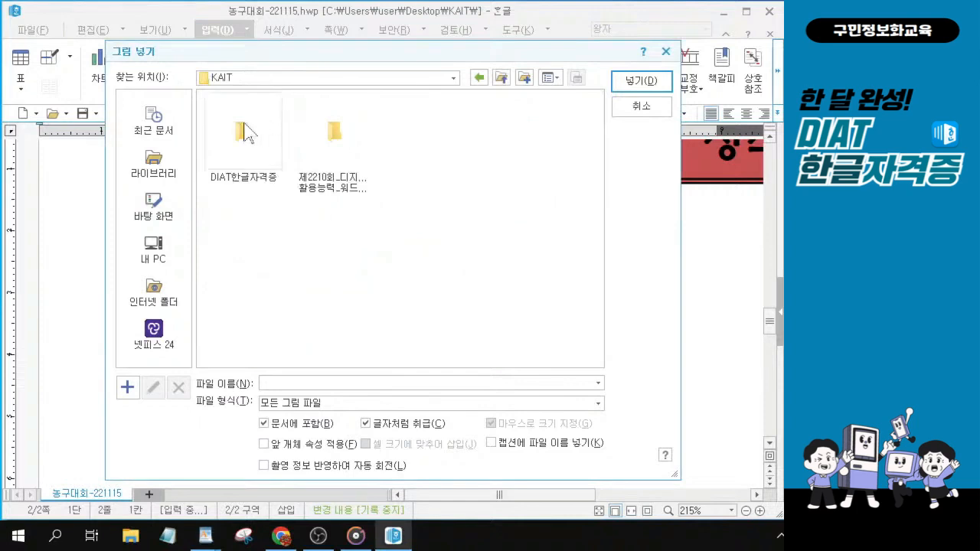
Step: Open the DIAT한글자격증 folder and its 그림 subfolder to reach the exam pictures
key(ctrl)
key(ctrl)
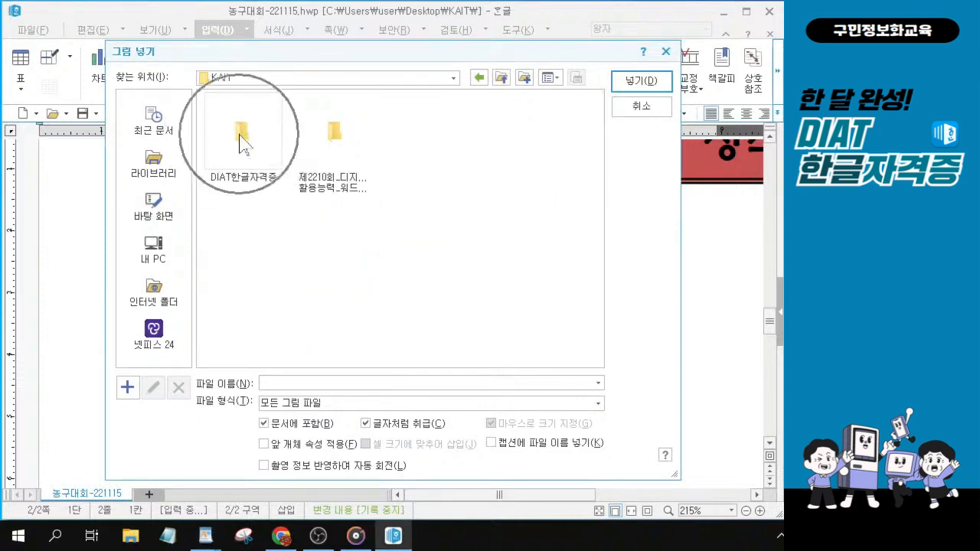
key(ctrl)
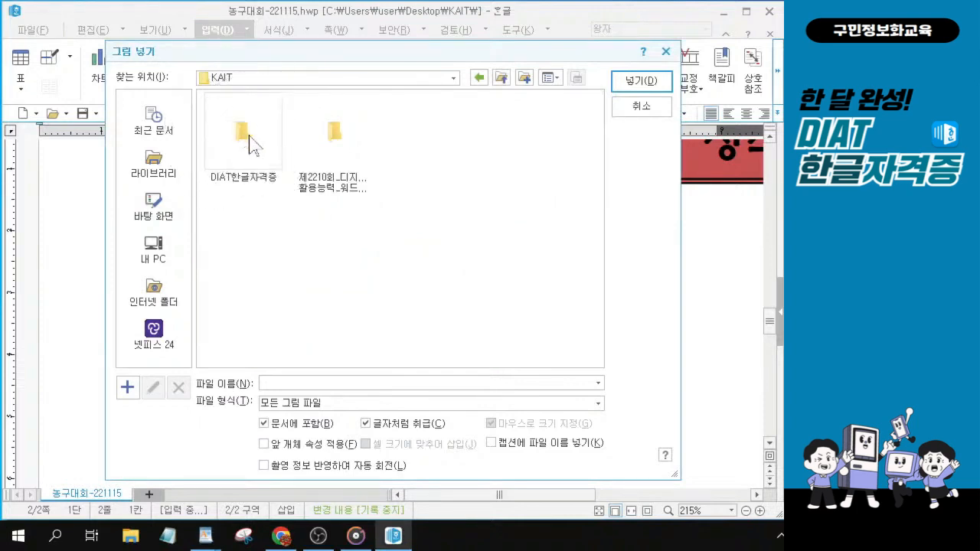
double_click(245, 134)
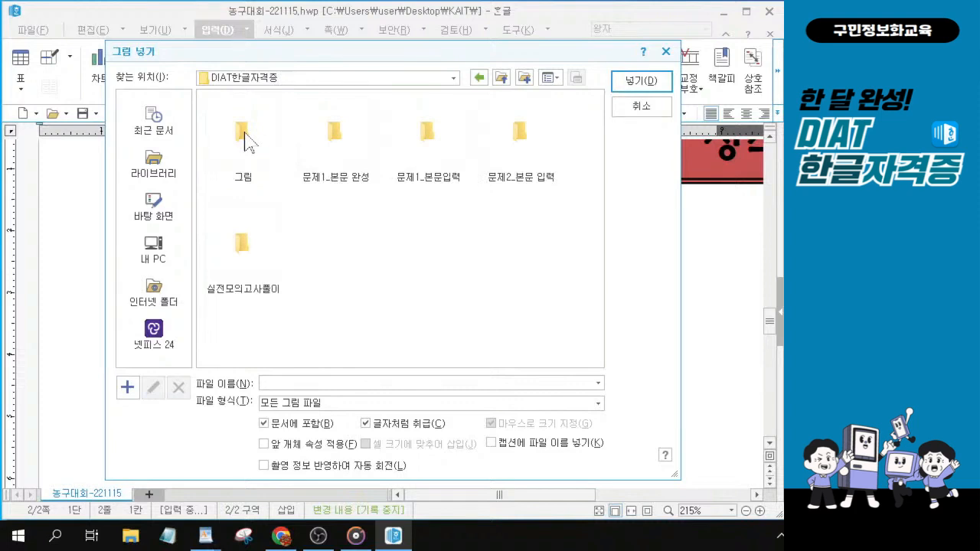
key(ctrl)
key(ctrl)
key(ctrl)
key(ctrl)
key(ctrl)
double_click(245, 137)
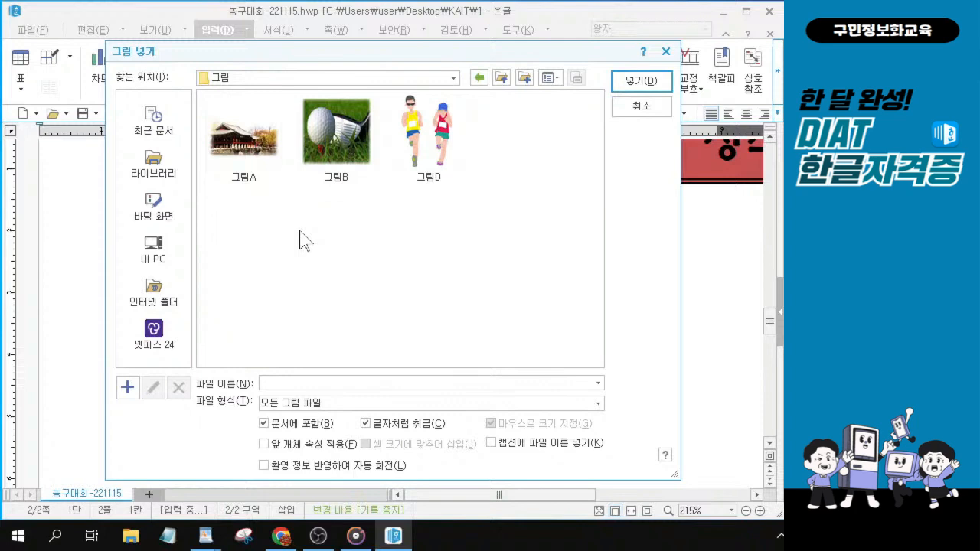
Step: Go up to the DIAT한글자격증 folder and reopen its 그림 subfolder
click(503, 78)
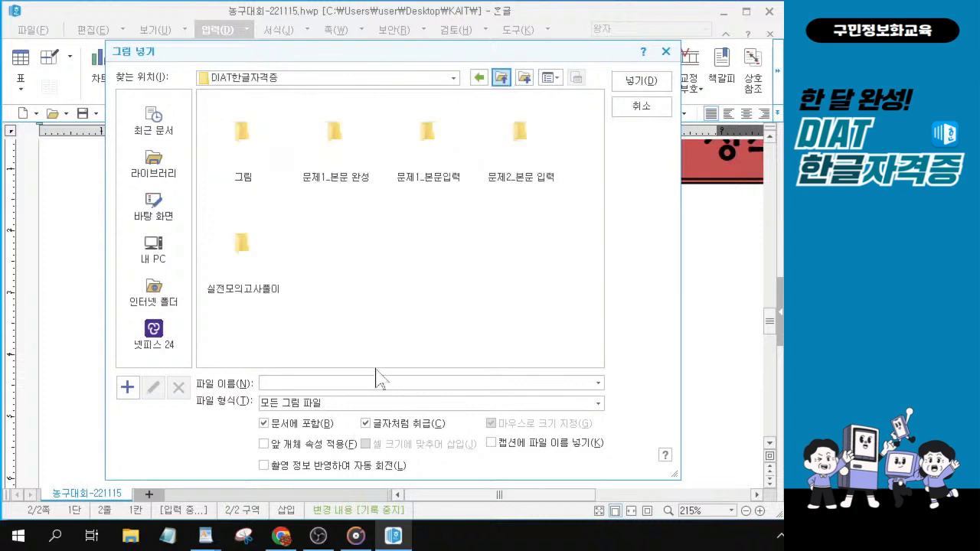
click(237, 137)
double_click(237, 137)
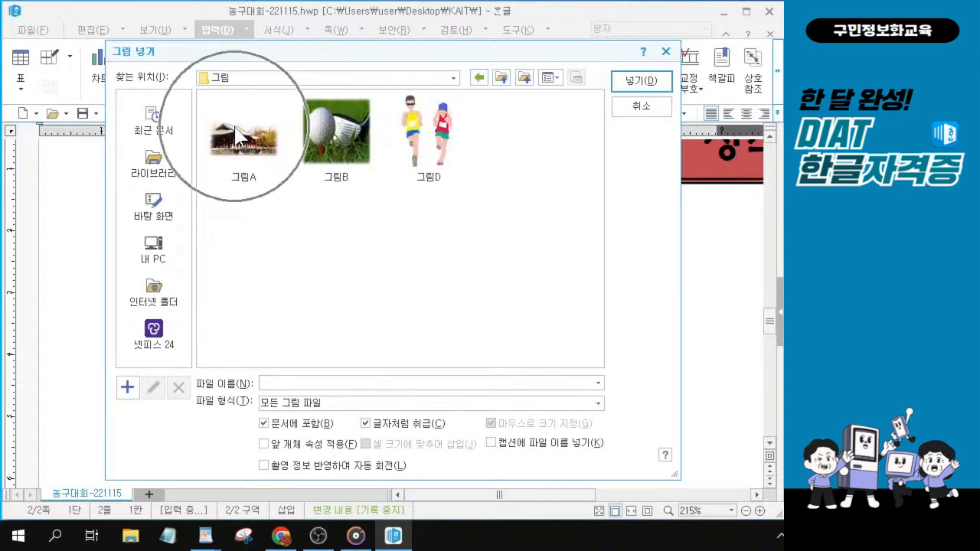
Step: Go up to the DIAT한글자격증 folder and open its 실전모의고사풀이 subfolder as the picture source
key(alt)
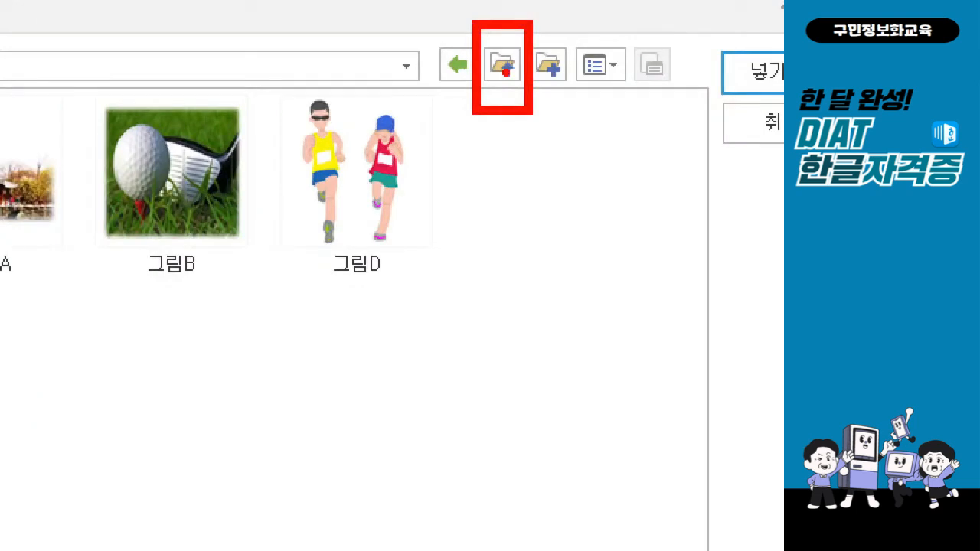
click(502, 66)
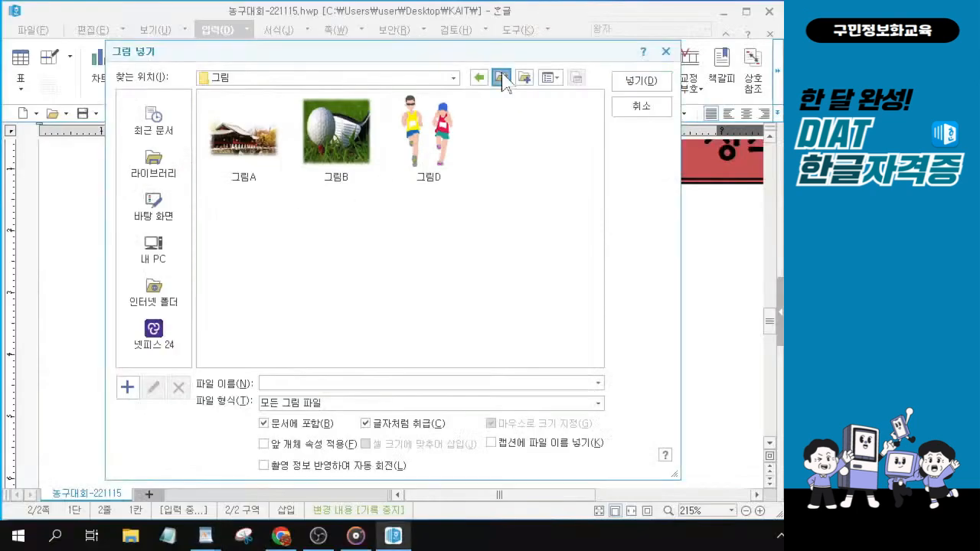
click(235, 253)
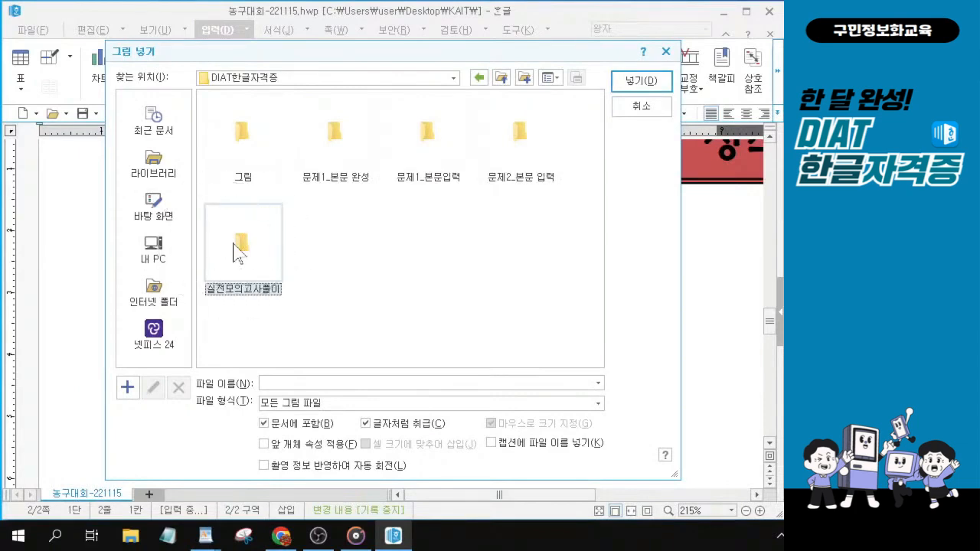
double_click(236, 252)
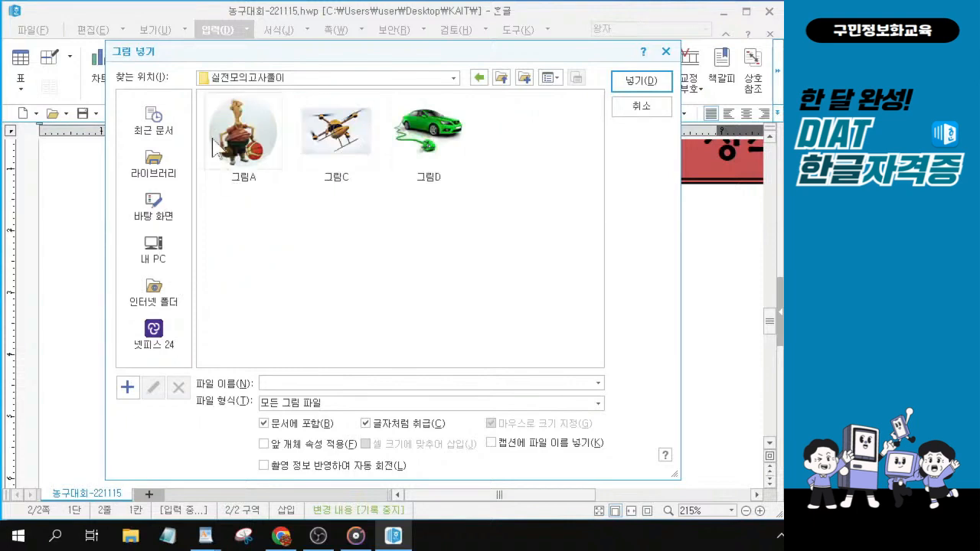
Step: Insert the picture 그림A, embedded in the document and treated as a character
click(243, 141)
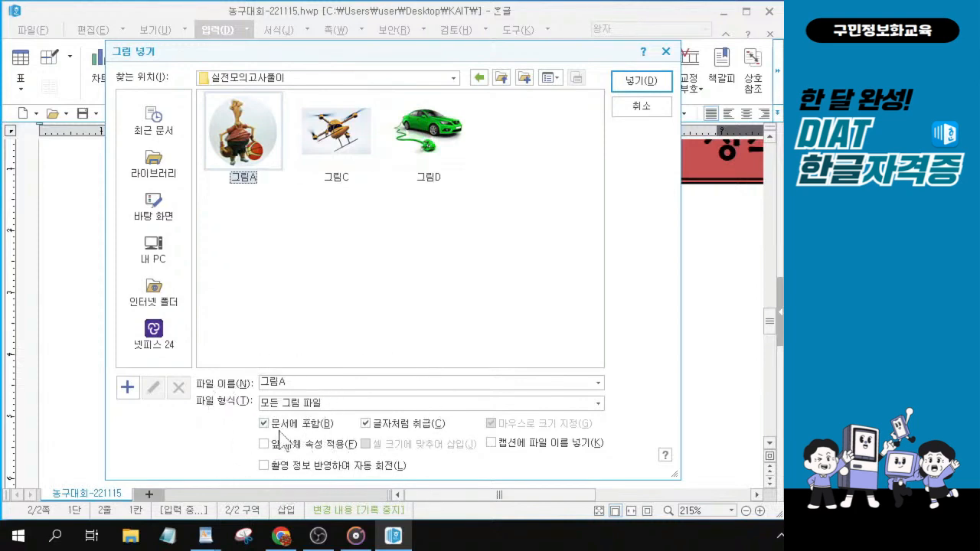
key(alt+Tab)
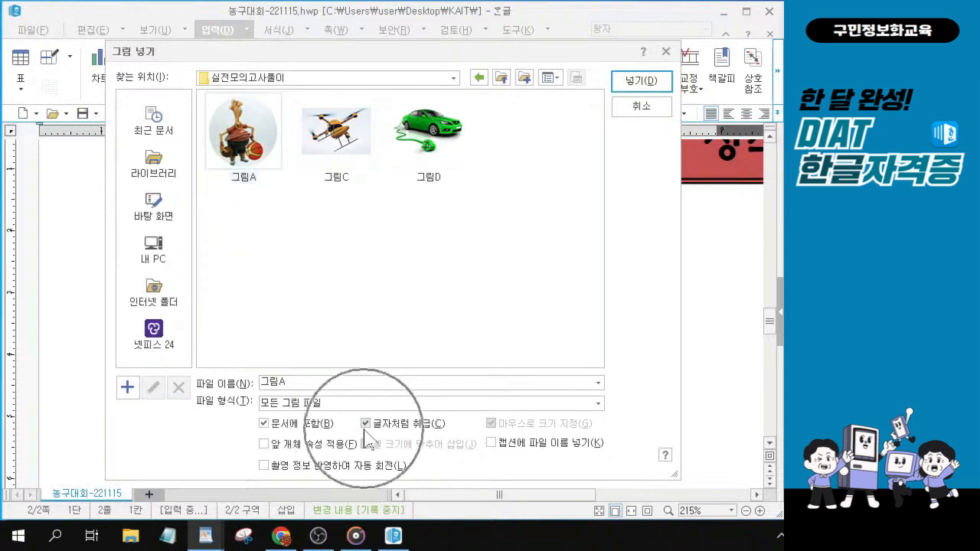
click(647, 83)
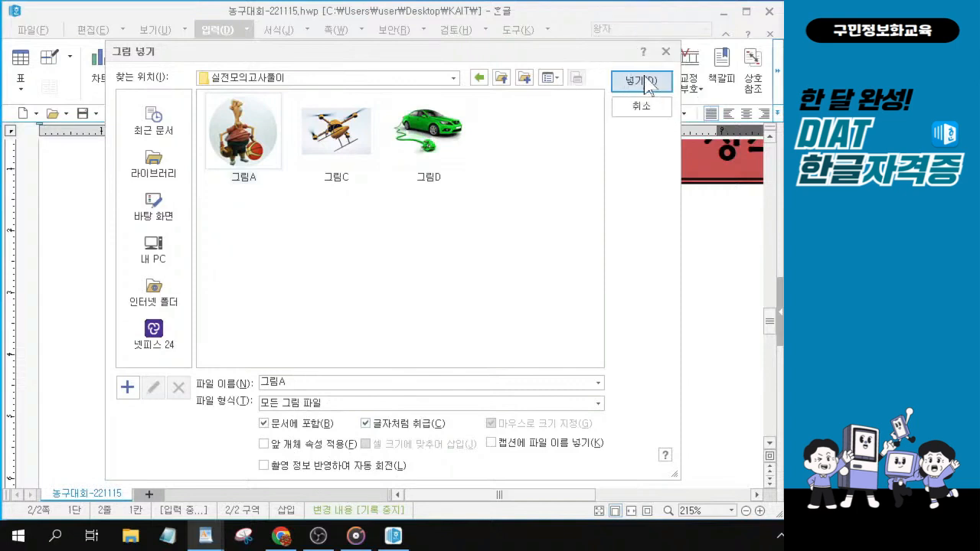
click(247, 144)
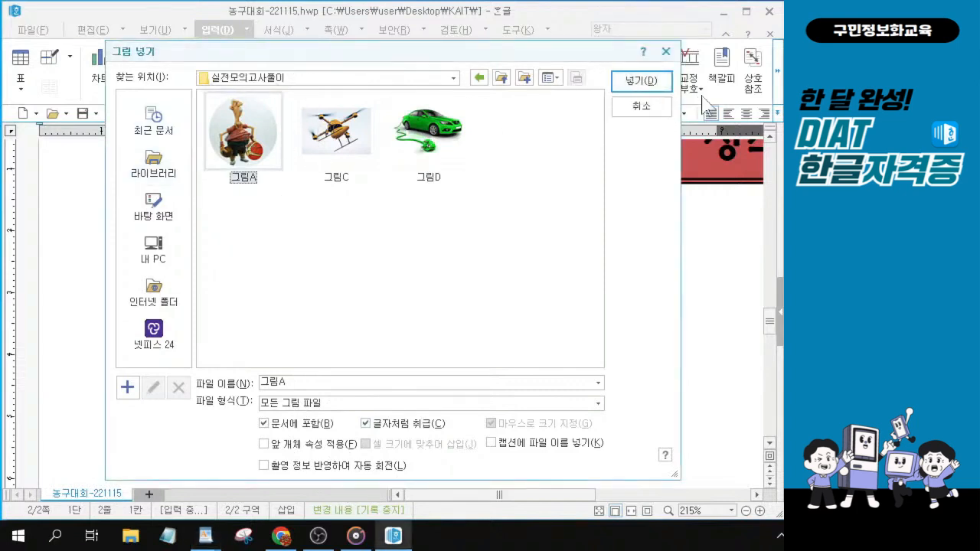
click(642, 87)
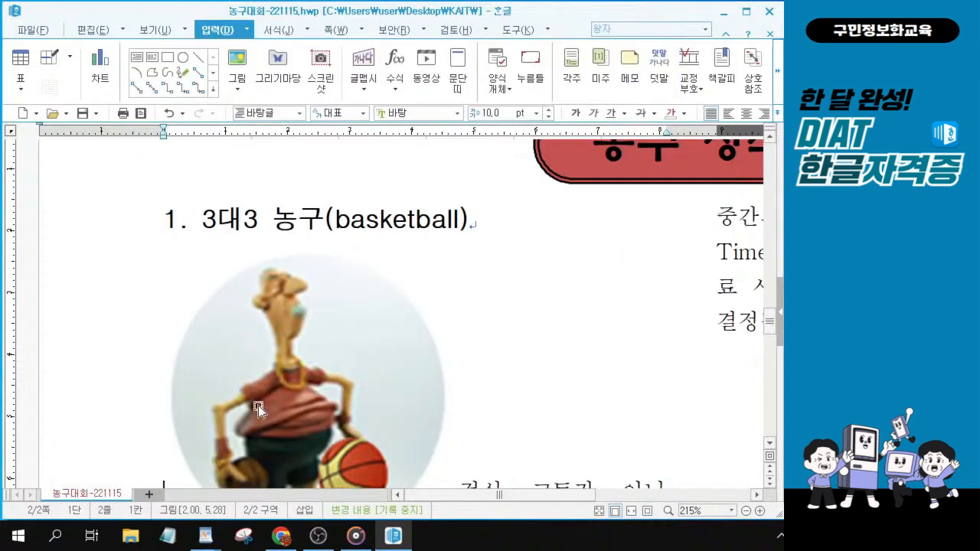
Step: Set the inserted picture's width and height to 35 mm and turn off treating it as a character (글자처럼 취급)
double_click(297, 371)
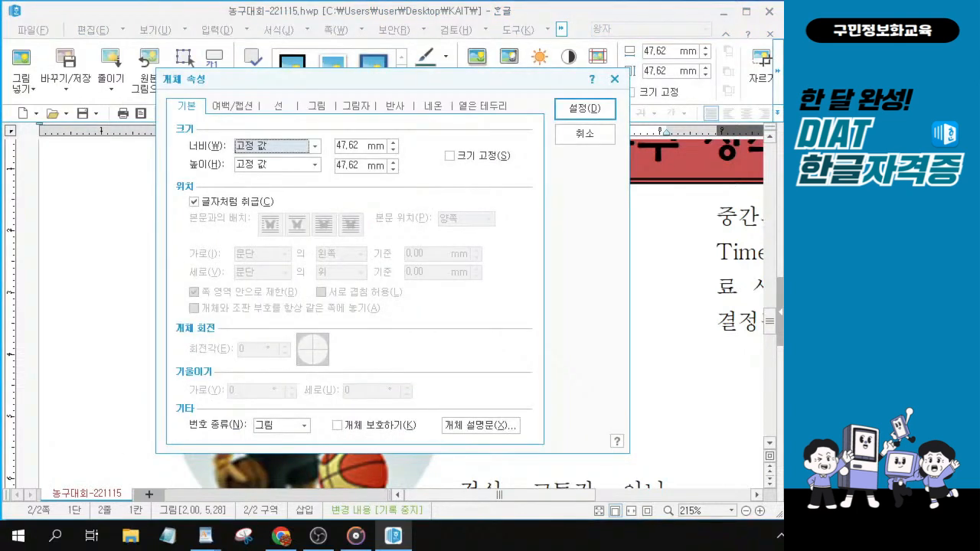
key(alt+Tab)
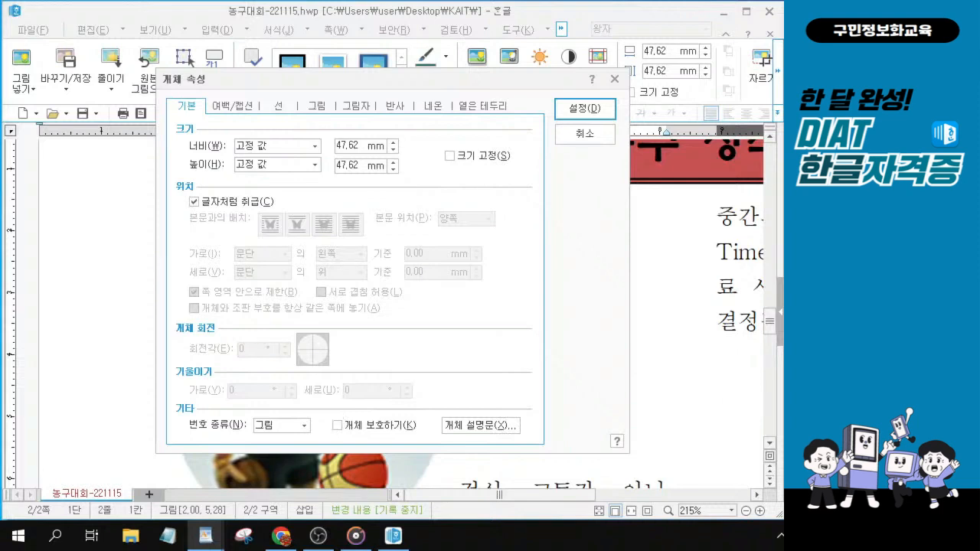
drag(358, 144, 269, 145)
text(35)
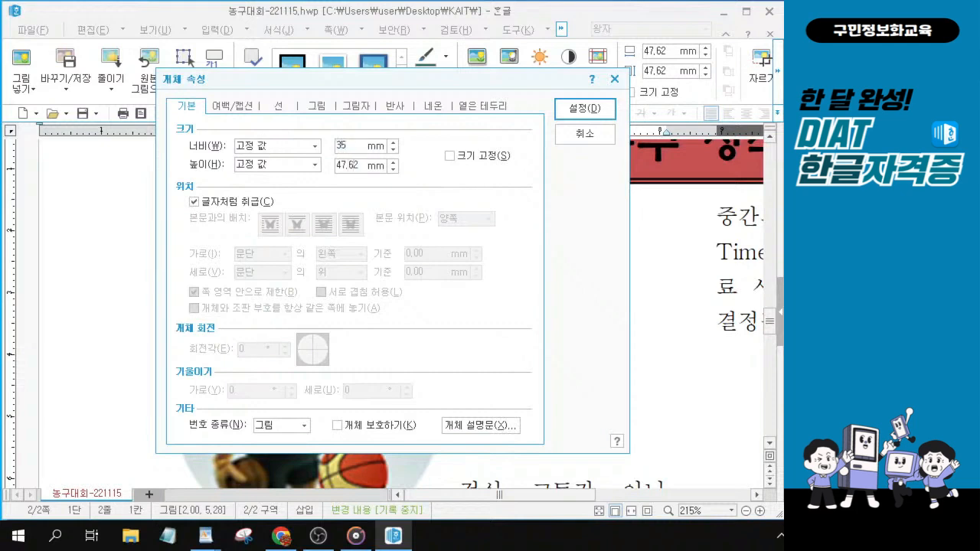
key(Tab)
text(35)
click(194, 202)
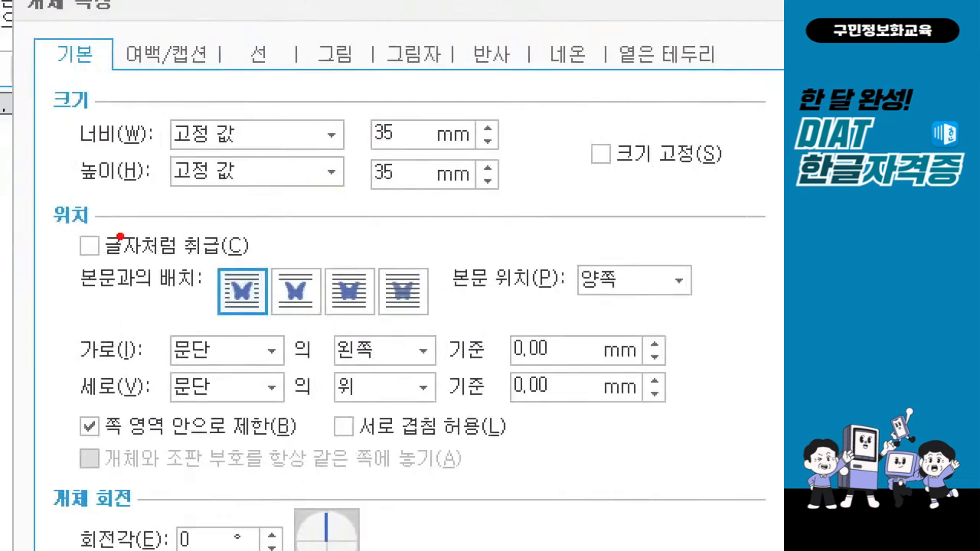
mouse_move(60, 223)
mouse_down()
mouse_move(60, 277)
mouse_move(254, 269)
mouse_up()
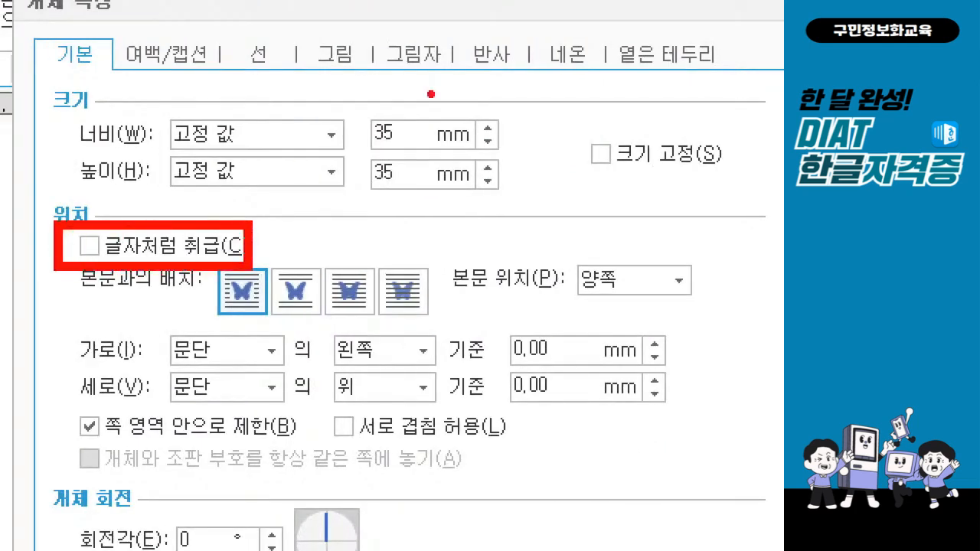
mouse_move(353, 100)
mouse_down()
mouse_move(490, 226)
mouse_move(516, 216)
mouse_up()
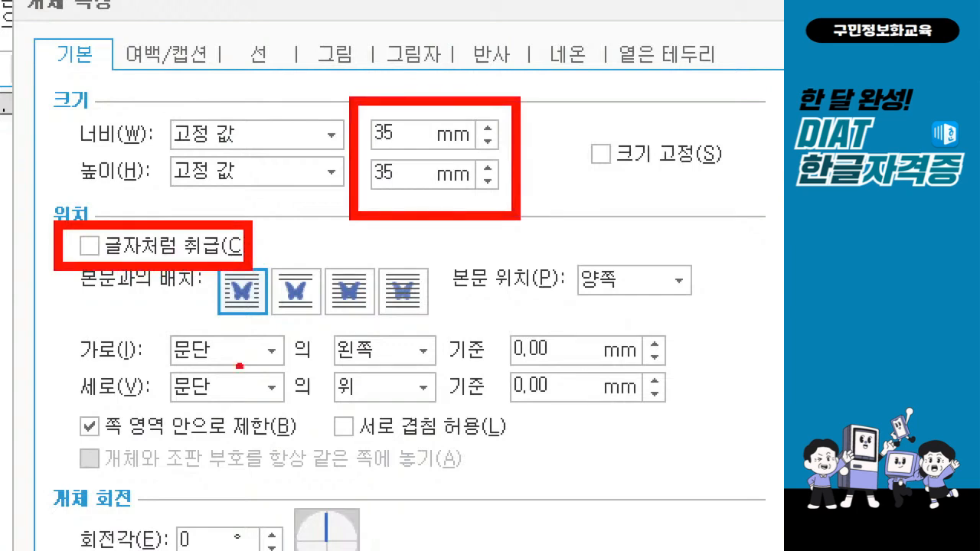
mouse_move(218, 288)
mouse_down()
mouse_move(230, 305)
mouse_move(265, 278)
mouse_up()
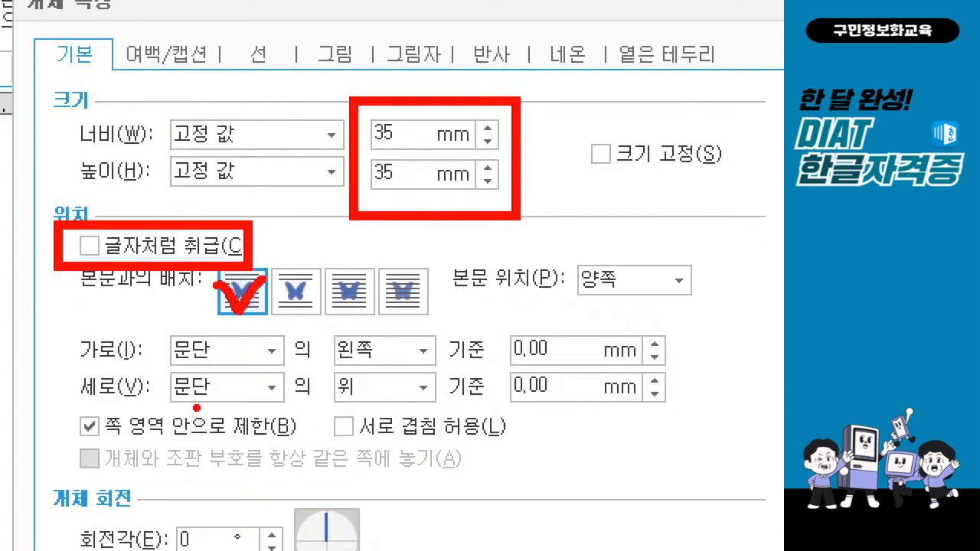
drag(98, 369, 128, 367)
drag(94, 411, 125, 407)
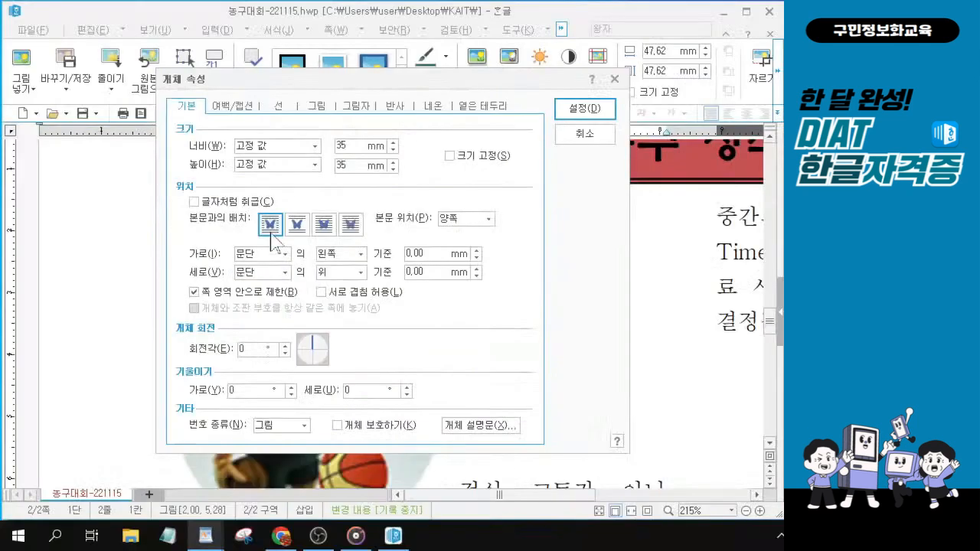
Step: Position the picture relative to the page (쪽) horizontally and vertically, with a vertical offset of 24 mm, and apply the object properties
click(269, 255)
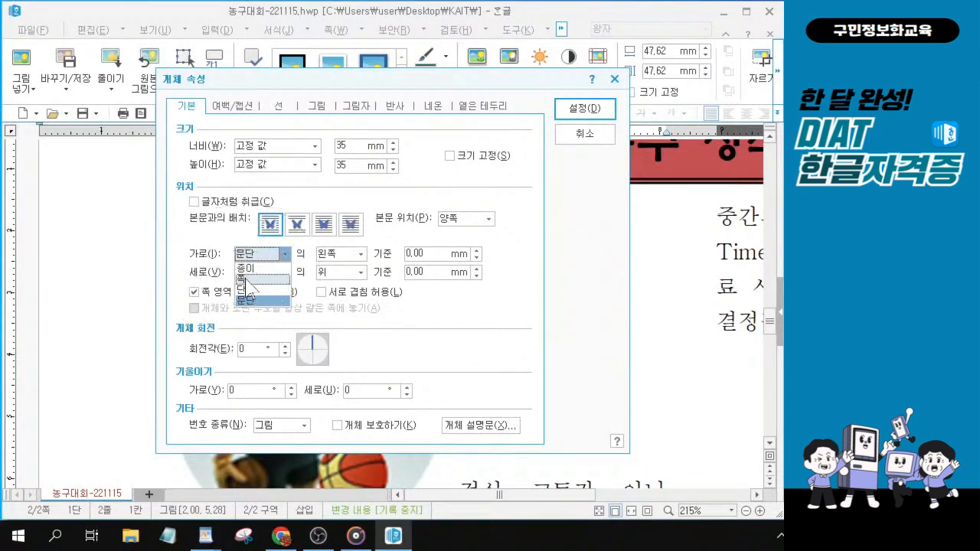
click(246, 278)
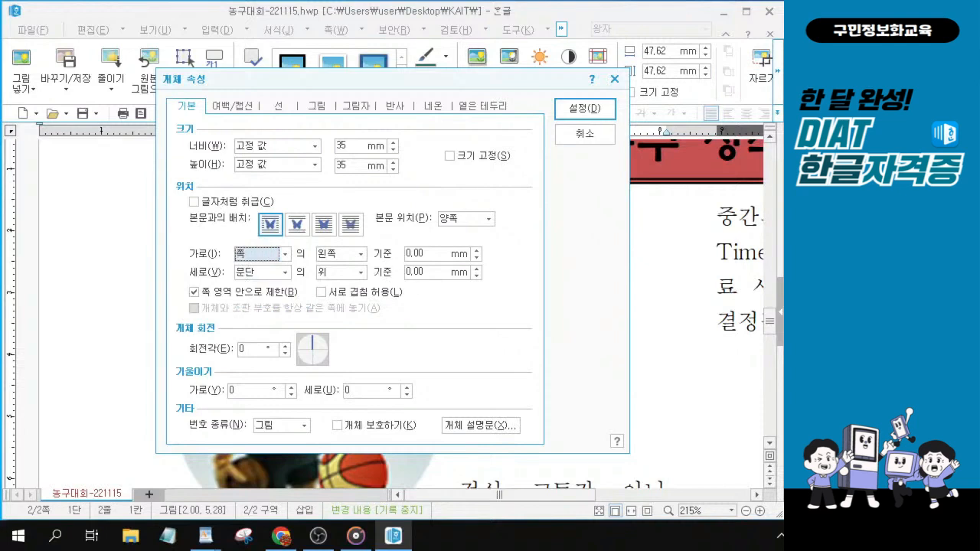
click(257, 272)
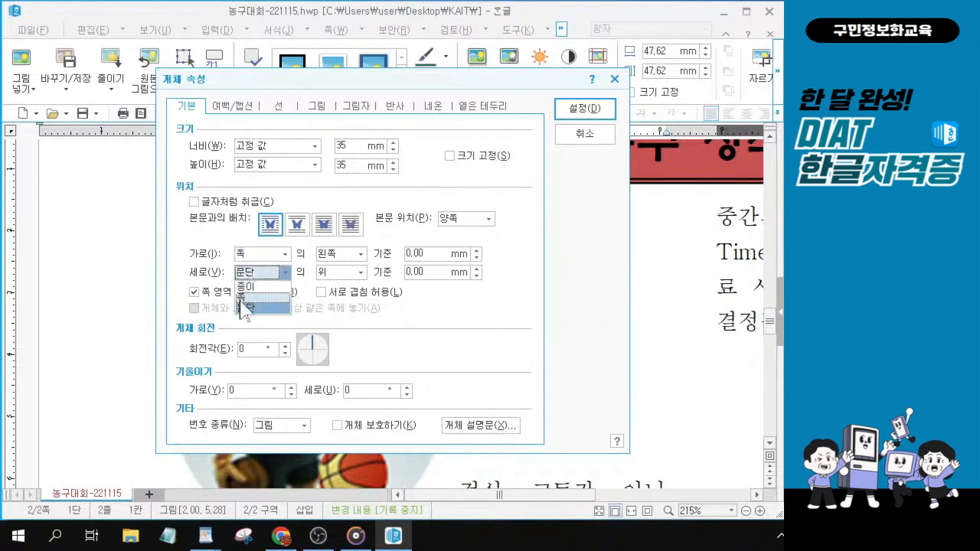
click(245, 296)
double_click(426, 271)
text(24)
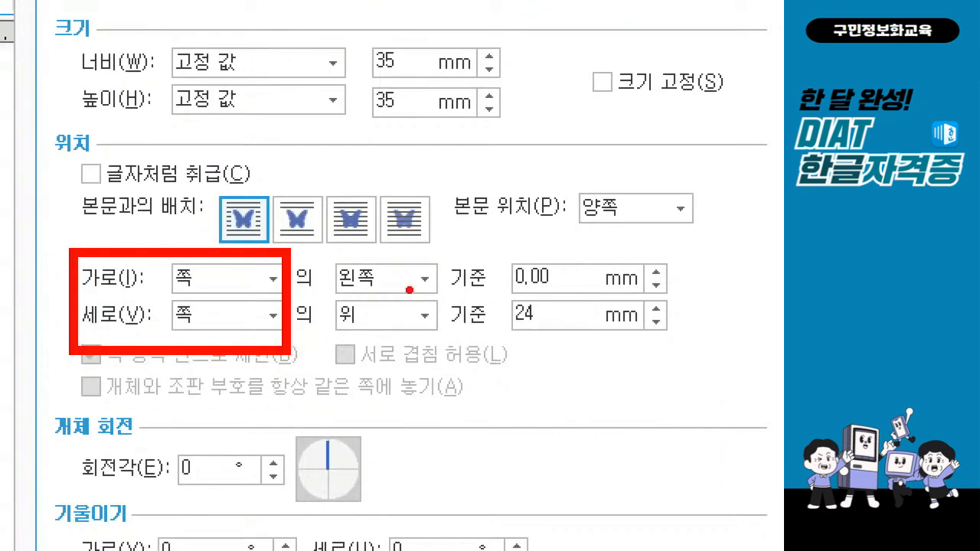
drag(394, 271, 421, 252)
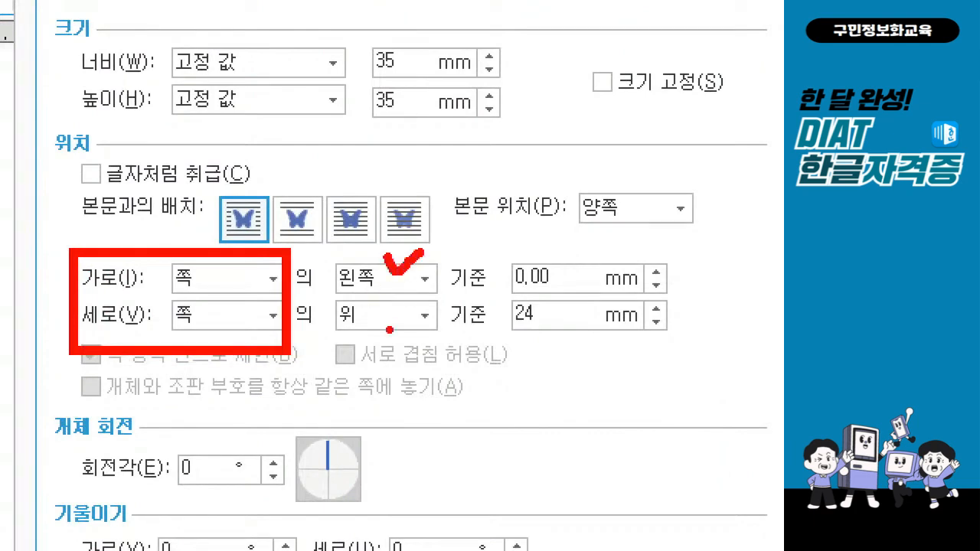
drag(396, 308, 436, 295)
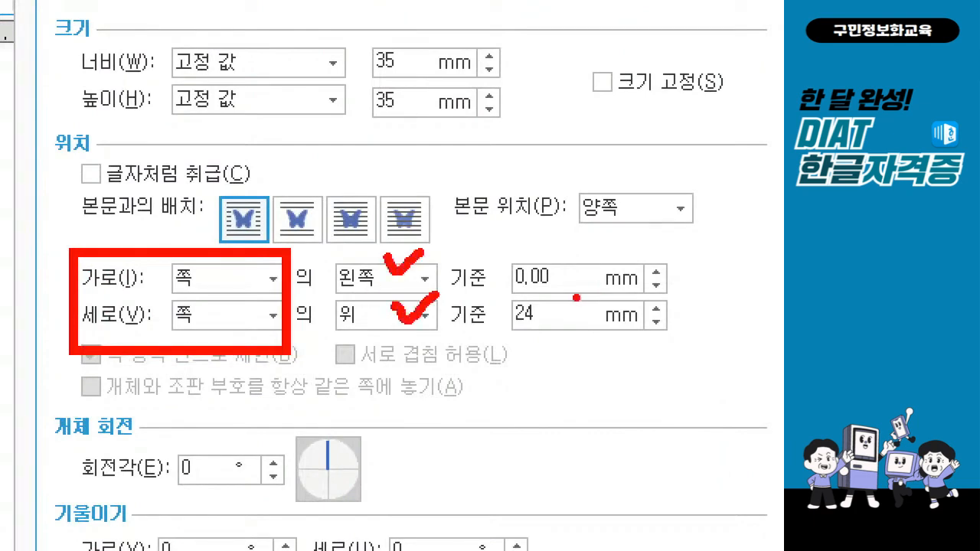
mouse_move(494, 289)
mouse_down()
mouse_move(612, 353)
mouse_move(490, 291)
mouse_up()
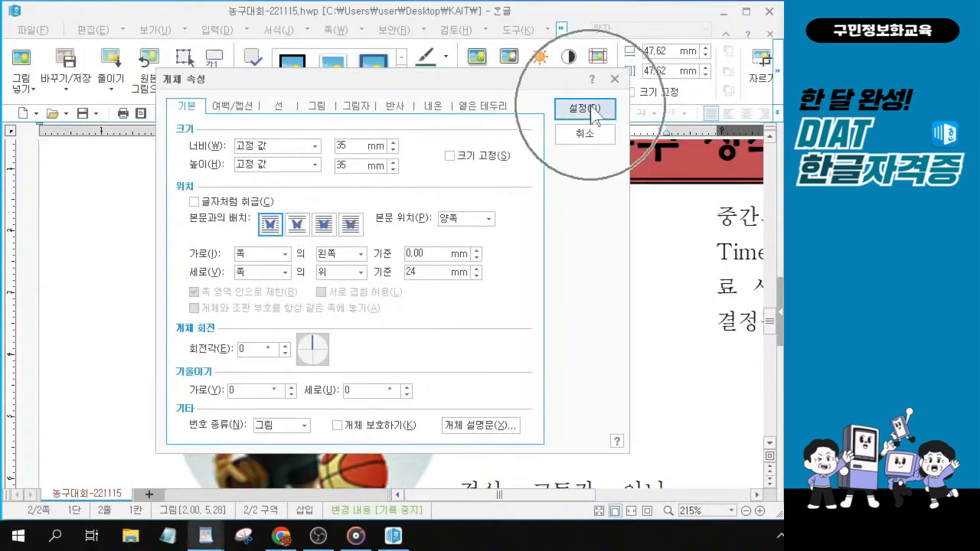
click(593, 113)
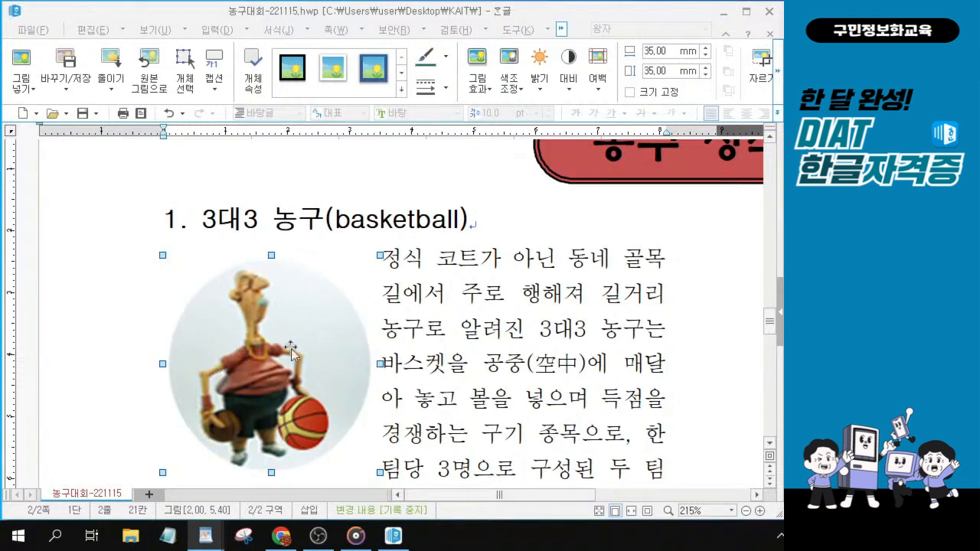
Step: Place the cursor directly after the word 원패스 in the paragraph under the heading 2. 경기 규칙
scroll(433, 352, down, 5)
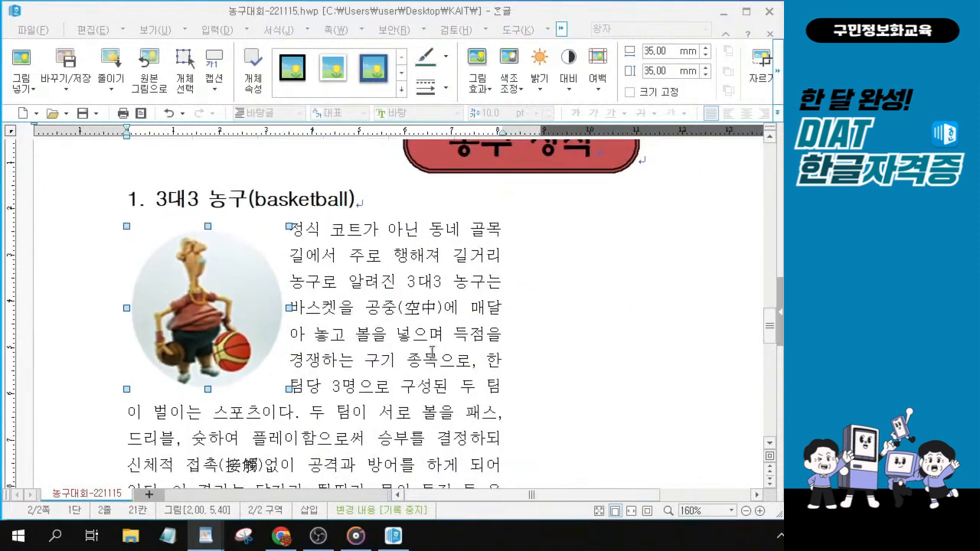
scroll(433, 352, down, 2)
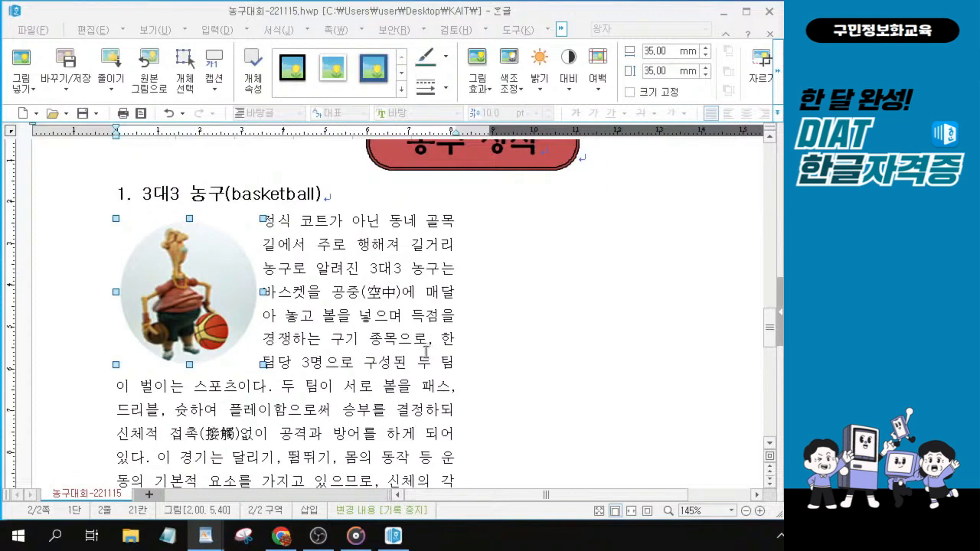
scroll(406, 306, down, 5)
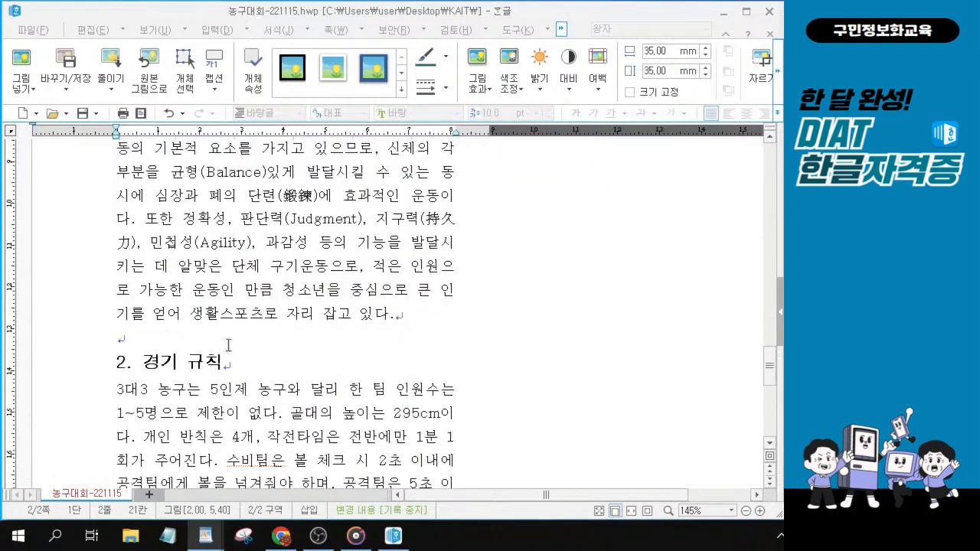
click(189, 360)
scroll(189, 360, down, 2)
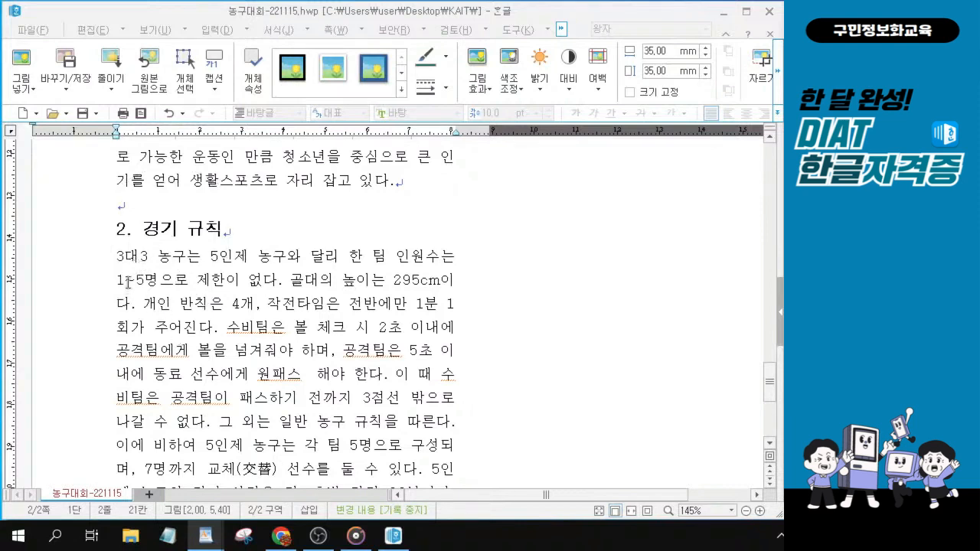
drag(117, 259, 301, 375)
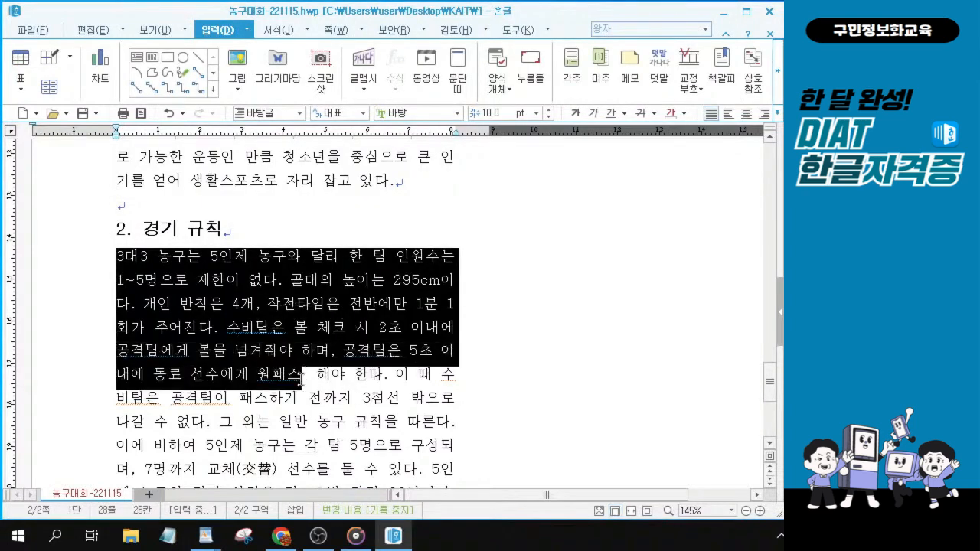
ctrl+scroll(302, 375, up, 2)
scroll(300, 337, down, 1)
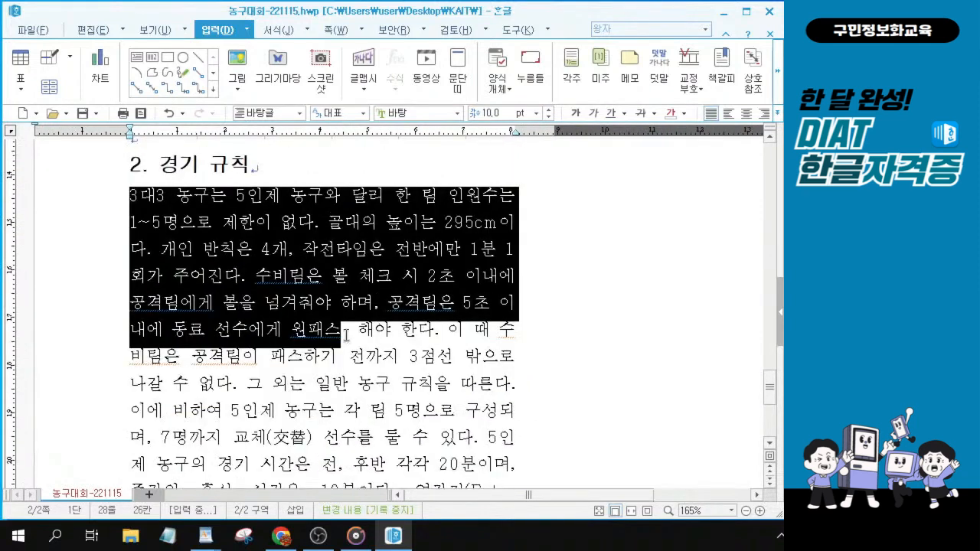
click(299, 337)
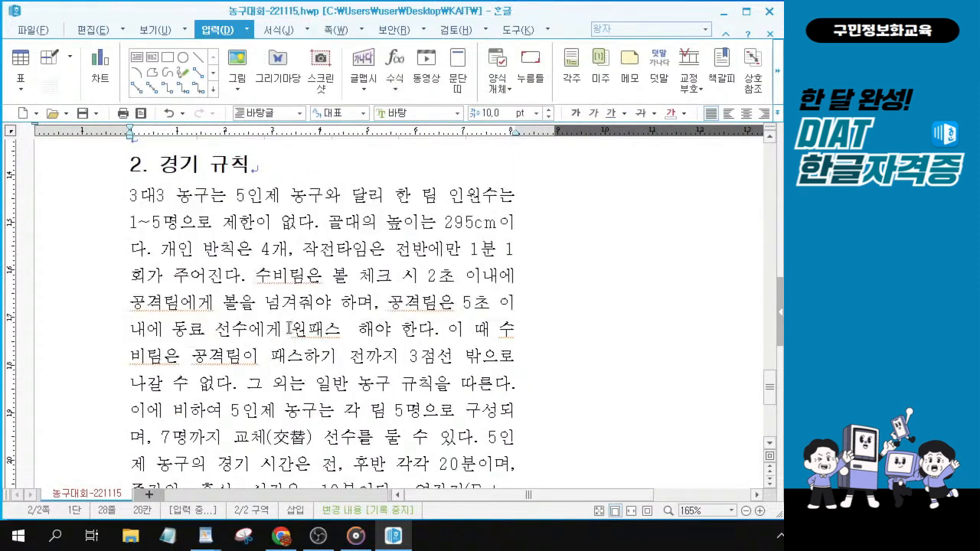
drag(291, 331, 342, 334)
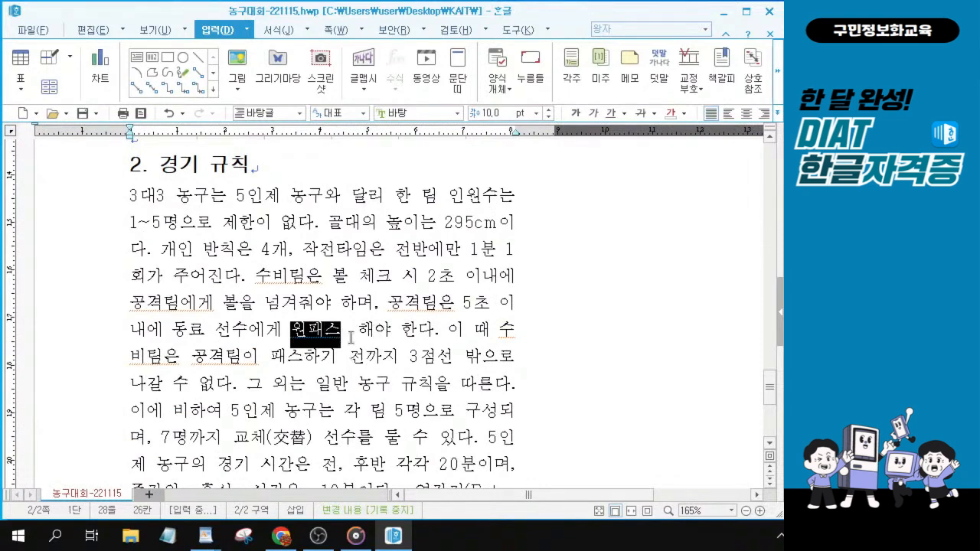
click(342, 334)
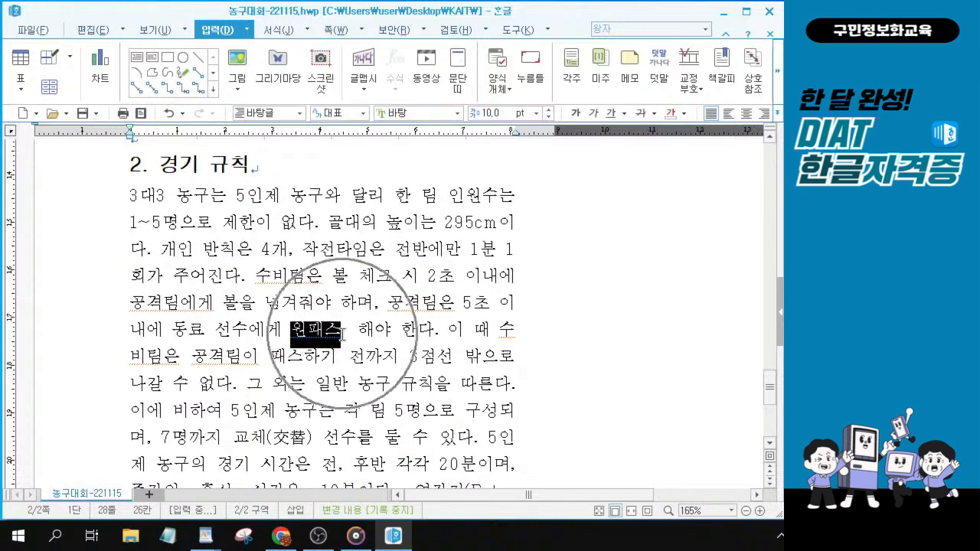
key(ctrl)
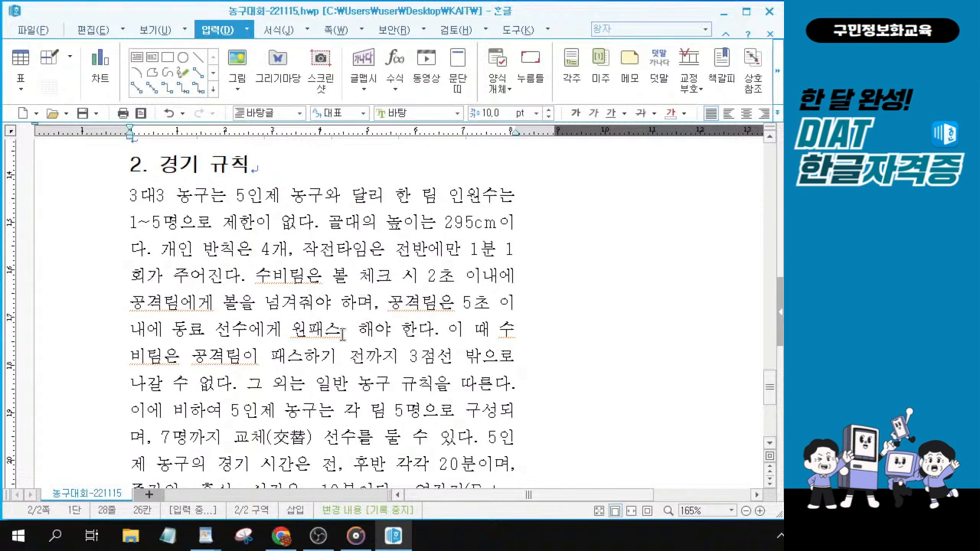
Step: Insert a footnote (각주) directly after the word 원패스 in the paragraph under 2. 경기 규칙
key(ctrl)
key(ctrl)
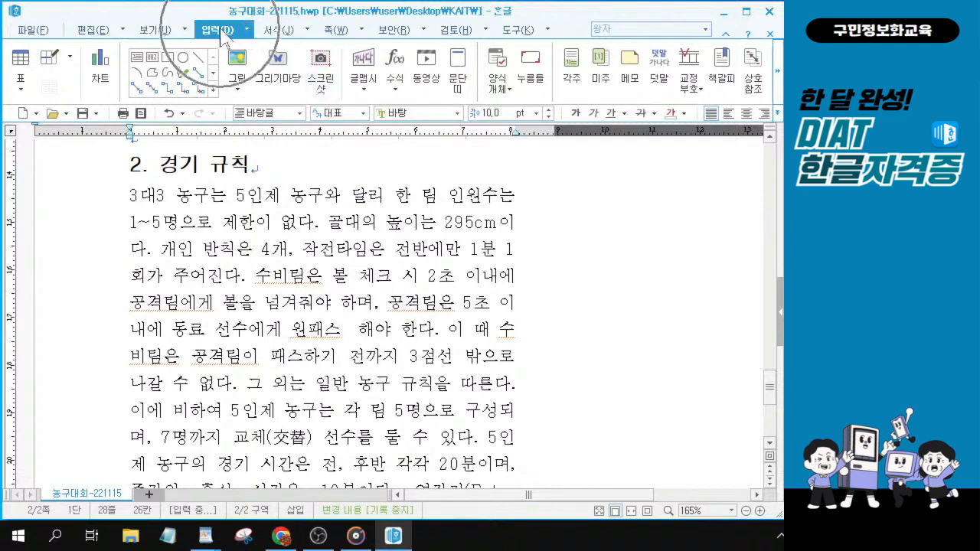
key(ctrl)
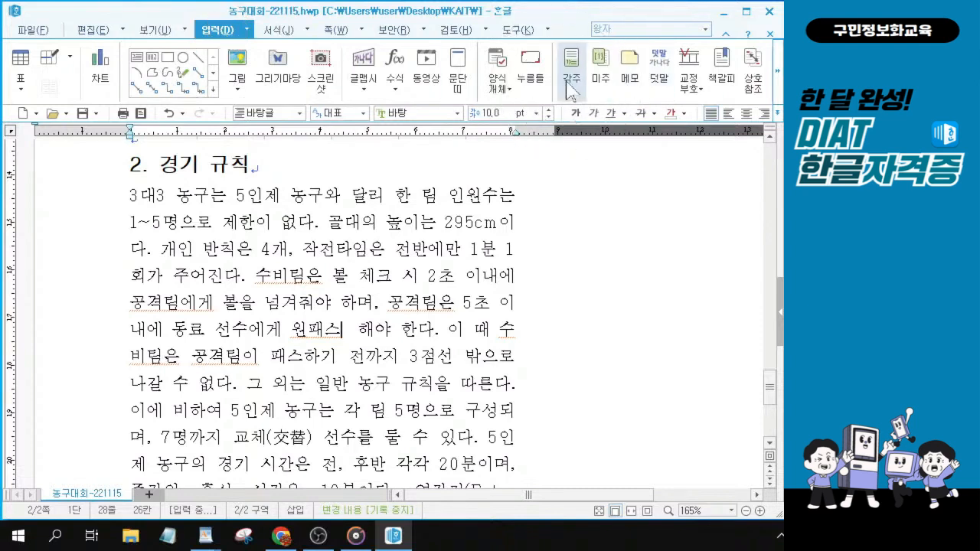
double_click(295, 330)
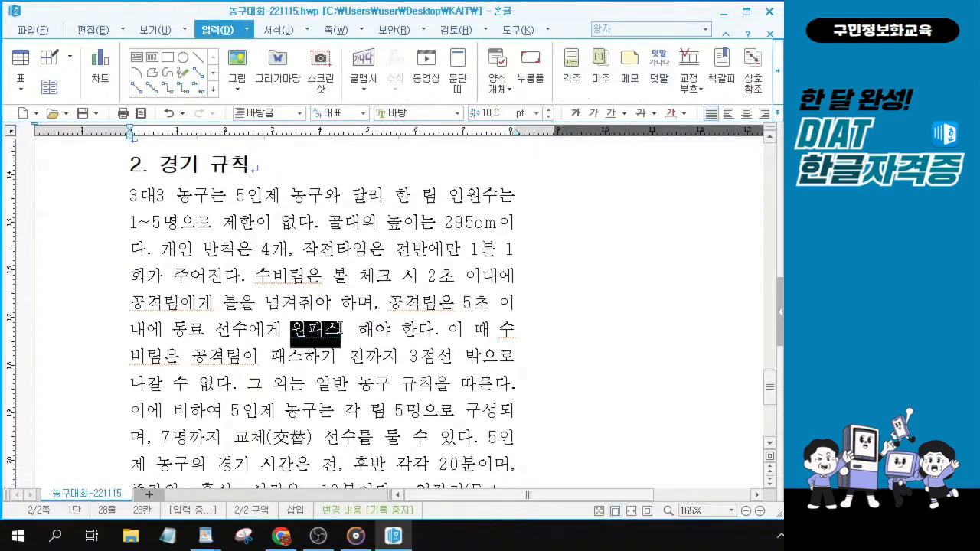
click(344, 337)
key(ctrl)
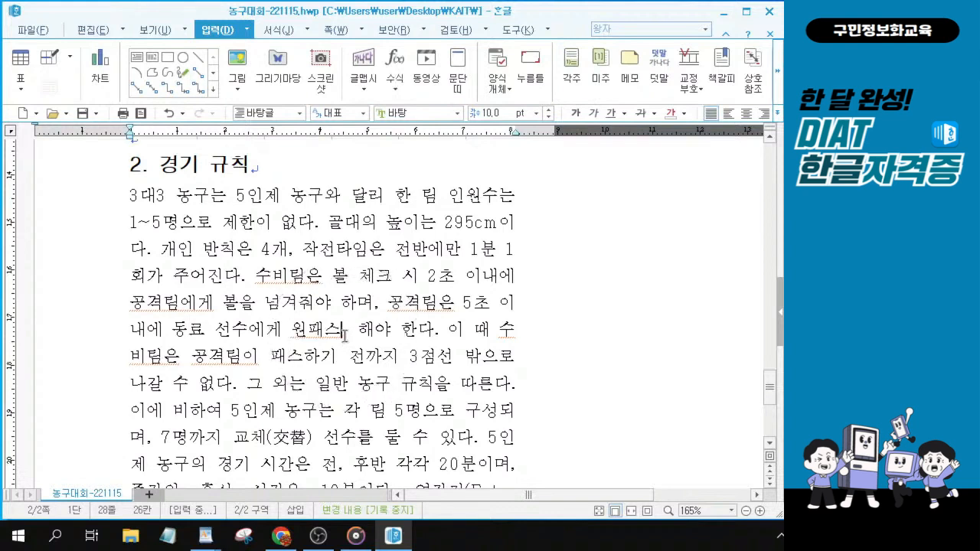
key(ctrl)
key(ctrl)
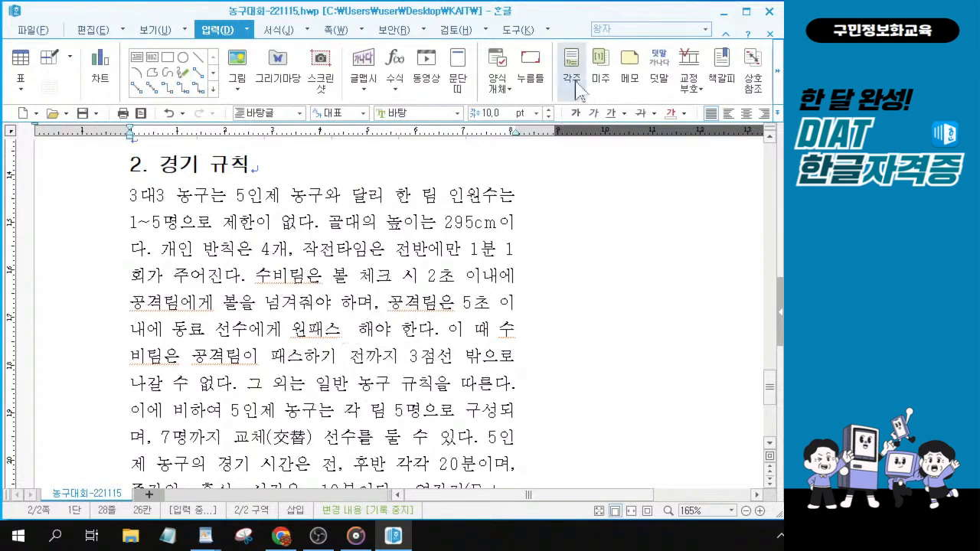
key(ctrl)
click(573, 80)
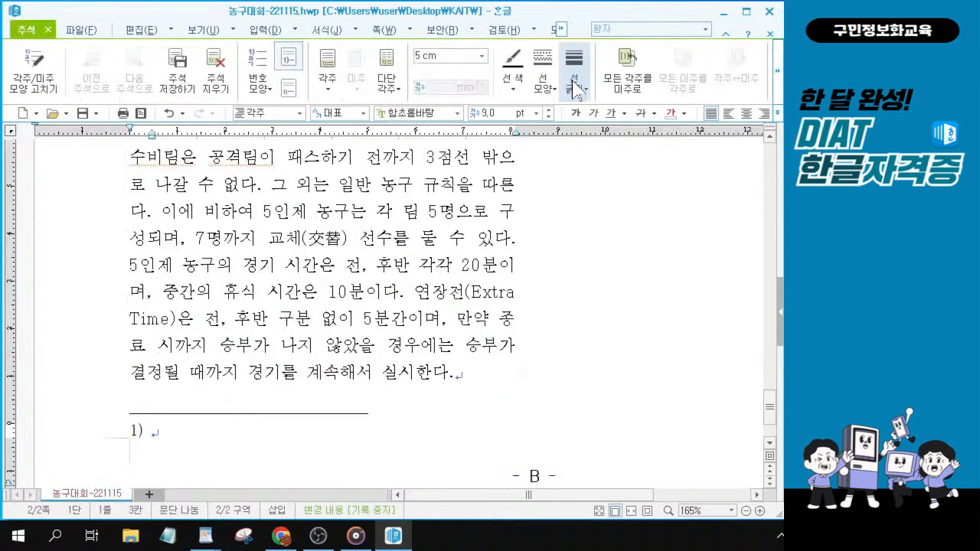
Step: Enter the footnote text 먼저 뛰어나간 플레이어에게 보내는 1회의 패스
key(alt+Tab)
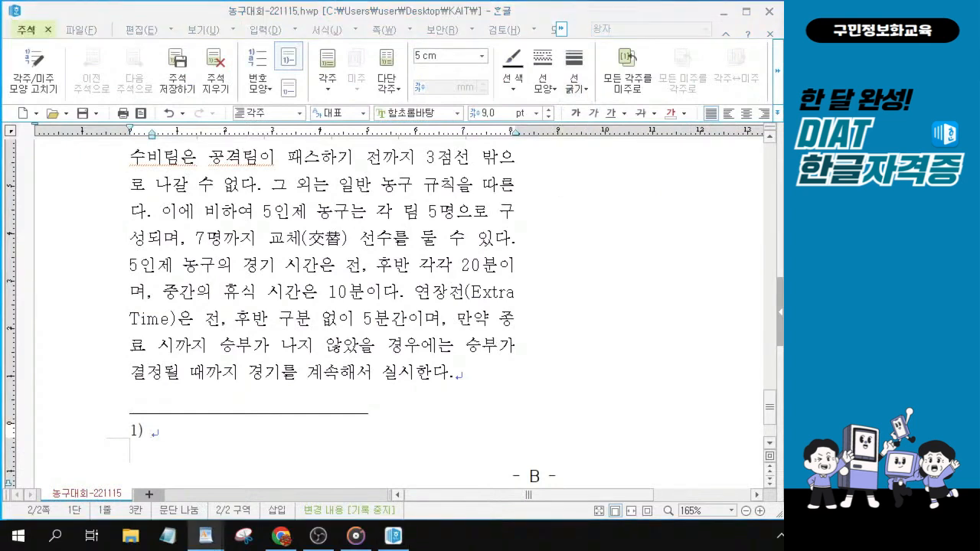
click(156, 431)
scroll(156, 431, up, 5)
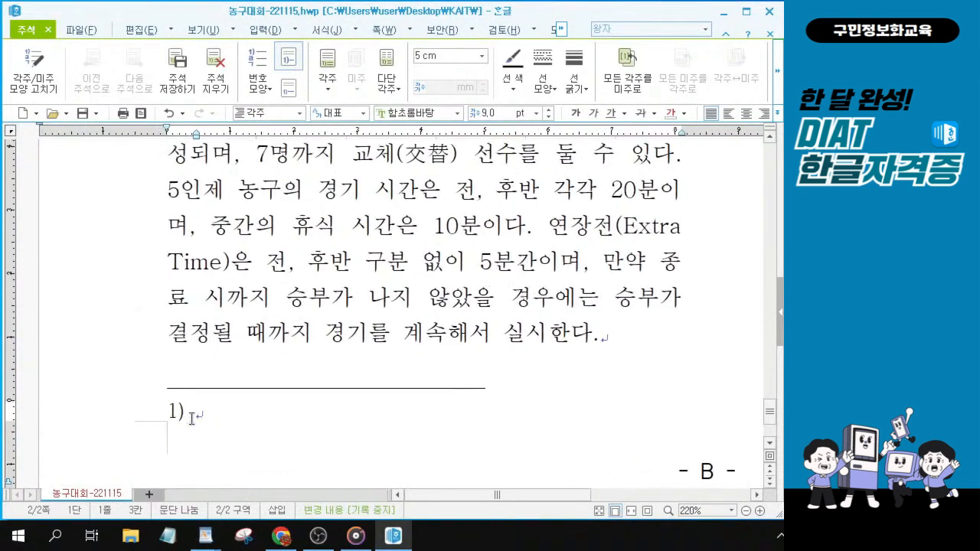
scroll(189, 420, up, 1)
click(232, 421)
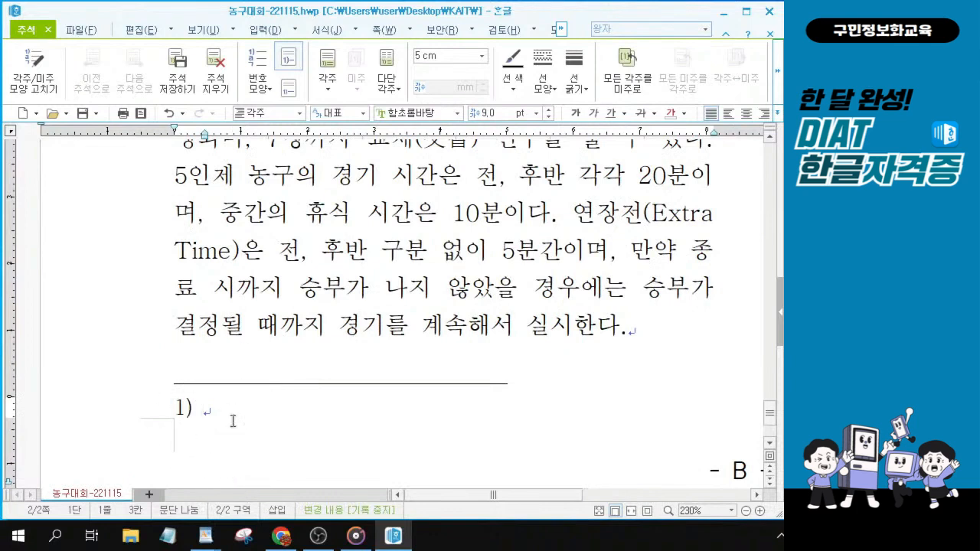
text(먼저 )
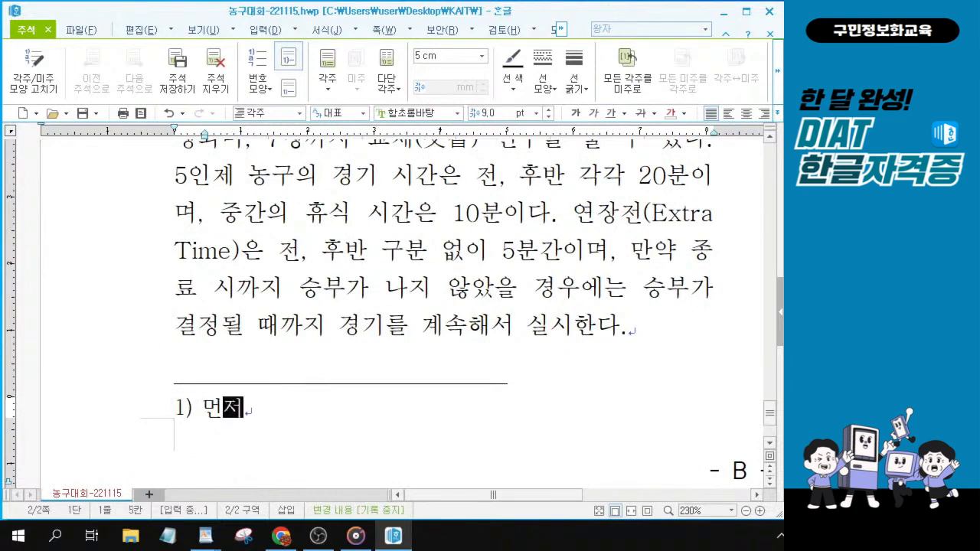
text(뛰어나)
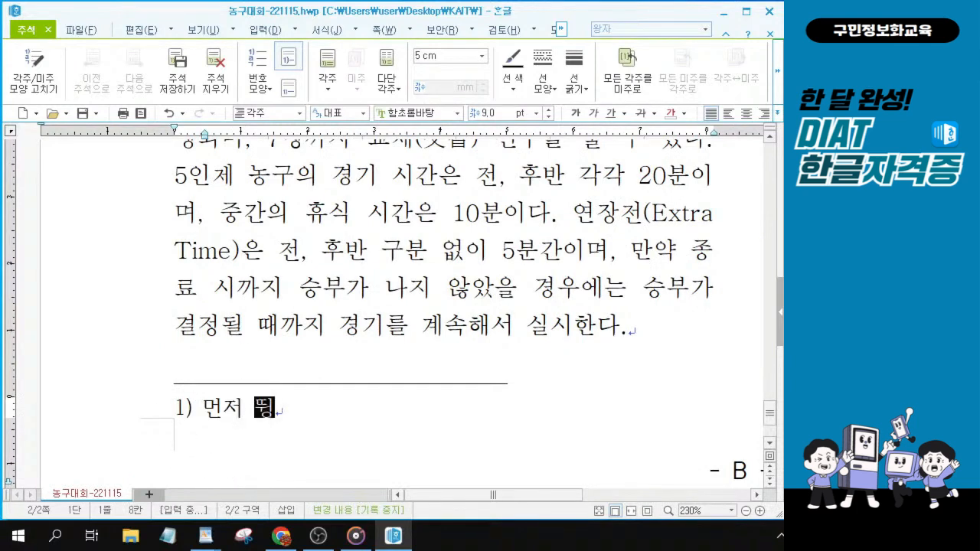
text(간 )
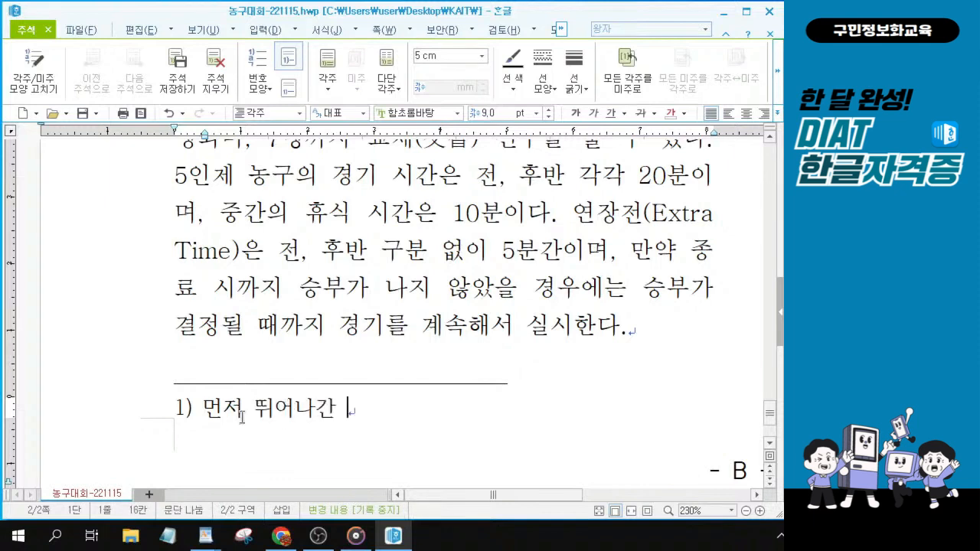
text(플레이어에게)
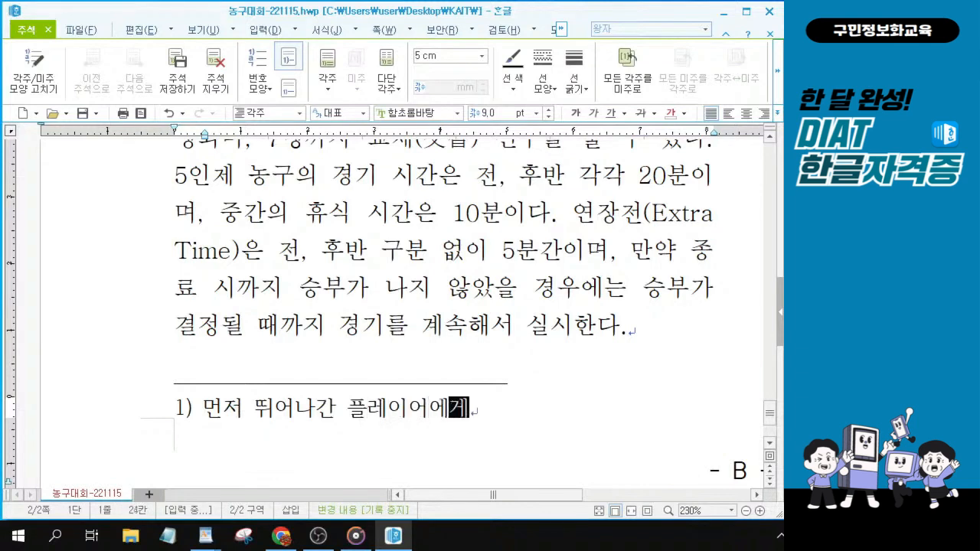
text( 본내는 )
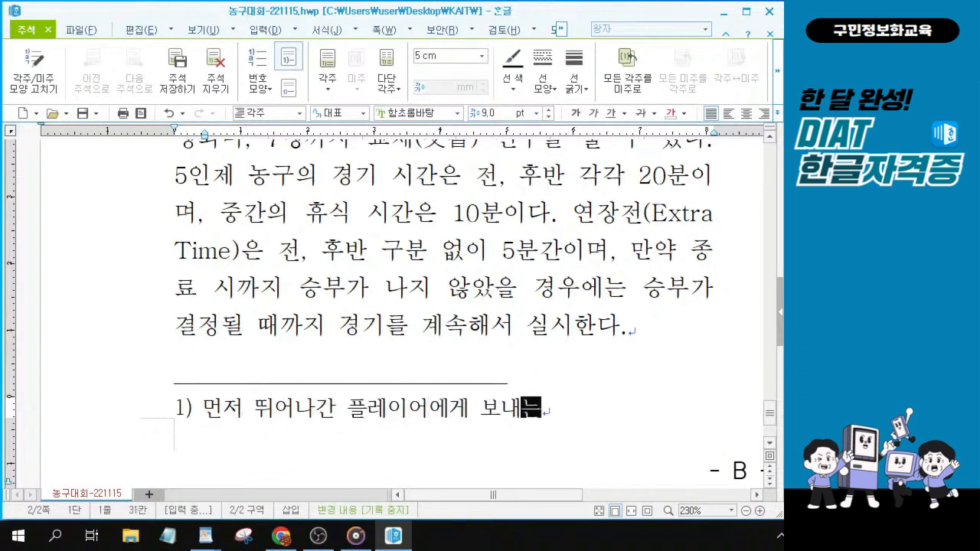
text(1회)
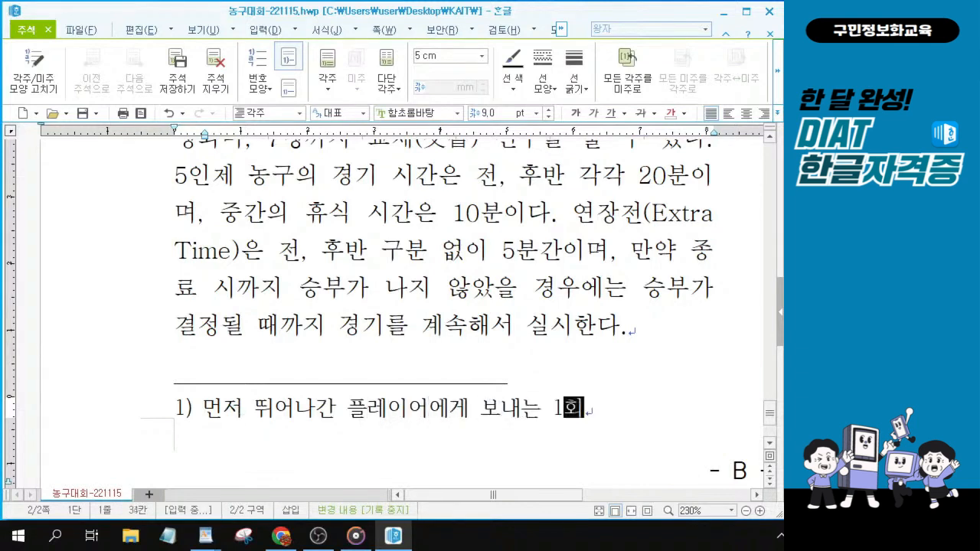
text(의 패ㅅ)
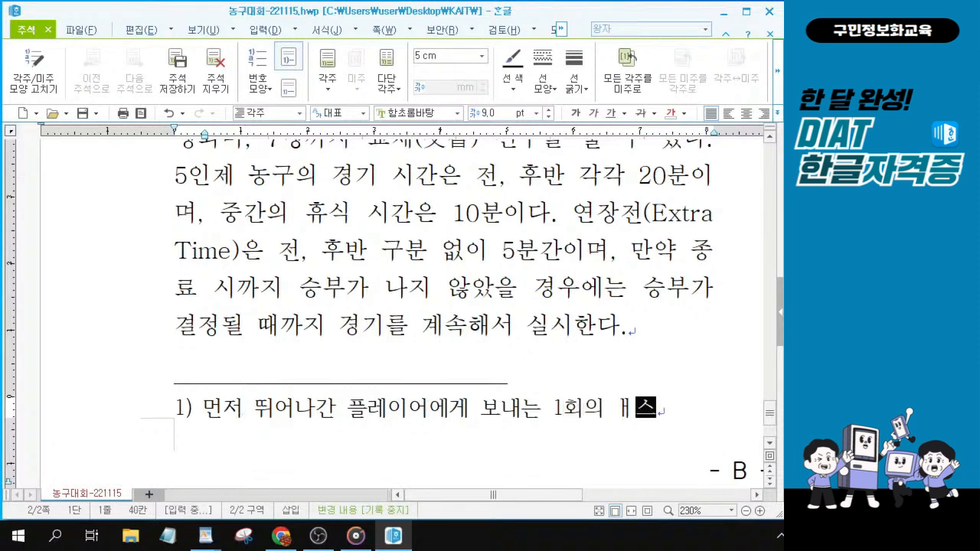
key(BackSpace)
key(BackSpace)
text(패스.)
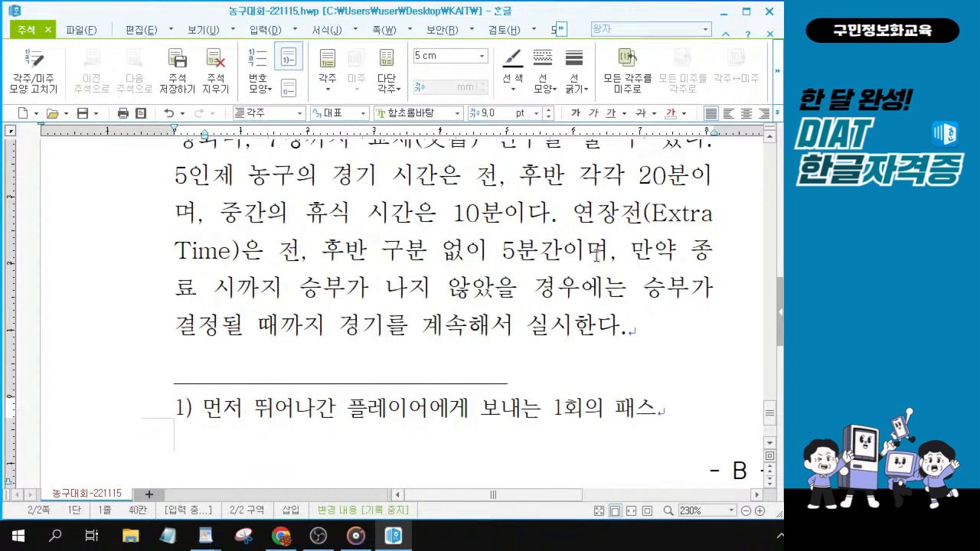
Step: Set the font of the entire footnote text to 굴림
key(alt+Tab)
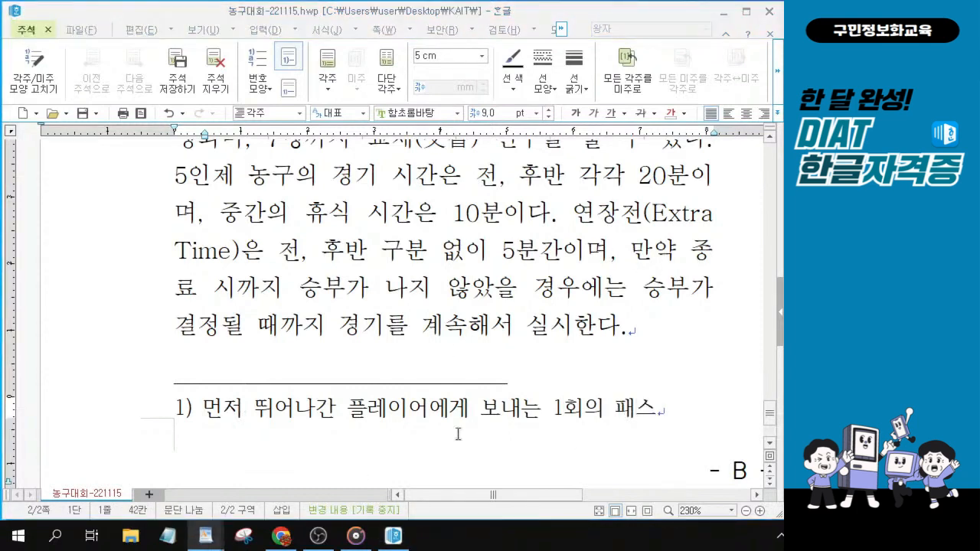
ctrl+scroll(660, 443, up, 4)
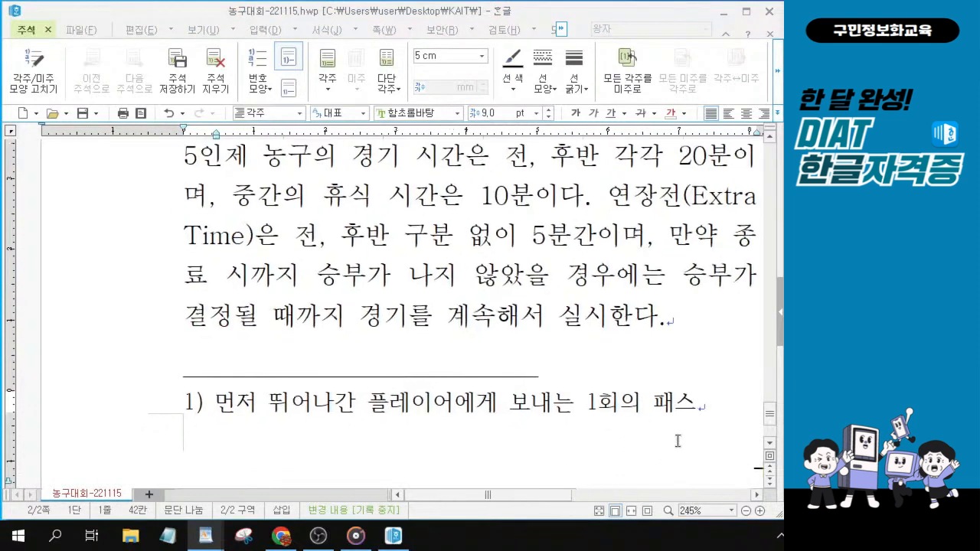
drag(127, 396, 682, 394)
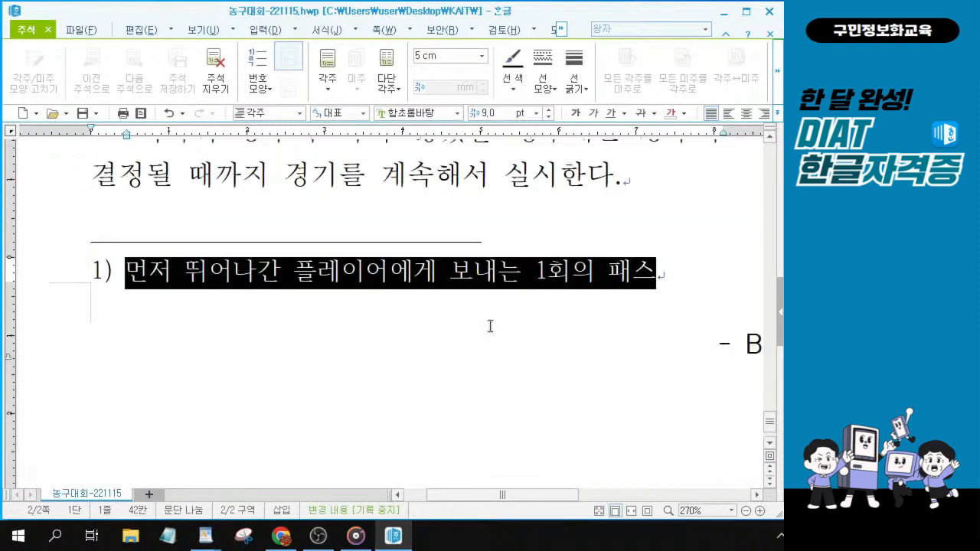
scroll(490, 326, down, 3)
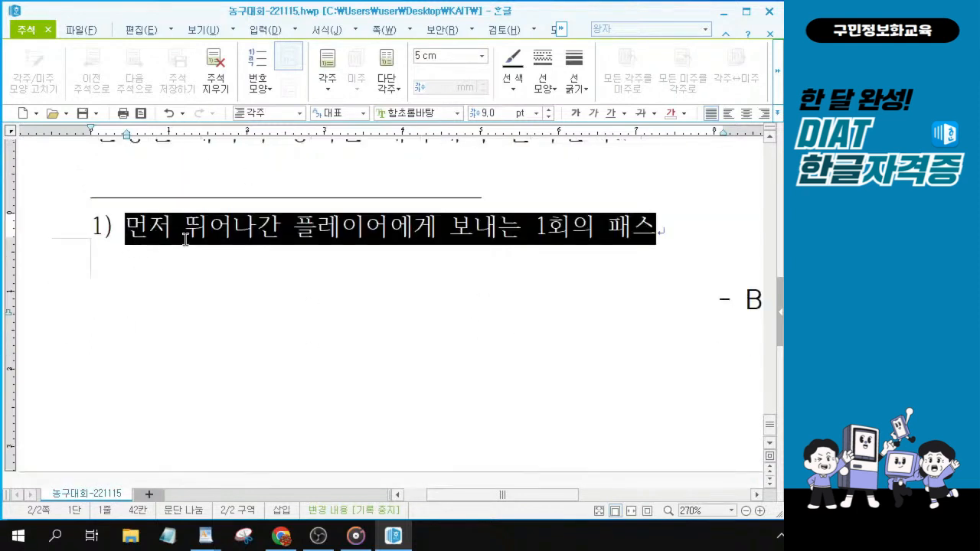
key(alt+Tab)
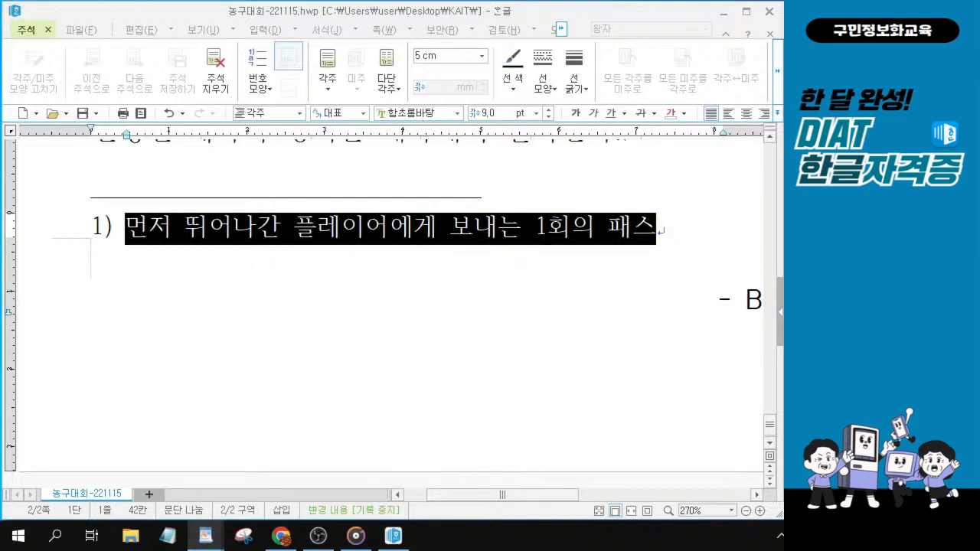
click(413, 113)
text(굴림)
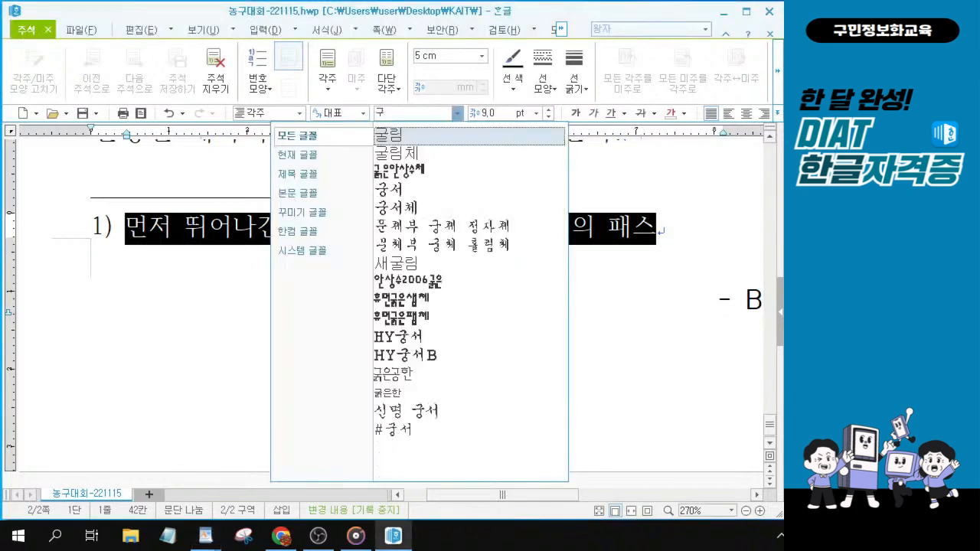
key(Return)
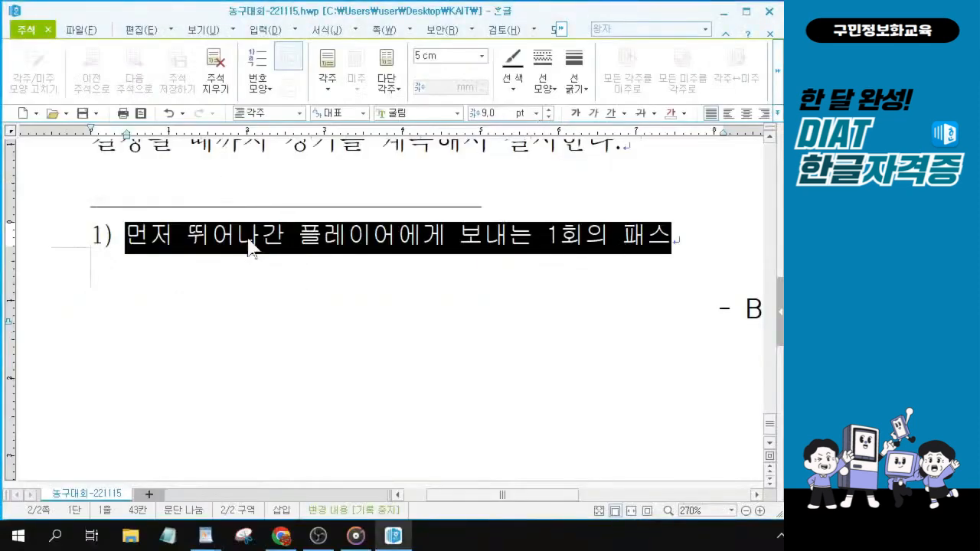
Step: Change the footnote's number shape (번호 모양) to ㄱ,ㄴ,ㄷ, apply the footnote format and leave footnote editing
click(249, 245)
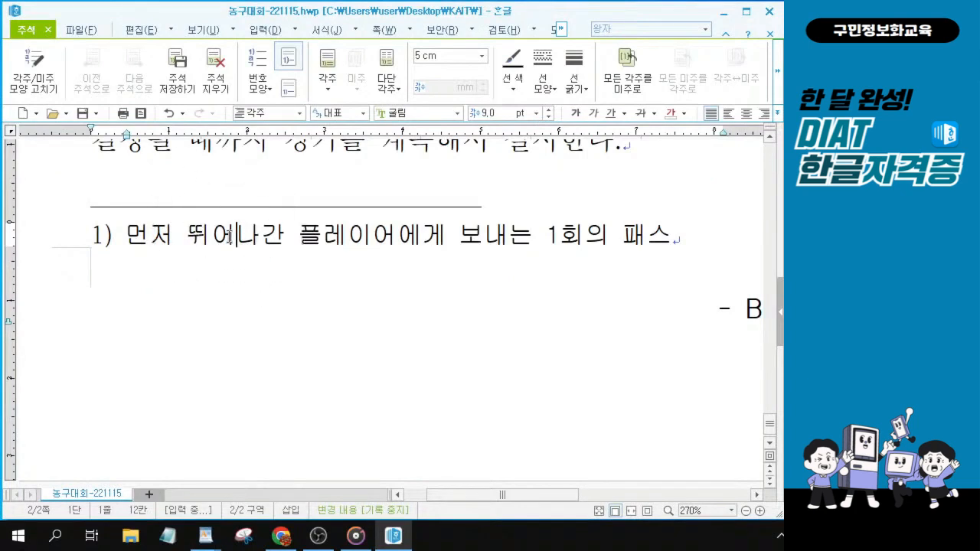
click(34, 32)
click(29, 90)
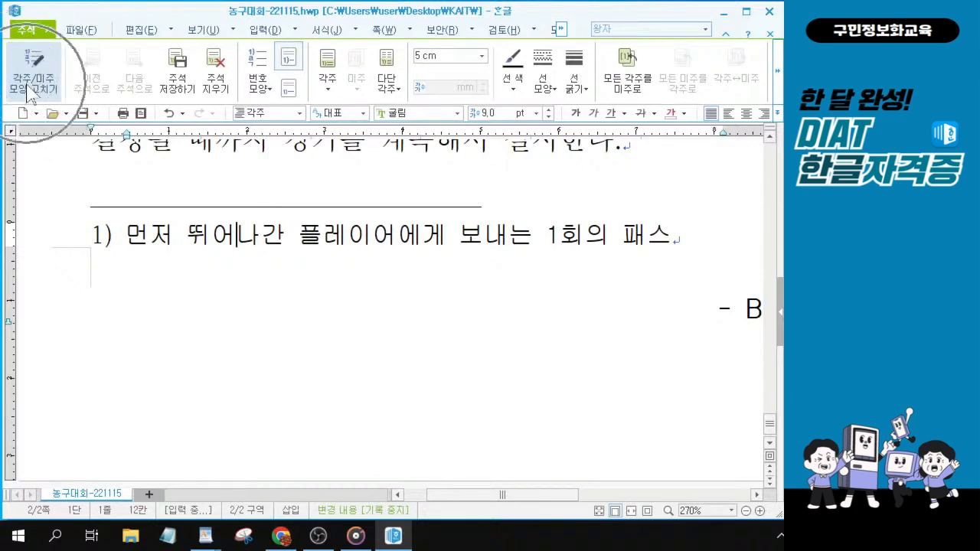
key(alt+Tab)
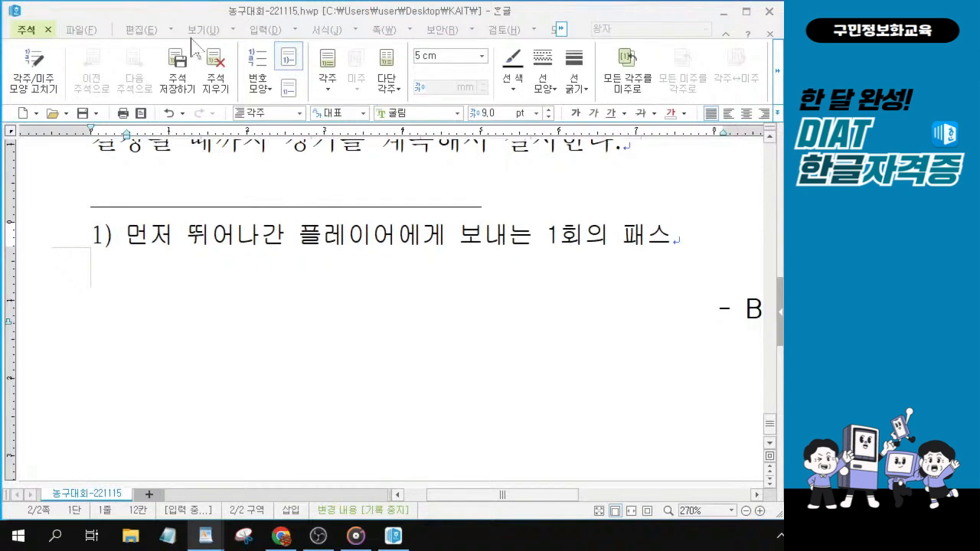
click(32, 78)
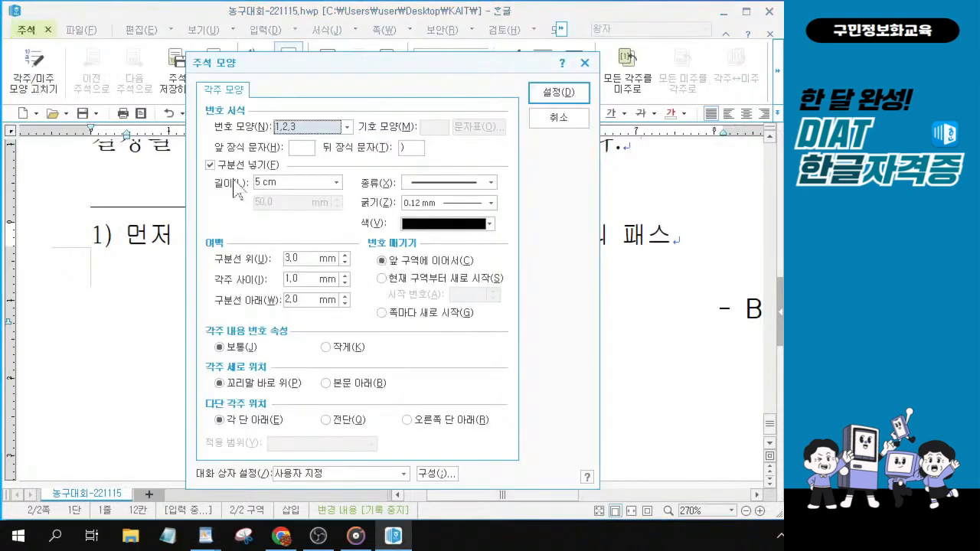
click(347, 127)
click(347, 130)
click(347, 131)
click(347, 130)
click(347, 130)
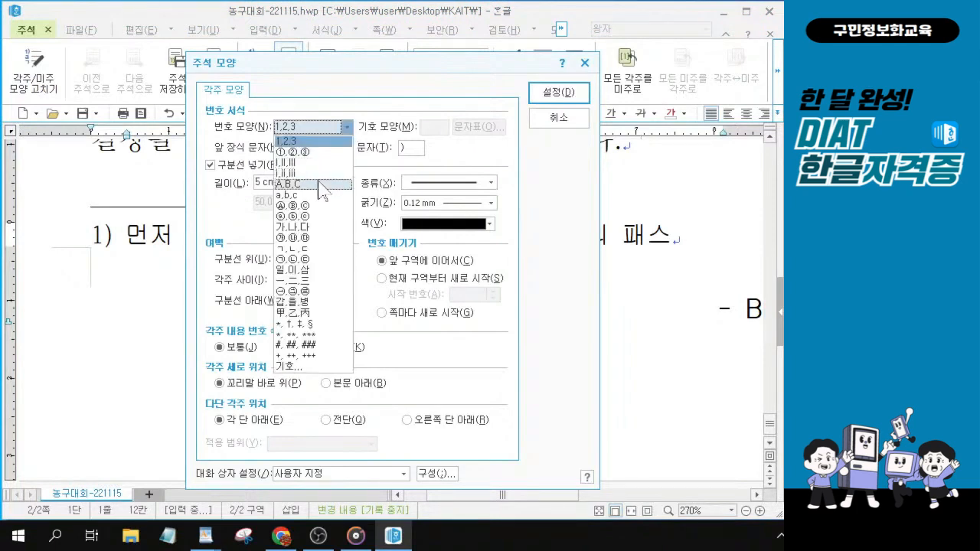
click(313, 249)
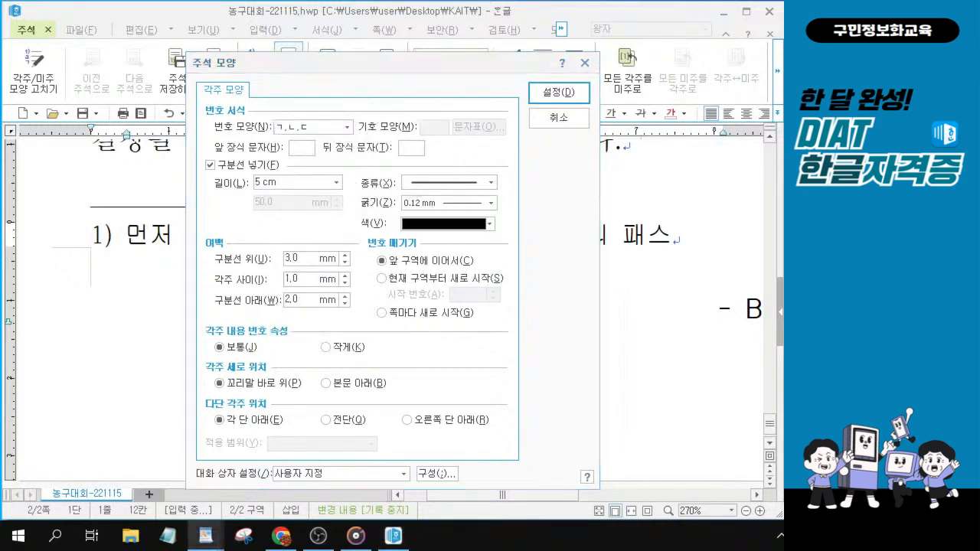
click(251, 127)
mouse_move(231, 131)
mouse_down()
mouse_move(246, 161)
mouse_move(341, 173)
mouse_up()
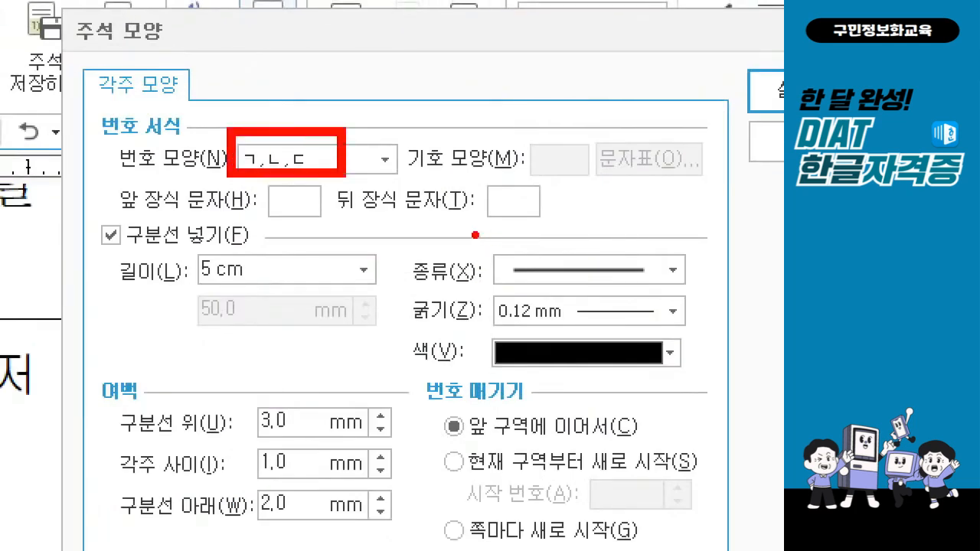
drag(471, 225, 536, 221)
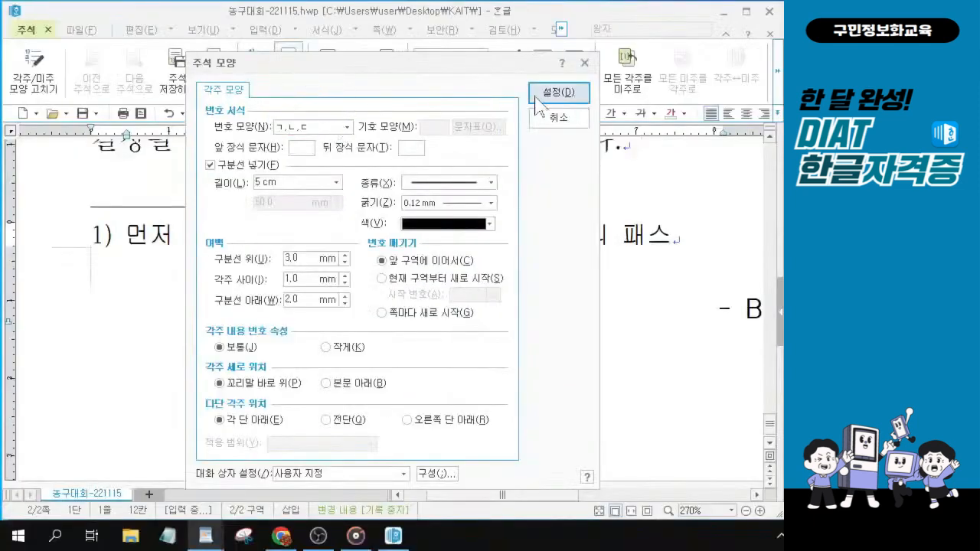
click(546, 100)
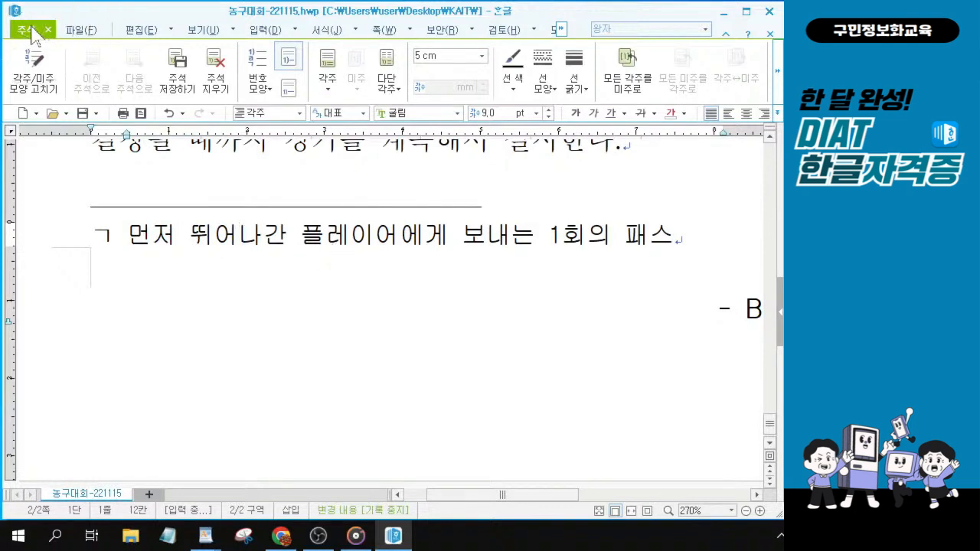
click(780, 77)
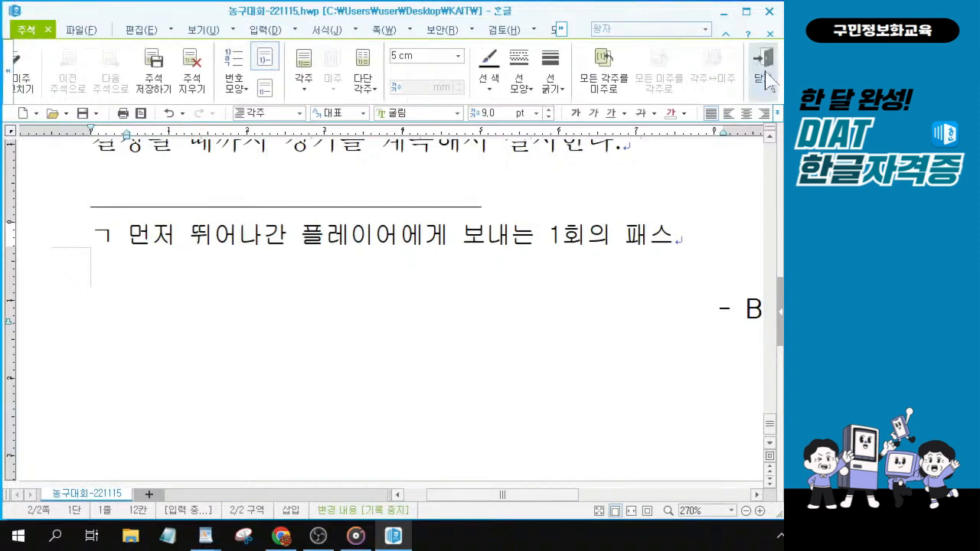
click(763, 76)
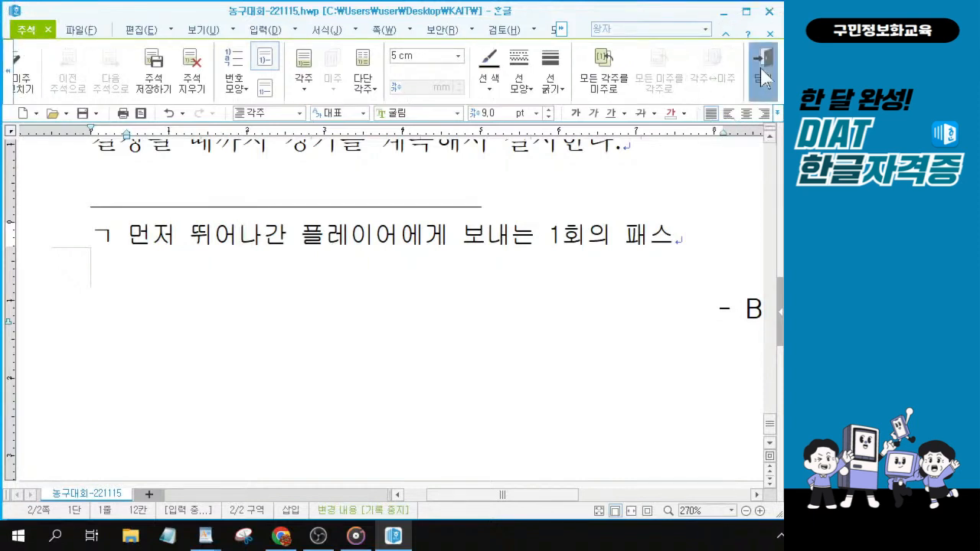
Step: Close footnote editing and return to the body text of section 2 경기 규칙
click(762, 77)
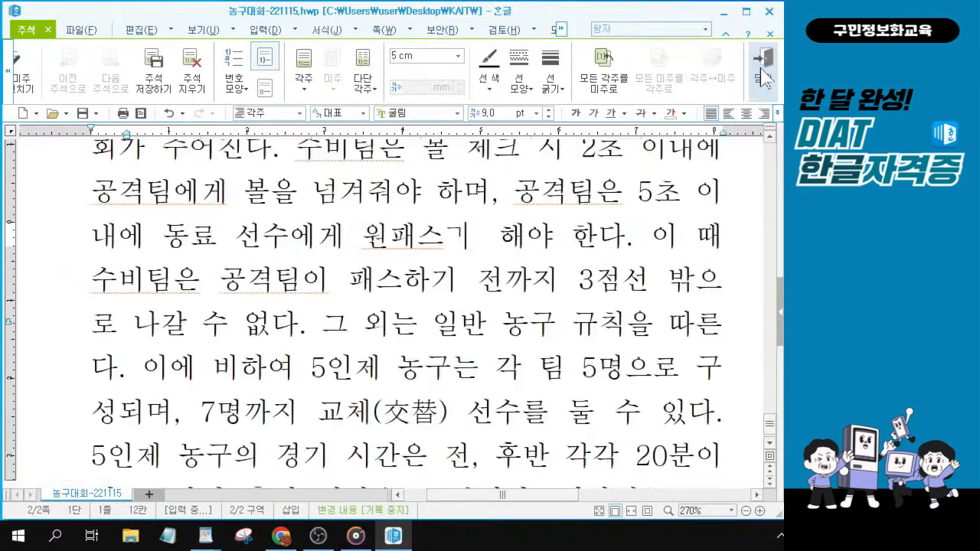
scroll(313, 300, up, 3)
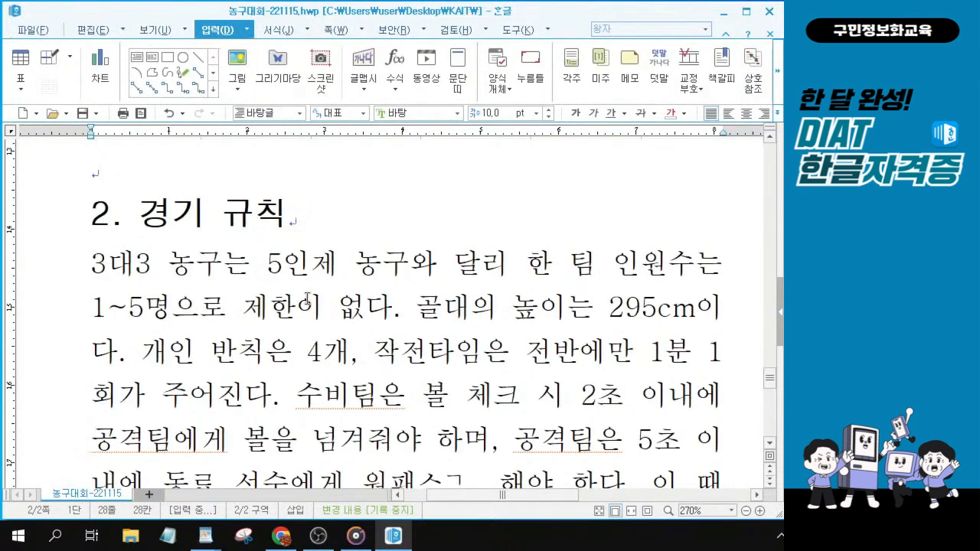
ctrl+scroll(314, 309, down, 5)
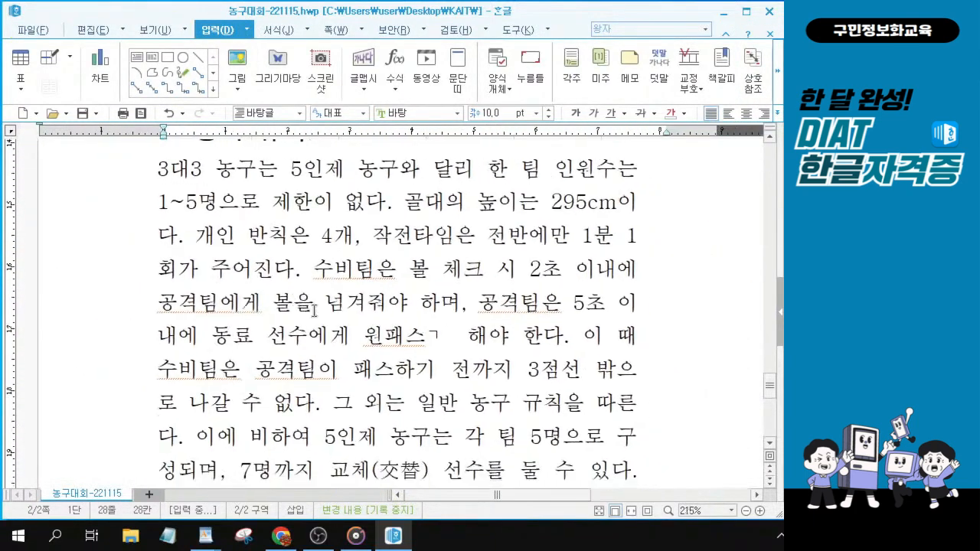
ctrl+scroll(314, 309, down, 4)
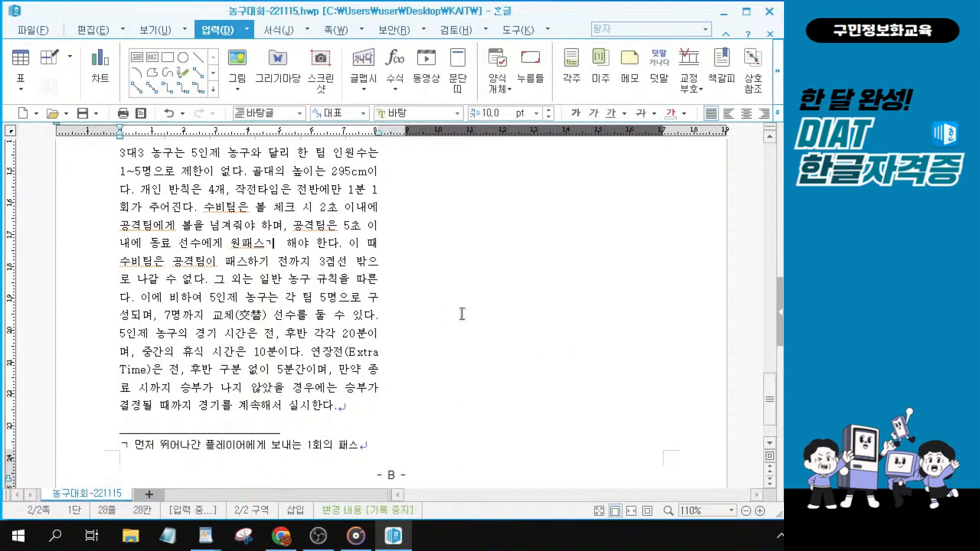
Step: Insert a column break after the last sentence of section 2, 결정될 때까지 경기를 계속해서 실시한다., to start the second column
scroll(359, 314, up, 10)
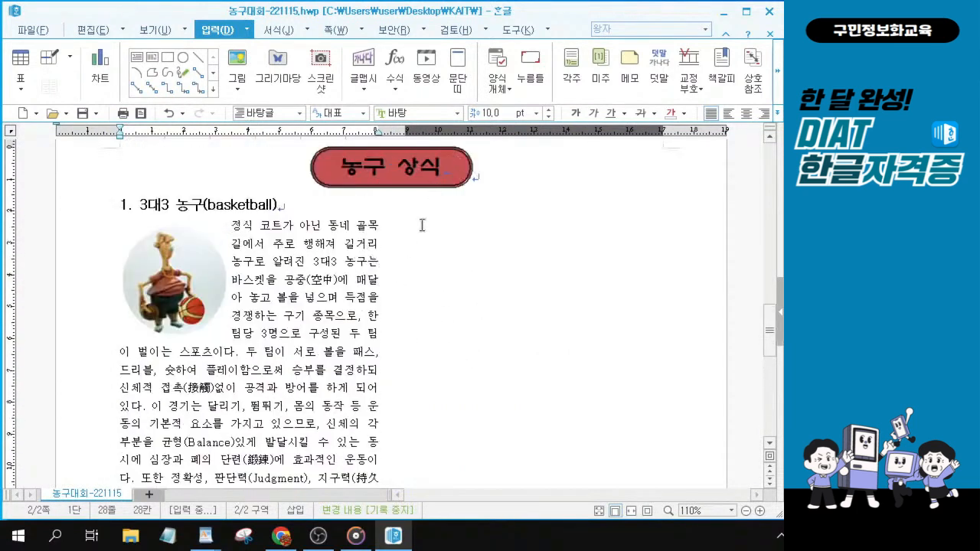
scroll(357, 309, down, 10)
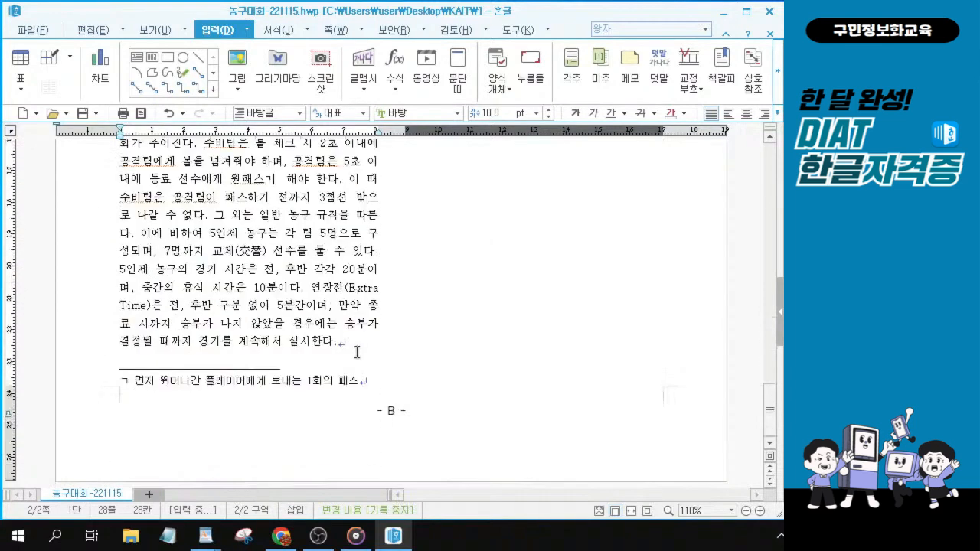
click(341, 343)
click(344, 342)
key(ctrl)
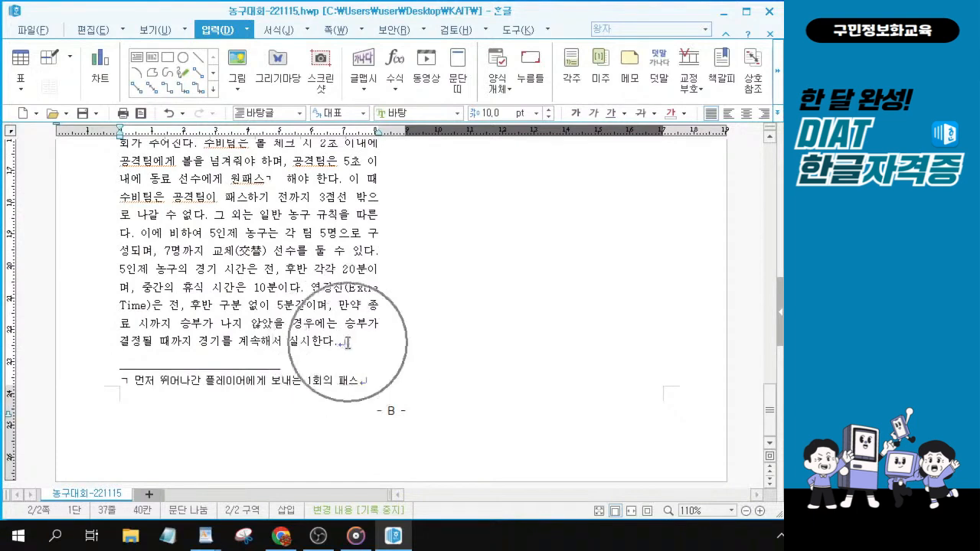
key(ctrl)
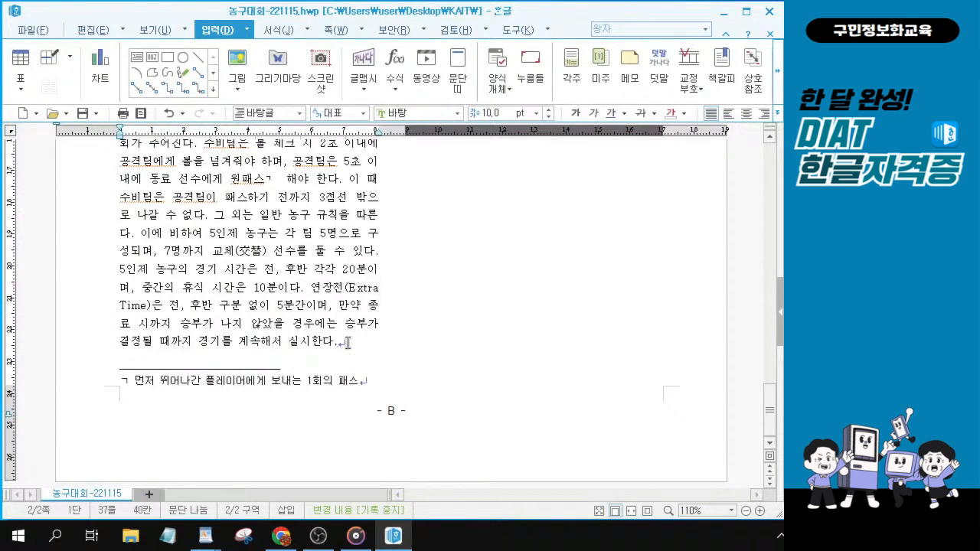
key(ctrl+shift+Return)
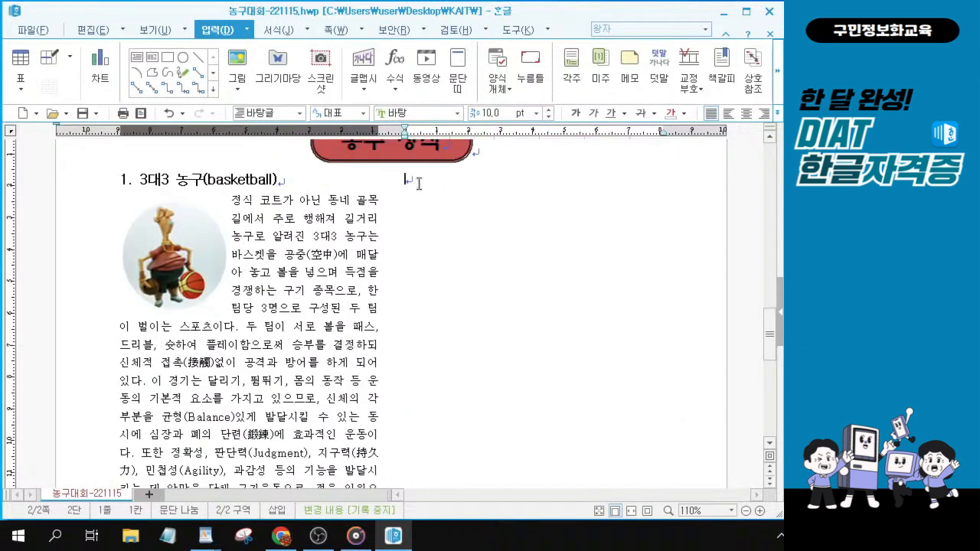
ctrl+scroll(413, 181, up, 3)
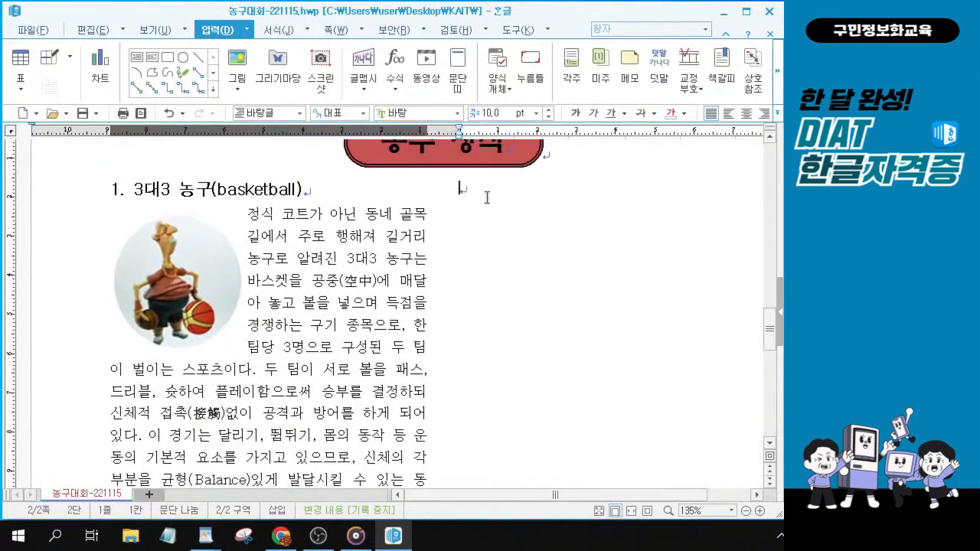
key(ctrl)
click(880, 330)
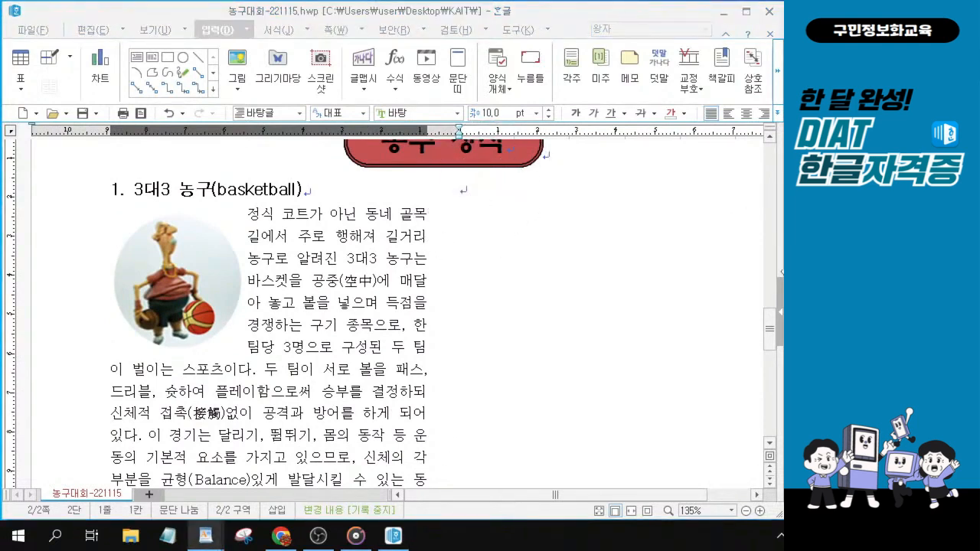
click(478, 196)
key(ctrl)
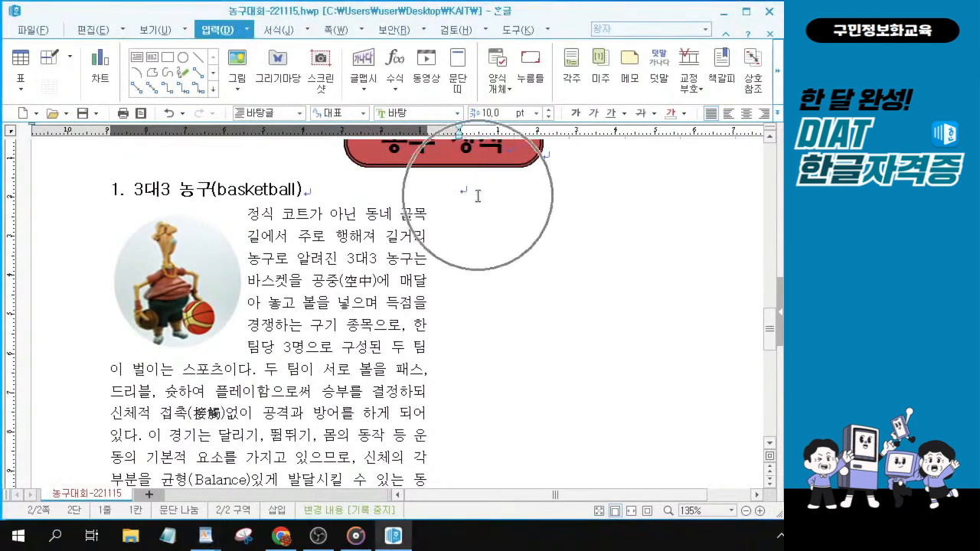
click(881, 329)
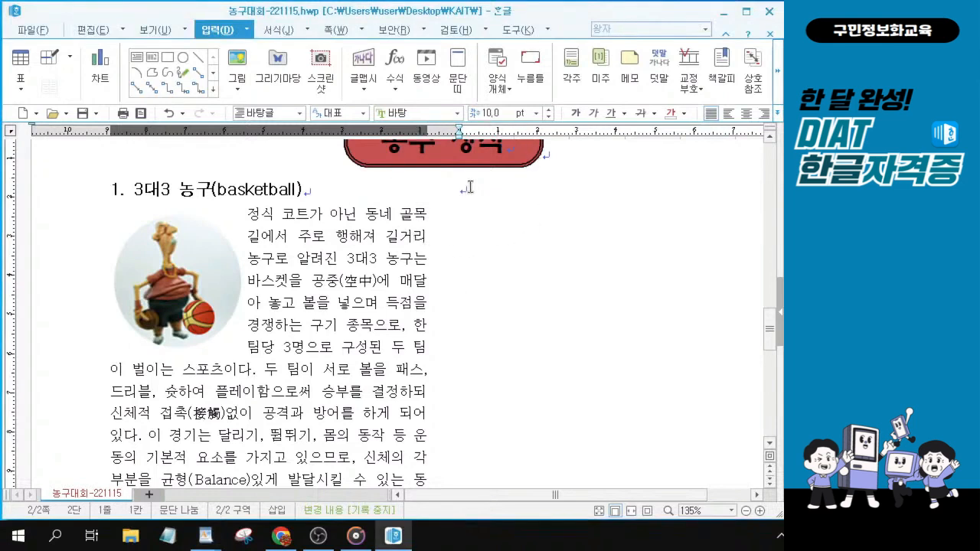
Step: Enter the title 농구 대회 참가신청 현황 on the first line of the second column, correcting any mistyped characters
scroll(471, 187, up, 2)
scroll(603, 204, up, 2)
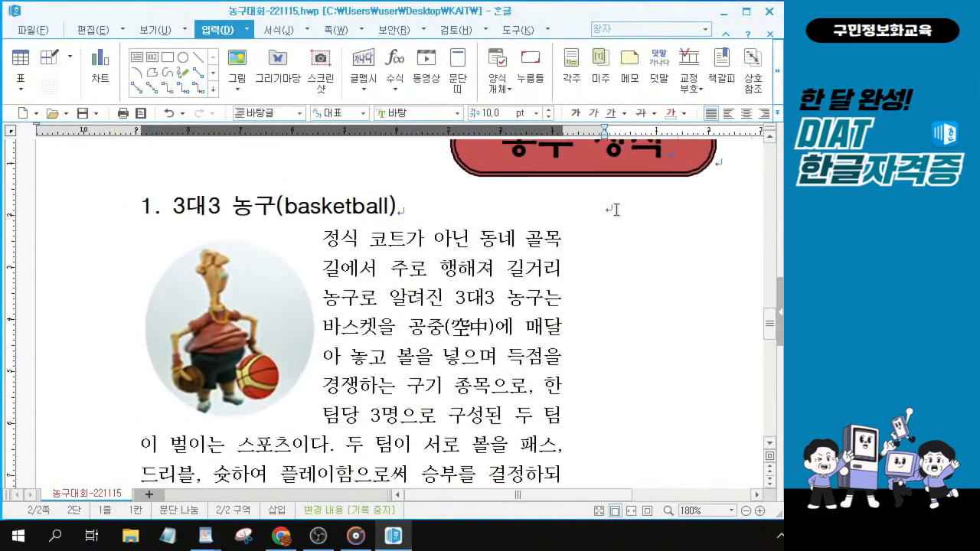
drag(588, 496, 649, 496)
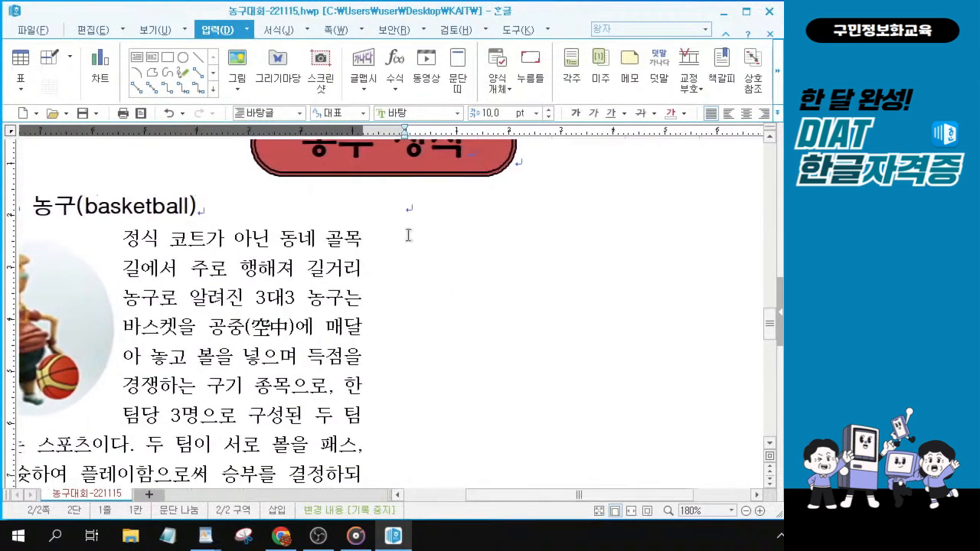
scroll(413, 211, up, 2)
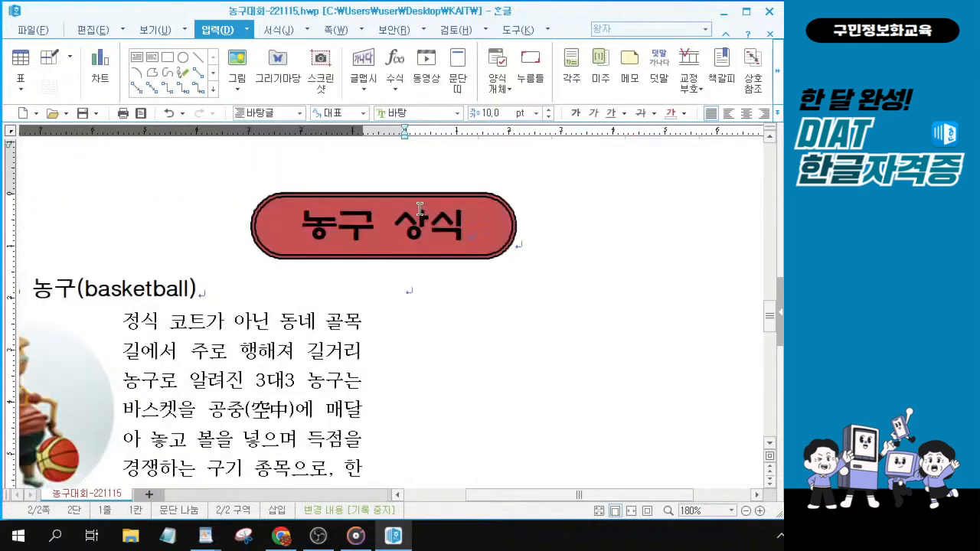
scroll(423, 289, down, 2)
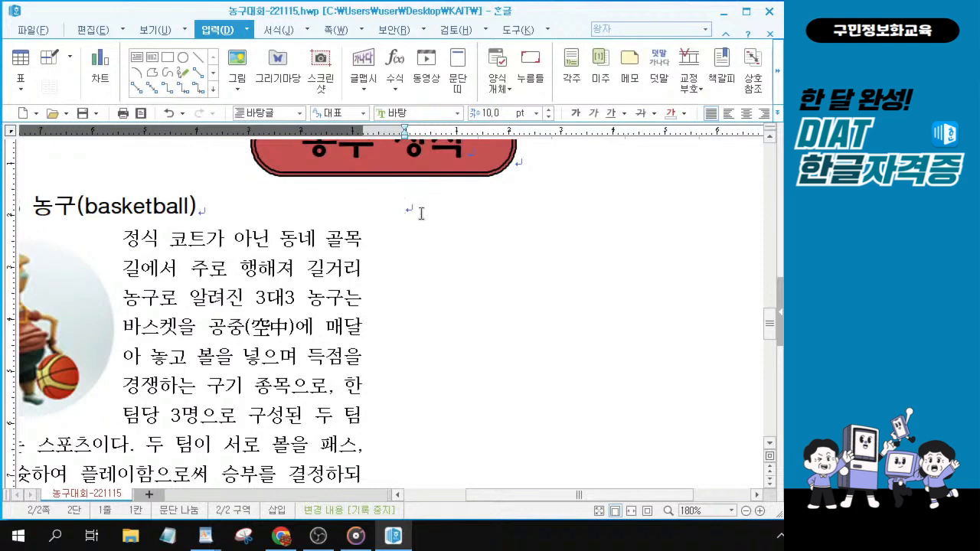
key(alt+Tab)
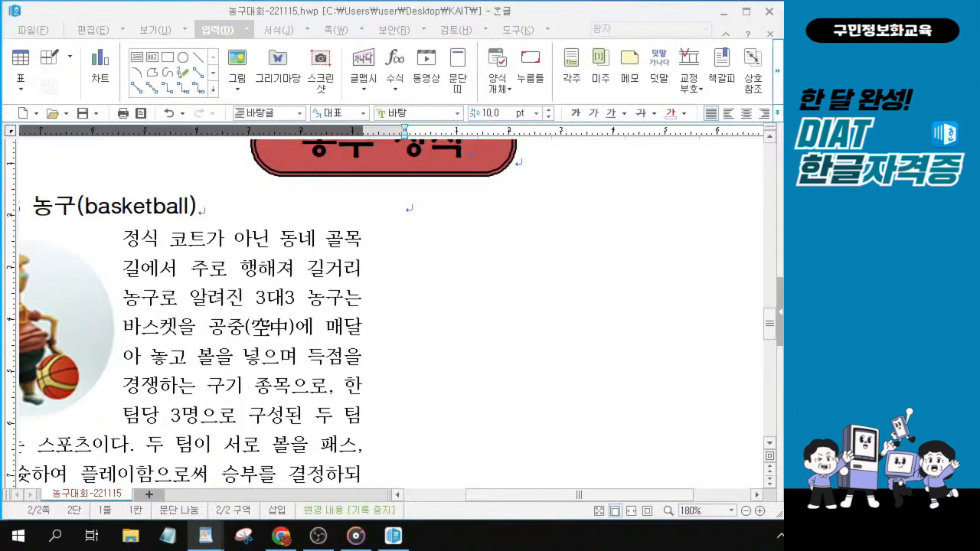
click(446, 218)
text(농구)
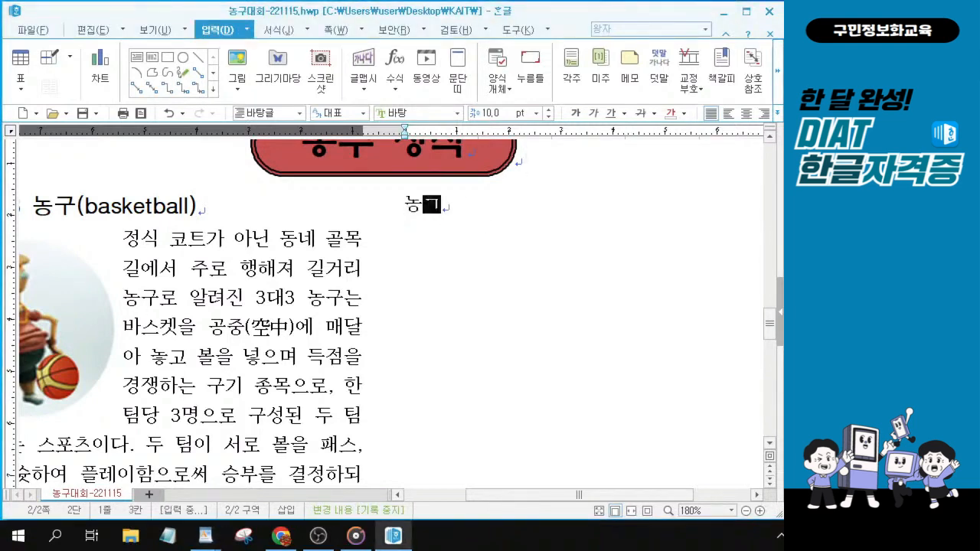
text( 대회 참가)
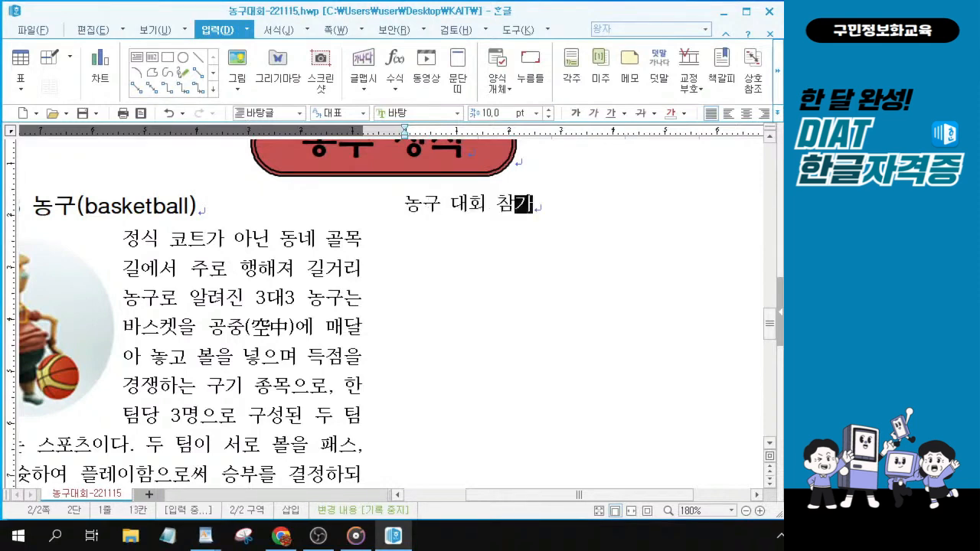
text(신정)
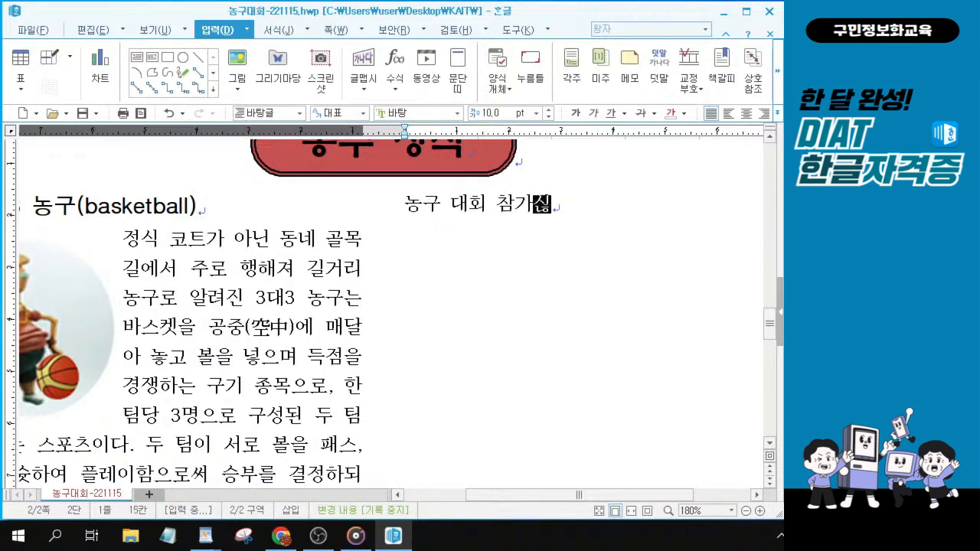
text( 호ㅕㄴ화)
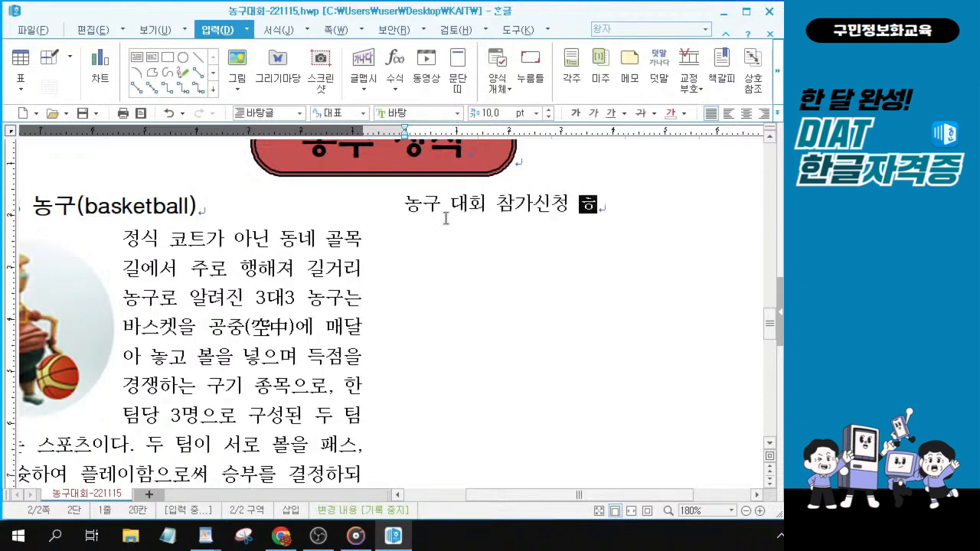
text(ㅇ)
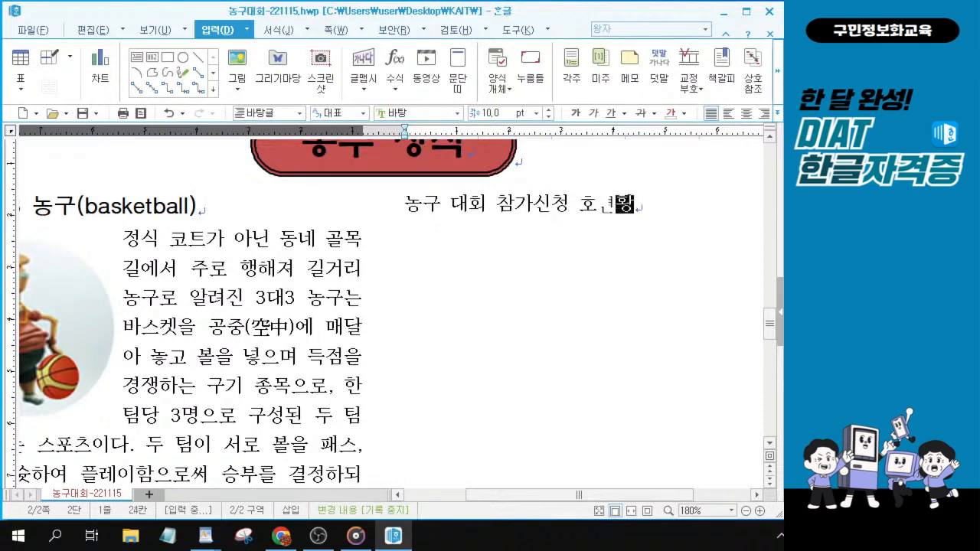
key(Left)
key(BackSpace)
key(BackSpace)
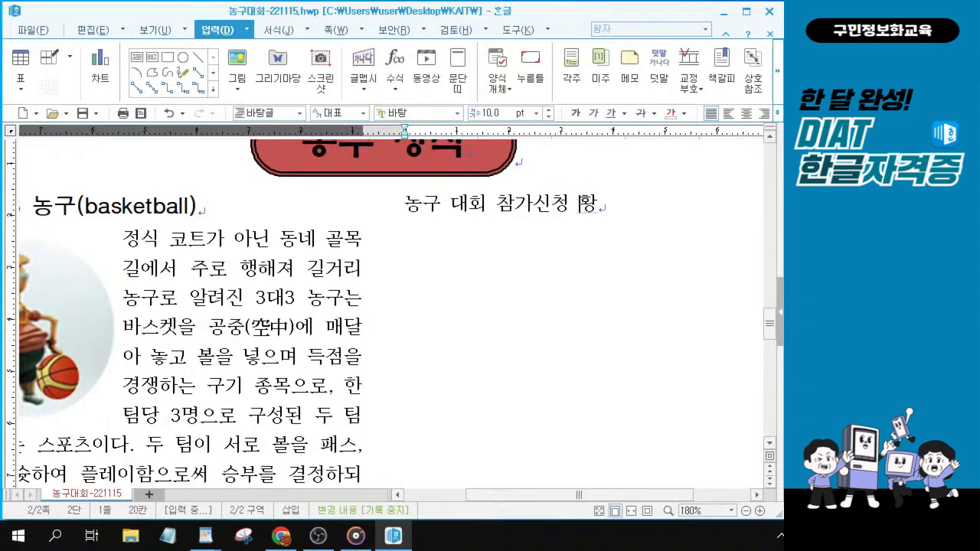
text(현)
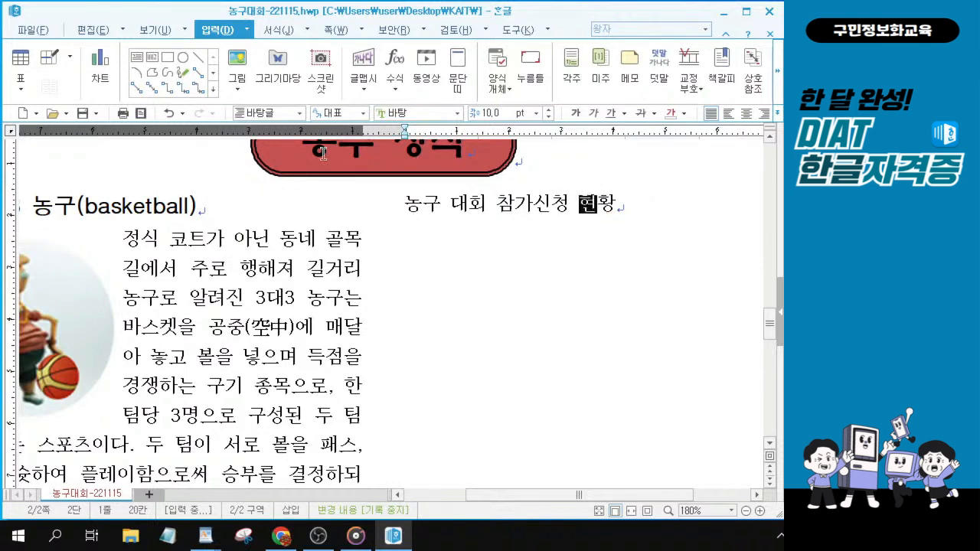
Step: Add a space between 참가 and 신청 in the second column's title and start a new line below it
click(614, 203)
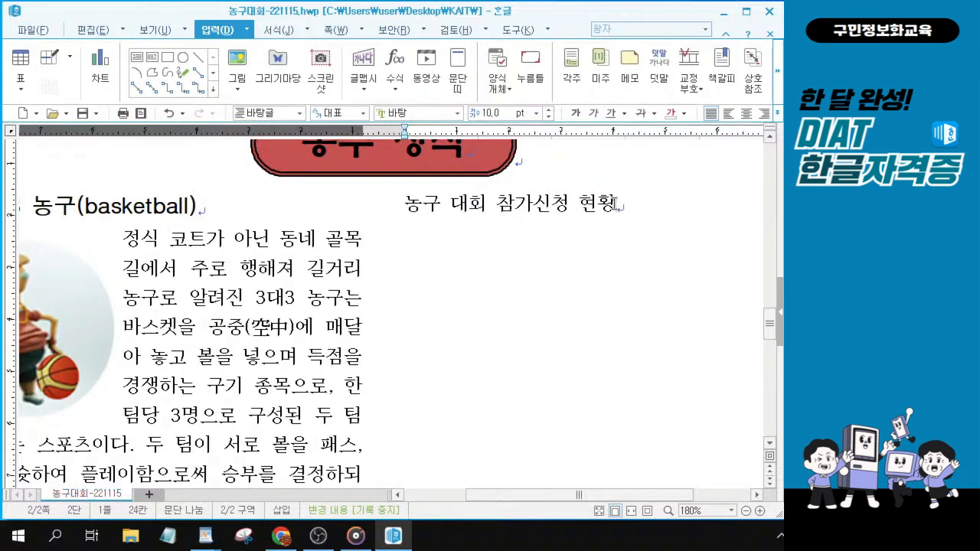
ctrl+scroll(663, 212, up, 5)
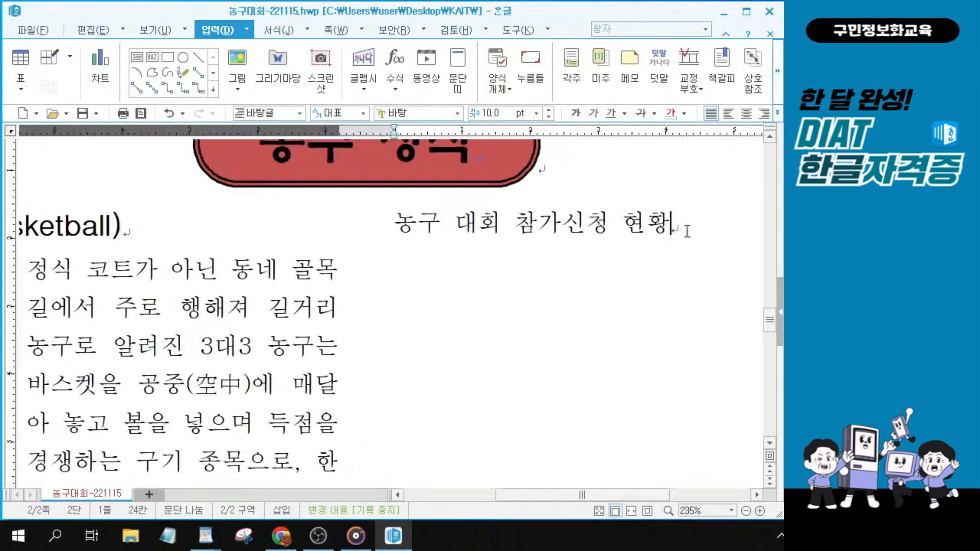
ctrl+scroll(687, 230, up, 3)
ctrl+scroll(687, 230, up, 4)
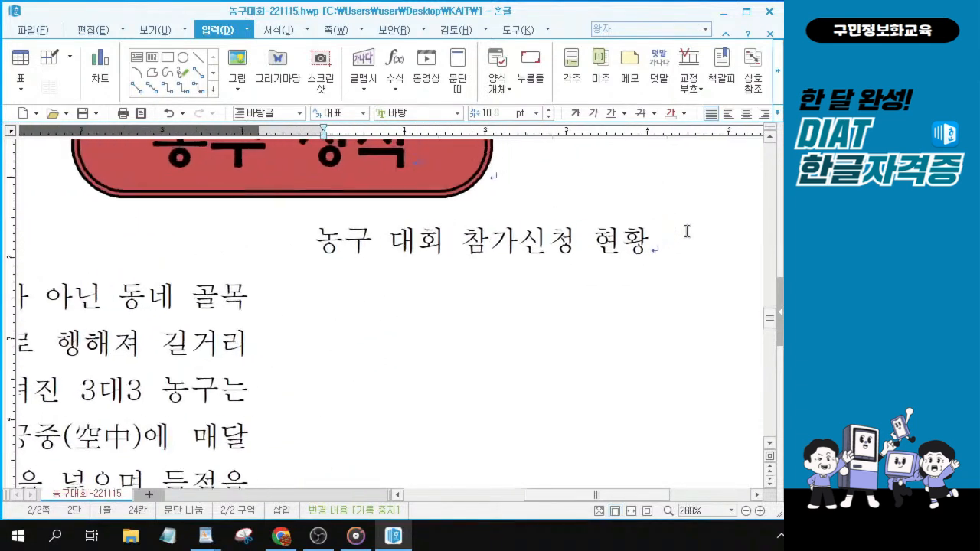
click(520, 247)
click(515, 245)
key(End)
click(670, 243)
click(671, 243)
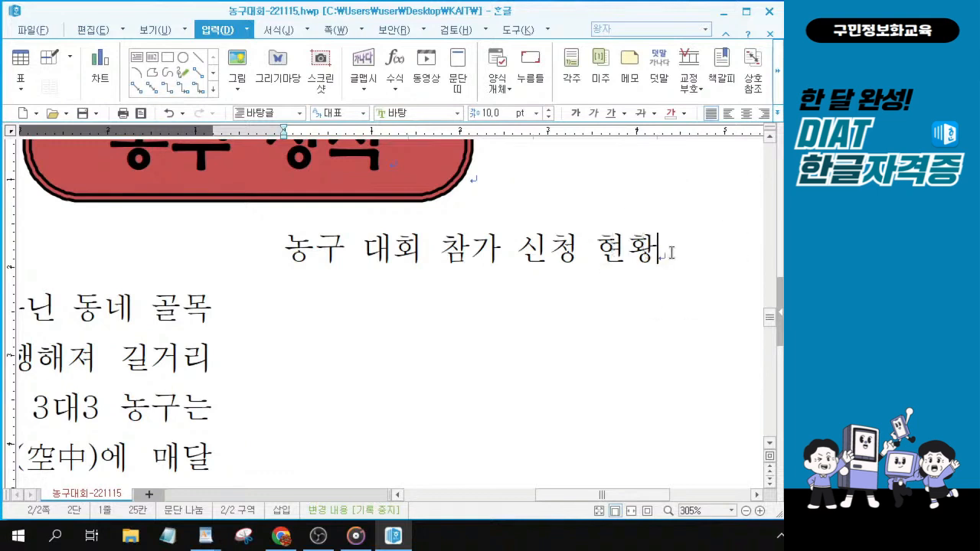
key(Return)
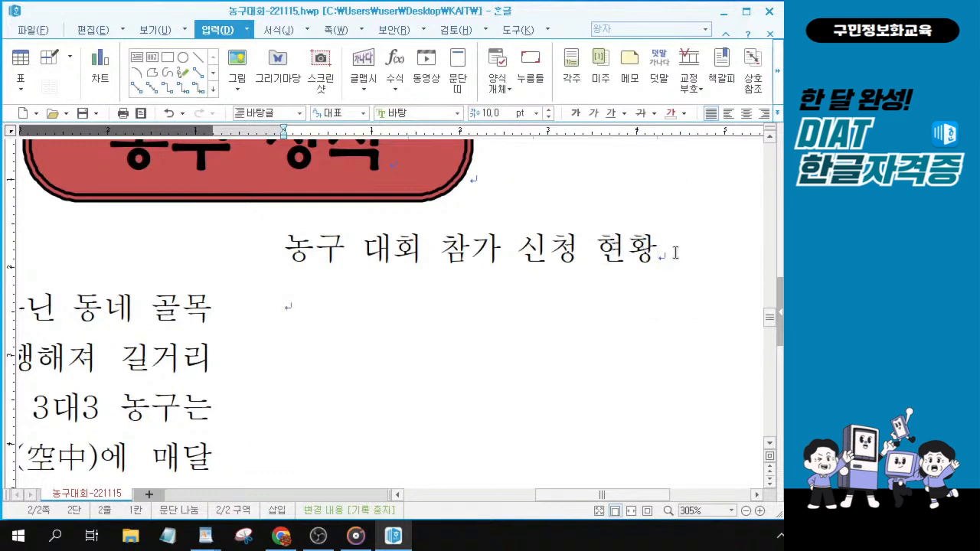
click(323, 304)
click(323, 305)
click(323, 305)
click(323, 305)
click(323, 305)
click(651, 251)
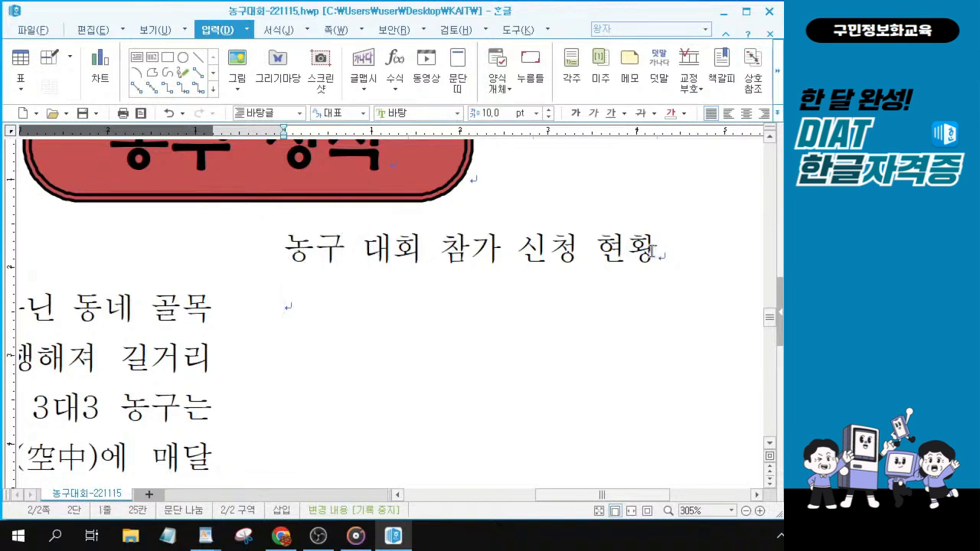
key(shift+Left)
key(shift+Left)
key(shift+Left)
key(shift+Left)
key(shift+Left)
key(shift+Left)
key(shift+Left)
key(shift+Left)
key(shift+Left)
key(shift+Left)
key(shift+Left)
key(shift+Left)
key(shift+Left)
key(shift+Left)
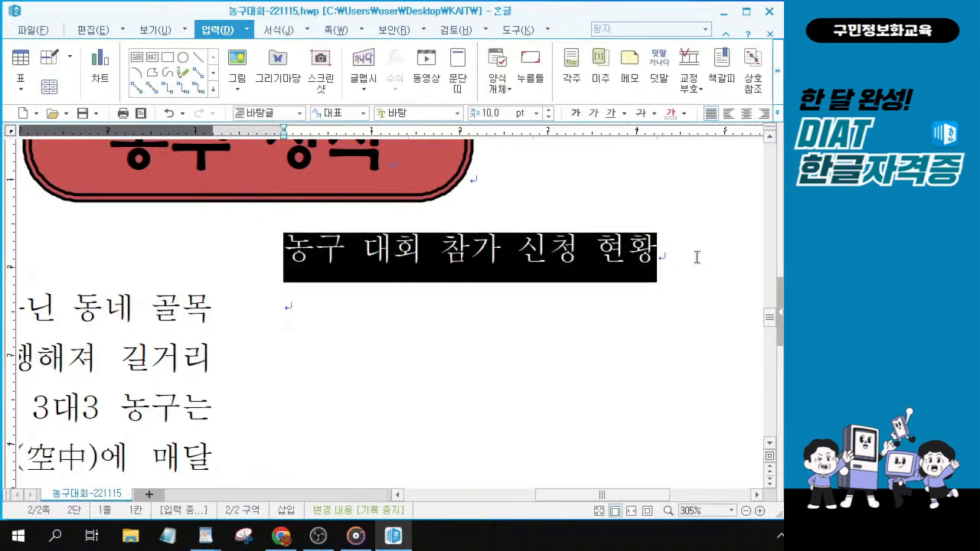
click(697, 256)
click(294, 309)
click(294, 309)
click(293, 309)
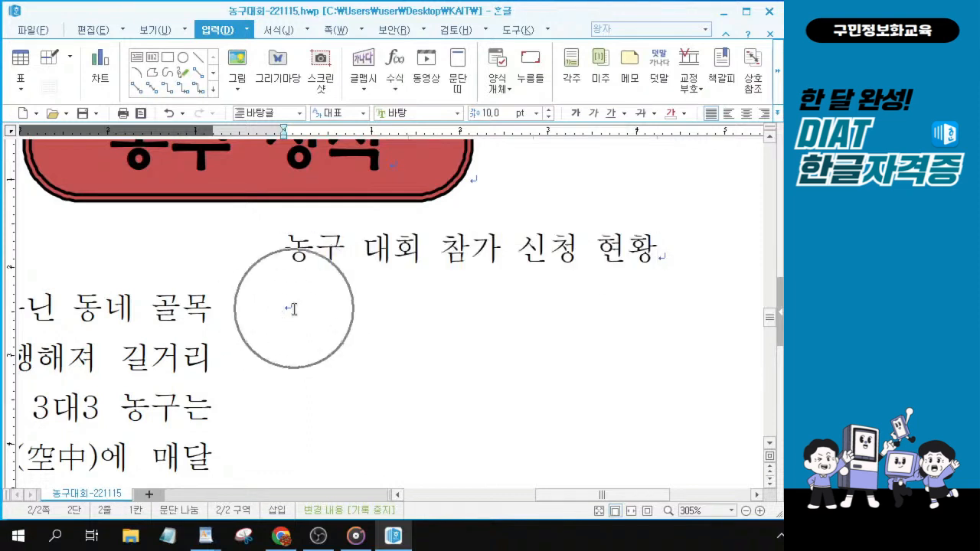
Step: Format the second column's title 농구 대회 참가 신청 현황 as 굴림체, 12 pt, bold and centred
drag(677, 251, 296, 245)
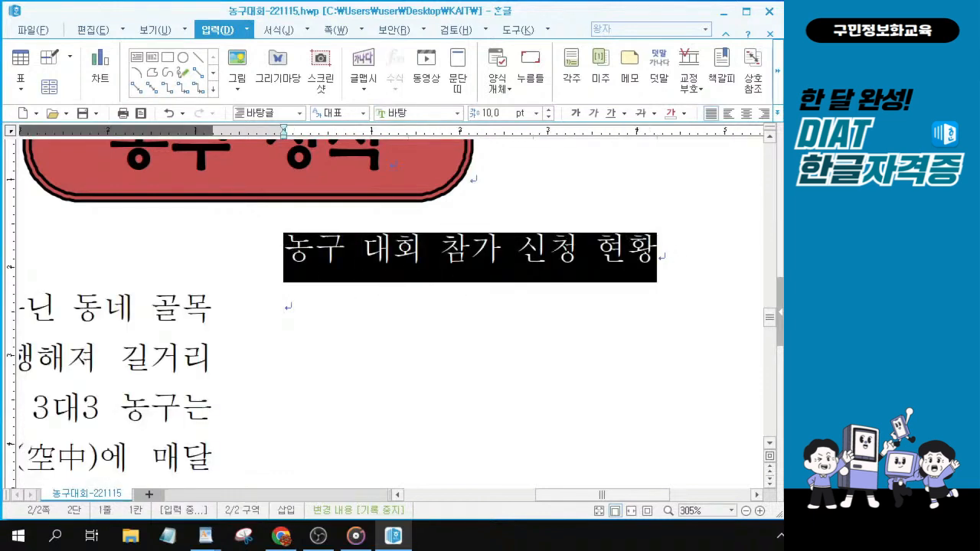
key(alt+Tab)
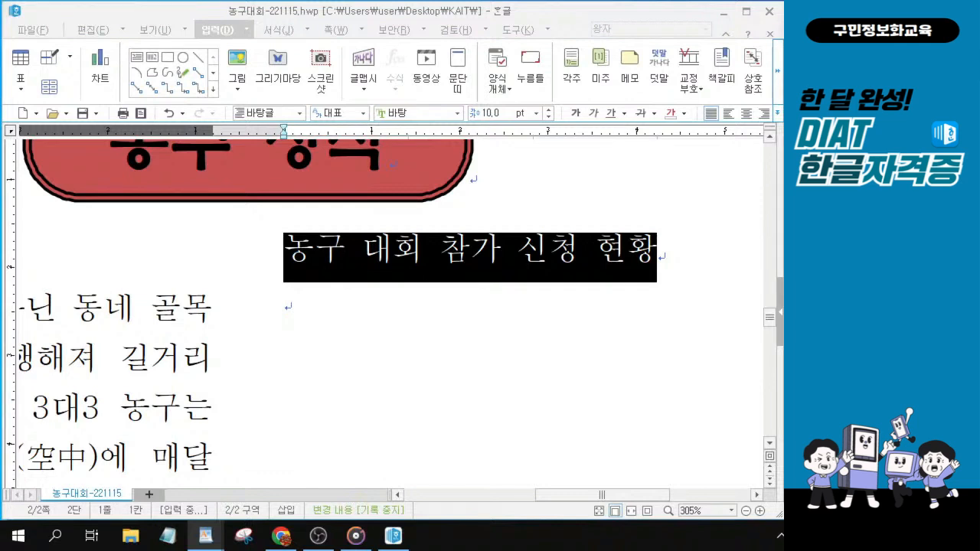
click(405, 113)
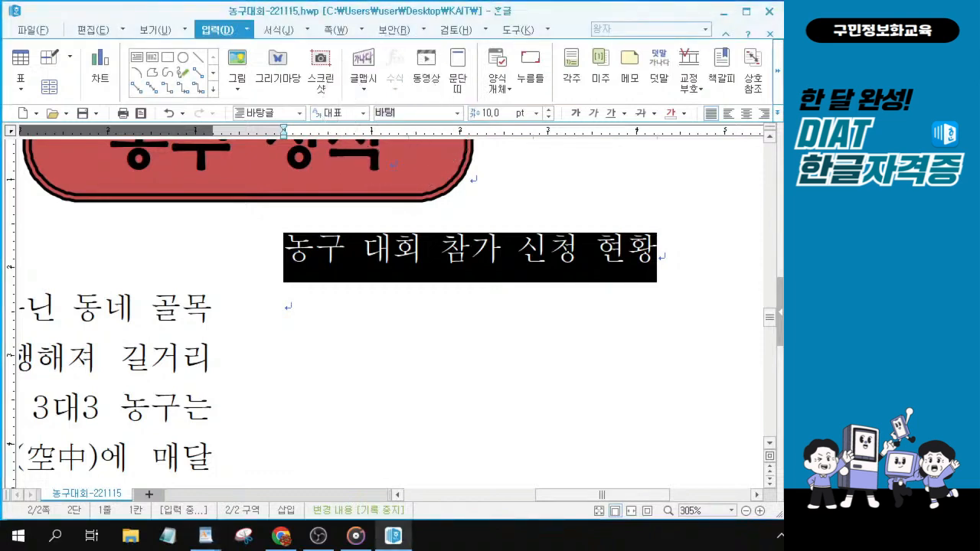
text(굴림체)
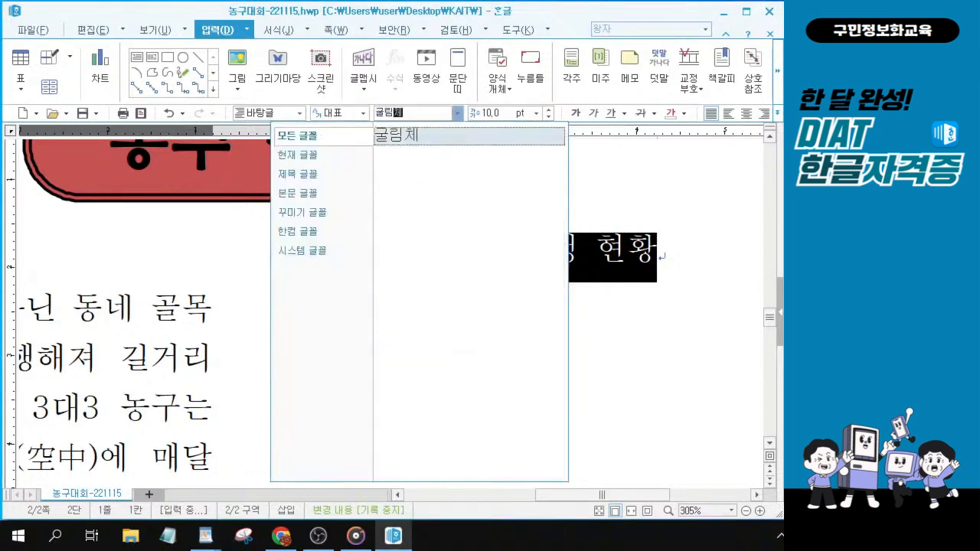
key(Return)
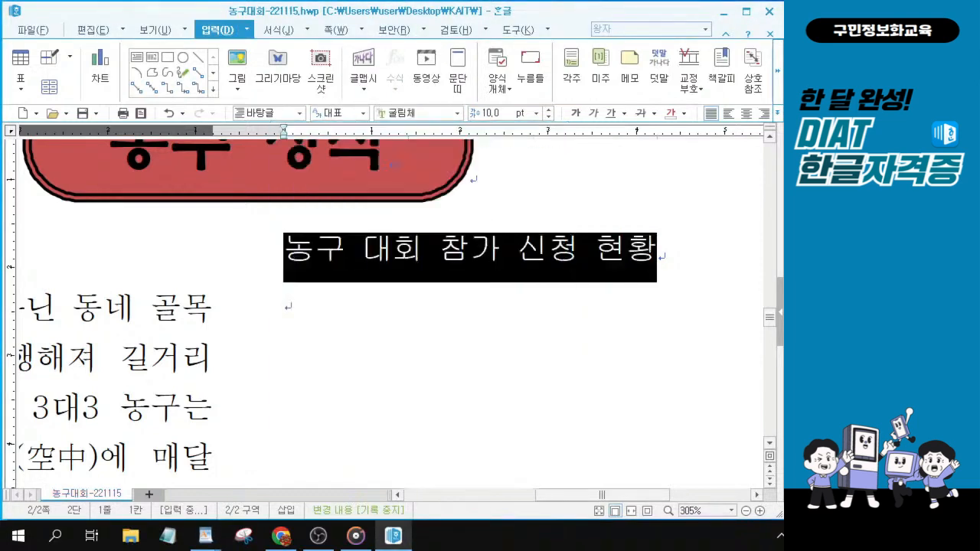
click(548, 109)
click(548, 109)
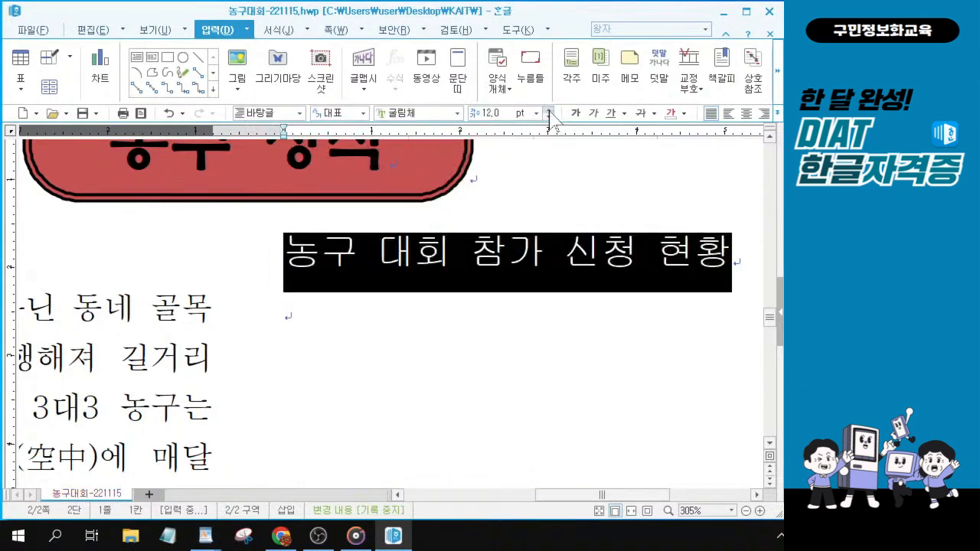
click(747, 113)
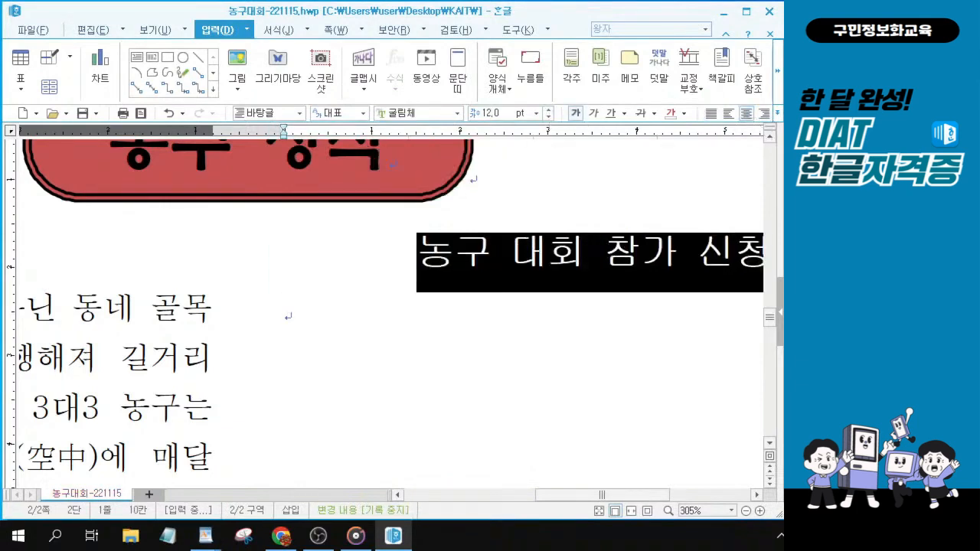
drag(650, 498, 672, 498)
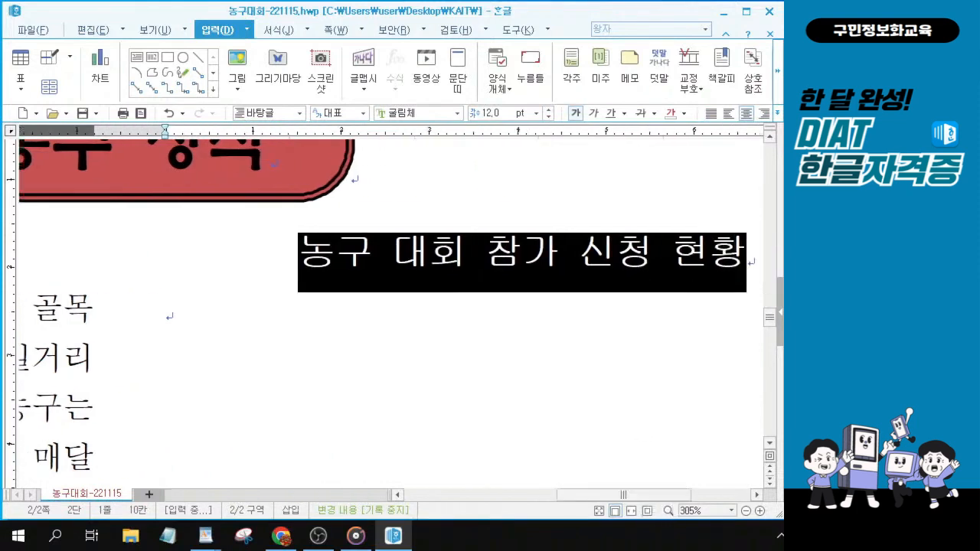
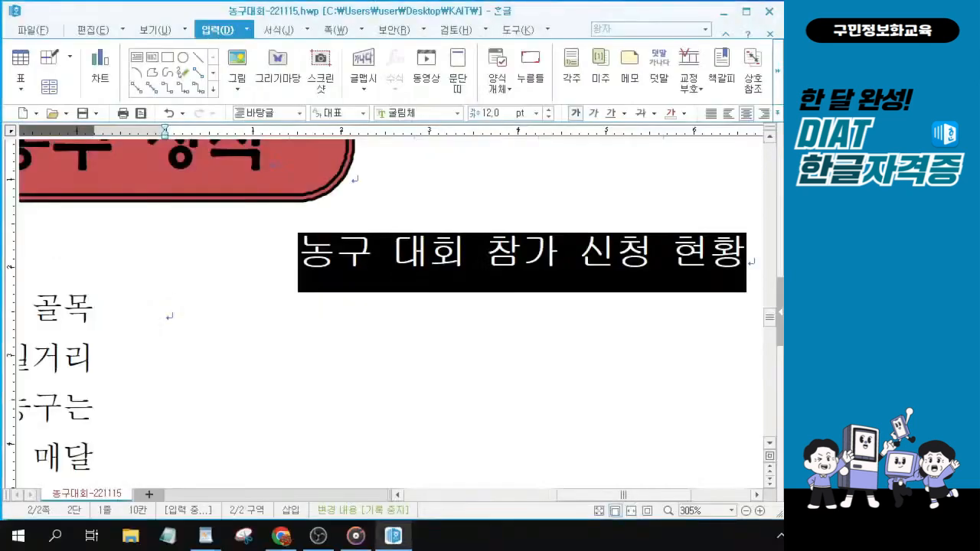
click(760, 273)
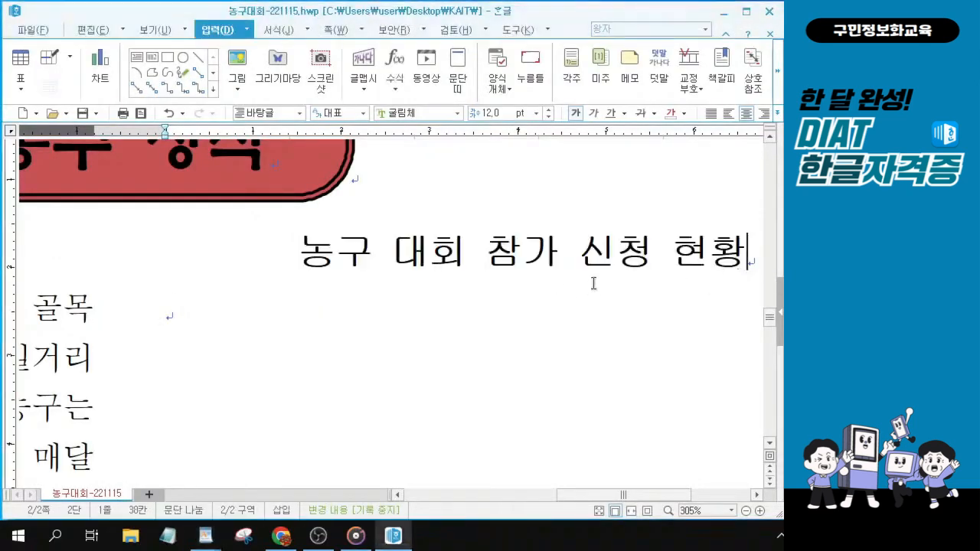
Step: Insert a table with 5 rows and 3 columns, treated as a character, on the line below the second column's title
click(174, 315)
key(ctrl)
key(ctrl)
key(ctrl)
key(ctrl)
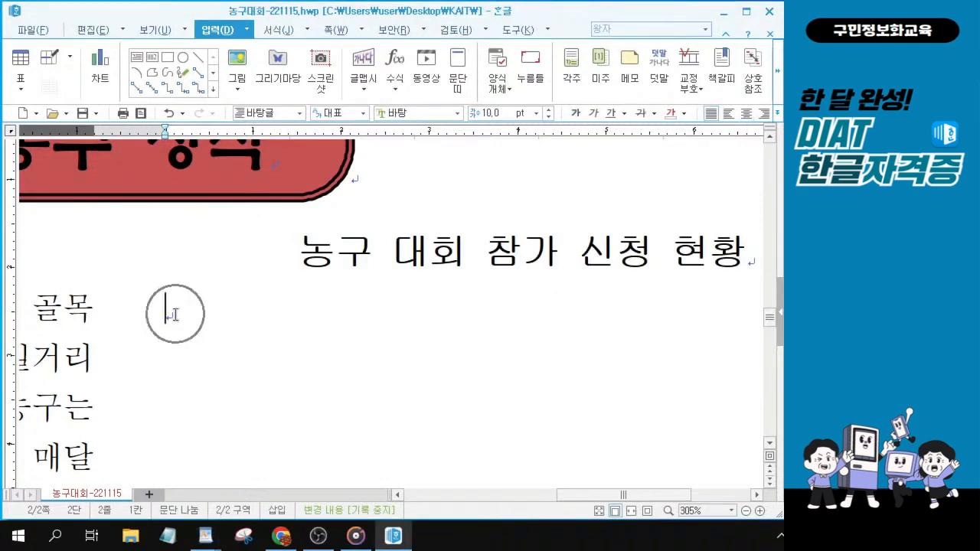
key(ctrl)
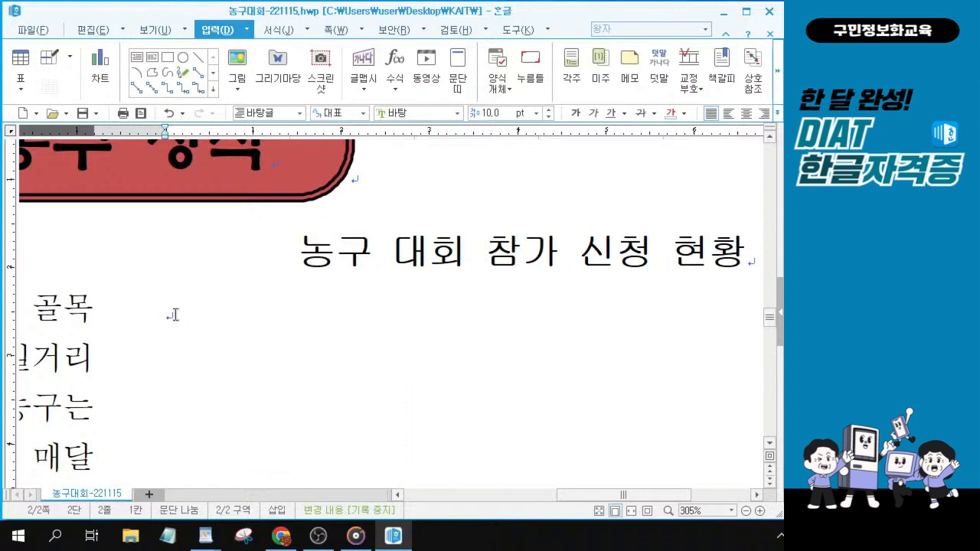
key(ctrl)
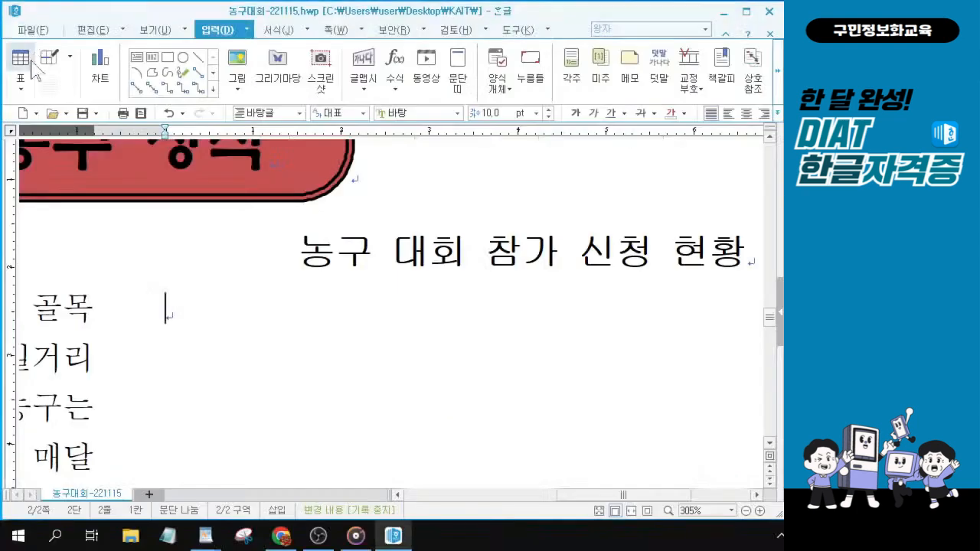
click(22, 67)
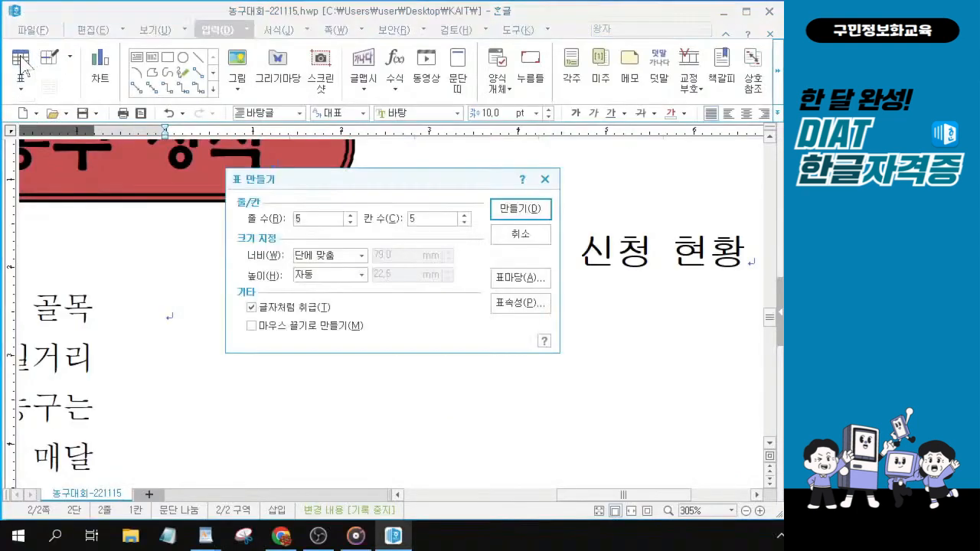
key(Tab)
text(3)
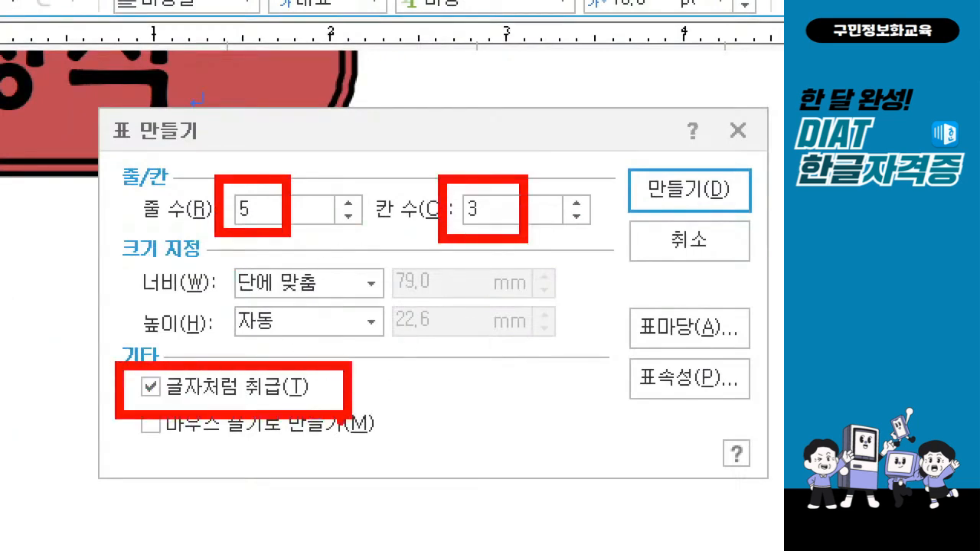
key(Return)
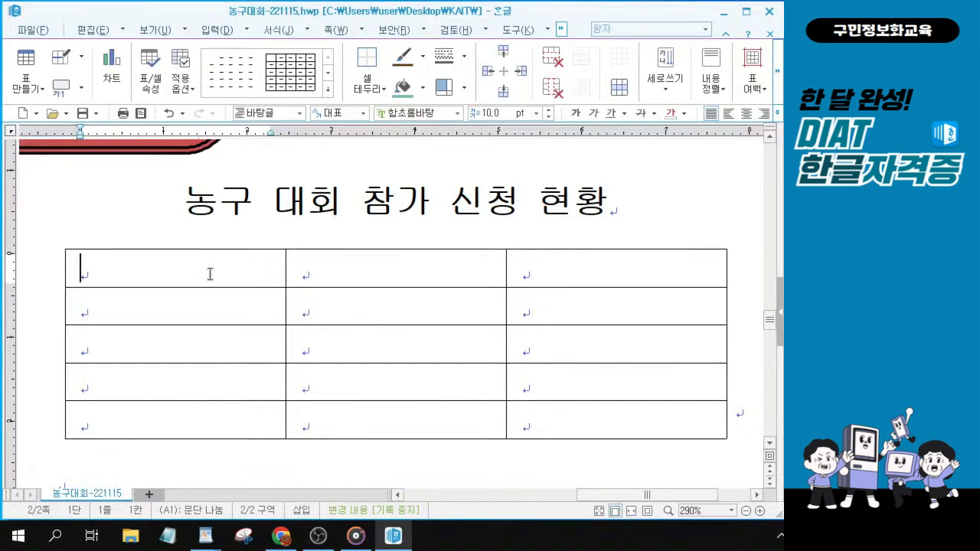
Step: Fill the table's header row with 구분, 2014년 and 2015년
text(구부ㄴ)
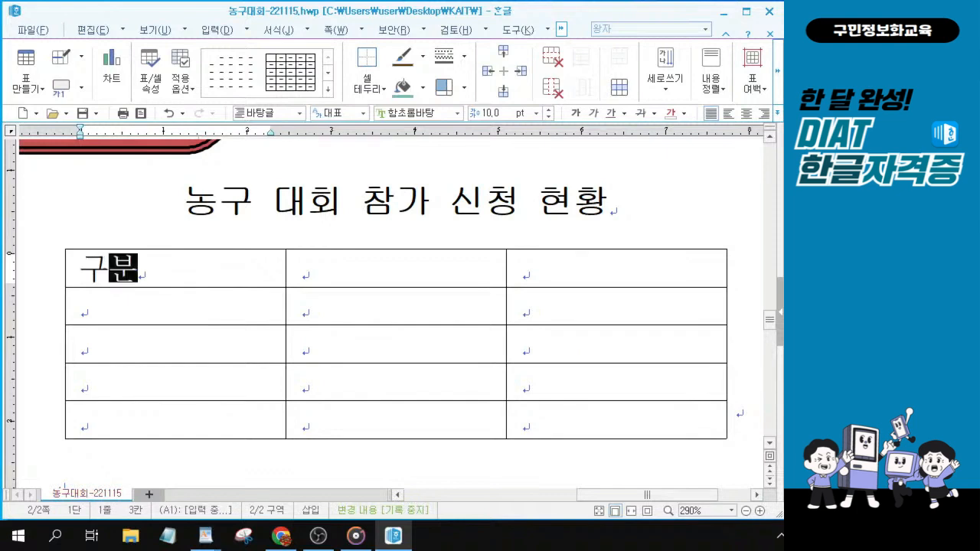
key(Tab)
text(2014녀)
text(ㄴ)
key(Tab)
text(25)
key(BackSpace)
text(015)
key(Tab)
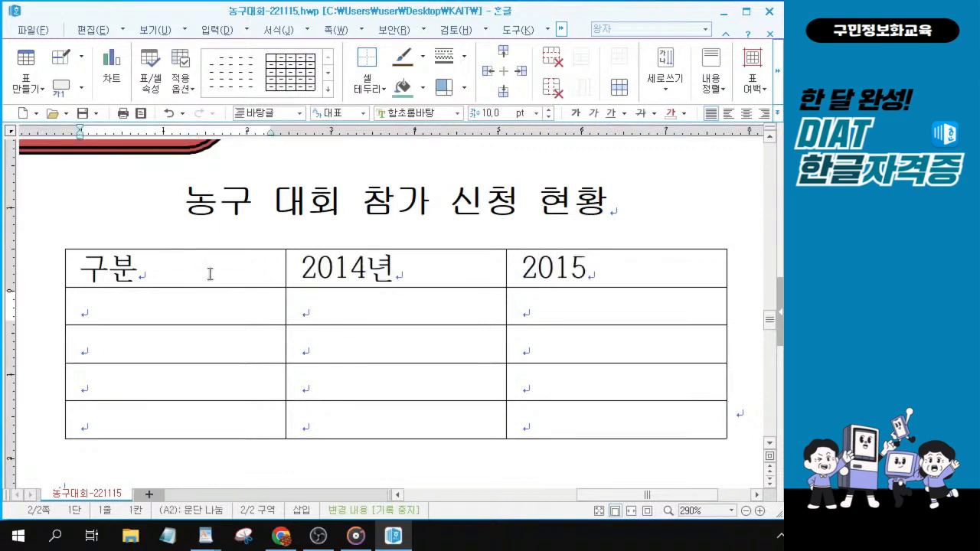
key(Tab)
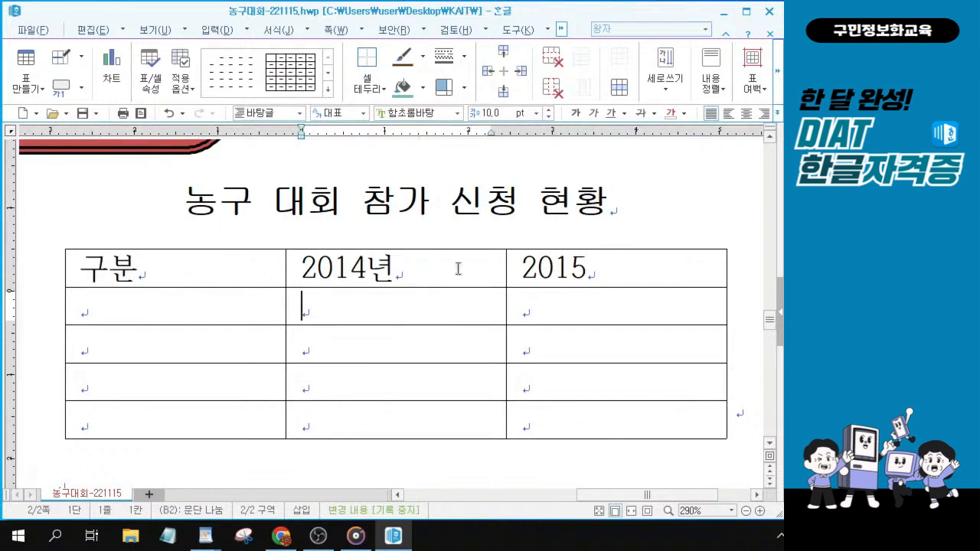
click(602, 264)
text(년)
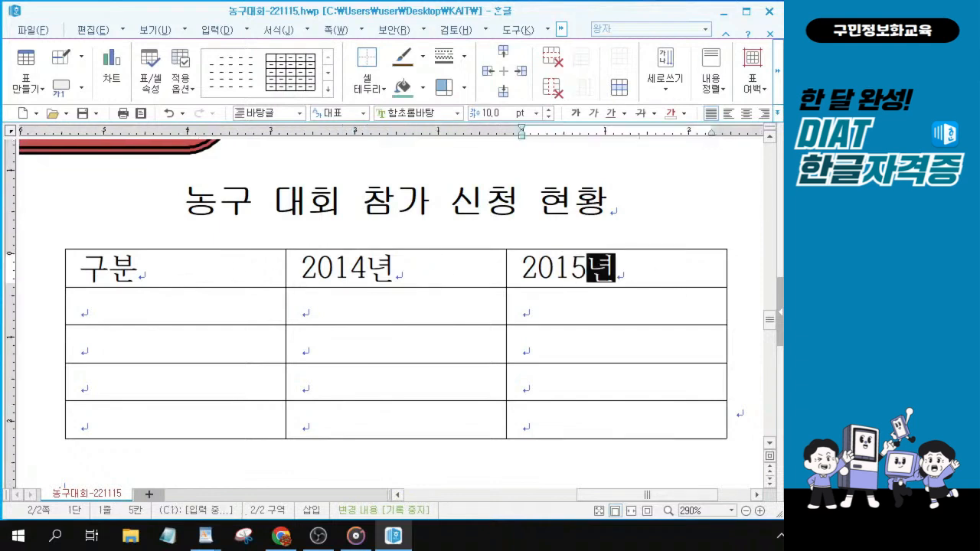
Step: Enter the row labels 초등부, 중등부, 고등부 and 대학부 in the table's first column below 구분
key(alt+Tab)
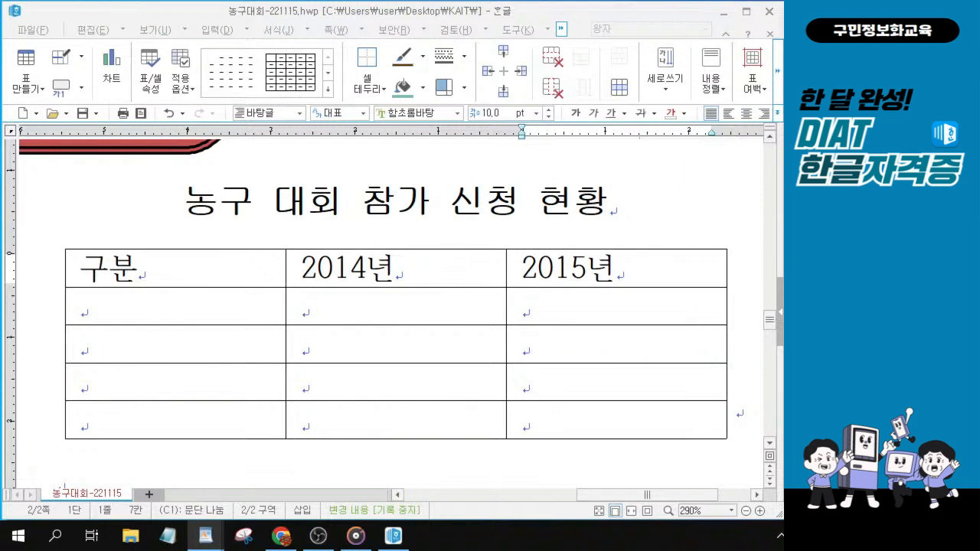
click(152, 316)
text(초등부)
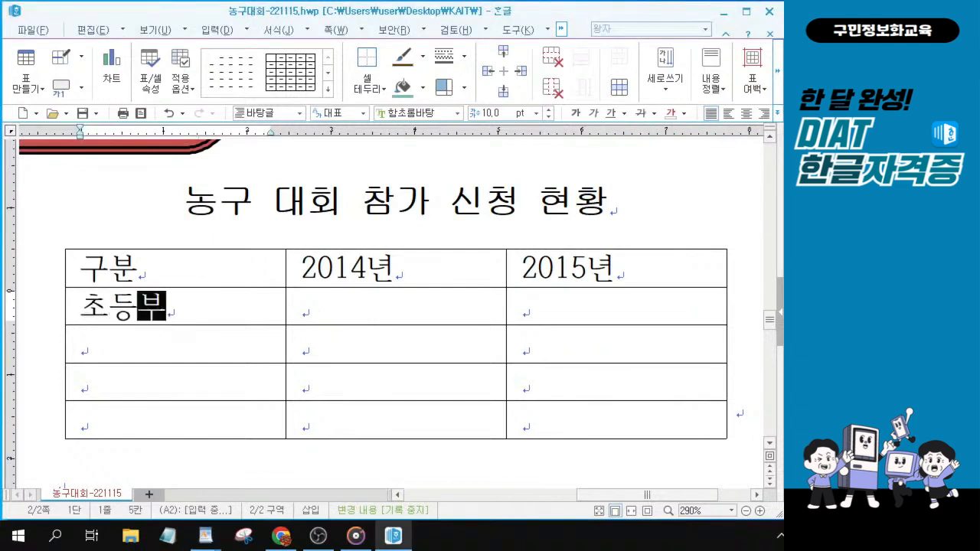
key(Down)
text(ㅈ중등부)
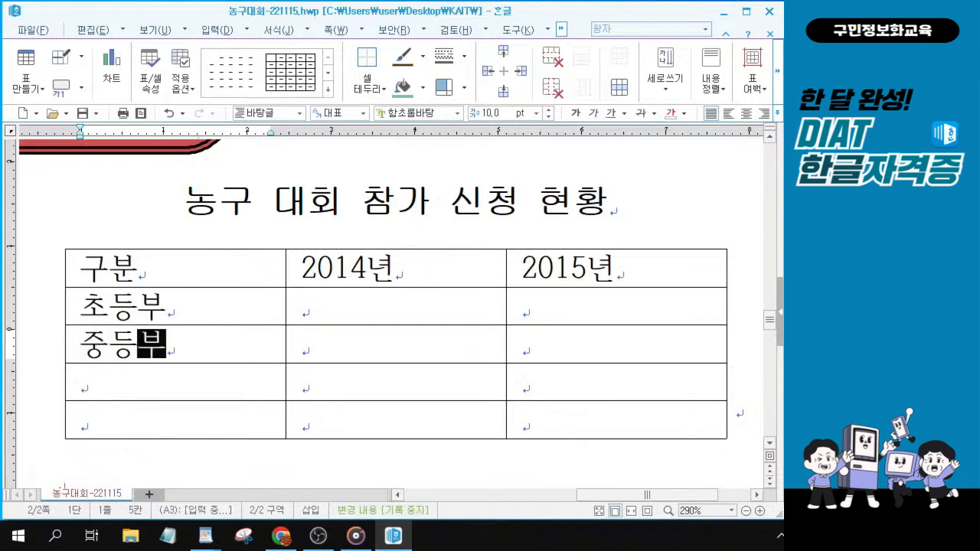
key(Down)
text(고등ㅂ)
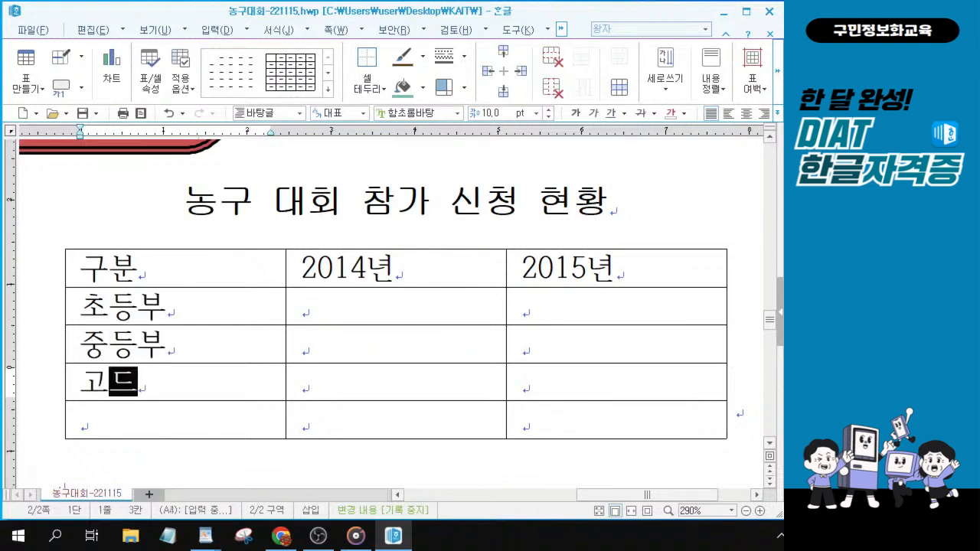
text(ㅜ)
key(Down)
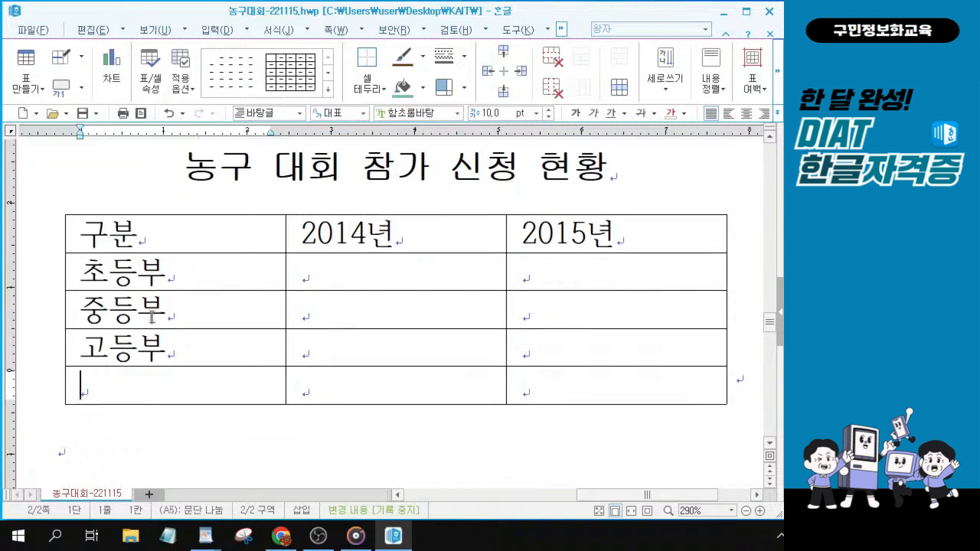
text(대학부)
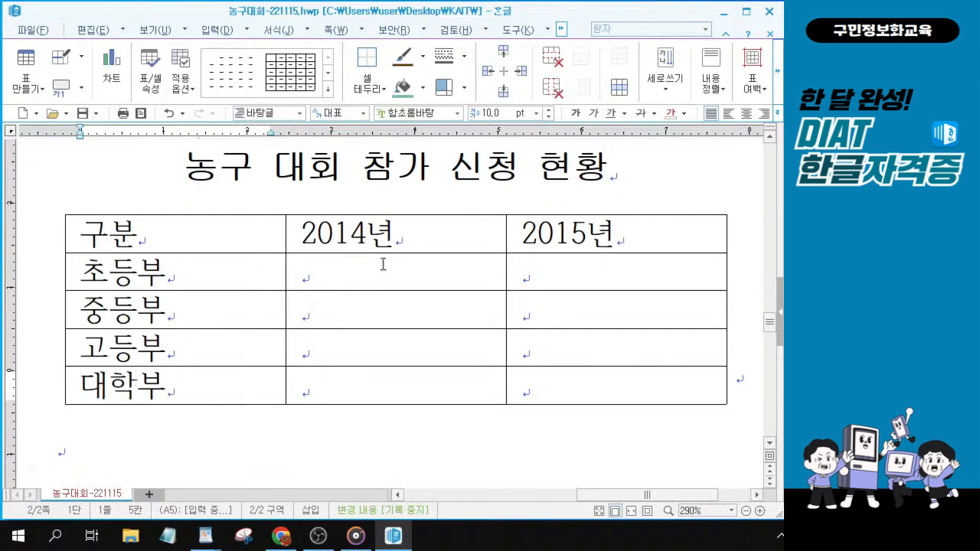
Step: Enter the 2014년 and 2015년 values for 초등부 as 24 and 28, and for 중등부 as 25 and 27
click(383, 264)
text(24)
key(Tab)
text(28)
key(Tab)
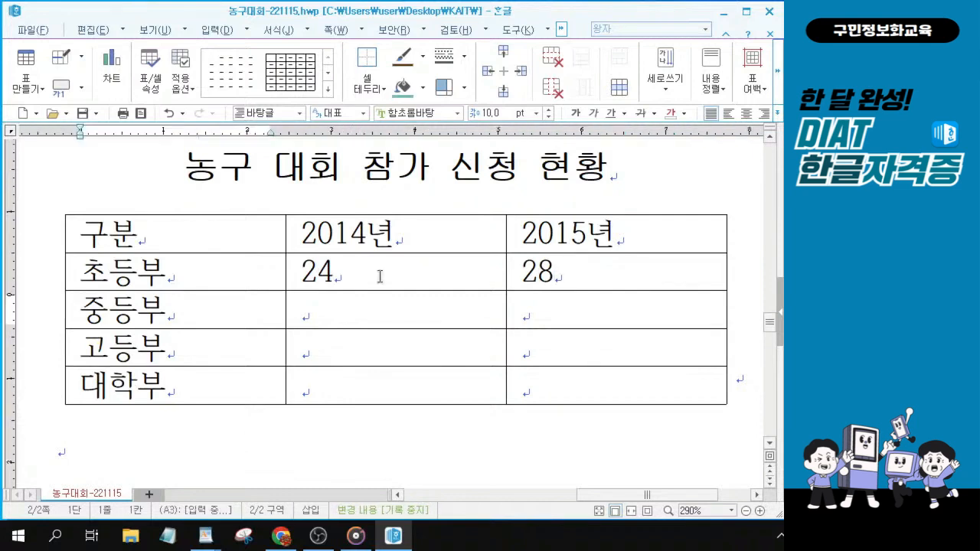
key(Tab)
text(25)
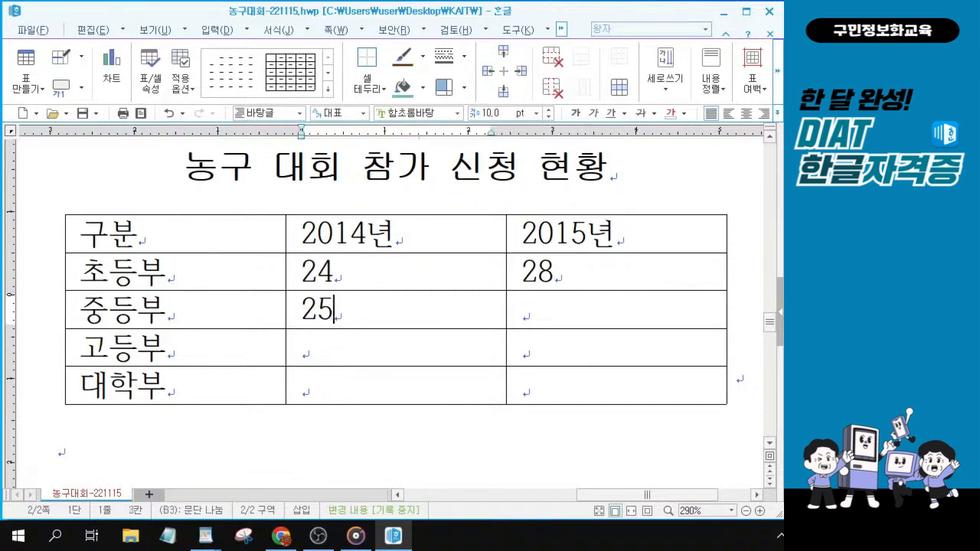
key(Tab)
text(27)
key(Tab)
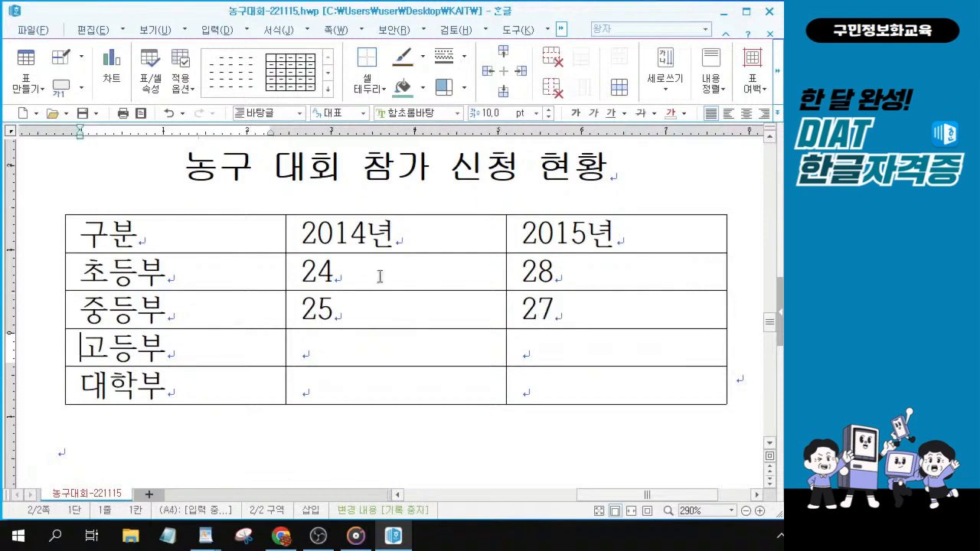
Step: Enter the 2014년 and 2015년 values for 고등부 as 30 and 33, and for 대학부 as 20 and 18
key(Tab)
text(30)
key(Tab)
text(33)
key(Tab)
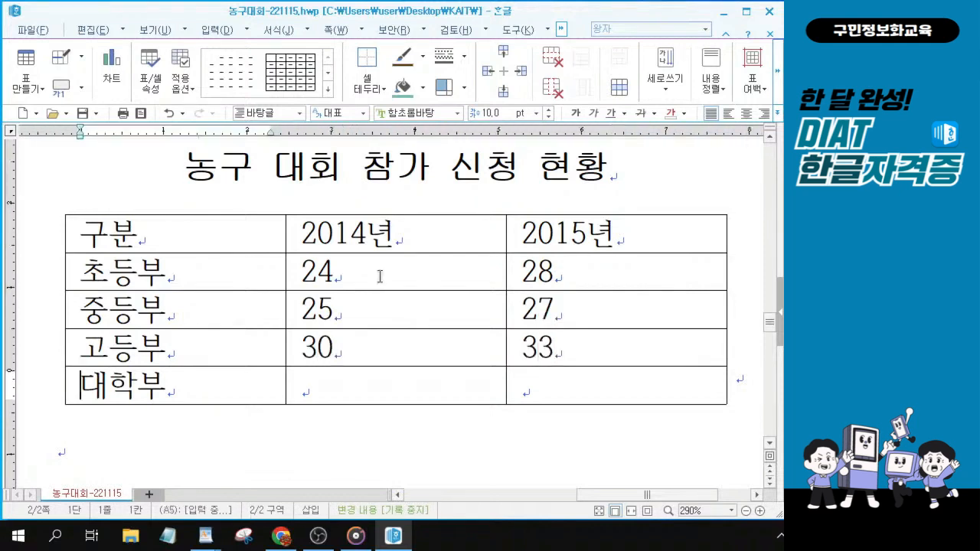
key(Tab)
text(20)
key(Tab)
text(18)
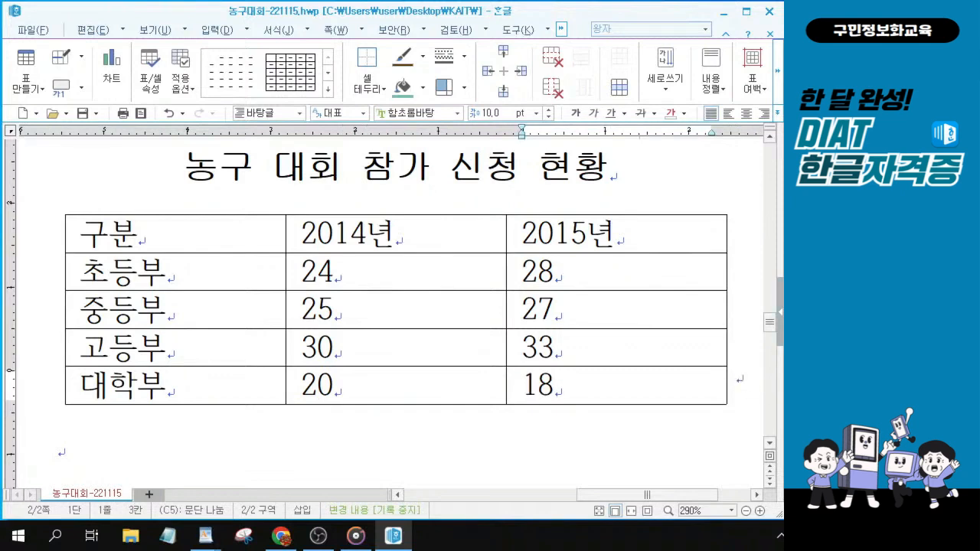
drag(697, 496, 693, 497)
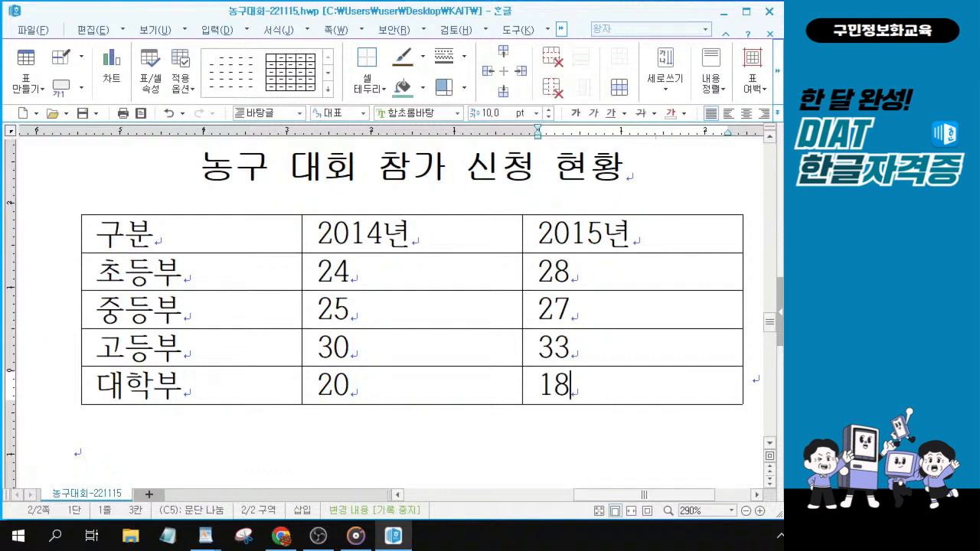
Step: Select all the cells of the participation table and increase the height of every row by three increments
key(alt+Tab)
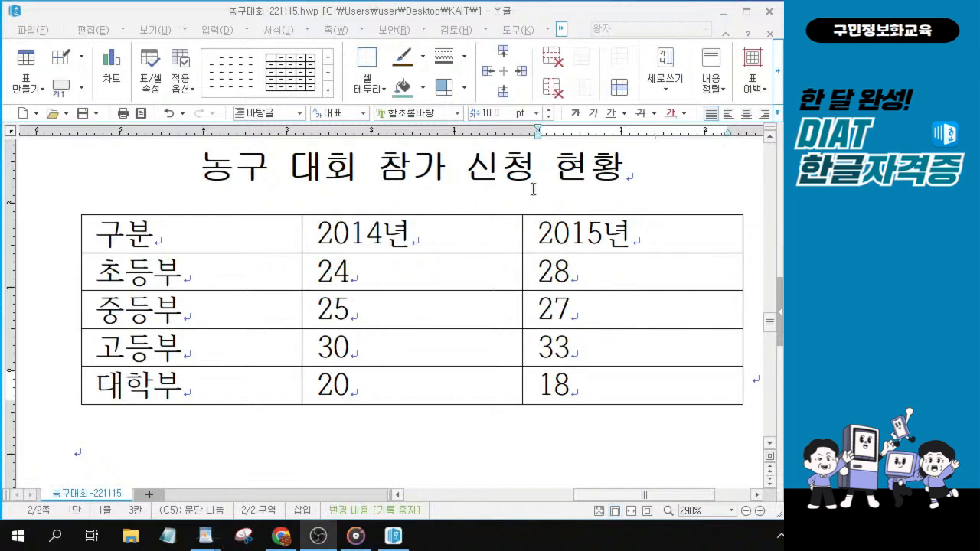
drag(215, 230, 632, 395)
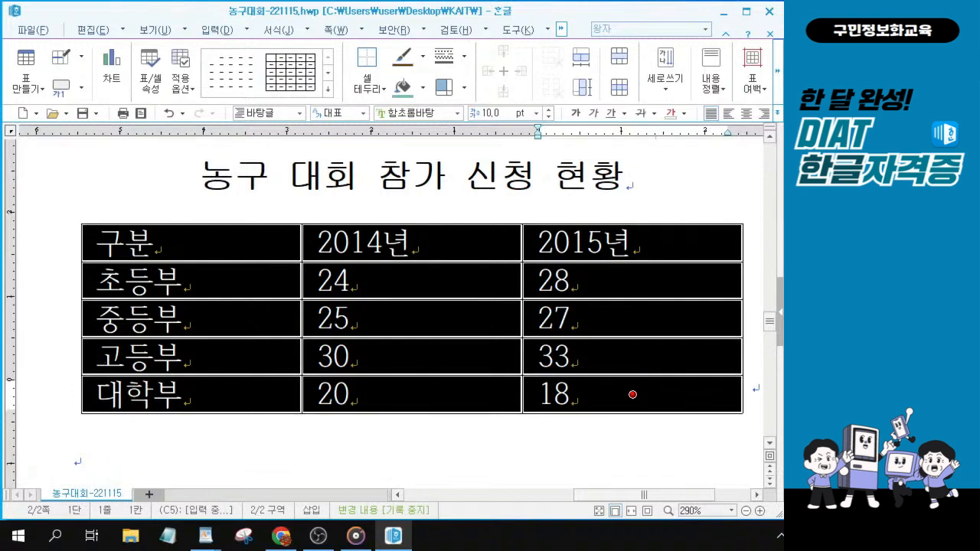
key(alt+Tab)
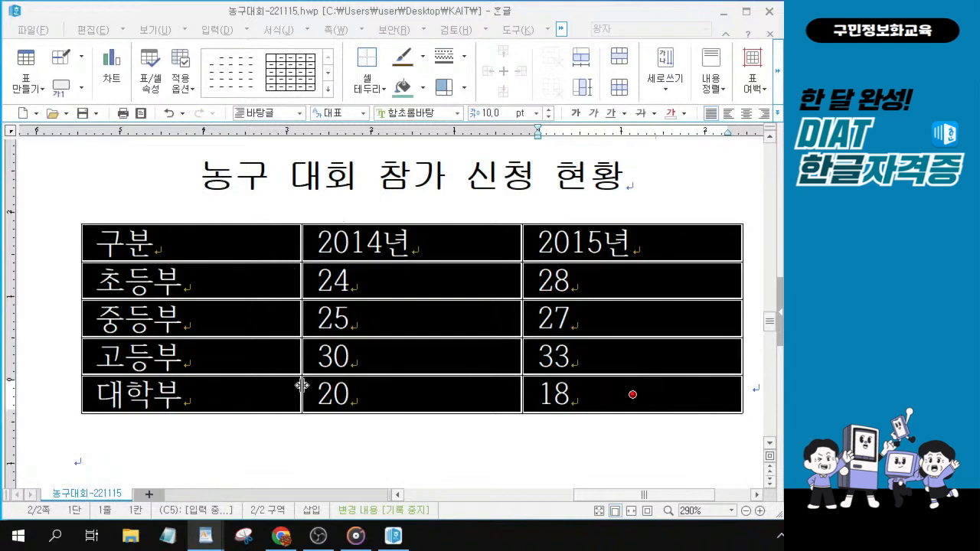
click(582, 401)
click(583, 399)
click(192, 243)
drag(191, 243, 630, 393)
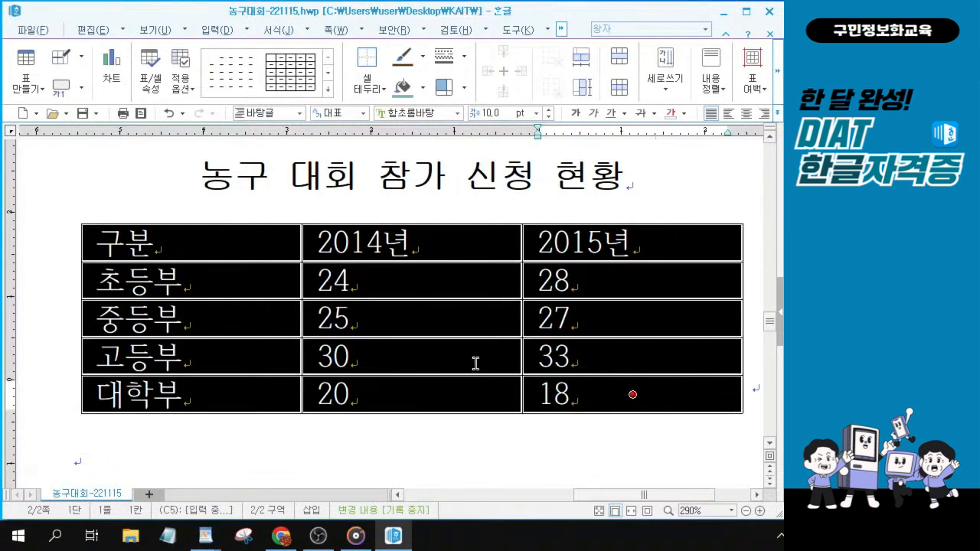
key(ctrl+Down)
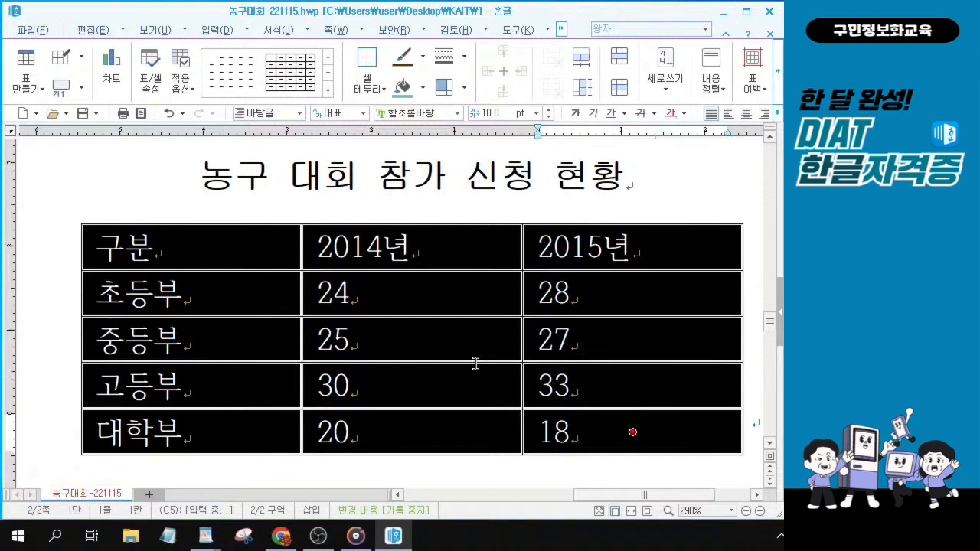
key(ctrl+Down)
key(ctrl+Down)
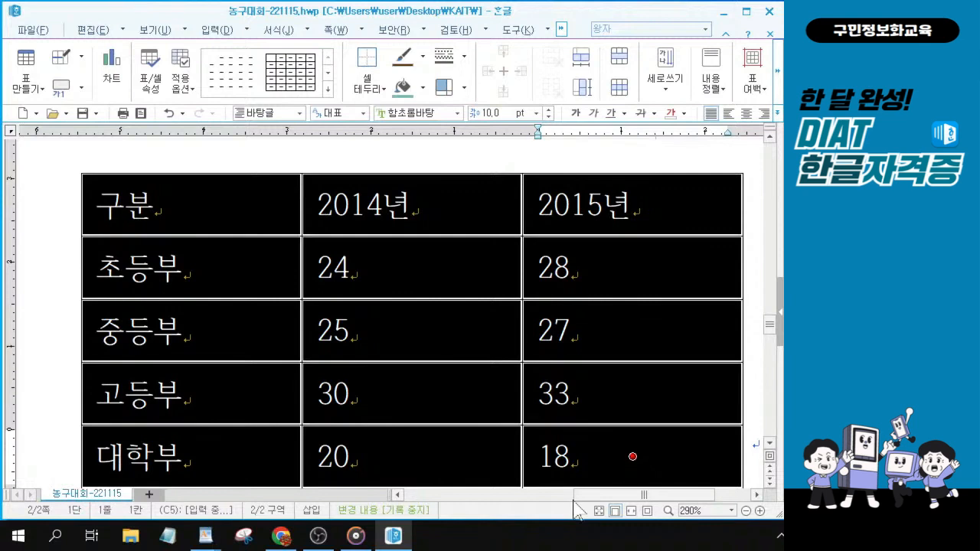
Step: Center the text in all the selected table cells and set its font to 돋움
mouse_move(584, 505)
mouse_down()
mouse_move(561, 510)
mouse_move(587, 514)
mouse_up()
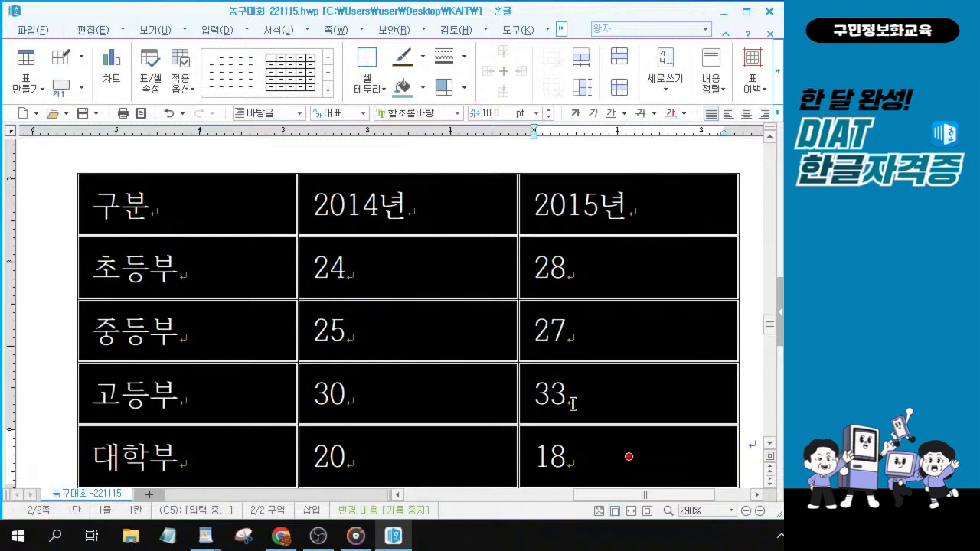
click(629, 457)
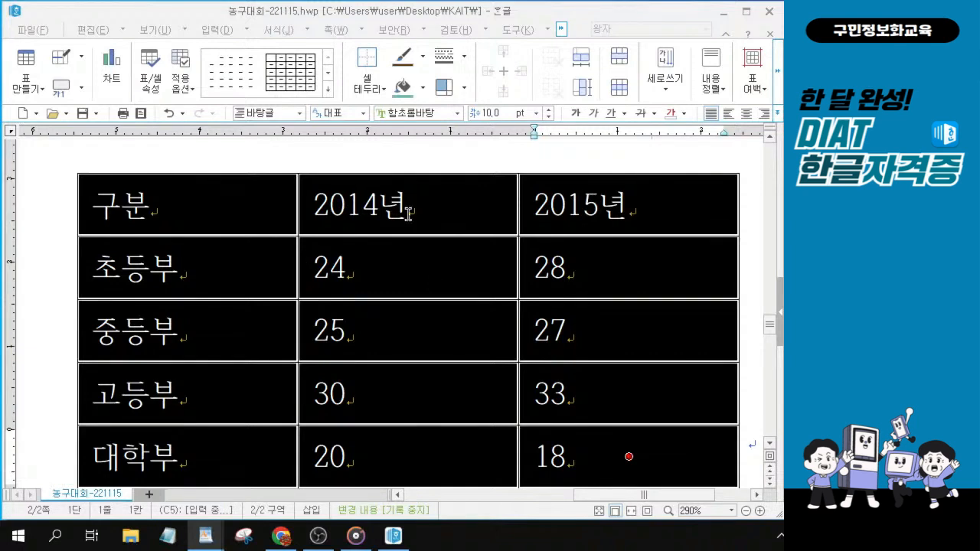
click(746, 113)
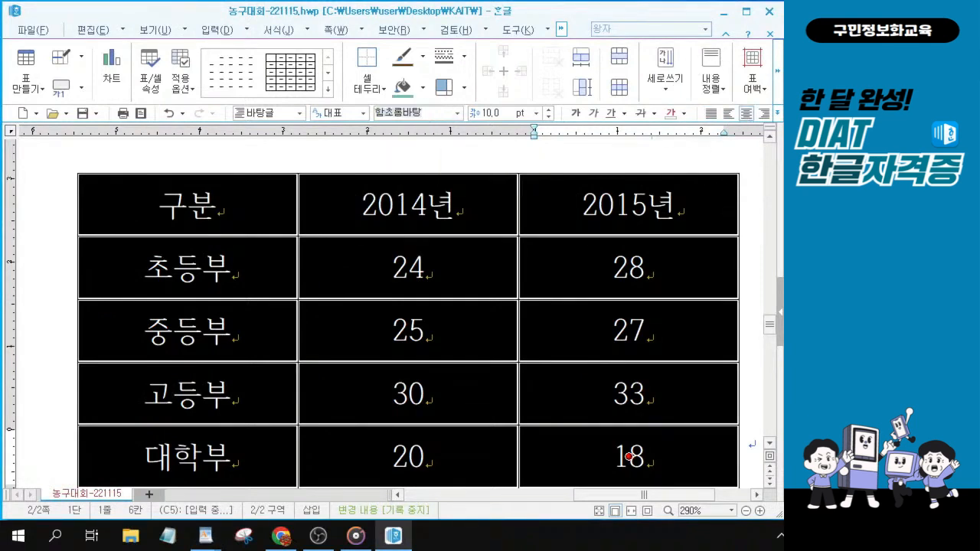
click(414, 113)
text(돋움)
key(Return)
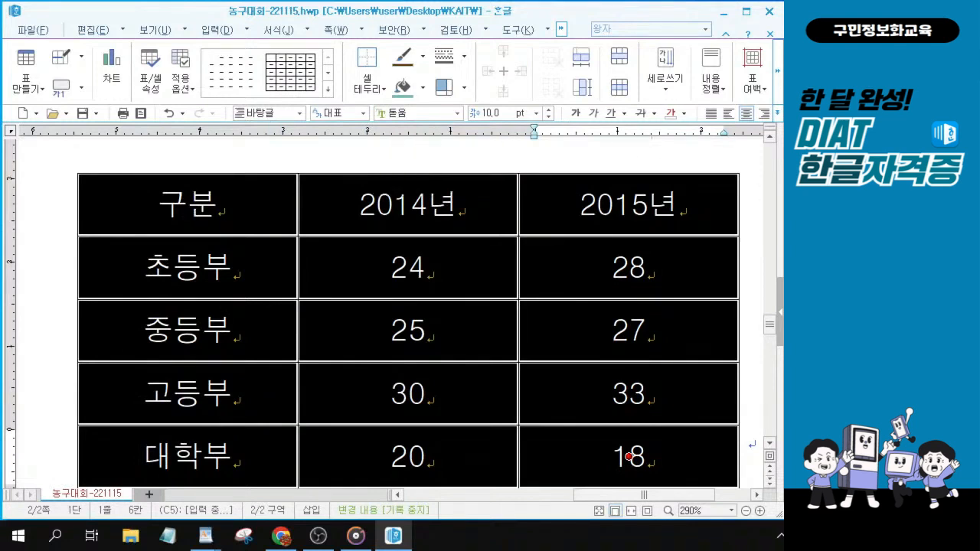
key(ctrl)
key(ctrl)
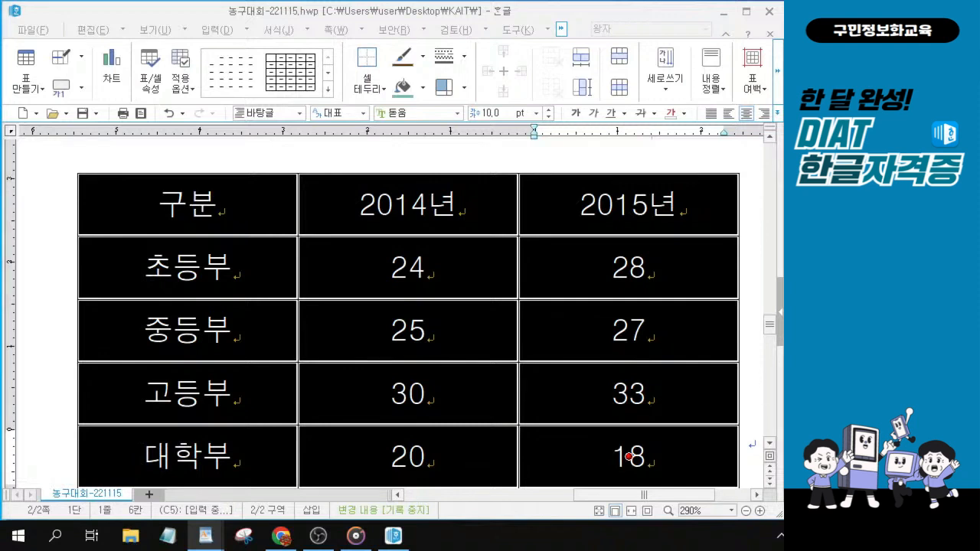
Step: Set the bottom border of the table's header row cells to a 0.5 mm double line
drag(182, 216, 644, 213)
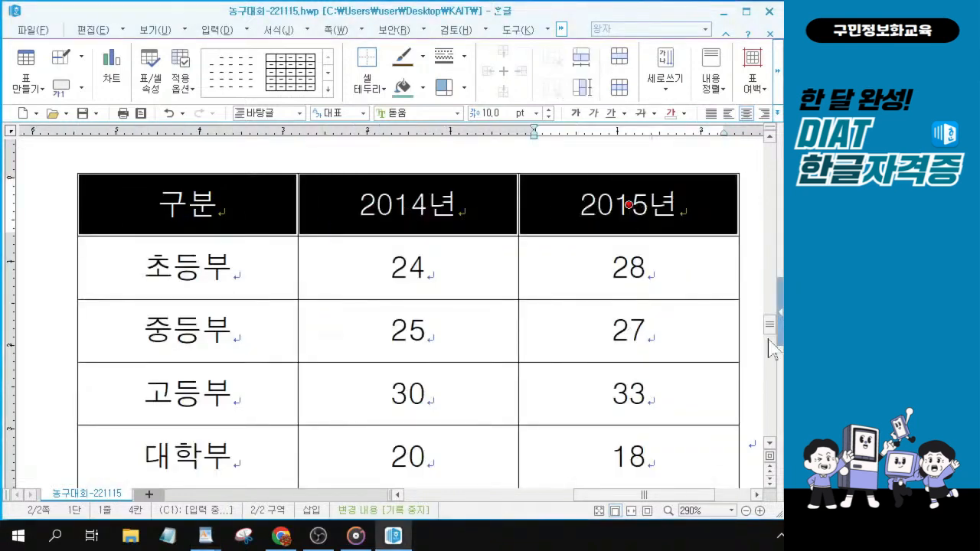
drag(770, 332, 770, 334)
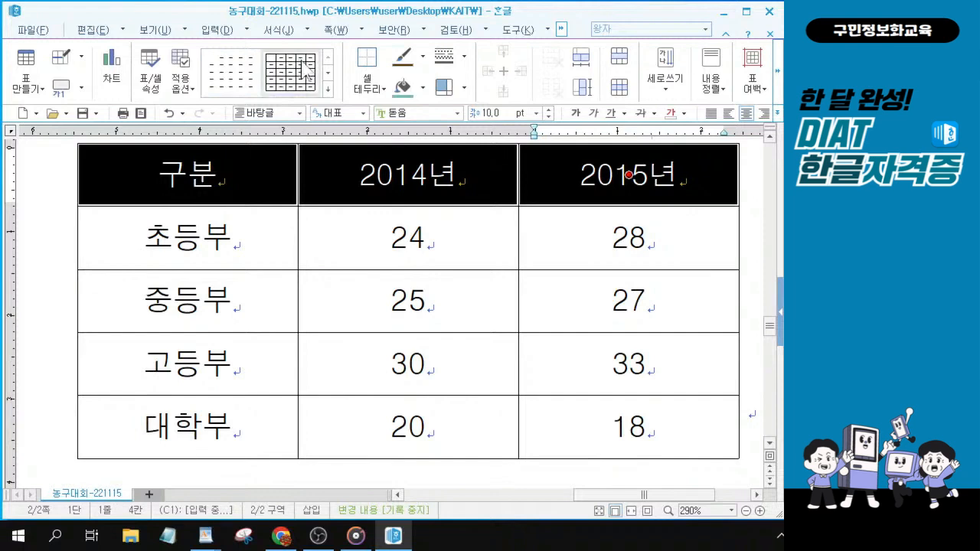
drag(260, 166, 624, 180)
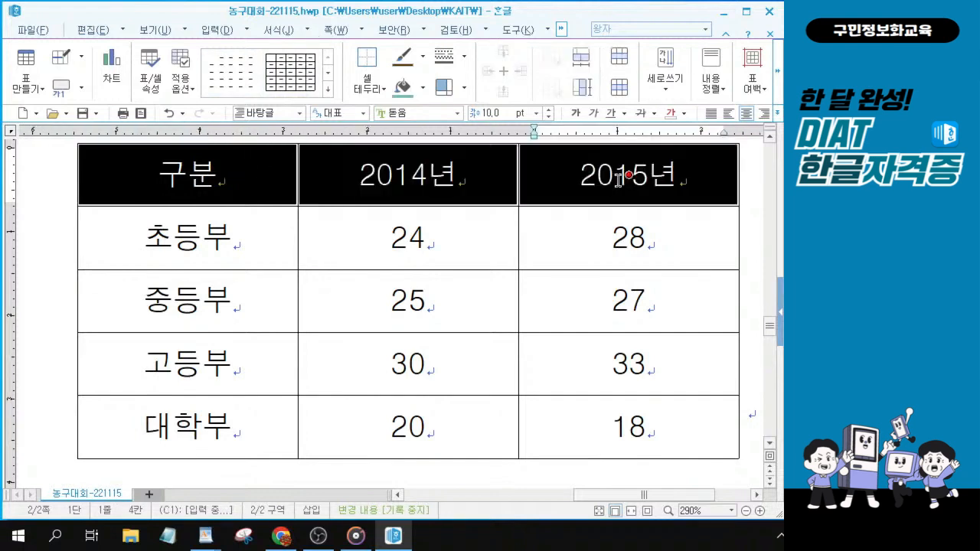
key(l)
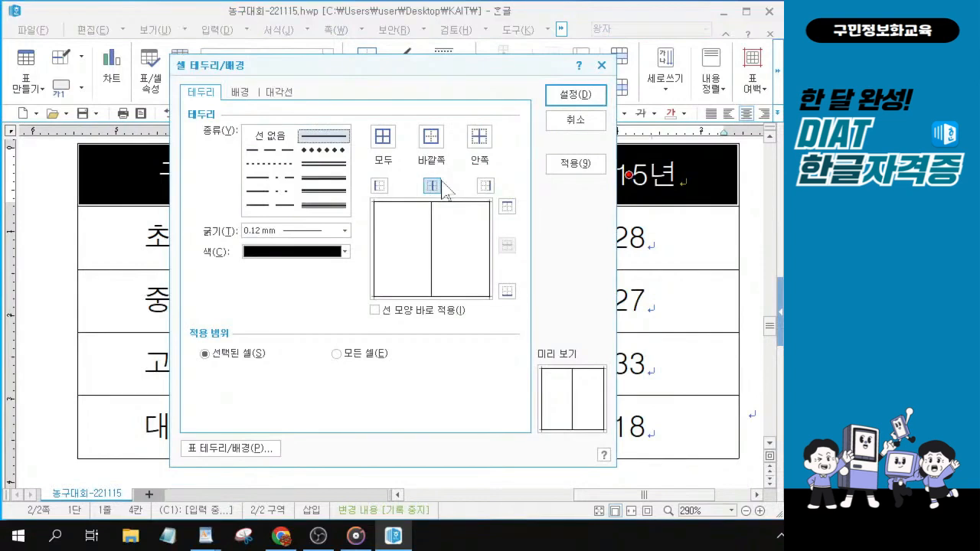
drag(353, 72, 334, 125)
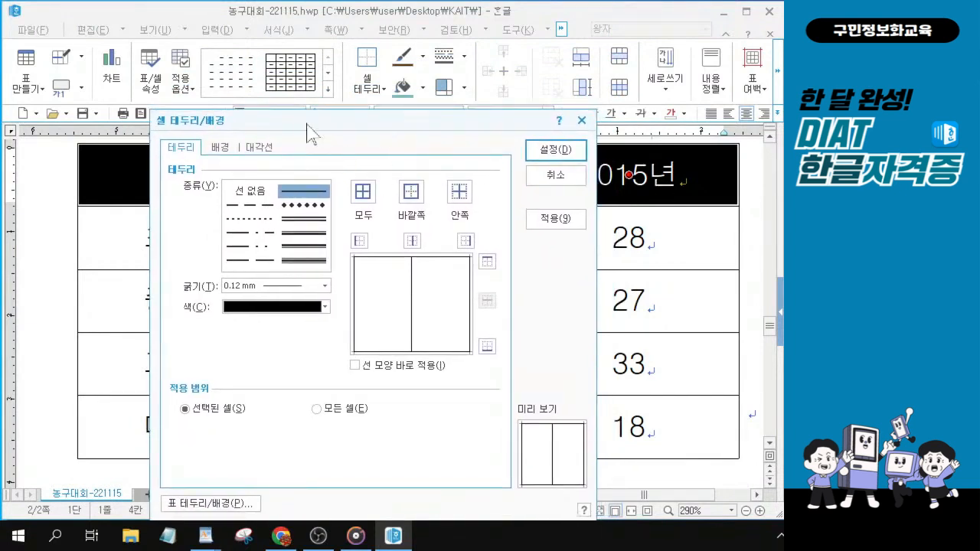
drag(307, 124, 328, 106)
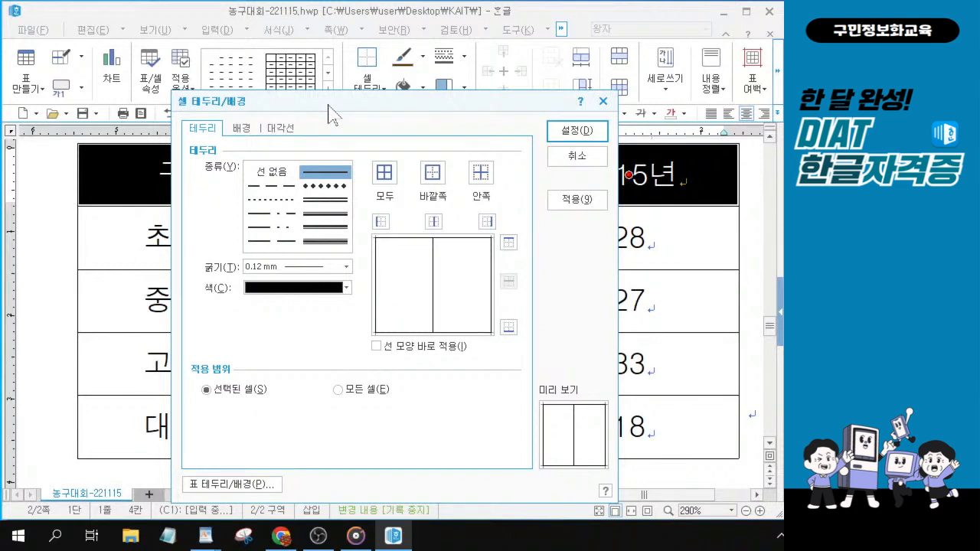
click(329, 201)
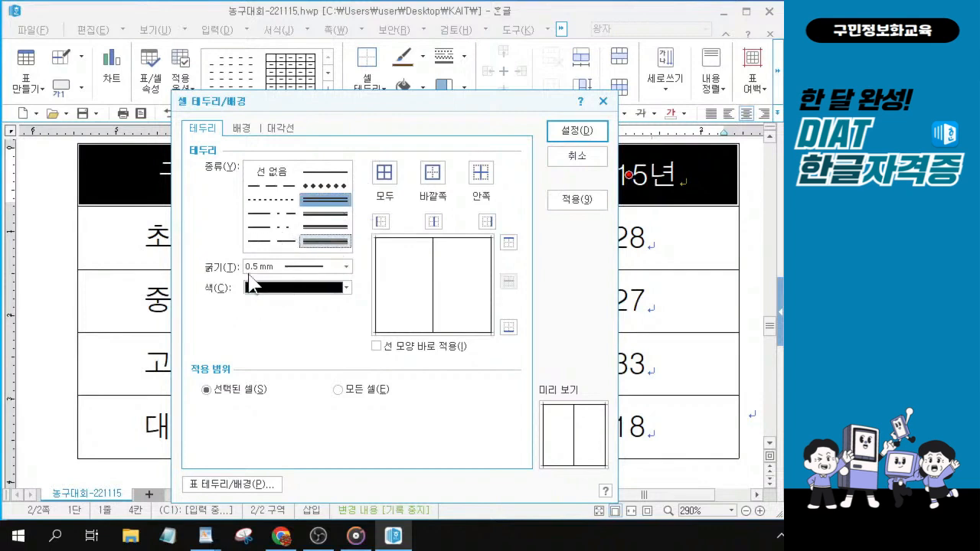
click(509, 327)
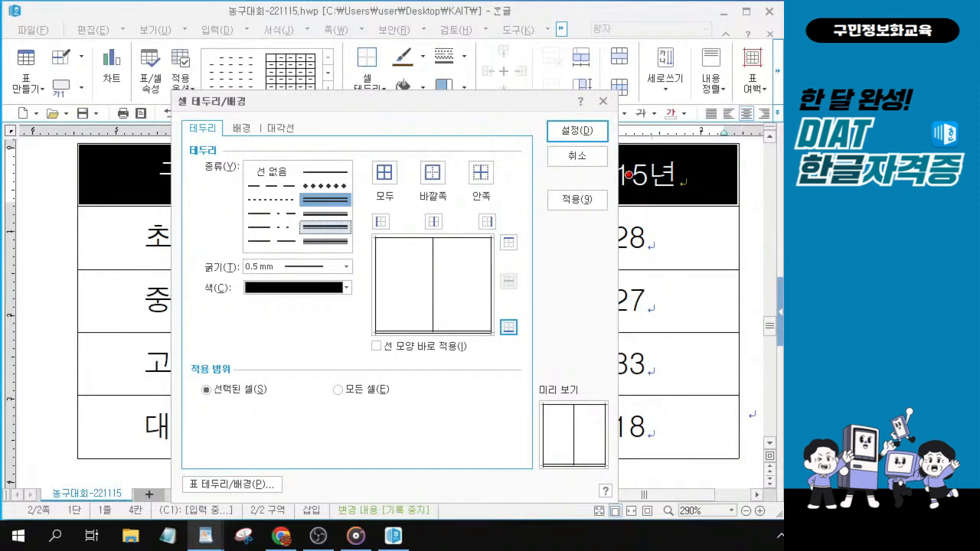
Step: Fill the header row cells with the face colour 에메랄드 블루 (RGB: 53,135,145) and apply the border and background settings
click(243, 132)
click(210, 188)
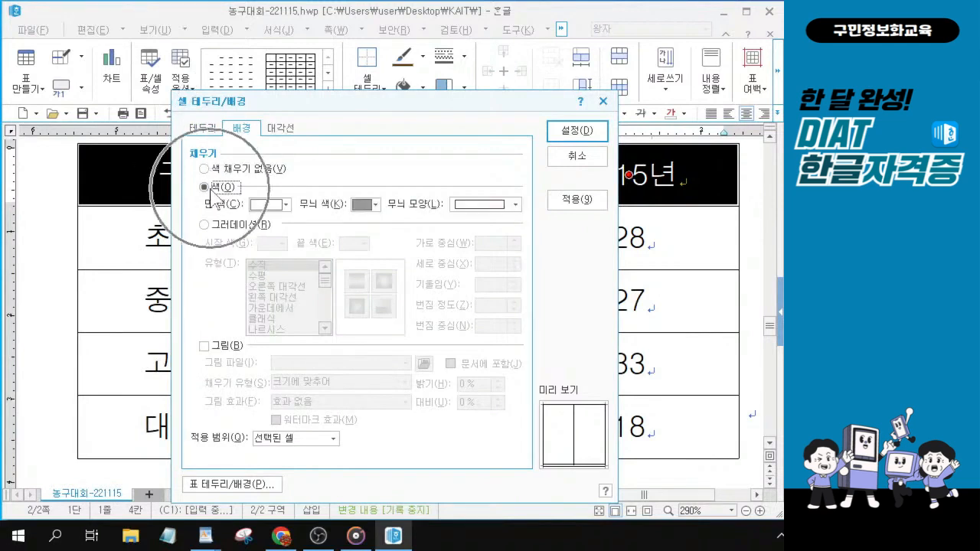
click(287, 205)
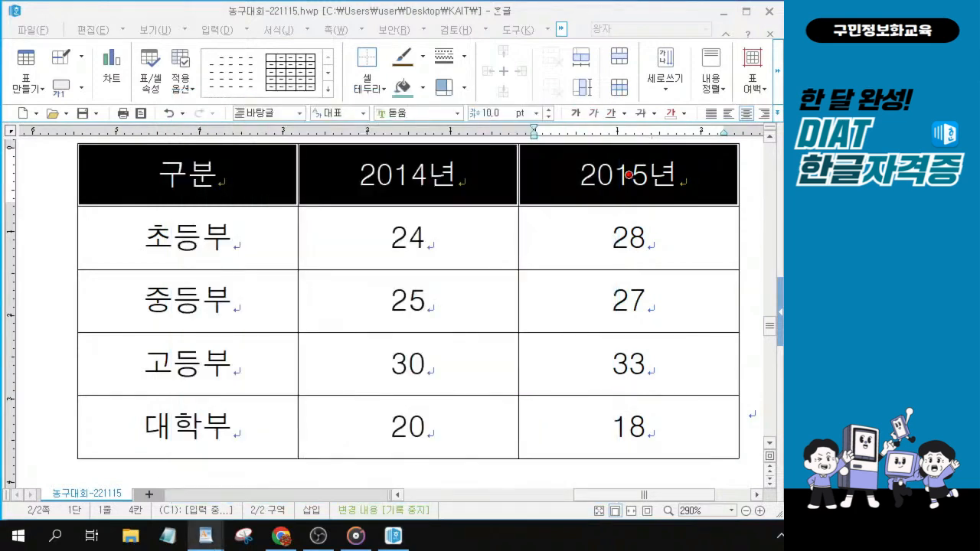
key(c)
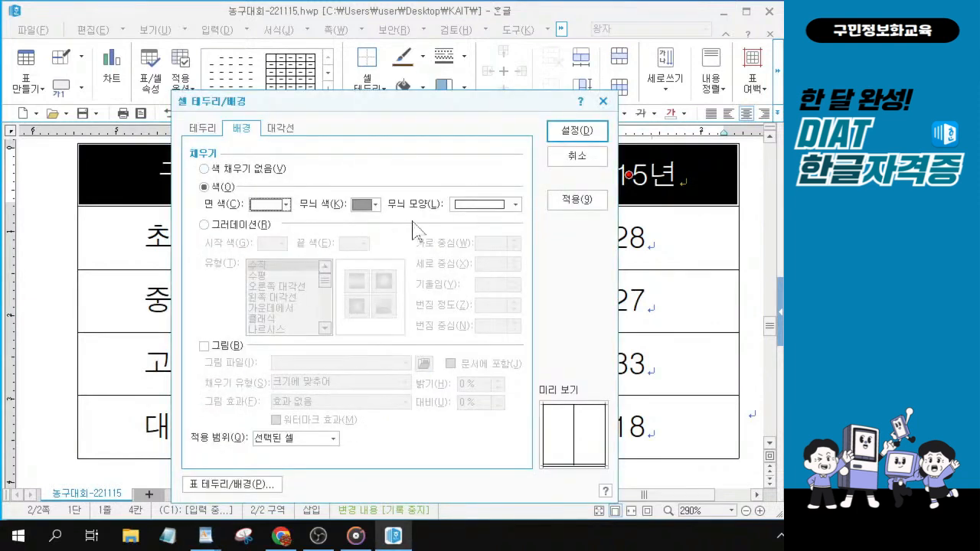
click(285, 205)
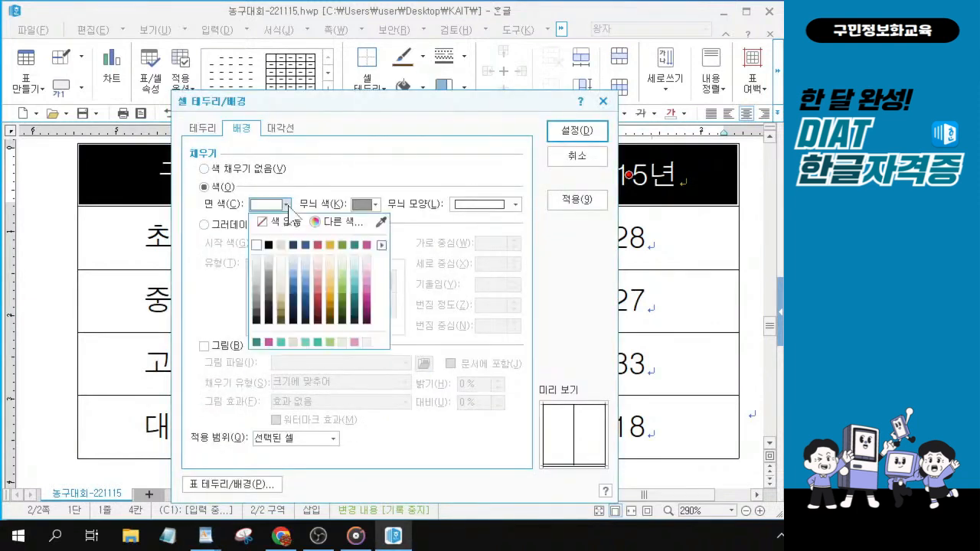
click(355, 247)
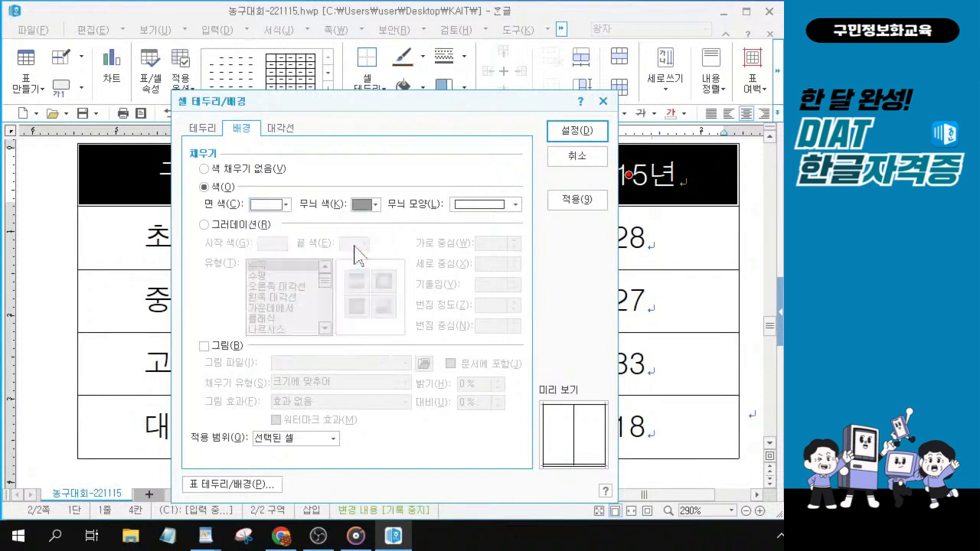
click(285, 205)
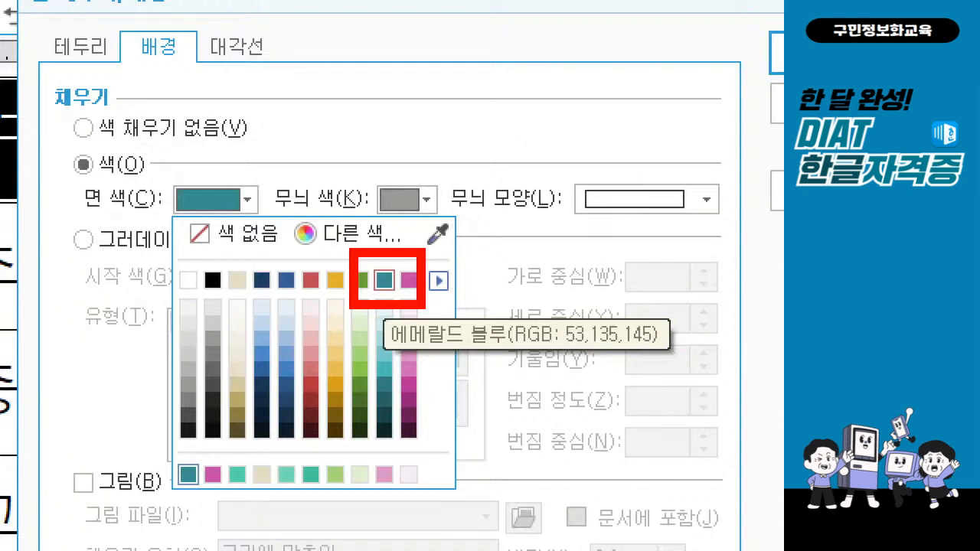
click(384, 280)
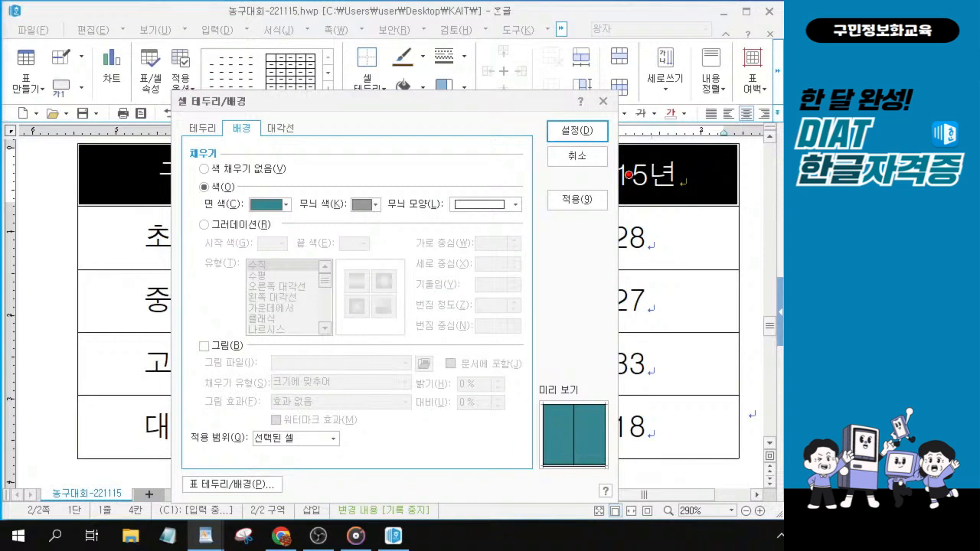
click(592, 138)
click(592, 139)
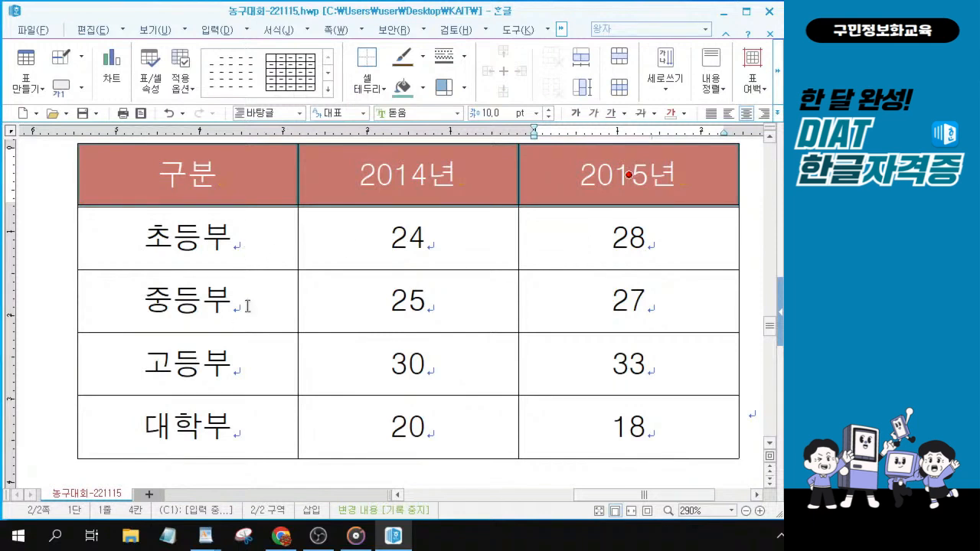
Step: Create a chart from all the cells of the participation table
click(187, 301)
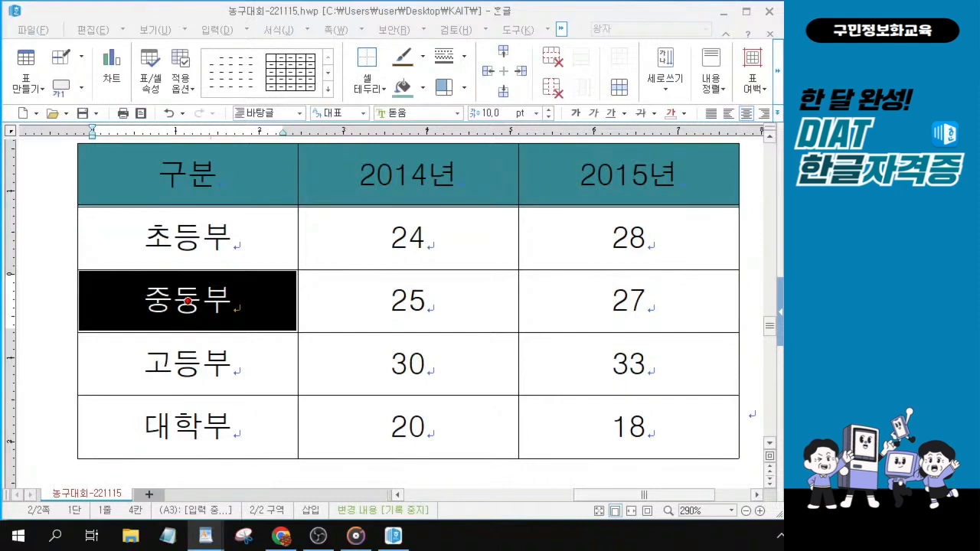
drag(252, 169, 626, 426)
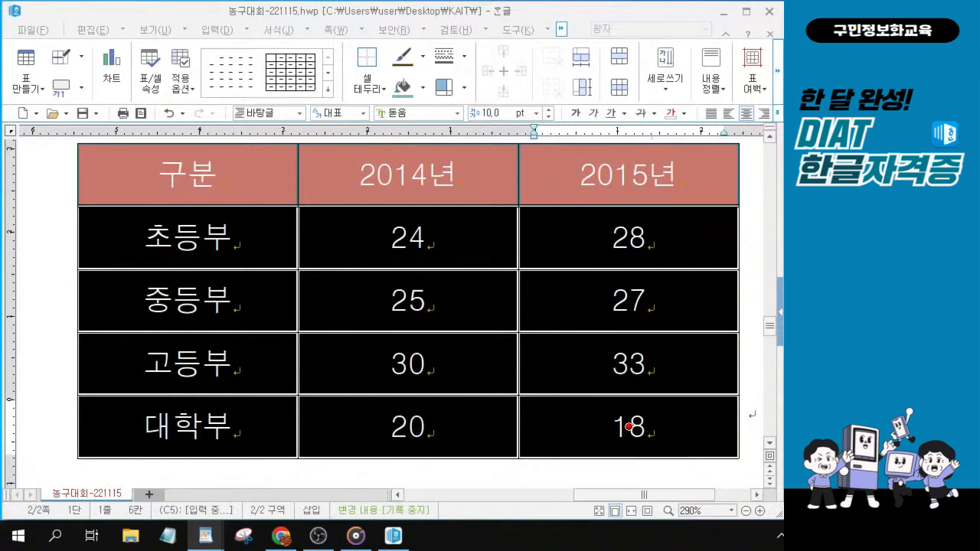
click(561, 29)
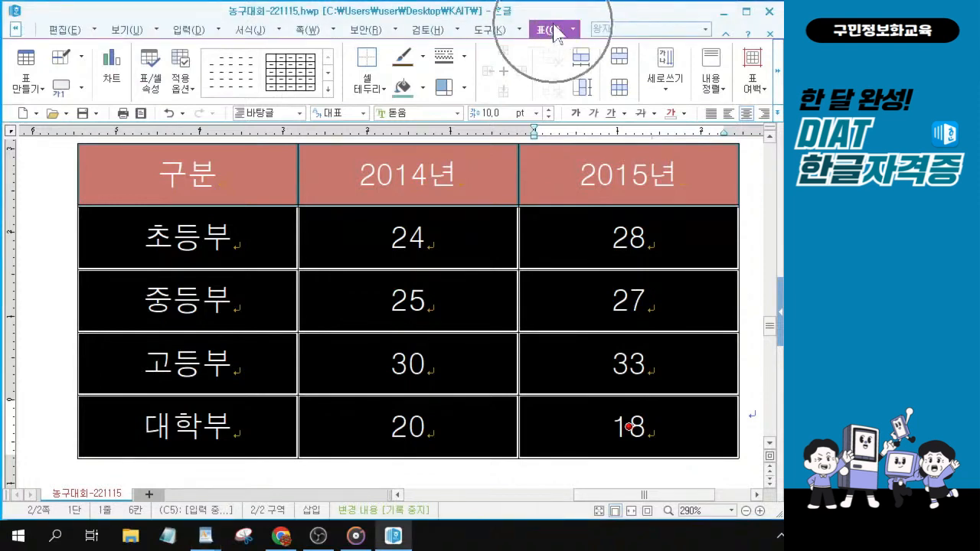
click(112, 73)
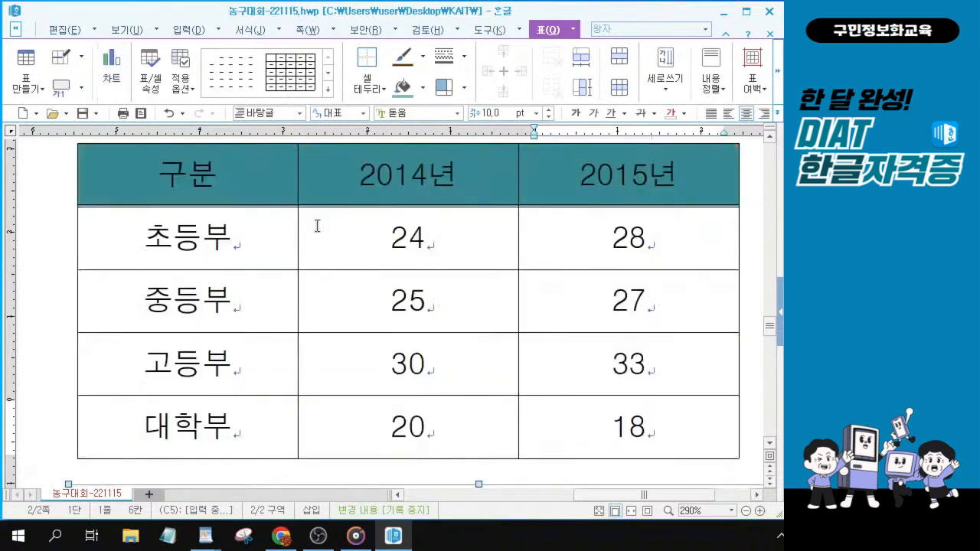
Step: Zoom out to 90% and examine the new chart and its placement beneath the table in the second column
scroll(317, 226, down, 8)
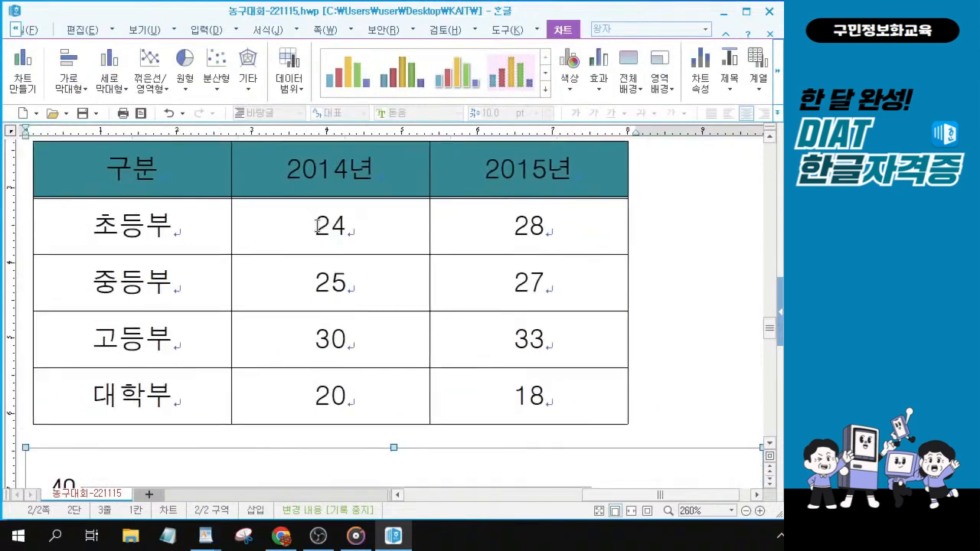
scroll(317, 226, down, 8)
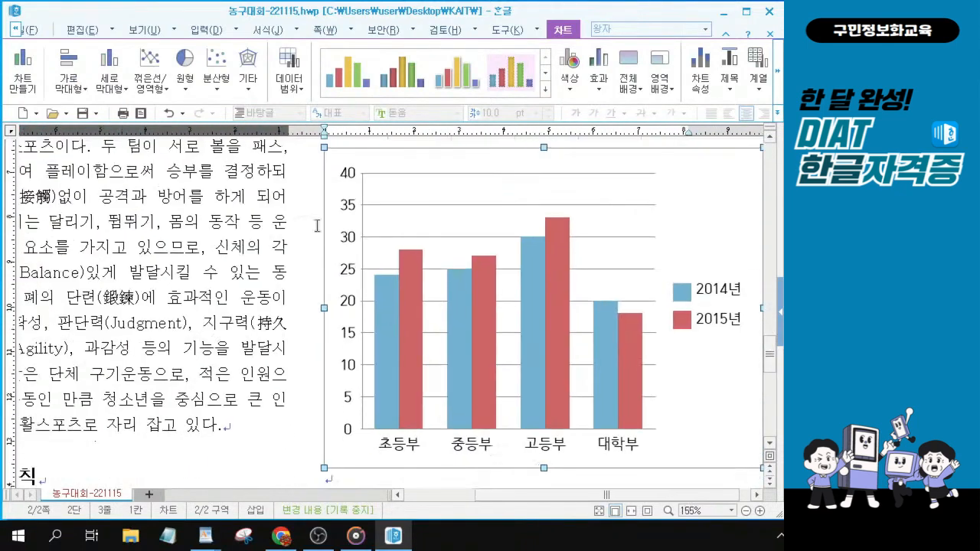
scroll(593, 228, down, 4)
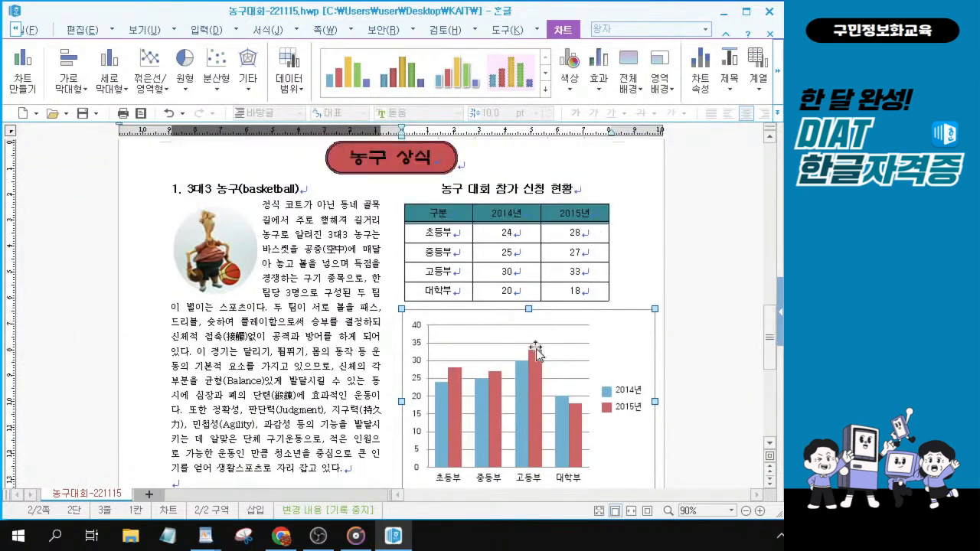
click(541, 370)
click(540, 370)
click(555, 349)
scroll(556, 352, down, 1)
click(570, 302)
click(588, 302)
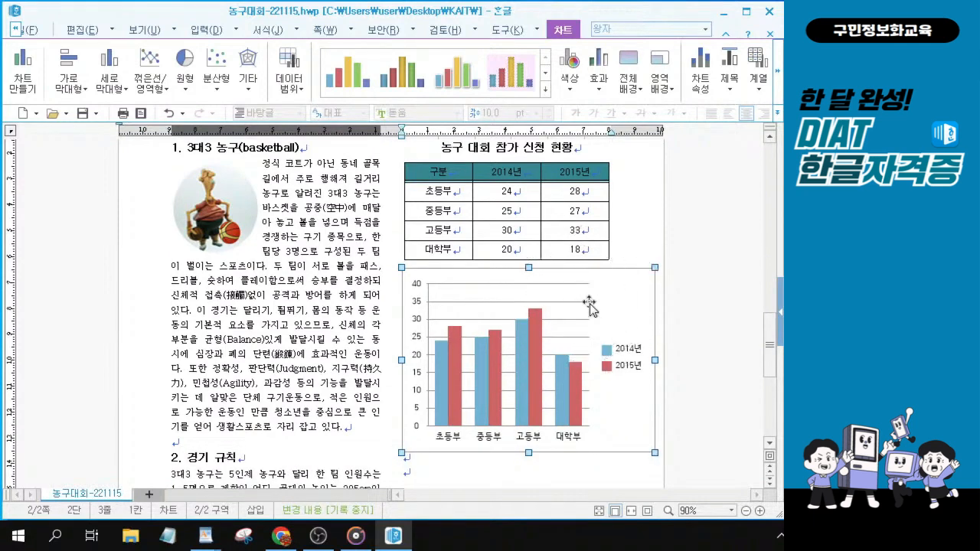
Step: Set the chart's width to 80 mm and height to 90 mm with 글자처럼 취급 enabled
click(588, 303)
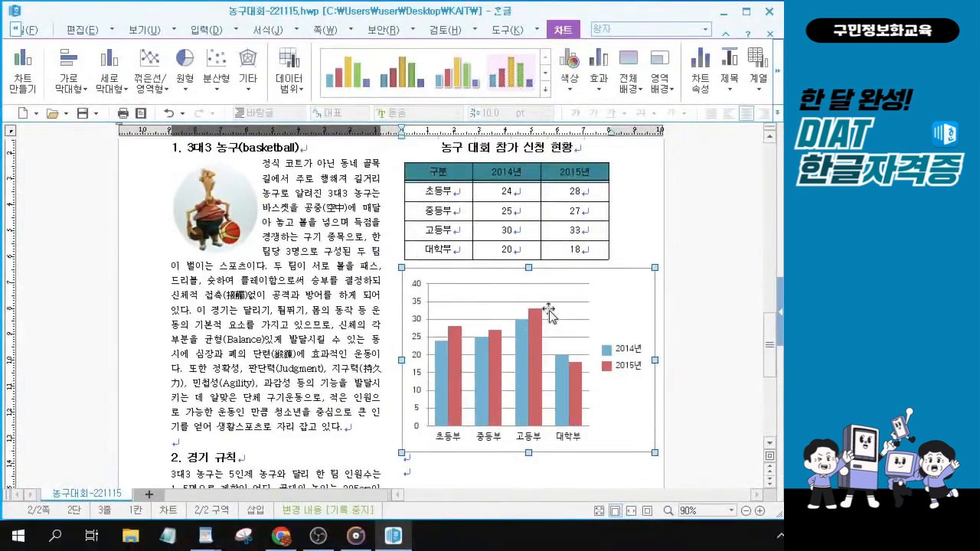
right_click(539, 302)
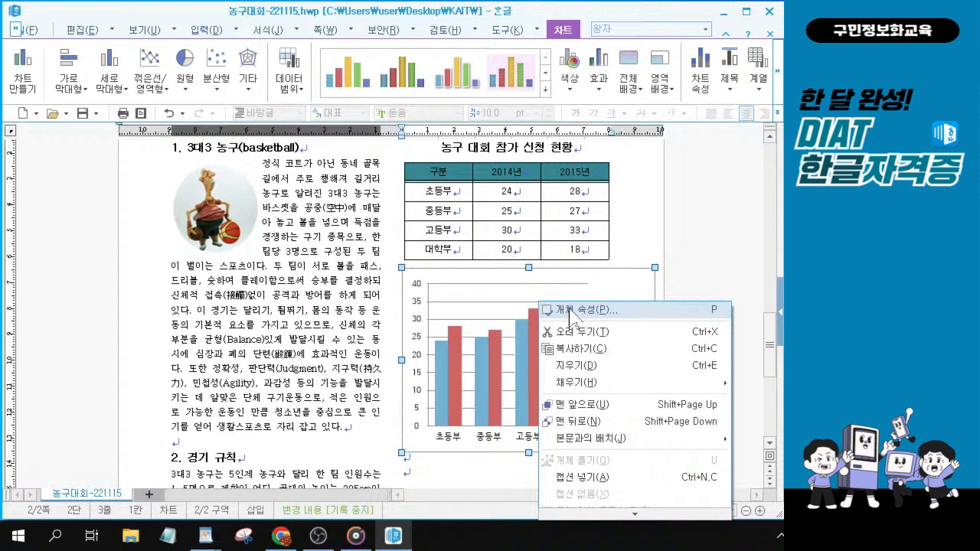
click(571, 311)
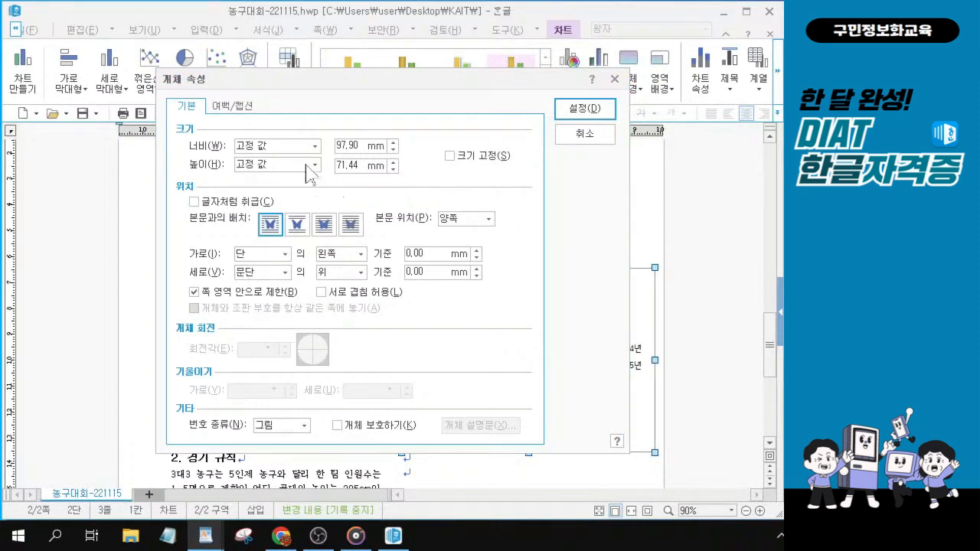
click(346, 146)
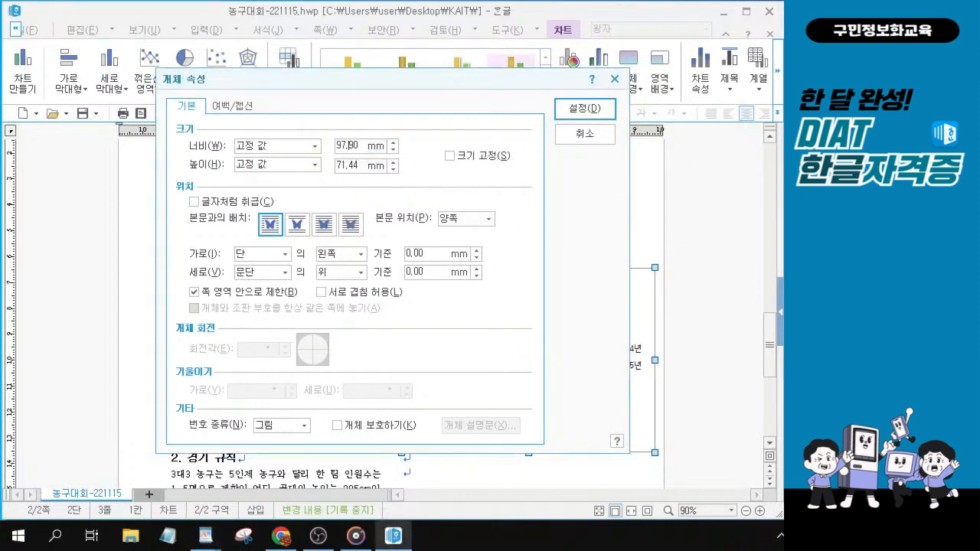
drag(358, 146, 311, 143)
text(80)
drag(357, 165, 337, 166)
text(90)
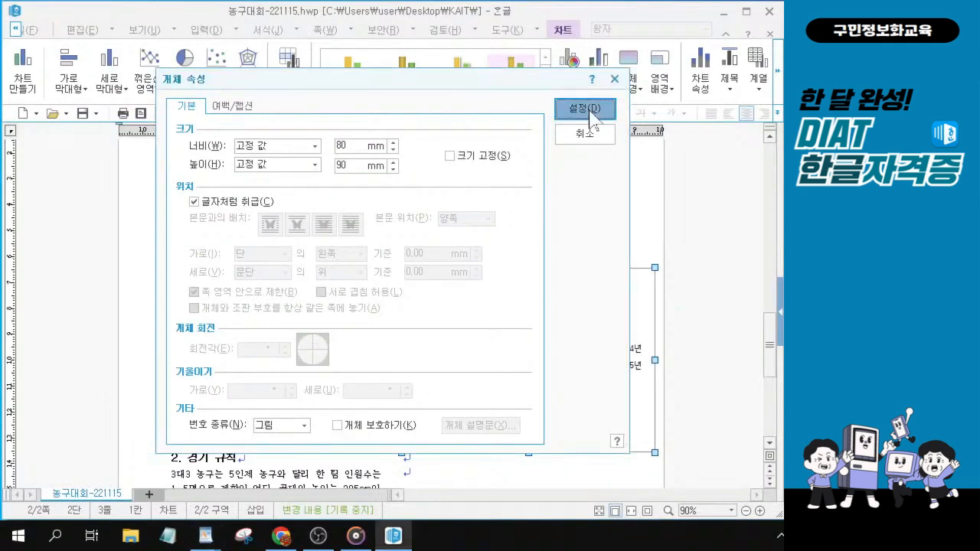
click(590, 112)
click(589, 111)
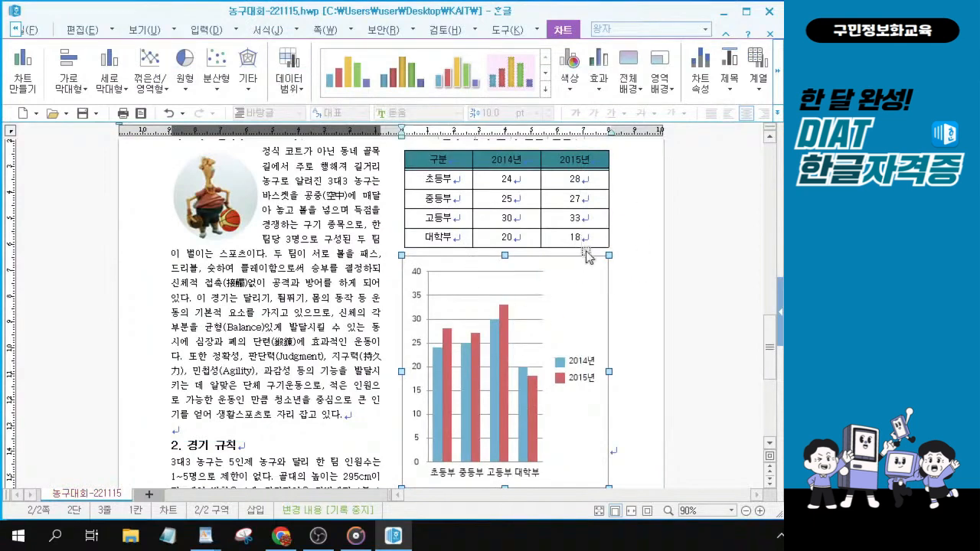
Step: Insert seven blank lines between the participation table and the chart to move the chart down the second column
click(619, 226)
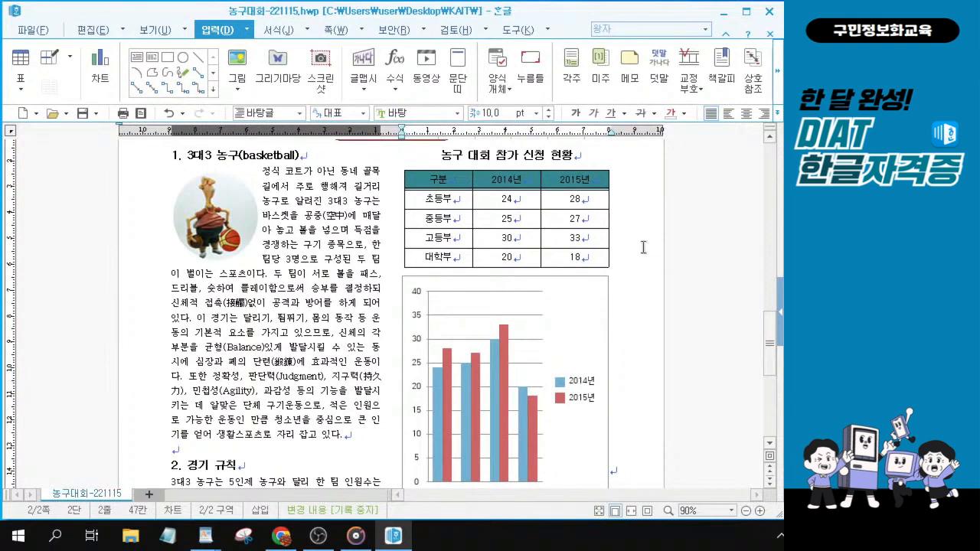
key(Return)
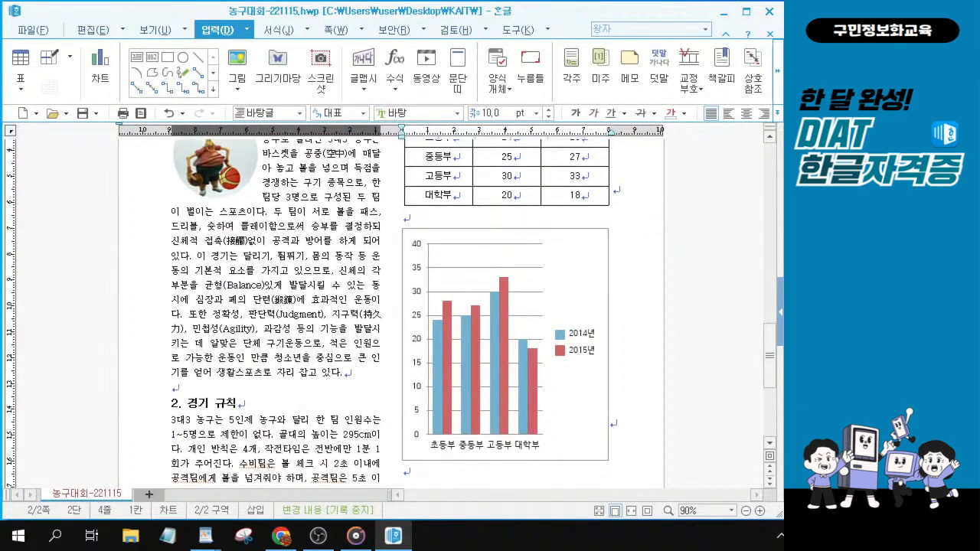
key(Return)
key(Return)
key(Return)
key(Return)
key(Return)
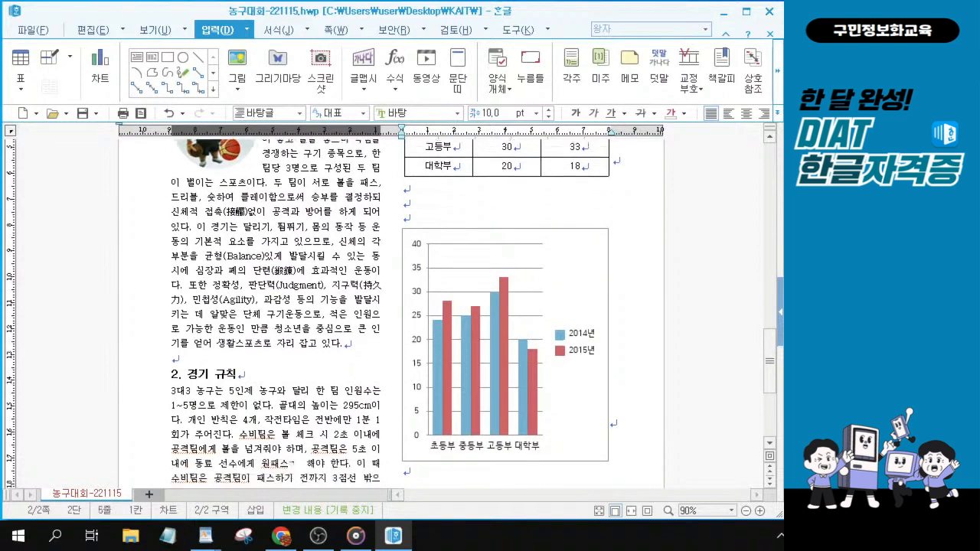
key(Return)
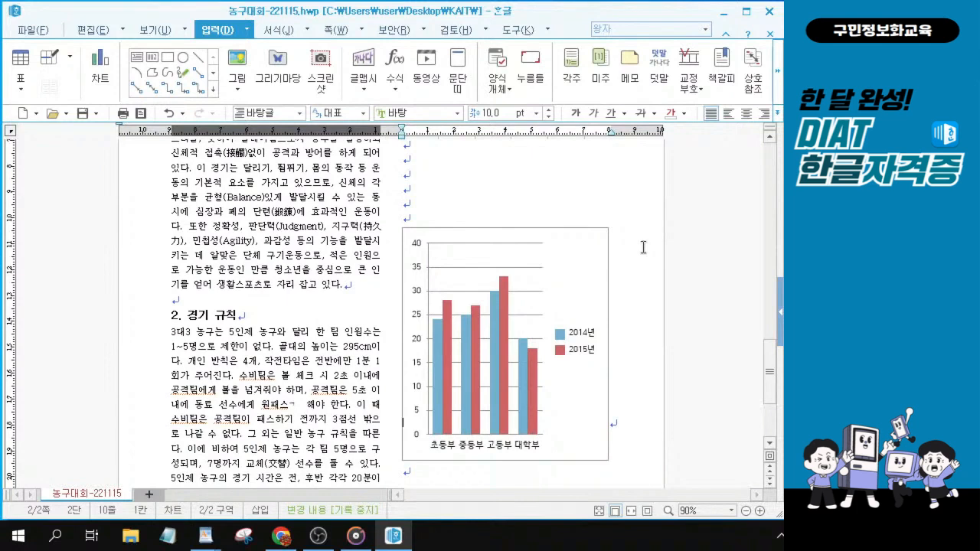
Step: Check the task instructions in the other window, then open the chart for editing
key(ctrl)
scroll(418, 239, up, 2)
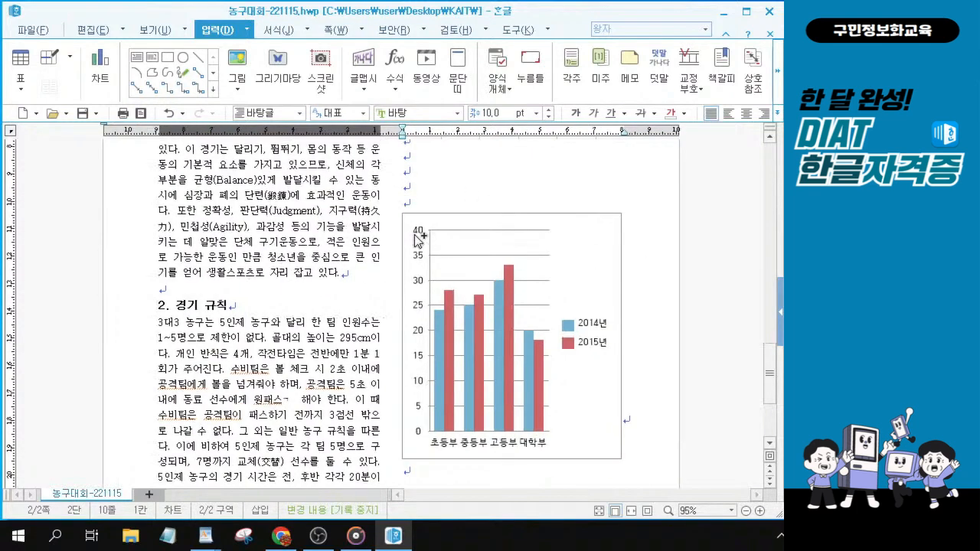
key(ctrl)
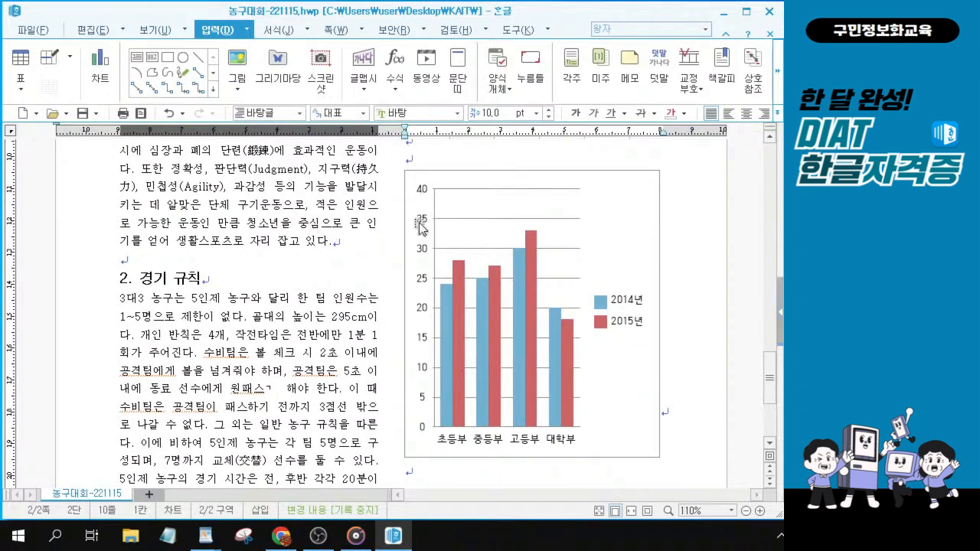
key(alt+Tab)
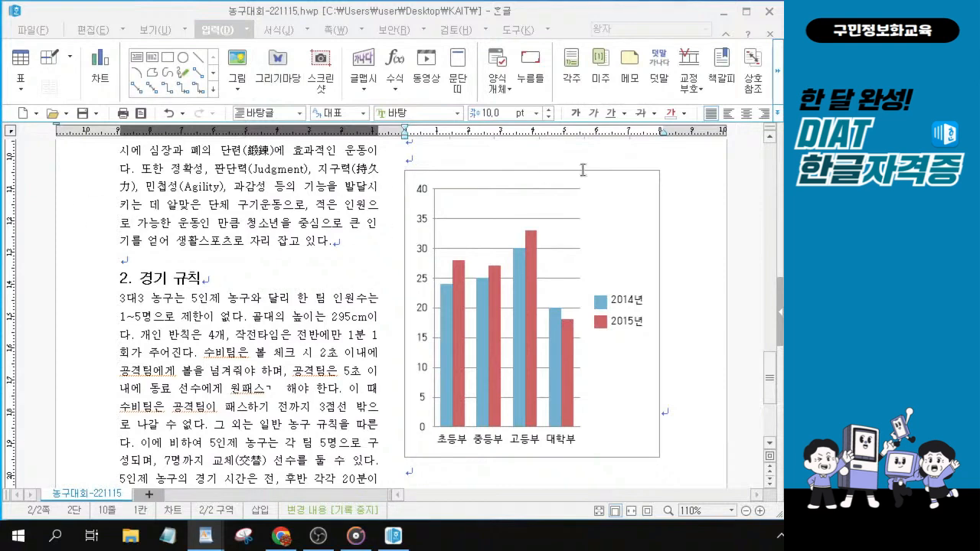
click(624, 216)
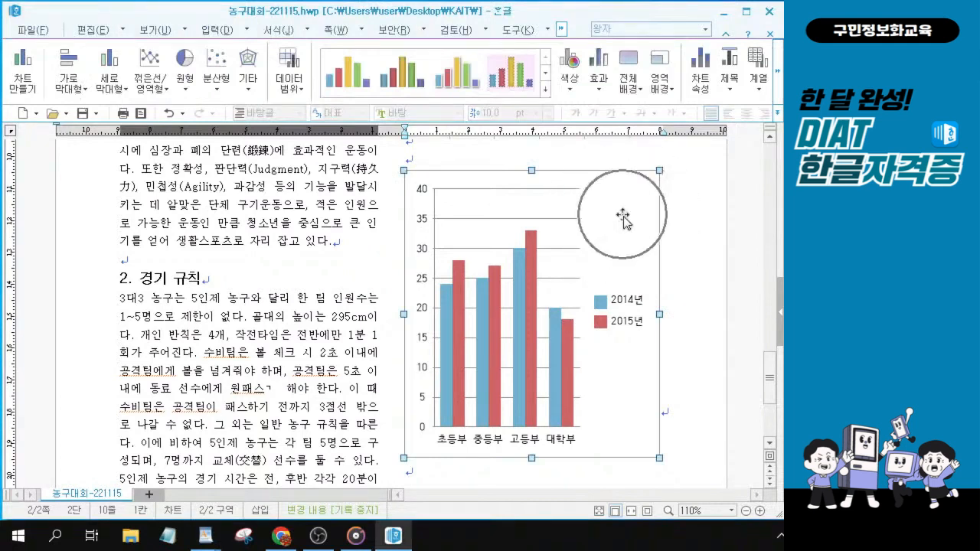
key(ctrl)
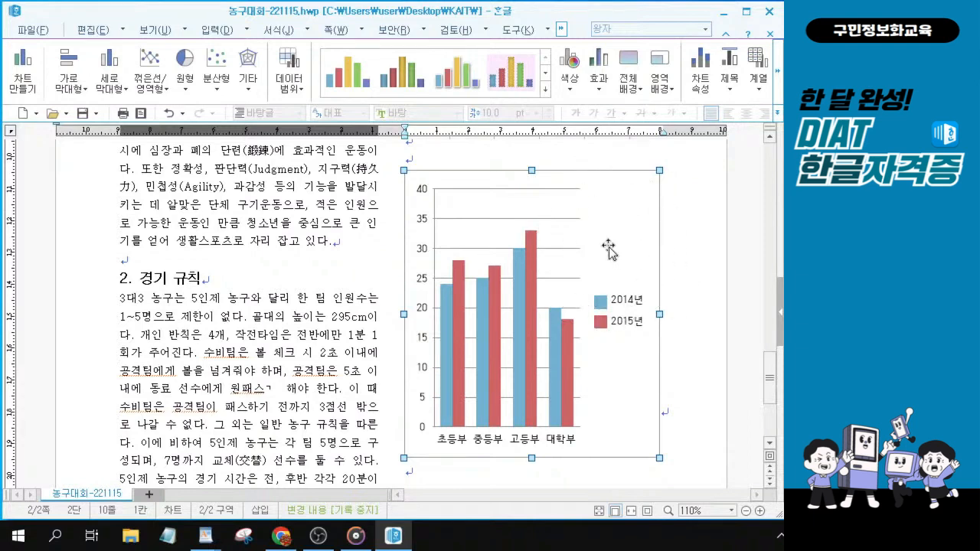
double_click(609, 250)
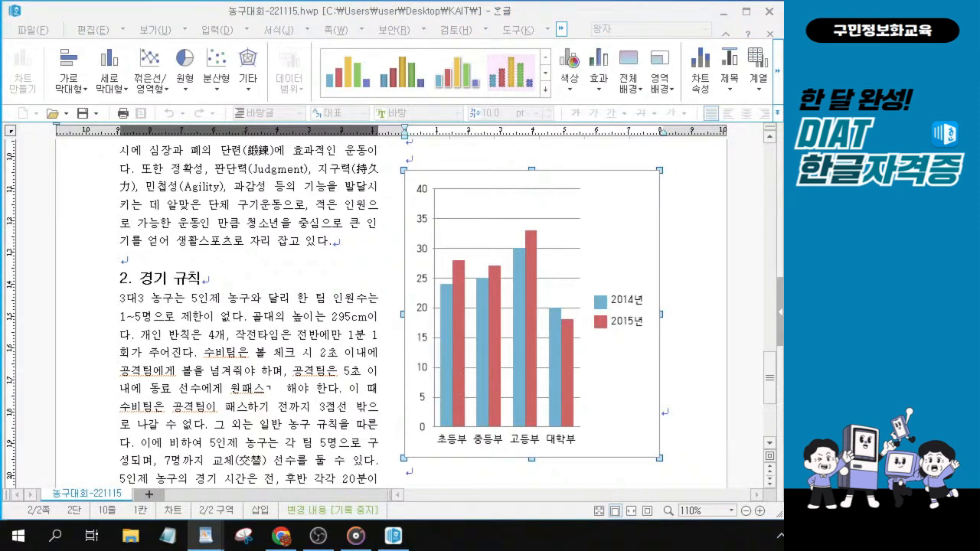
Step: Run the chart wizard with the plain clustered 세로 막대형 shape and the 열 direction, advancing to its last stage
right_click(600, 214)
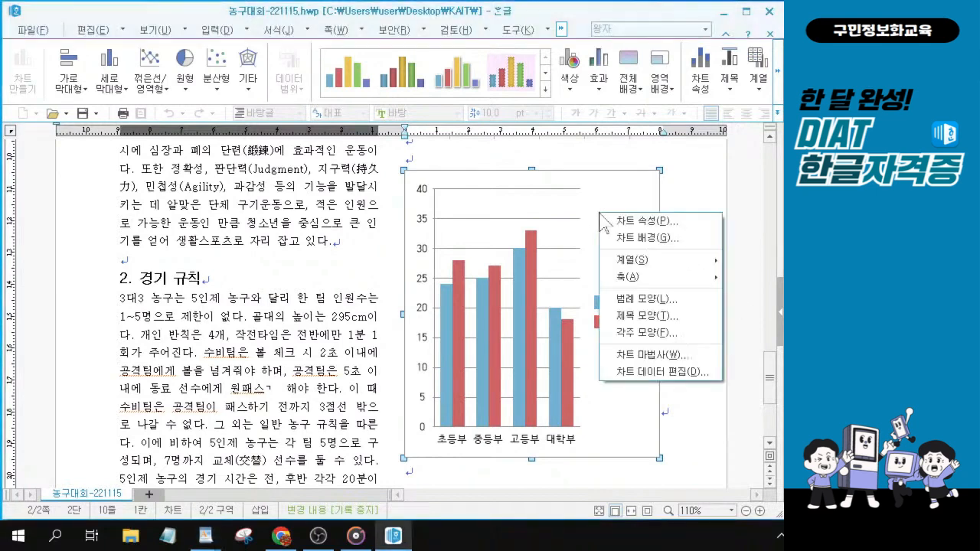
click(645, 355)
click(340, 144)
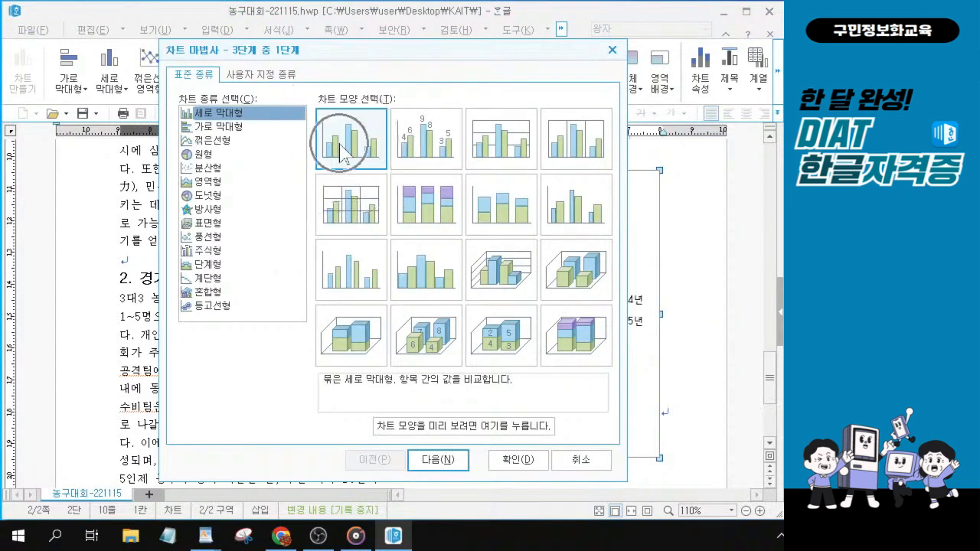
click(441, 464)
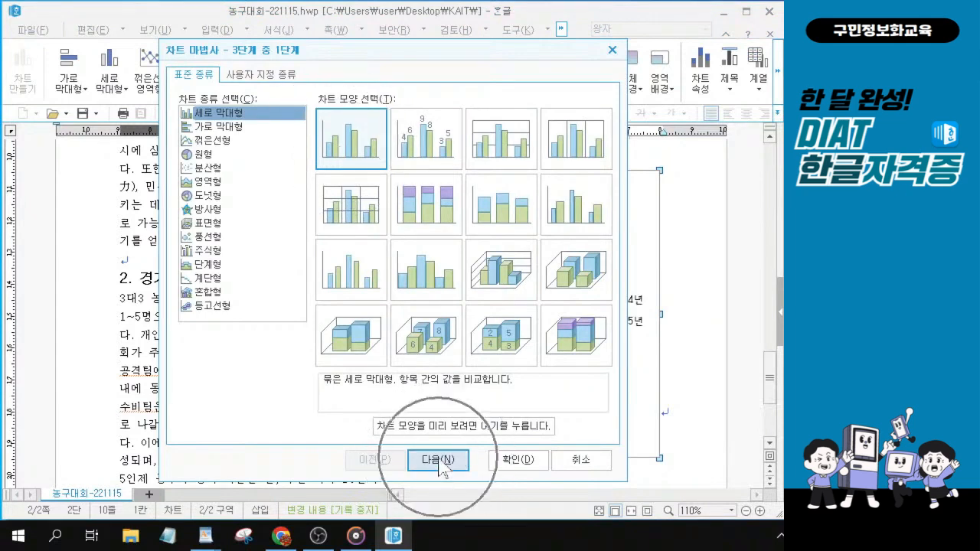
click(440, 464)
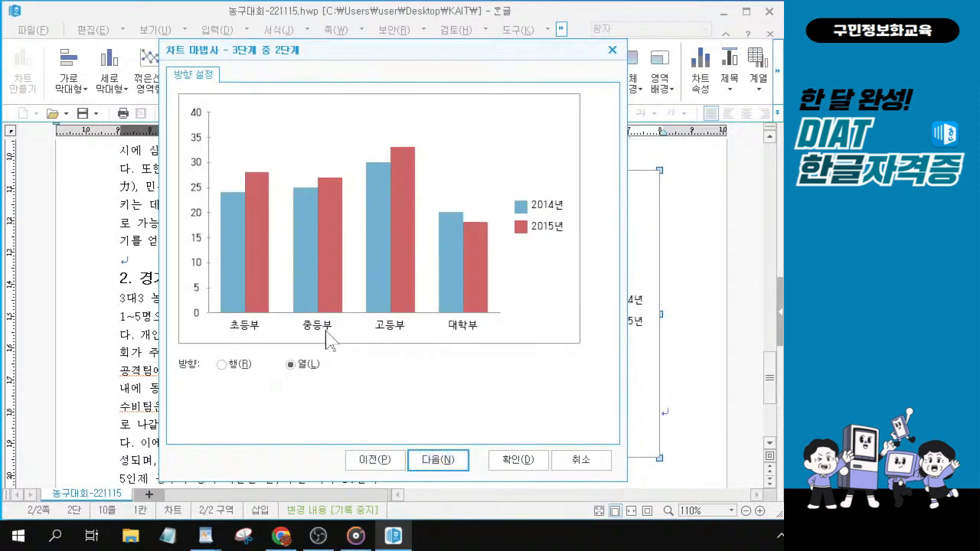
click(468, 337)
click(443, 463)
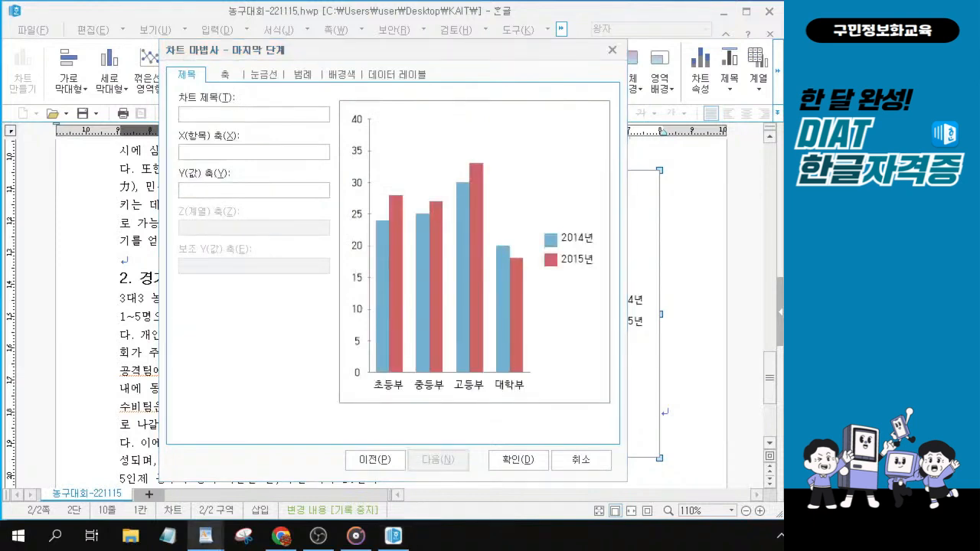
Step: Enter 농구 대회 참가 신청 현황 as the chart title
text(농구 대호)
text(ㅣ)
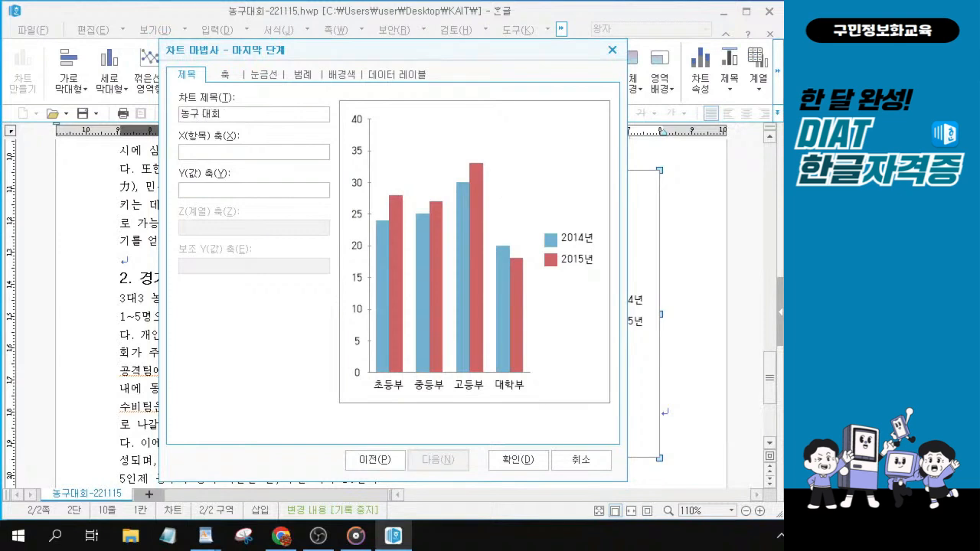
text( 참가 신ㅌ)
text(ㅓㅇ 형)
text(ㅗㅏㅇ)
key(alt)
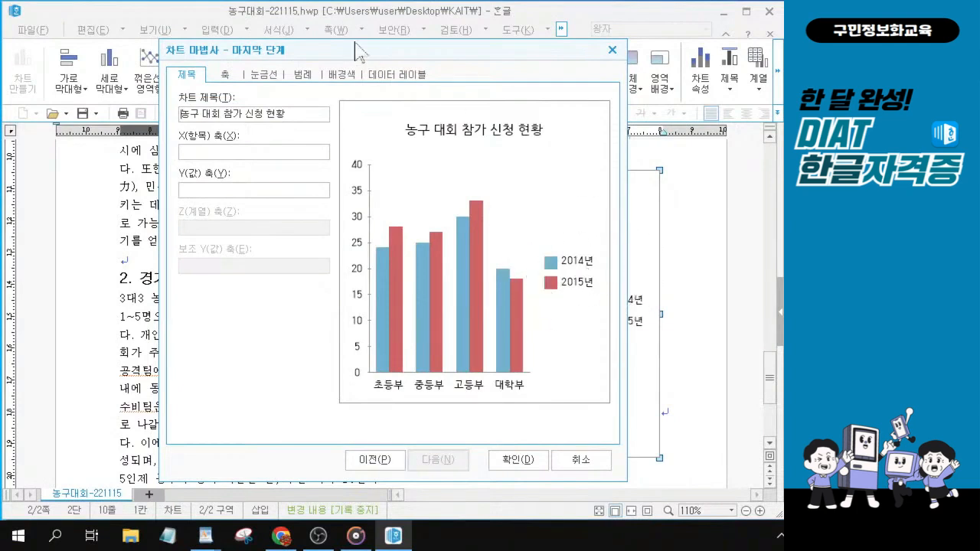
Step: Place the chart legend at 아래쪽 and finish the chart wizard
click(301, 77)
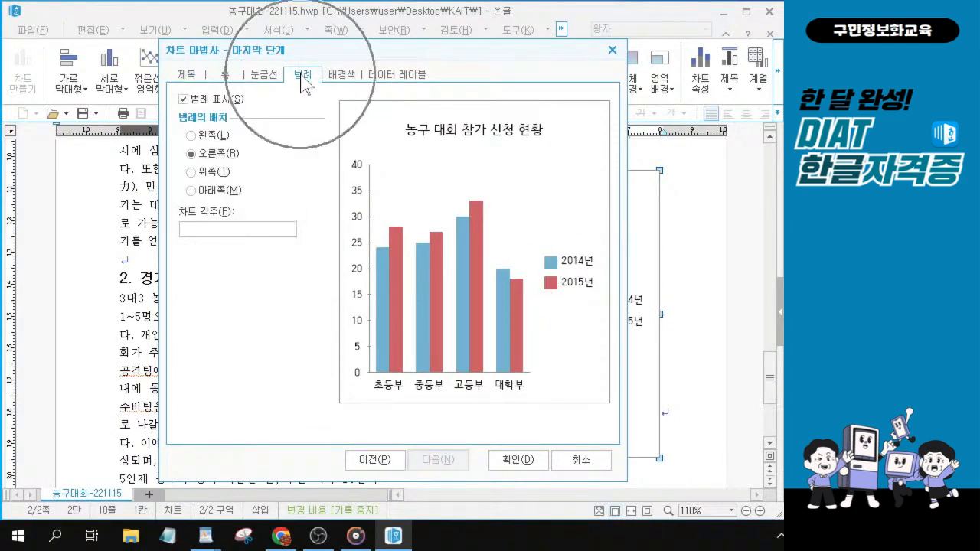
click(191, 191)
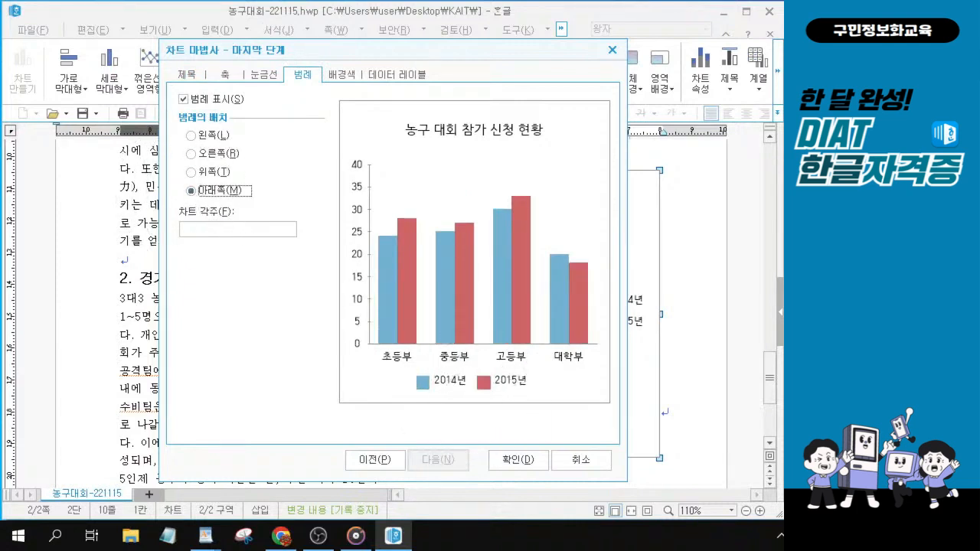
key(alt+Tab)
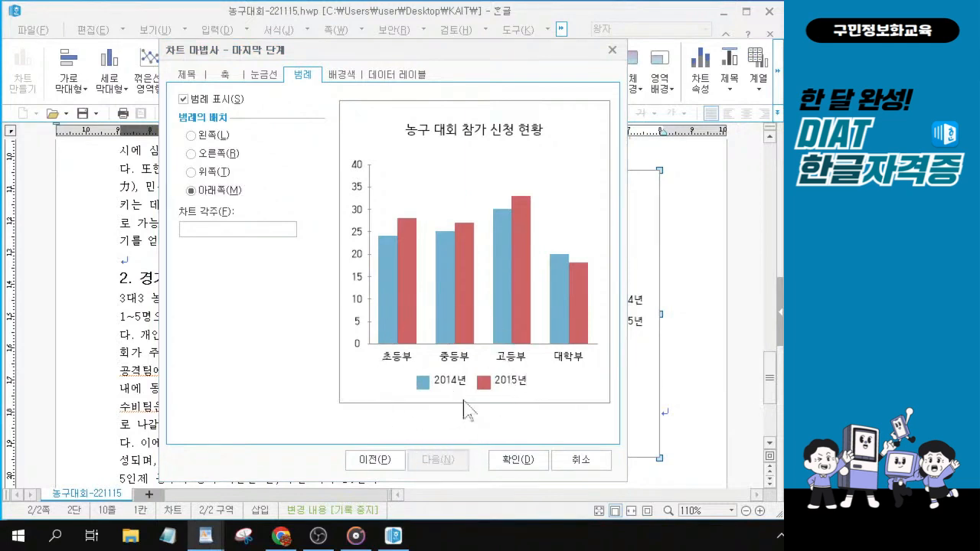
click(523, 464)
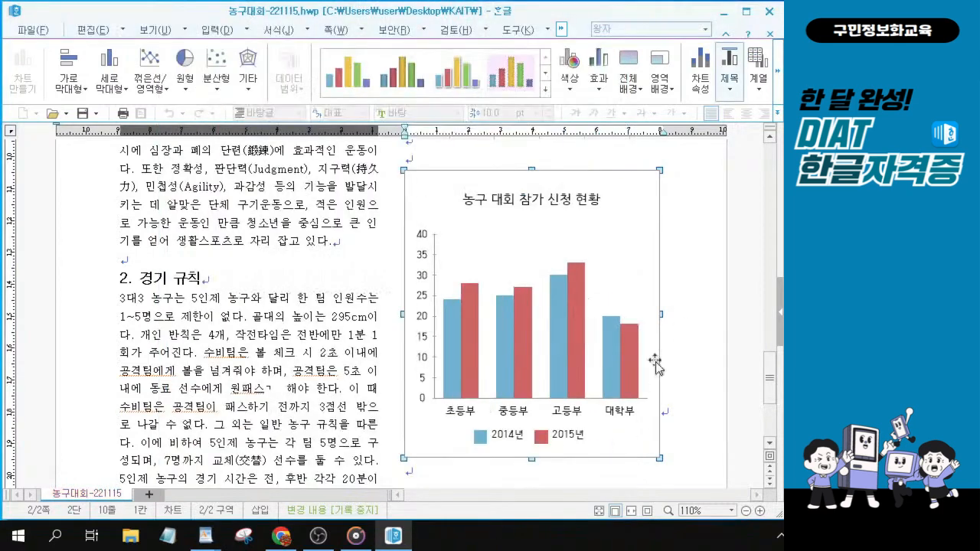
click(518, 214)
key(ctrl)
key(ctrl)
key(ctrl)
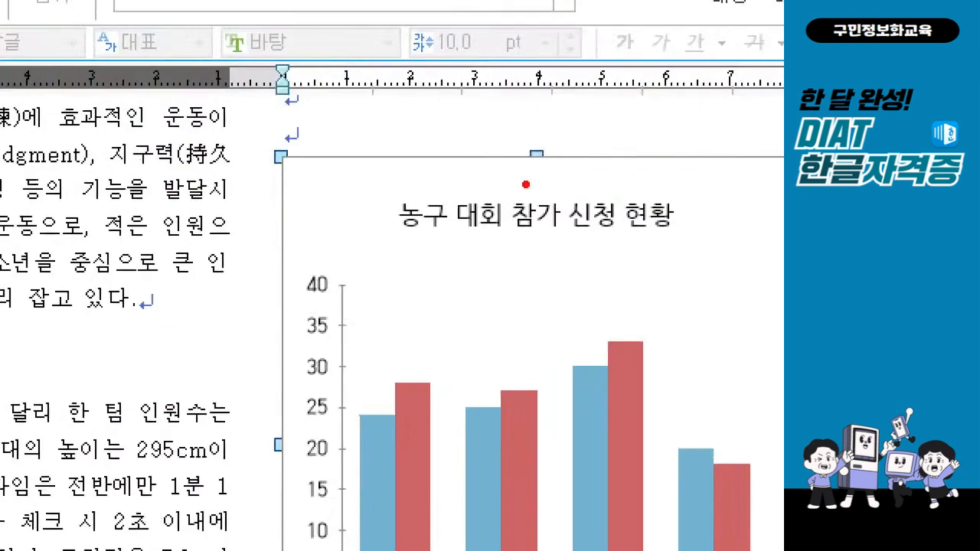
drag(248, 140, 320, 180)
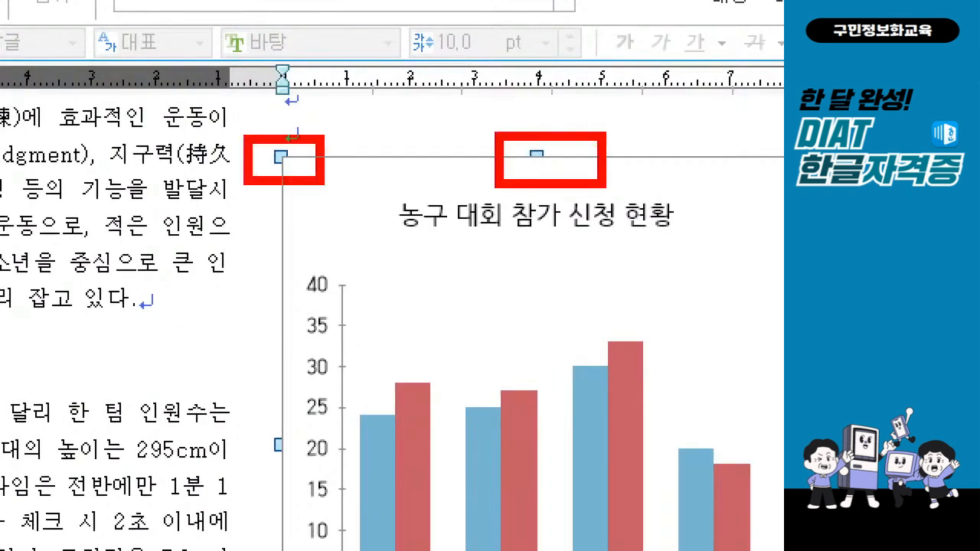
drag(443, 200, 484, 171)
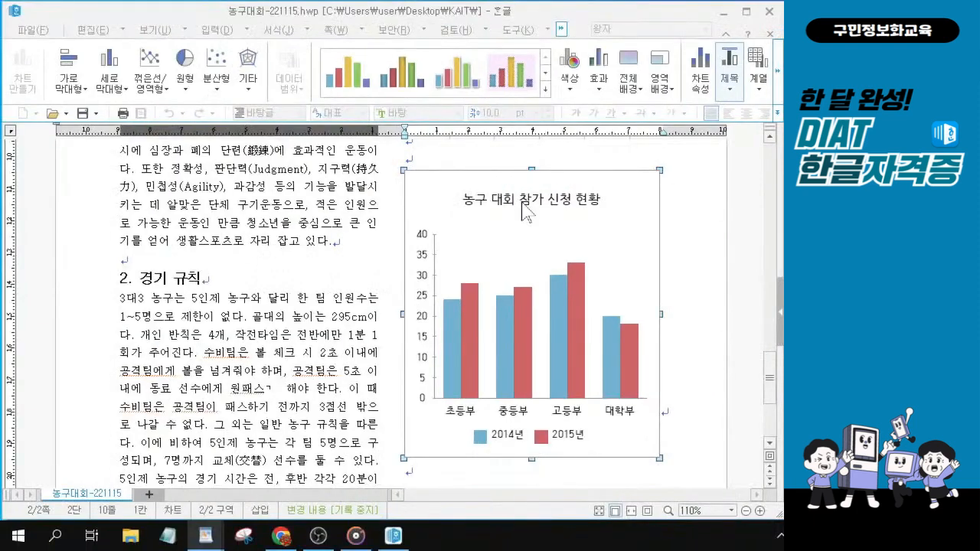
Step: Format the chart title text in bold 돋움체 and apply the change
click(523, 209)
double_click(523, 208)
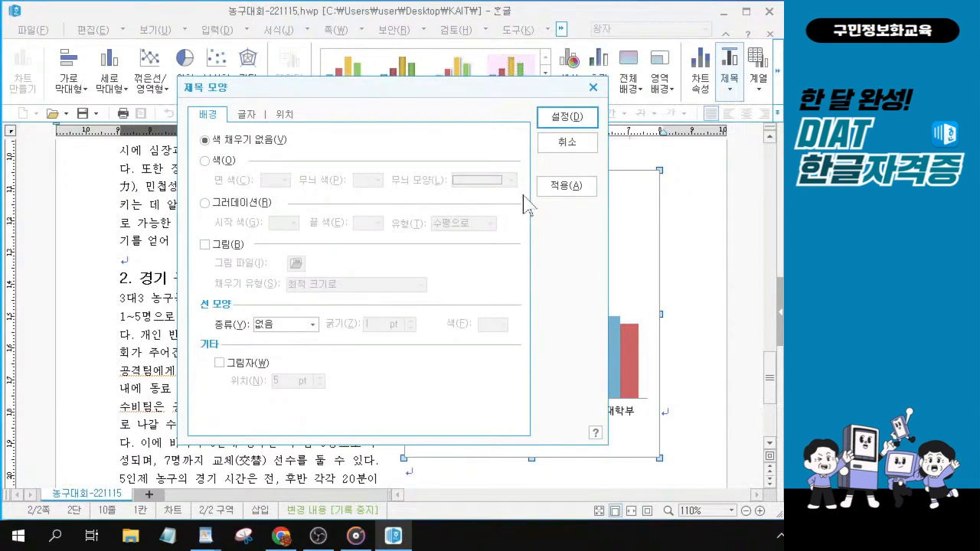
click(246, 115)
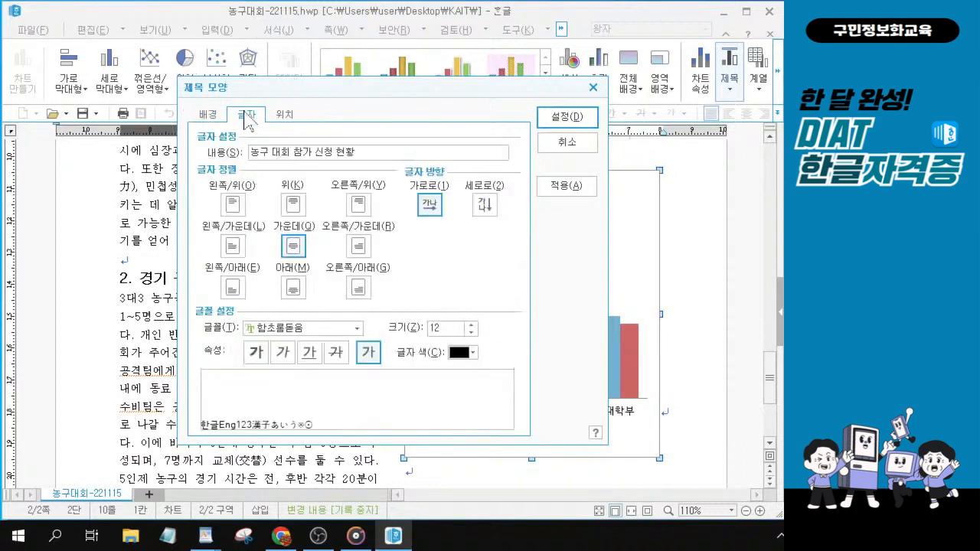
click(357, 328)
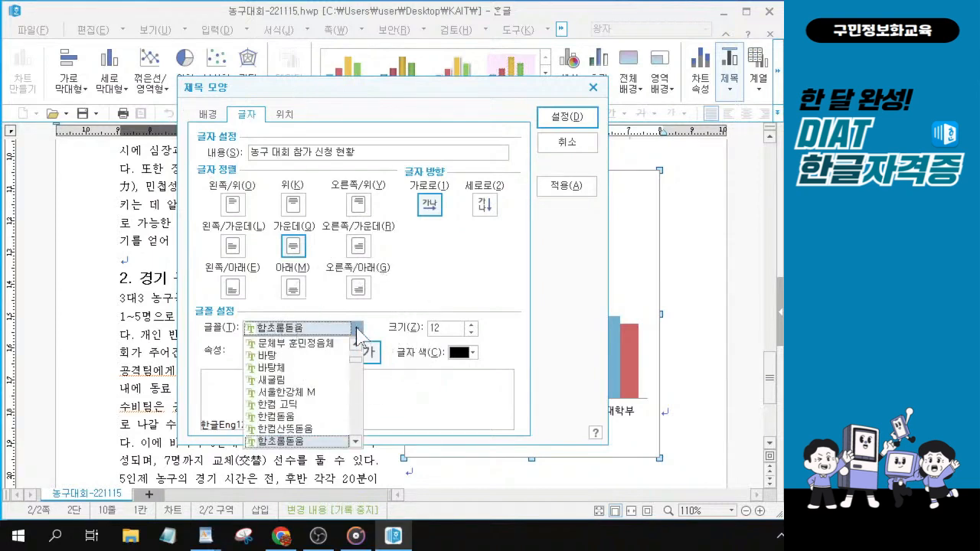
scroll(349, 356, up, 4)
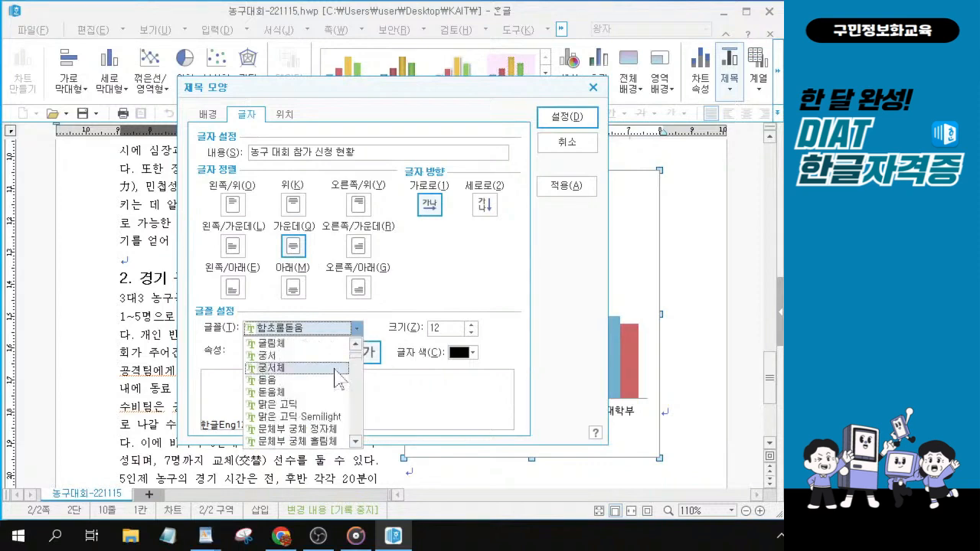
scroll(335, 383, down, 1)
scroll(333, 381, up, 1)
scroll(332, 381, down, 2)
scroll(332, 380, up, 1)
scroll(333, 382, up, 2)
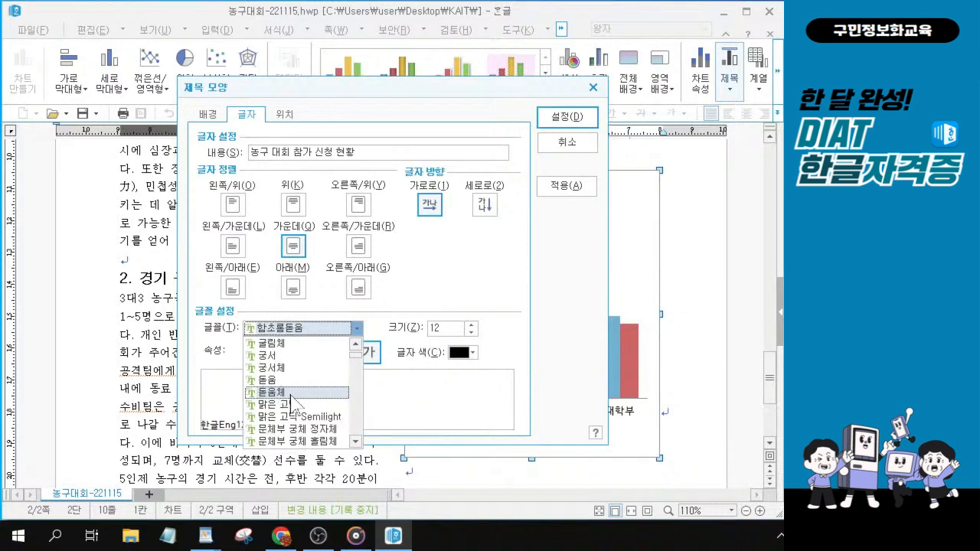
click(291, 392)
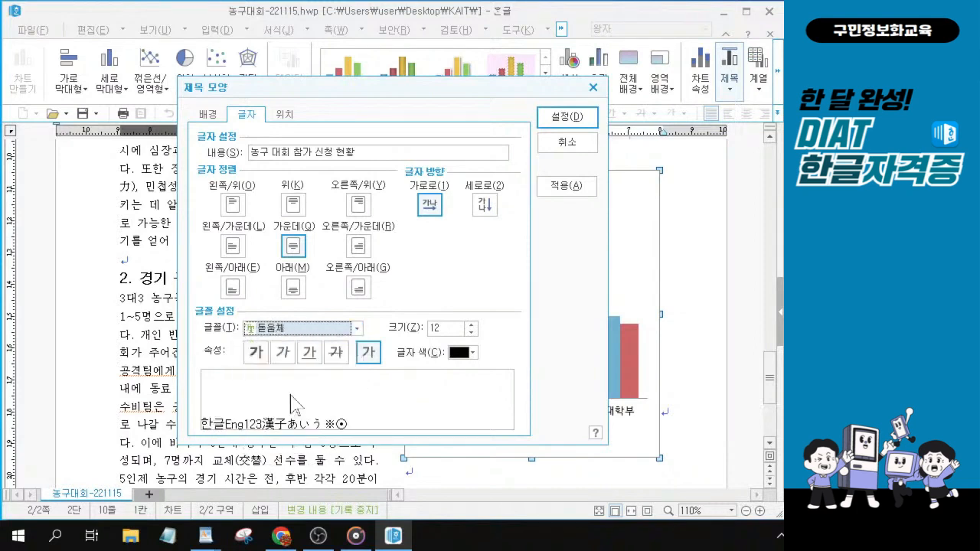
click(256, 353)
key(alt)
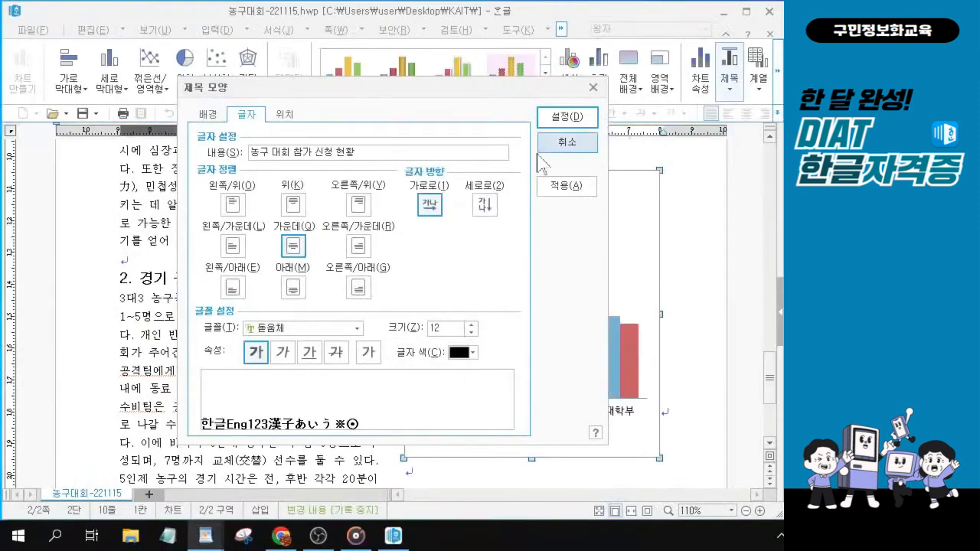
click(576, 122)
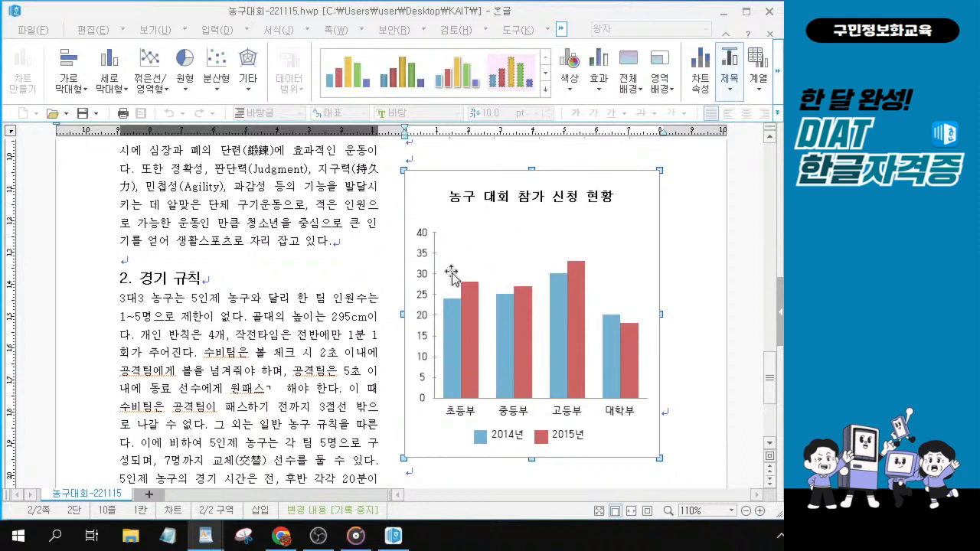
click(427, 319)
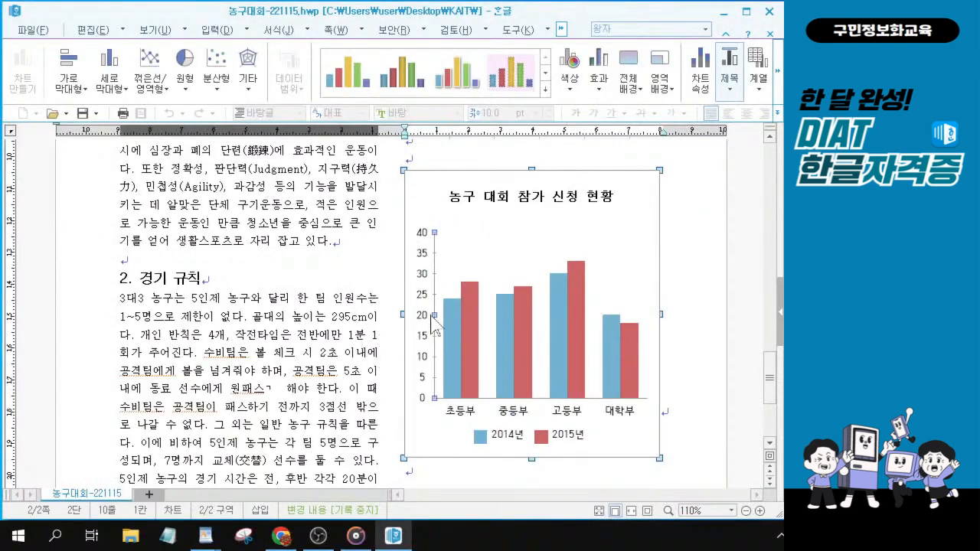
double_click(433, 321)
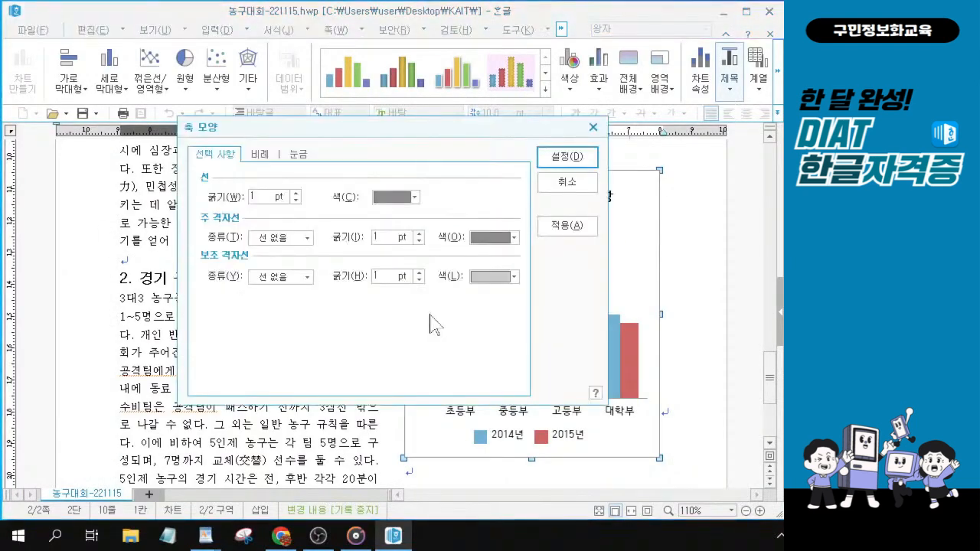
drag(231, 131, 302, 174)
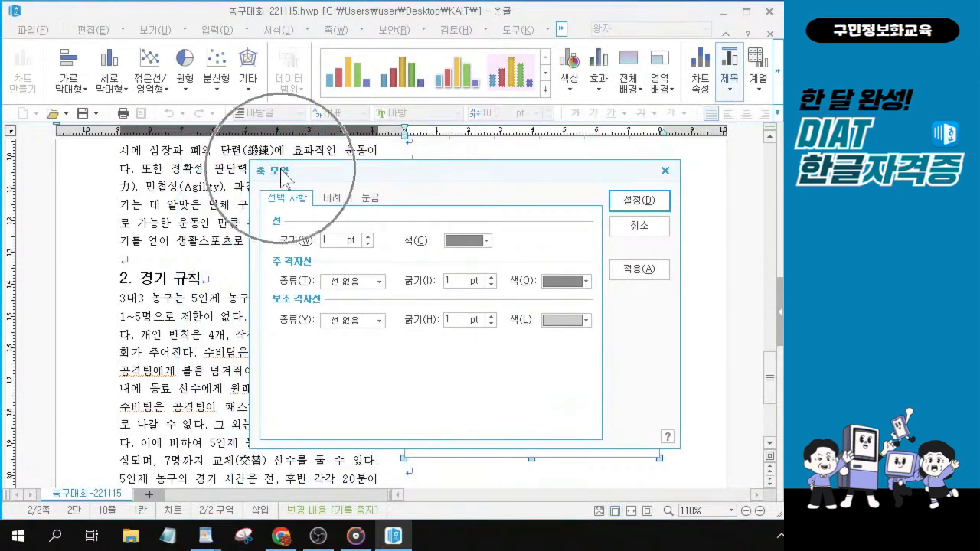
click(333, 200)
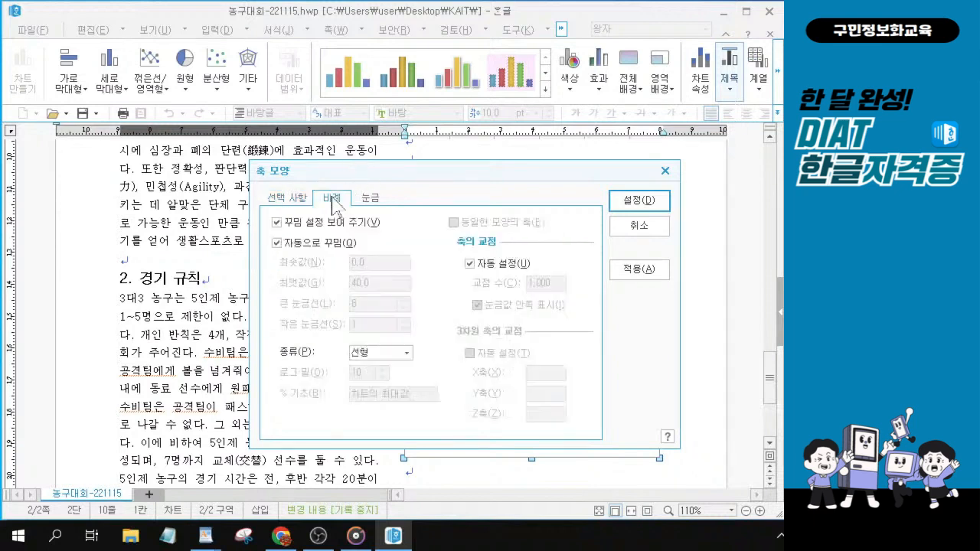
click(286, 199)
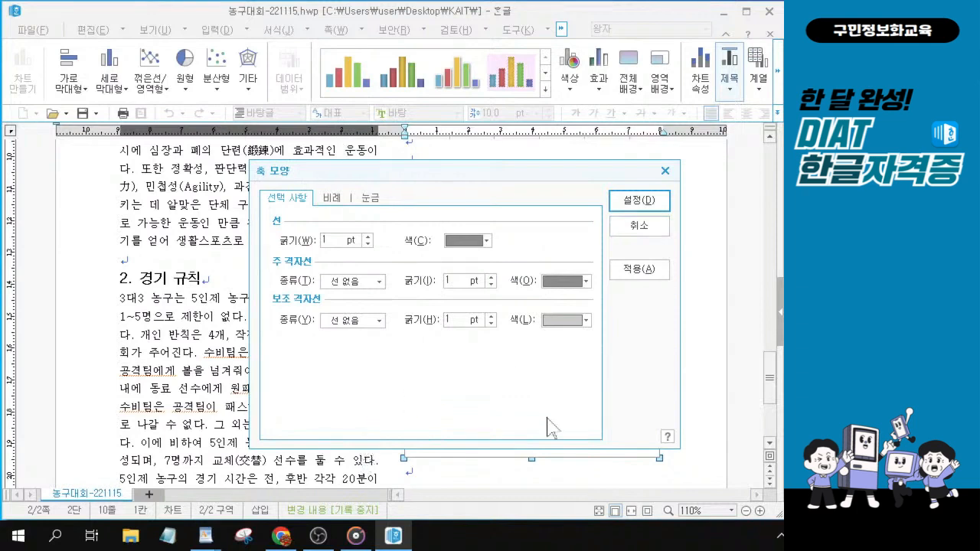
click(643, 231)
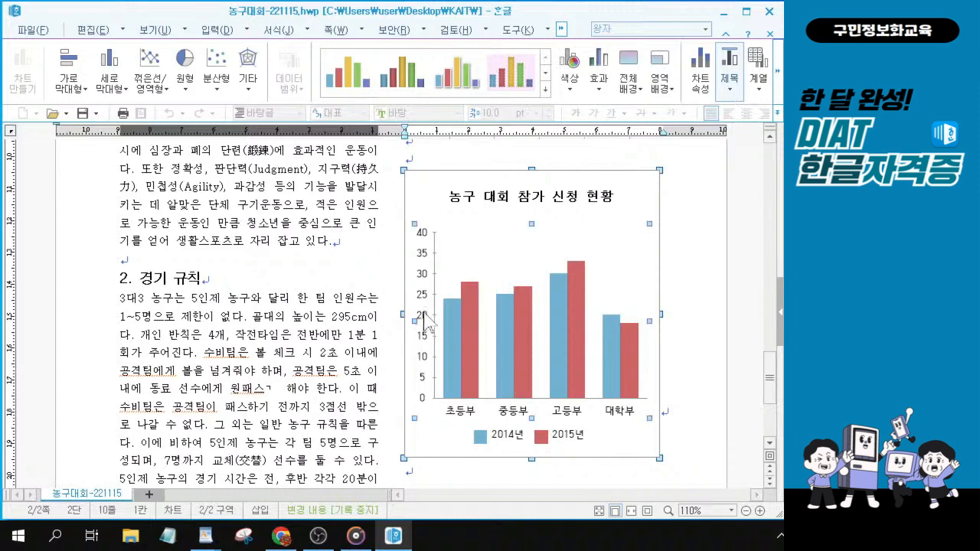
Step: Format the chart's vertical value-axis labels in italic 궁서체 and apply the change
click(421, 299)
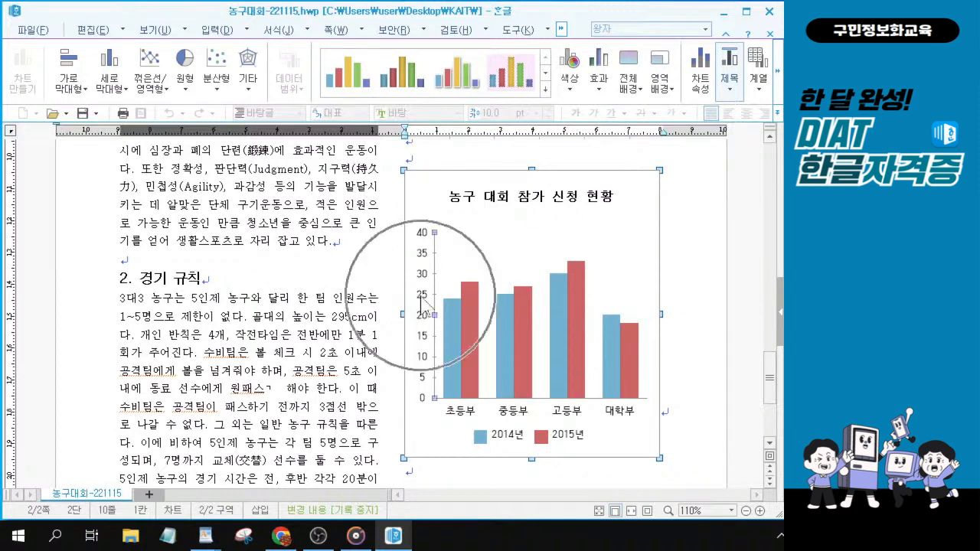
double_click(421, 299)
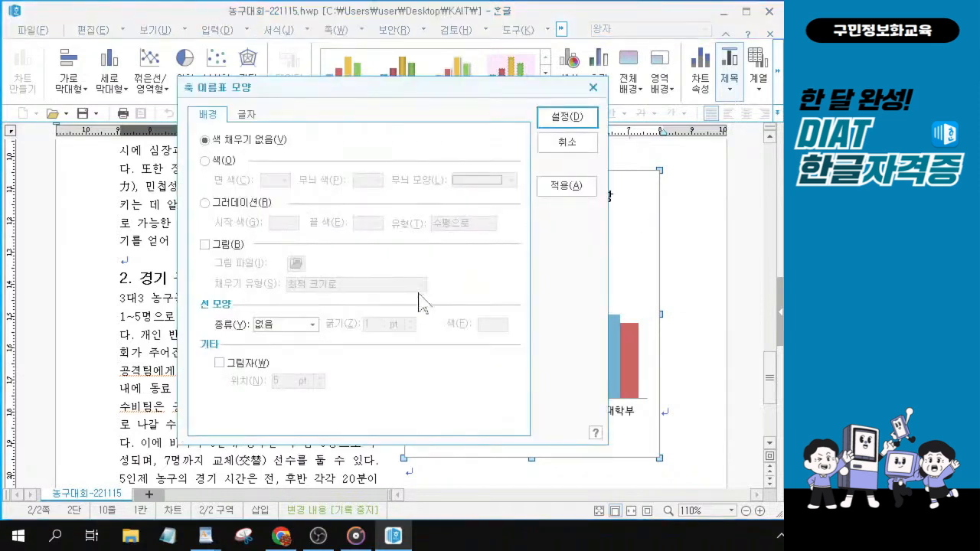
drag(465, 93, 247, 182)
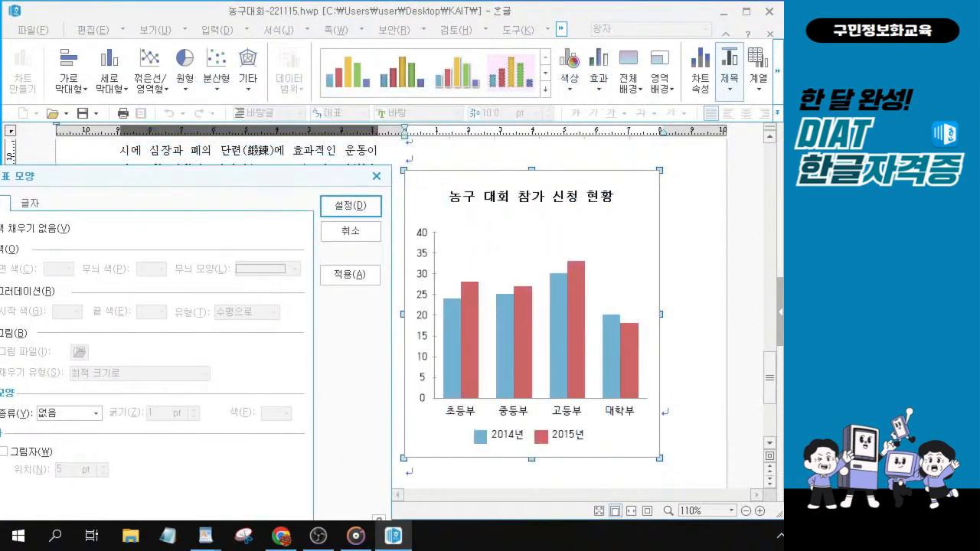
drag(252, 150, 612, 367)
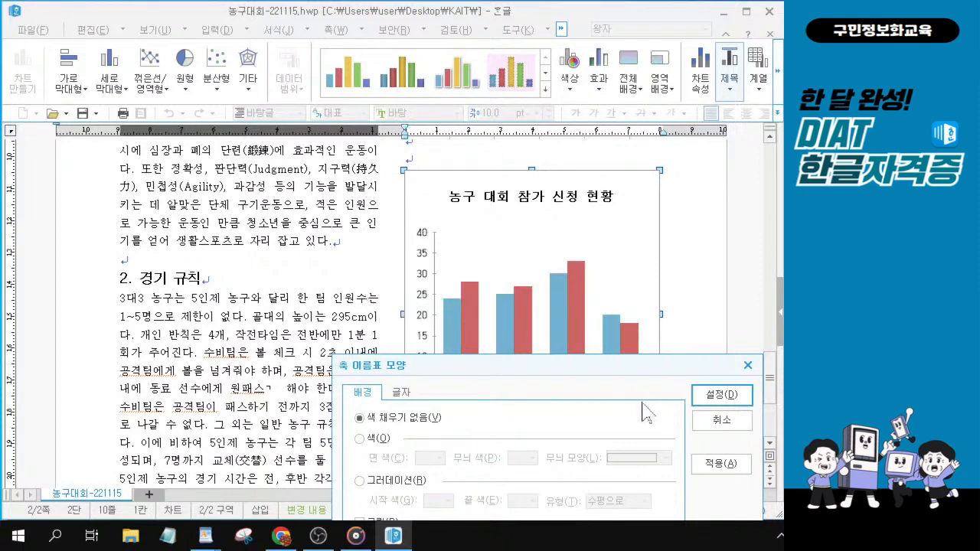
drag(465, 373, 401, 167)
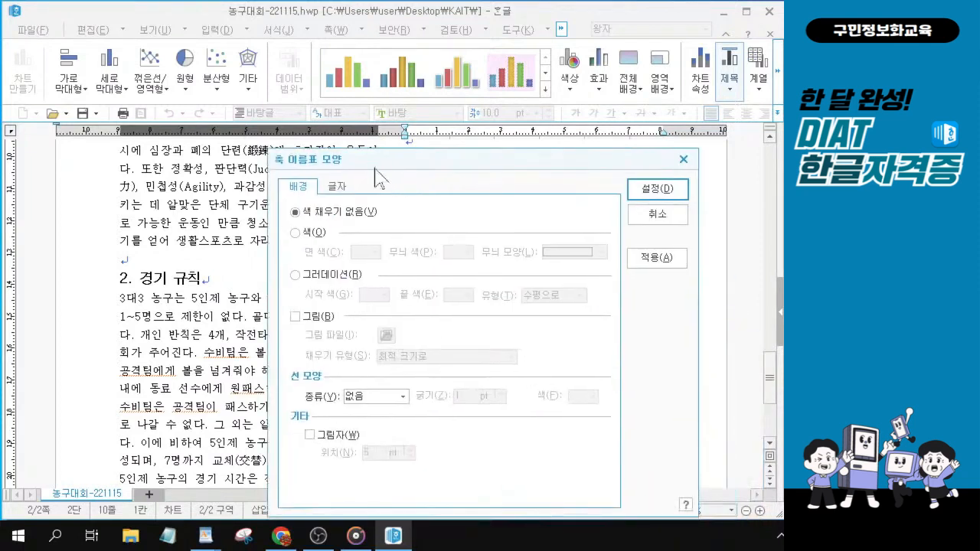
drag(317, 163, 350, 145)
click(350, 147)
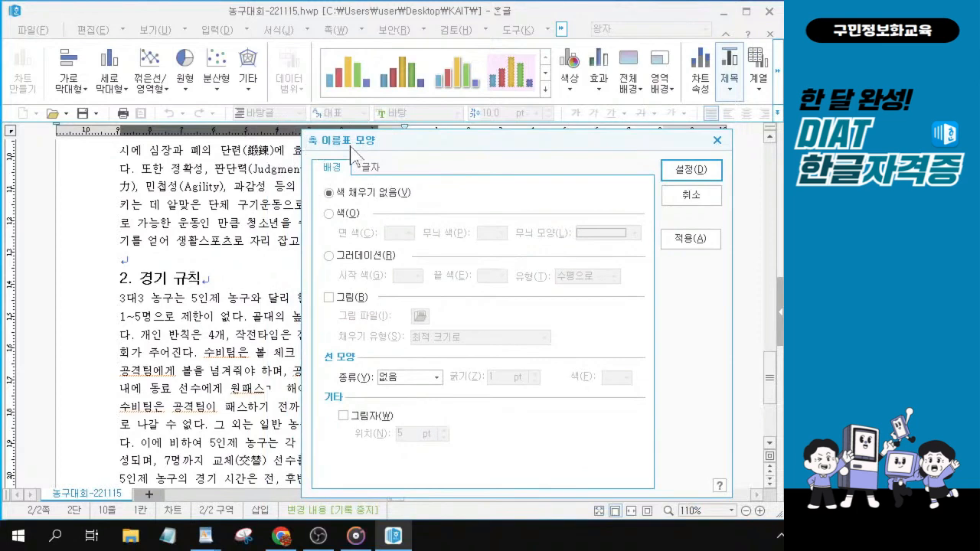
click(373, 169)
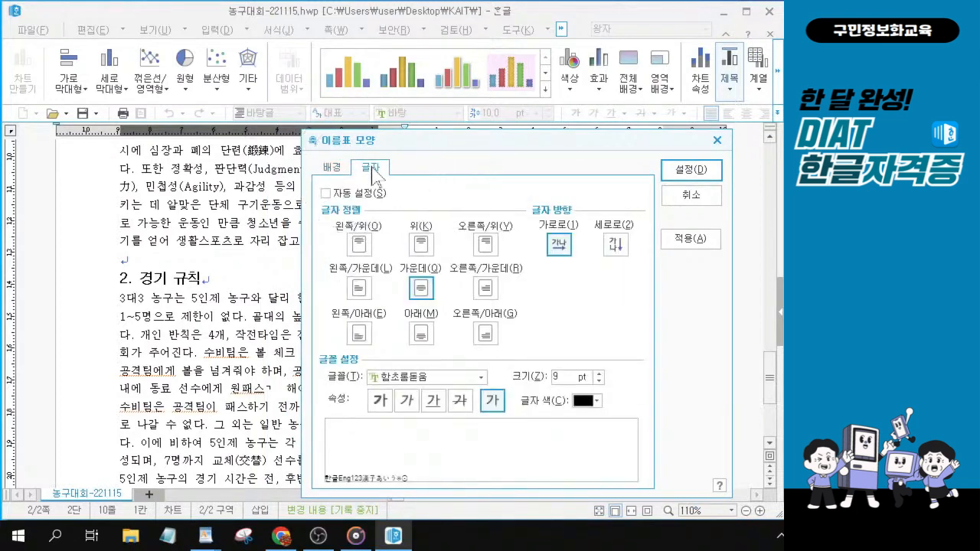
click(480, 376)
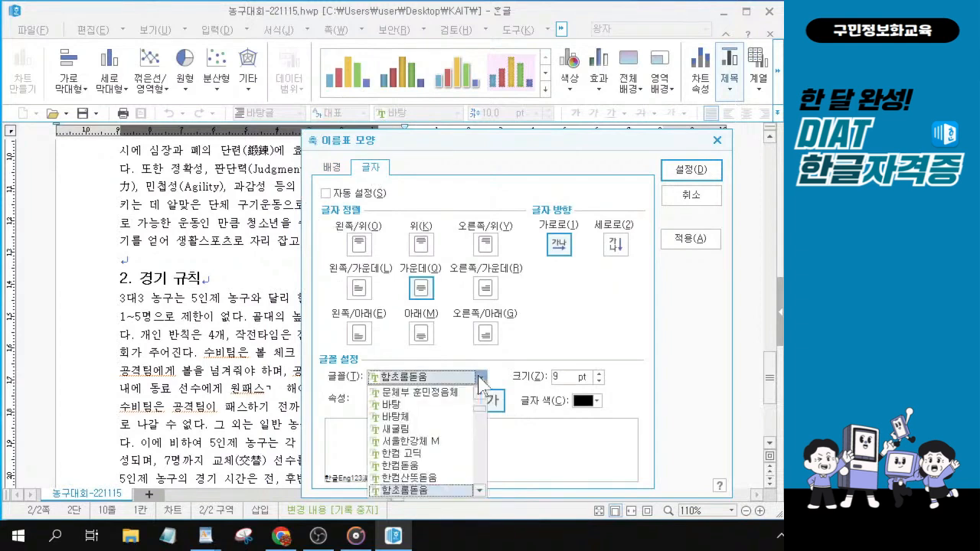
scroll(435, 414, up, 1)
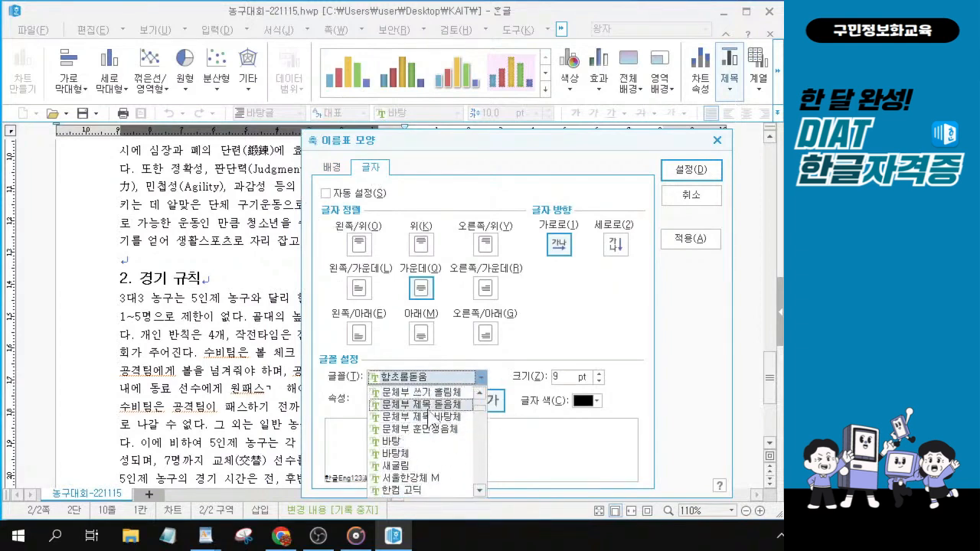
scroll(432, 420, up, 4)
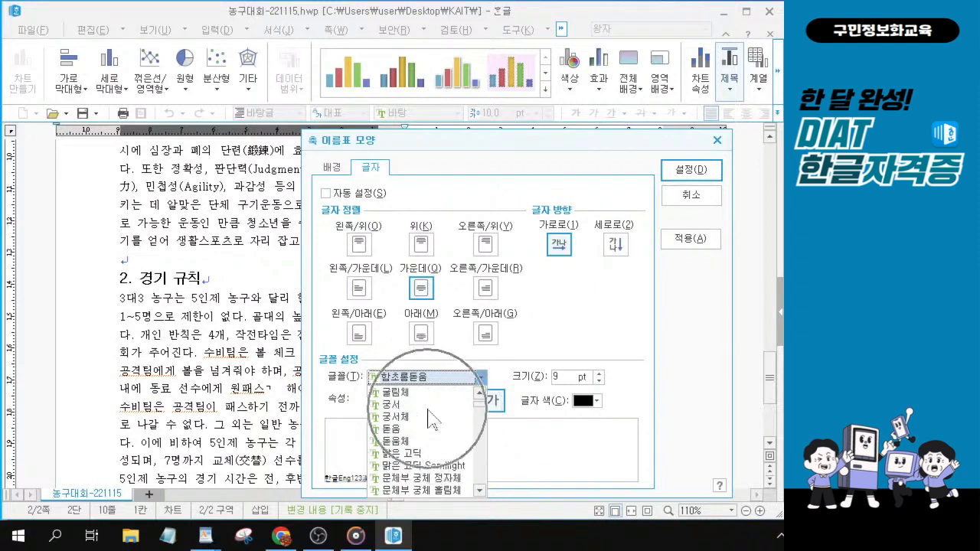
scroll(429, 430, up, 1)
scroll(430, 430, down, 2)
scroll(429, 423, up, 1)
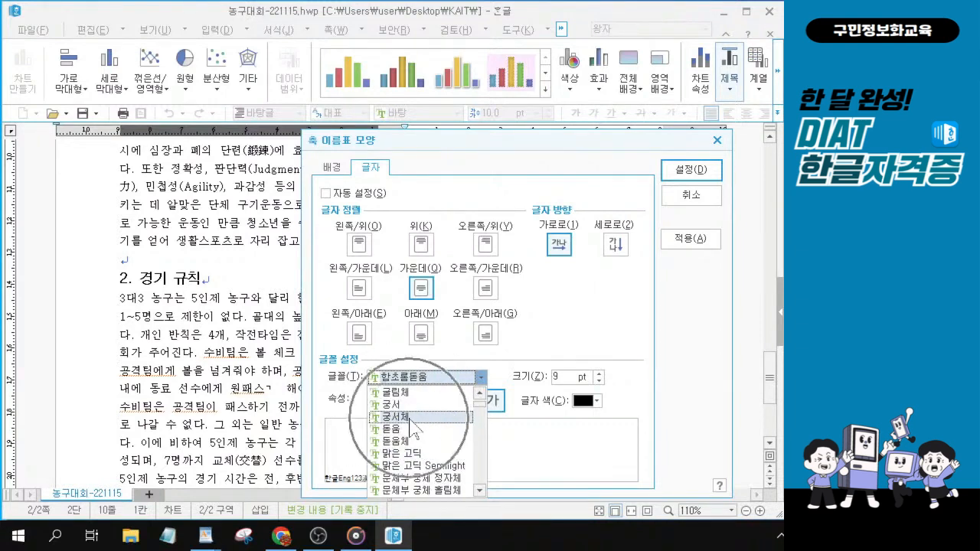
click(412, 421)
click(406, 400)
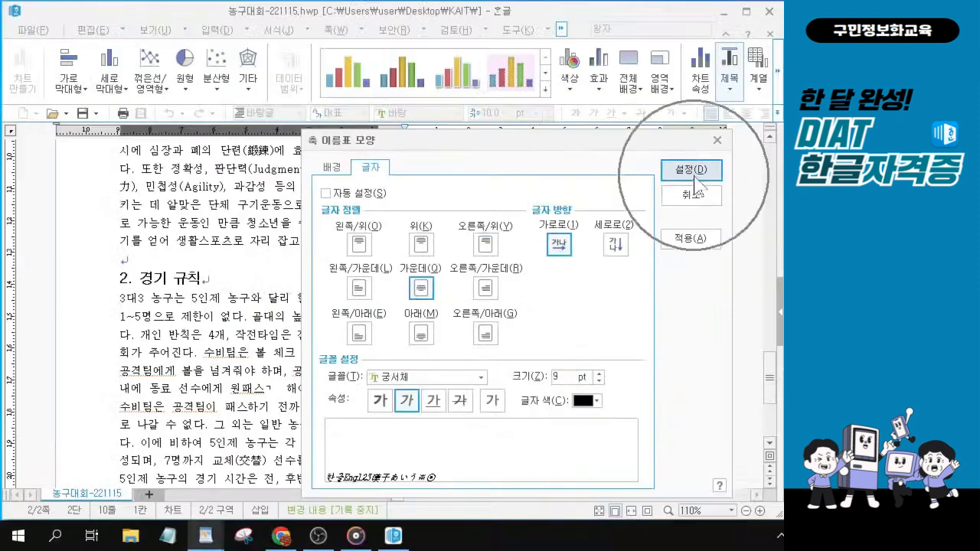
click(694, 176)
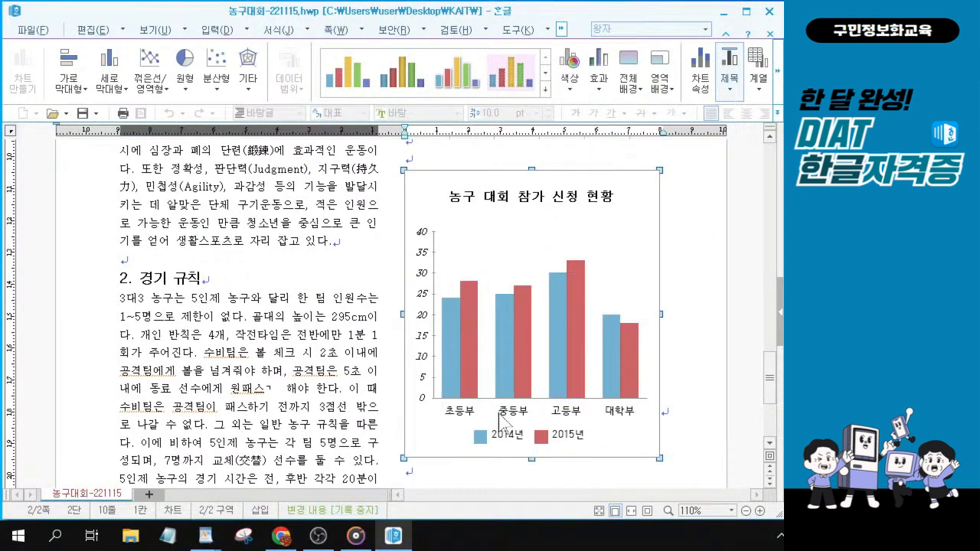
Step: Format the chart's horizontal category-axis labels in italic 궁서체 and apply the change
scroll(505, 419, up, 2)
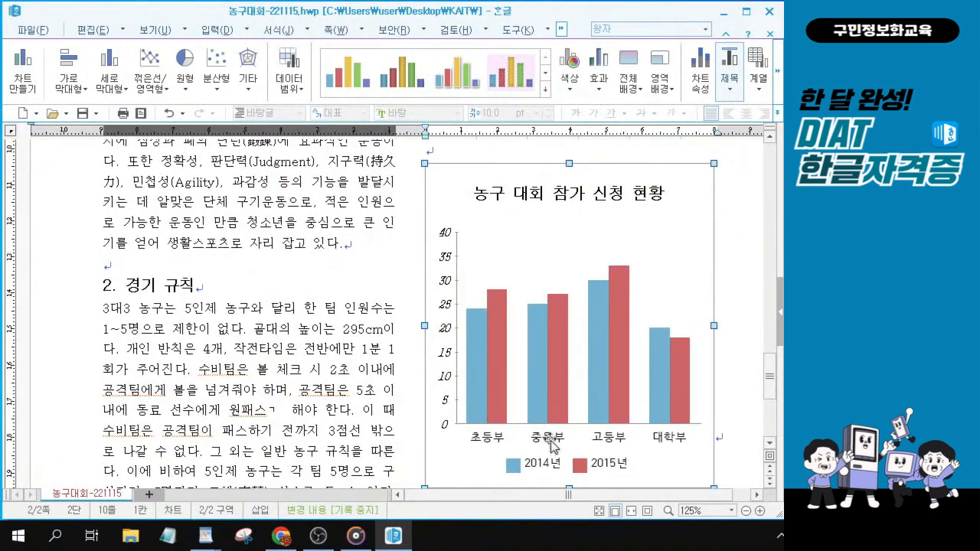
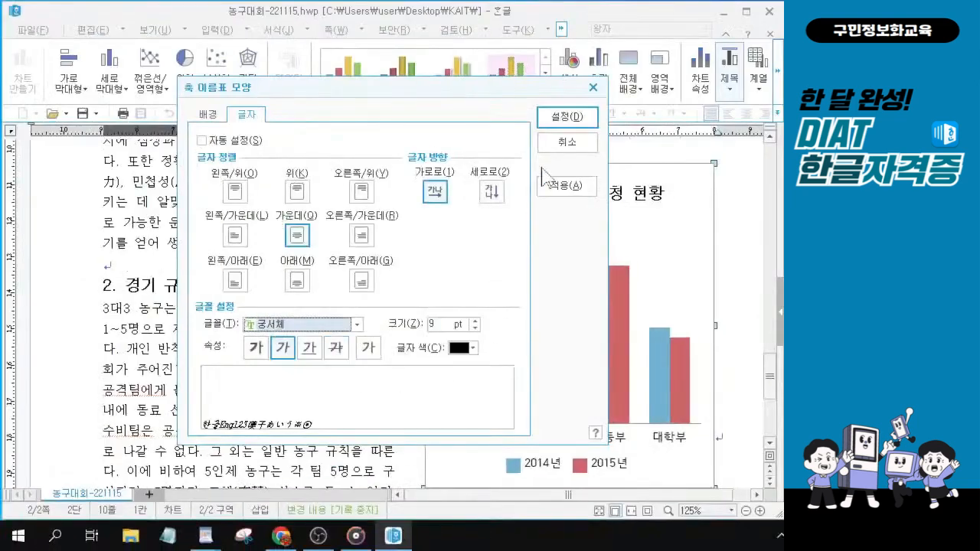
click(570, 117)
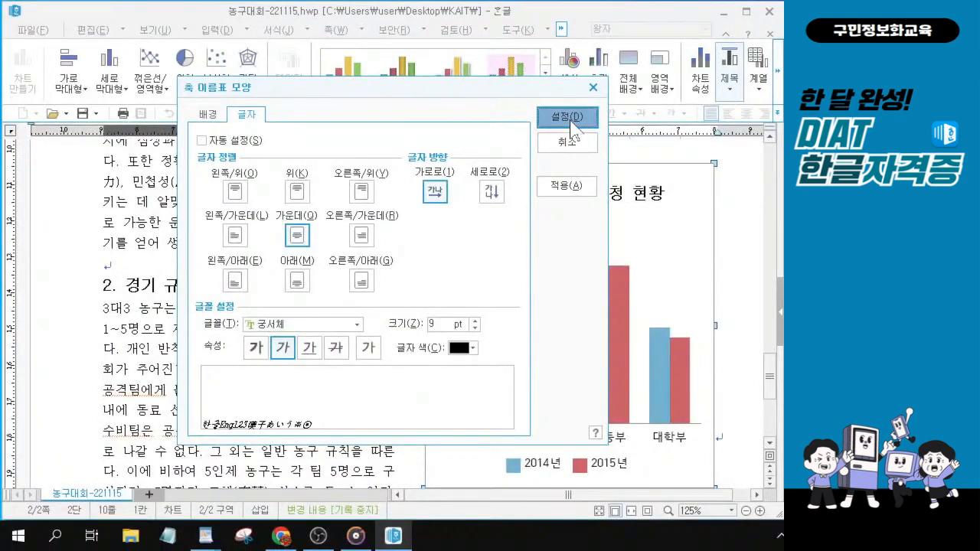
Step: Format the chart's legend text in italic 궁서체, apply the change, and leave chart editing
double_click(555, 468)
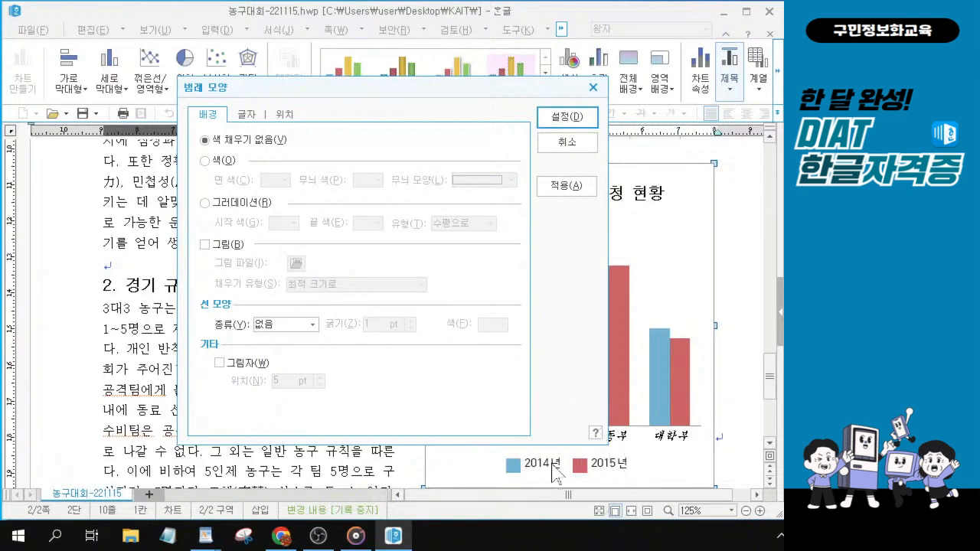
click(244, 119)
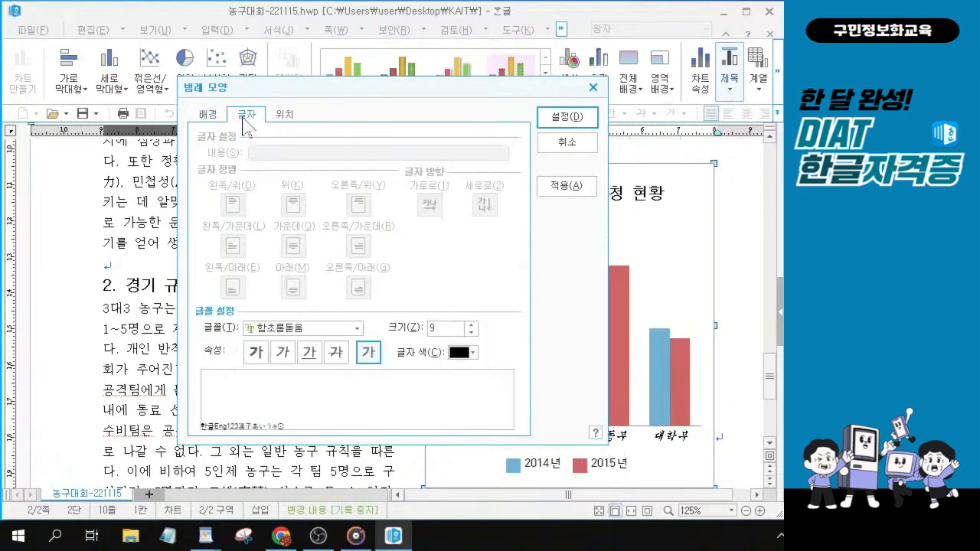
click(356, 327)
scroll(291, 349, up, 10)
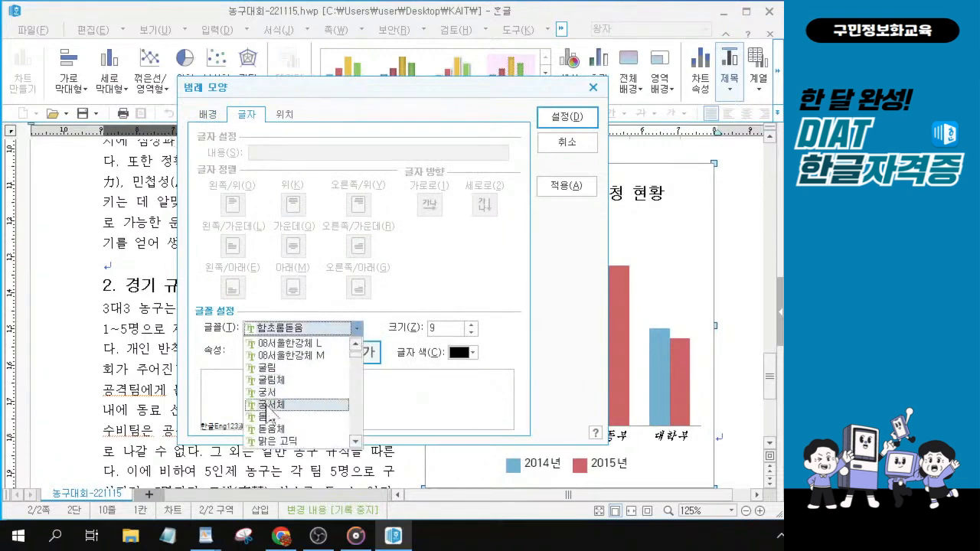
click(268, 406)
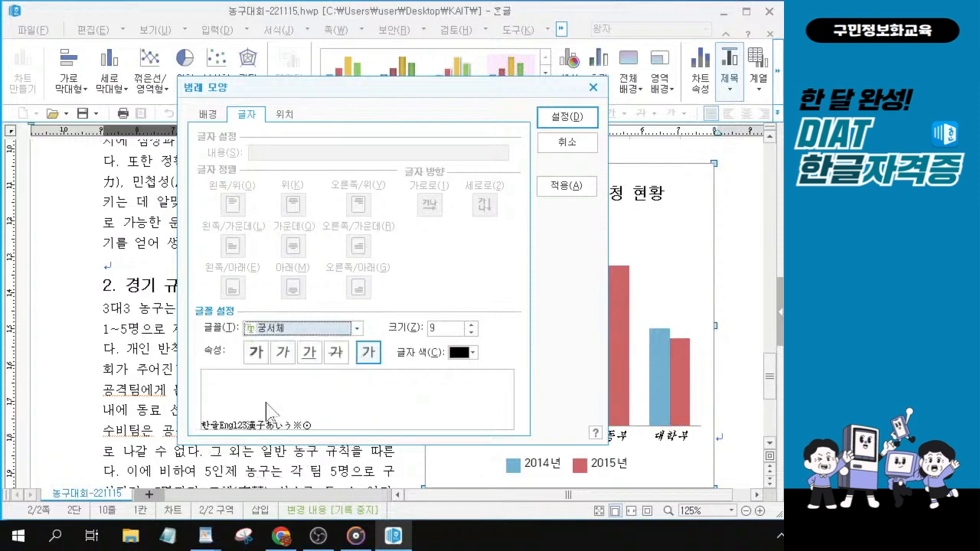
click(283, 352)
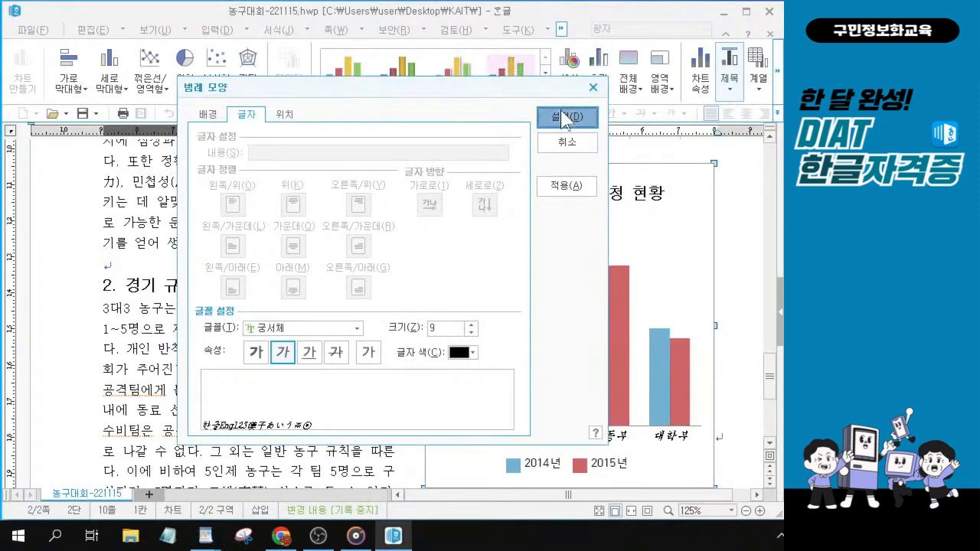
click(564, 117)
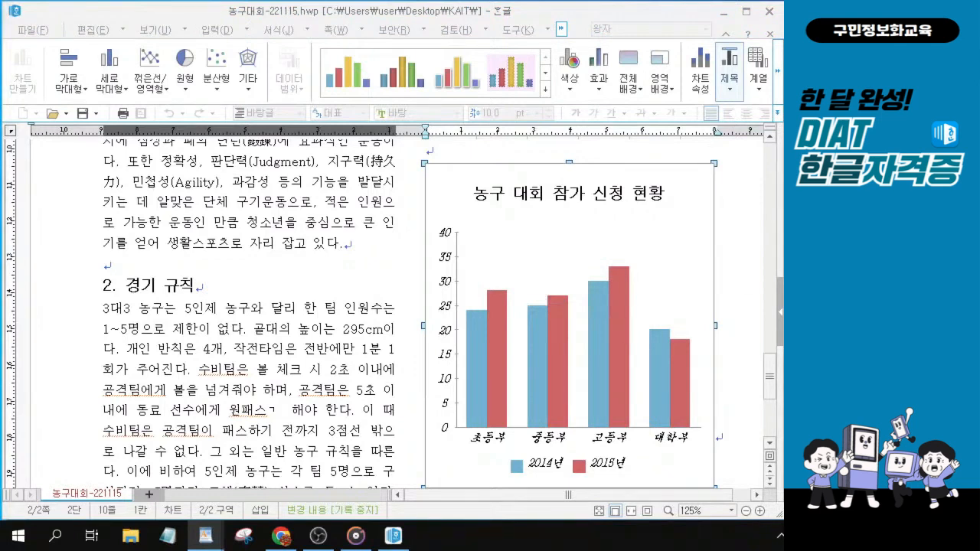
click(738, 283)
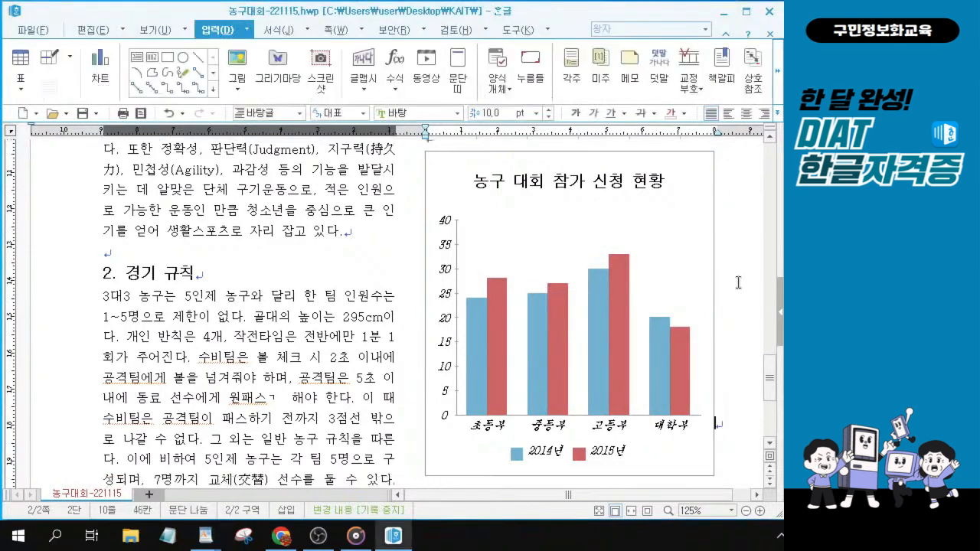
click(738, 283)
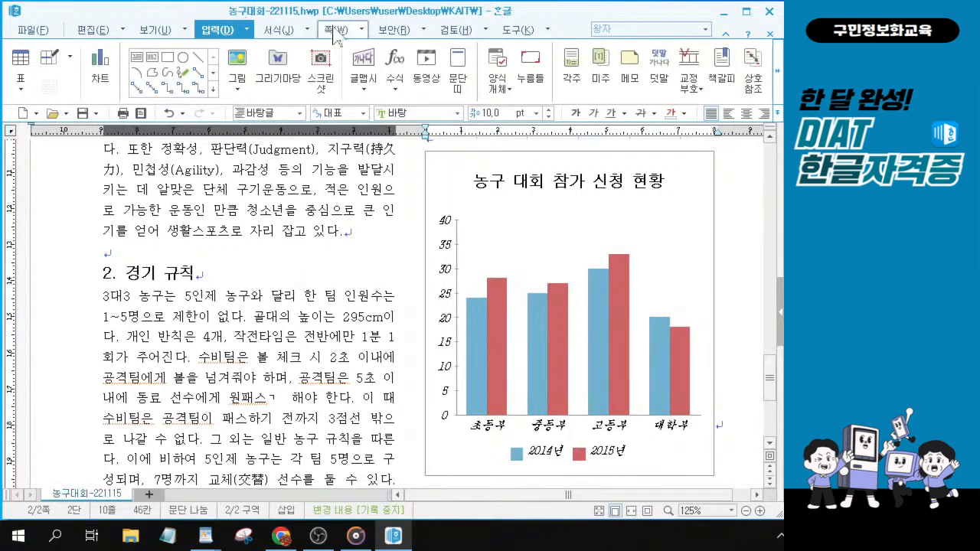
Step: Set a double-line page border on all four sides in the 쪽 테두리/배경 settings
click(335, 32)
key(ctrl)
key(ctrl)
key(ctrl)
key(ctrl)
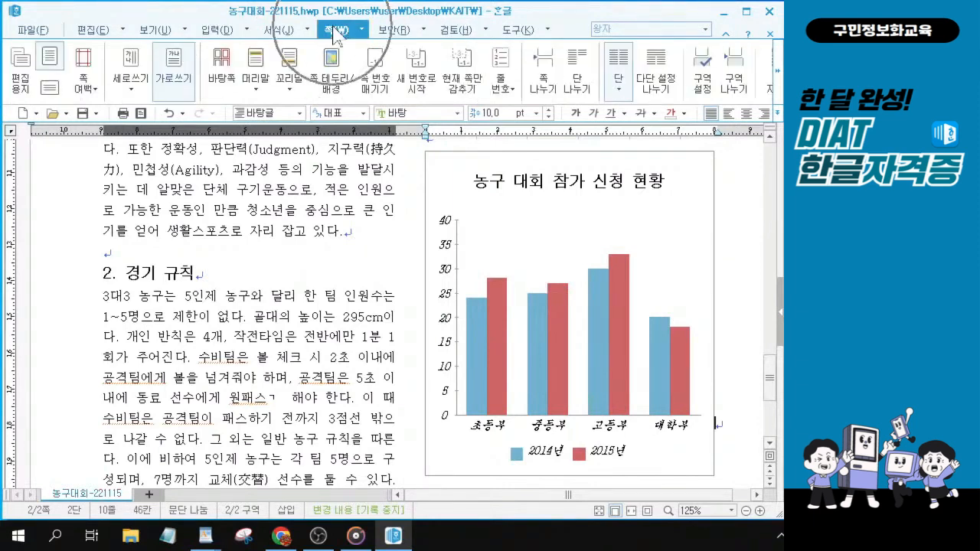
key(ctrl)
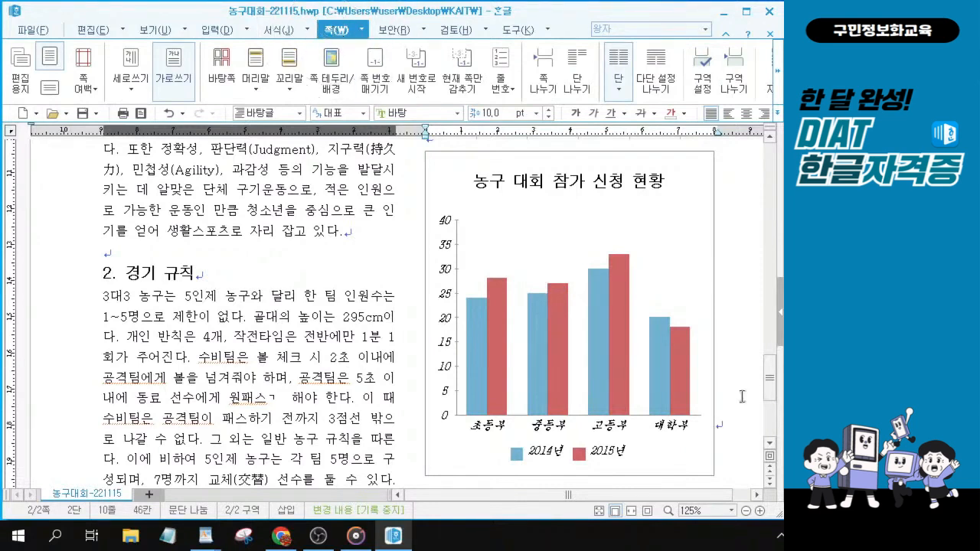
key(ctrl)
key(ctrl)
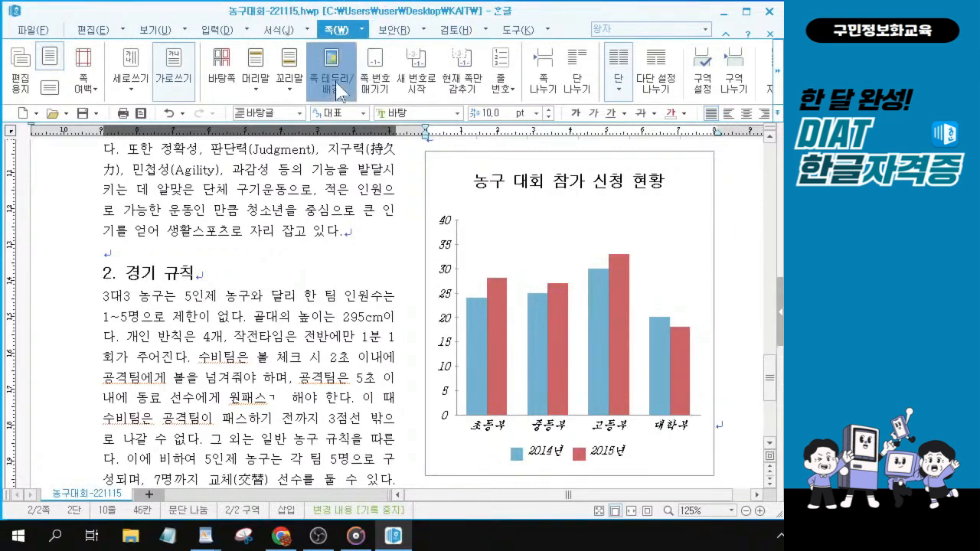
key(ctrl)
click(335, 82)
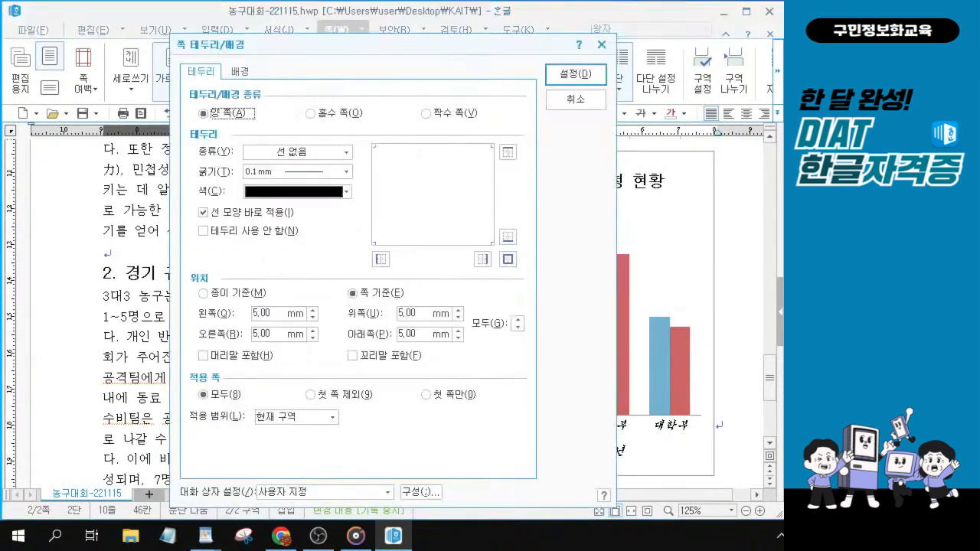
key(ctrl+2)
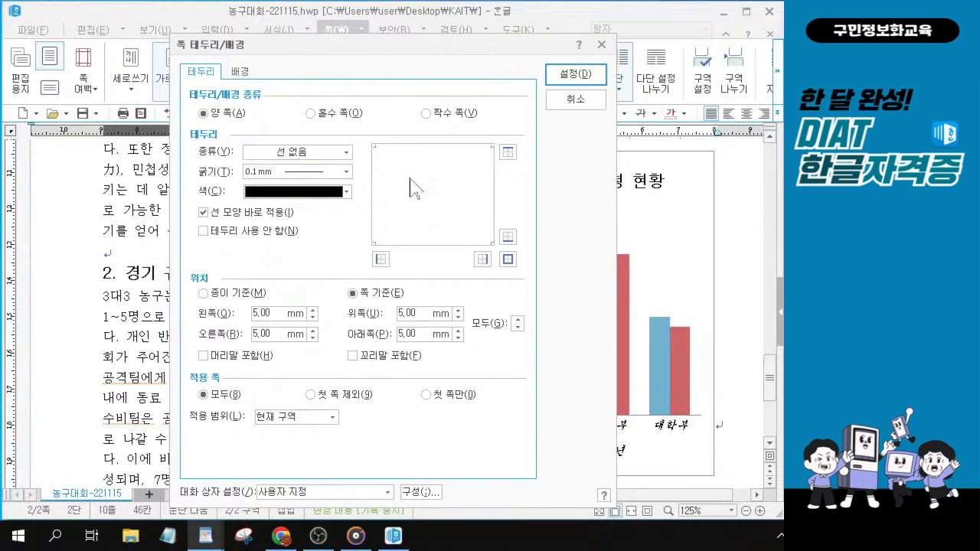
click(347, 153)
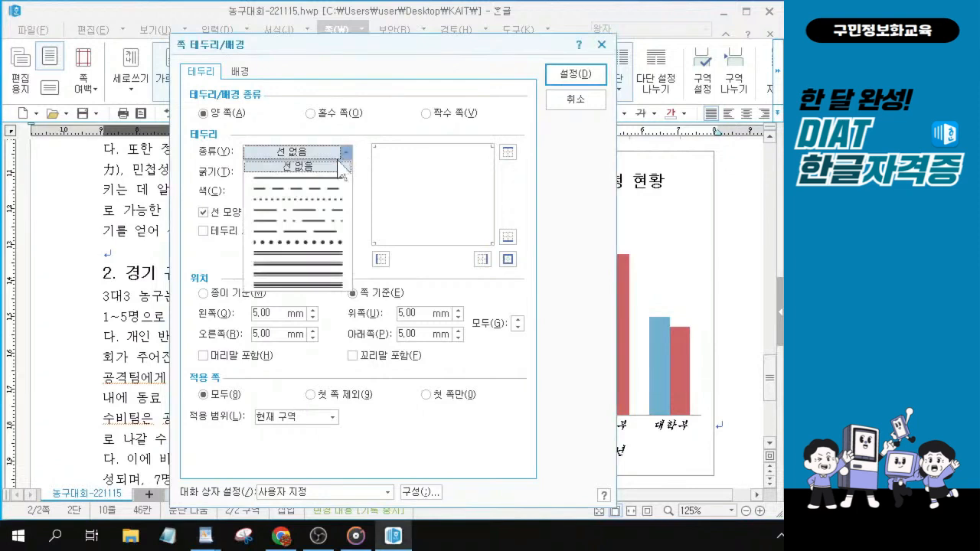
click(314, 253)
click(507, 259)
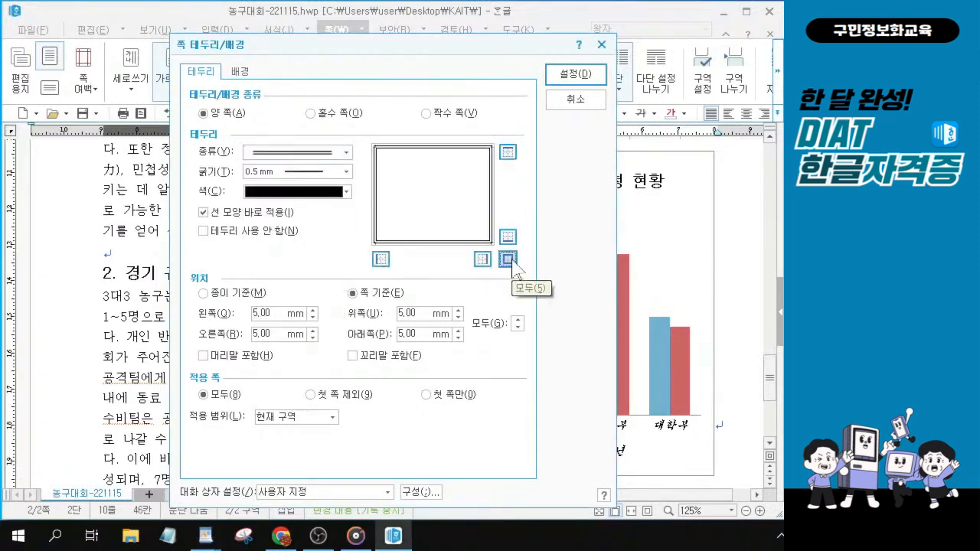
Step: Include the header inside the page border with 머리말 포함 and apply the border settings
click(203, 355)
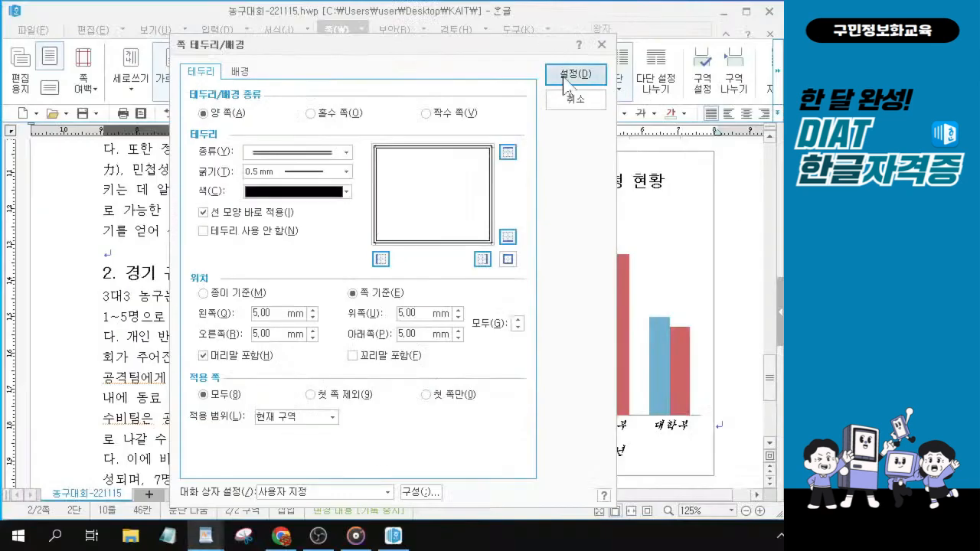
click(564, 77)
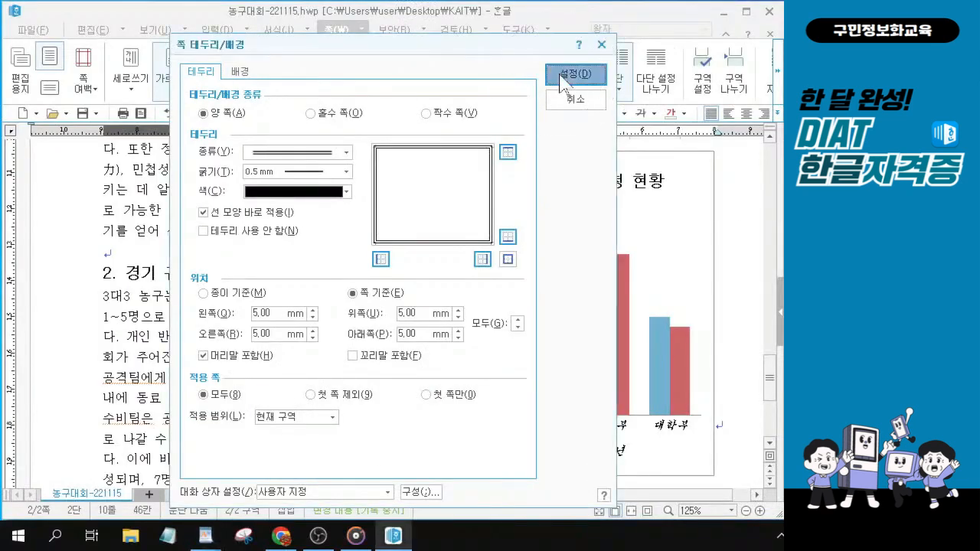
key(ctrl)
click(565, 76)
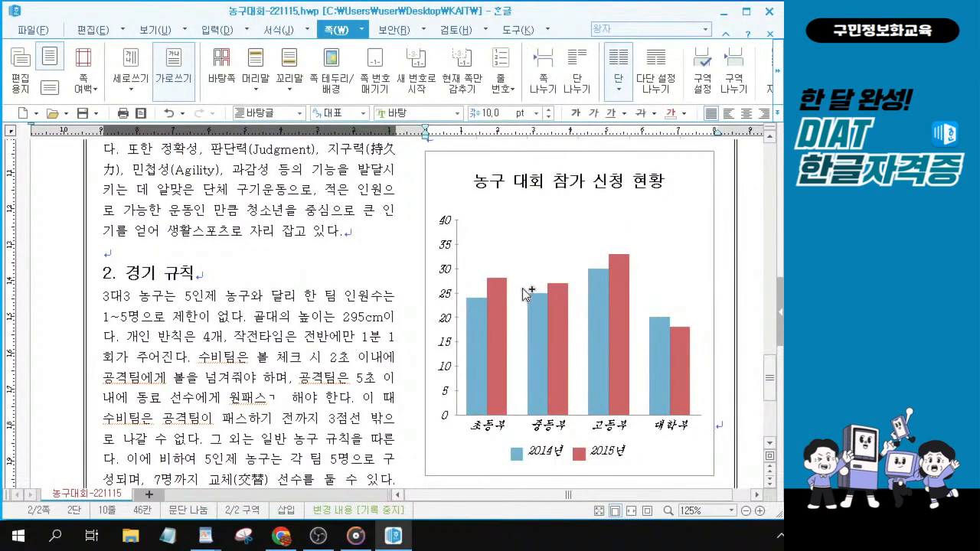
Step: Check the page border around the second page, including its position relative to the header and page number
scroll(522, 288, down, 4)
scroll(522, 287, down, 2)
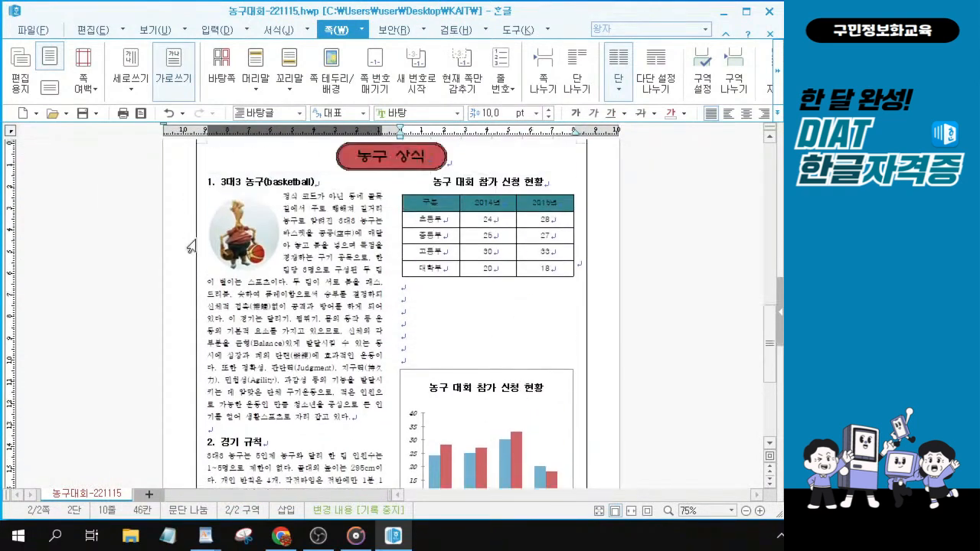
scroll(406, 327, up, 2)
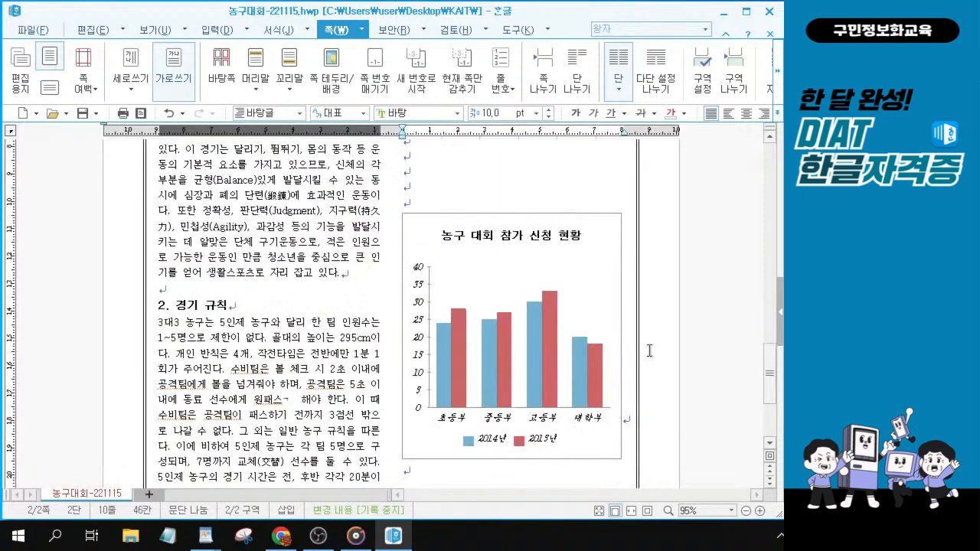
scroll(574, 374, down, 4)
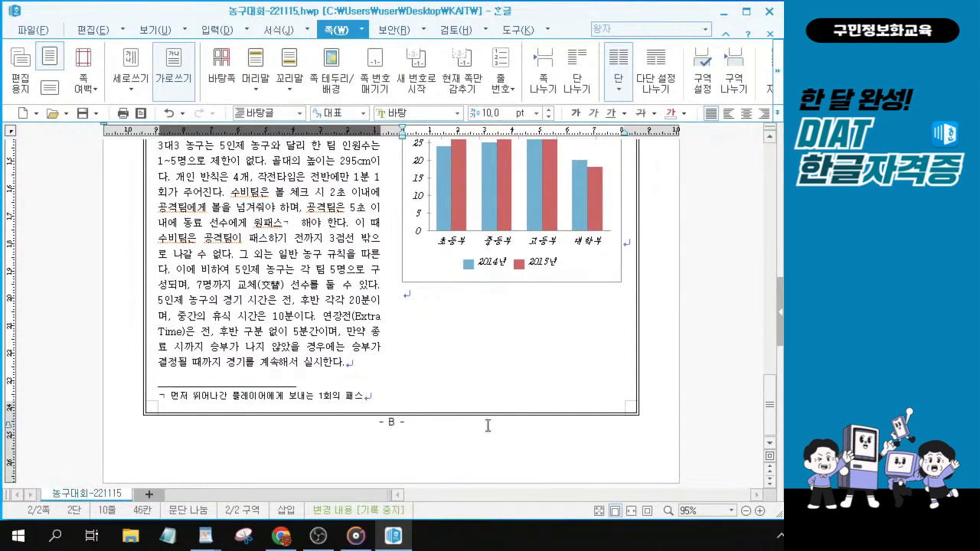
scroll(488, 426, up, 15)
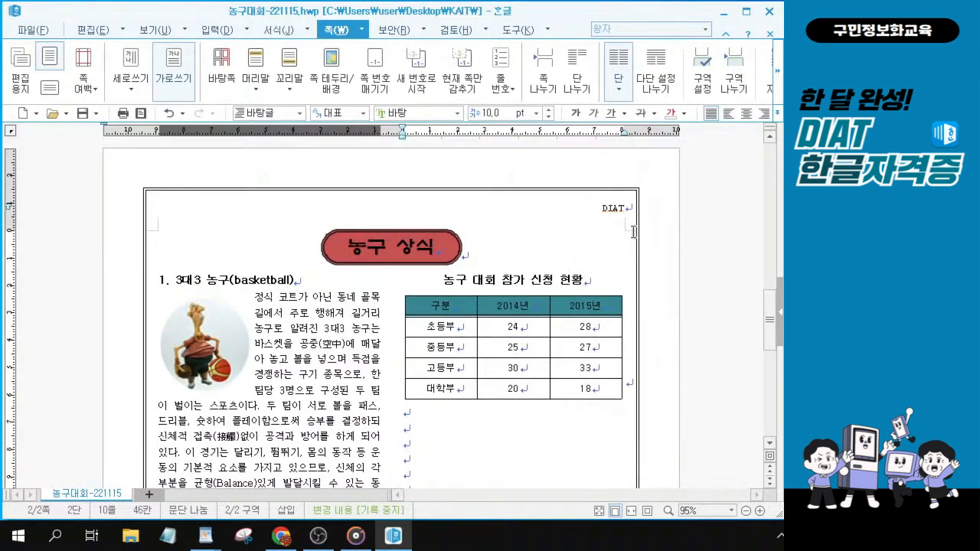
scroll(634, 234, up, 3)
scroll(642, 236, up, 6)
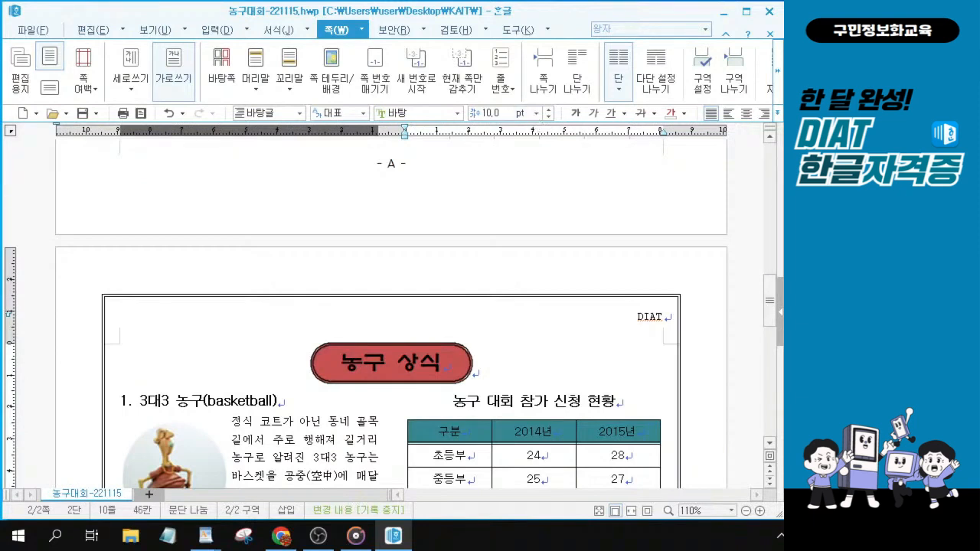
Step: Save the document
key(ctrl)
key(ctrl)
key(ctrl)
key(ctrl)
click(81, 115)
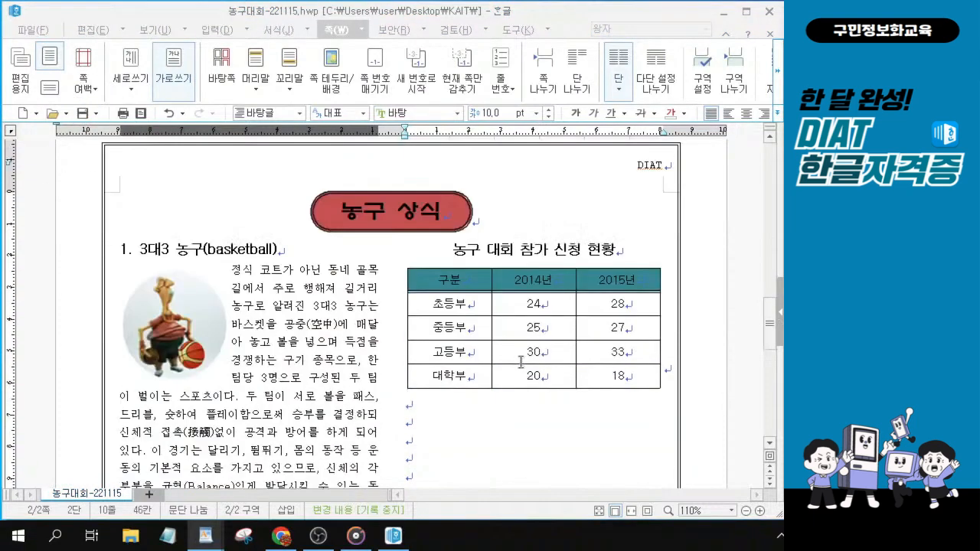
Step: Open the 농구 대회 참가 신청 현황 chart for editing and return to the blank lines above it
scroll(521, 362, down, 5)
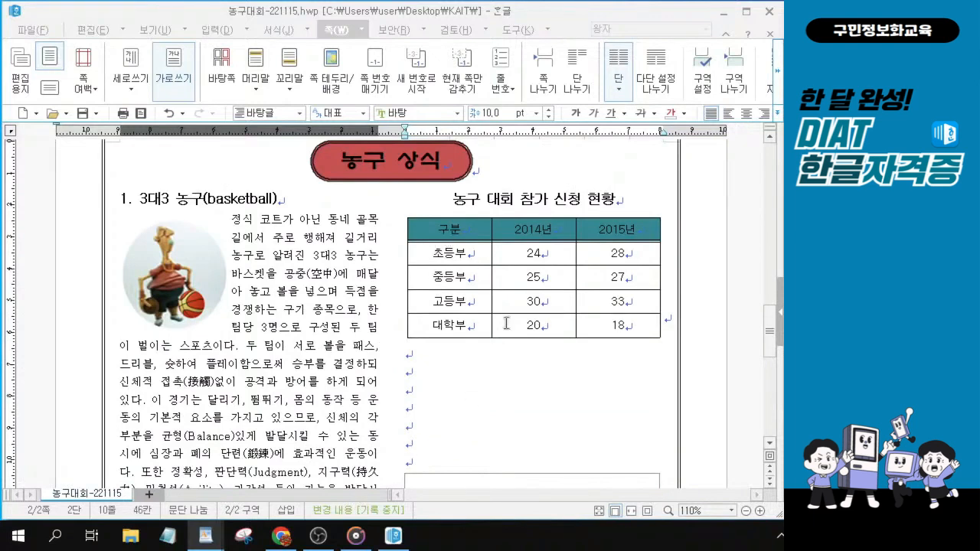
scroll(518, 326, down, 4)
scroll(536, 387, down, 3)
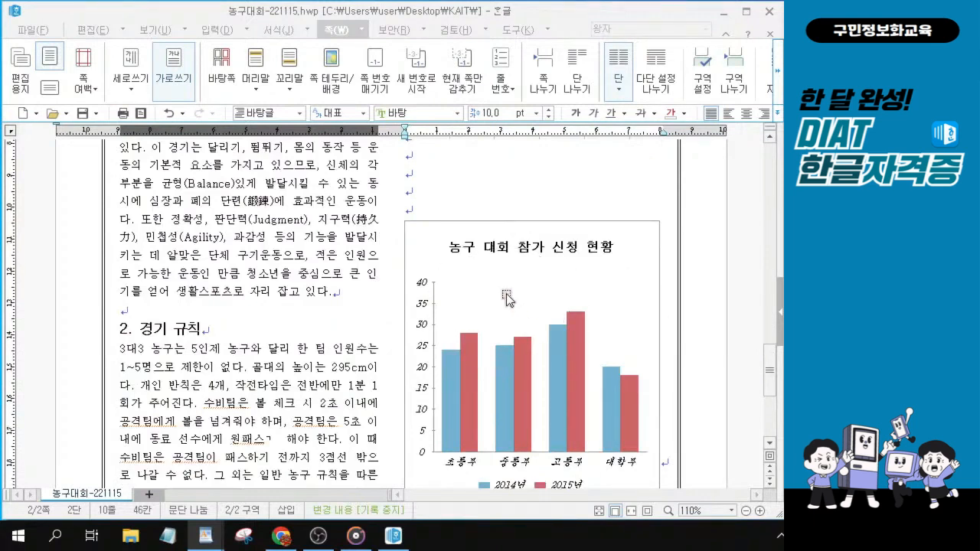
click(430, 251)
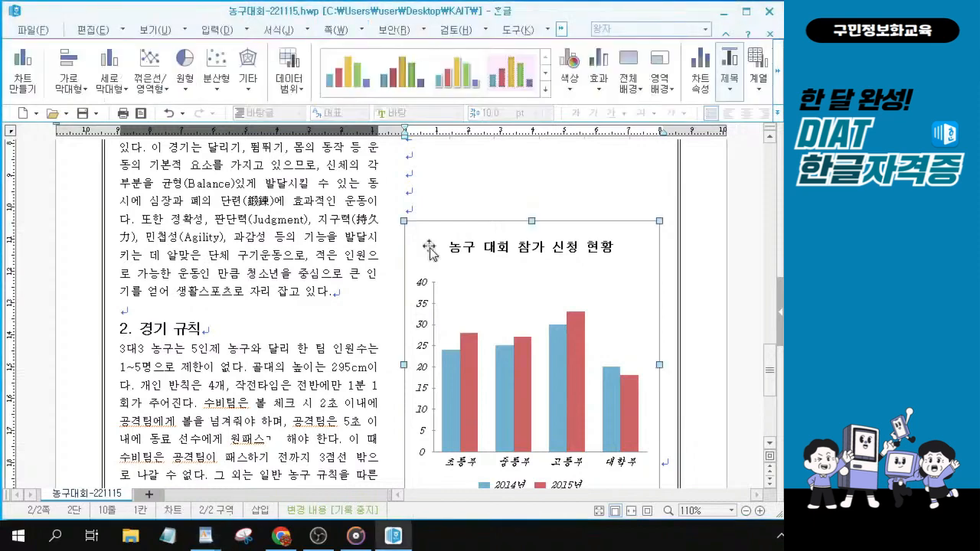
key(ctrl)
key(ctrl)
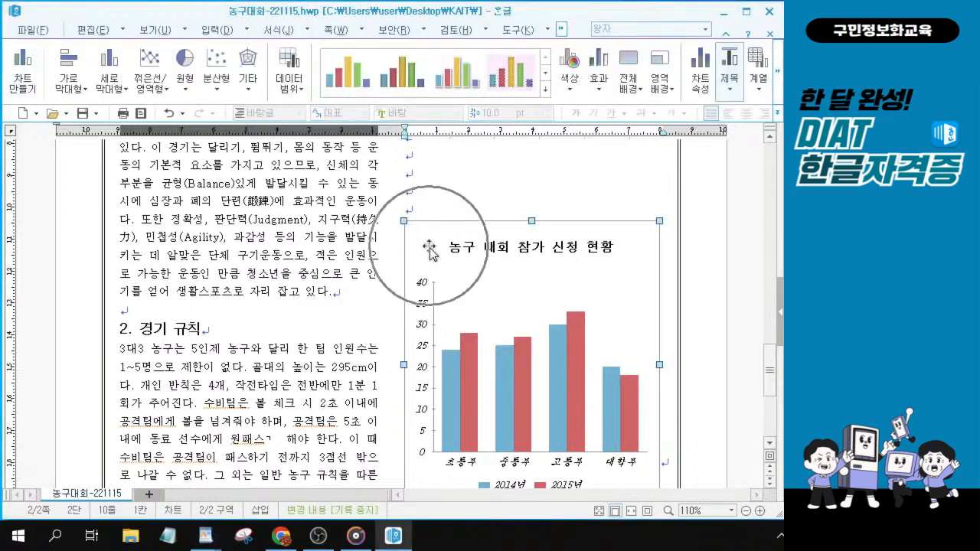
double_click(429, 250)
key(ctrl)
key(ctrl)
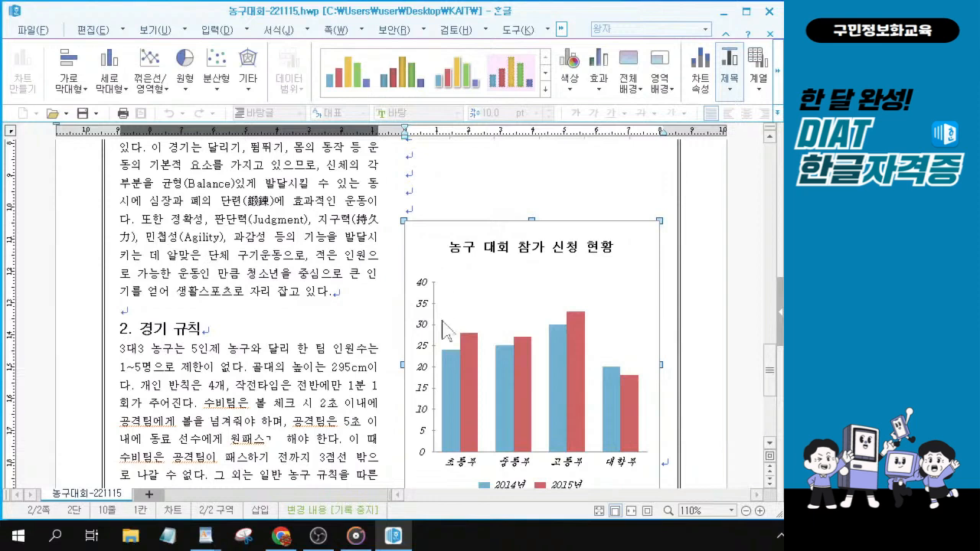
key(ctrl)
key(ctrl)
click(409, 181)
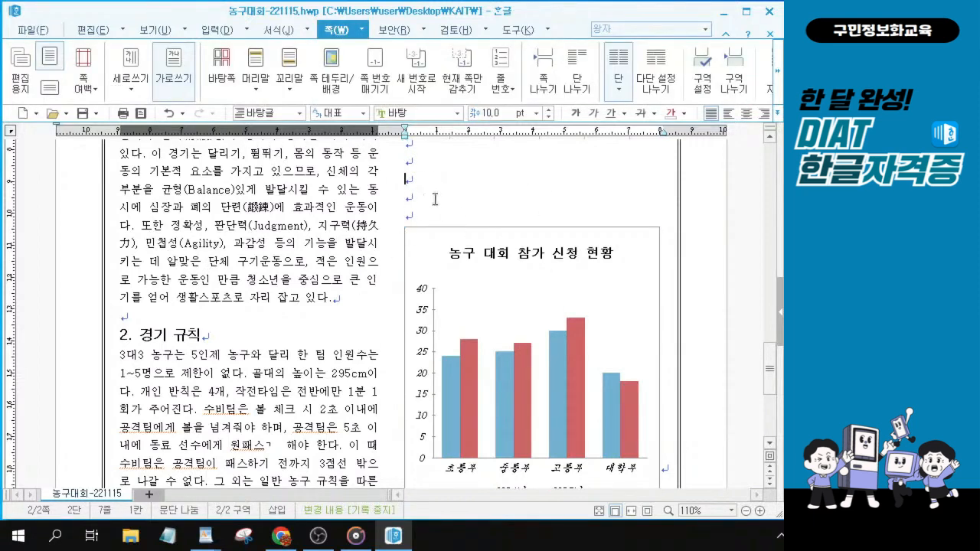